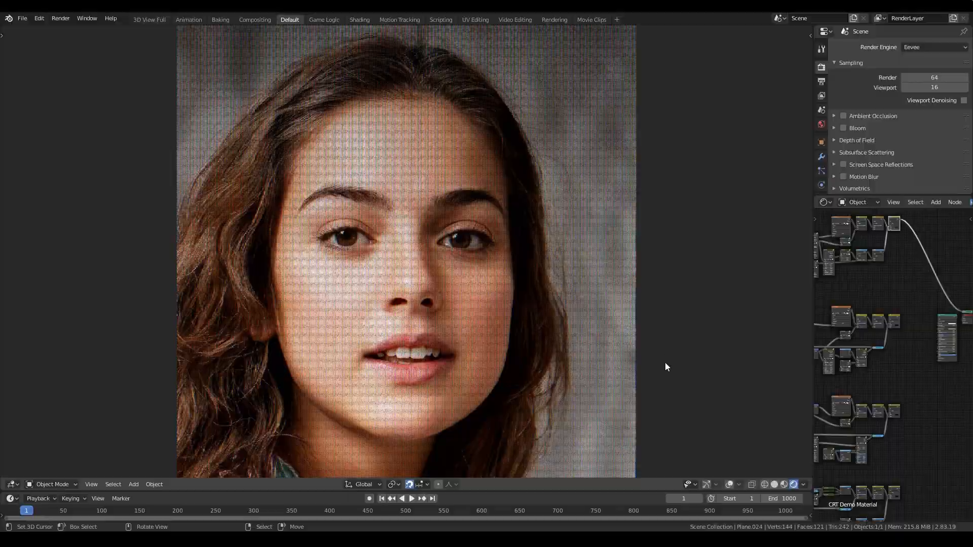
Preview the CRT Demo Material's other three screen pattern variants in turn and examine their pixels up close on the portrait
middle_click_drag(664, 376, 678, 223, "ctrl")
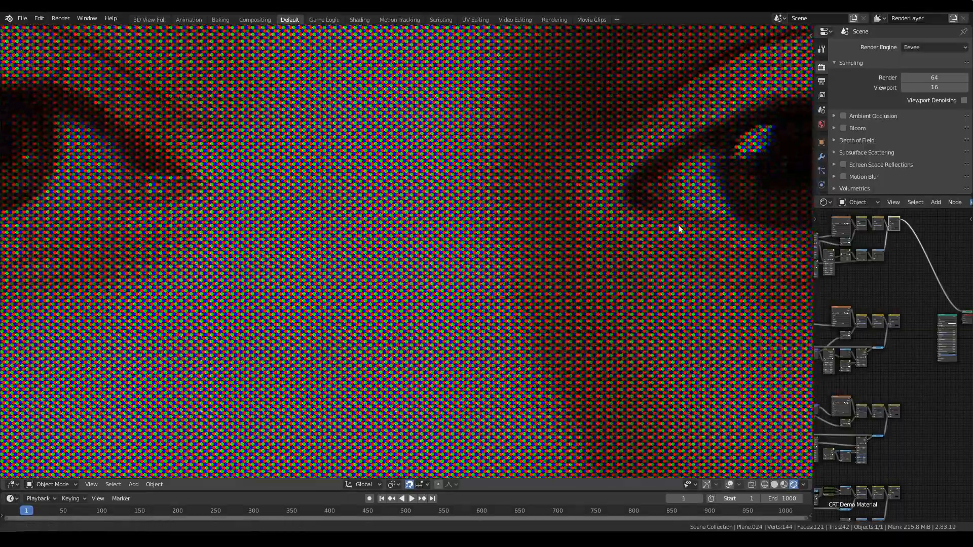
middle_click_drag(608, 280, 607, 285, "ctrl")
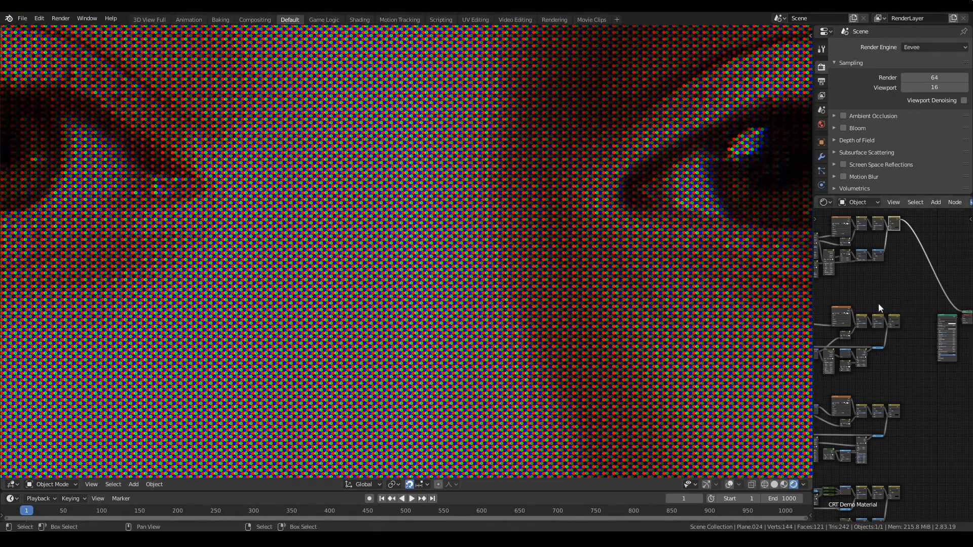
left_click(894, 321, "ctrl+shift")
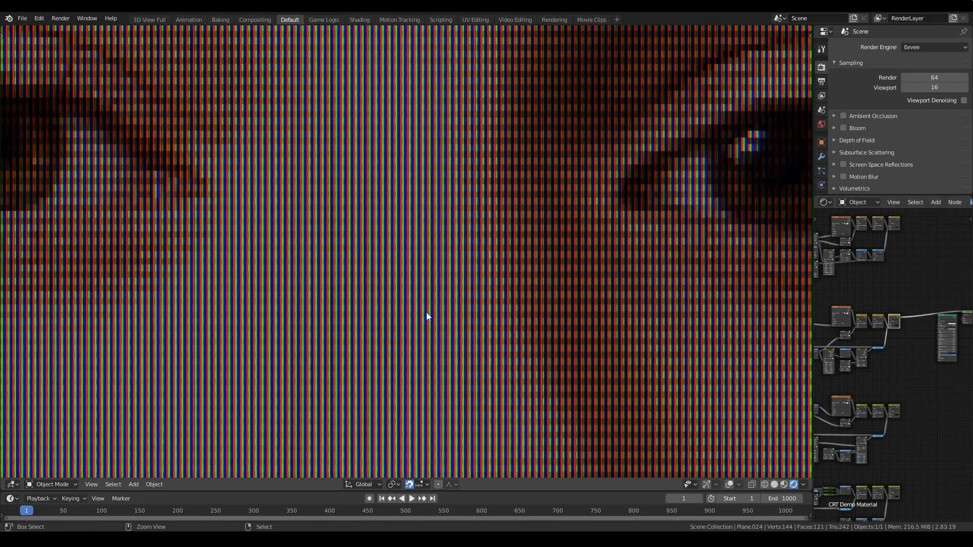
mouse_move(427, 316)
middle_mouse_down("ctrl")
mouse_move(446, 211)
mouse_move(432, 335)
middle_mouse_up("ctrl")
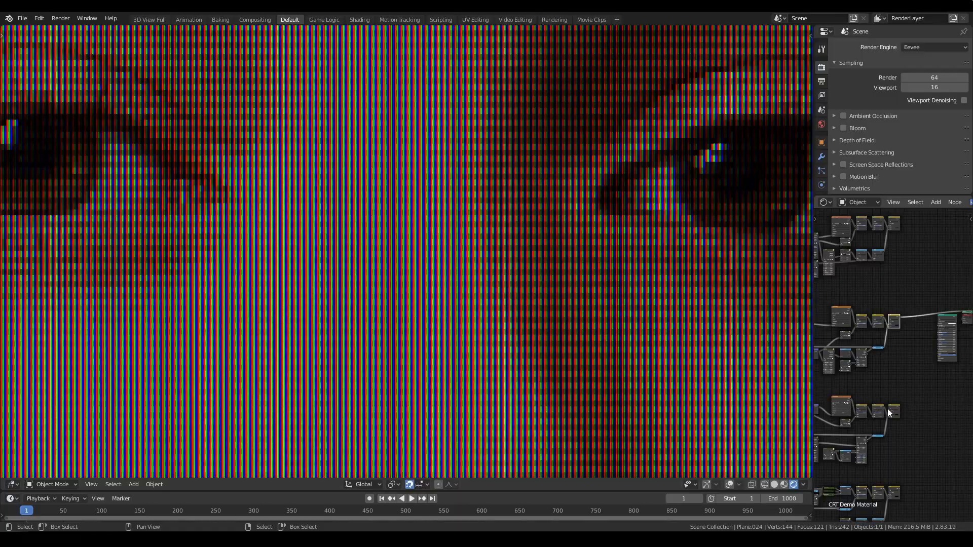
left_click(894, 408, "ctrl+shift")
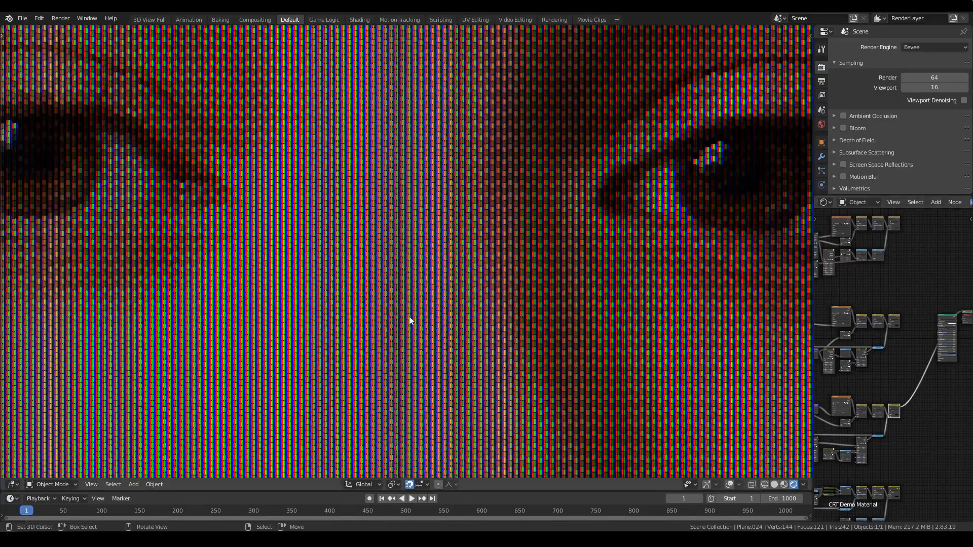
middle_click_drag(410, 320, 434, 325, "ctrl")
scroll(920, 409, "down", 3, "shift")
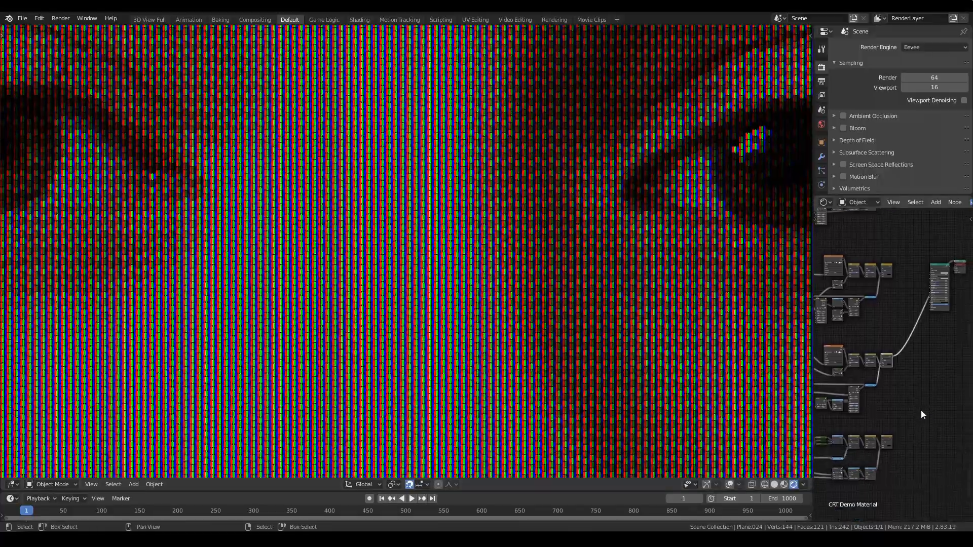
scroll(920, 409, "up", 2)
left_click(912, 447, "ctrl+shift")
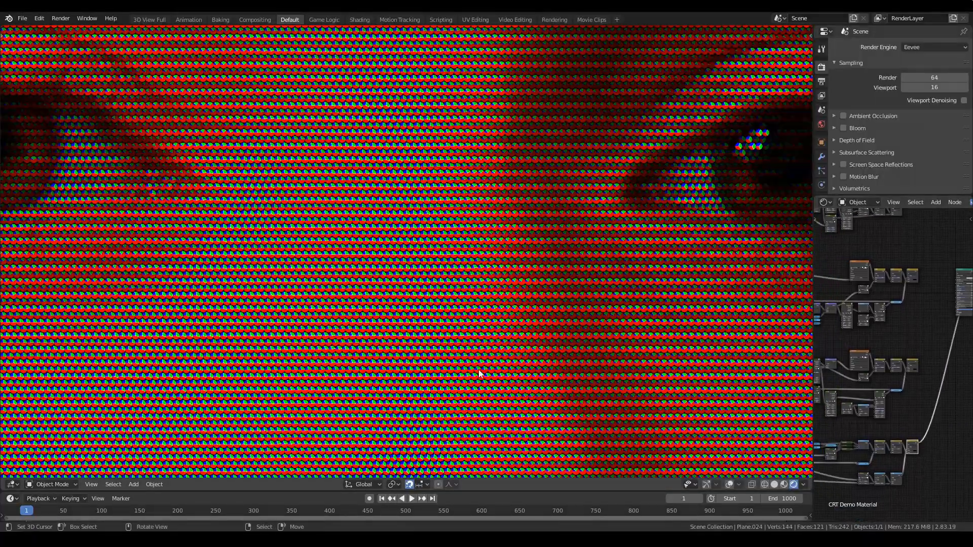
middle_click_drag(451, 364, 440, 431, "ctrl")
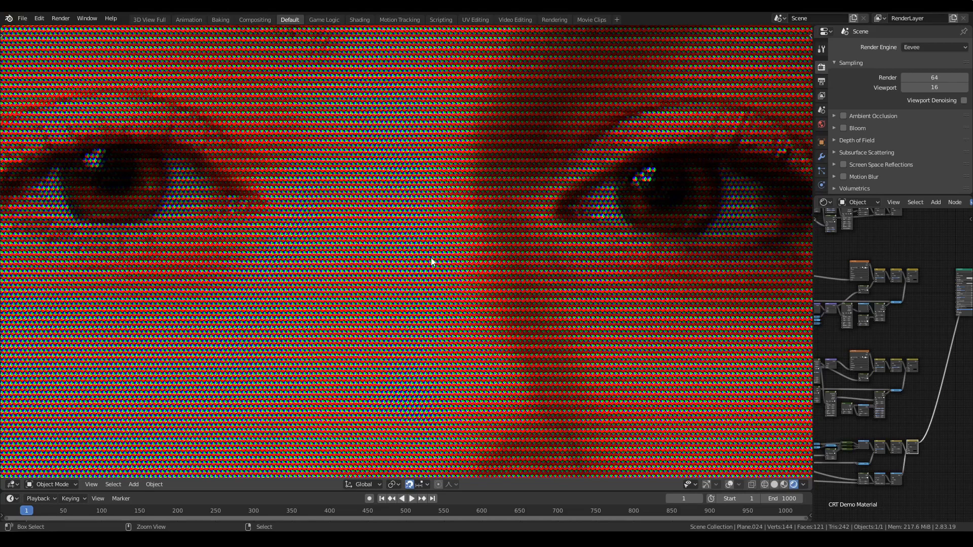
Switch to the Shading workspace and review the UV Grid, UV Brick, UV Profile, UV Distance, Fader and Value Mix node groups
left_click(359, 19)
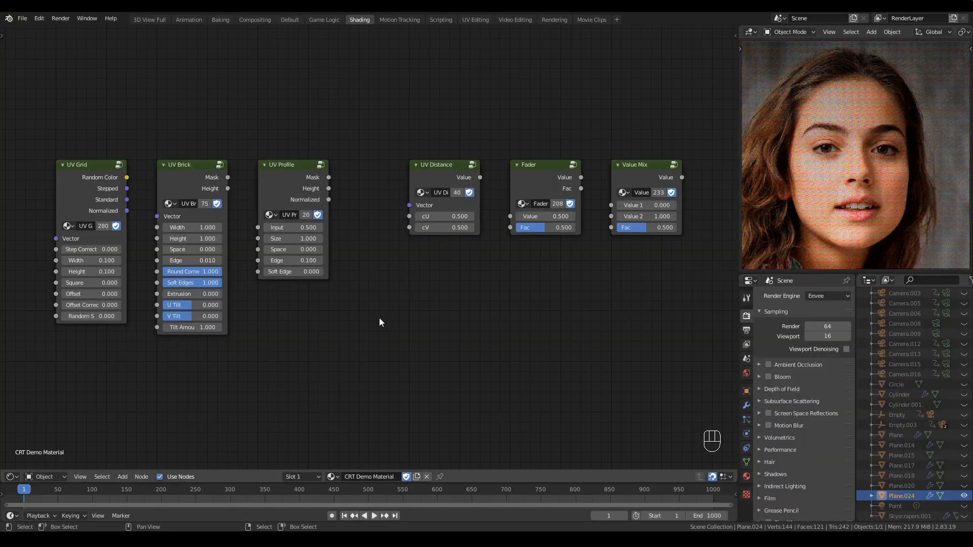
left_click_drag(24, 97, 365, 466)
left_click(180, 181)
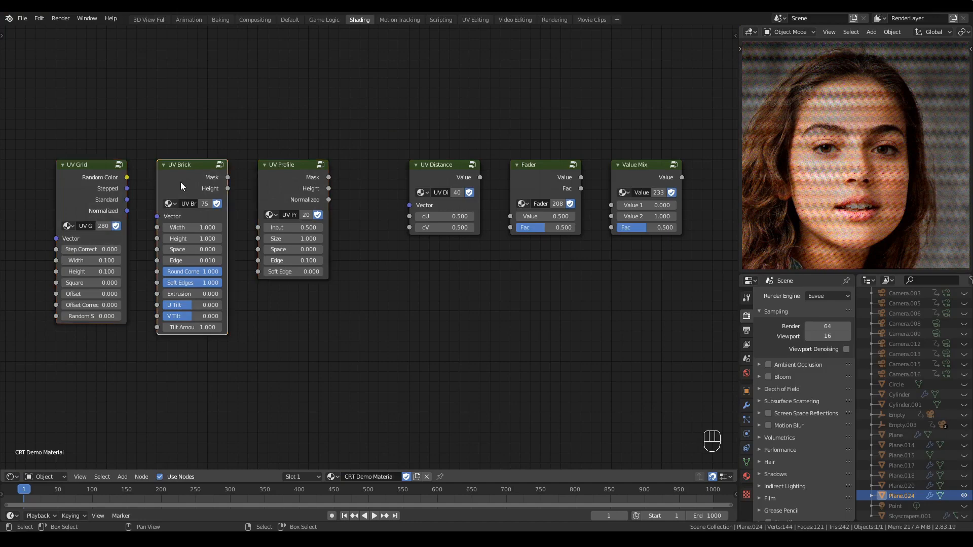
left_click(303, 174)
left_click(360, 234)
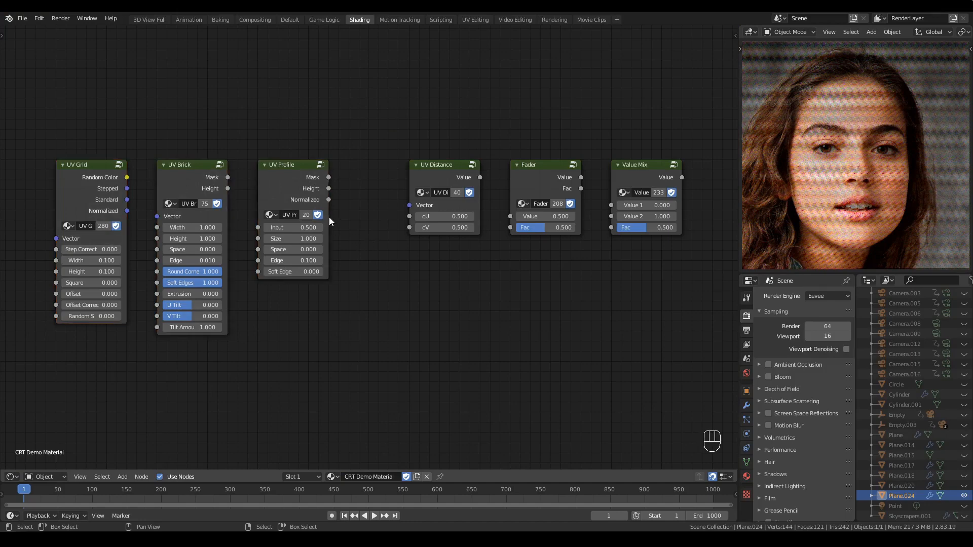
left_click_drag(375, 133, 512, 264)
left_click(552, 173)
left_click(643, 171)
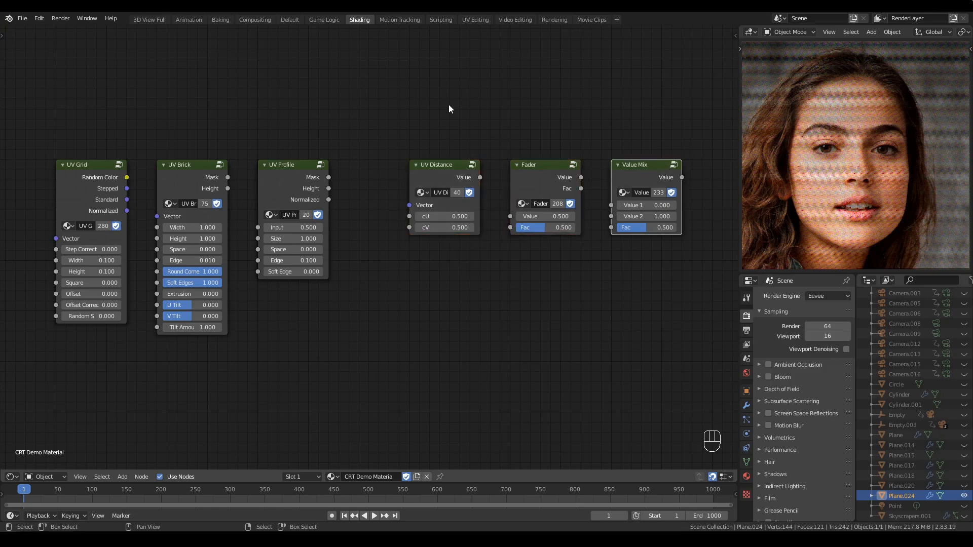
left_click(384, 301)
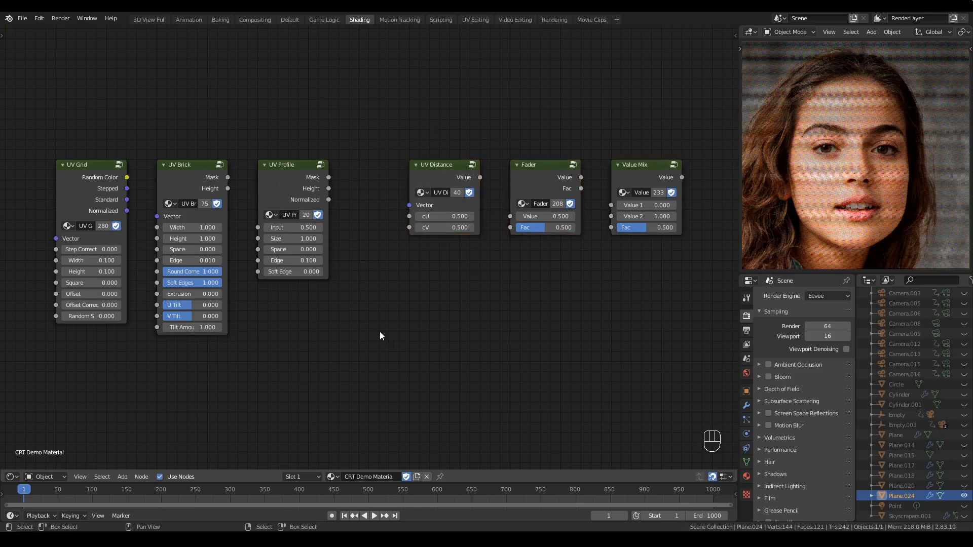
scroll(373, 293, "down", 2)
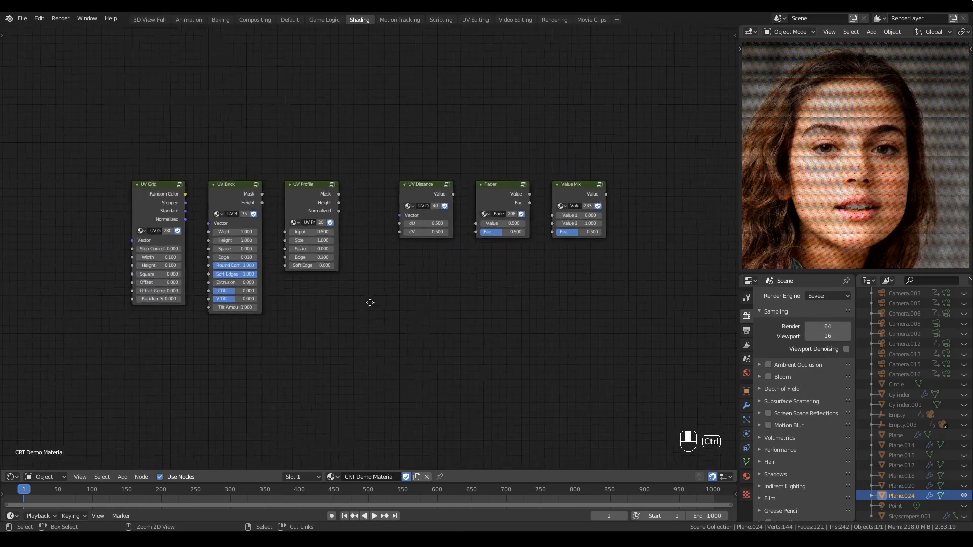
scroll(371, 277, "up", 1)
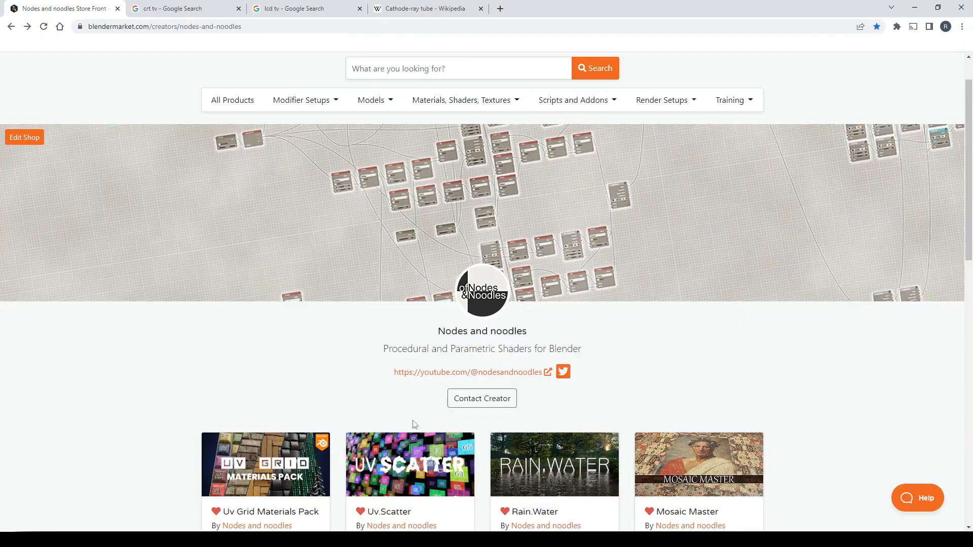
In the browser, open the Uv Grid Materials Pack from the Nodes and noodles store and read its product description
scroll(175, 268, "down", 3)
scroll(171, 263, "down", 2)
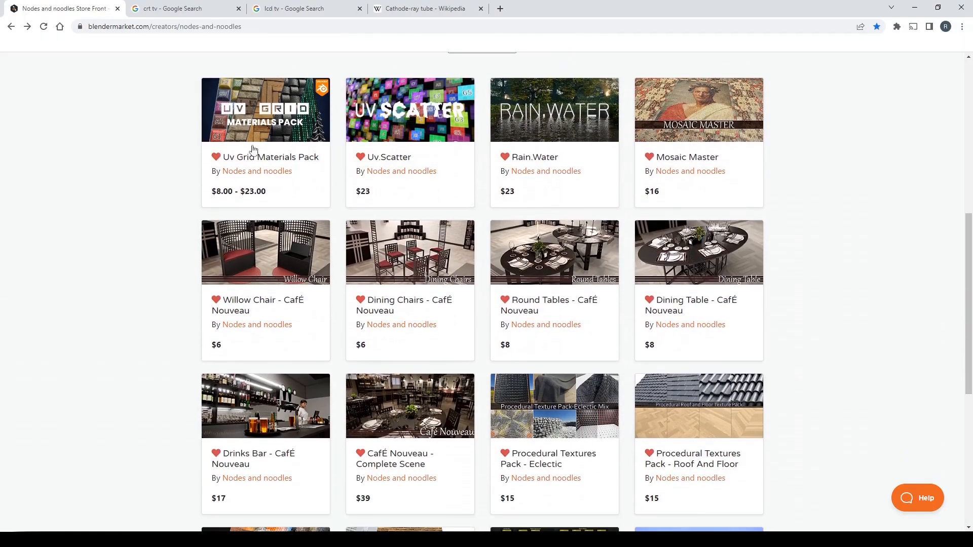
left_click(275, 124)
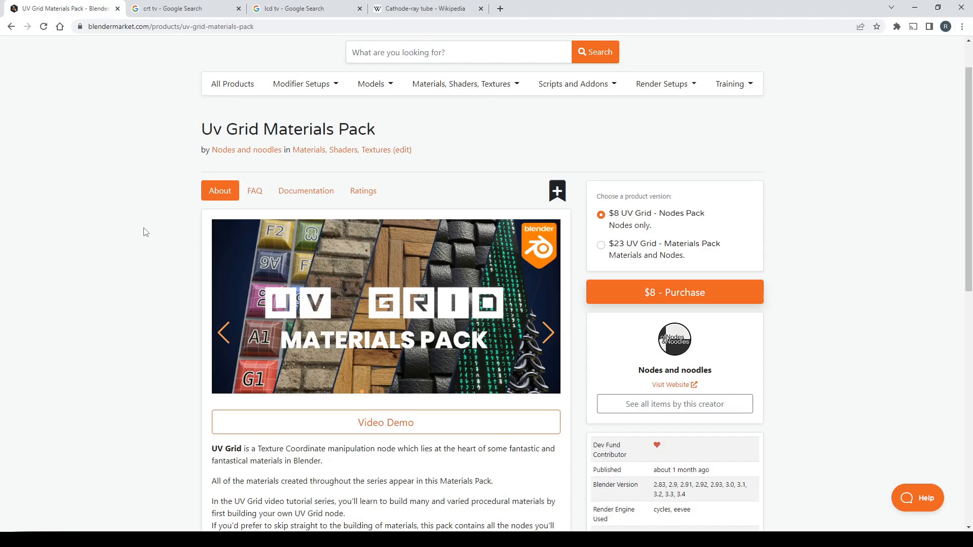
scroll(145, 232, "down", 1)
scroll(145, 234, "down", 1)
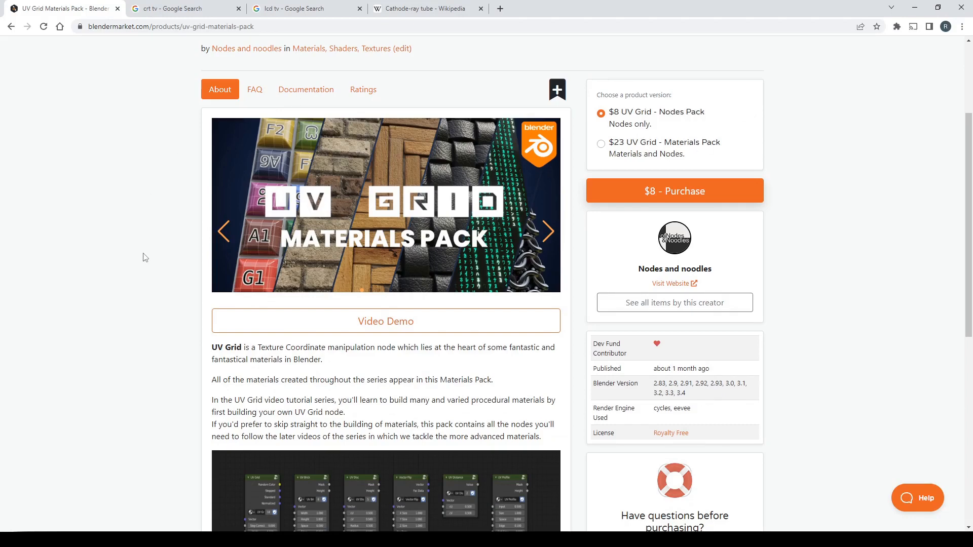
scroll(148, 256, "down", 6)
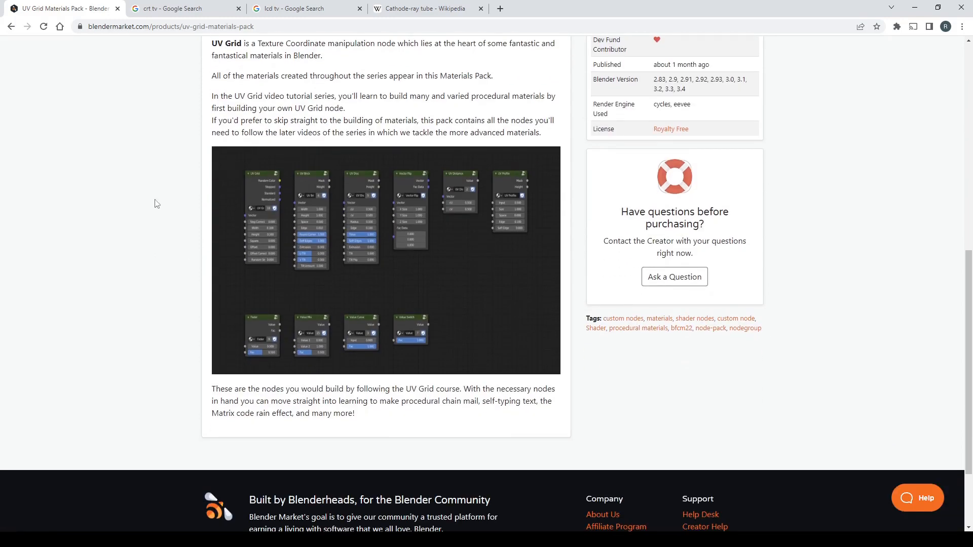
scroll(152, 234, "up", 6)
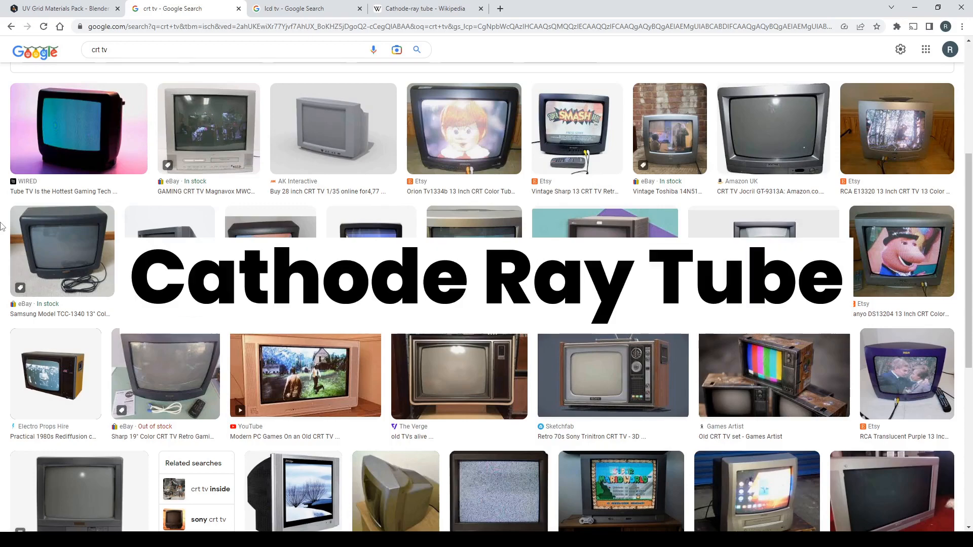
Look through the Google image results for "crt tv" for reference pictures of cathode ray tube televisions
scroll(2, 226, "down", 2)
scroll(2, 225, "down", 3)
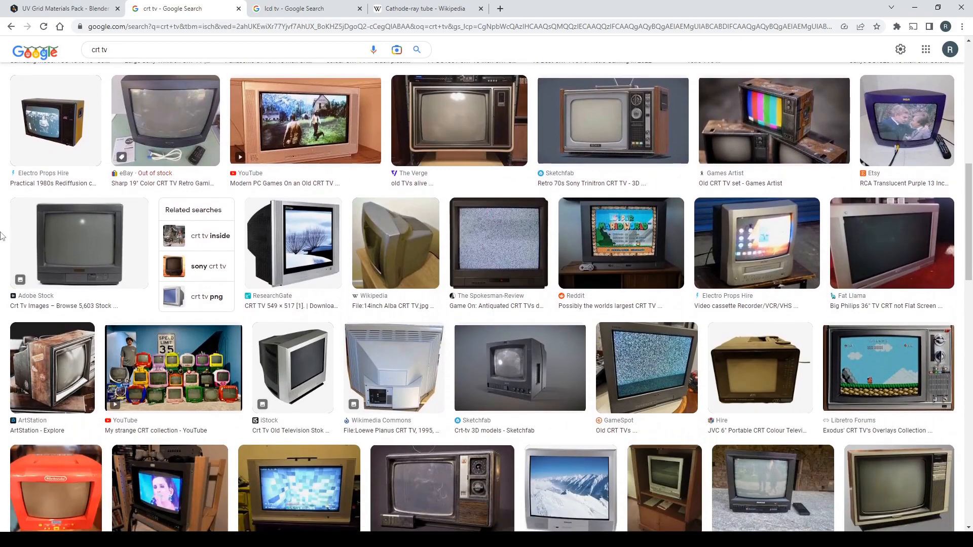
scroll(2, 235, "up", 2)
scroll(2, 235, "down", 5)
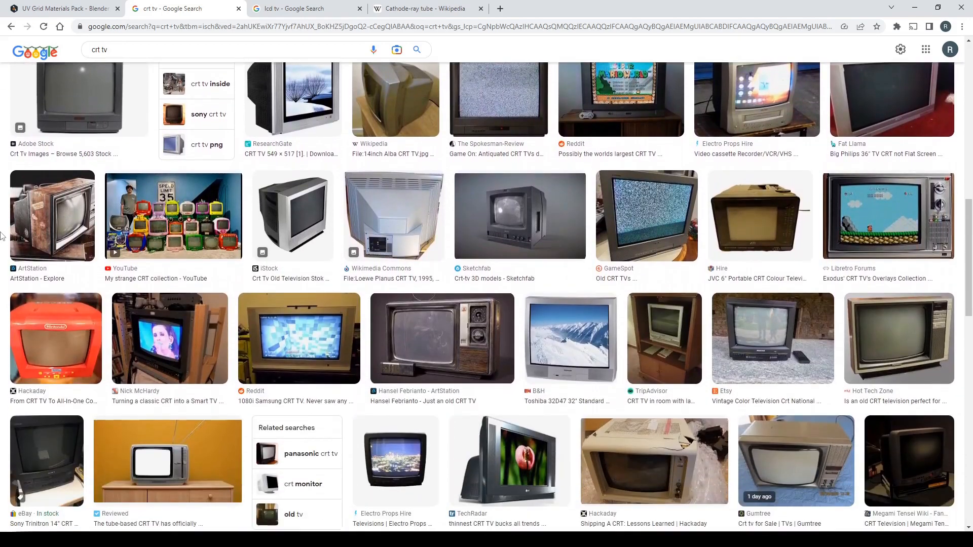
scroll(2, 236, "up", 3)
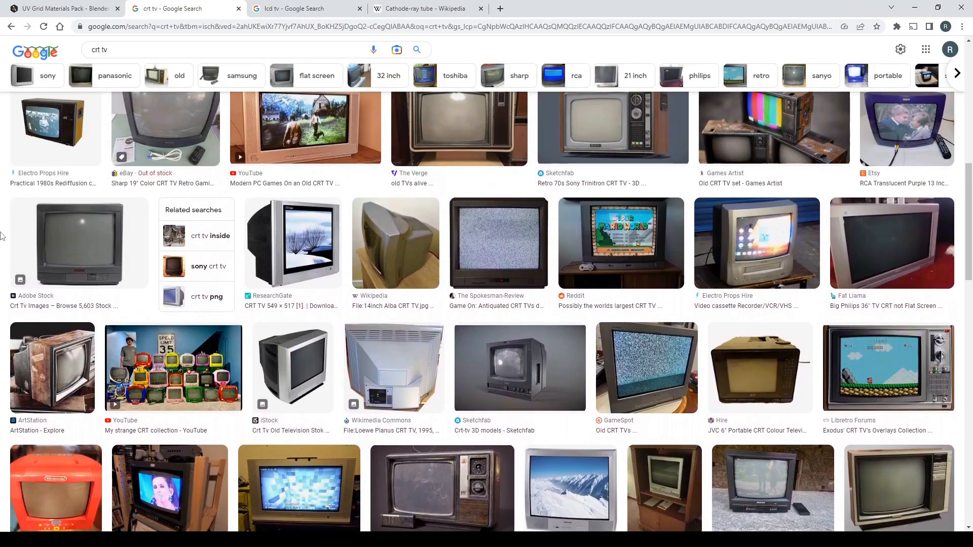
Look through the Google image results for "lcd tv" to compare flat-panel screens with CRT televisions
left_click(310, 9)
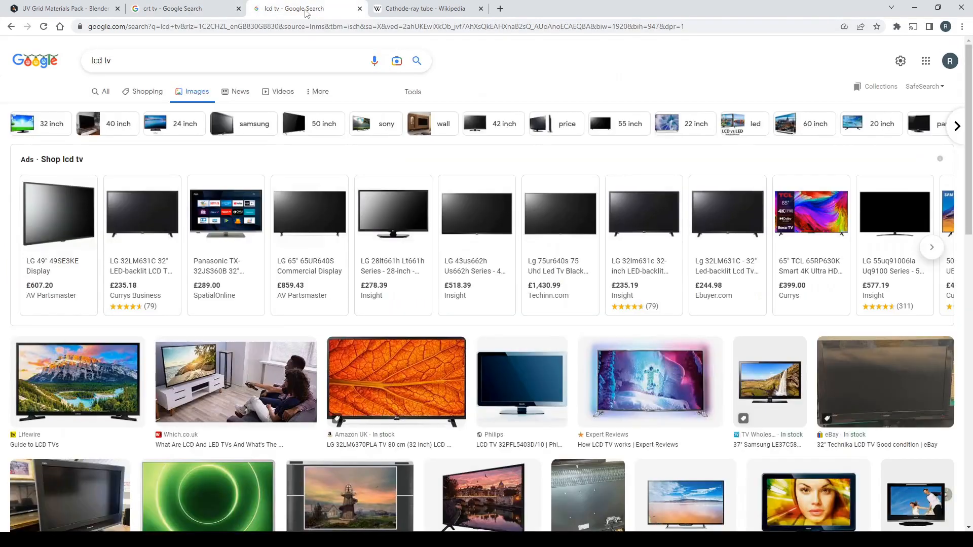
scroll(1, 264, "down", 2)
scroll(2, 264, "down", 3)
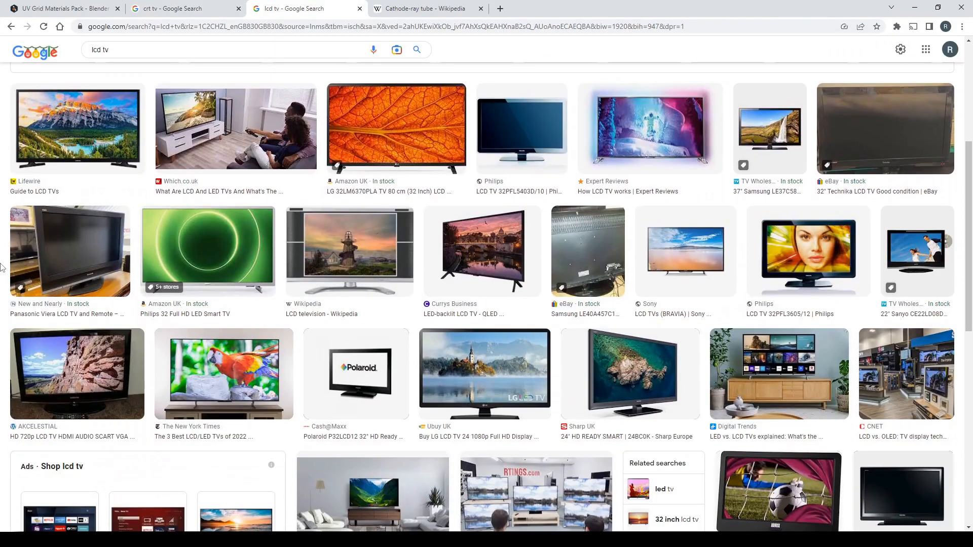
scroll(2, 267, "down", 3)
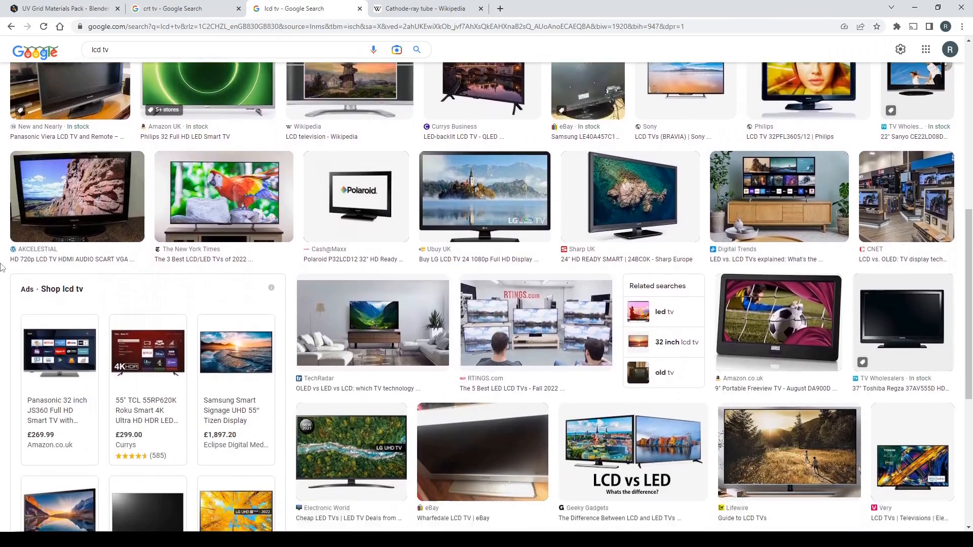
In Wikipedia's Cathode-ray tube article, examine the magnified images of the shadow mask, slot mask and aperture grille phosphor patterns
left_click(435, 8)
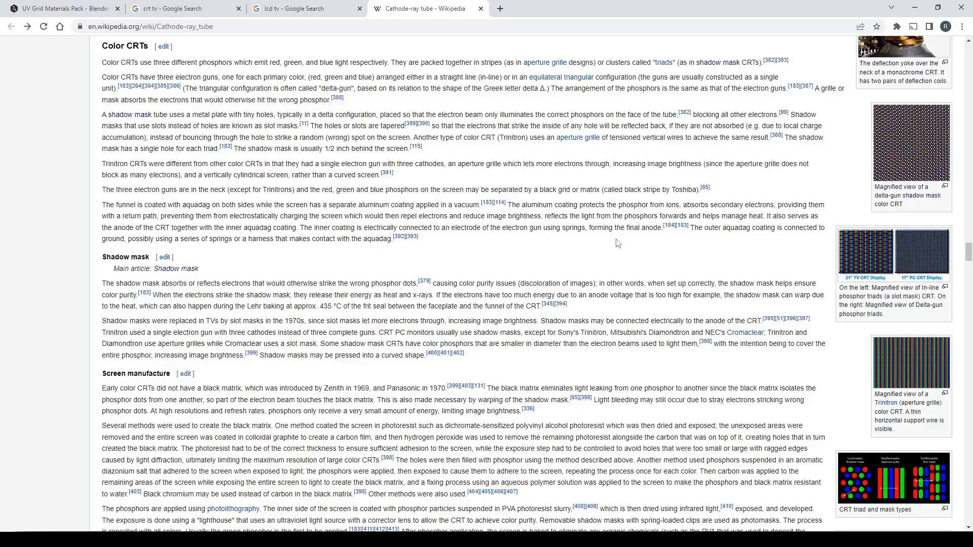
left_click(899, 152)
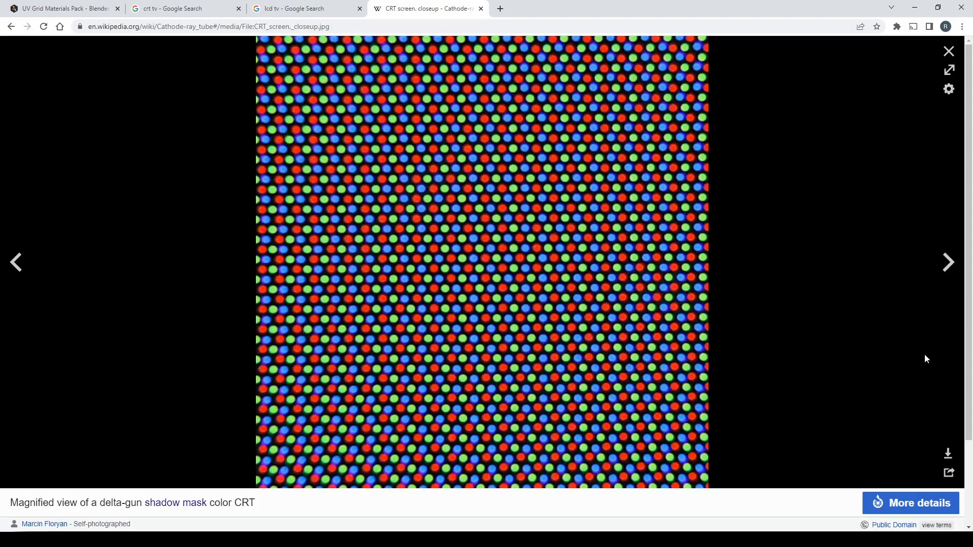
left_click(947, 262)
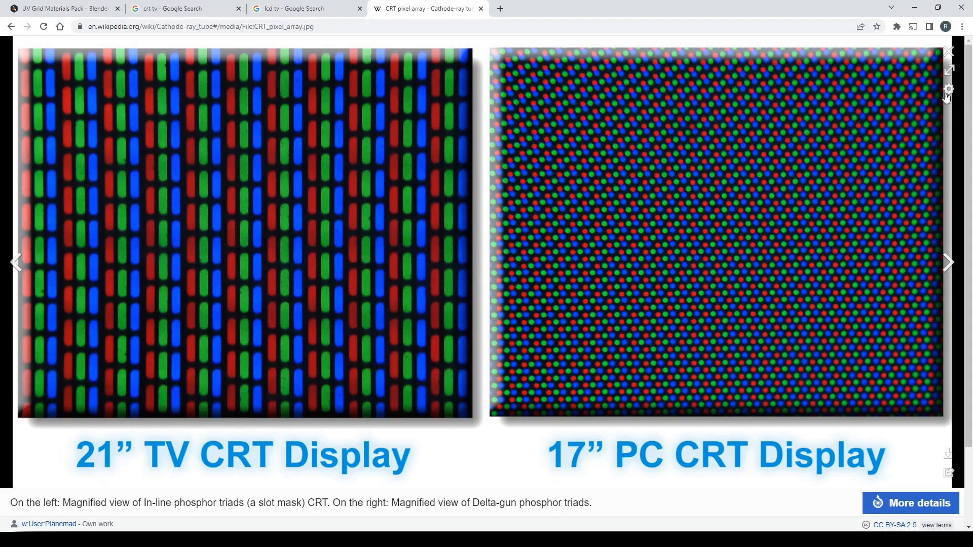
key("Right")
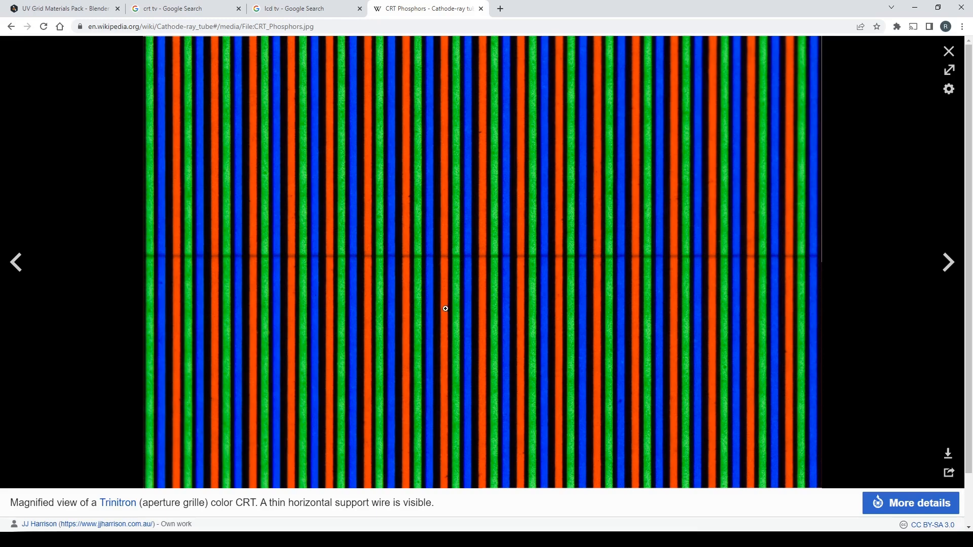
key("Escape")
Find the interlacing image construction animation in the Cathode-ray tube article and view it enlarged
scroll(444, 289, "down", 15)
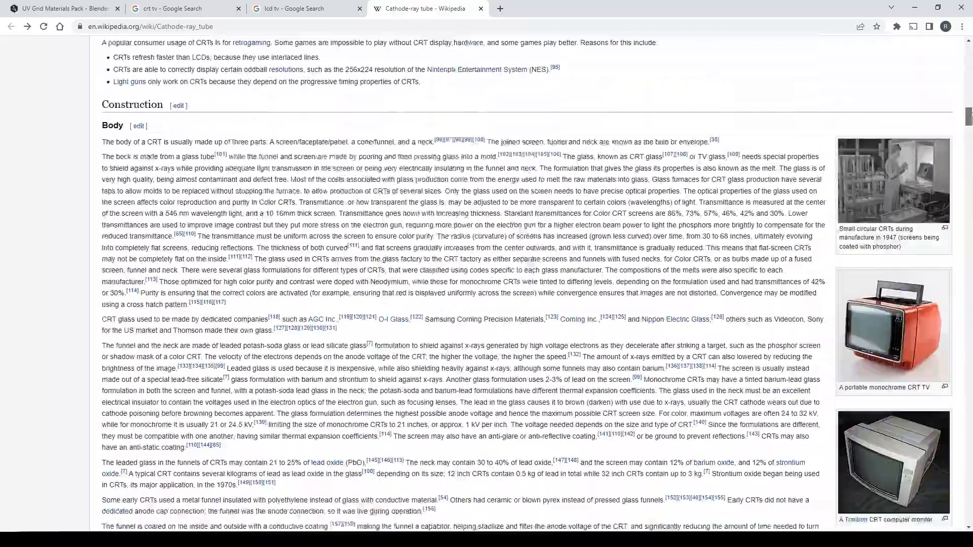
mouse_move(971, 115)
left_mouse_down()
mouse_move(971, 125)
mouse_move(972, 89)
mouse_move(971, 98)
left_mouse_up()
left_click(872, 253)
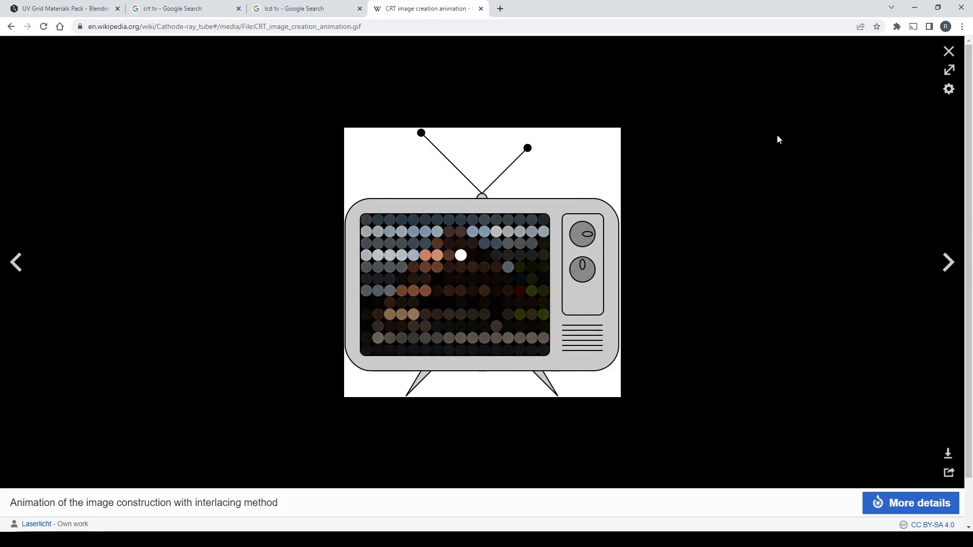
key("Escape")
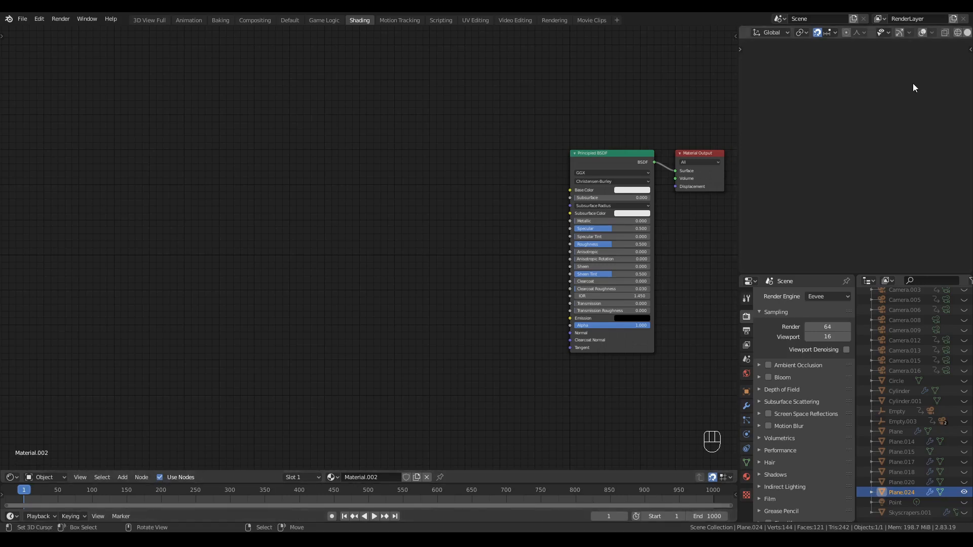
In Blender, show the overlays in the 3D viewport around the selected plane
scroll(801, 148, "down", 5)
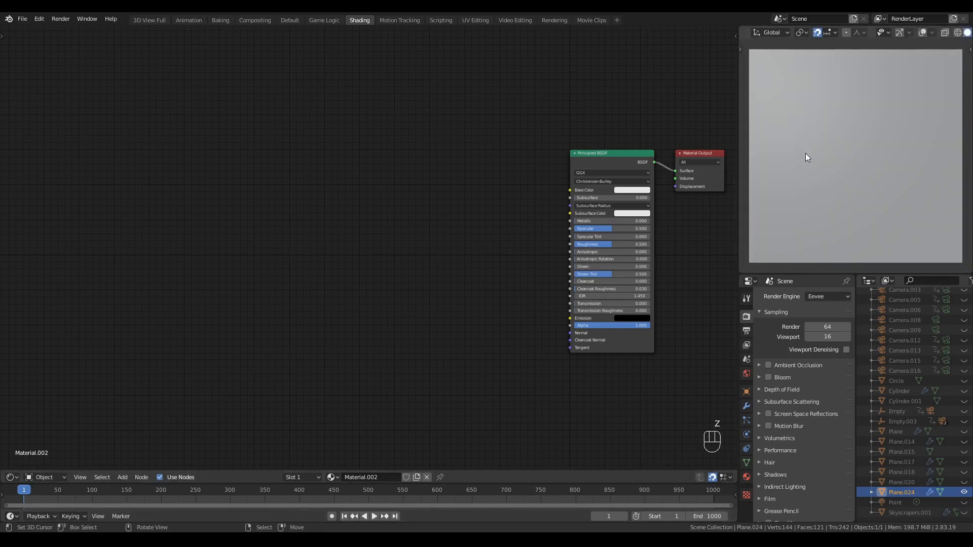
scroll(846, 152, "down", 4)
key("shift+alt+z")
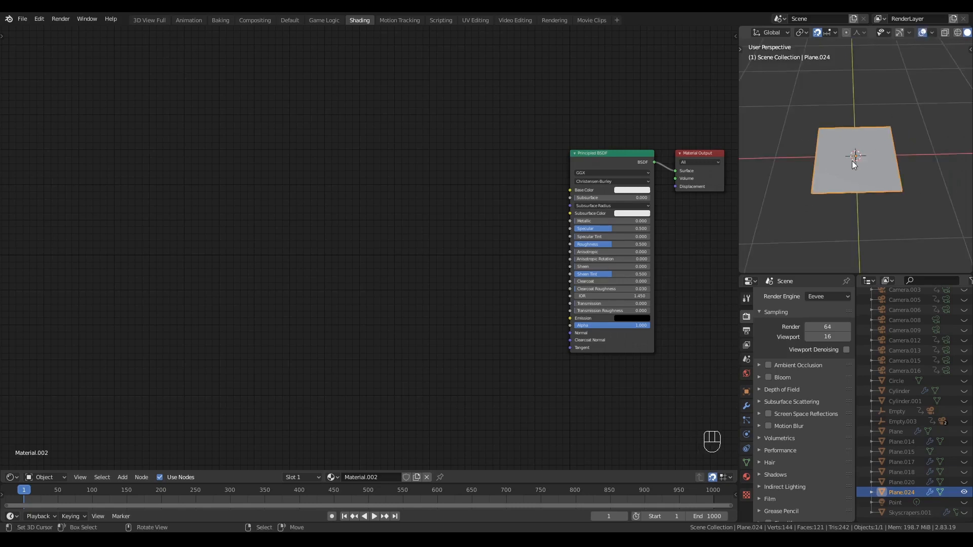
Fill the 3D viewport with a top view of the plane and hide the viewport overlays
middle_click_drag(858, 151, 855, 172)
middle_click_drag(854, 169, 853, 148)
middle_click_drag(843, 185, 847, 140, "ctrl")
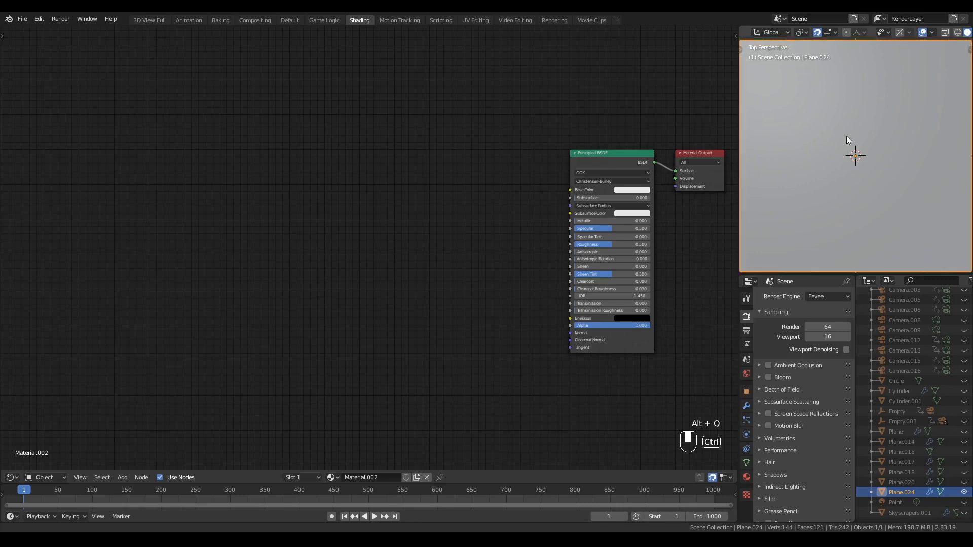
left_click(922, 33)
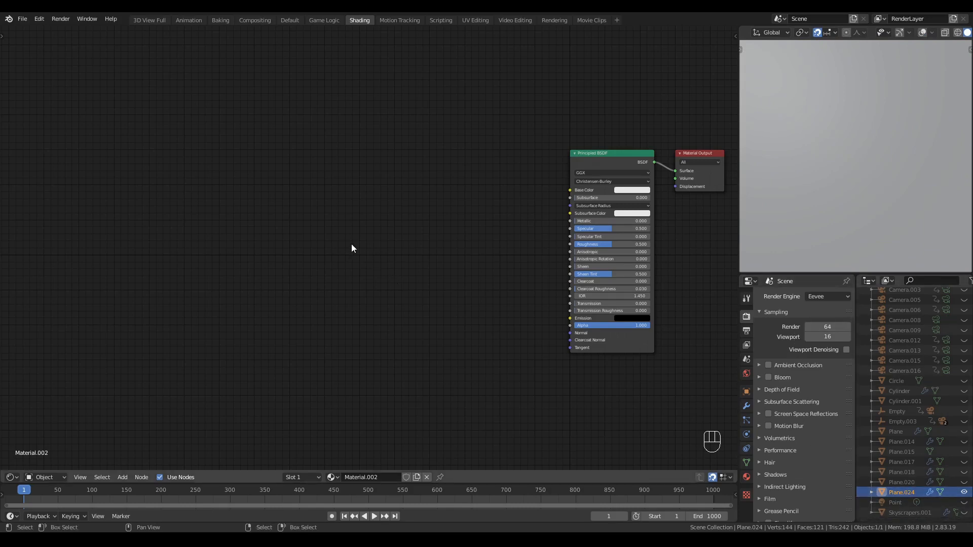
Add a UV Map node to the empty area far upstream of the Principled BSDF
middle_click_drag(346, 247, 516, 231)
key("shift+a")
mouse_move(277, 221)
left_click(325, 343)
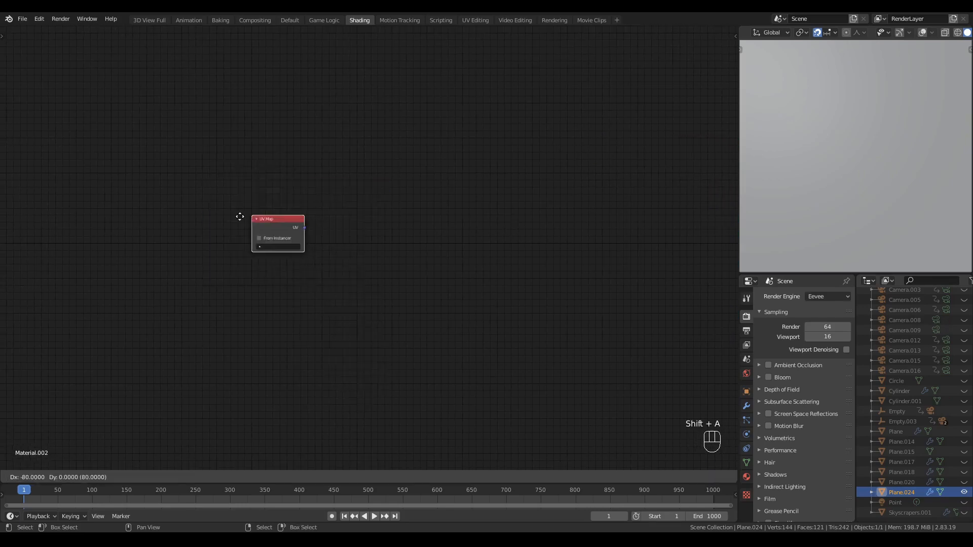
left_click(41, 111)
Add a UV Grid node group beside the UV Map node and connect the UV output to its Vector input
key("shift+a")
left_click(165, 163)
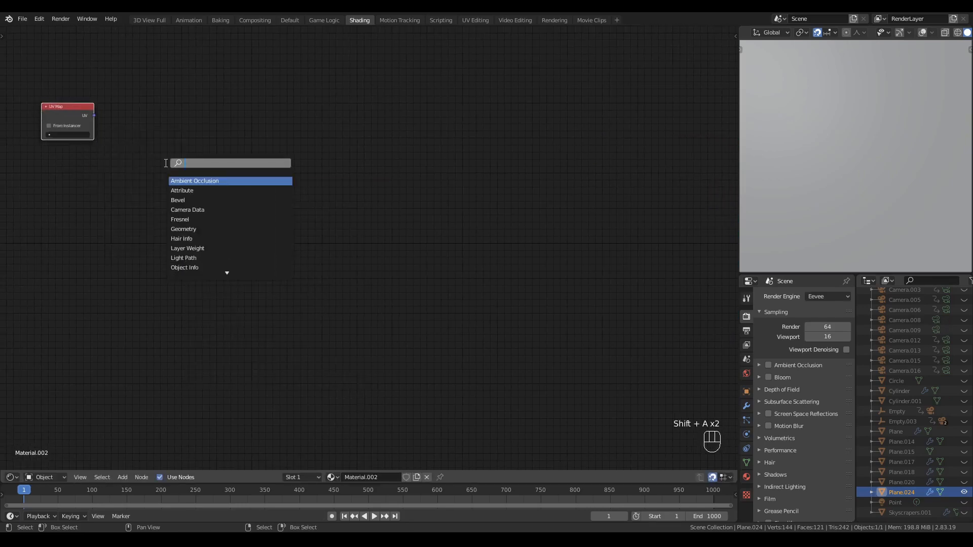
type("uv grid")
key("Return")
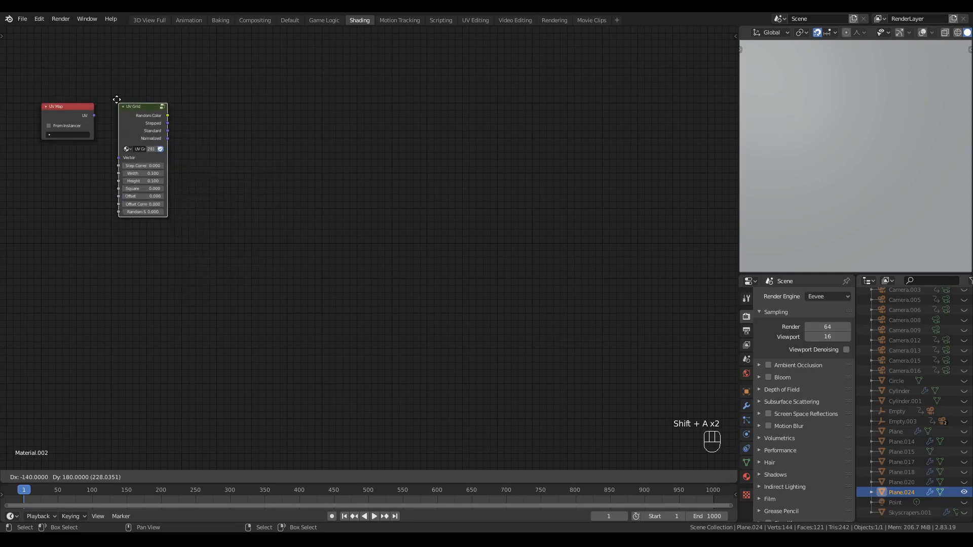
left_click(105, 99)
key("a")
key("f")
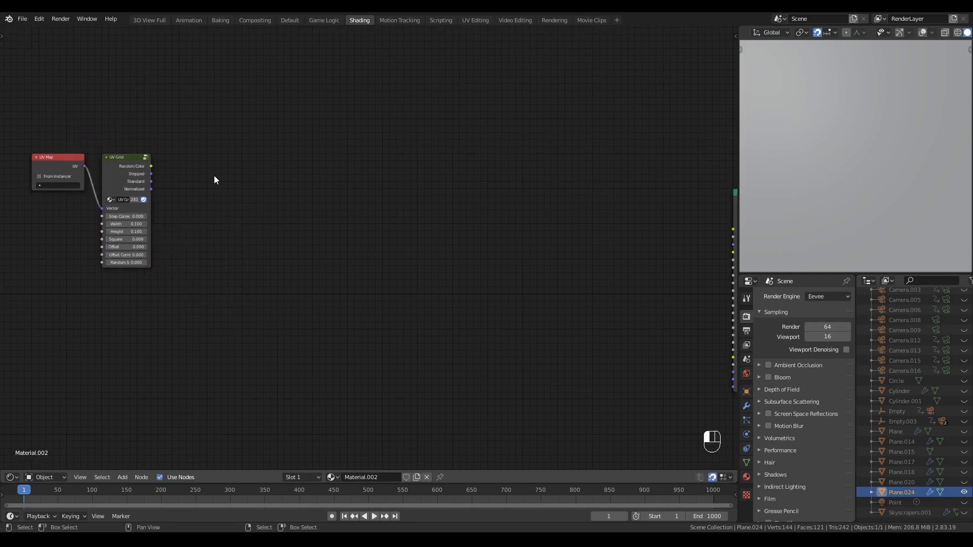
Add an Image Texture node driven by the UV Grid's Stepped output, and set the grid's first Step value to 1
key("shift+a")
mouse_move(167, 196)
left_click(228, 195)
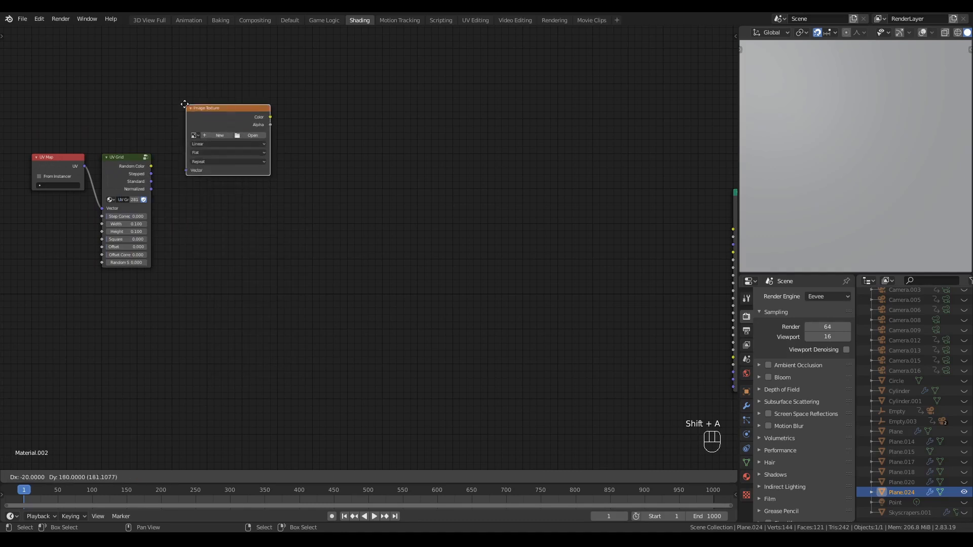
left_click(174, 49)
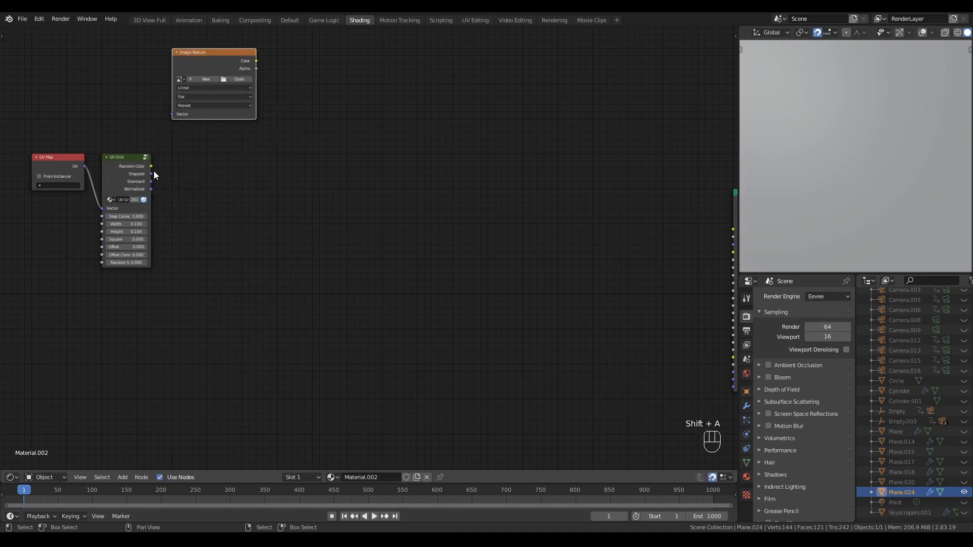
left_click_drag(151, 174, 172, 114)
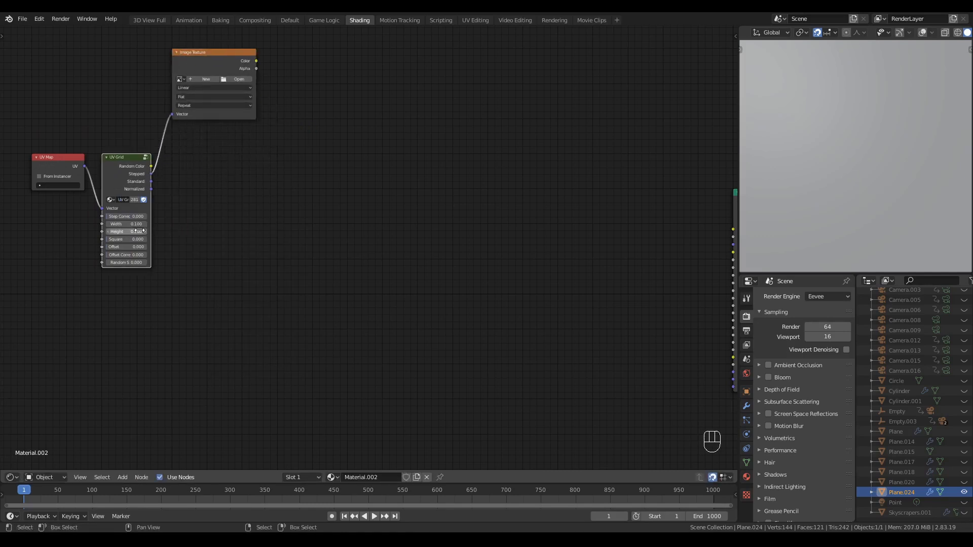
left_click_drag(121, 216, 147, 216)
left_click(208, 168)
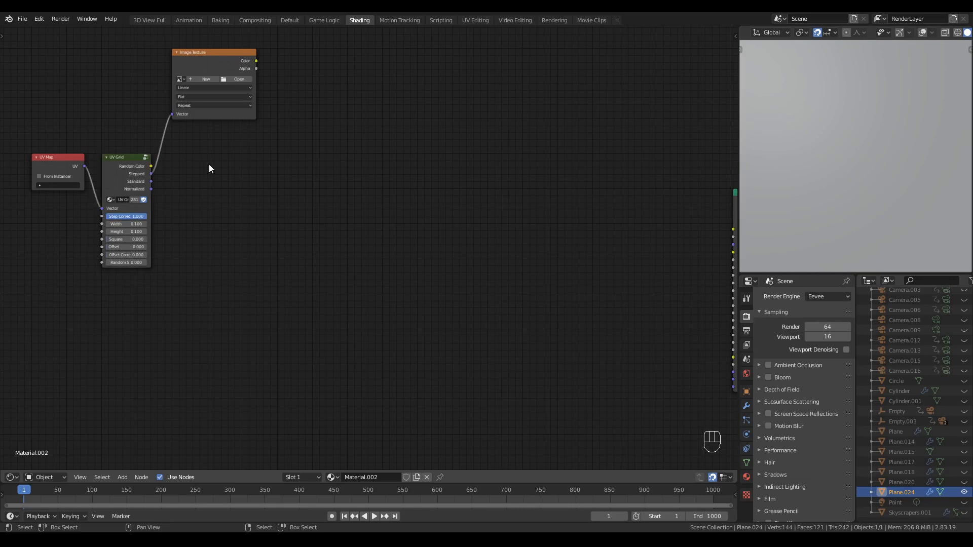
Load the existing image person 26.jpg into the Image Texture node
left_click(180, 76)
left_click(180, 79)
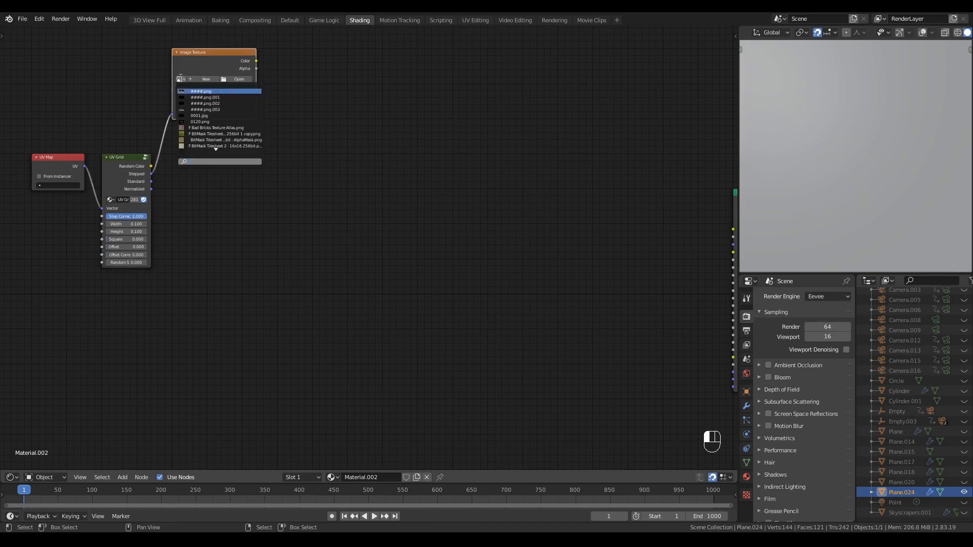
key("Down")
key("Down")
key("Down")
key("Return")
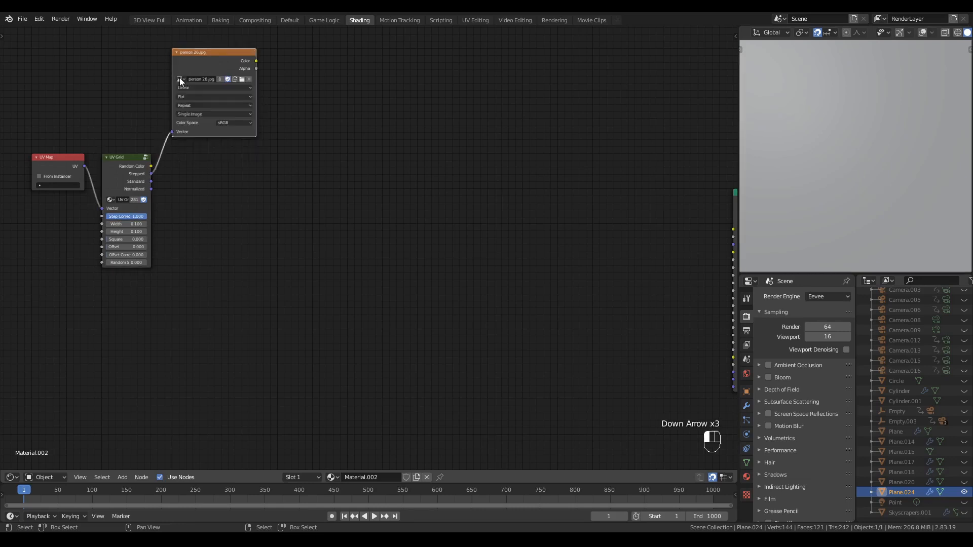
Preview the Image Texture on the plane in Rendered shading and set its interpolation to Closest
left_click(196, 68, "ctrl+shift")
key("z")
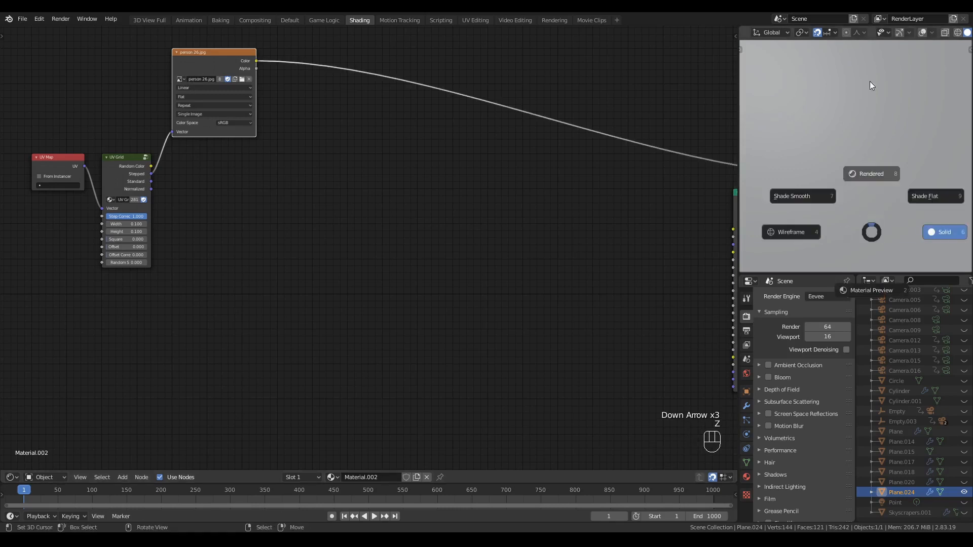
left_click(869, 81)
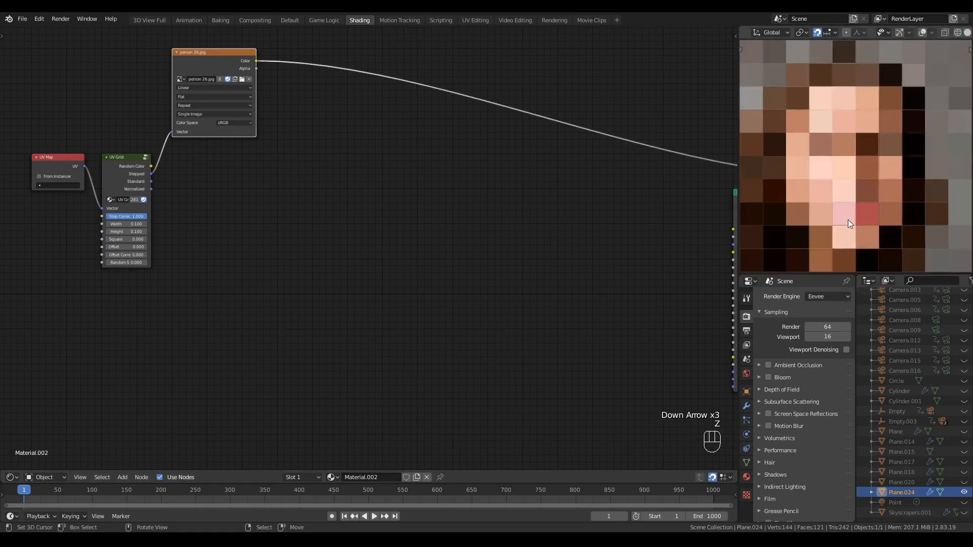
left_click(204, 87)
left_click(207, 97)
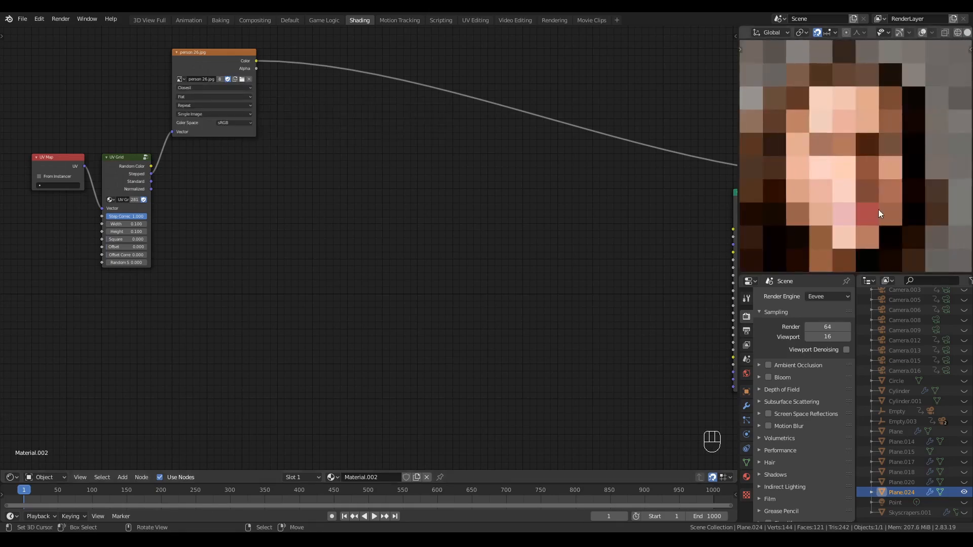
Add two Value nodes of 0.1 under the UV Map node and connect them to the UV Grid's Width and Height
key("q")
left_click(31, 224)
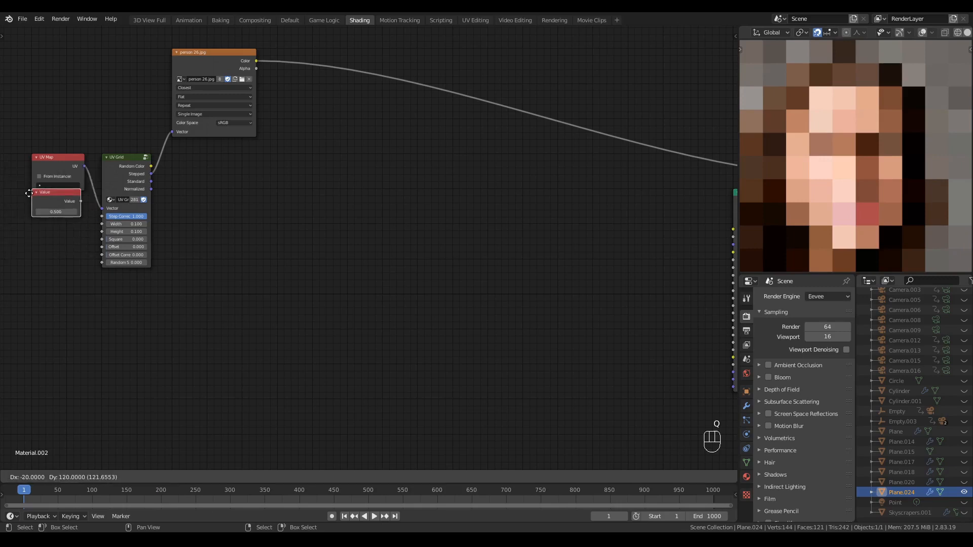
left_click(29, 200)
key("shift+d")
left_click(51, 239)
left_click_drag(14, 209, 56, 245)
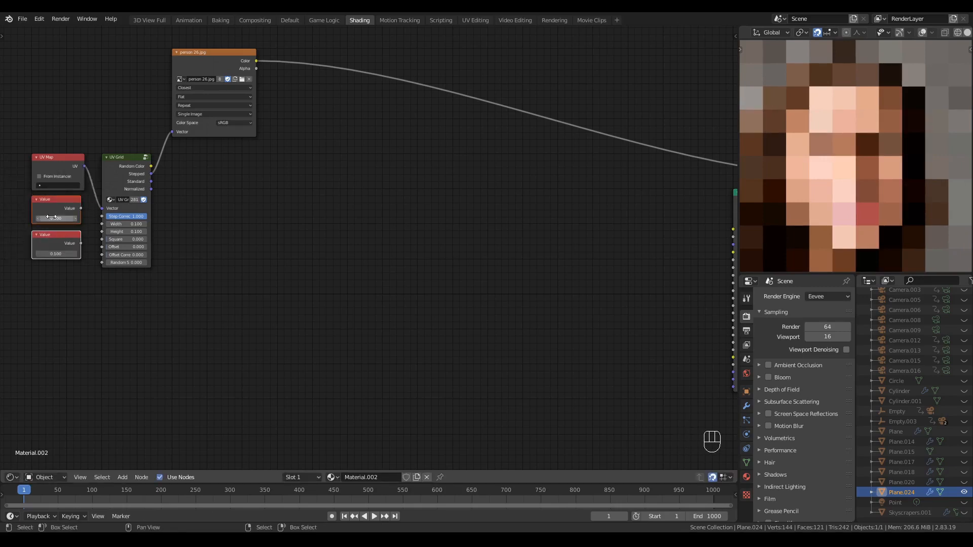
key("alt+a")
left_click_drag(80, 208, 106, 233)
left_click(212, 233)
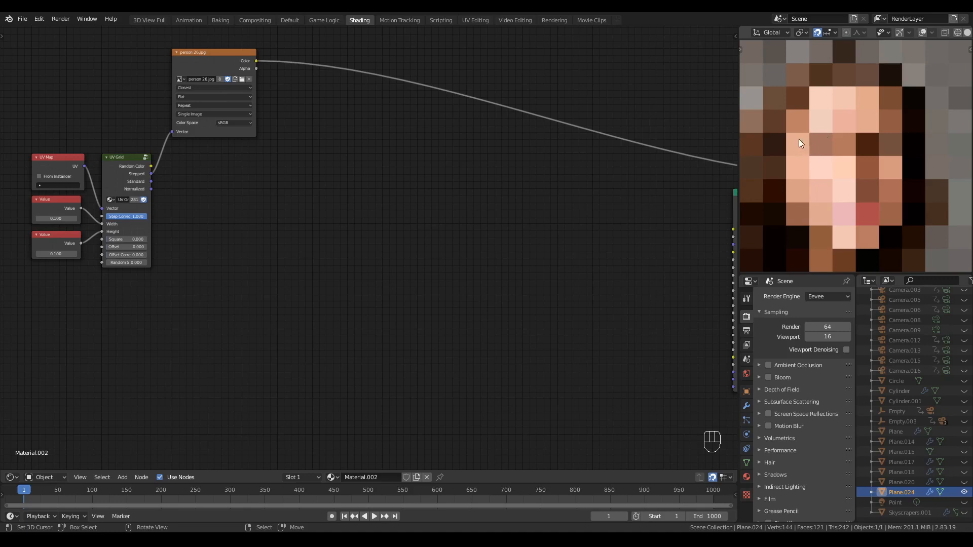
Split the UV Grid's Normalized output with a Separate XYZ node and preview its X output on the plane
key("q")
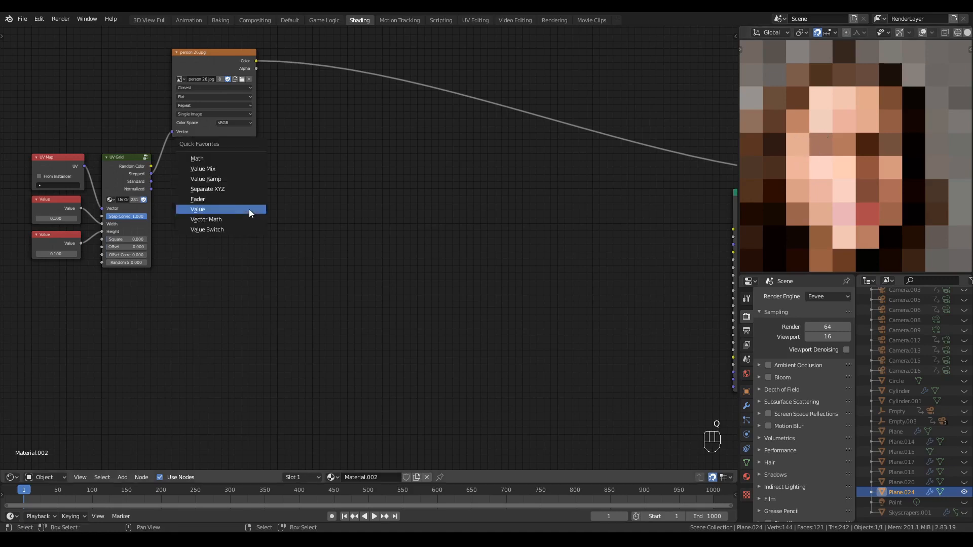
left_click(235, 188)
left_click(176, 153)
left_click_drag(151, 189, 171, 203)
left_click(196, 160, "ctrl+shift")
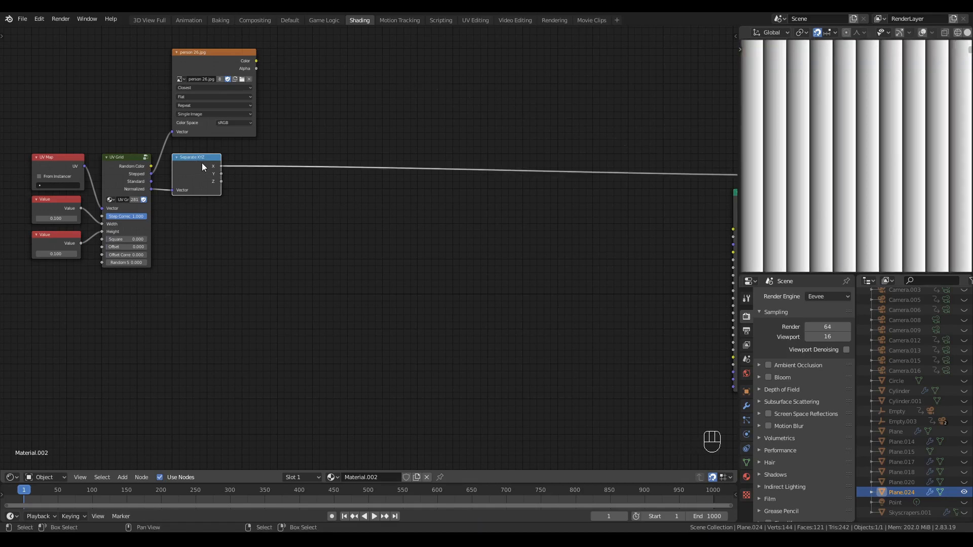
left_click_drag(202, 163, 237, 198)
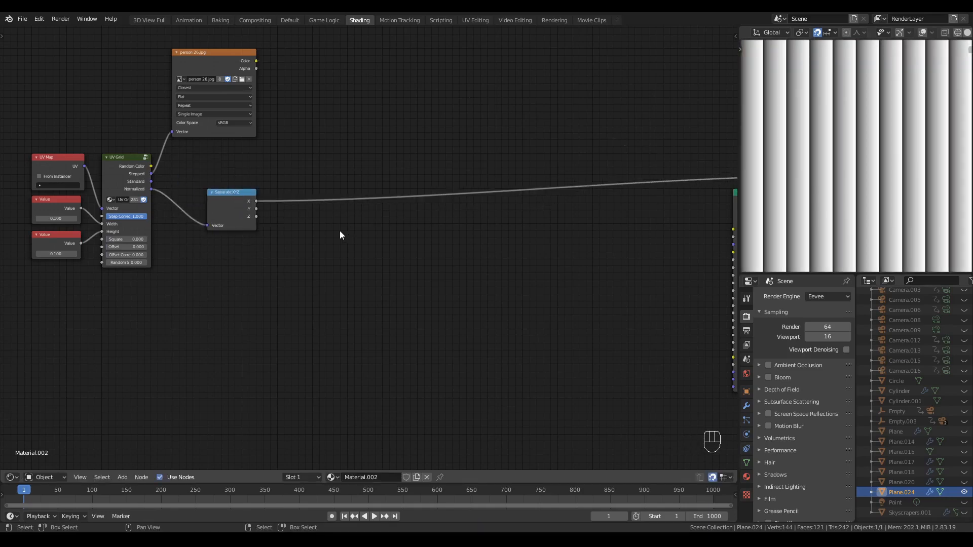
Add a Math node after the Separate XYZ X output, set to Greater Than with a threshold of 0
key("q")
left_click(335, 231)
left_click(325, 186)
left_click_drag(325, 186, 324, 121)
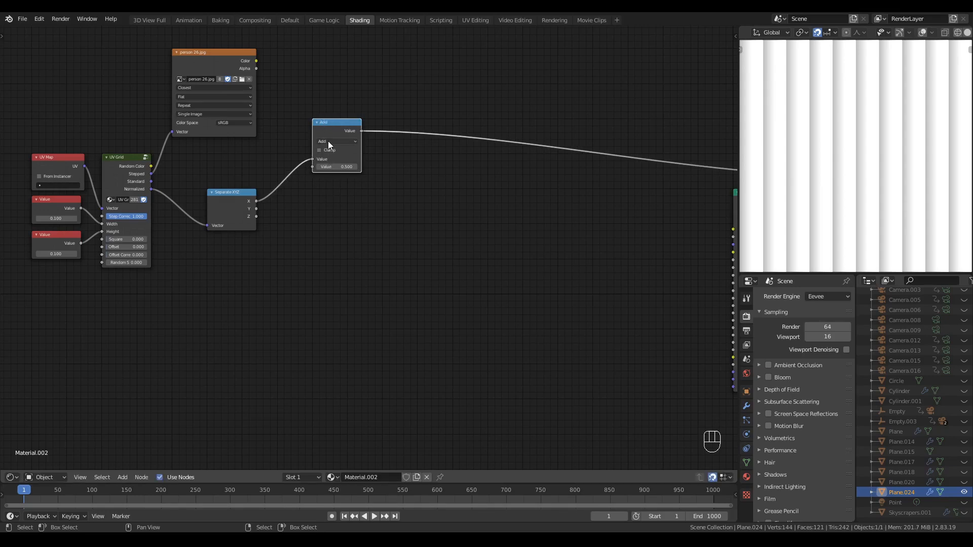
left_click(328, 142)
key("g")
left_click(333, 168)
type("0")
key("Return")
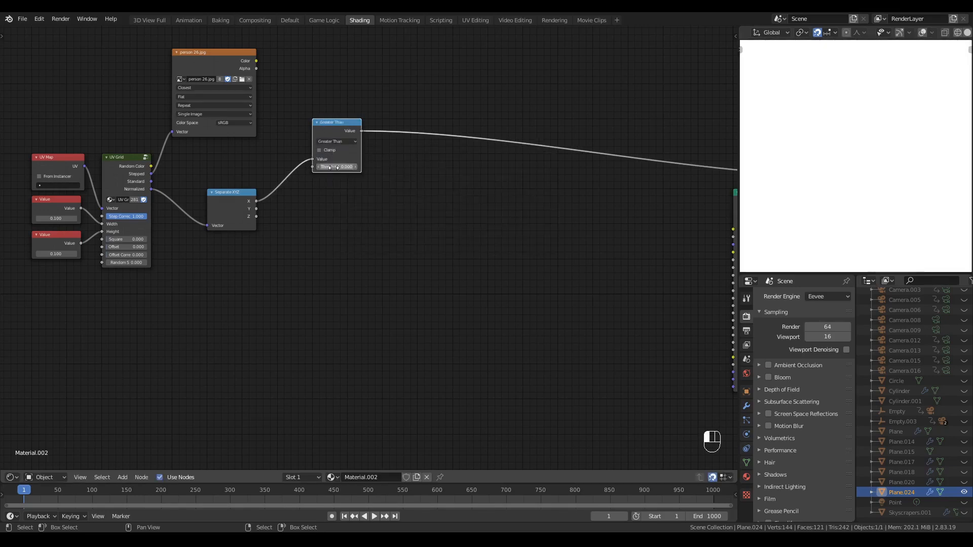
Preview the Separate XYZ X gradient on the plane, and return the preview to the Greater Than node
left_click(225, 201, "ctrl+shift")
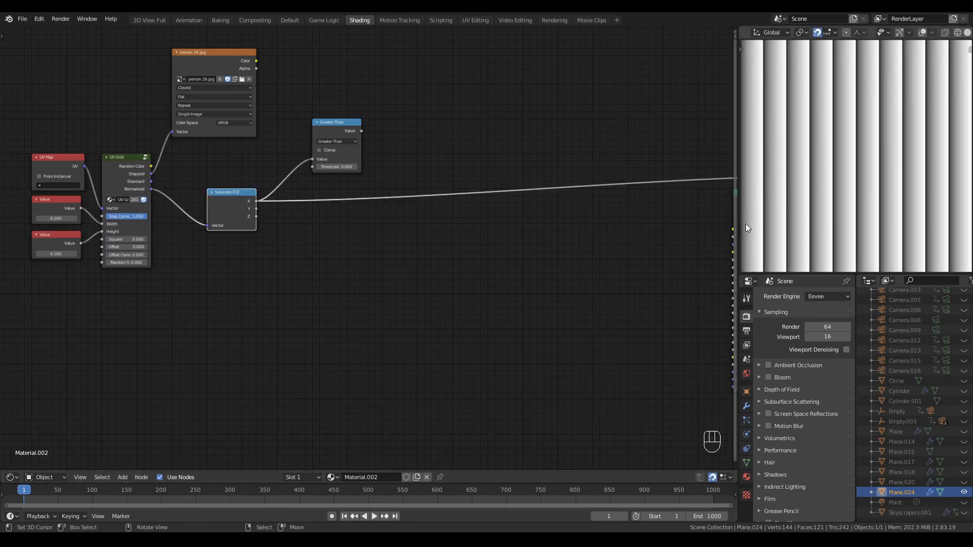
left_click(362, 240)
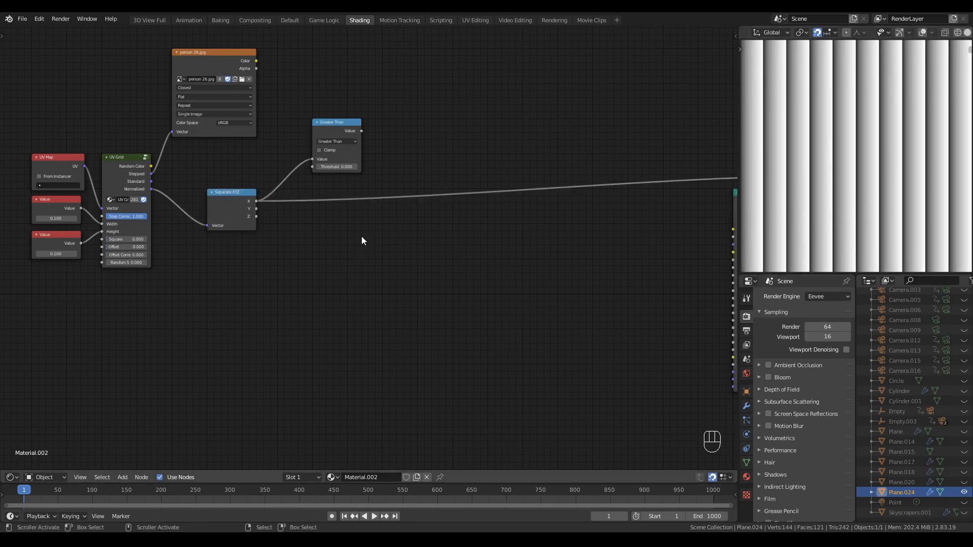
left_click(333, 127, "ctrl+shift")
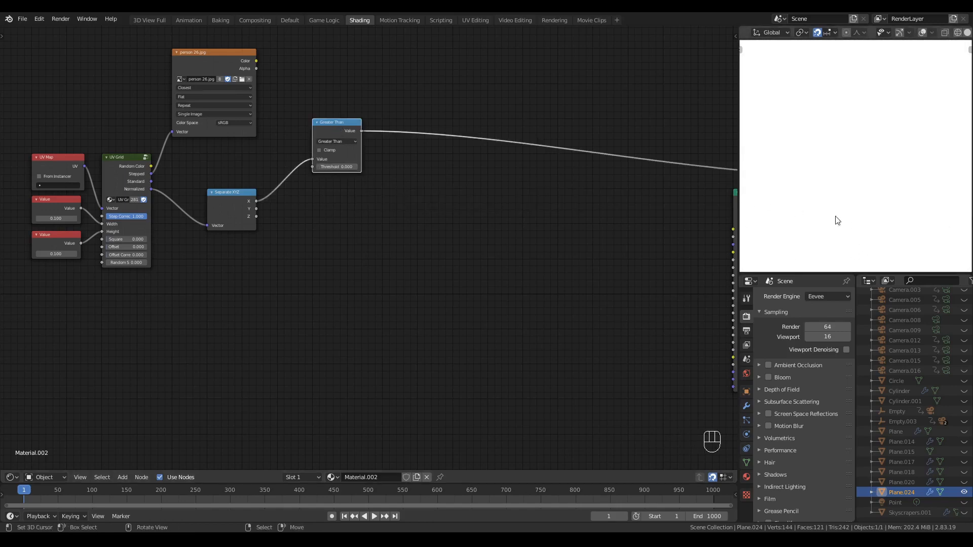
Try a Greater Than threshold of 0.66 to compare the stripes, and reset the threshold to 0
left_click_drag(335, 167, 433, 167, "shift")
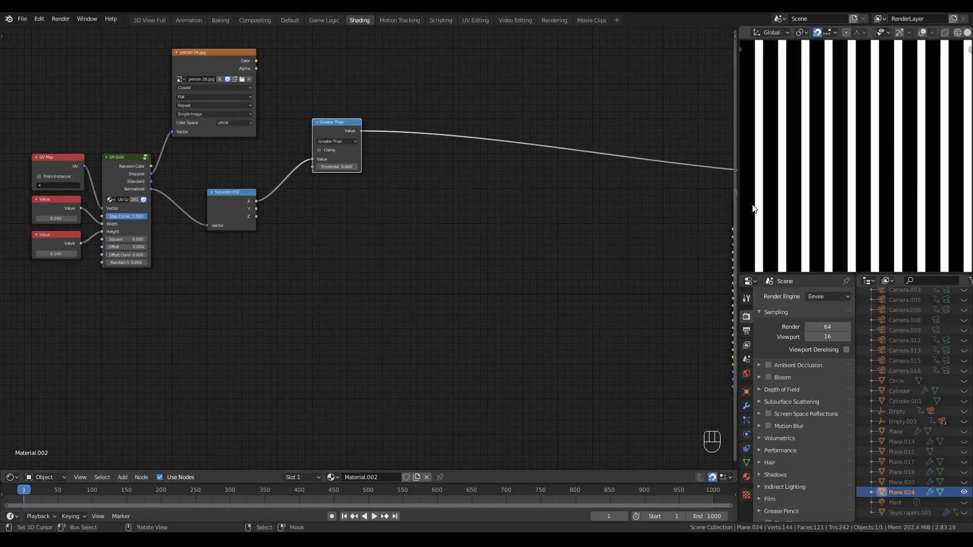
left_click(336, 166)
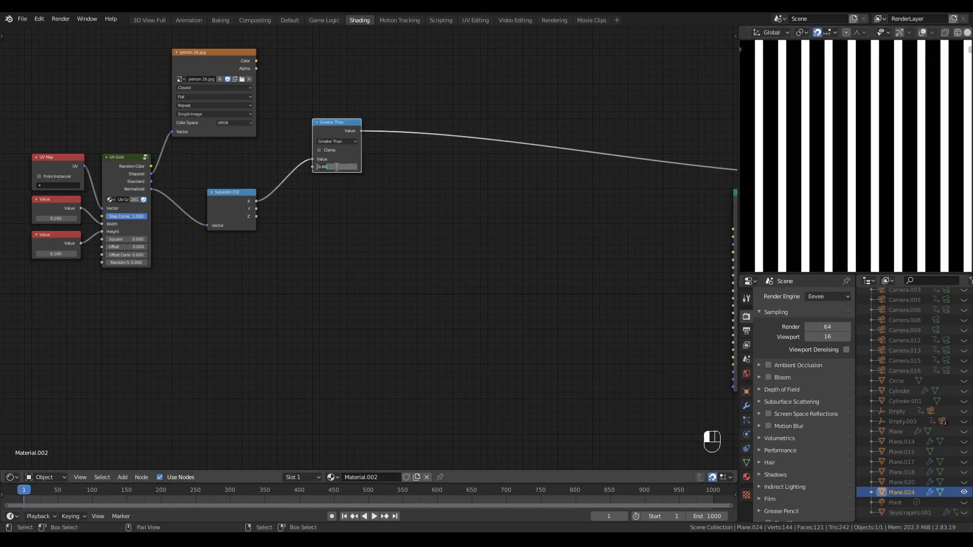
type("0")
key("Return")
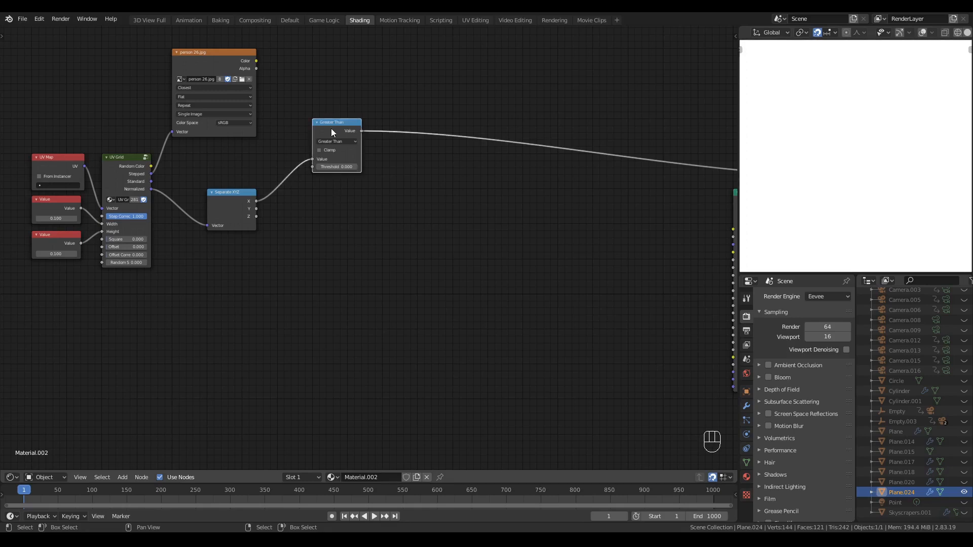
Duplicate the Greater Than node with its X input connected, and set the copy to Less Than with threshold 1/3
key("ctrl+shift+d")
left_click(331, 216)
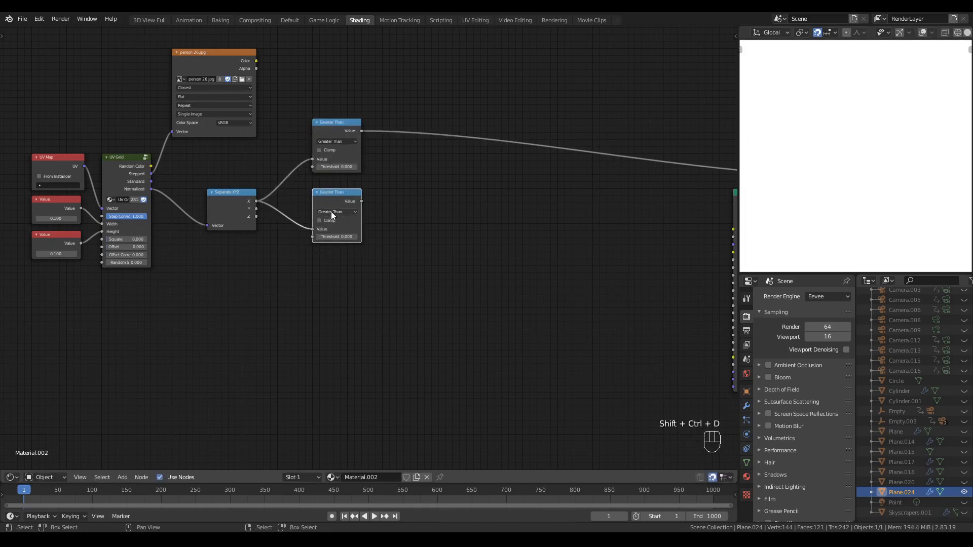
left_click(330, 211)
left_click(384, 250)
left_click(307, 270)
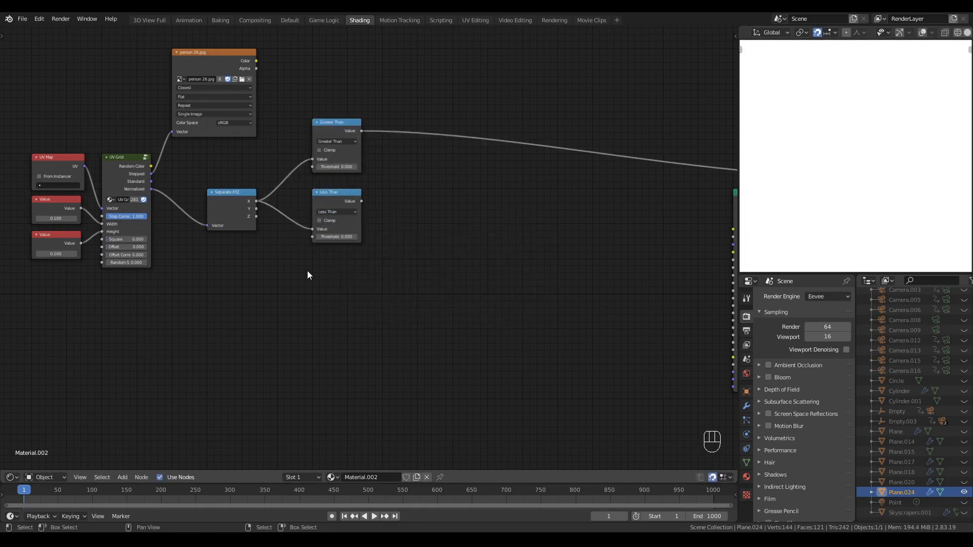
left_click(336, 236)
type("1/3")
key("Return")
Combine the Greater Than and Less Than outputs in a Math node set to Multiply, feeding the preview
key("q")
left_click(385, 171)
left_click(381, 119)
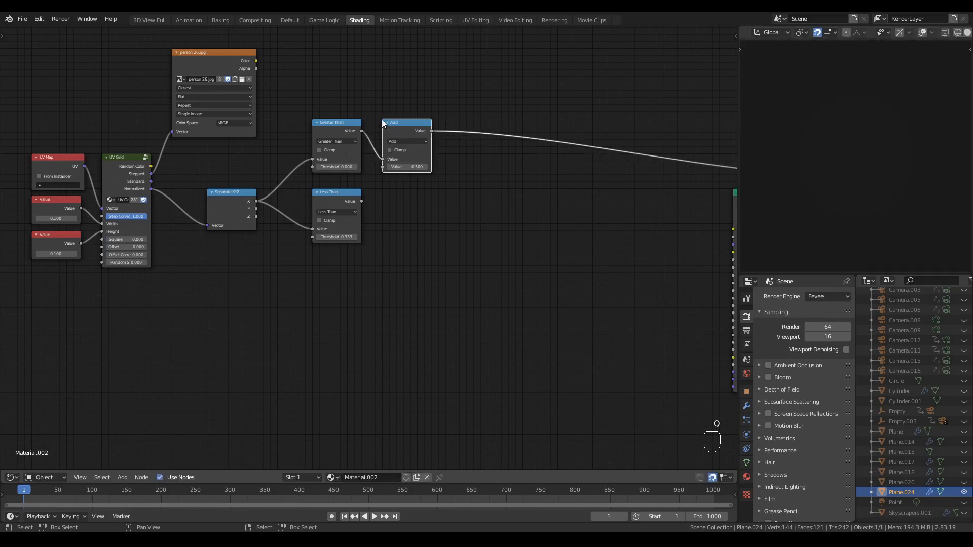
left_click(403, 144)
left_click(405, 182)
right_click_drag(353, 224, 420, 167, "alt")
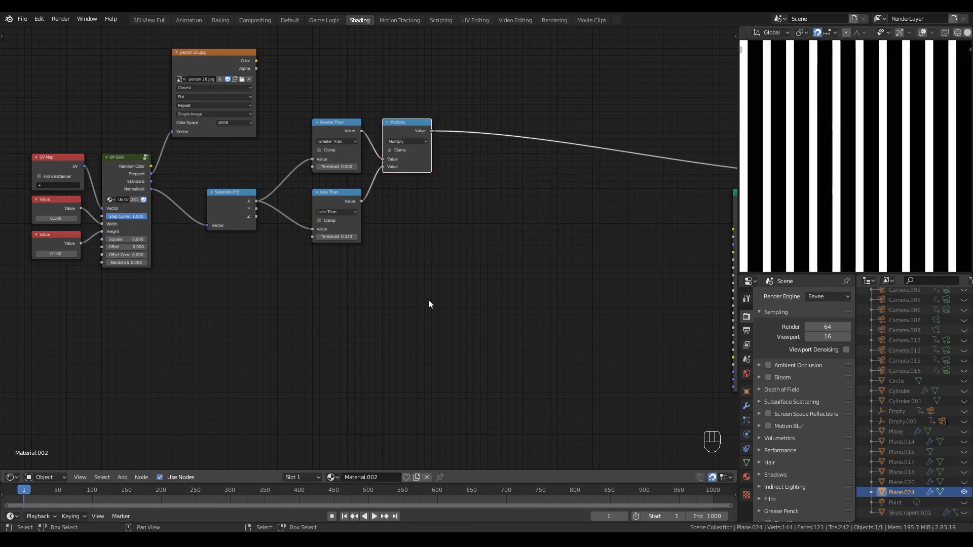
Move the Greater Than, Less Than and Multiply nodes away from Separate XYZ along X, and join their incoming X links with a reroute
left_click(404, 243)
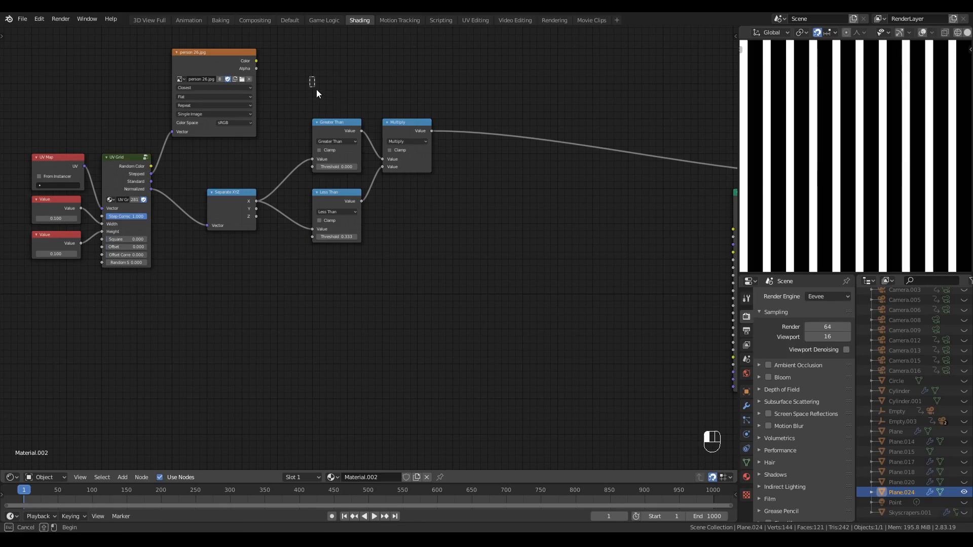
left_click_drag(310, 80, 481, 379)
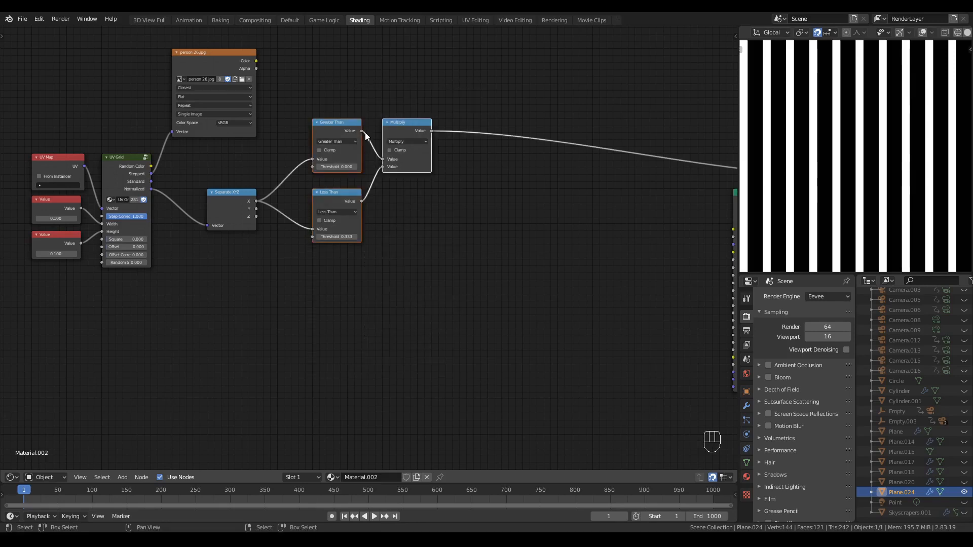
key("g")
key("x")
right_click(522, 251)
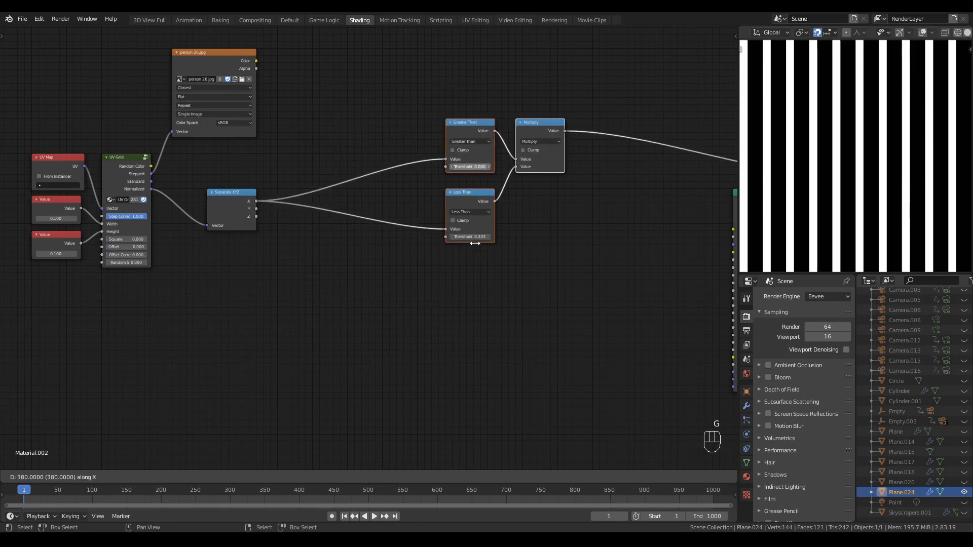
left_click(484, 250)
right_click_drag(379, 172, 362, 347, "shift")
key("g")
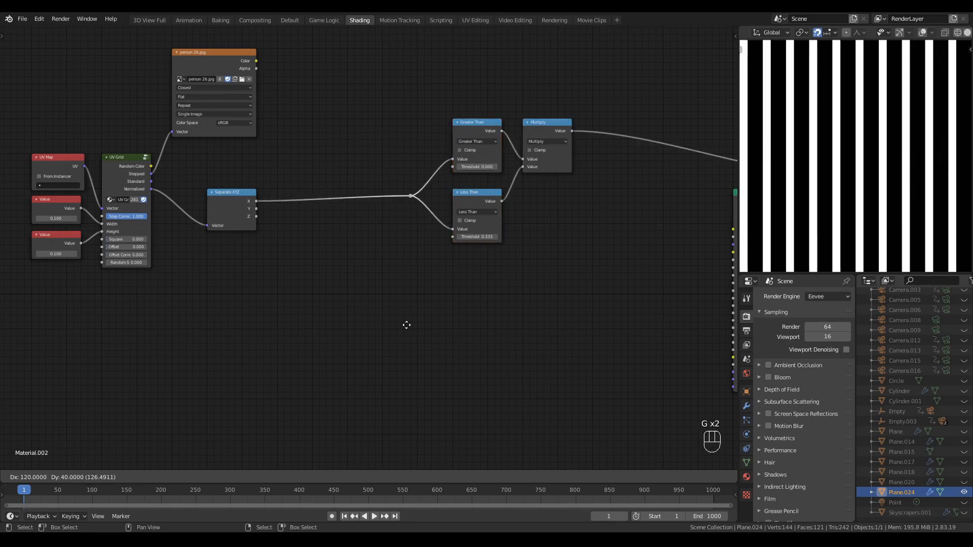
left_click(405, 321)
Group the reroute with the Greater Than, Less Than and Multiply nodes, and reposition the nodes inside the group
left_click_drag(341, 73, 506, 281)
key("ctrl+g")
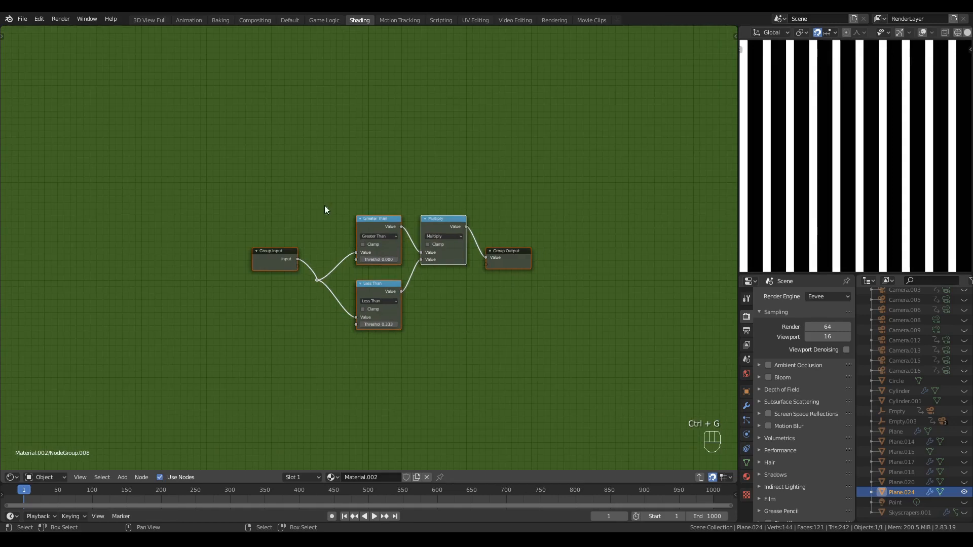
key("g")
left_click(424, 293)
key("g")
scroll(301, 239, "down", 1)
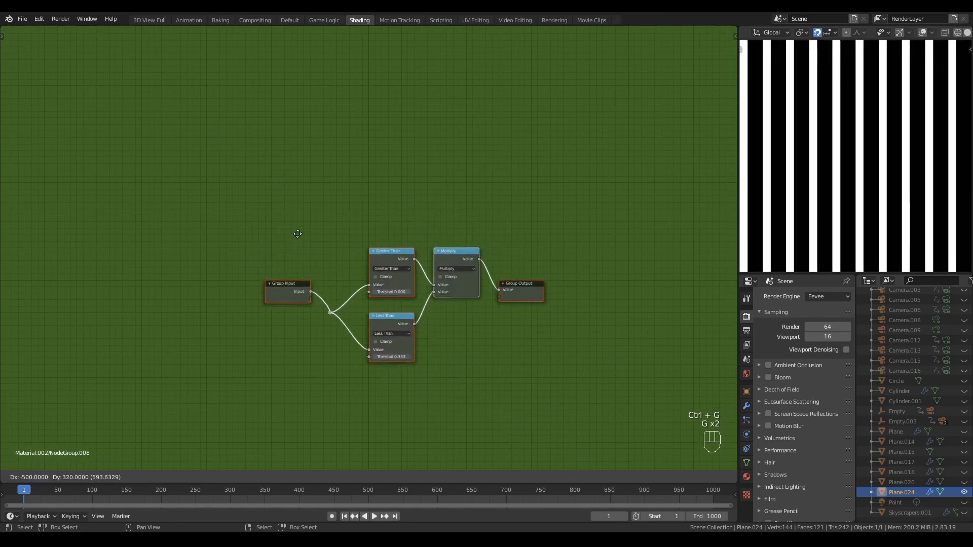
left_click(298, 234)
Dissolve the reroute inside the group while keeping its links, and exit the group
middle_click_drag(454, 367, 421, 278)
left_click(267, 303)
left_click_drag(252, 196, 330, 281)
key("ctrl+x")
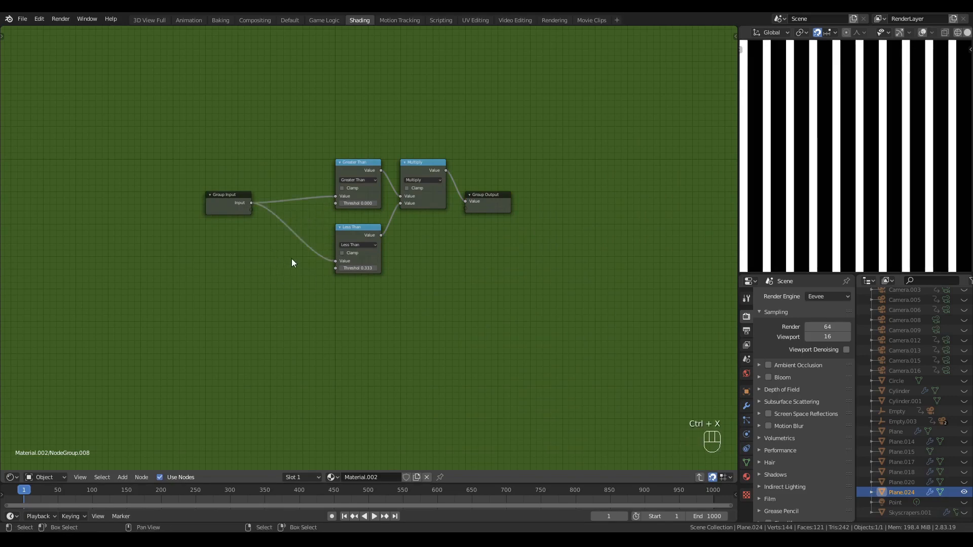
left_click(494, 205)
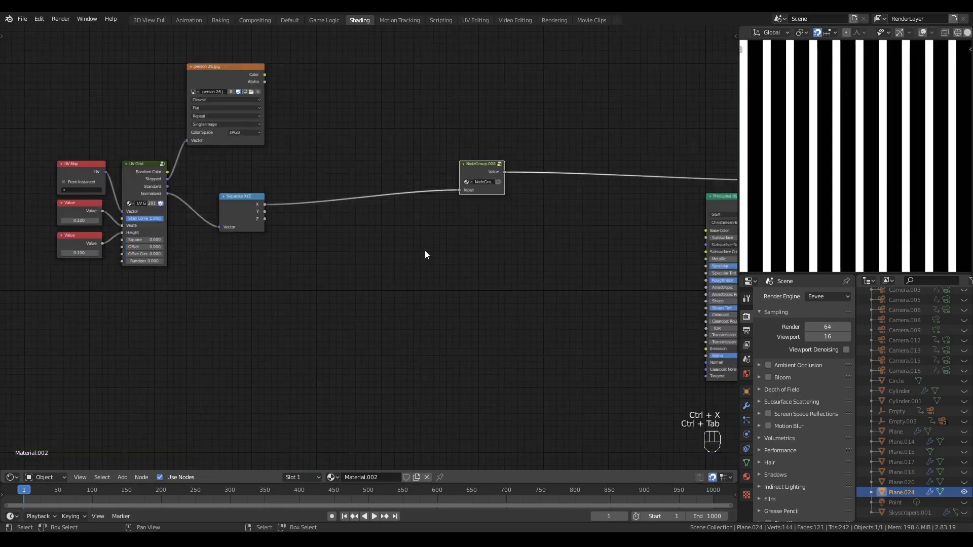
key("ctrl+Tab")
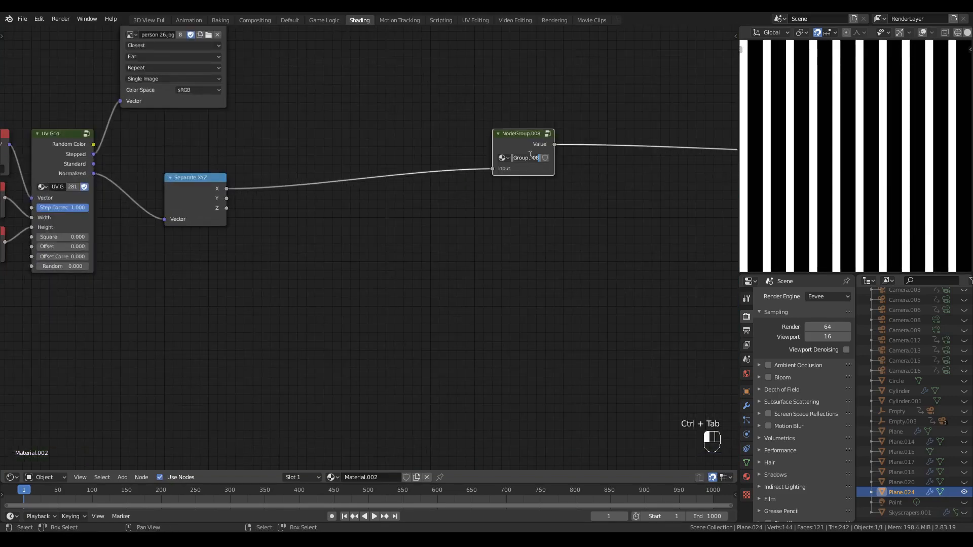
Rename the node group as Thirds Mask and move it closer to the Separate XYZ node
type("Thirds")
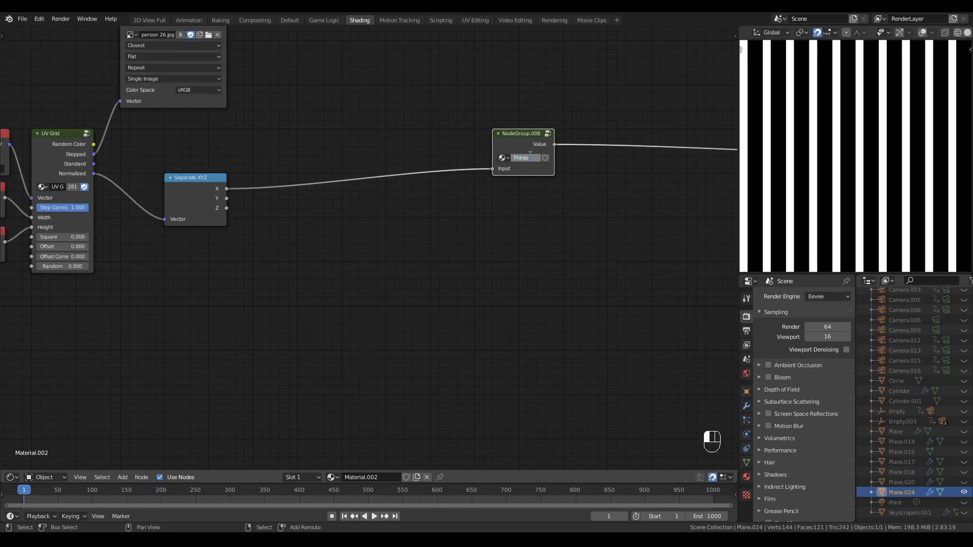
type(" Mask")
key("Return")
left_click(469, 235)
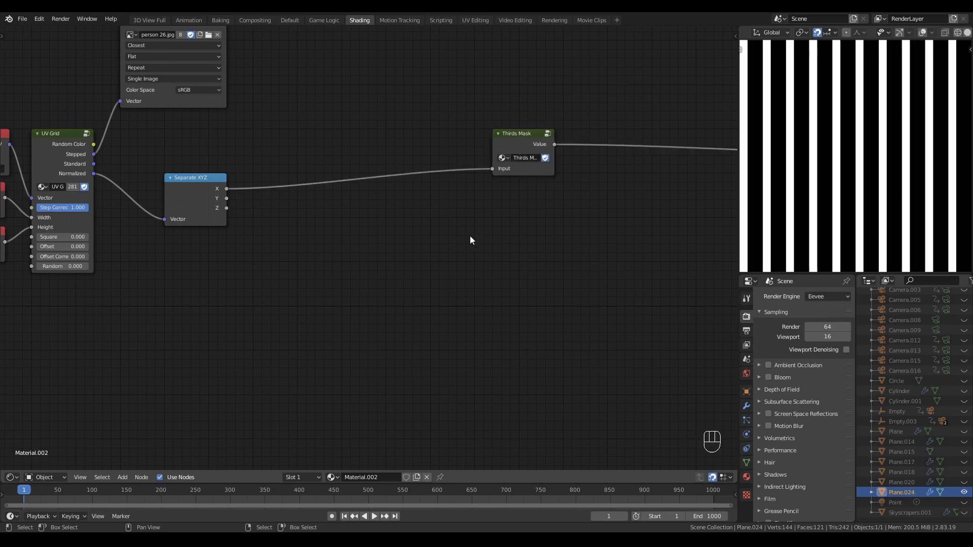
left_click_drag(521, 142, 370, 143)
Examine the Greater Than, Less Than and Multiply nodes inside the Thirds Mask group, and leave the group
key("Tab")
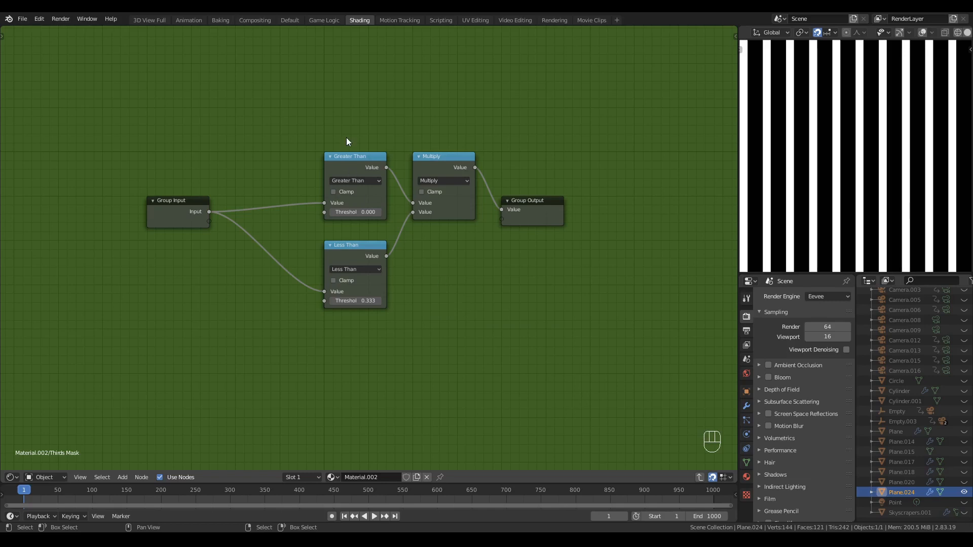
left_click_drag(319, 115, 471, 374)
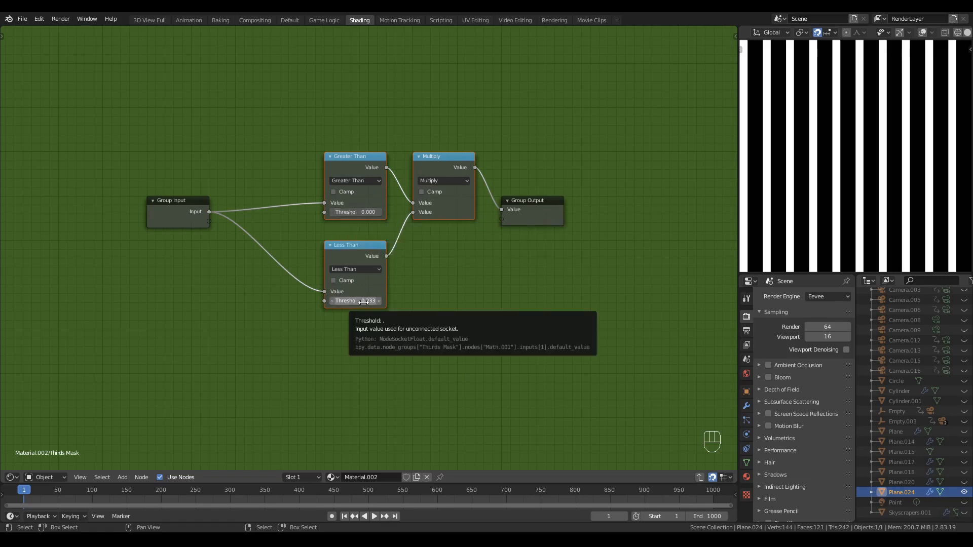
left_click(469, 302)
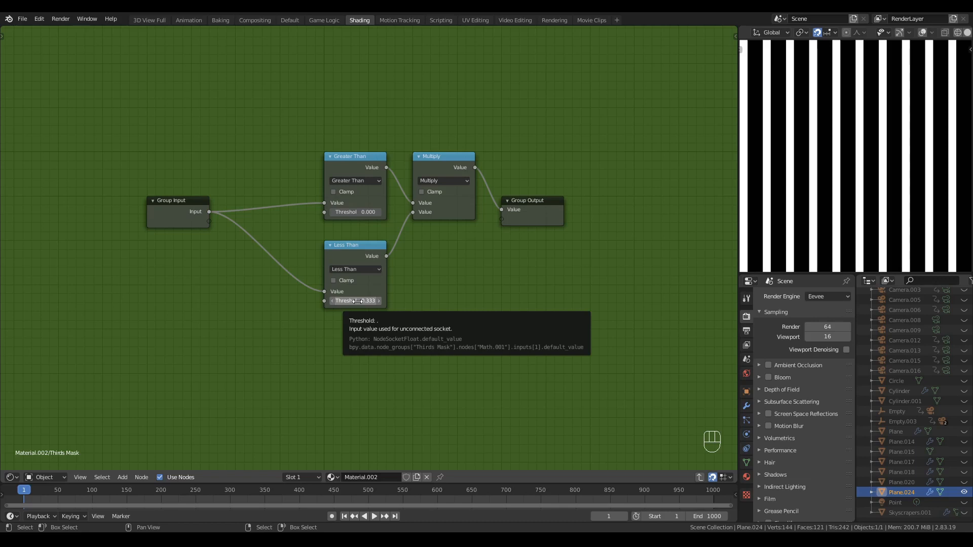
left_click_drag(306, 246, 474, 341)
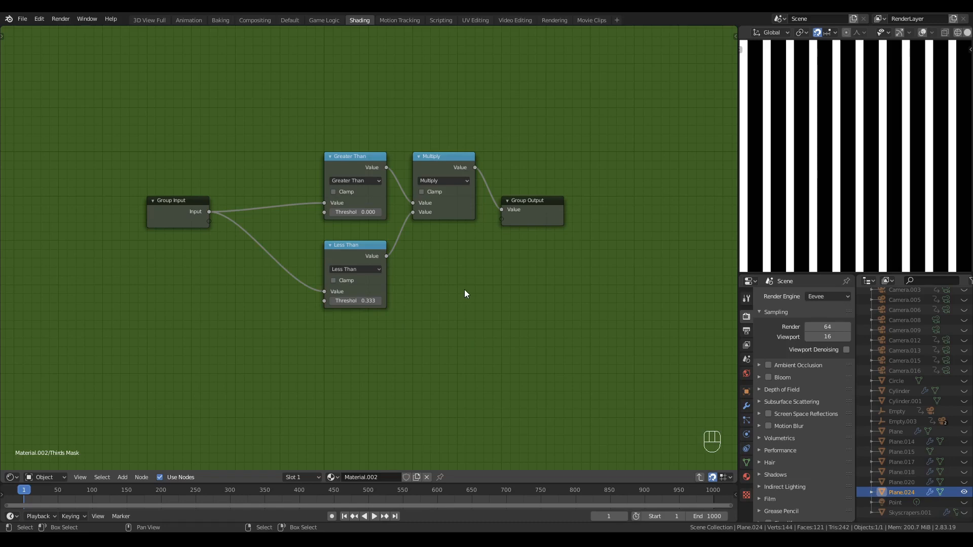
key("ctrl+Tab")
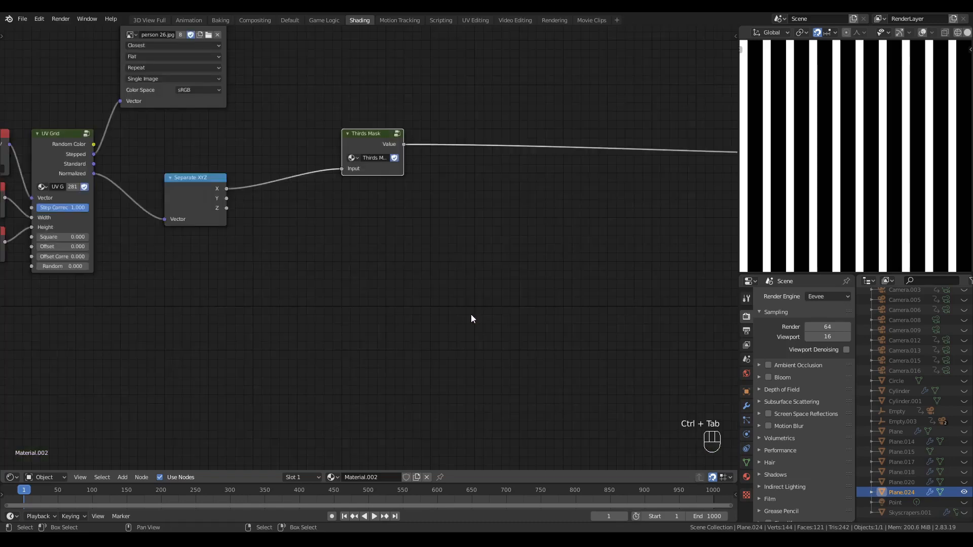
Duplicate Separate XYZ above the original, connect UV Grid's Stepped output to the copy, and preview its X output
middle_click_drag(217, 267, 361, 351)
scroll(327, 294, "down", 1)
left_click_drag(320, 256, 319, 297)
key("shift+d")
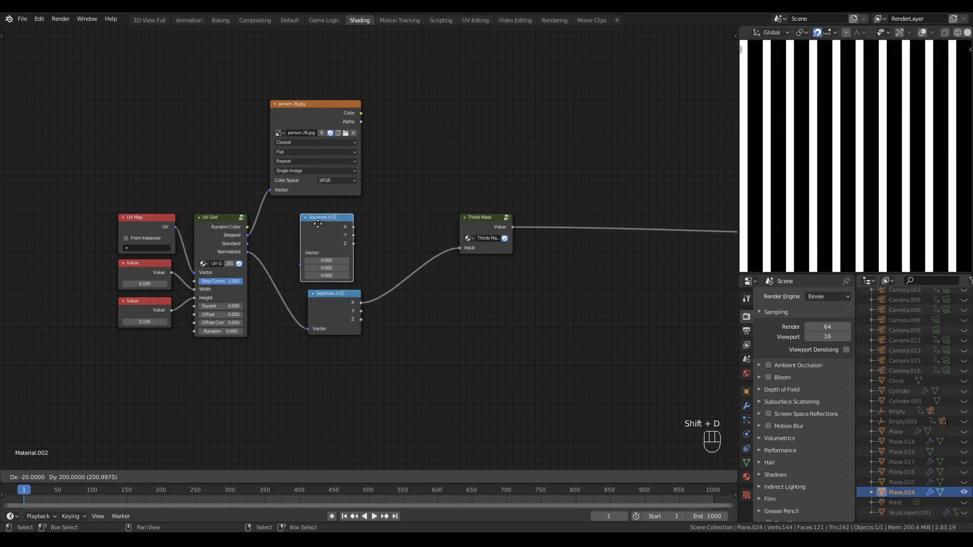
left_click(320, 220)
left_click_drag(251, 234, 308, 254)
left_click(335, 217, "ctrl+shift")
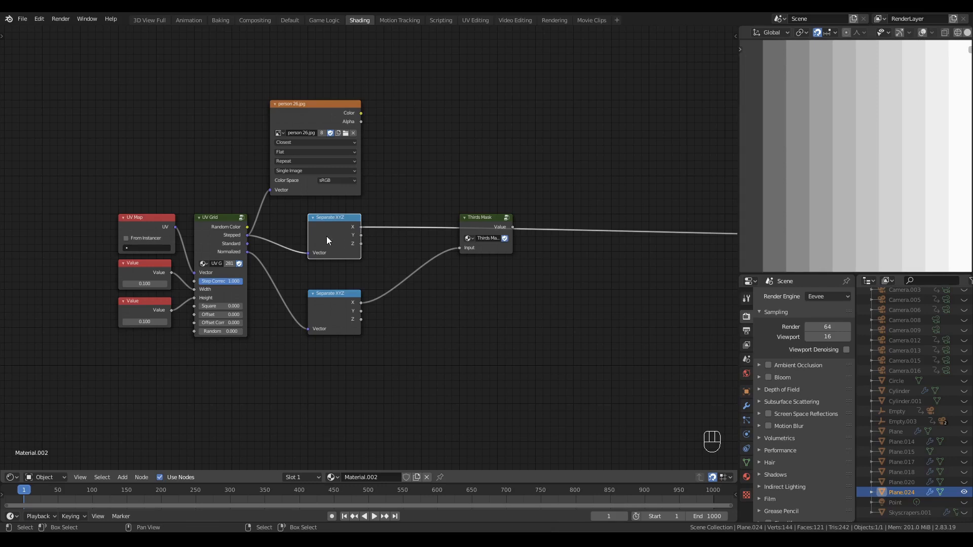
Set the UV Grid's step correction to 0, and cut the link into the Thirds Mask's Input
left_click_drag(238, 281, 197, 282)
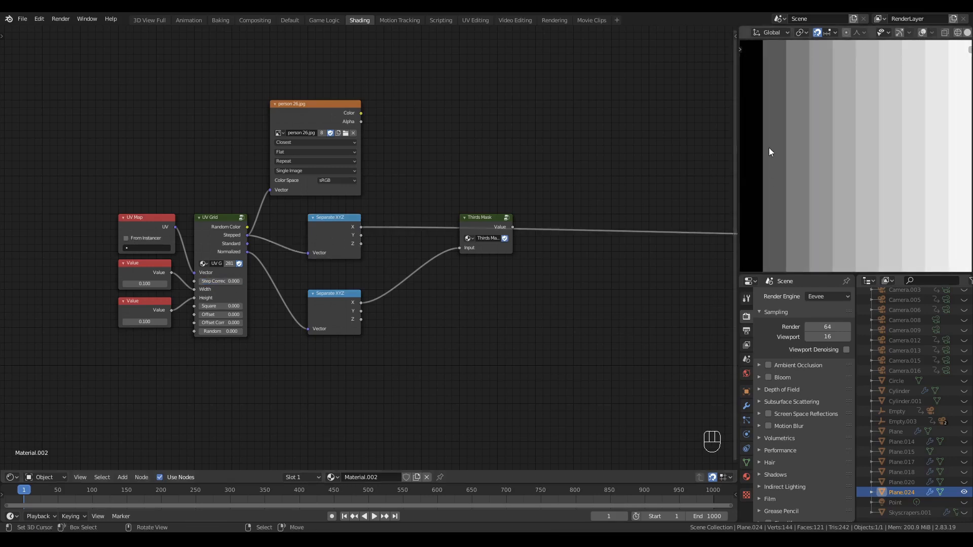
left_click_drag(749, 109, 751, 202)
left_click(625, 343)
right_click_drag(448, 245, 452, 286, "ctrl")
Expose the Greater Than and Less Than thresholds as inputs of the Thirds Mask group
left_click(490, 219)
key("Tab")
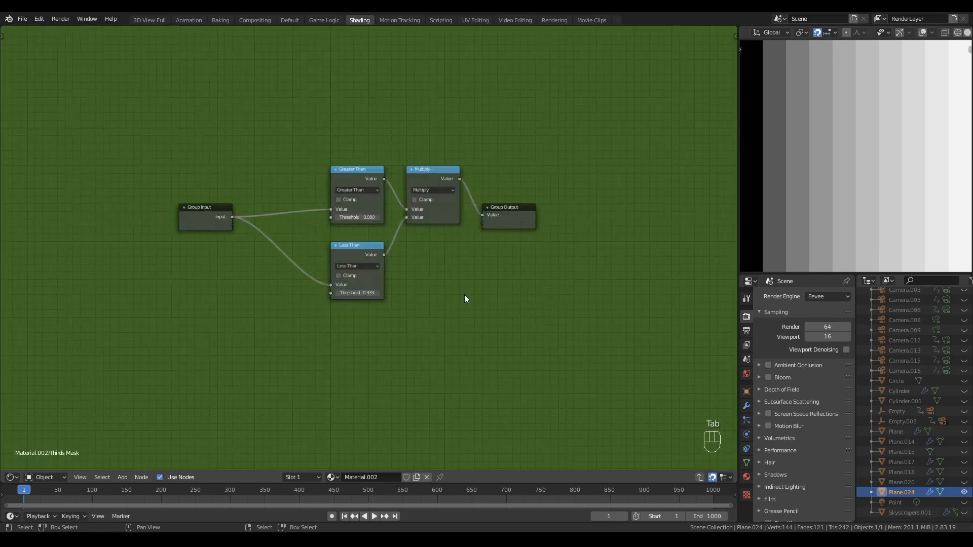
scroll(263, 255, "up", 1)
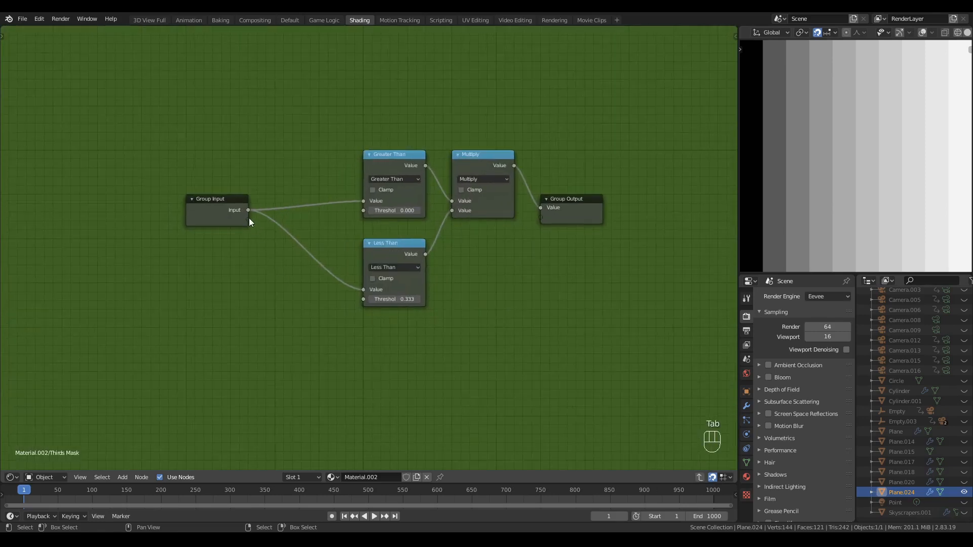
left_click_drag(248, 219, 372, 300)
Rename the group's two Threshold inputs as Min and Max, and exit the group
key("n")
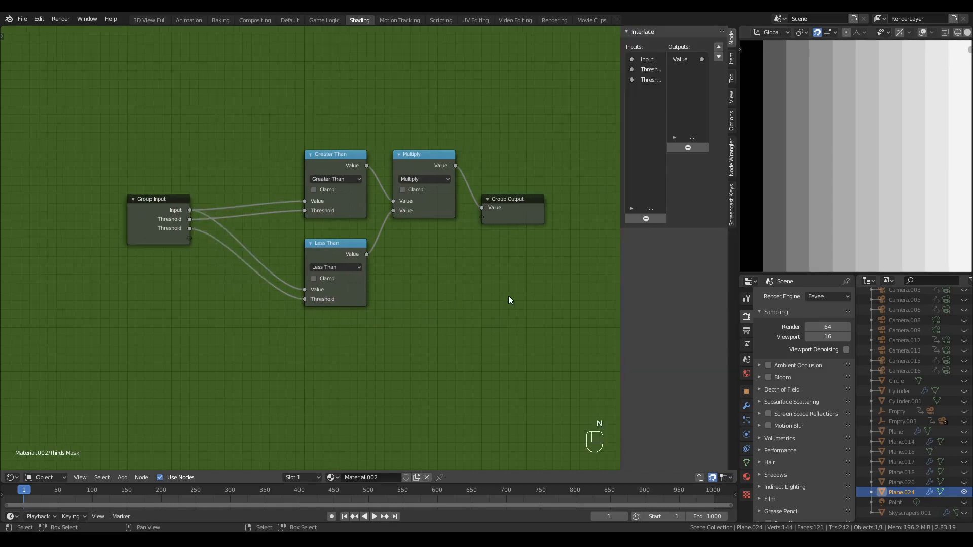
double_click(651, 69)
type("M")
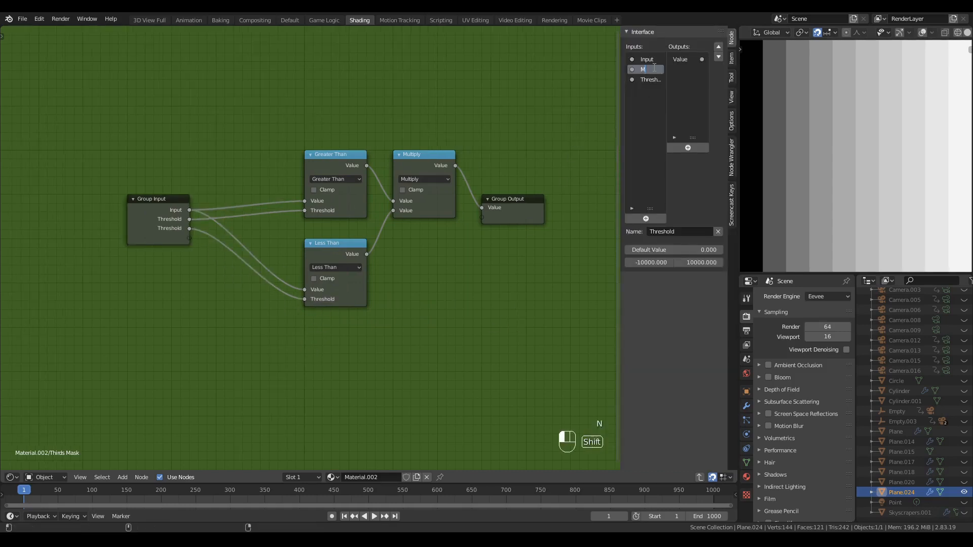
type("in")
key("Tab")
type("Max")
key("Return")
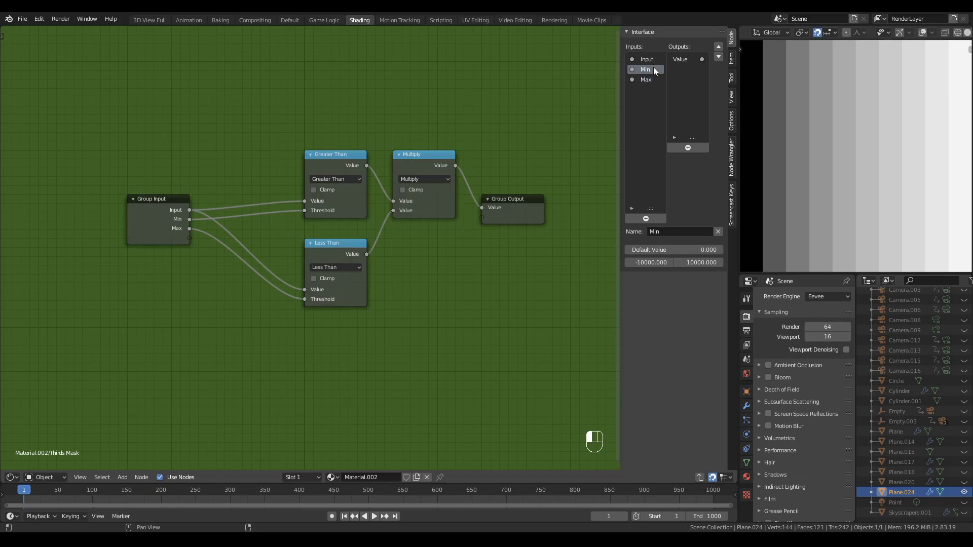
key("ctrl+Tab")
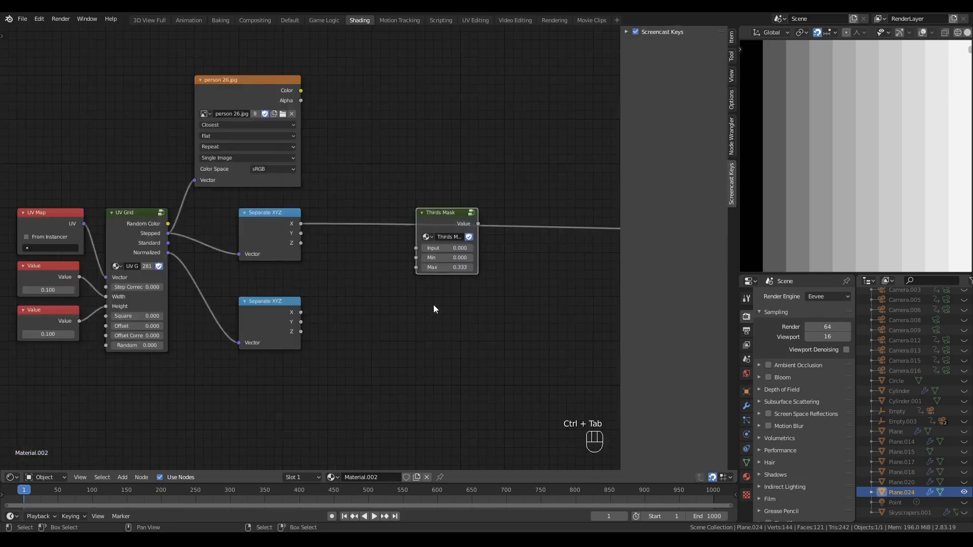
Set the Thirds Mask to Min 0 and Max 0.1, and insert it on the previewed link from the upper Separate XYZ's X output
left_click_drag(446, 212, 401, 256)
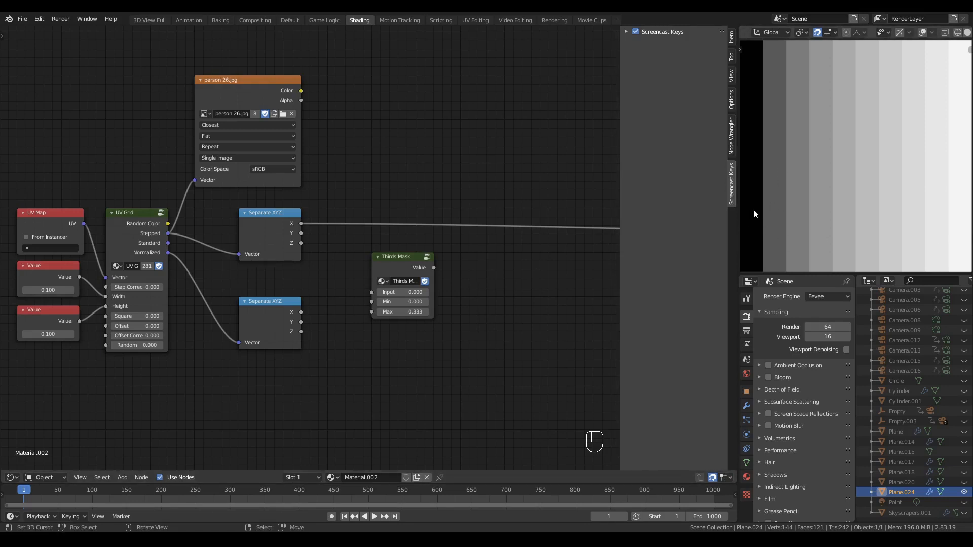
left_click(405, 302)
type("0.0")
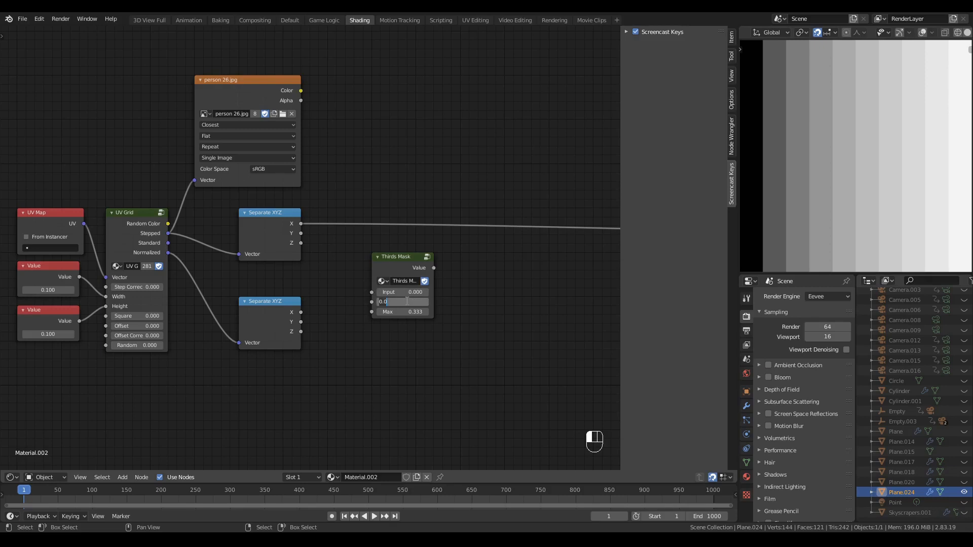
left_click(408, 313)
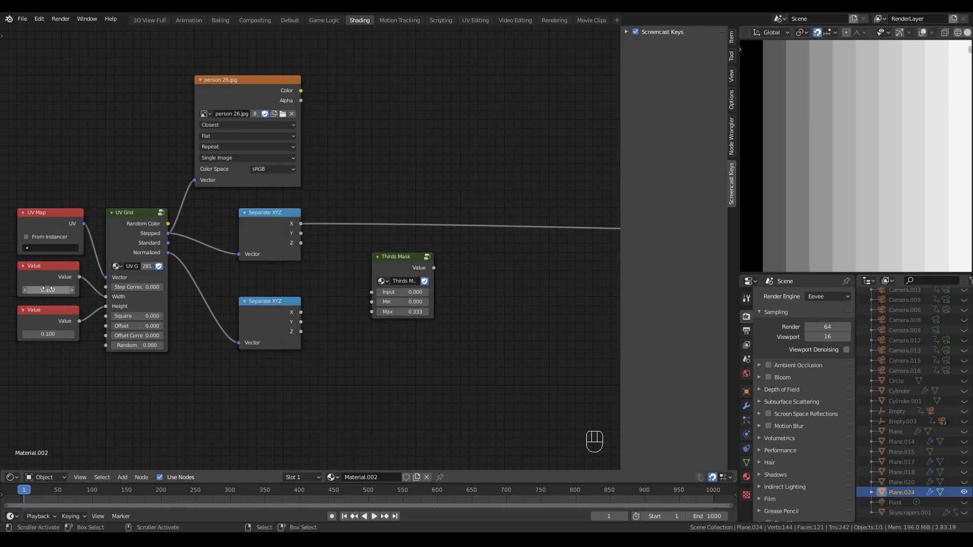
left_click(395, 303)
key("Tab")
type("0.1")
key("Return")
left_click_drag(399, 259, 399, 215)
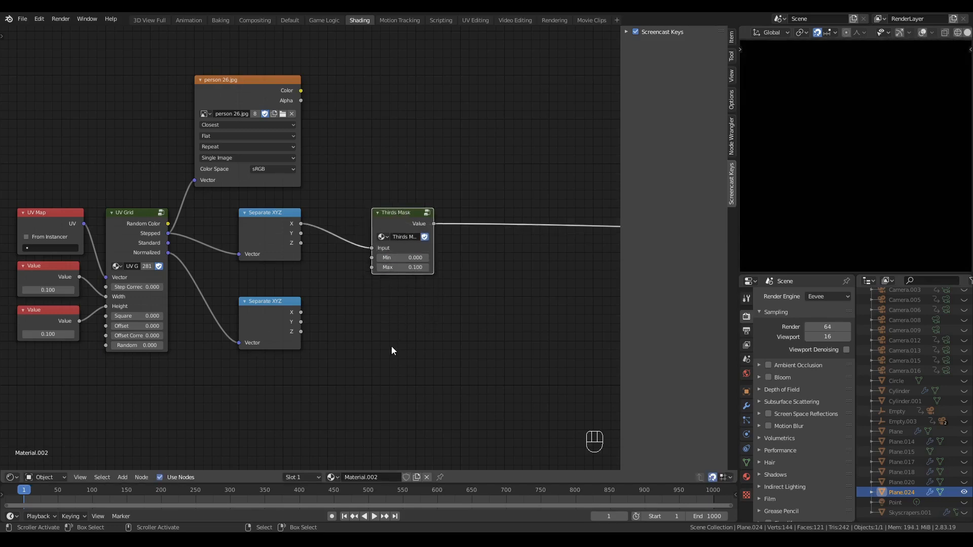
left_click(391, 302)
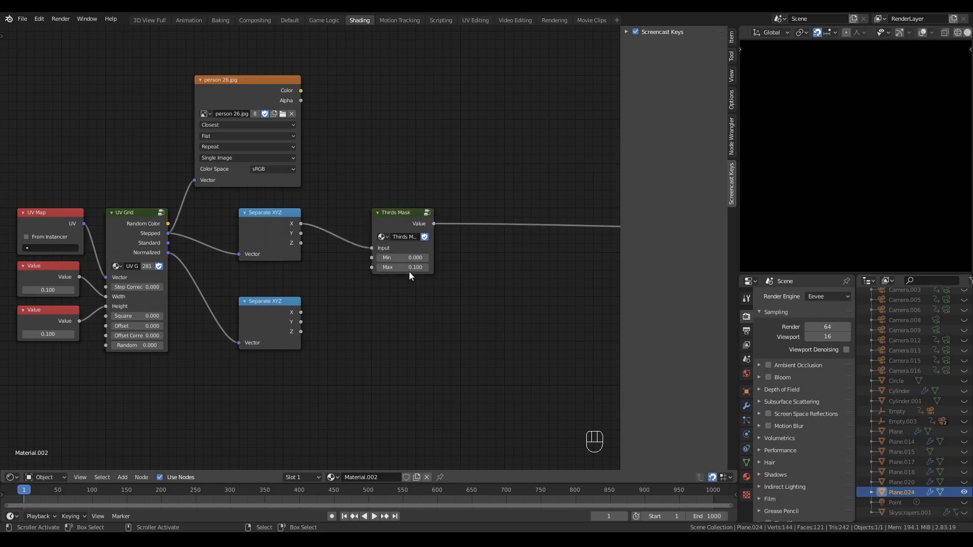
Inside the Thirds Mask group, move the Greater Than node toward Group Input and change its operation to Less Than
left_click(415, 221)
key("Tab")
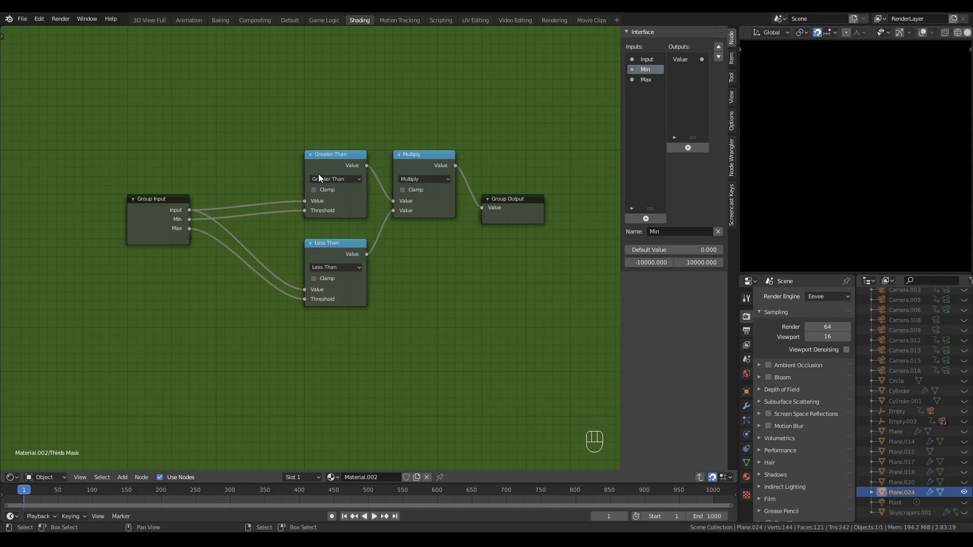
left_click_drag(325, 159, 236, 158)
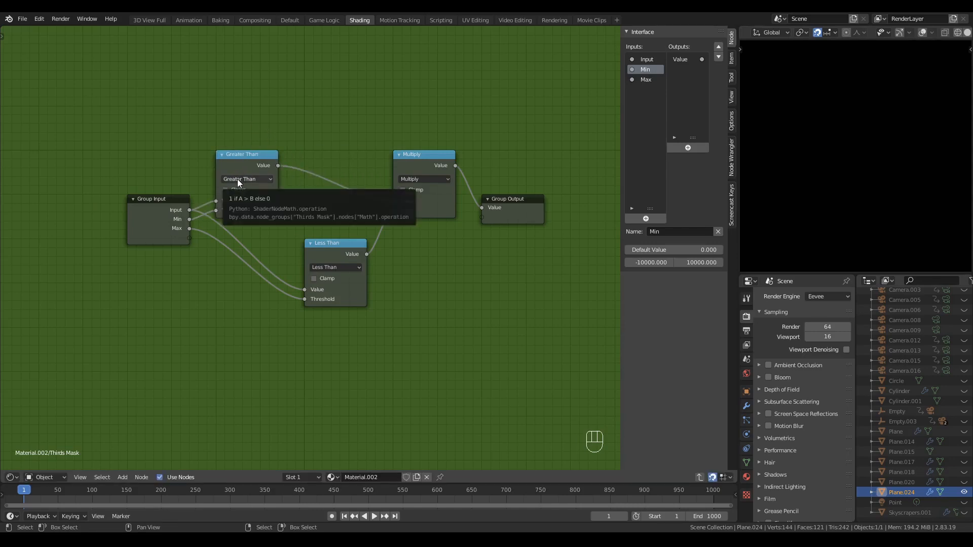
left_click(237, 179)
left_click(319, 221)
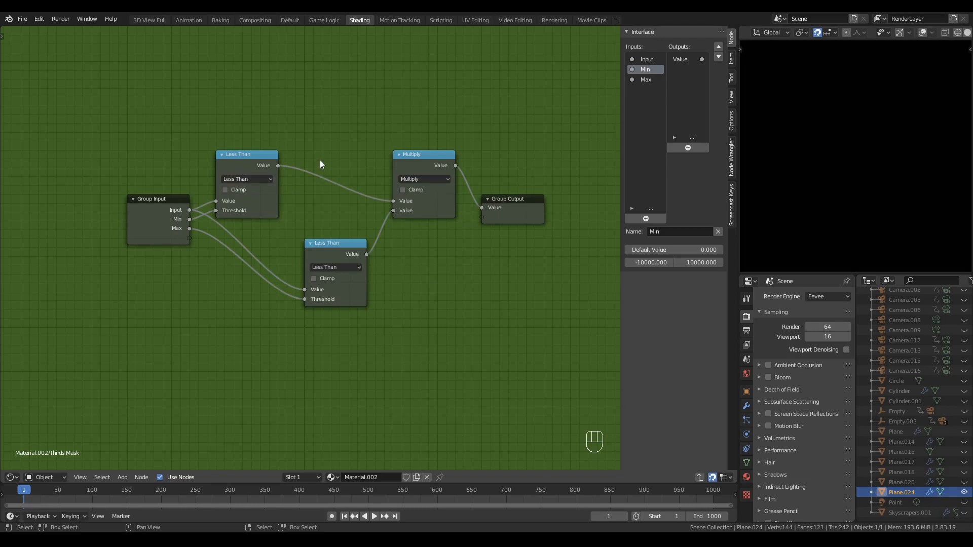
Insert a Math node set to Subtract between the upper Less Than and Multiply, computing 1 minus the Less Than result
key("q")
left_click(321, 161)
left_click(312, 176)
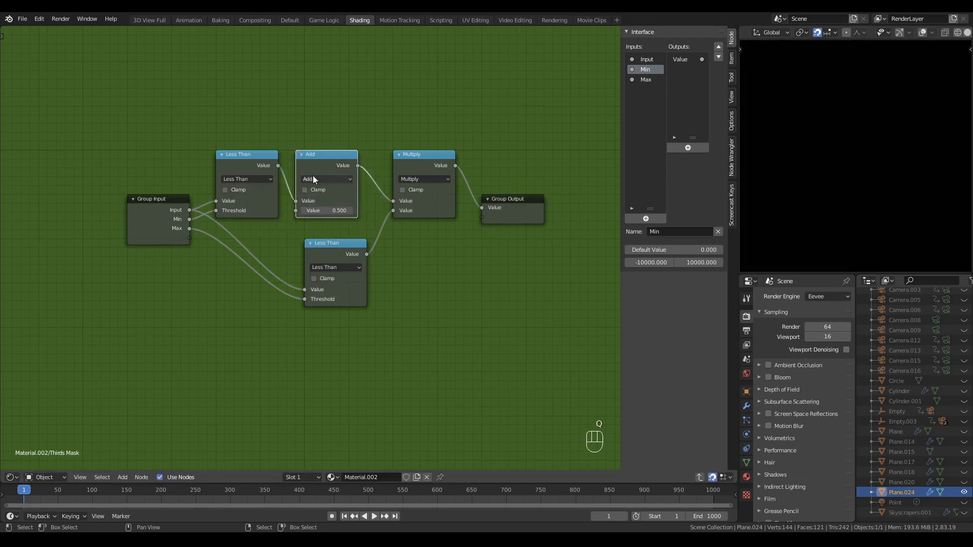
left_click_drag(319, 155, 327, 153)
left_click(323, 179)
left_click(323, 211)
left_click_drag(305, 200, 305, 211)
left_click(333, 201)
type("1")
key("Return")
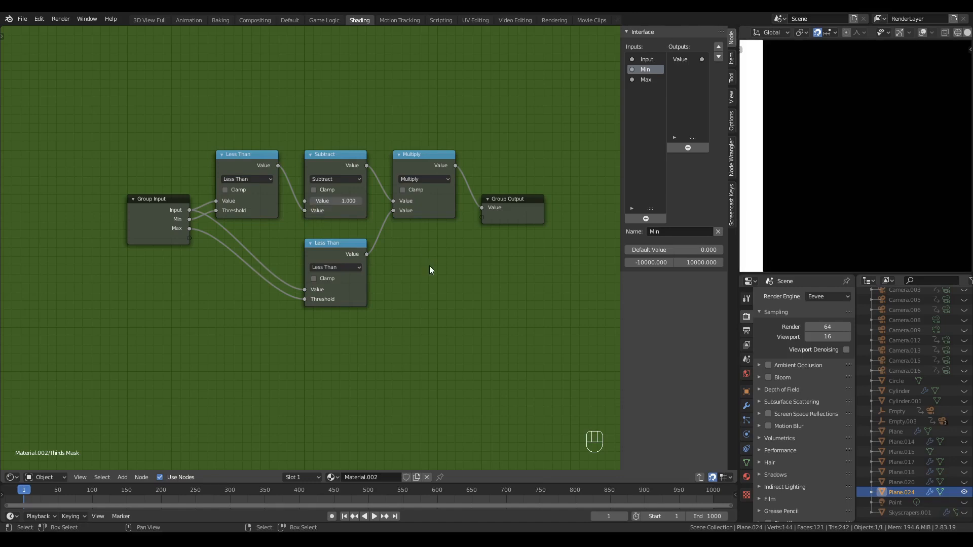
Exit the group, move the Thirds Mask node closer to Separate XYZ and rename it Value Mask
key("ctrl+Tab")
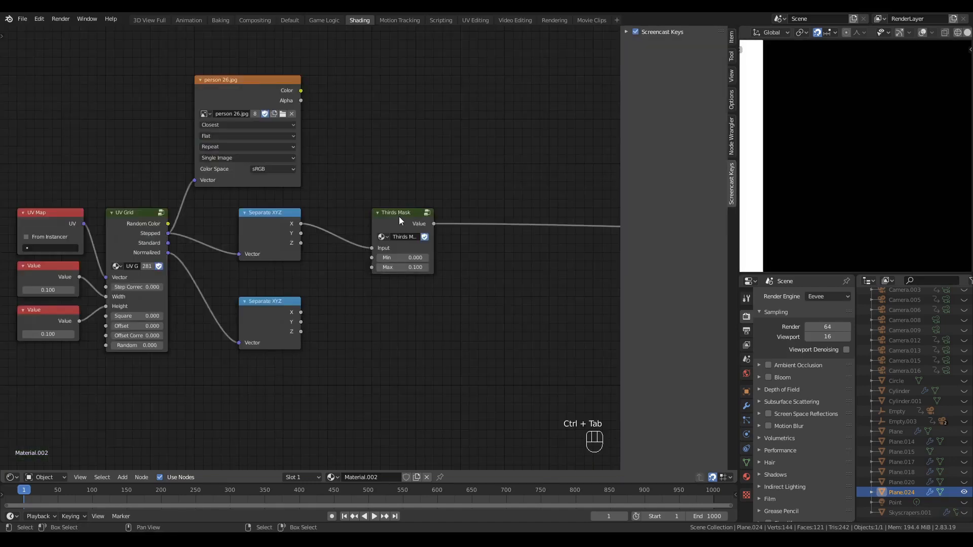
left_click_drag(398, 216, 355, 213)
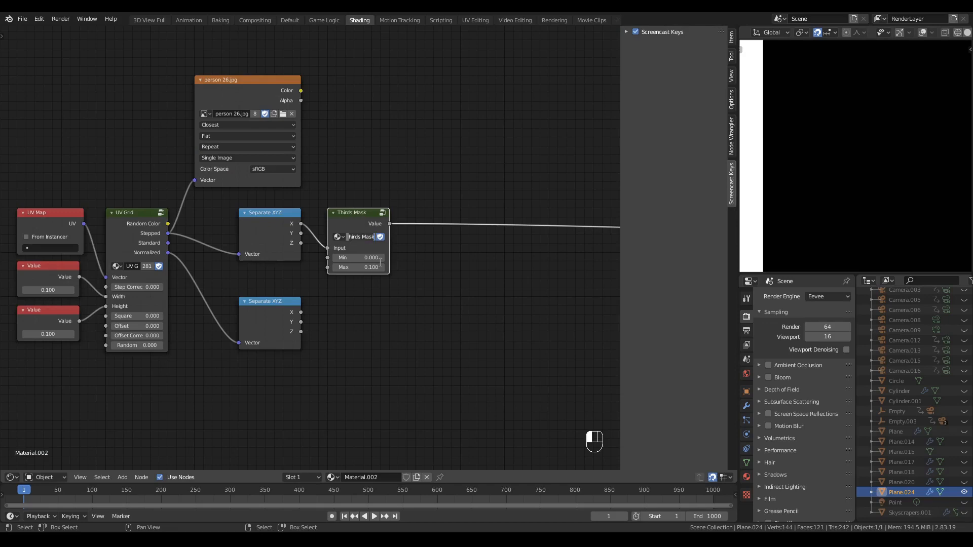
key("ctrl+shift+Left")
key("ctrl+shift+Left")
key("ctrl+shift+Right")
type("Value")
key("Return")
key("n")
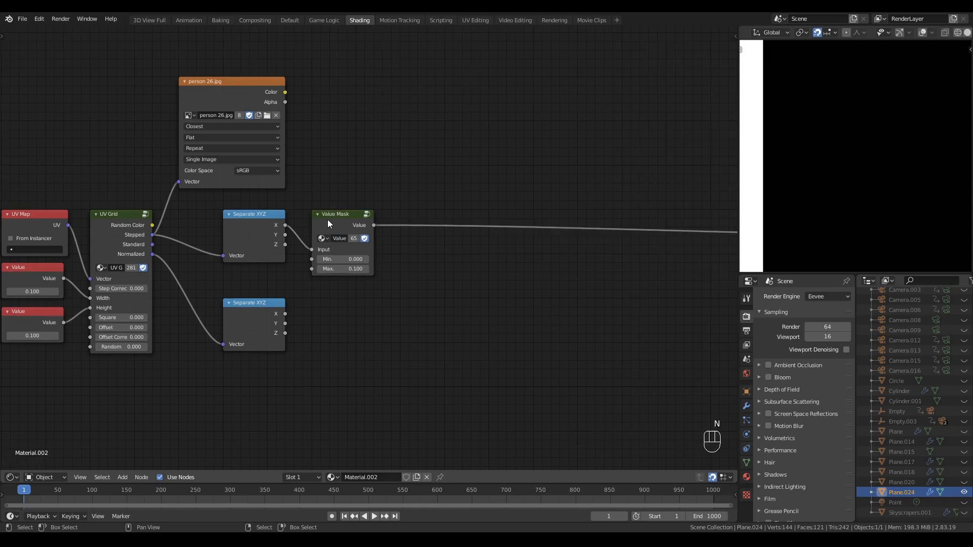
Move the Value Mask up, duplicate it below with its input link kept, and set the upper mask's Max to 1/3
left_click_drag(336, 221, 379, 133)
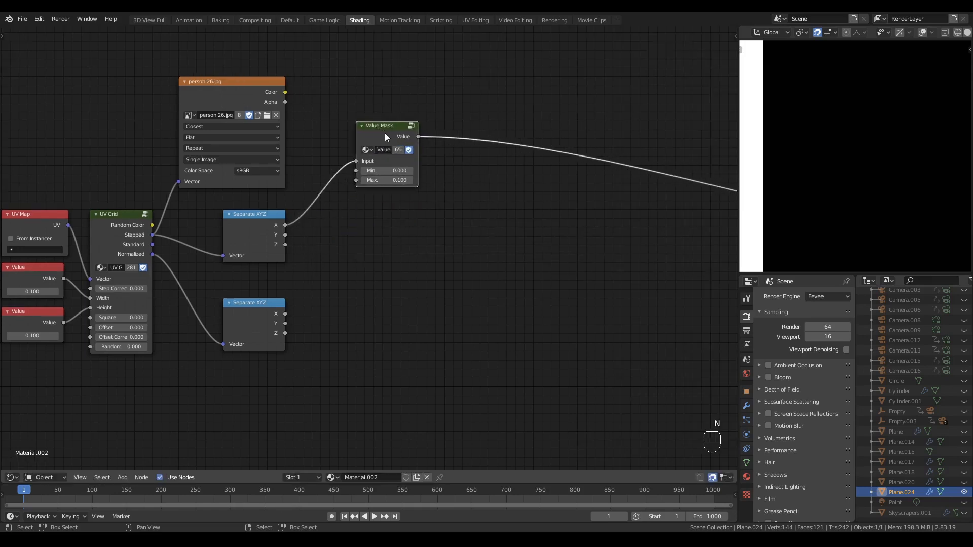
key("shift+ctrl+d")
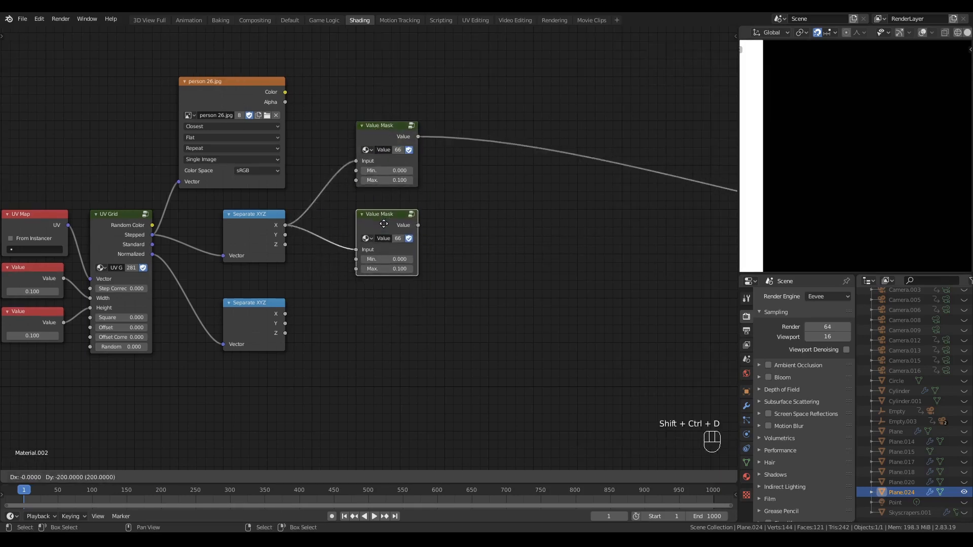
left_click(384, 221)
left_click(377, 131)
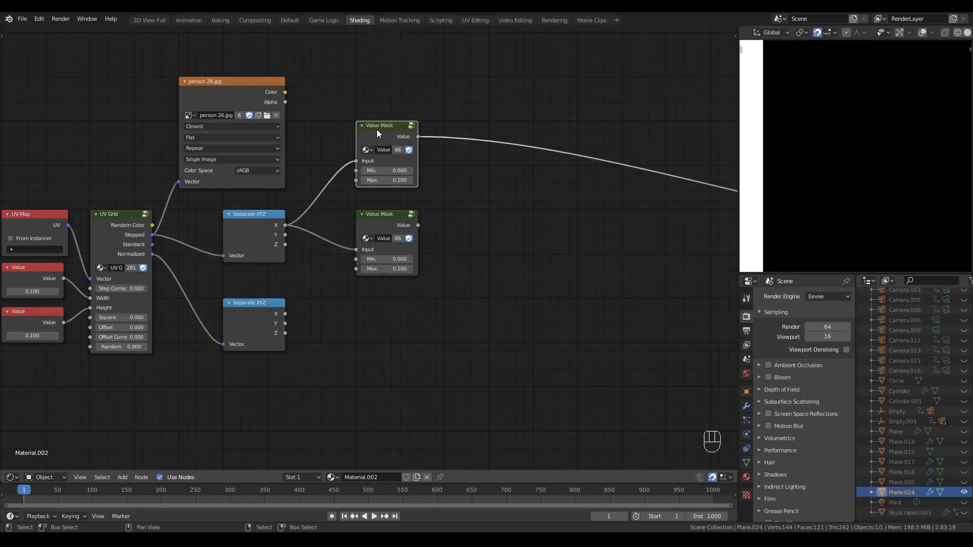
left_click(385, 181)
type("1/3")
key("Return")
left_click(497, 251)
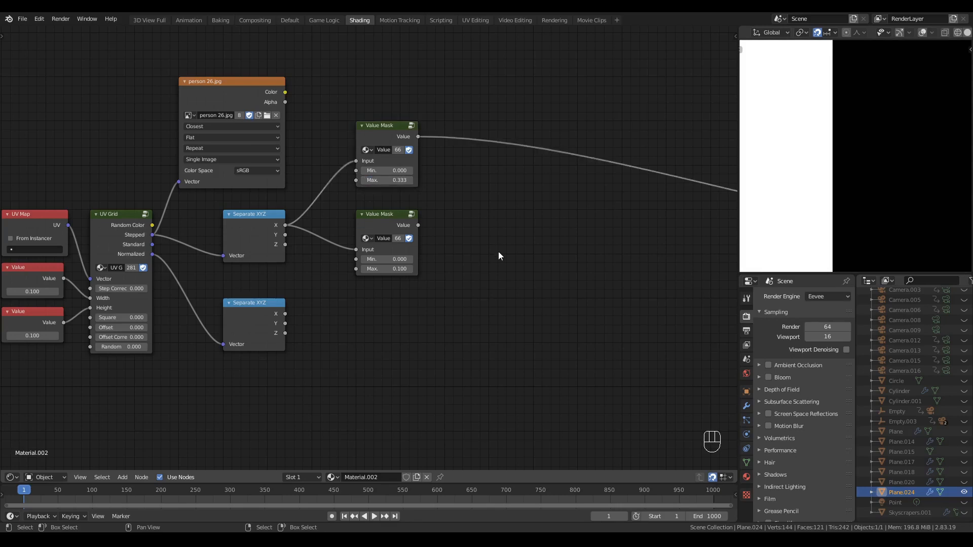
Set the second Value Mask to Min 1/3 and Max 2/3, and preview it
left_click(393, 221)
left_click(382, 259)
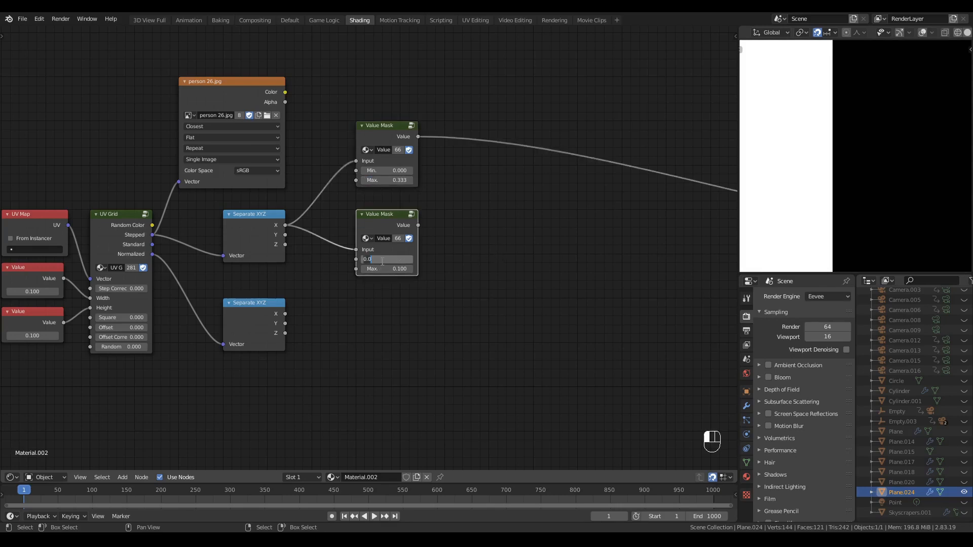
key("Tab")
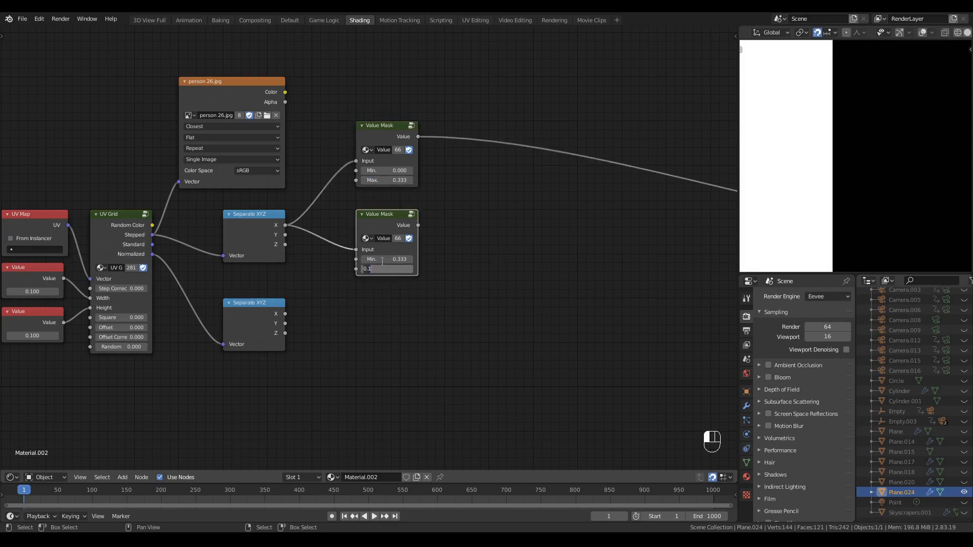
type("2/3")
key("Return")
left_click(392, 219, "ctrl+shift")
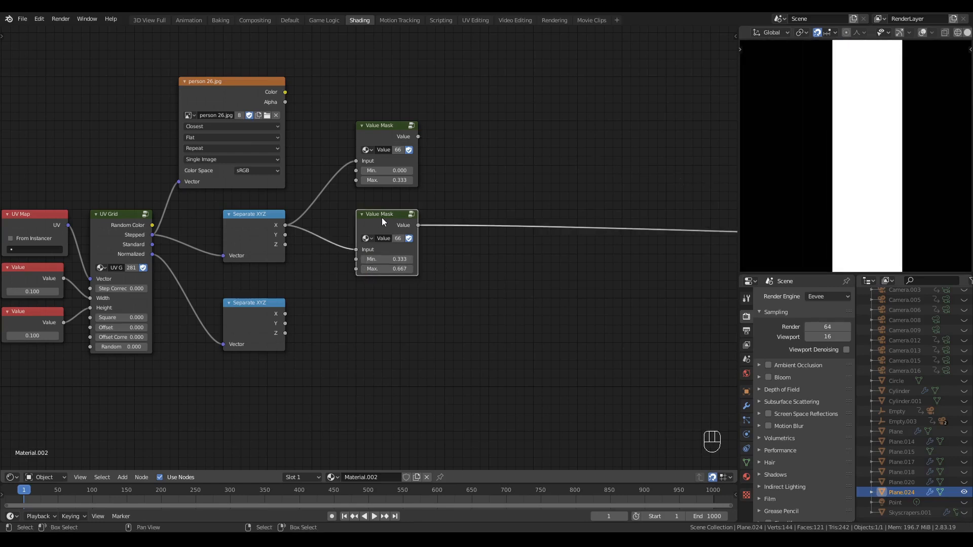
Duplicate the second Value Mask below with its link kept, set Min to 2/3 and Max to 1, and preview it
key("ctrl+shift+d")
left_click(384, 303)
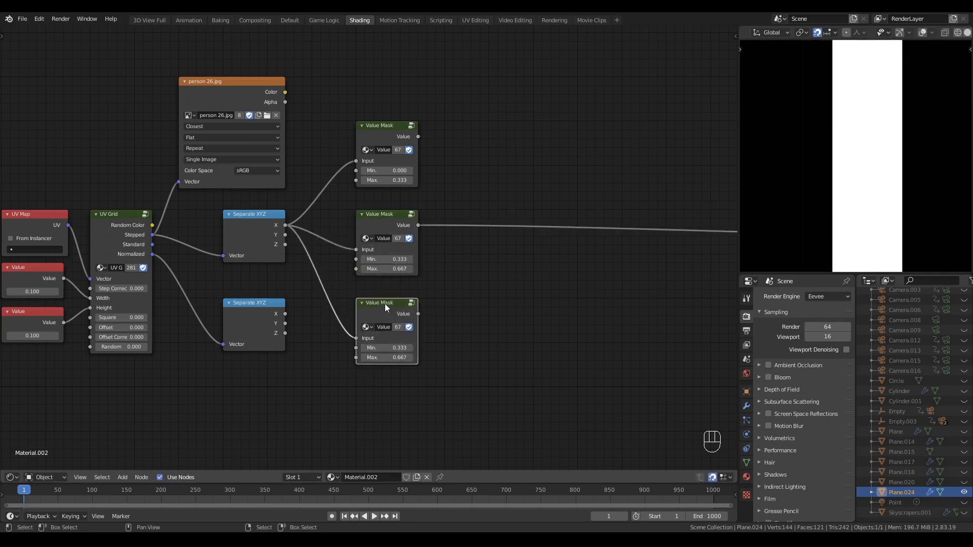
left_click(386, 347)
type("2/3")
key("Tab")
type("1")
key("Return")
left_click(495, 379)
left_click(383, 305, "ctrl+shift")
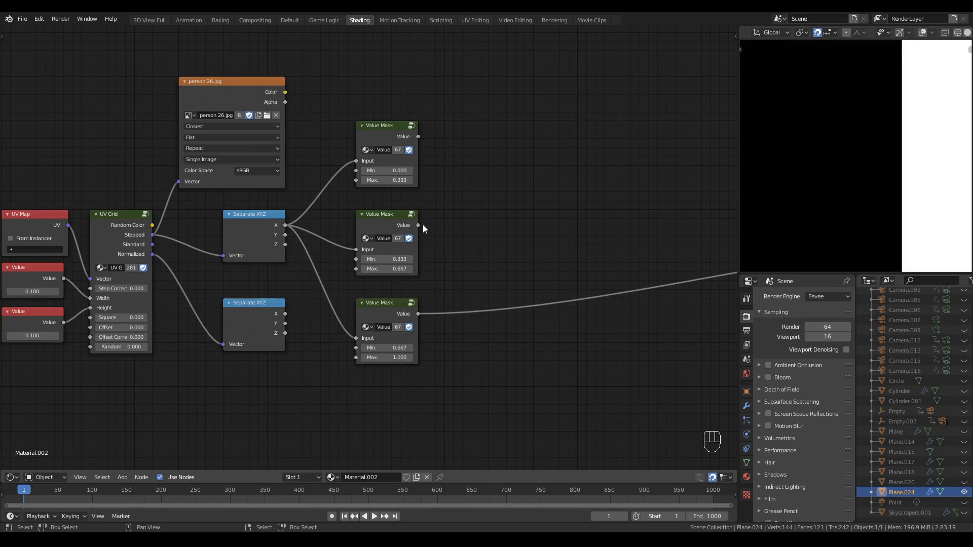
Delete the upper Separate XYZ, connect the remaining one's X output to all three Value Masks, and preview each mask
key("x")
left_click_drag(254, 303, 356, 178)
left_click(352, 178, "ctrl+shift")
left_click_drag(285, 269, 356, 251)
left_click_drag(285, 269, 356, 338)
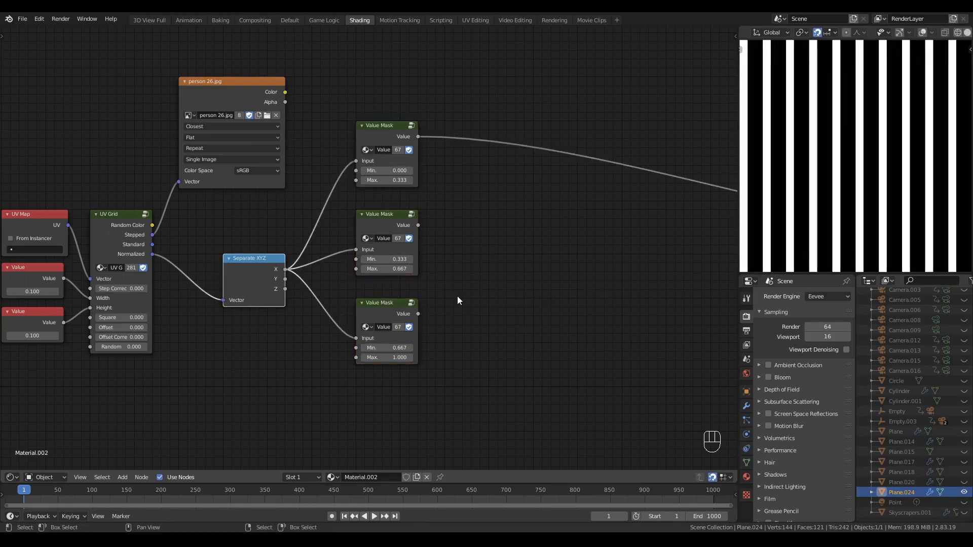
left_click(393, 216, "ctrl+shift")
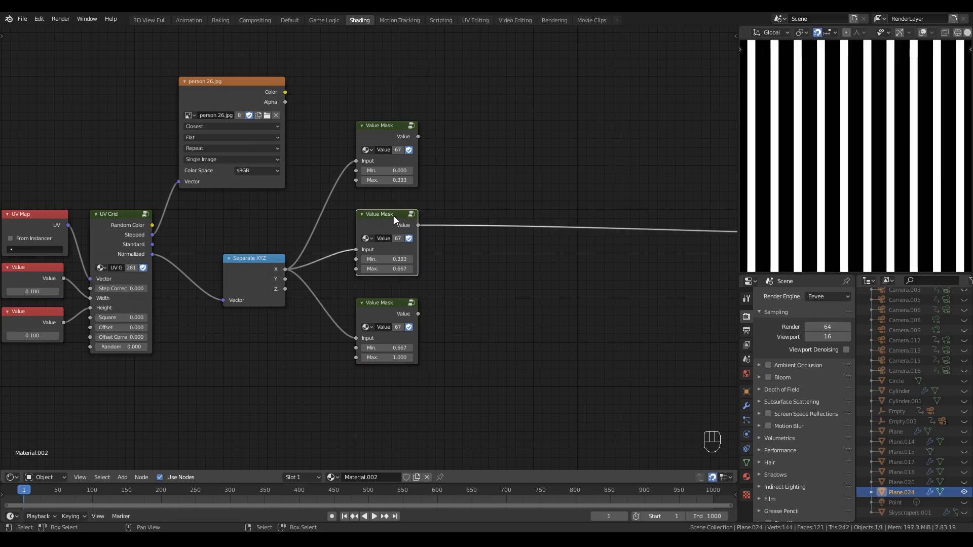
left_click(392, 304, "ctrl+shift")
left_click(385, 126, "ctrl+shift")
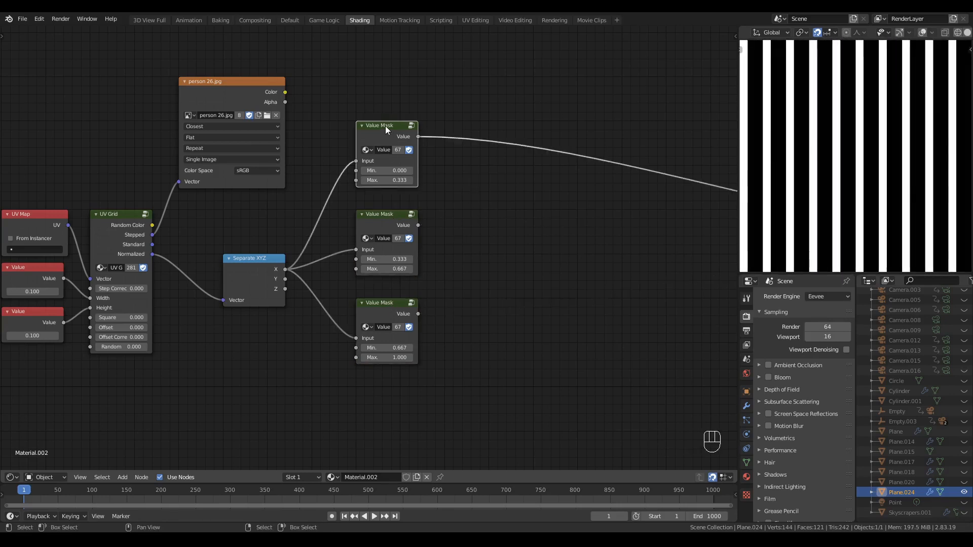
Add a Combine RGB node and connect the upper, middle and lower Value Masks to its R, G and B inputs
key("shift+a")
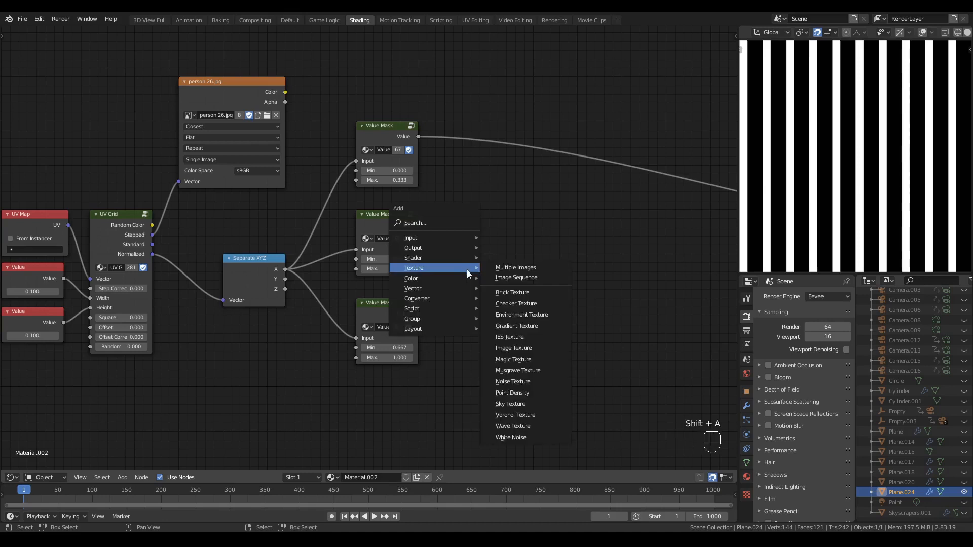
mouse_move(464, 298)
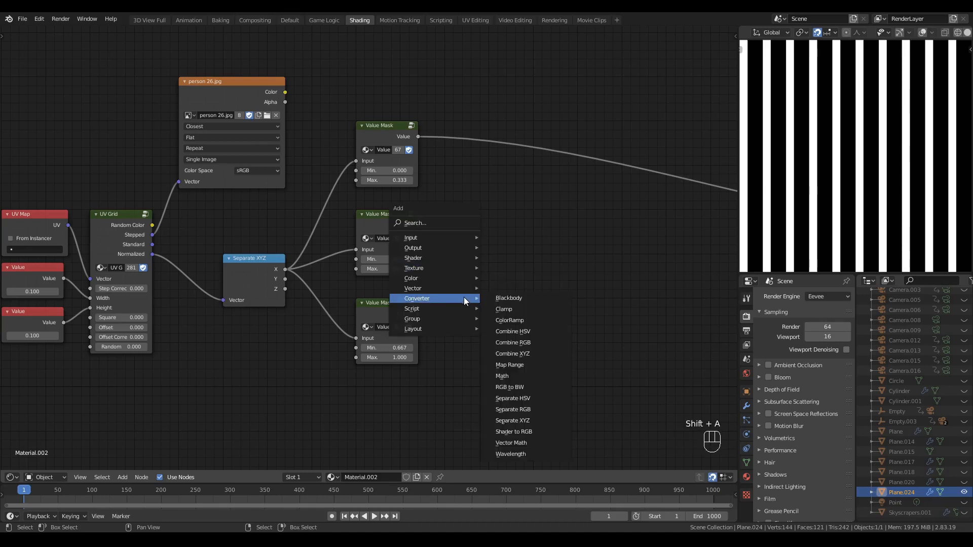
left_click(524, 342)
left_click(577, 153)
left_click_drag(576, 153, 514, 213)
left_click_drag(416, 226, 490, 246)
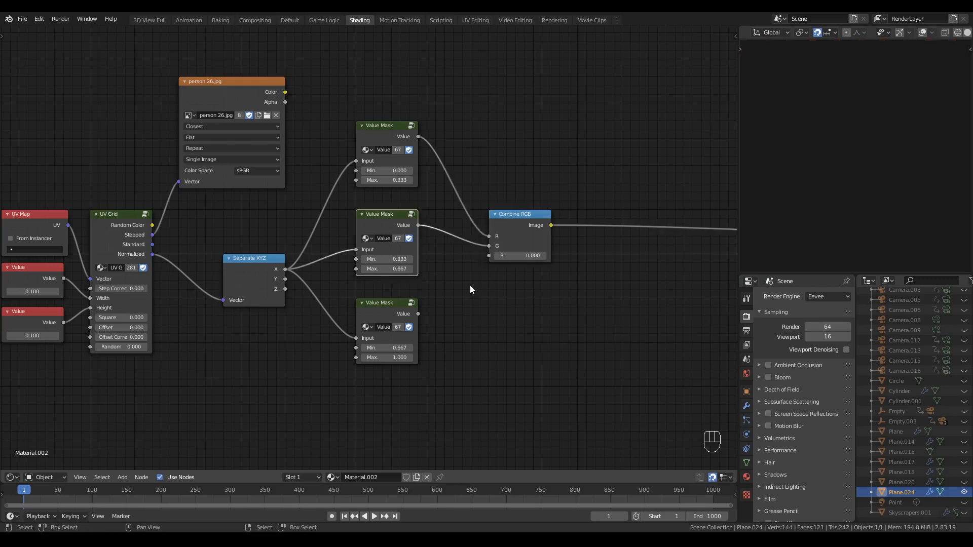
left_click_drag(416, 312, 491, 255)
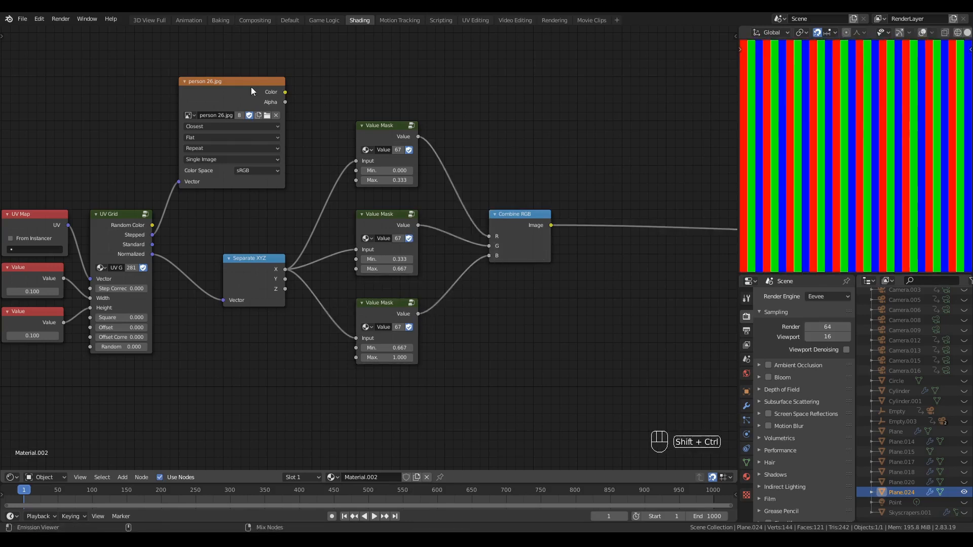
Preview the person 26.jpg image texture and insert a MixRGB node on its preview link, feeding Color1
left_click(232, 86, "ctrl+shift")
key("shift+a")
mouse_move(612, 213)
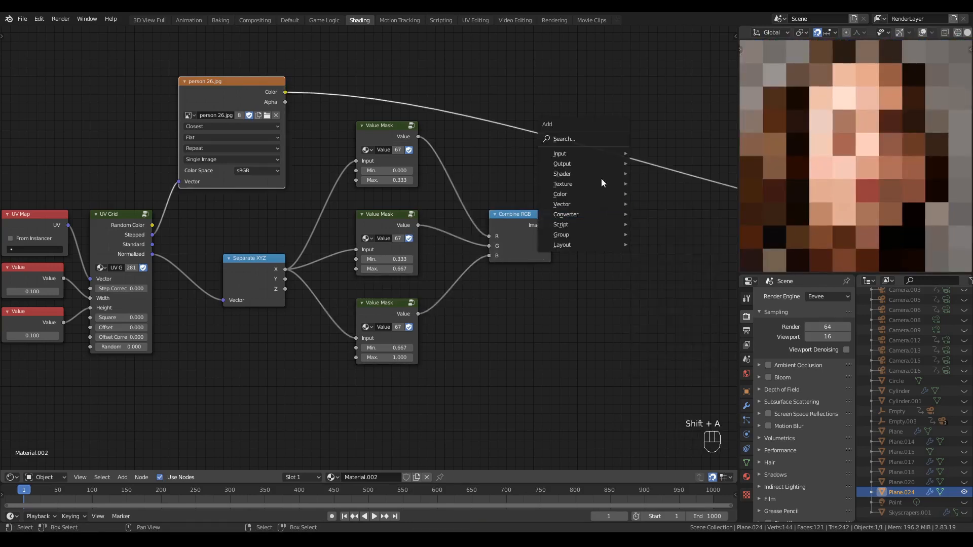
mouse_move(604, 195)
left_click(669, 249)
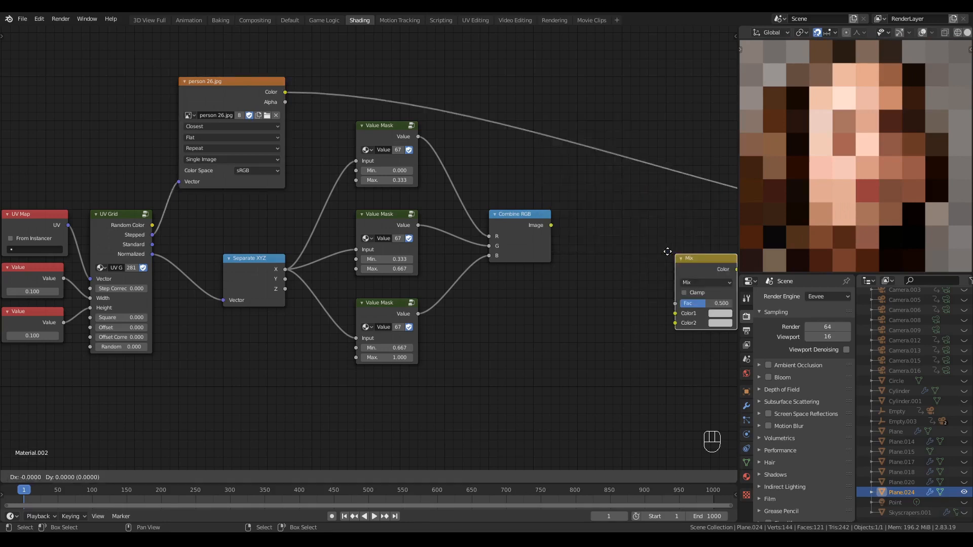
left_click(641, 104)
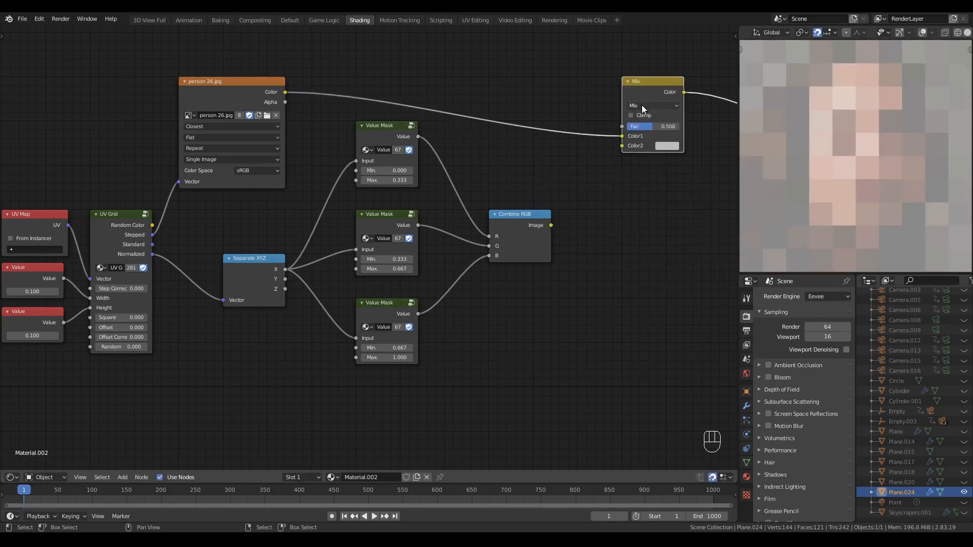
Set the Mix node to Multiply with Fac 1, and connect the Combine RGB image output to Color2
left_click(641, 105)
left_click(644, 127)
left_click_drag(658, 127, 681, 126)
left_click(606, 181)
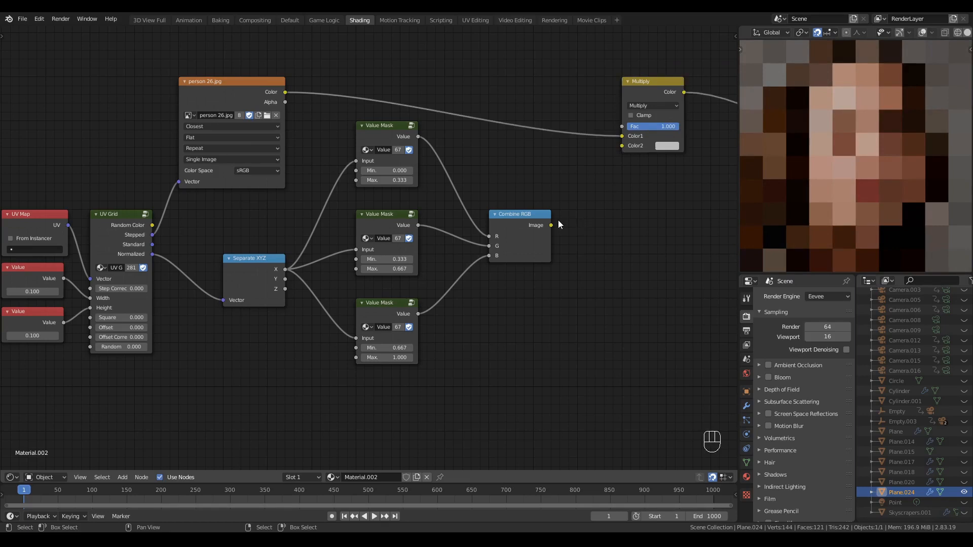
left_click_drag(552, 225, 622, 145)
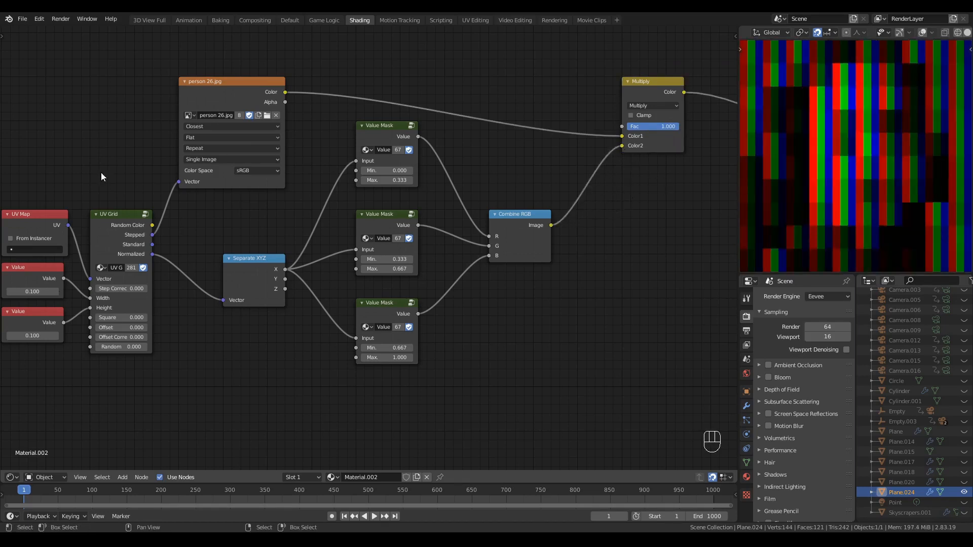
Select both Value nodes feeding the UV Grid's Width and Height and set them to 0.01
middle_click_drag(98, 127, 100, 127)
middle_click_drag(71, 345, 113, 333)
left_click_drag(34, 272, 77, 330)
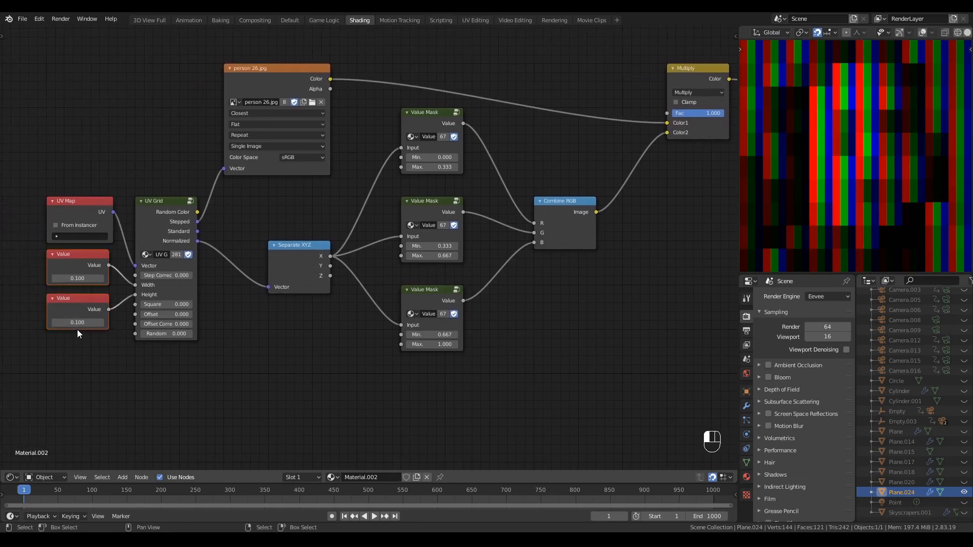
left_click(75, 278)
type(".01")
key("alt+Return")
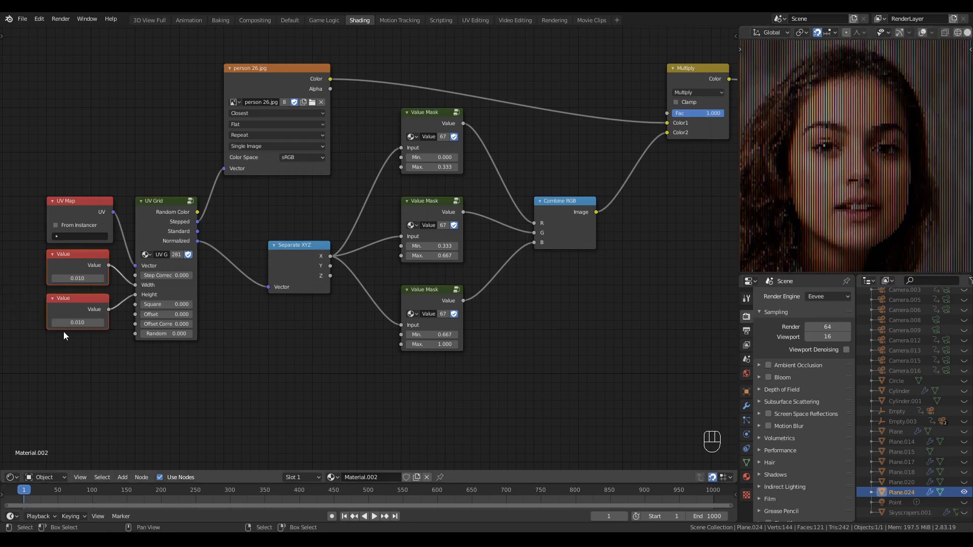
Set both selected Value nodes to 1/480 and inspect the resulting pixel stripes up close on the plane
left_click(75, 279)
type("1/480")
key("Return")
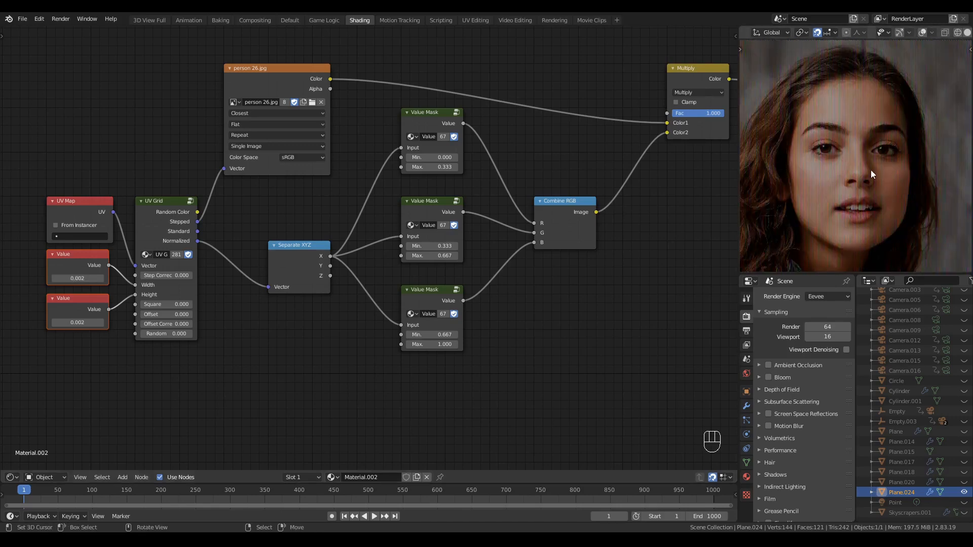
scroll(864, 176, "up", 5)
scroll(865, 175, "down", 5)
scroll(357, 206, "down", 1)
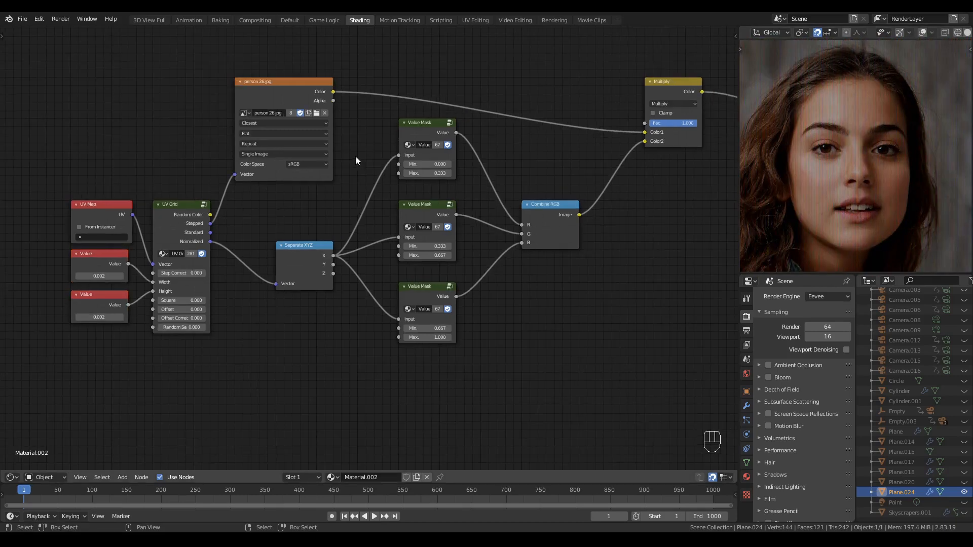
Group the Separate XYZ, three Value Mask and Combine RGB nodes, reposition the nodes inside, and exit the group
left_click_drag(355, 156, 545, 427)
left_click_drag(276, 209, 322, 288, "shift")
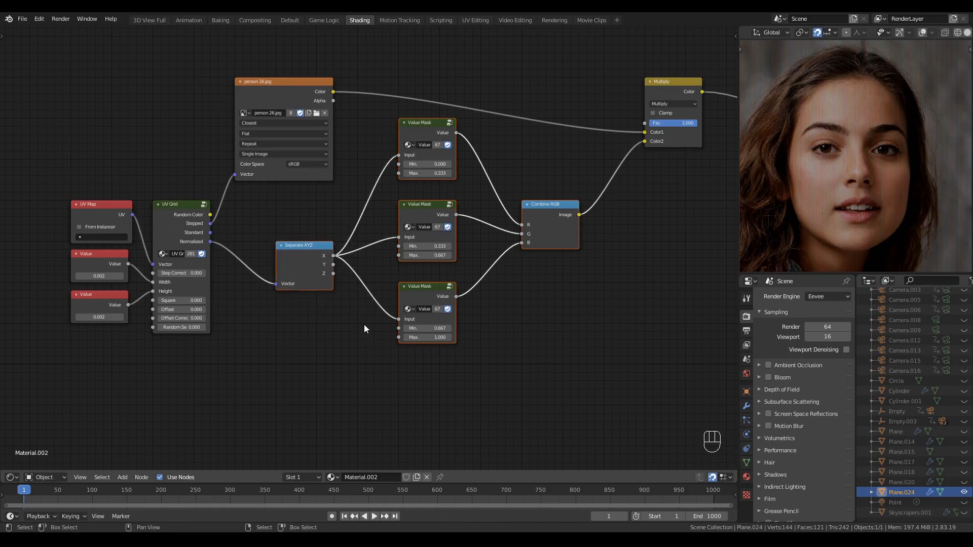
key("ctrl+g")
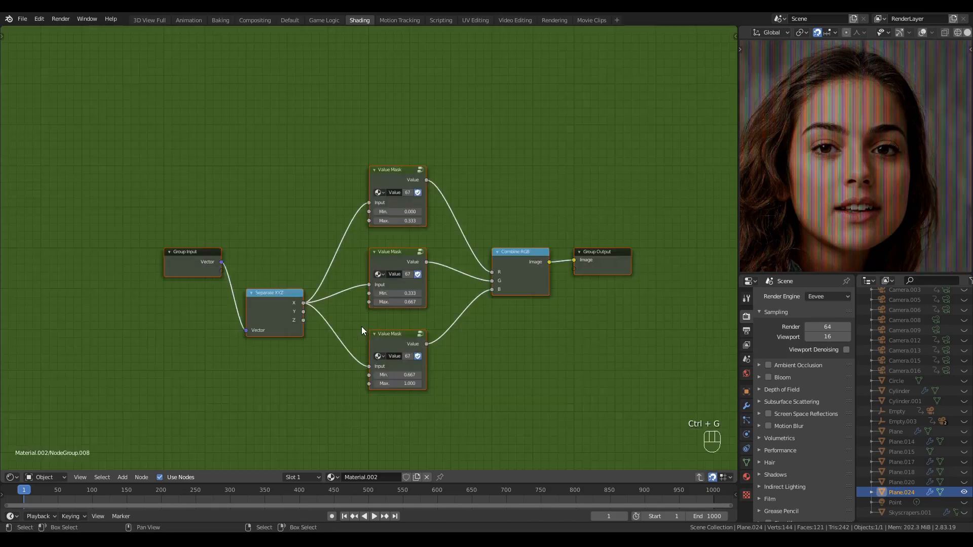
key("g")
key("g")
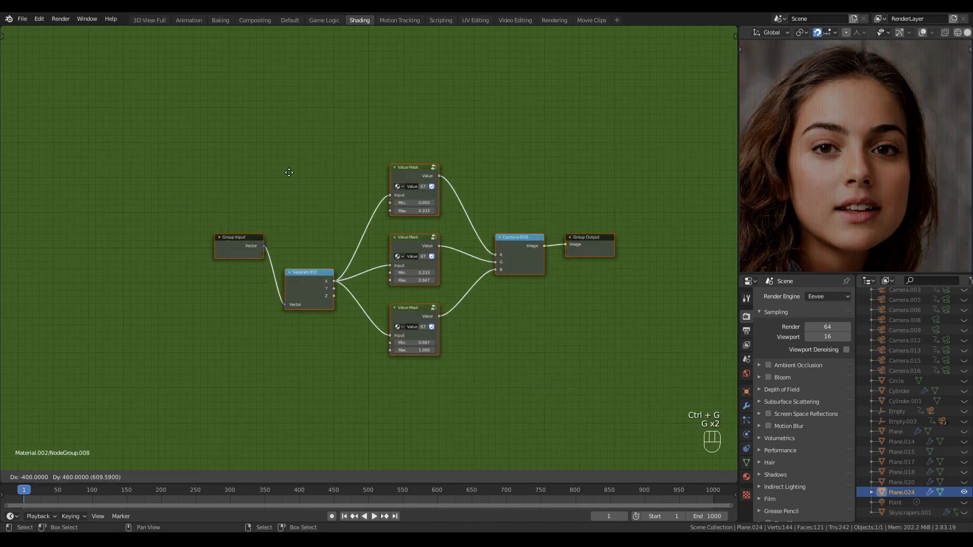
left_click(262, 180)
left_click(263, 179)
left_click_drag(225, 275, 213, 291)
key("ctrl+Tab")
scroll(421, 236, "up", 1)
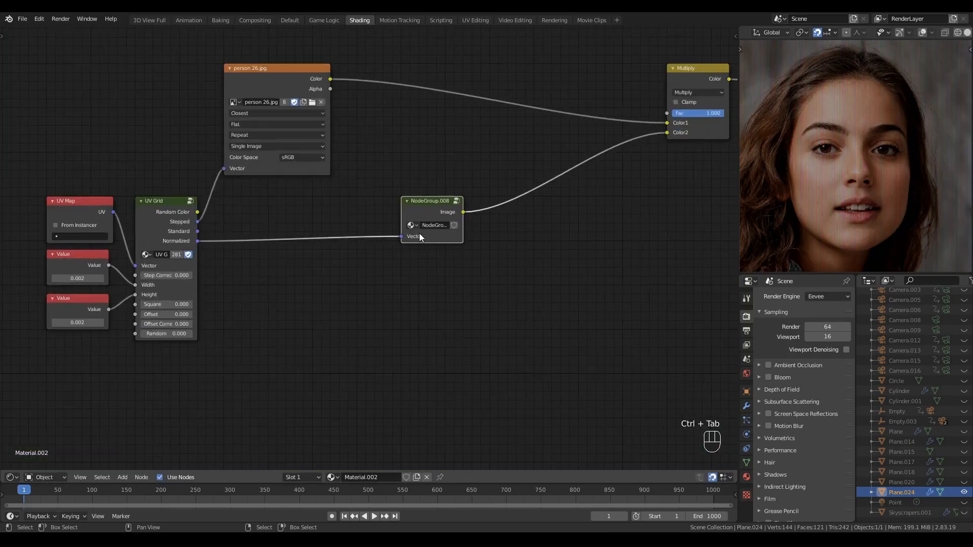
Rename the new group Thirds Mask and place it directly beside the UV Grid, below the image texture
type("Thirds Mask")
left_click(372, 250)
left_click_drag(424, 206, 247, 206)
scroll(320, 221, "down", 2)
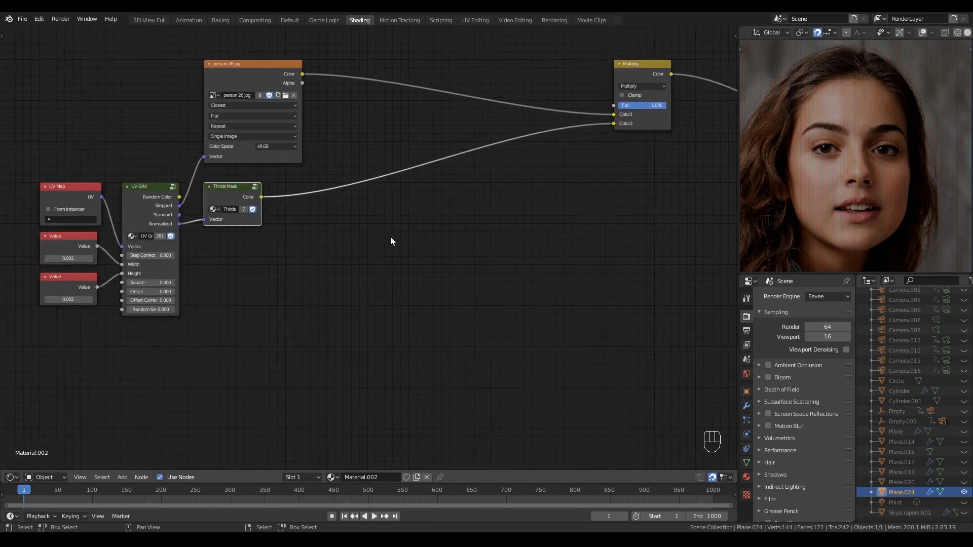
Move the Multiply node directly beside the person 26.jpg image texture
left_click_drag(640, 71, 349, 61)
scroll(360, 284, "down", 1)
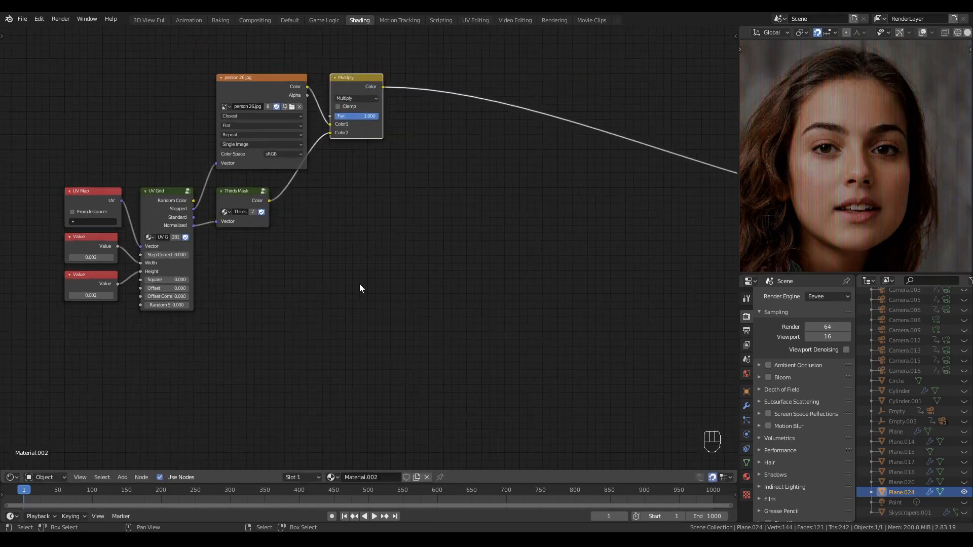
middle_click_drag(360, 284, 343, 243)
scroll(303, 251, "down", 1)
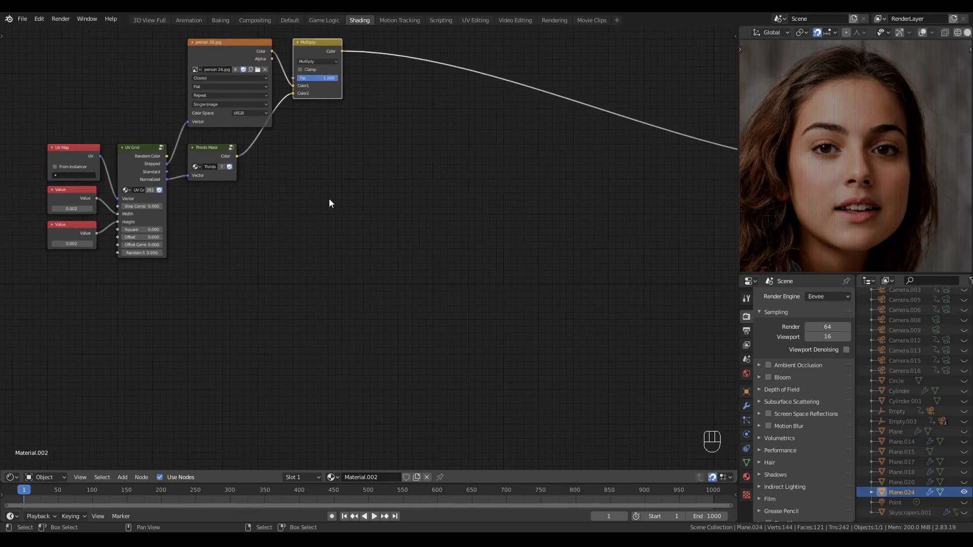
Duplicate the UV Map, both Value nodes and the UV Grid straight below the originals and preview the copy's Random Color output
left_click(312, 211)
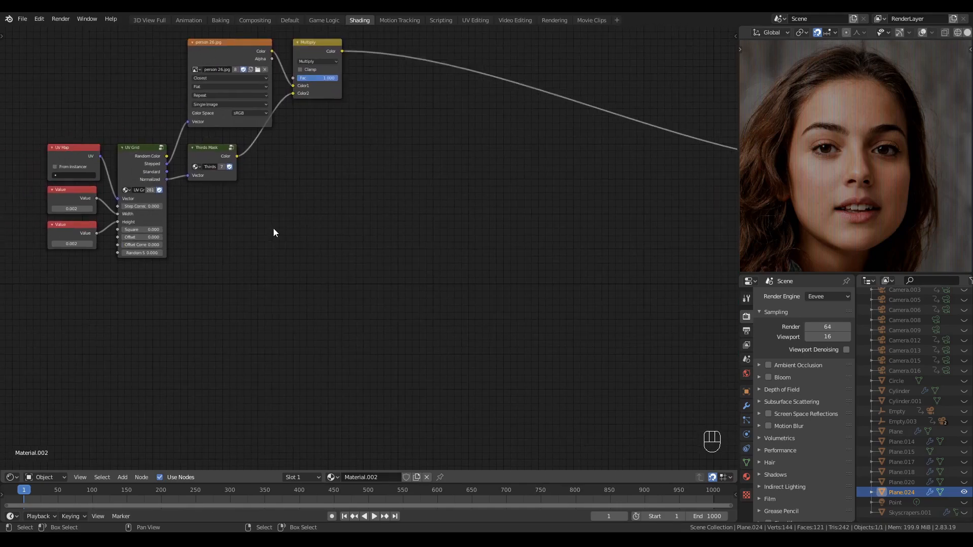
middle_click_drag(274, 228, 258, 190)
left_click_drag(70, 49, 163, 251)
key("shift+d")
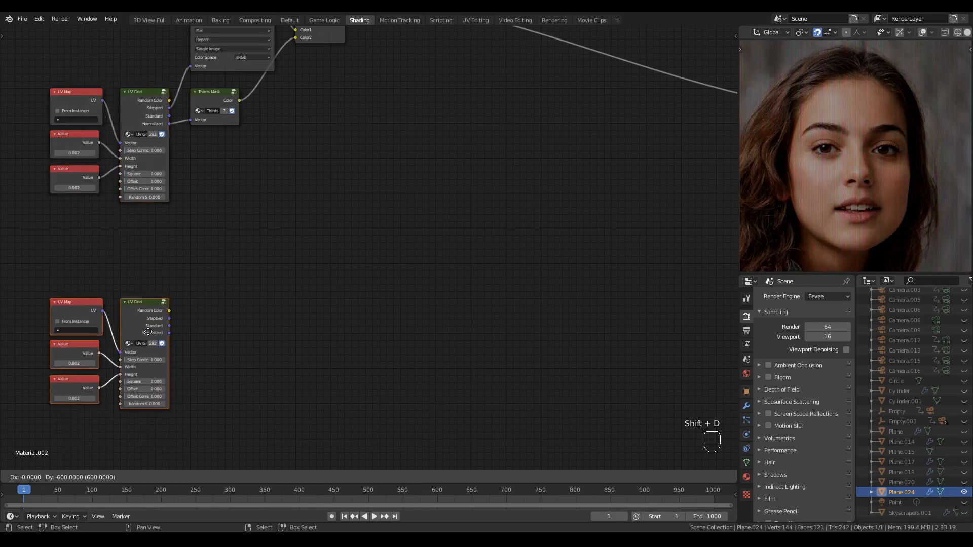
left_click(150, 330)
middle_click_drag(233, 341, 229, 273)
left_click(146, 256, "ctrl+shift")
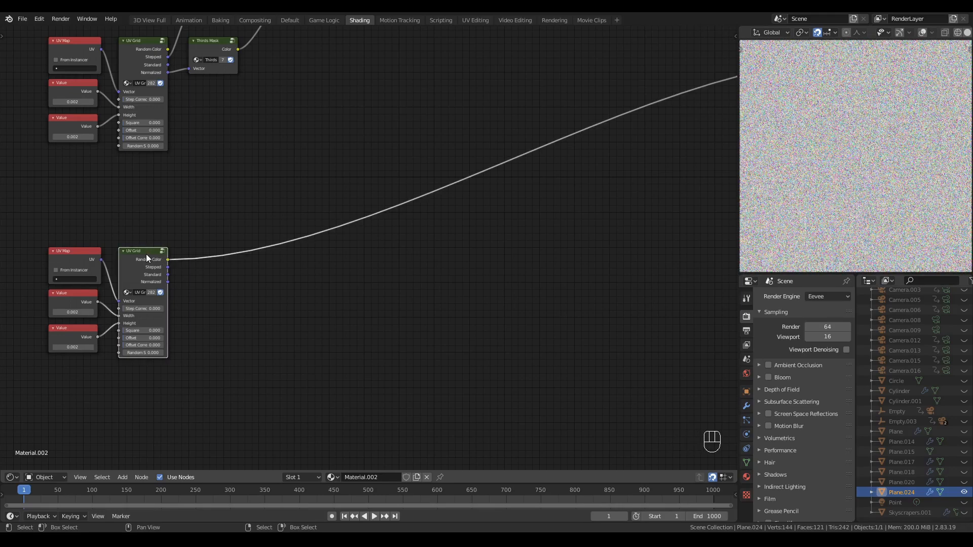
Set both duplicated Value nodes to 0.05
left_click(32, 299)
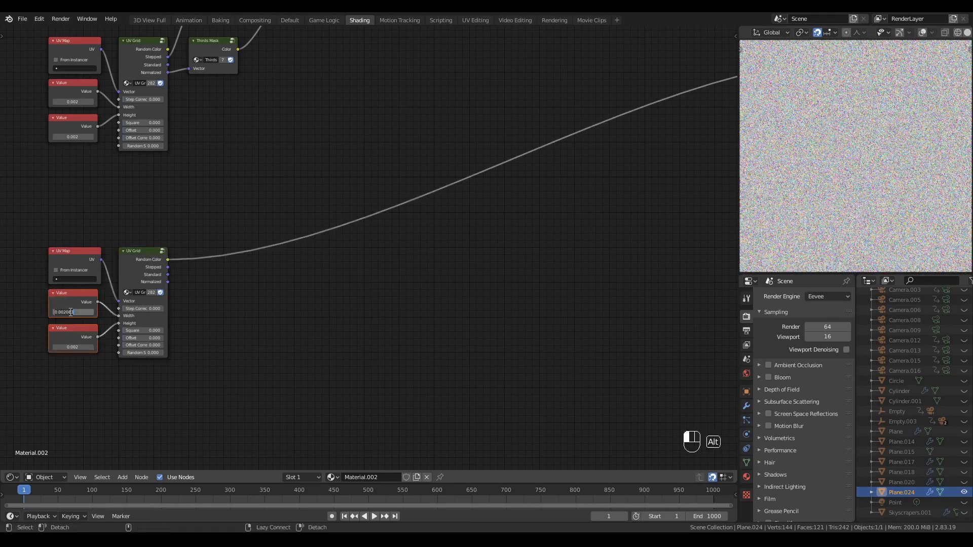
type("0.05")
key("alt+Return")
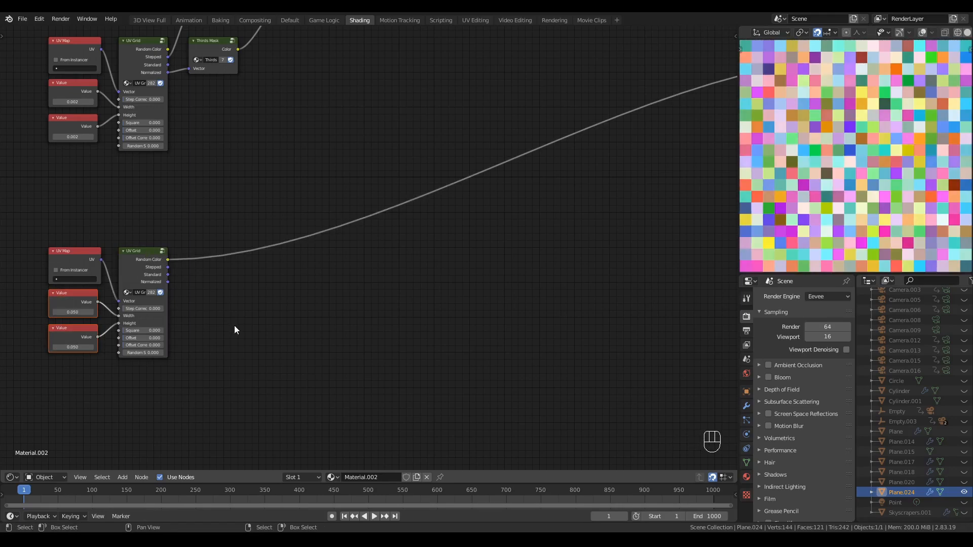
Preview the duplicated UV Grid's Stepped output and insert a Separate XYZ node directly after it
left_click(139, 256, "ctrl+shift")
left_click(138, 256, "ctrl+shift")
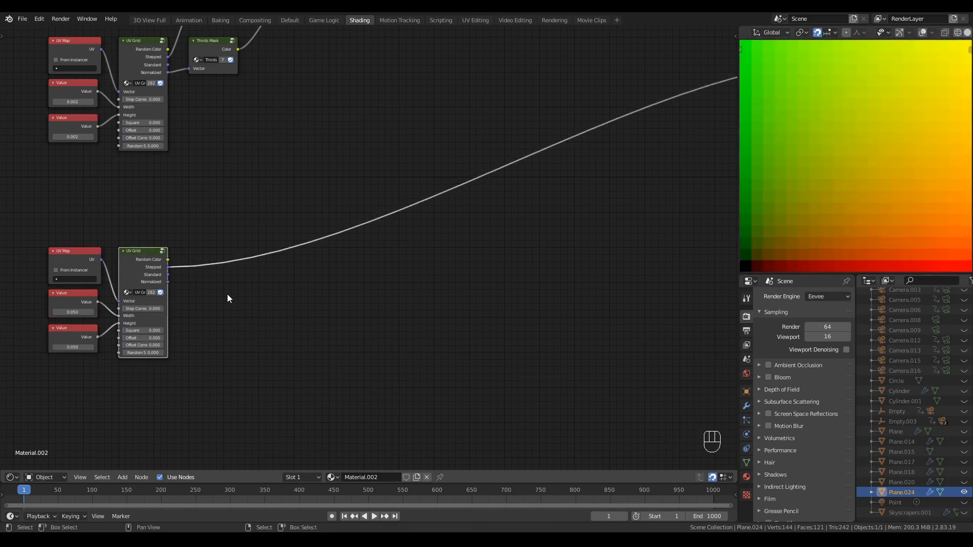
key("q")
left_click(202, 307)
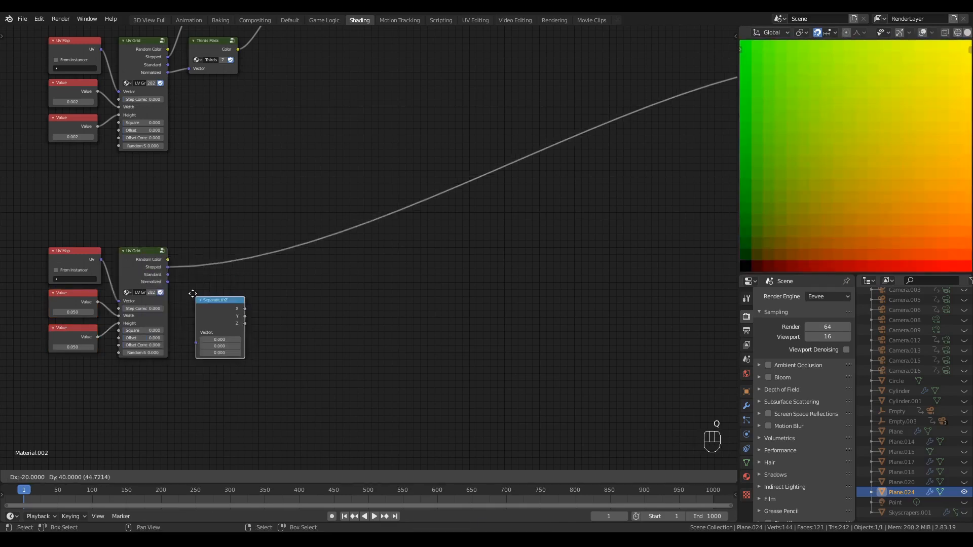
left_click(195, 256)
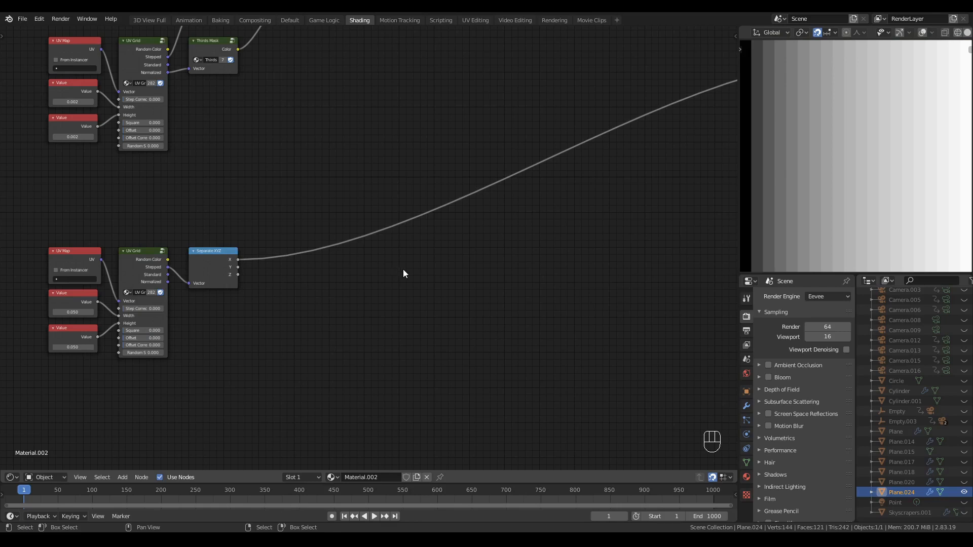
Add a Less Than Math node well after the Separate XYZ's X output and test its threshold
key("q")
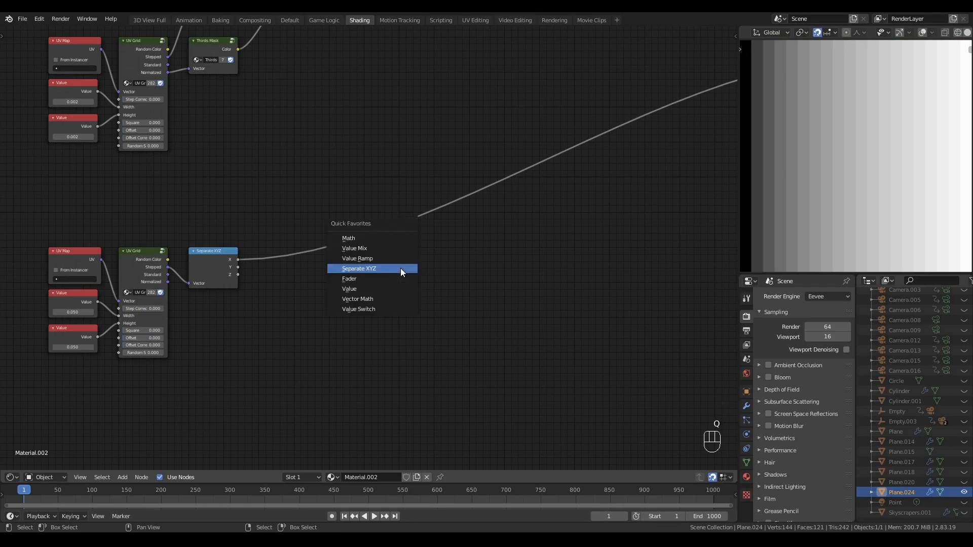
left_click(390, 238)
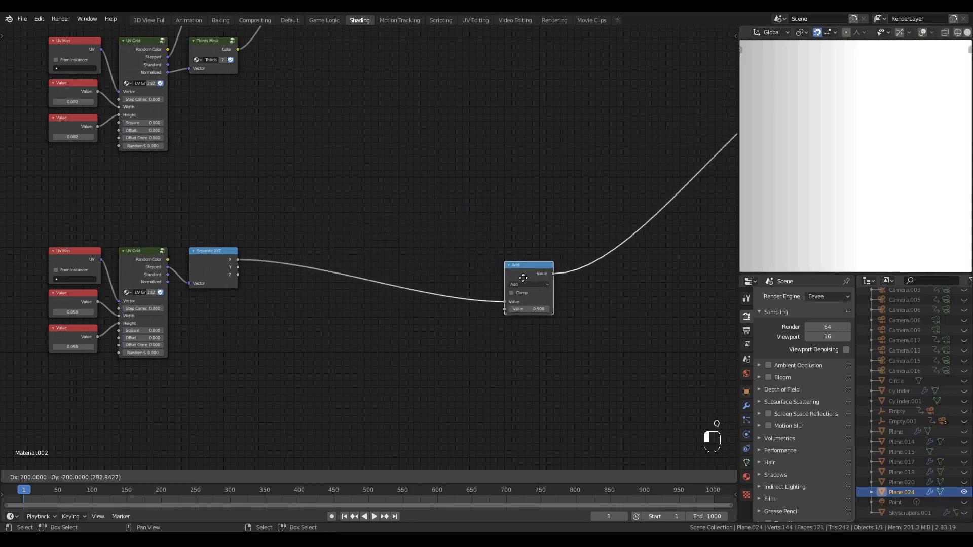
left_click(520, 272)
left_click(520, 269)
left_click(528, 299)
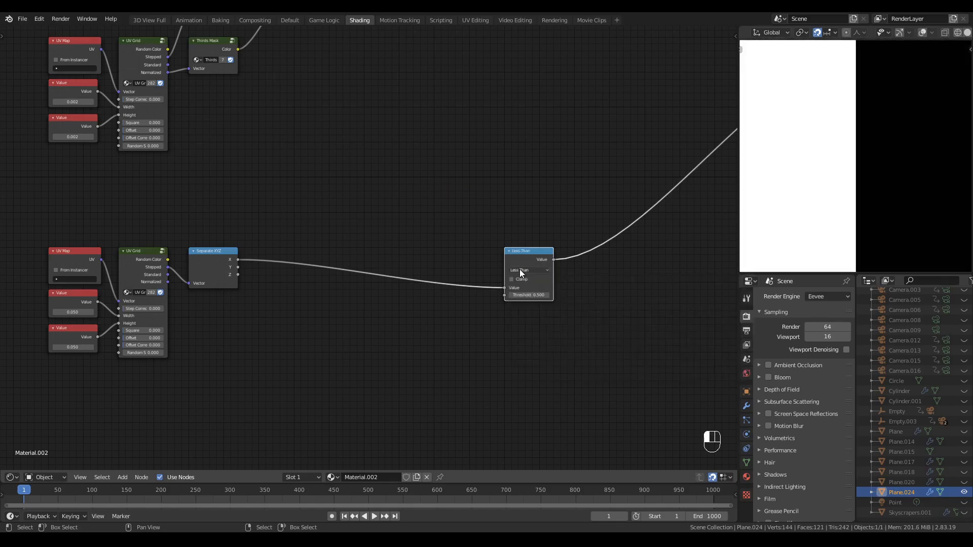
mouse_move(529, 295)
left_mouse_down("shift")
mouse_move(560, 295)
mouse_move(509, 295)
mouse_move(540, 295)
mouse_move(521, 295)
left_mouse_up("shift")
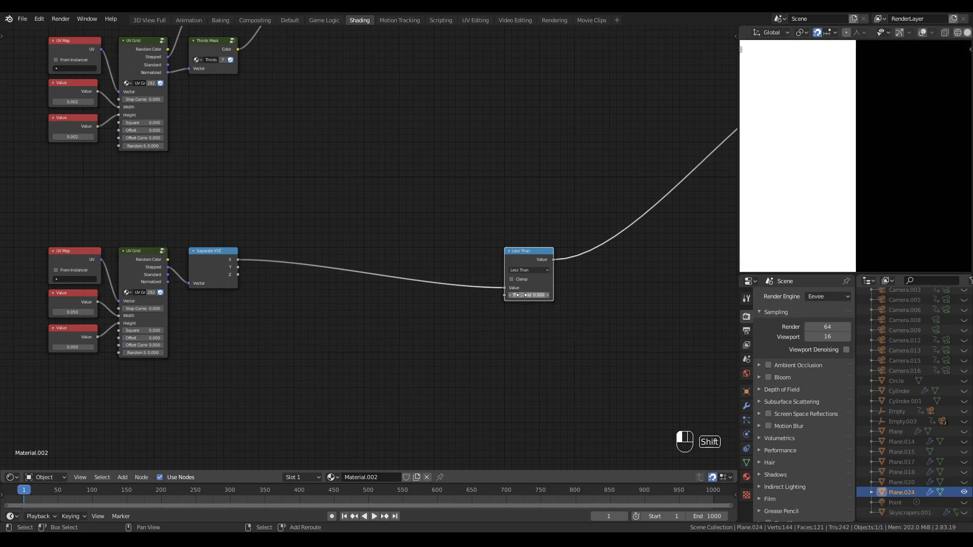
Insert an Add node before Less Than, feed Separate XYZ's Y into its second value, and test the threshold
key("q")
left_click(429, 248)
left_click(435, 245)
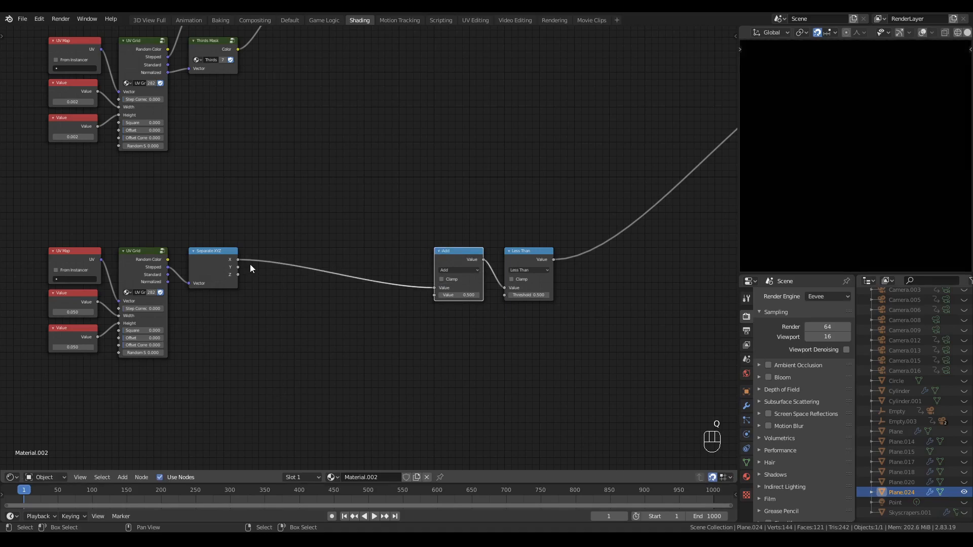
left_click_drag(242, 267, 436, 296)
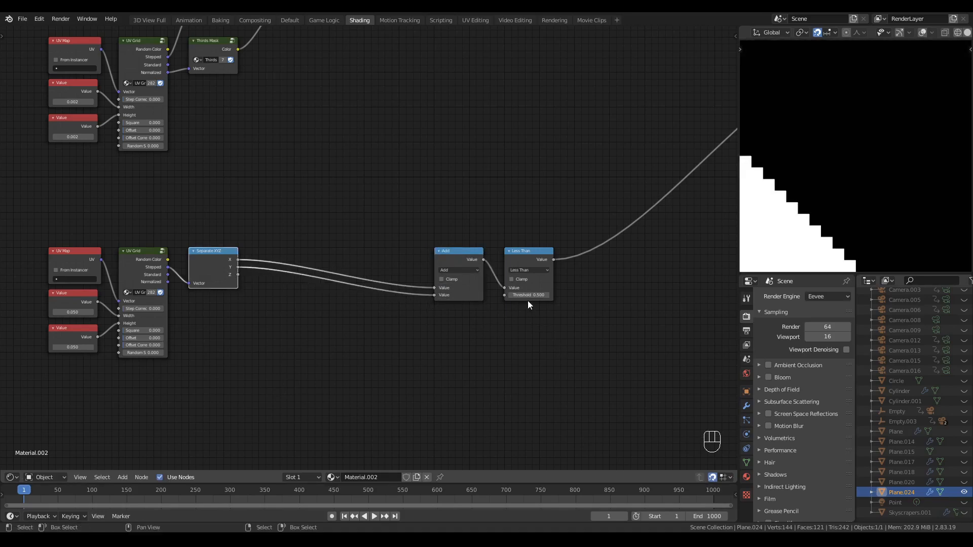
mouse_move(528, 295)
left_mouse_down("shift")
mouse_move(555, 295)
mouse_move(525, 295)
left_mouse_up("shift")
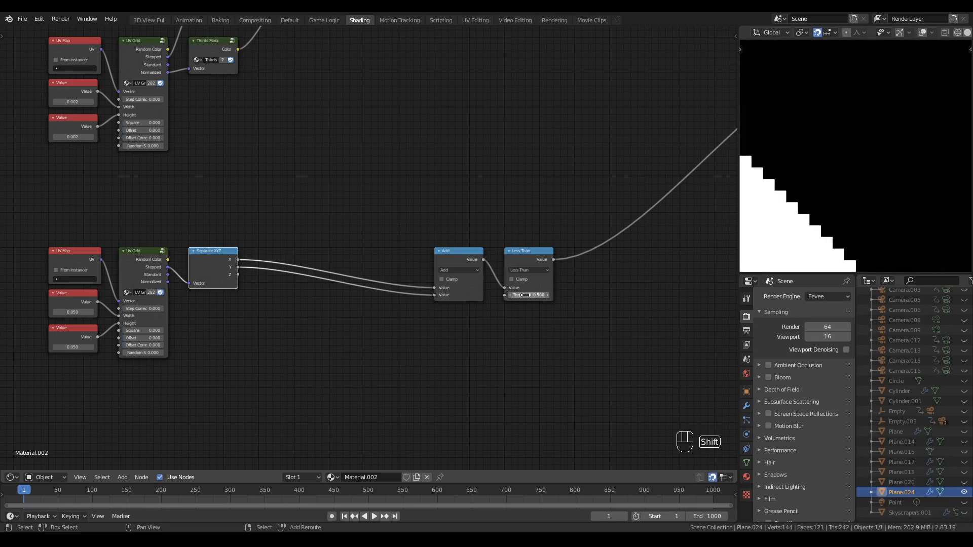
Insert a Multiply node between X and Add, feed the lower 0.05 Value node into its second value, and test the threshold
key("q")
left_click(339, 308)
left_click(383, 269)
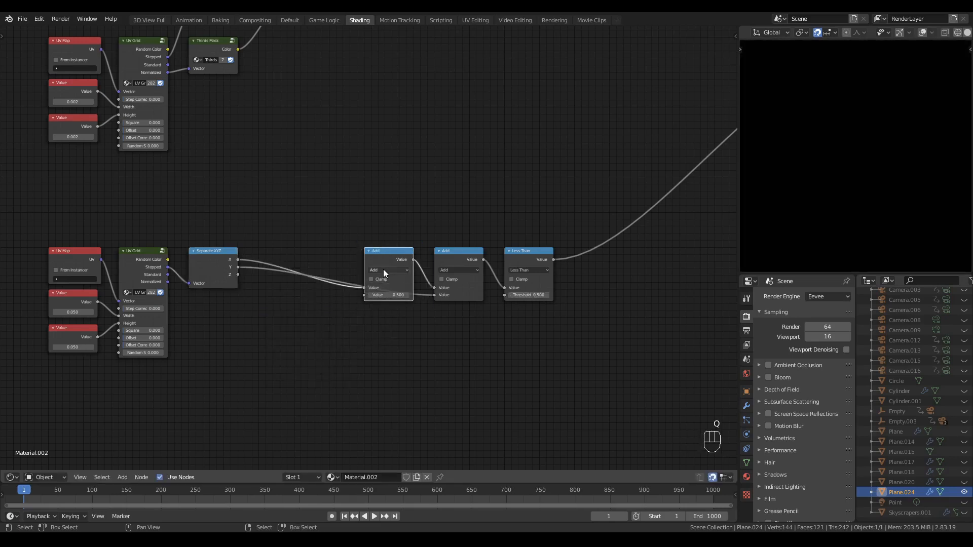
left_click(383, 269)
left_click(385, 311)
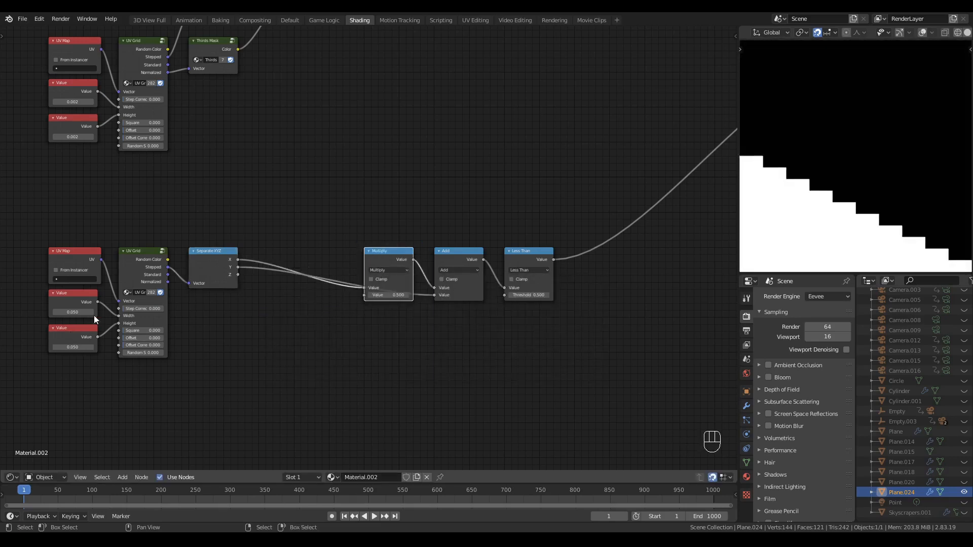
left_click_drag(97, 337, 364, 295)
mouse_move(528, 295)
left_mouse_down()
mouse_move(555, 294)
mouse_move(511, 295)
mouse_move(540, 295)
mouse_move(522, 295)
mouse_move(530, 300)
left_mouse_up()
Insert a Subtract node below Multiply that computes 1 minus the Y output, and test the Less Than threshold
key("q")
key("q")
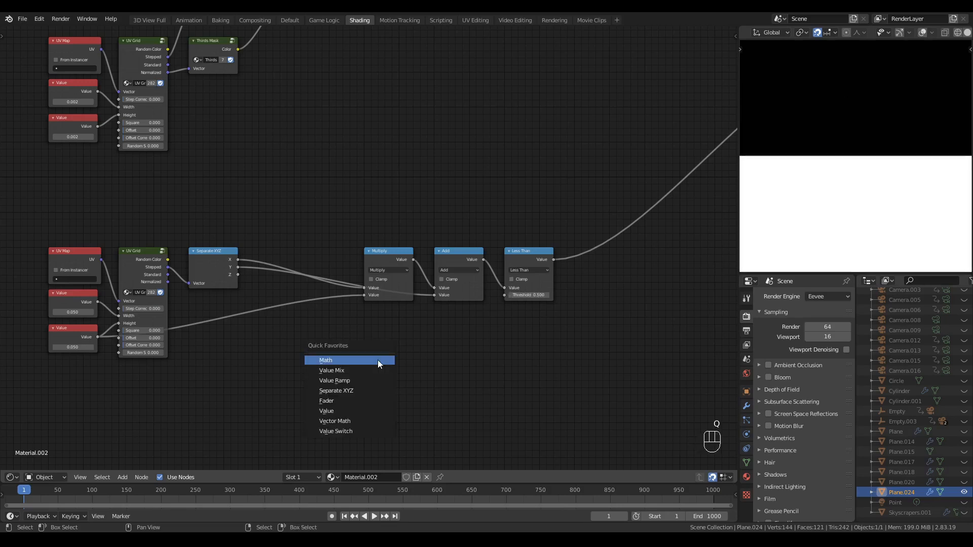
left_click(378, 359)
left_click(422, 291)
key("g")
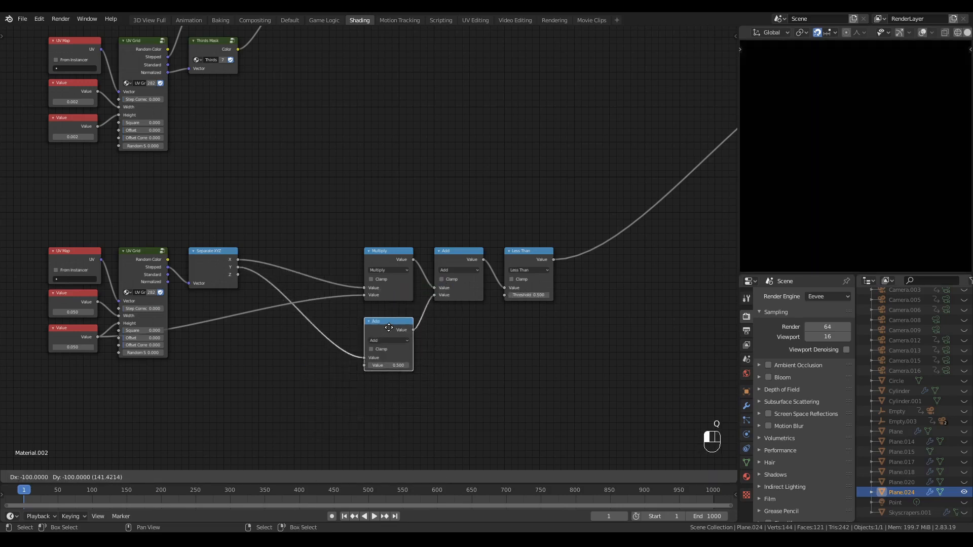
left_click(389, 328)
left_click_drag(364, 358, 366, 365)
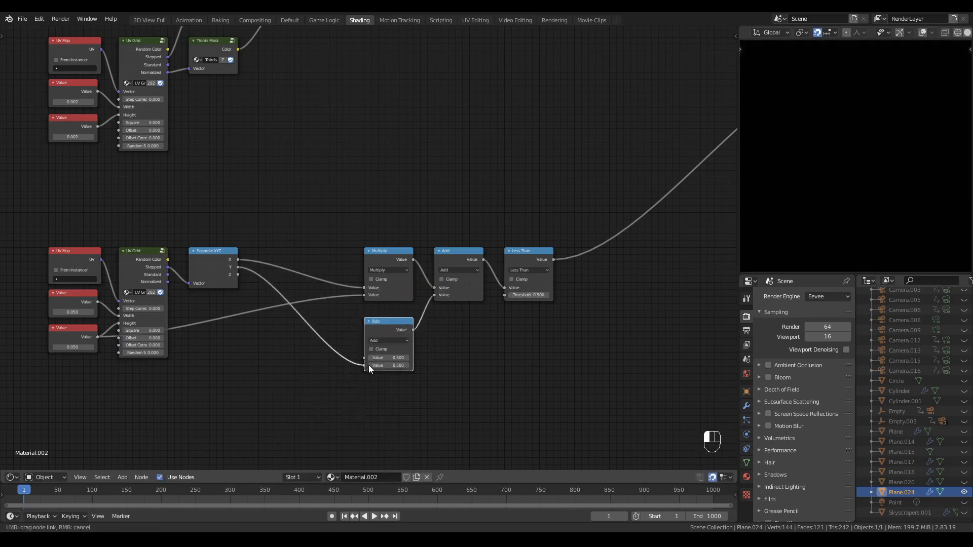
left_click(382, 340)
left_click(384, 349)
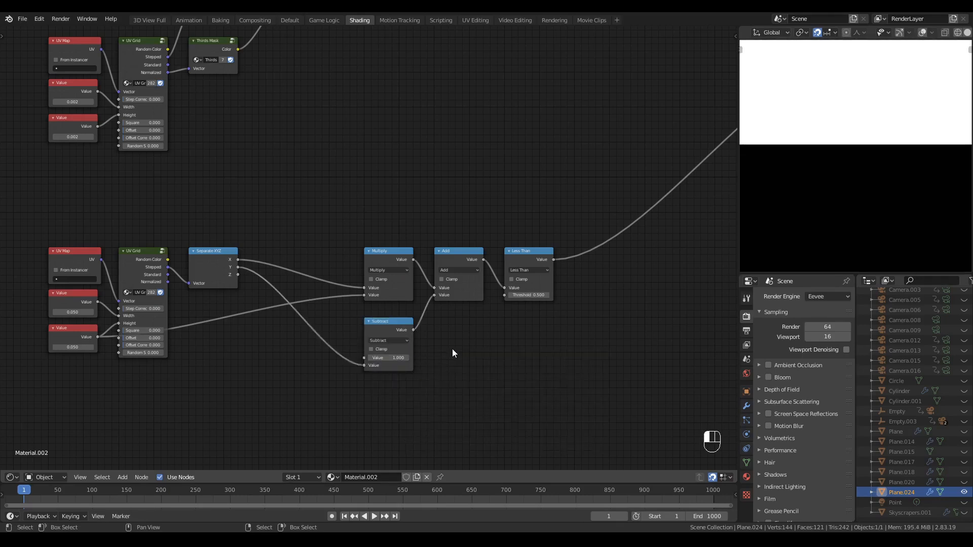
mouse_move(536, 293)
left_mouse_down("shift")
mouse_move(510, 294)
mouse_move(528, 295)
left_mouse_up("shift")
Insert a Divide node with value 2 between Subtract and Add, test the threshold, and move Less Than further along the chain
middle_click_drag(449, 342, 441, 240)
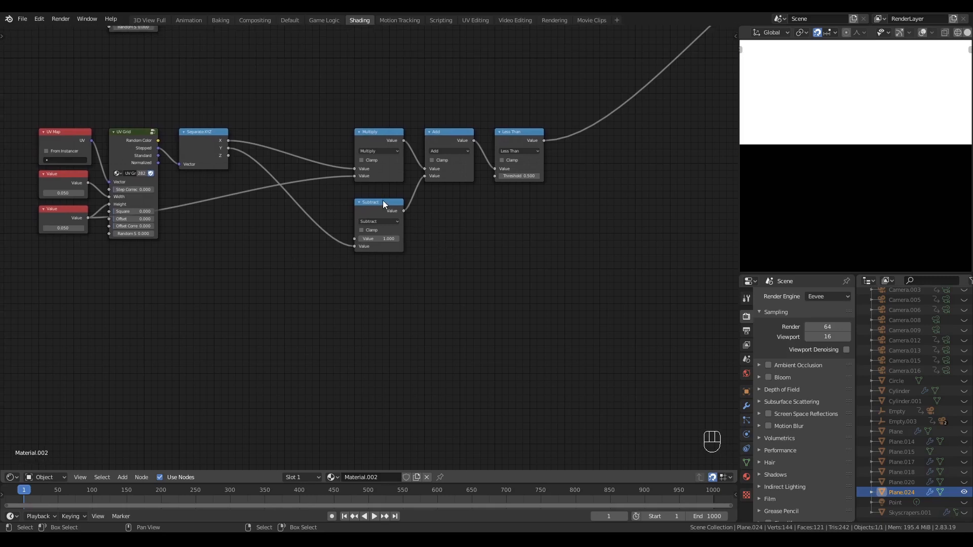
left_click_drag(383, 201, 308, 209)
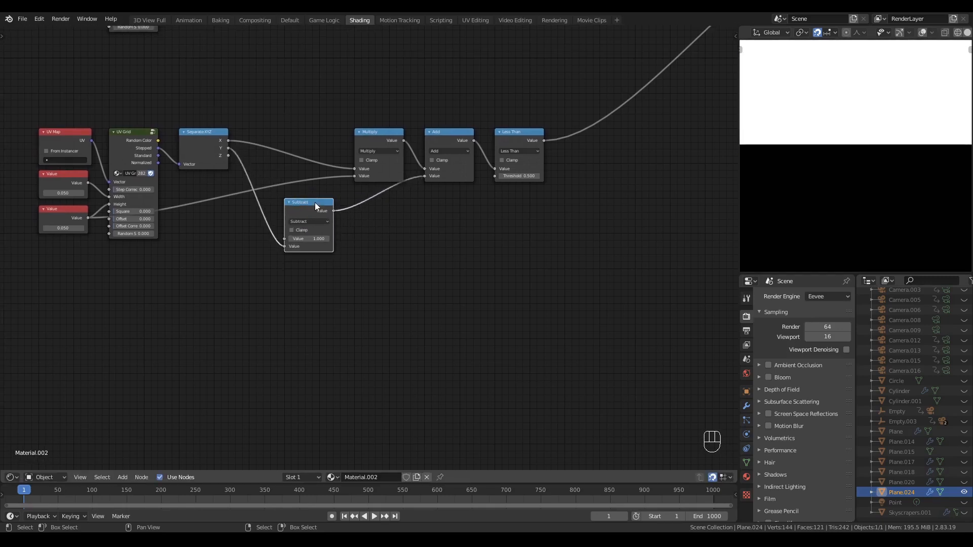
key("shift+a")
left_click(373, 226)
left_click(373, 219)
left_click(374, 221)
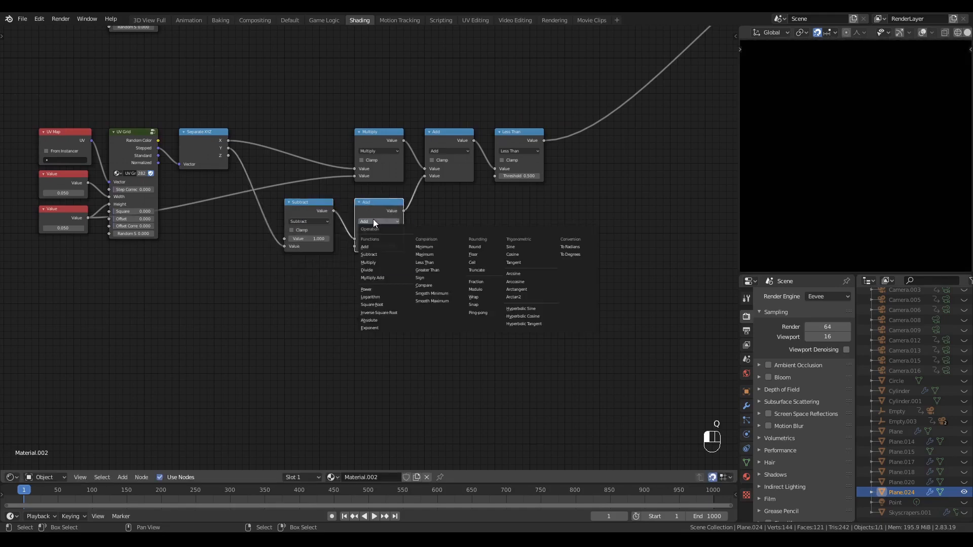
left_click(367, 270)
left_click(379, 247)
type("2")
key("Return")
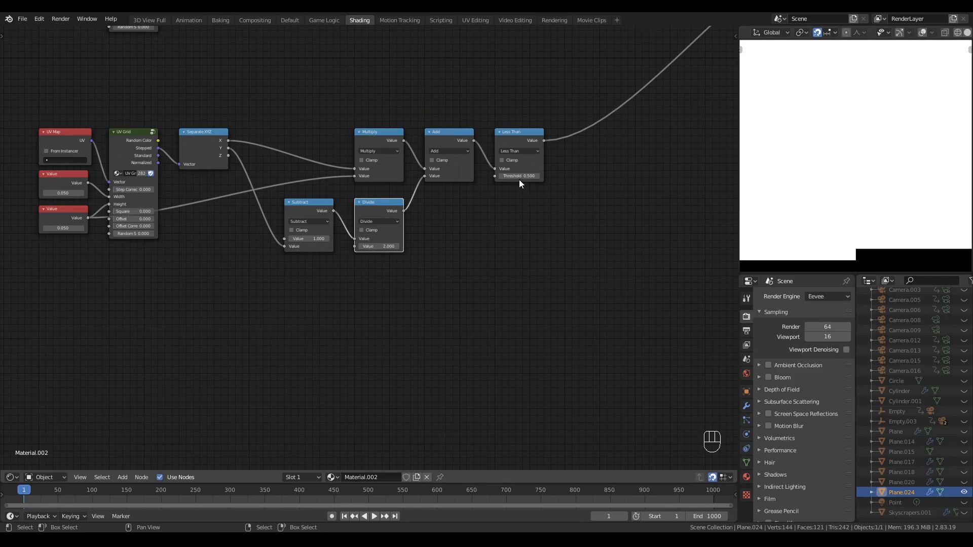
mouse_move(520, 181)
left_mouse_down("shift")
mouse_move(435, 181)
mouse_move(516, 178)
left_mouse_up("shift")
left_click_drag(514, 127, 585, 128)
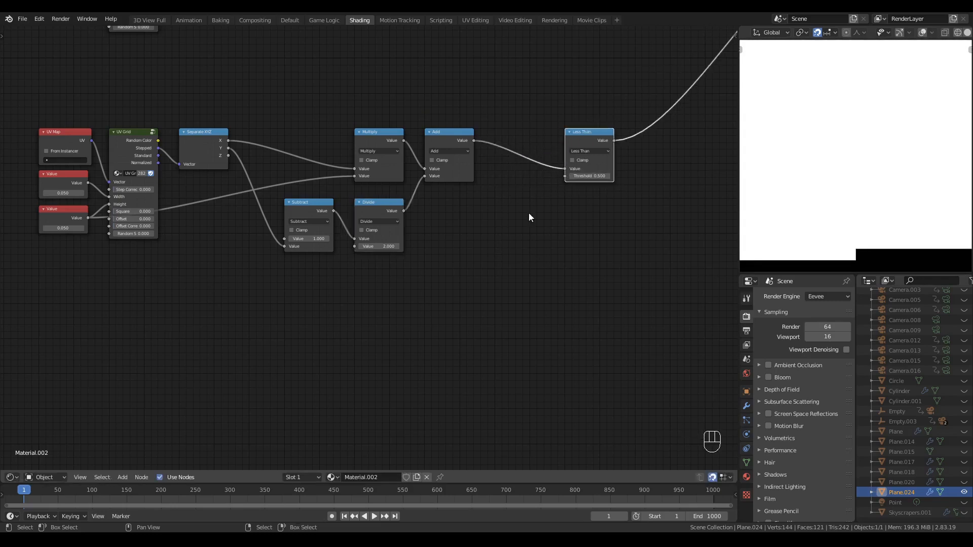
Duplicate the lower UV Grid with its input links kept and place the copy below the Separate XYZ node
middle_click_drag(474, 289, 478, 252)
scroll(268, 283, "up", 1)
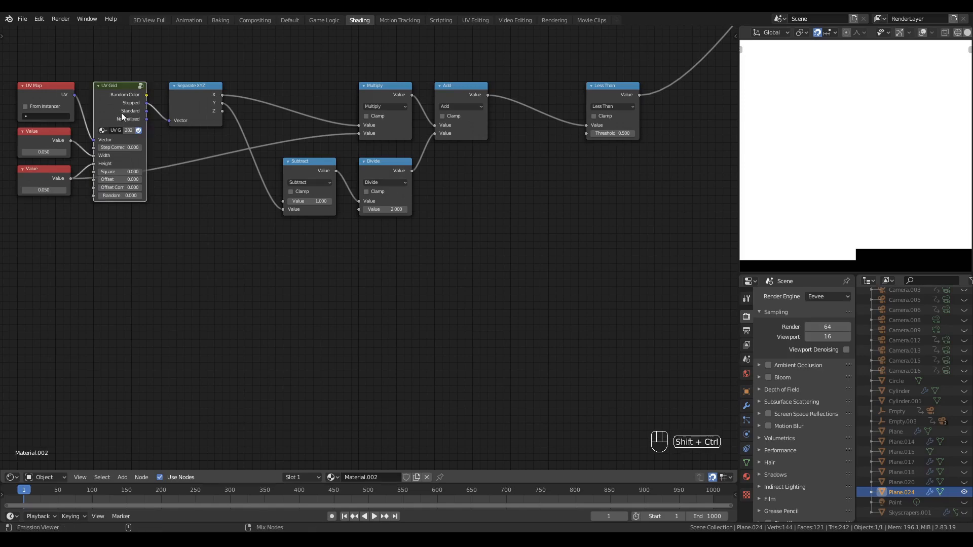
key("shift+ctrl+d")
left_click(201, 264)
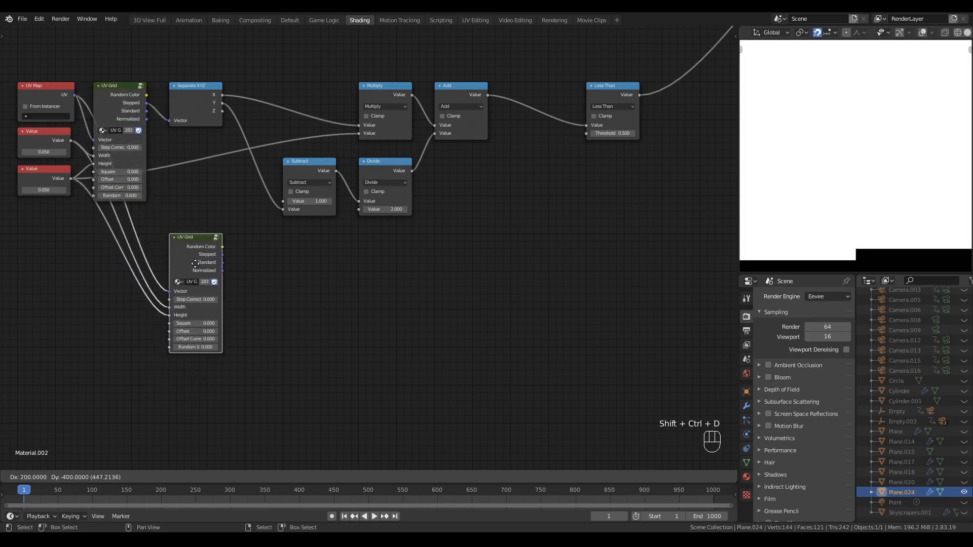
Insert a Multiply node with value 2 into the new UV Grid's Height link and preview the grid's Normalized output
key("q")
left_click(85, 316)
left_click(98, 325)
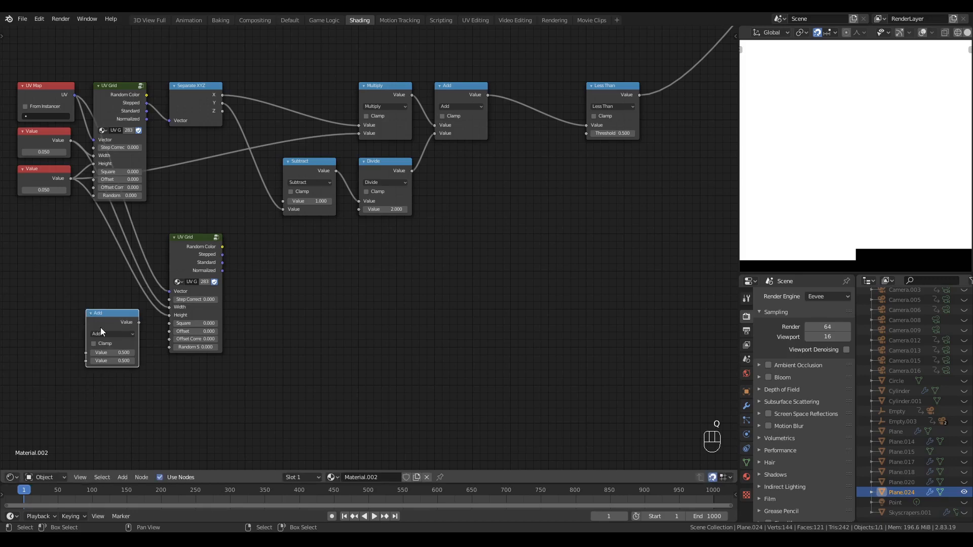
left_click(112, 333)
key("m")
mouse_move(107, 320)
left_mouse_down()
mouse_move(127, 316)
mouse_move(112, 307)
left_mouse_up()
left_click(117, 360)
left_click(195, 239, "ctrl+shift")
Insert a Separate XYZ node after the new UV Grid's Normalized output and preview its Y channel
key("q")
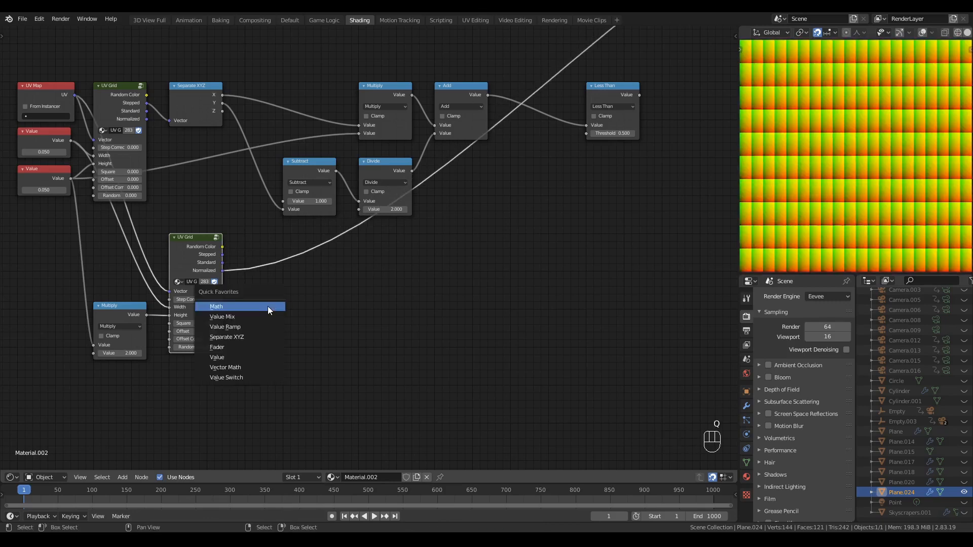
left_click(256, 337)
left_click(274, 240)
left_click(275, 238, "ctrl+shift")
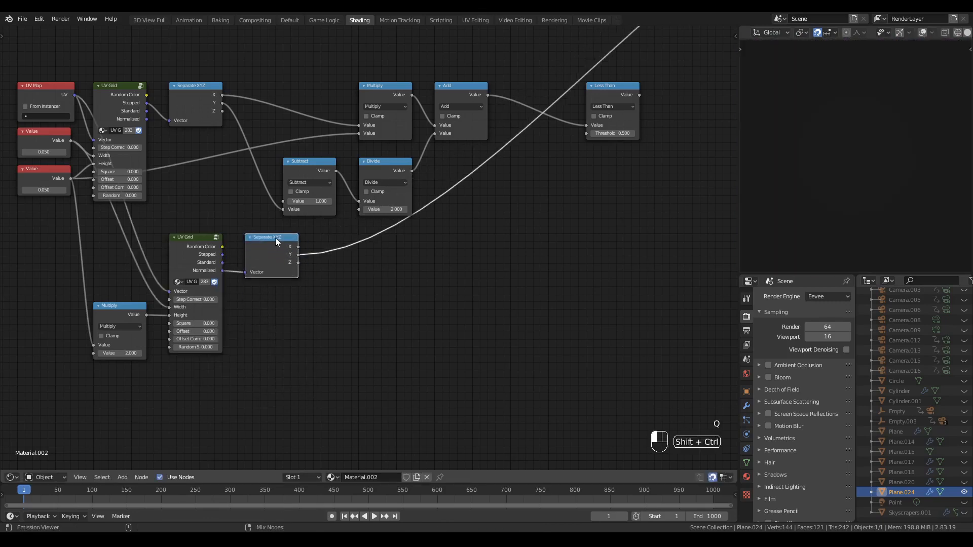
Move the new Multiply, UV Grid and Separate XYZ nodes slightly down together
left_click_drag(314, 262, 111, 369)
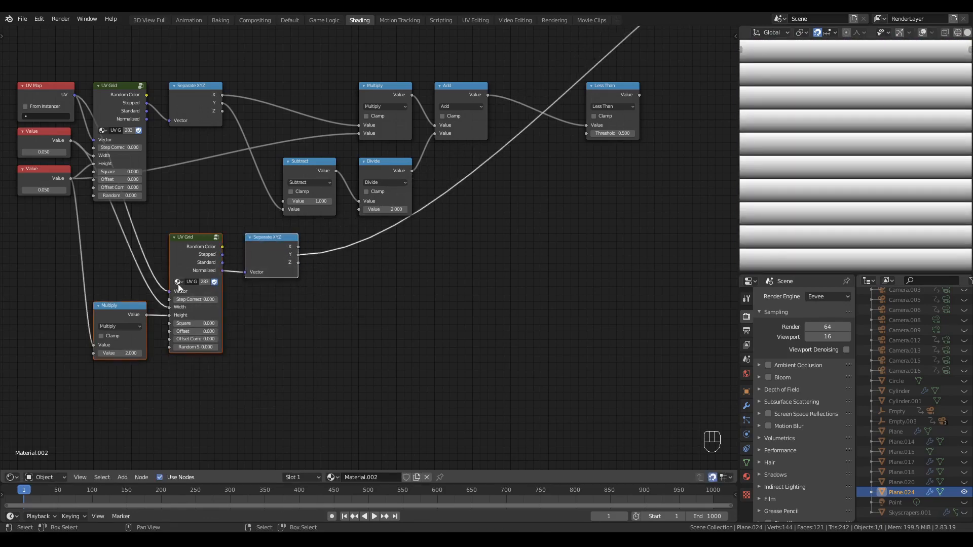
key("g")
left_click(189, 318)
Insert a Less Than Math node with threshold 0.5 after the new Separate XYZ's Y output
key("q")
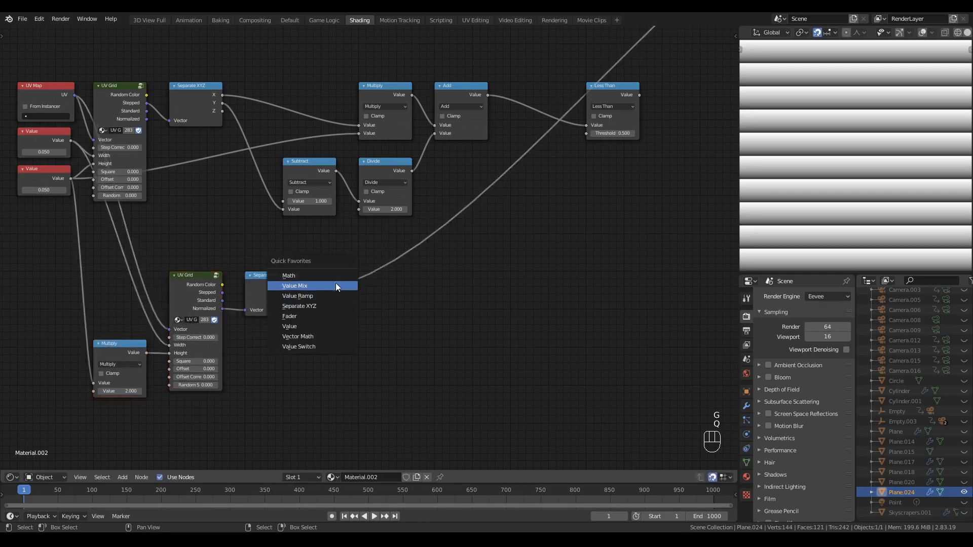
left_click(336, 285)
left_click(346, 295)
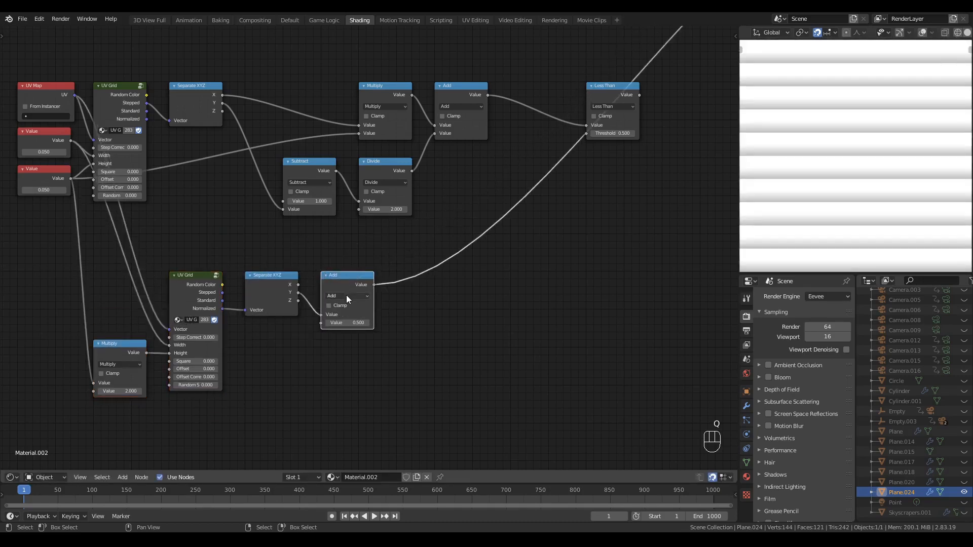
left_click(346, 296)
key("t")
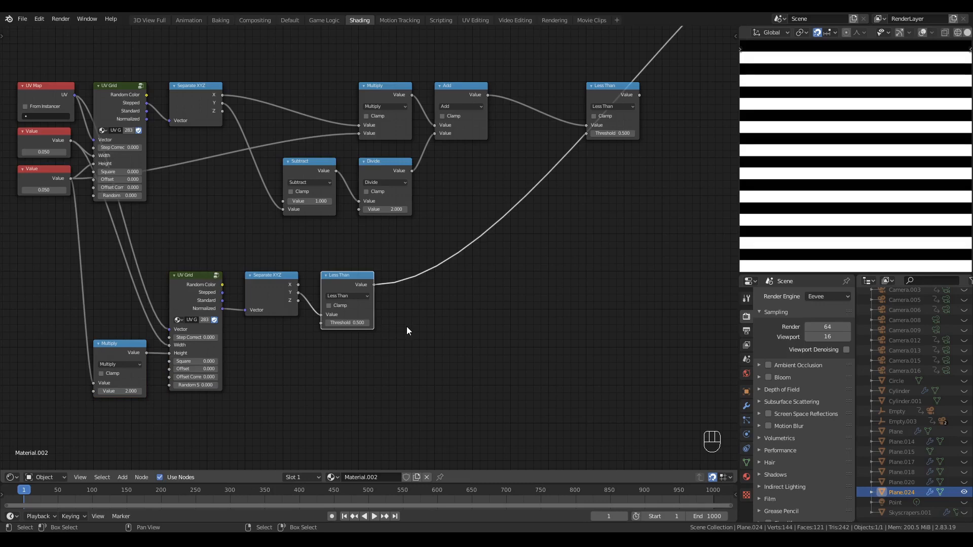
Insert a Divide Math node with value 2 after the lower row's Less Than node
left_click(400, 299)
key("q")
left_click(400, 299)
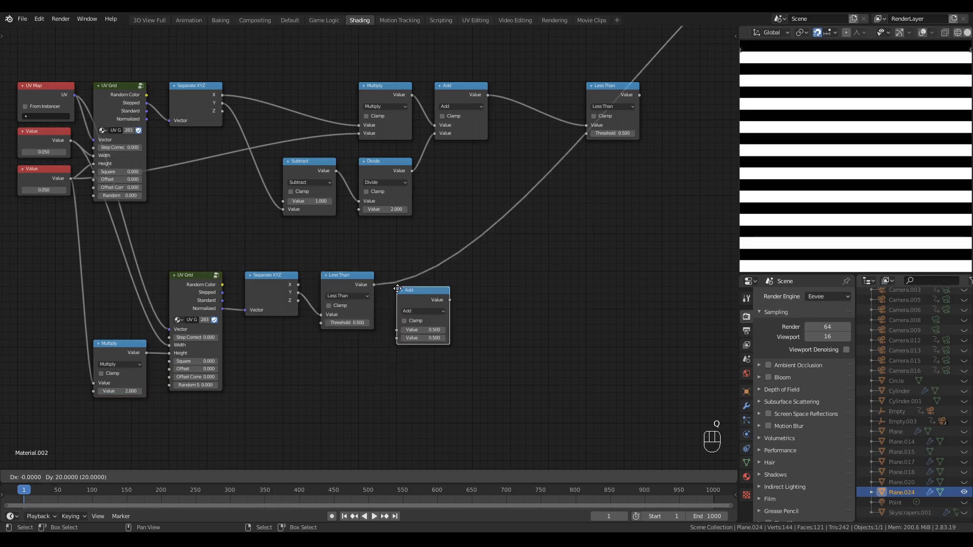
left_click(400, 294)
left_click_drag(411, 304, 412, 286)
left_click(412, 294)
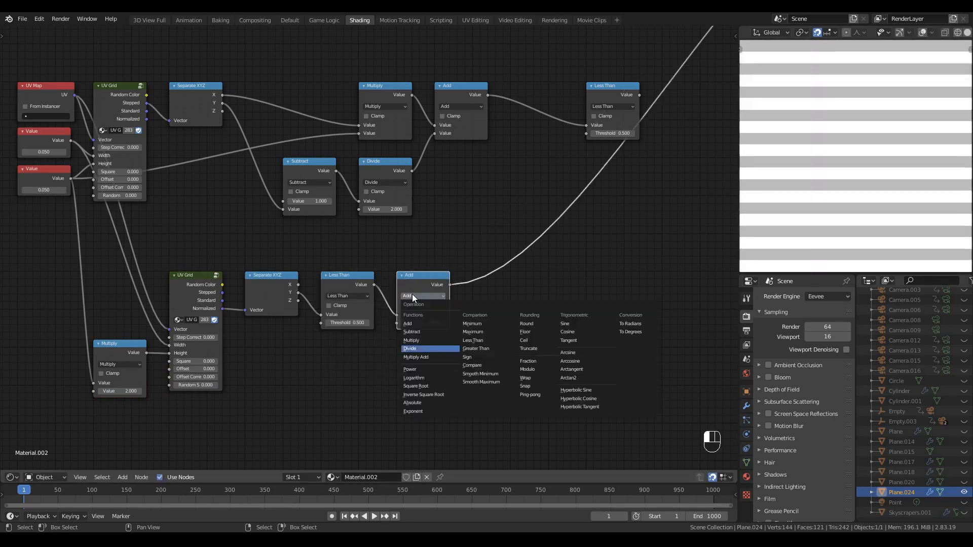
key("Return")
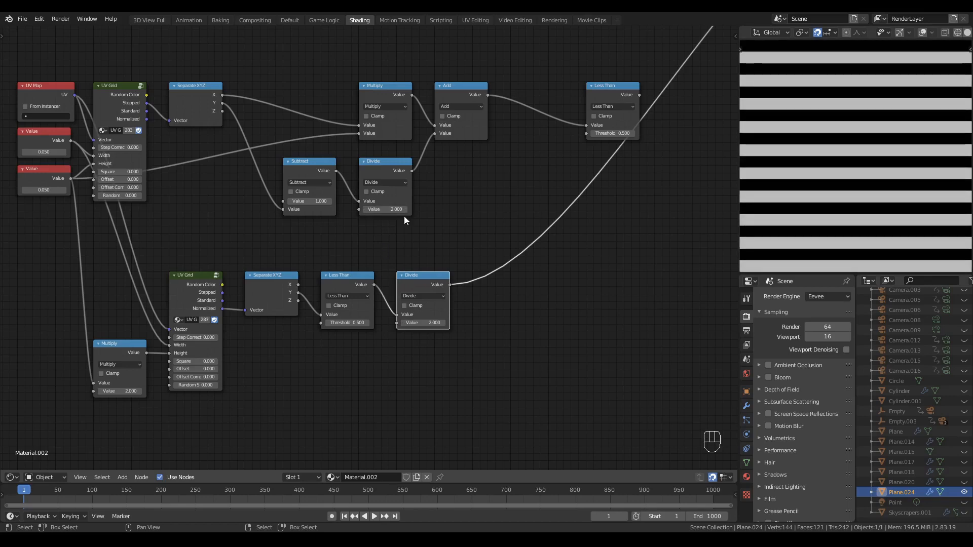
Move the lower Multiply, UV Grid, Separate XYZ, Less Than and Divide nodes together to the left along X
left_click_drag(452, 250, 110, 394)
key("g")
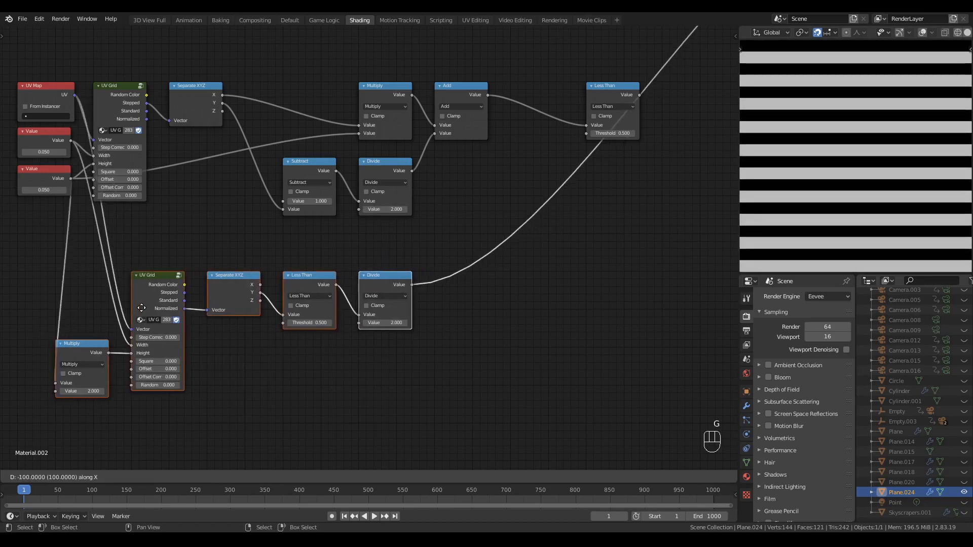
left_click(139, 308)
Insert a duplicate Add node before the upper Less Than, feed the lower Divide into its second value, and preview the Less Than
left_click(458, 92)
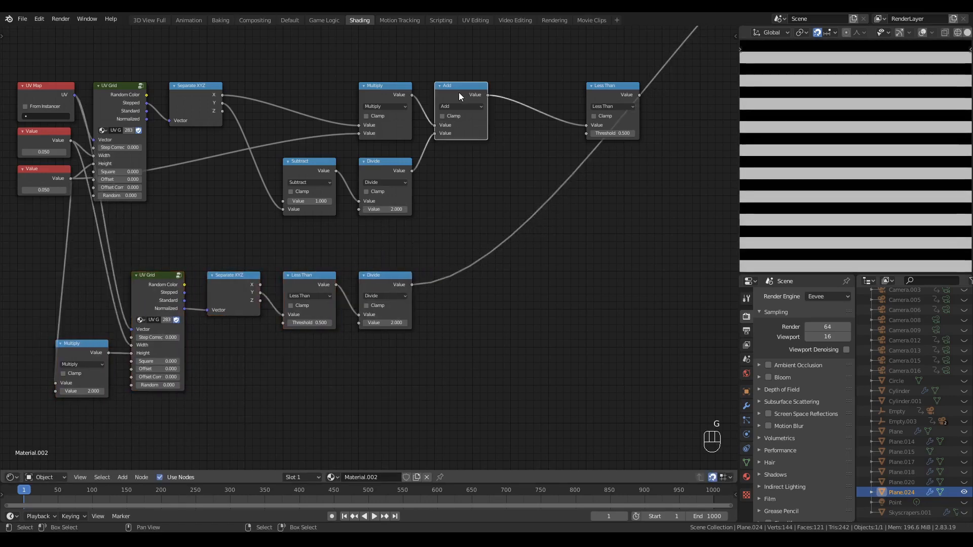
key("shift+d")
left_click(534, 92)
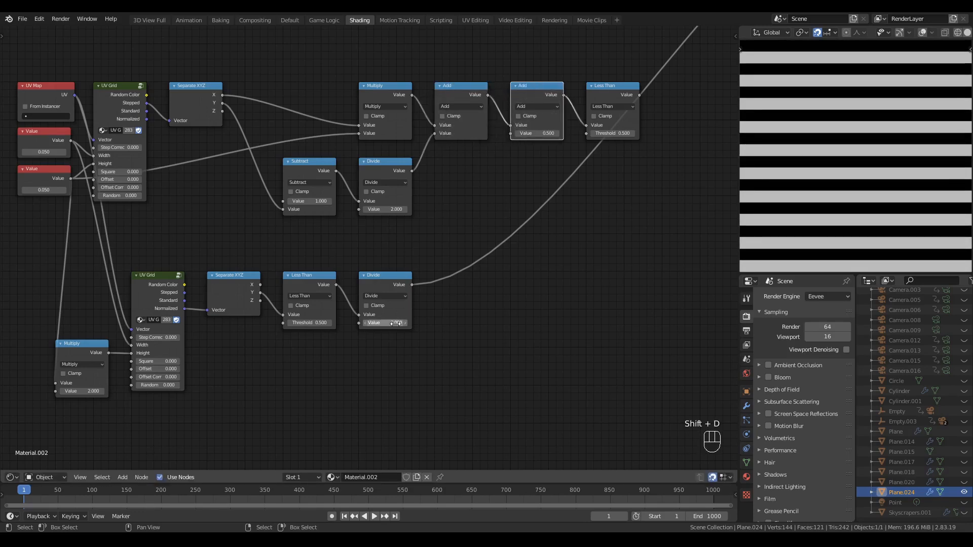
left_click_drag(411, 285, 510, 133)
left_click(624, 108, "ctrl+shift")
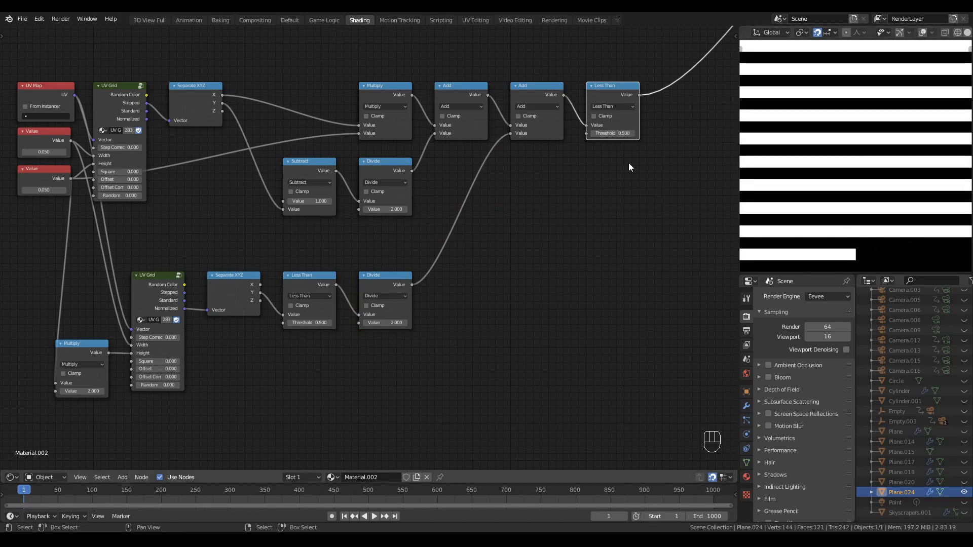
Change the upper Less Than node to a Subtract operation and test sliding its value
mouse_move(613, 133)
left_mouse_down()
mouse_move(638, 133)
mouse_move(543, 134)
mouse_move(612, 132)
left_mouse_up()
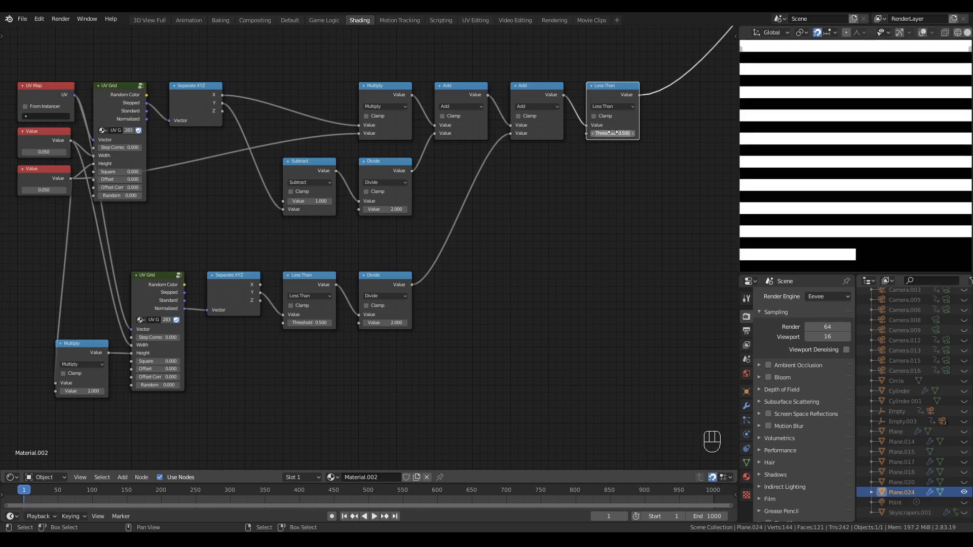
middle_click_drag(576, 182, 557, 209)
scroll(562, 208, "down", 1)
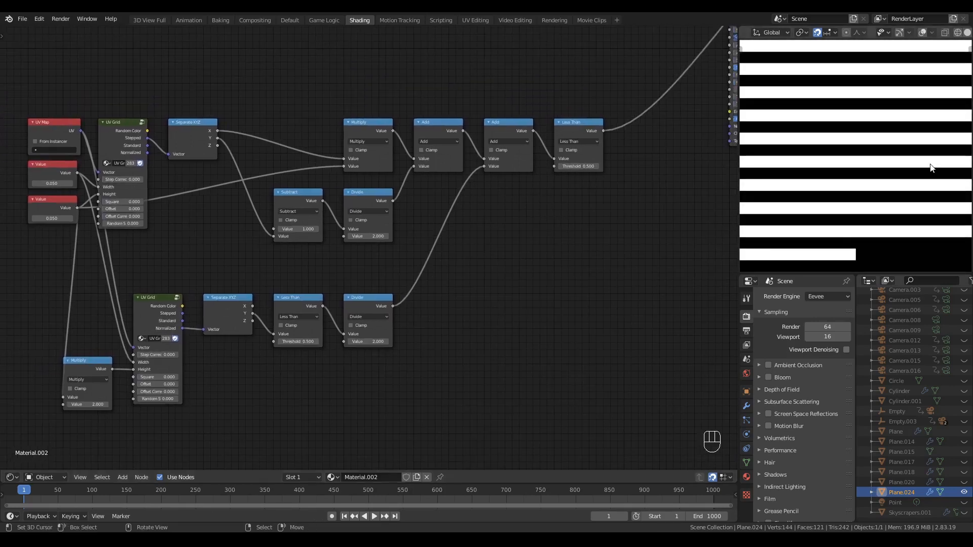
left_click(574, 143)
key("s")
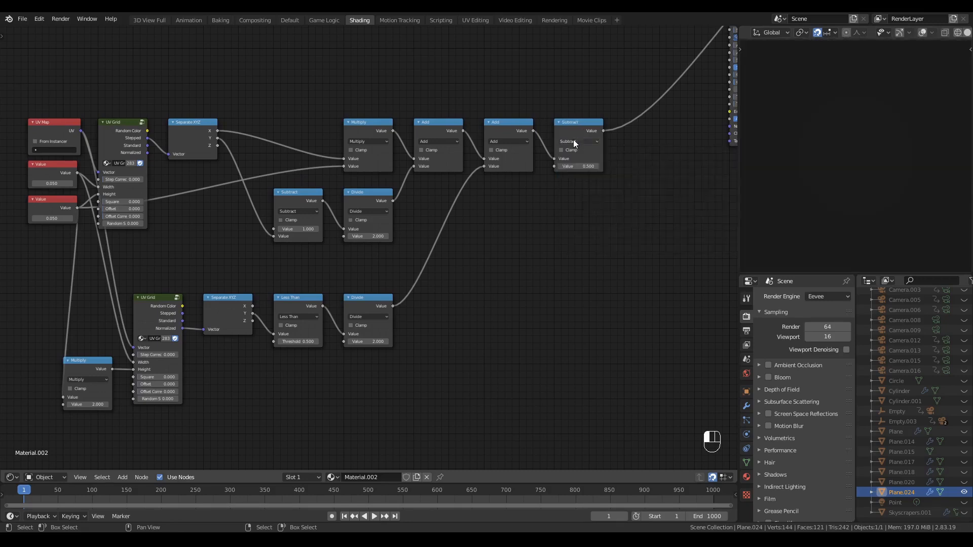
left_click_drag(580, 166, 592, 166, "shift")
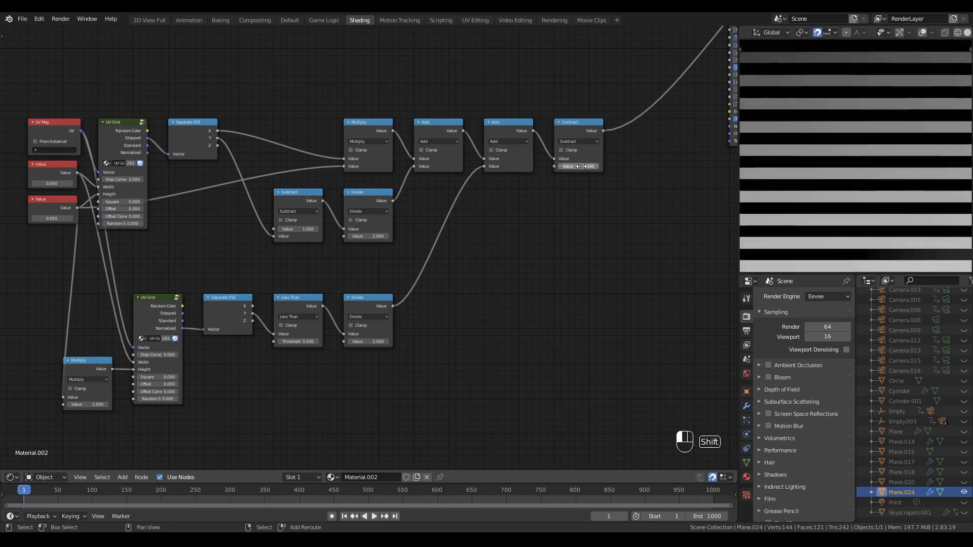
Insert a Math node set to Fraction after the final Subtract node
key("q")
left_click(630, 147)
left_click(649, 139)
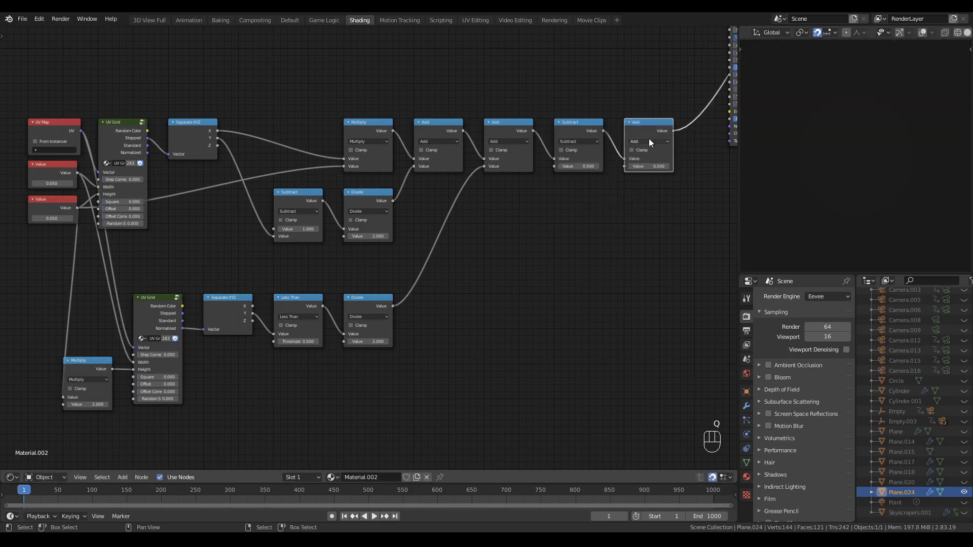
left_click(647, 140)
left_click(745, 202)
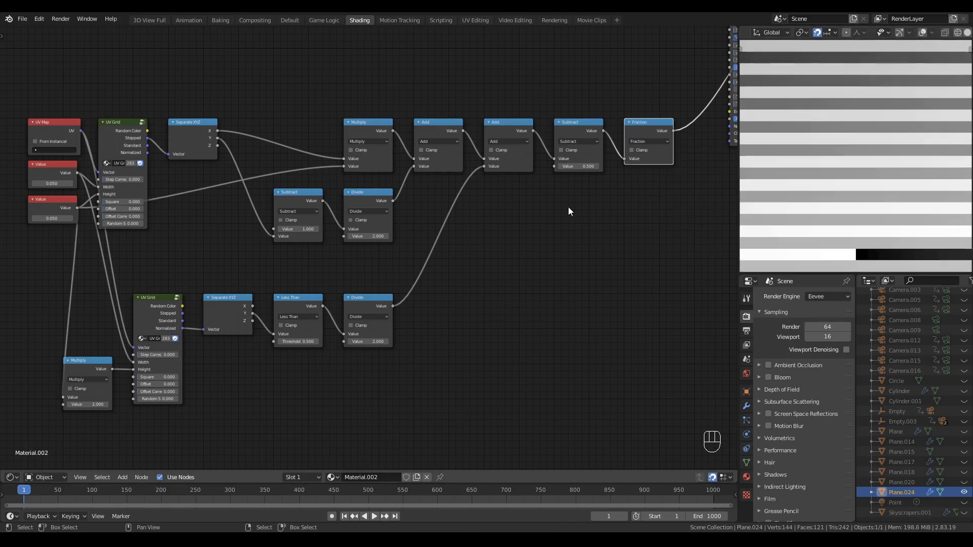
Test sliding the value of the Subtract node before Fraction, and set it to 0
left_click_drag(578, 166, 634, 166, "shift")
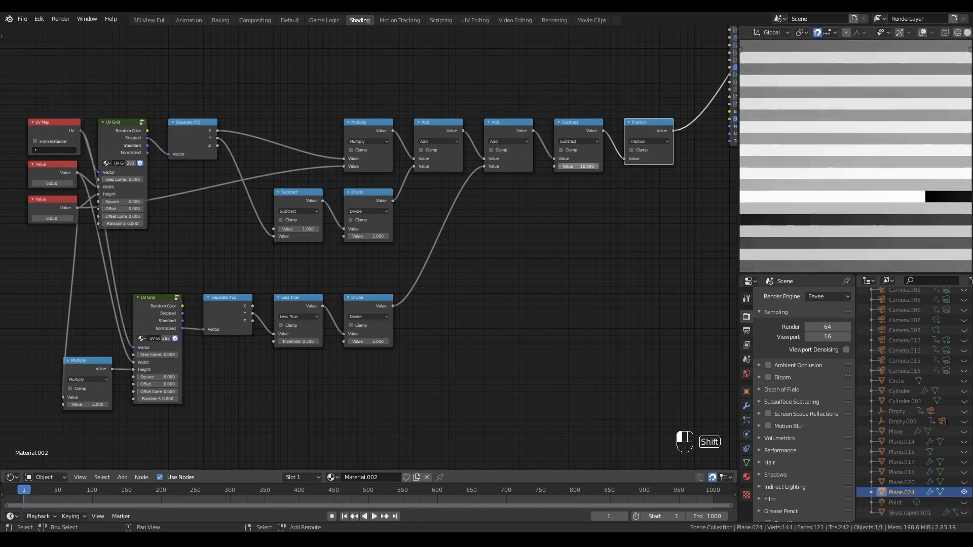
type("0")
key("Return")
Move the whole interlace node group, from UV Map through Fraction, to the left along X
scroll(533, 208, "down", 1)
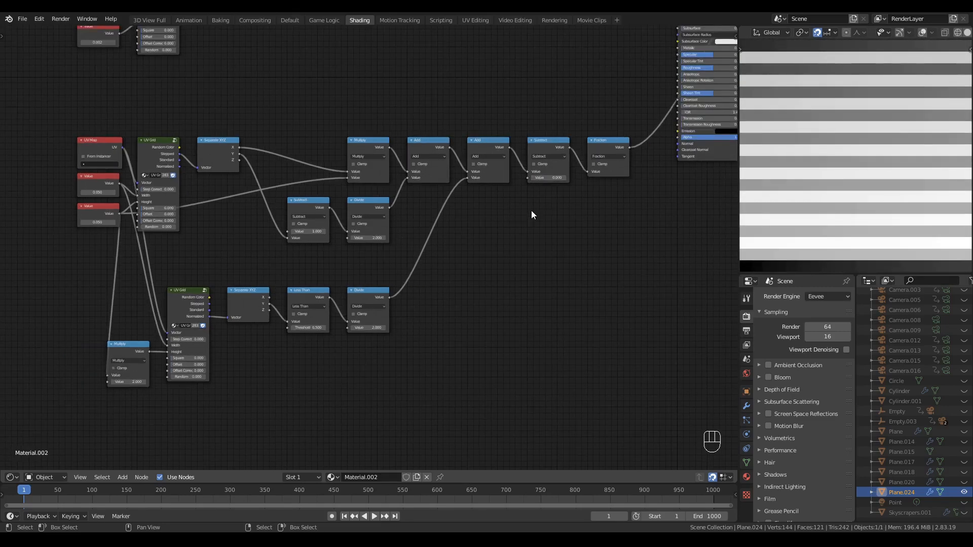
left_click_drag(602, 103, 74, 430)
middle_click_drag(135, 291, 224, 302)
key("g")
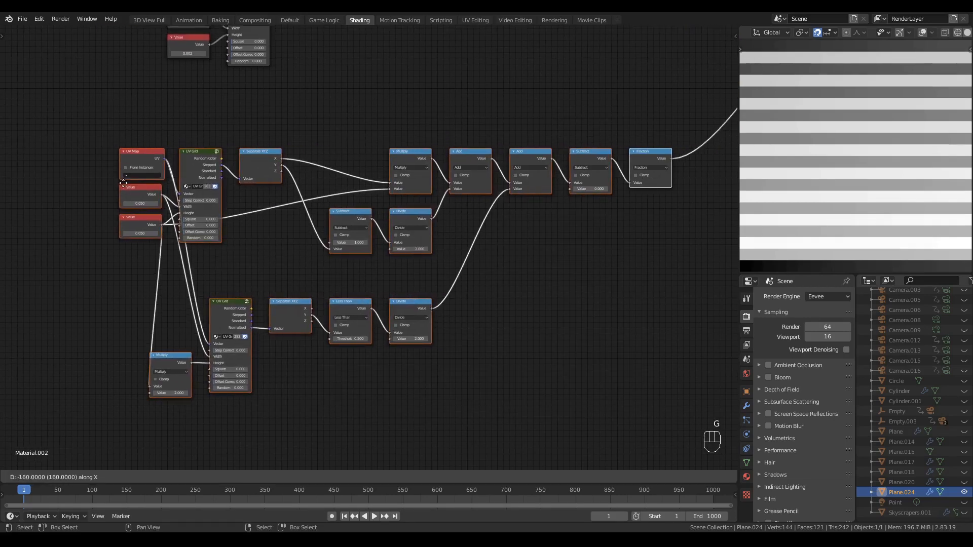
left_click(112, 165)
Add a Value Mix node after Fraction, connect Fraction's output to its Fac, and preview the mix
middle_click_drag(502, 276, 466, 275)
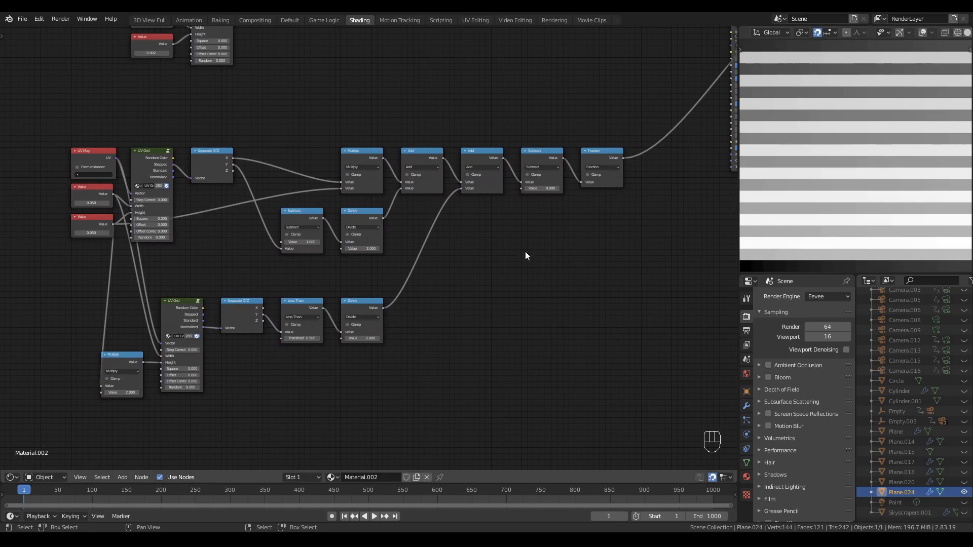
scroll(525, 254, "up", 1)
middle_click_drag(516, 255, 502, 267)
scroll(642, 199, "down", 1)
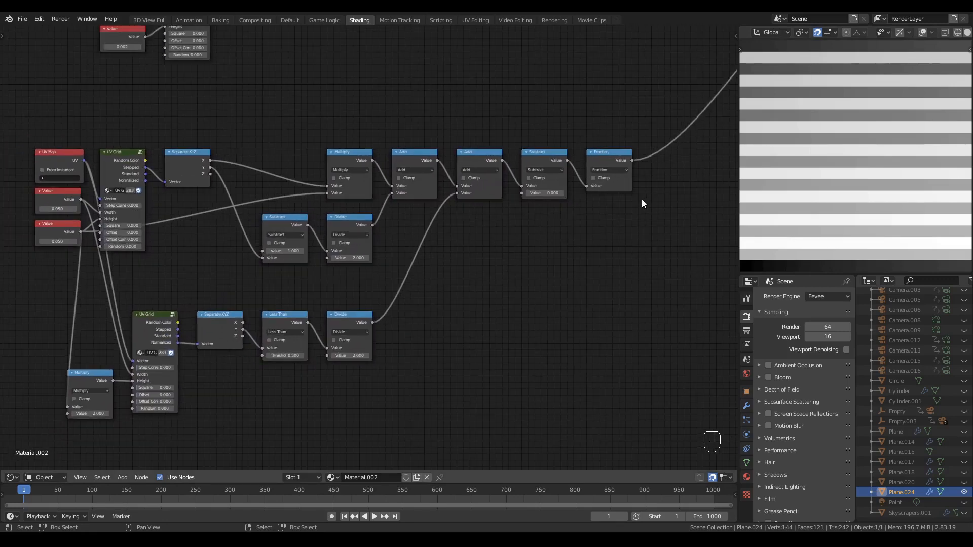
middle_click_drag(641, 199, 611, 207)
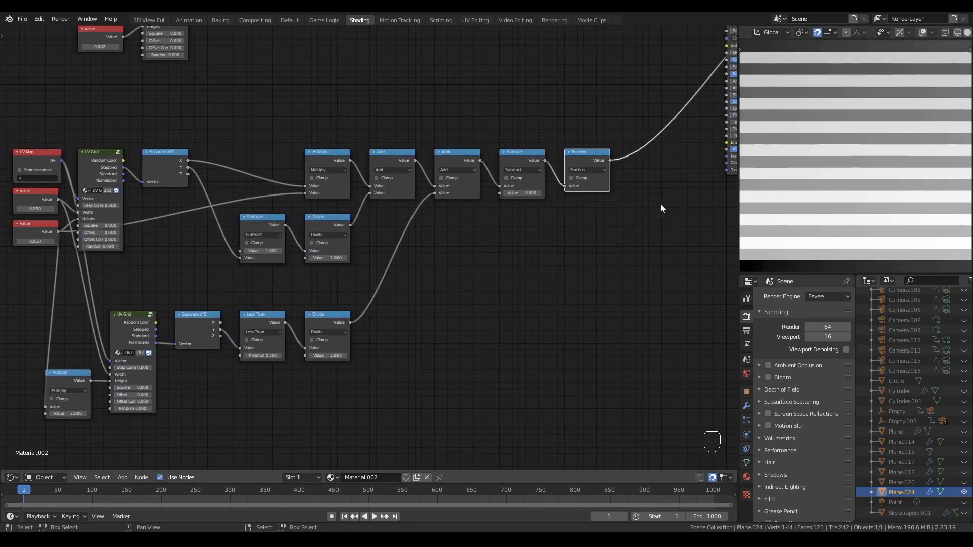
key("q")
left_click(630, 246)
left_click(632, 165)
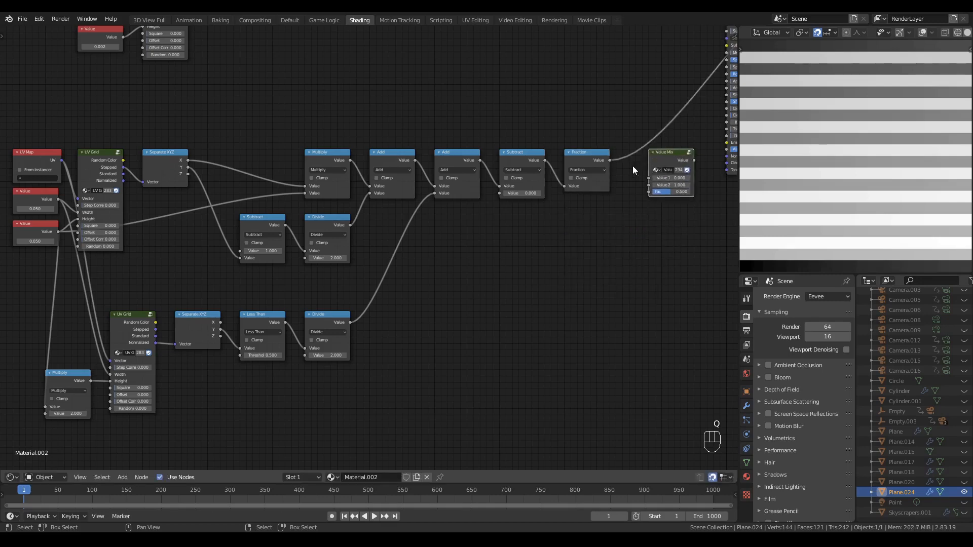
left_click_drag(610, 162, 655, 194)
left_click_drag(664, 153, 645, 153)
left_click(646, 156, "ctrl+shift")
middle_click_drag(603, 230, 570, 229)
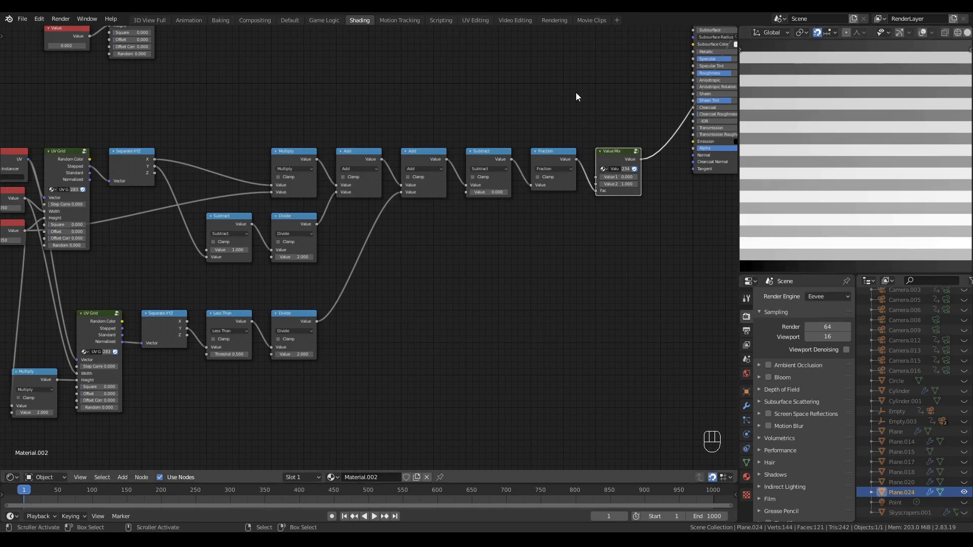
Move the Value Mix node up above the interlace row and deselect it
middle_click_drag(576, 97, 578, 123)
left_click_drag(616, 174, 616, 112)
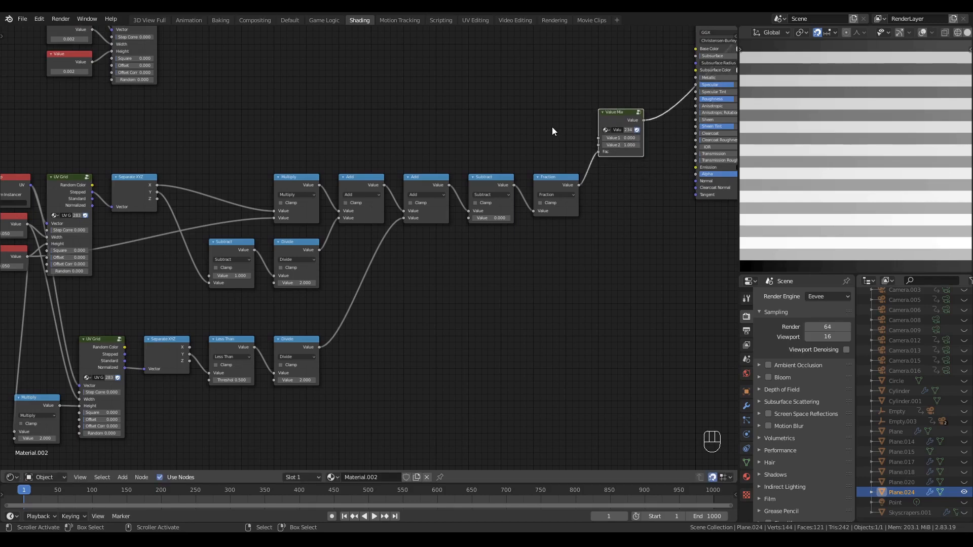
middle_click_drag(549, 128, 572, 130)
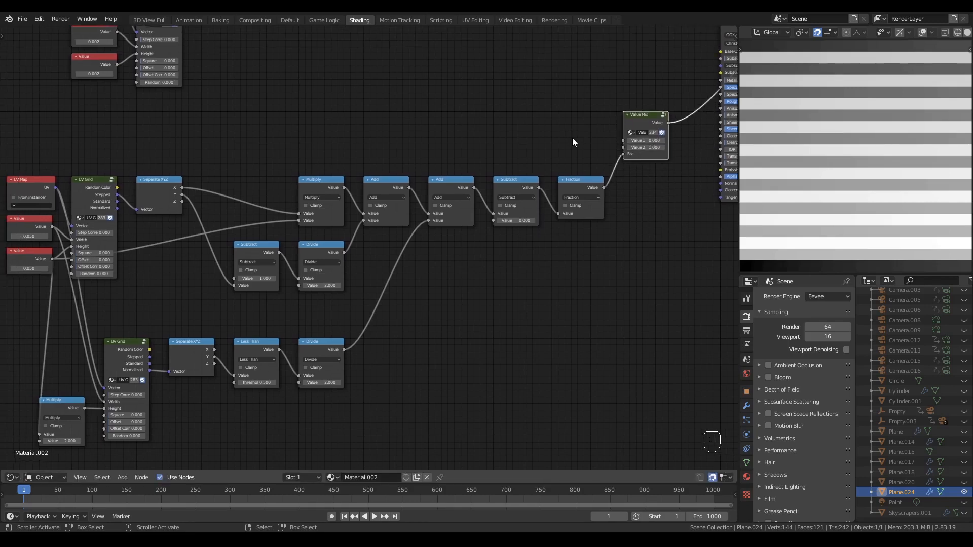
left_click(574, 143)
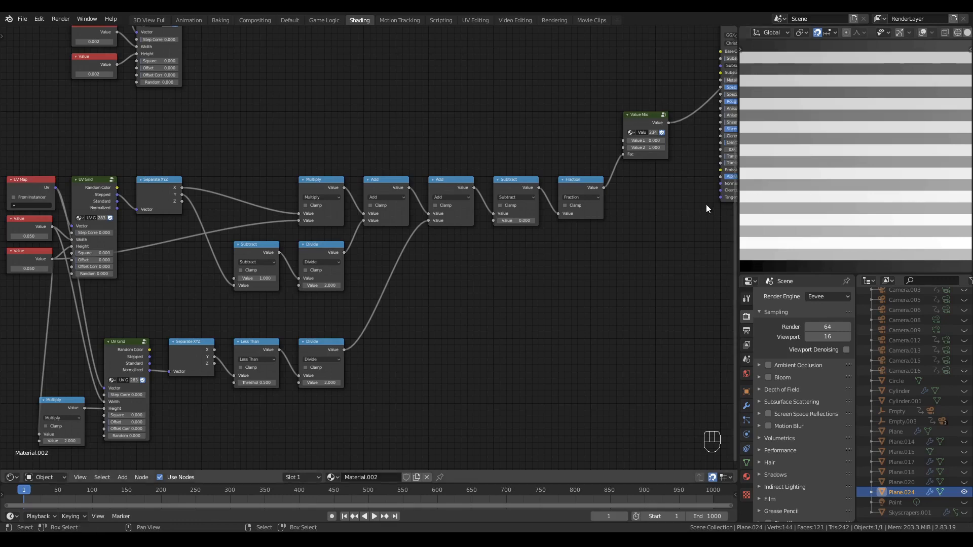
Test the Value Mix with Value 1 at about 0.59 while temporarily sliding the Subtract value
left_click_drag(512, 220, 577, 220)
key("Escape")
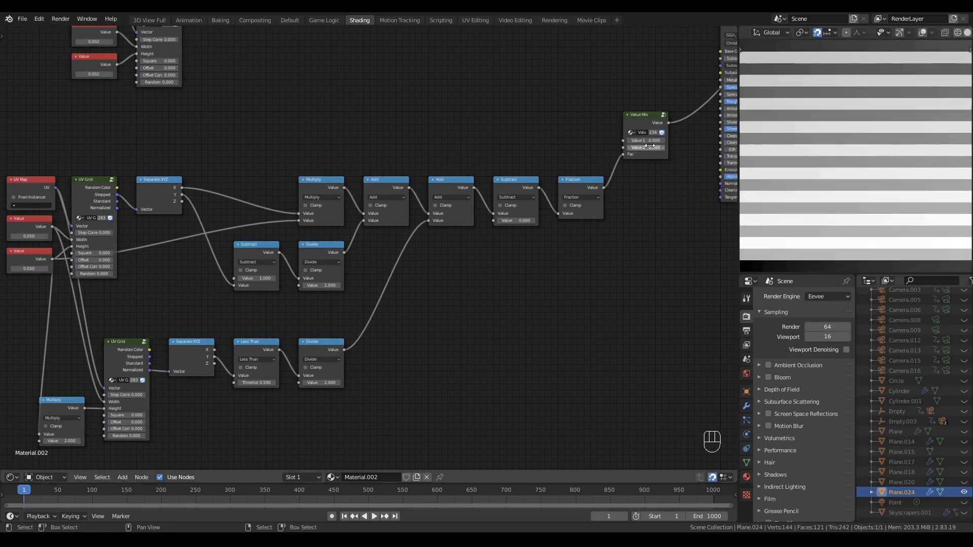
left_click_drag(642, 141, 686, 141)
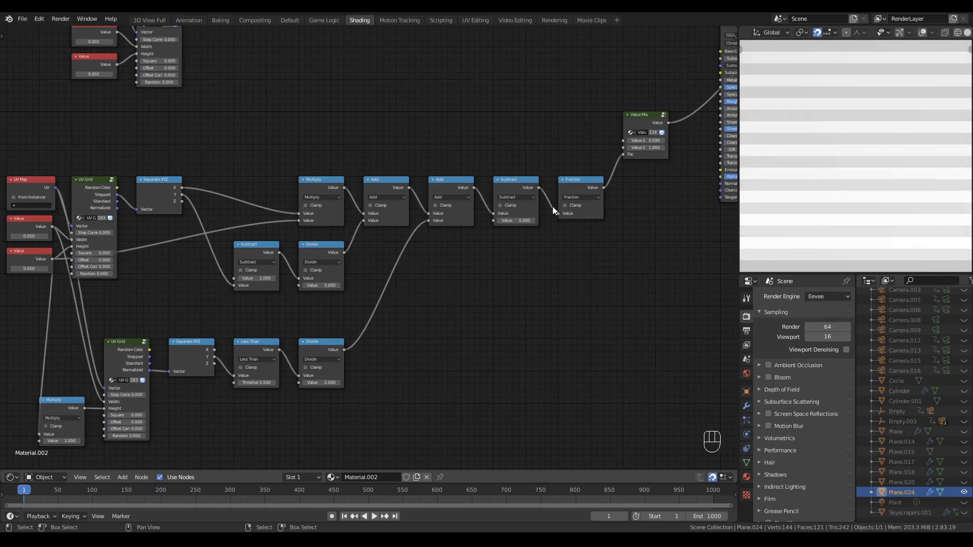
left_click_drag(512, 220, 534, 220, "shift")
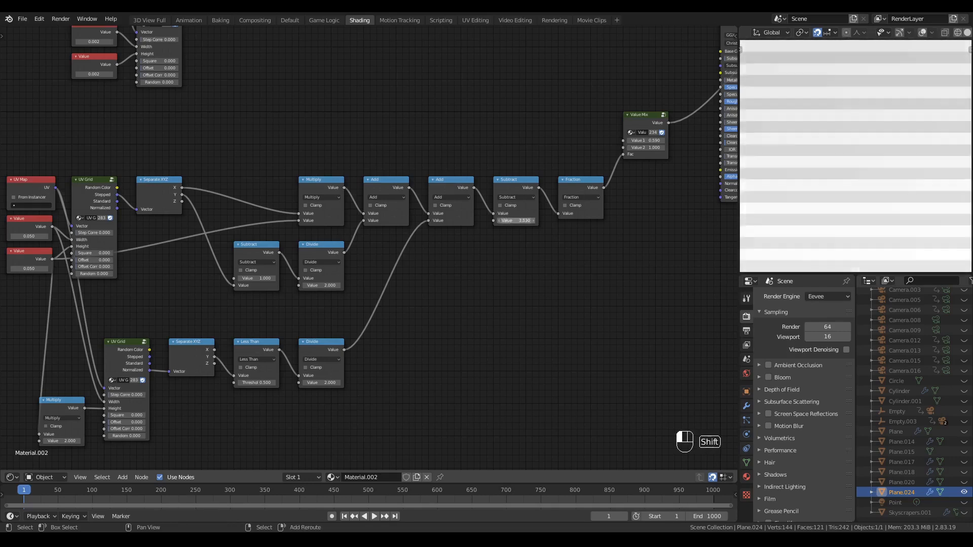
key("Escape")
Try the Value Mix with Value 1 set to 1 and test sliding the Subtract value
left_click(644, 141)
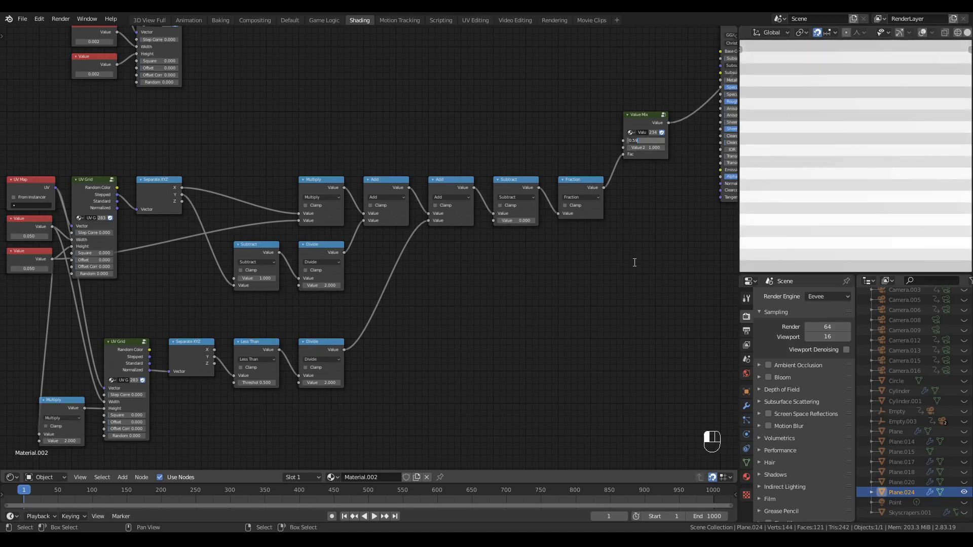
type("1")
key("Return")
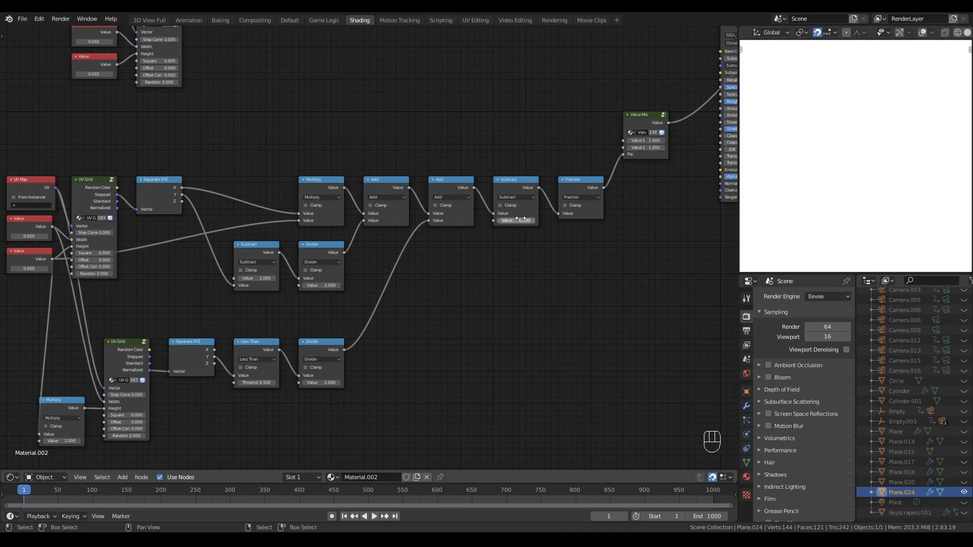
right_click(518, 219)
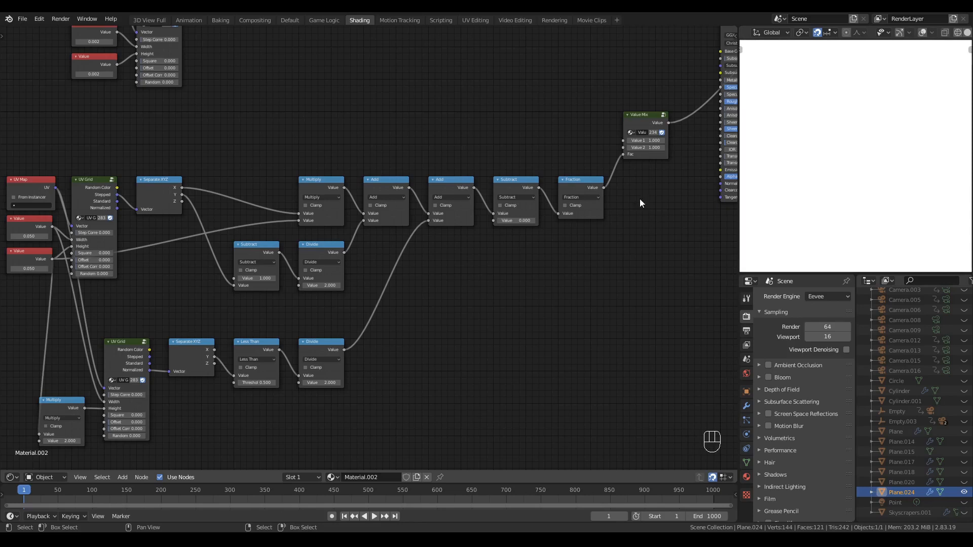
Set the Value Mix node's Value 1 back to 0
left_click(647, 141)
type("0")
key("Return")
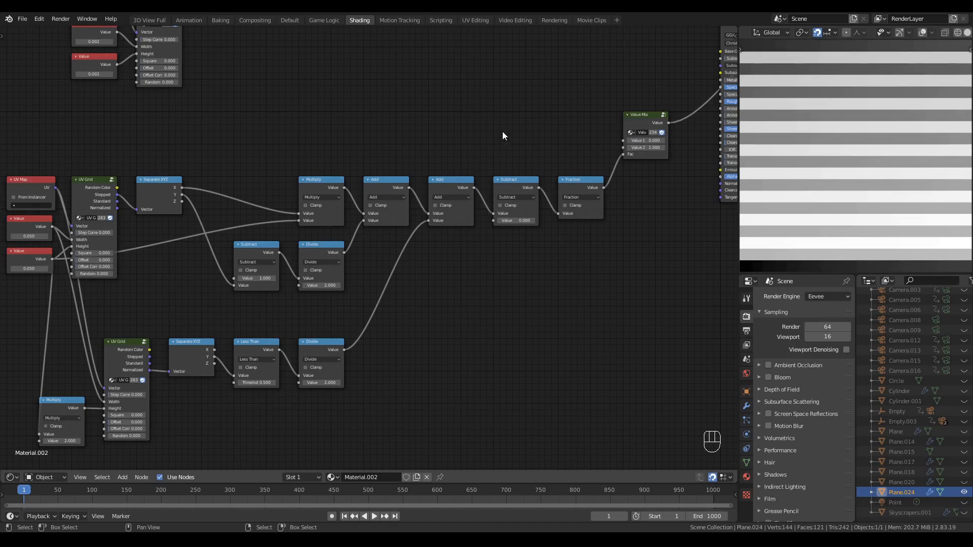
Add a Fader node above the Subtract node preceding Fraction, and set its Fac to 0
key("q")
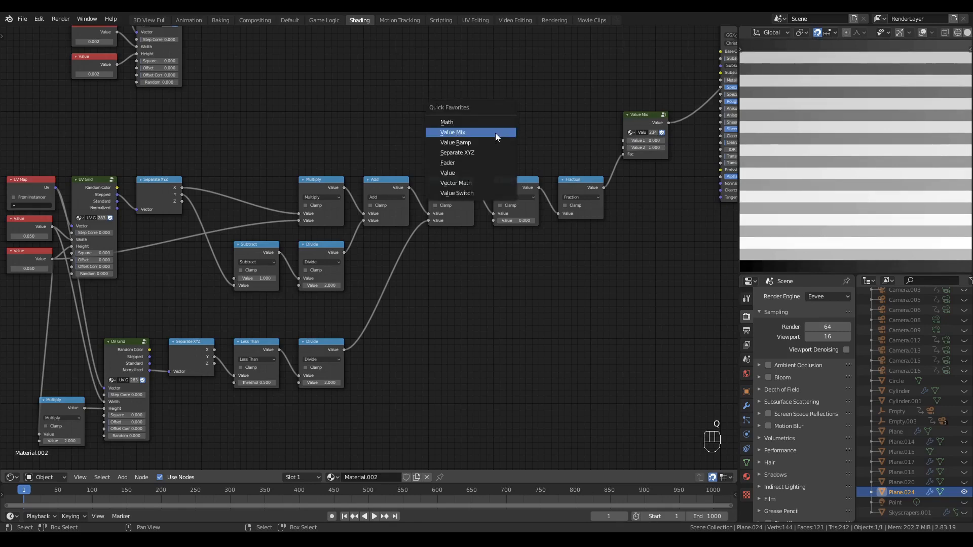
left_click(481, 162)
left_click(494, 109)
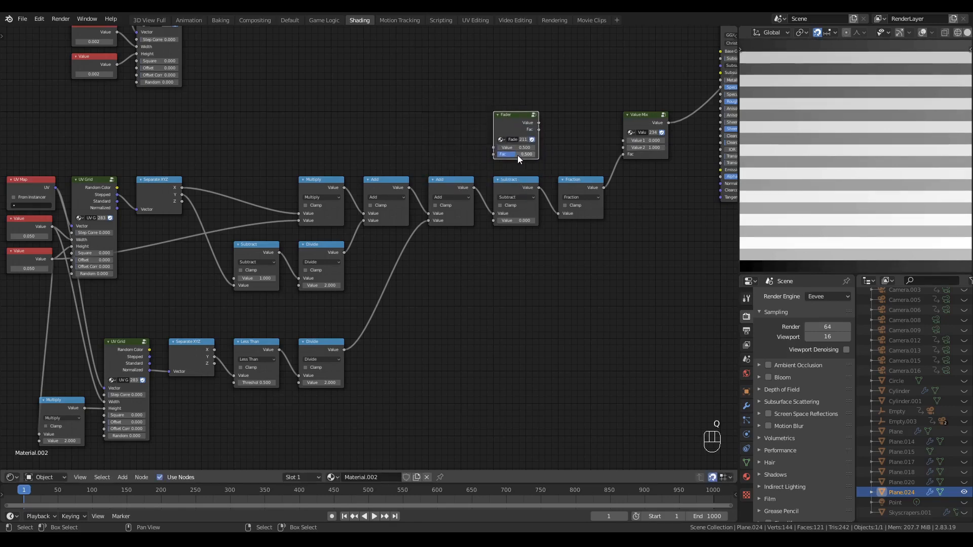
key("ctrl+z")
Add a Subtract Math node beside the Fader with first value 1, and connect the Fader's Fac output to its second value
key("q")
left_click(545, 98)
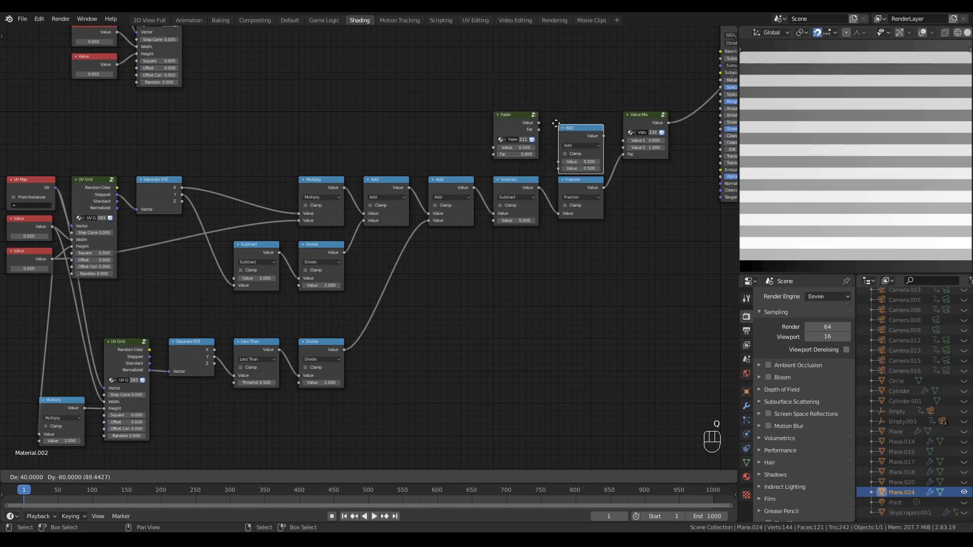
left_click(542, 126)
left_click_drag(539, 130, 557, 156)
scroll(564, 152, "up", 5, "ctrl")
scroll(579, 132, "down", 1, "ctrl")
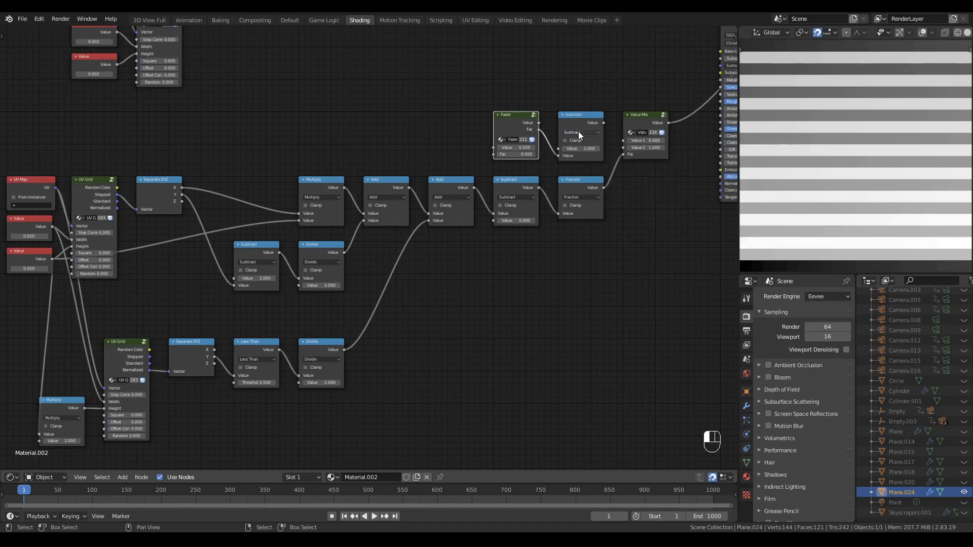
Connect the upper Subtract node's output to Value Mix's Value 1, and set the Fader's Fac to 0.5
left_click_drag(603, 123, 623, 142)
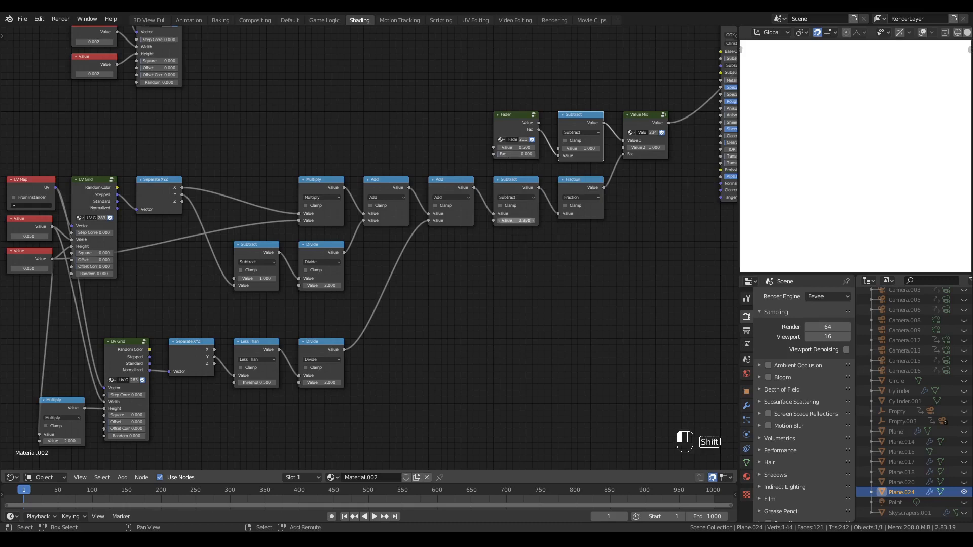
left_click_drag(512, 154, 537, 154)
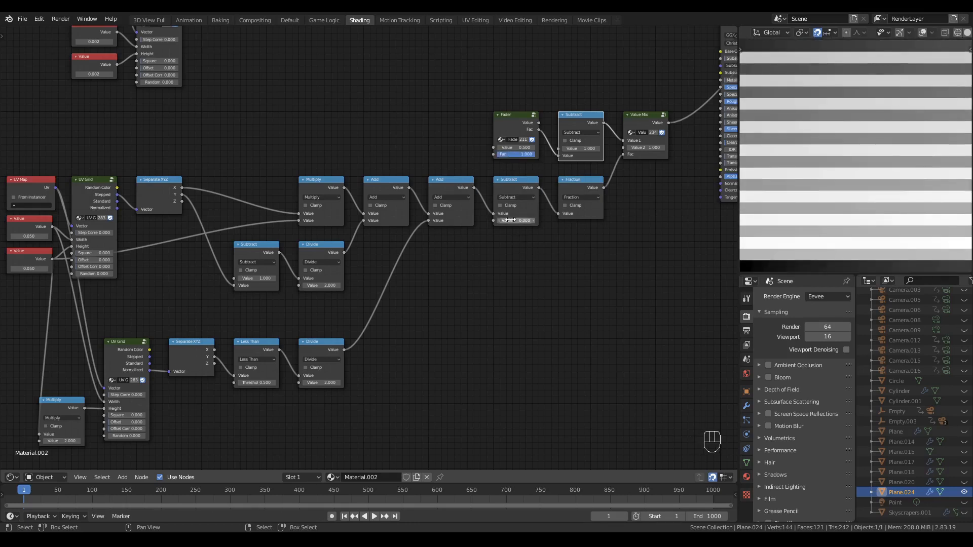
left_click_drag(528, 158, 509, 159, "ctrl")
left_click_drag(524, 220, 524, 220, "shift")
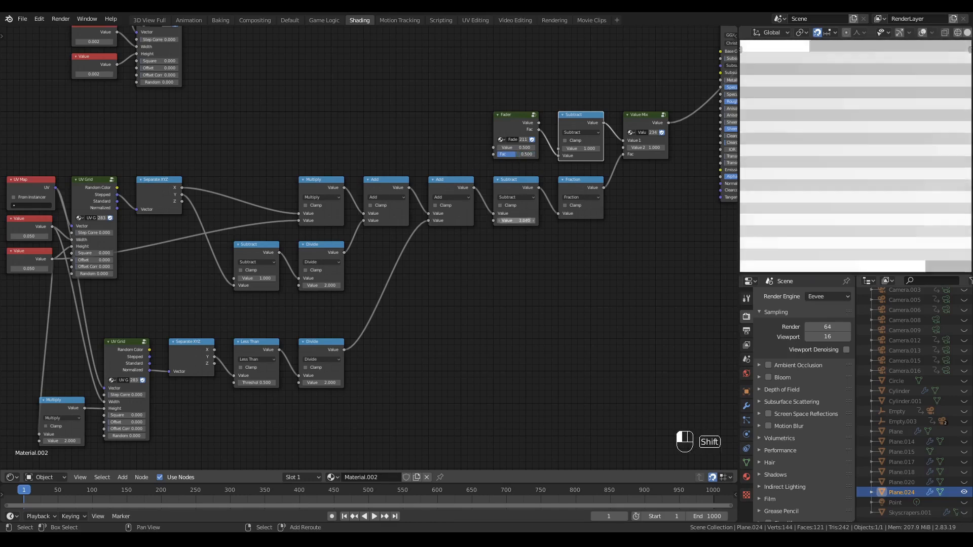
Move the UV Map and two Value nodes feeding the scan-line setup farther away from the UV Grid nodes
scroll(516, 255, "down", 2)
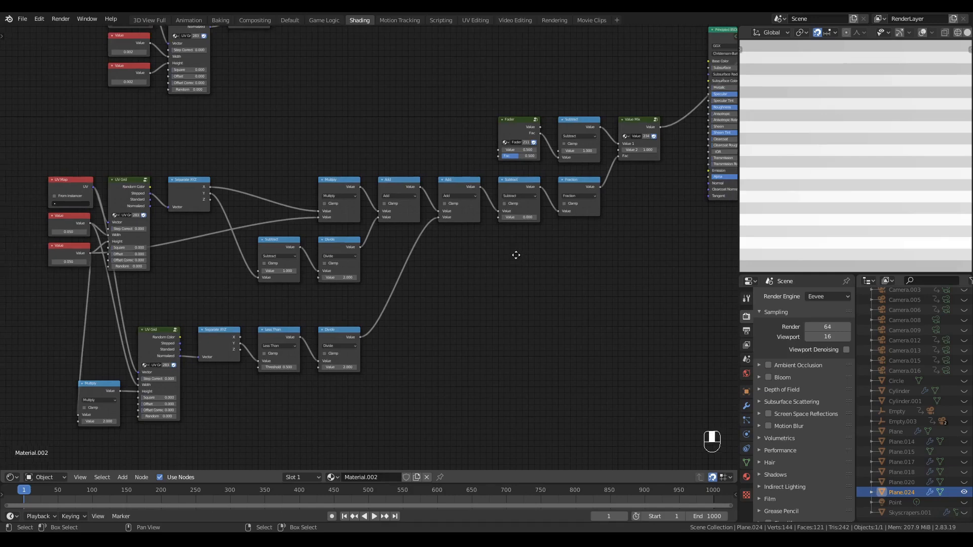
middle_click_drag(280, 258, 394, 250)
left_click_drag(139, 157, 173, 256)
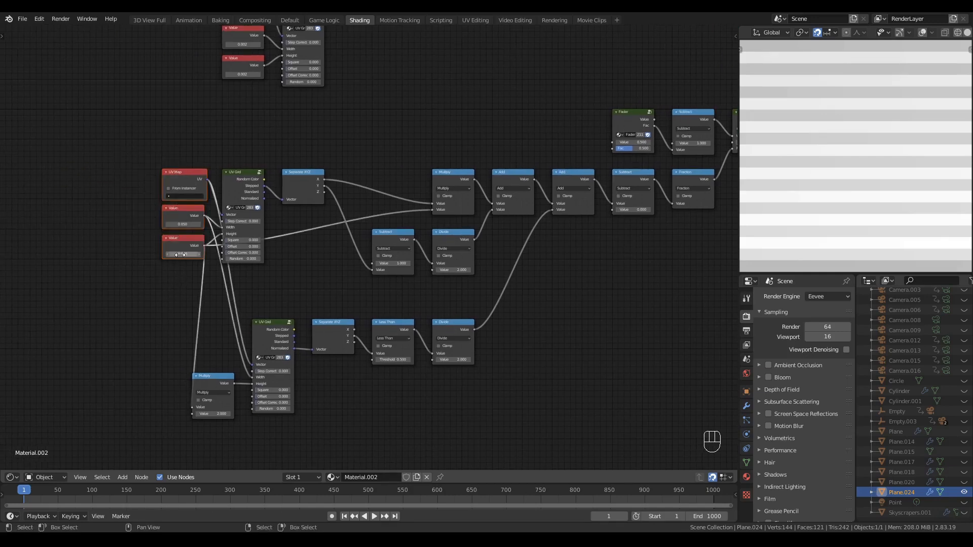
key("g")
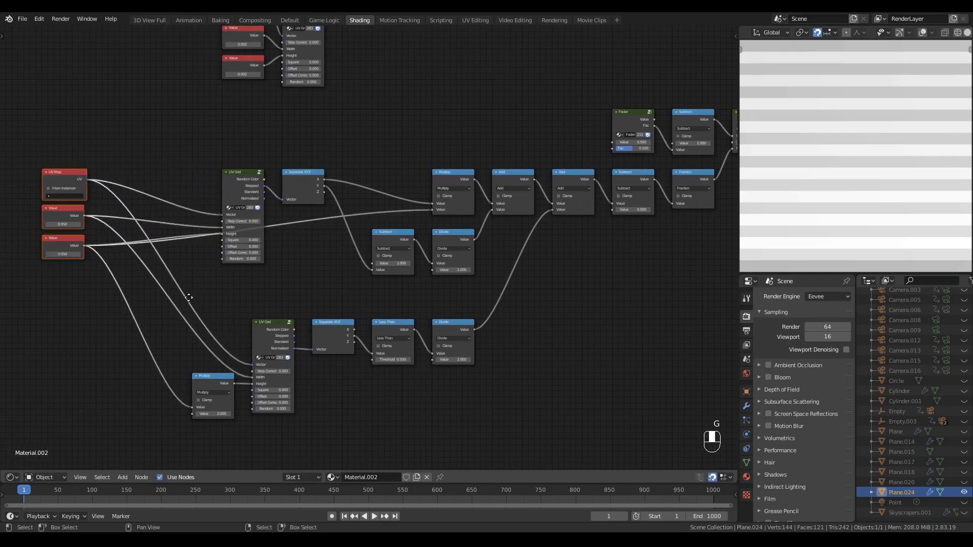
Insert reroutes on the UV Map and two Value links, and stack them in line with their source nodes
middle_click_drag(189, 298, 145, 288)
scroll(131, 293, "down", 1)
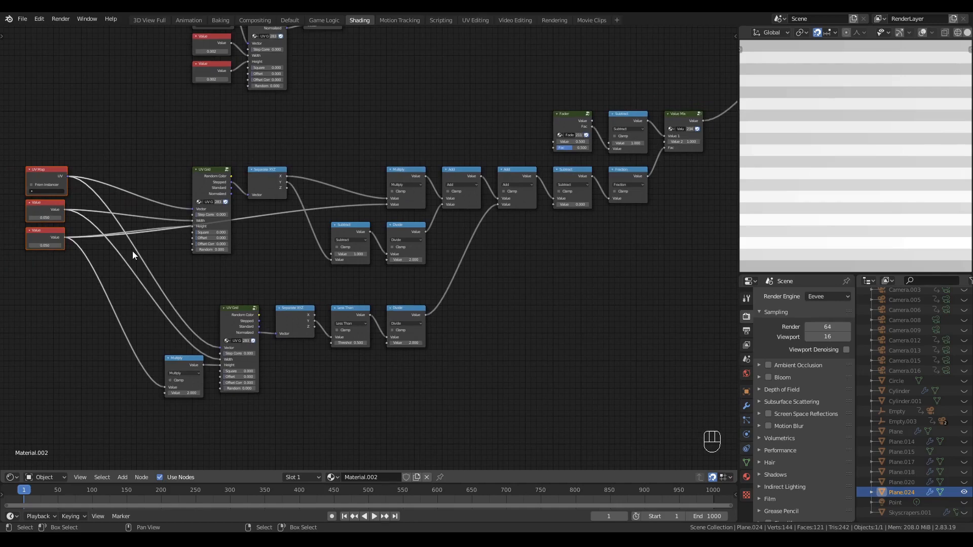
scroll(130, 252, "up", 1)
middle_click_drag(129, 252, 236, 255)
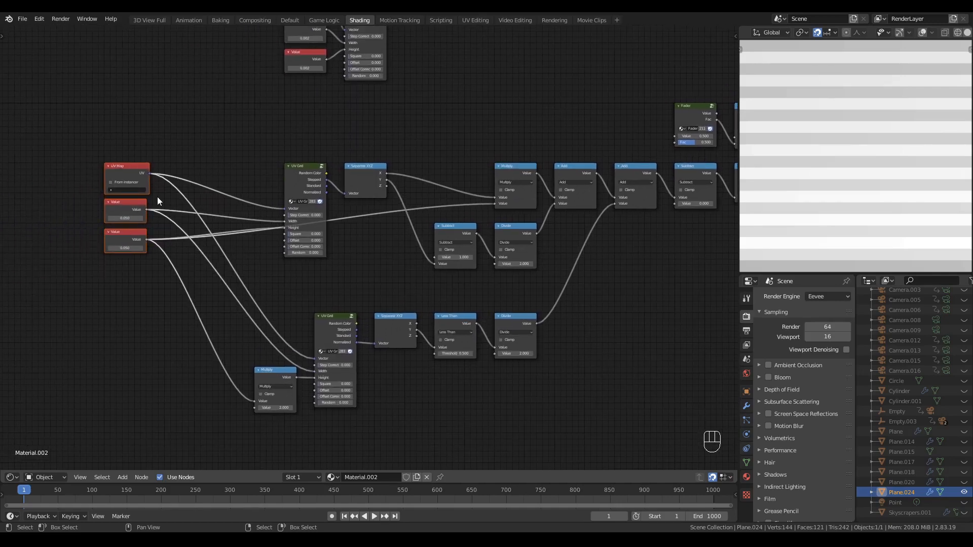
mouse_move(244, 158)
right_mouse_down("shift")
mouse_move(168, 217)
mouse_move(171, 300)
right_mouse_up("shift")
key("g")
left_click(187, 227)
key("g")
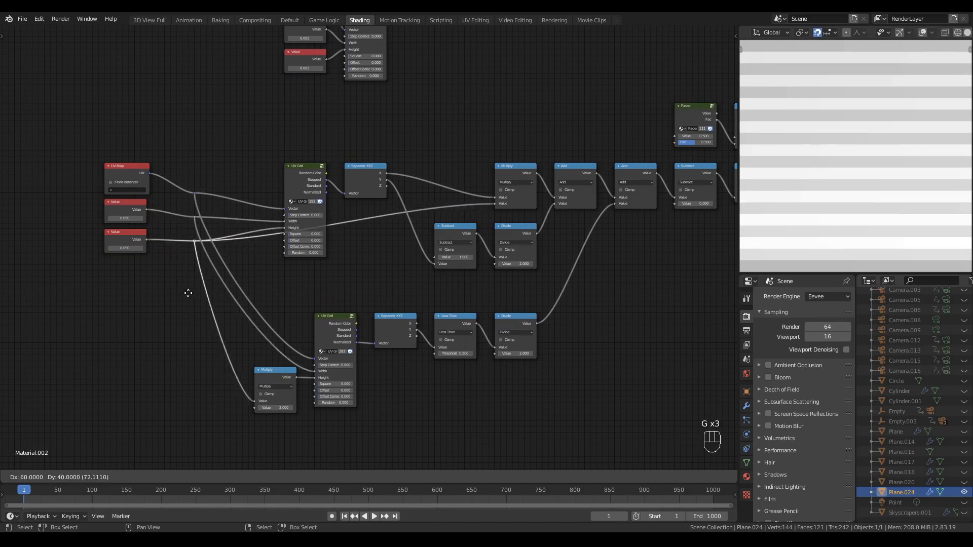
left_click(188, 293)
Group the reroutes and all scan-line nodes up to Value Mix, leaving out the UV Map and Value inputs
middle_click_drag(345, 264, 273, 252)
scroll(260, 261, "down", 1)
left_click_drag(129, 147, 649, 421)
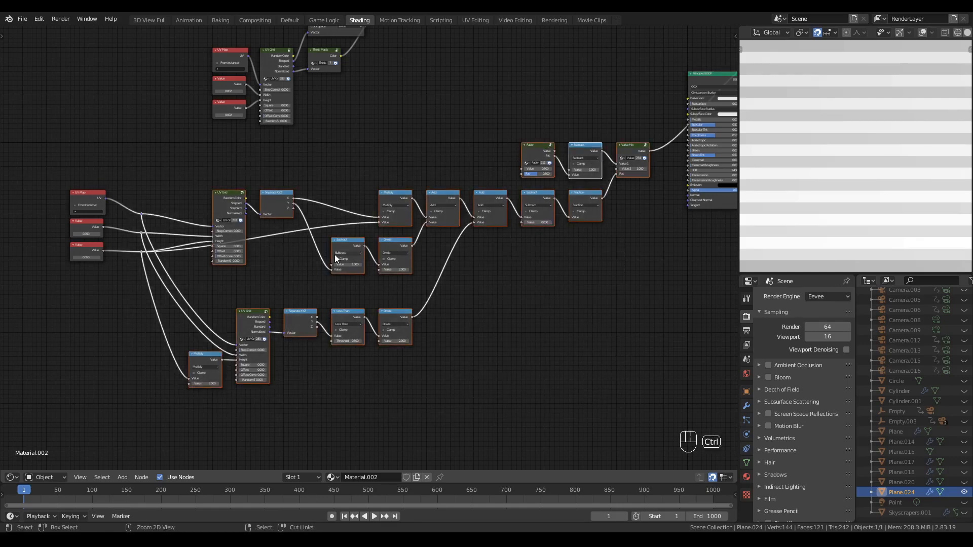
key("ctrl+g")
Reposition all the nodes inside the new group toward the centre of the workspace
scroll(334, 251, "down", 2)
key("g")
left_click(425, 251)
key("g")
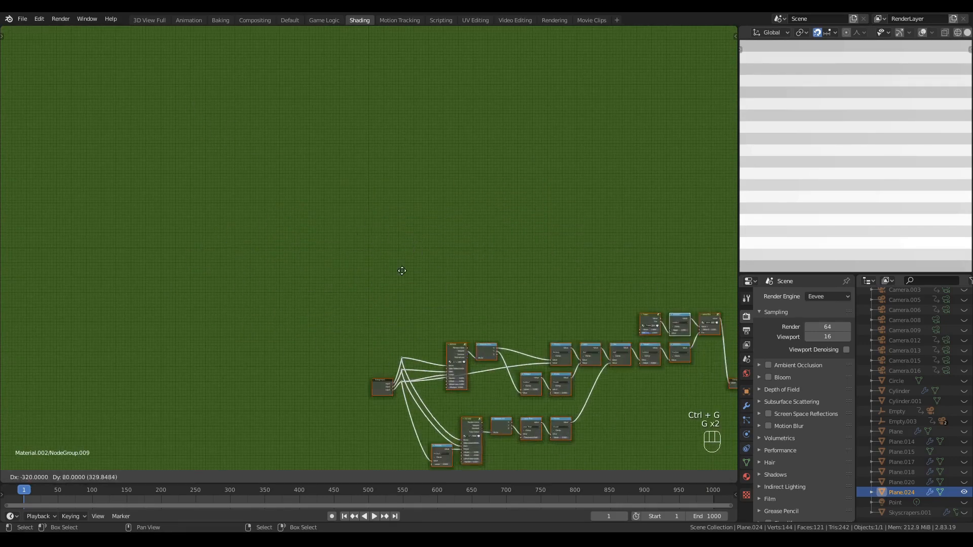
left_click(254, 148)
scroll(254, 148, "up", 3)
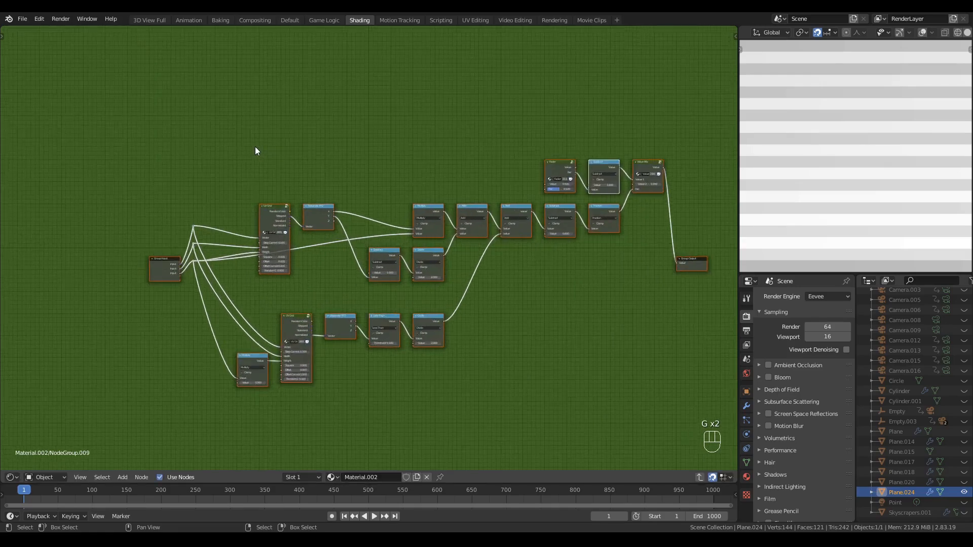
Move the Group Input node clear of the three reroutes, and dissolve the reroutes while keeping their links
left_click(230, 131)
left_click_drag(142, 261, 113, 236)
left_click(113, 237)
left_click_drag(152, 185, 204, 310)
key("ctrl+x")
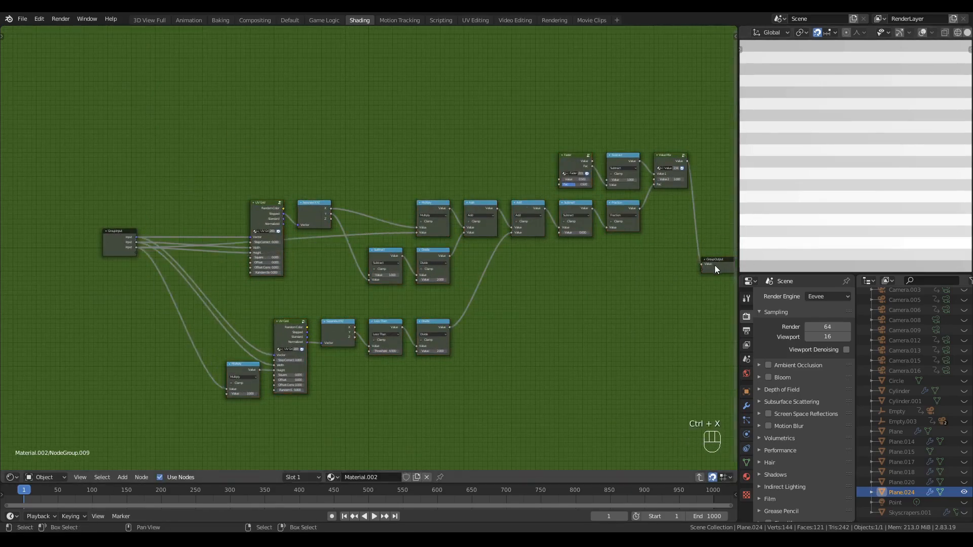
Place the Group Output beside Value Mix and line up the Group Input with the upper UV Grid row
left_click_drag(715, 266, 715, 161)
scroll(173, 202, "up", 2)
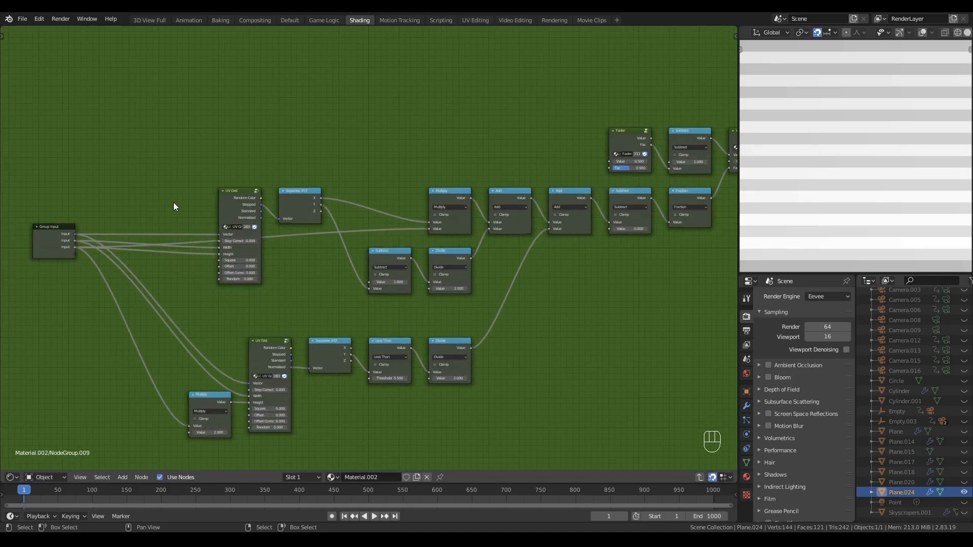
left_click(45, 238)
left_click_drag(46, 238, 89, 205)
scroll(92, 208, "up", 1)
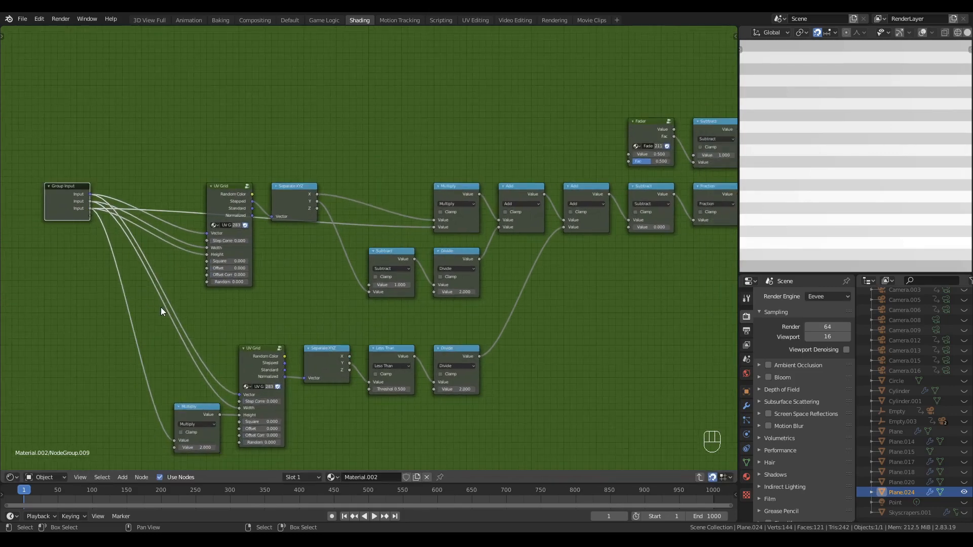
Shift the lower UV Grid row, from its Multiply to its Divide node, so the UV Grid sits under the upper one
middle_click_drag(159, 310, 200, 247)
left_click_drag(154, 283, 507, 351)
left_click_drag(311, 344, 279, 344)
key("alt+a")
Rename the three group inputs as Vector, Width and Height
key("n")
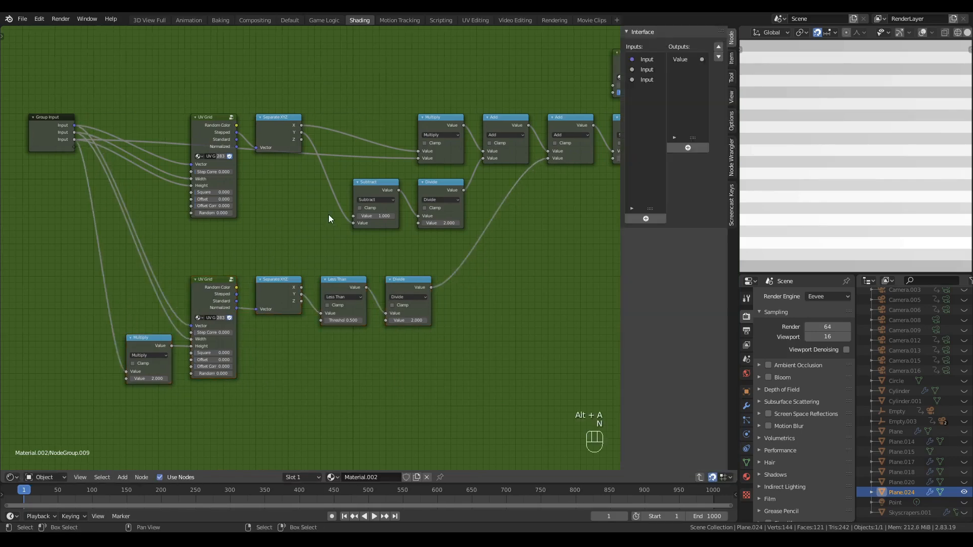
left_click(641, 59)
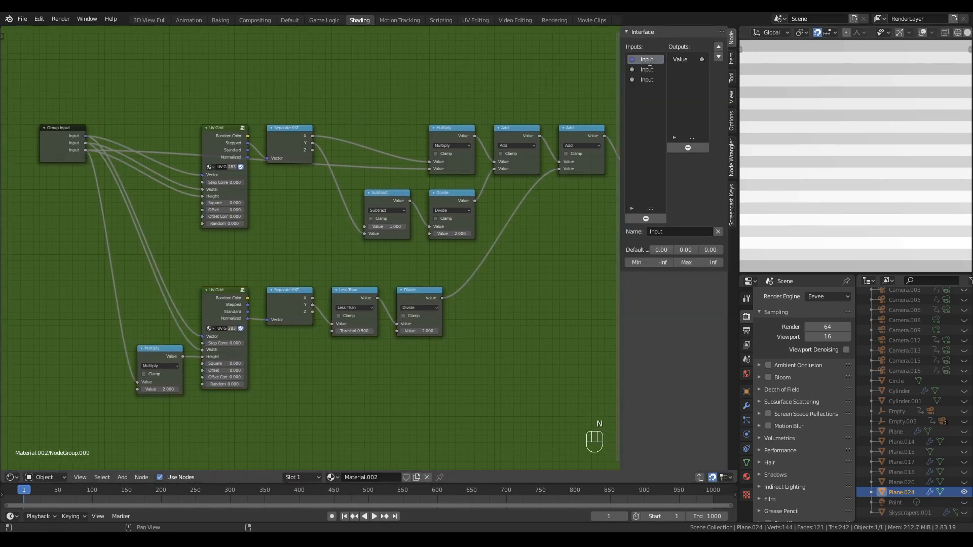
double_click(649, 60)
type("V")
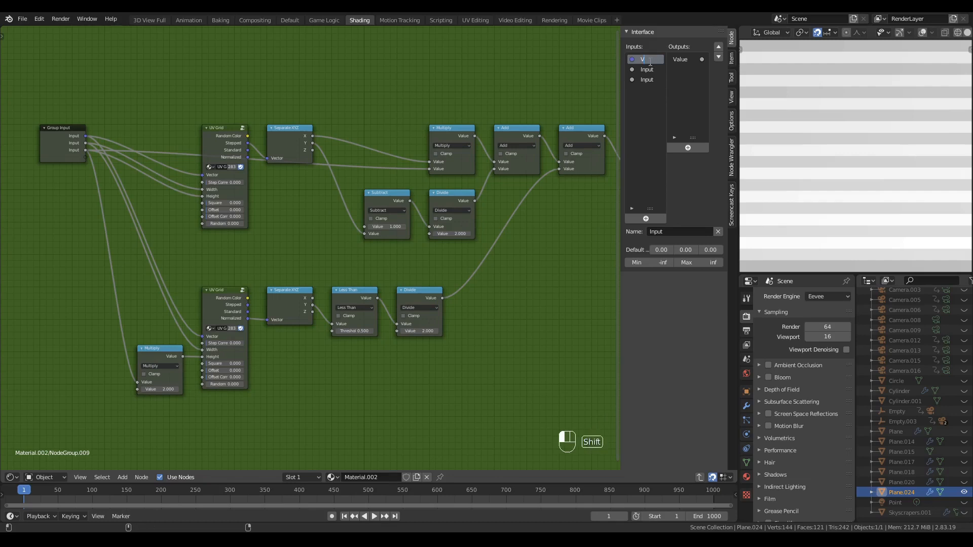
type("ector")
key("Tab")
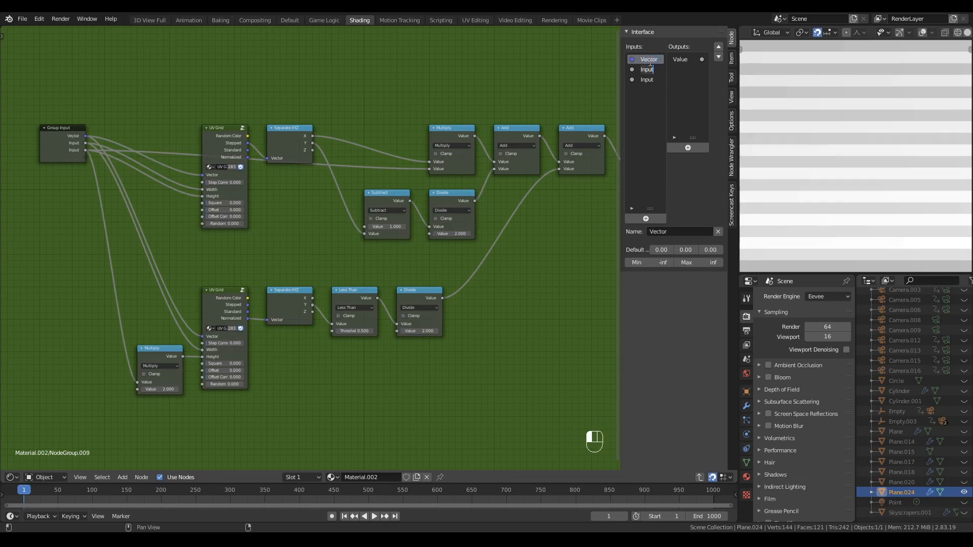
type("Width")
key("Tab")
type("Height")
key("Return")
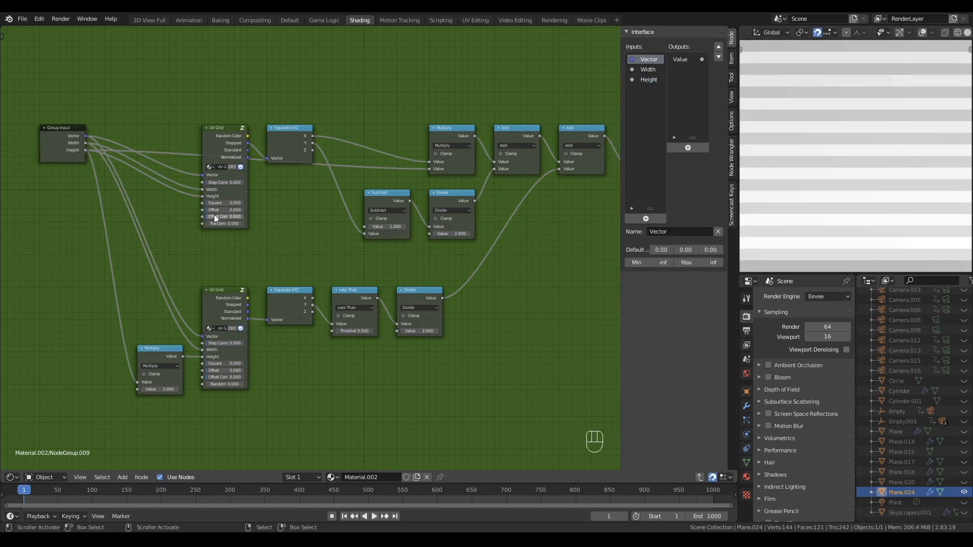
Set the upper UV Grid's Offset Corr to 1, expose its Offset as a group input, and leave the group
left_click_drag(221, 216, 261, 216)
left_click_drag(201, 209, 85, 157)
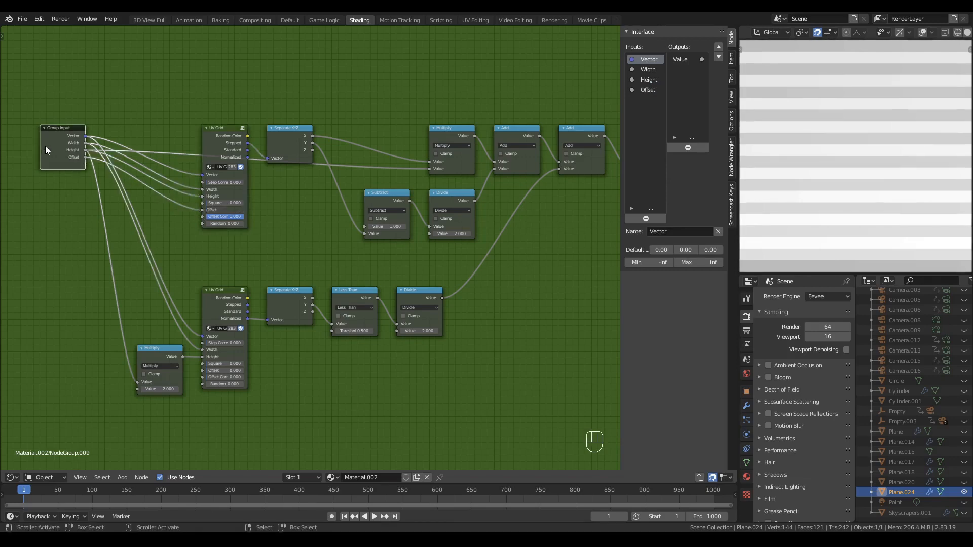
key("ctrl+Tab")
Preview the image and Thirds Mask Multiply node, and switch the preview back to the scan-line group
scroll(272, 230, "up", 3)
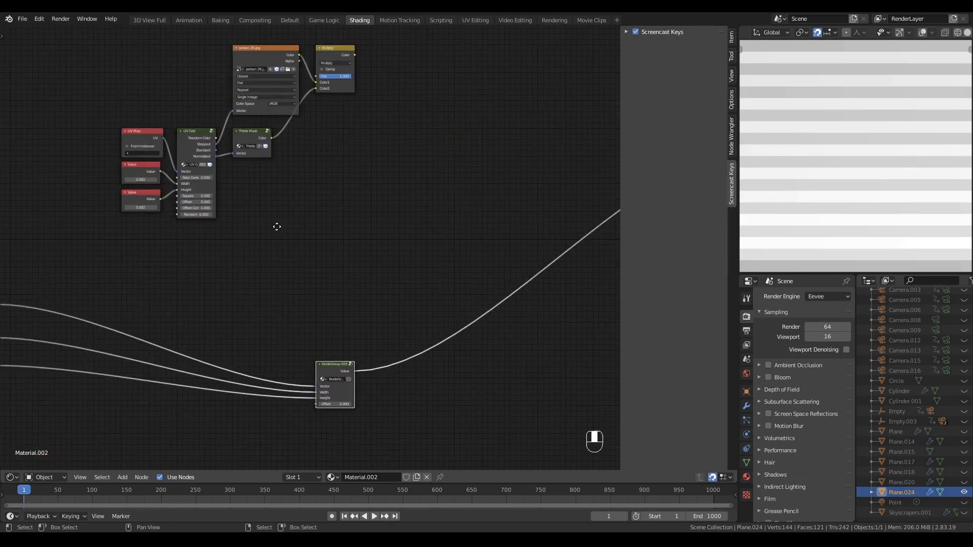
middle_click_drag(276, 227, 294, 237)
left_click(350, 60, "ctrl+shift")
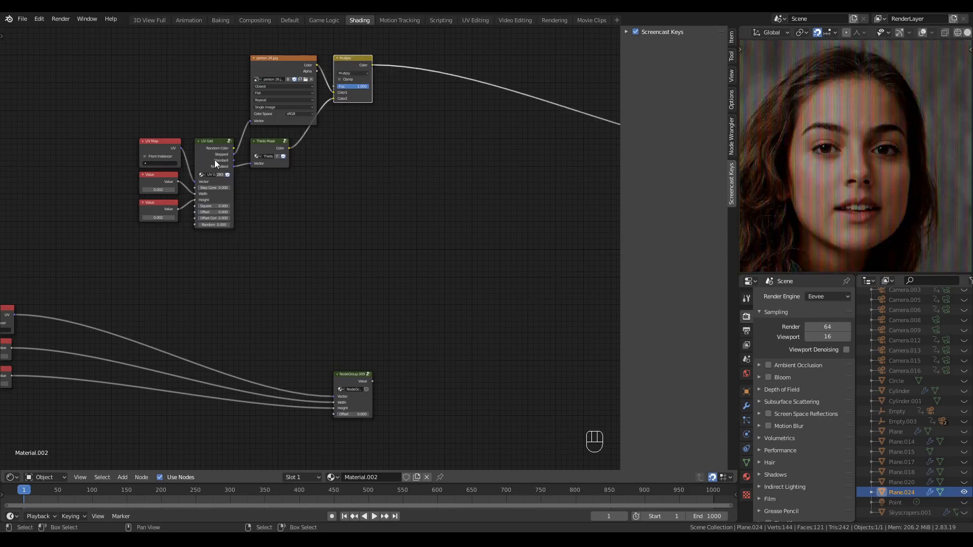
left_click(347, 375, "ctrl+shift")
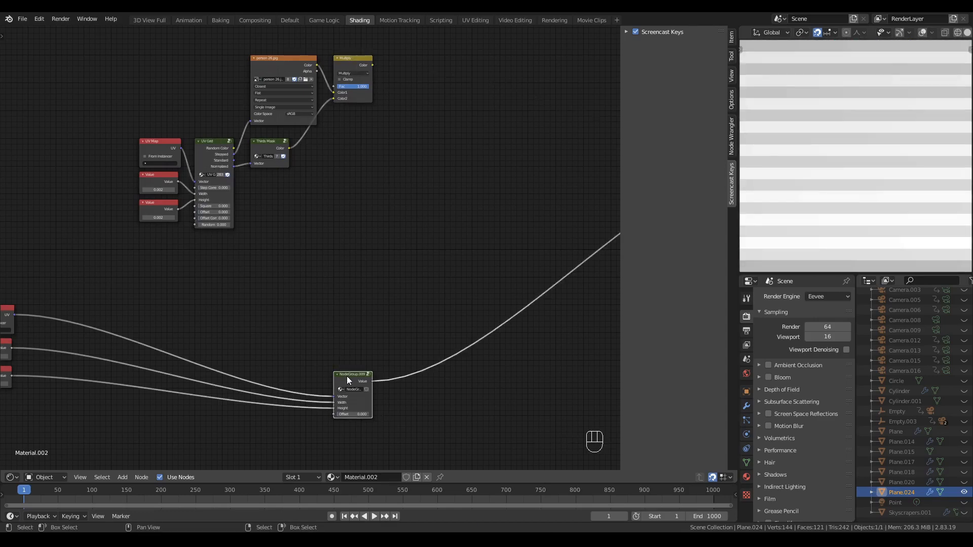
left_click_drag(347, 376, 350, 364)
Set the Fader's Fac to 1 inside the scan-line group, and test sliding the Subtract value before Fraction
key("Tab")
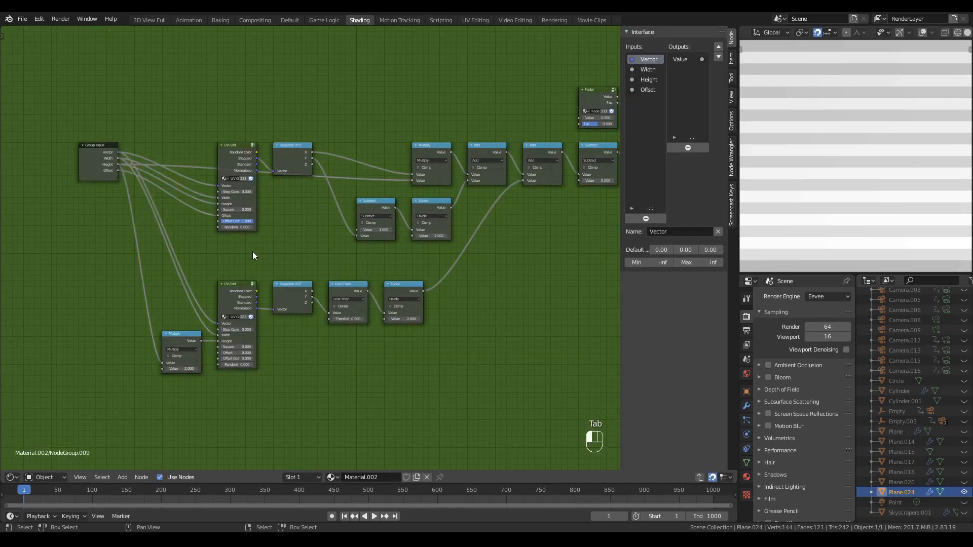
left_click(73, 154)
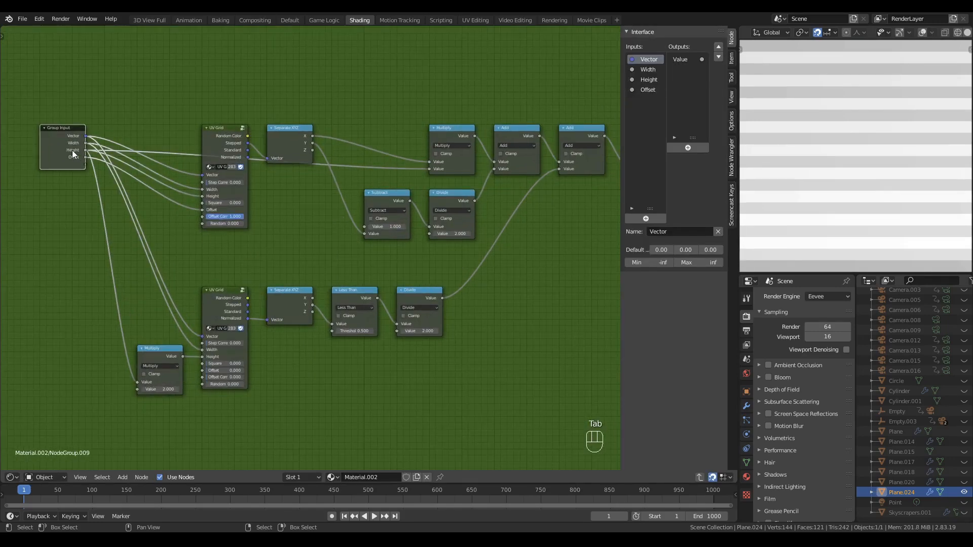
left_click(88, 233)
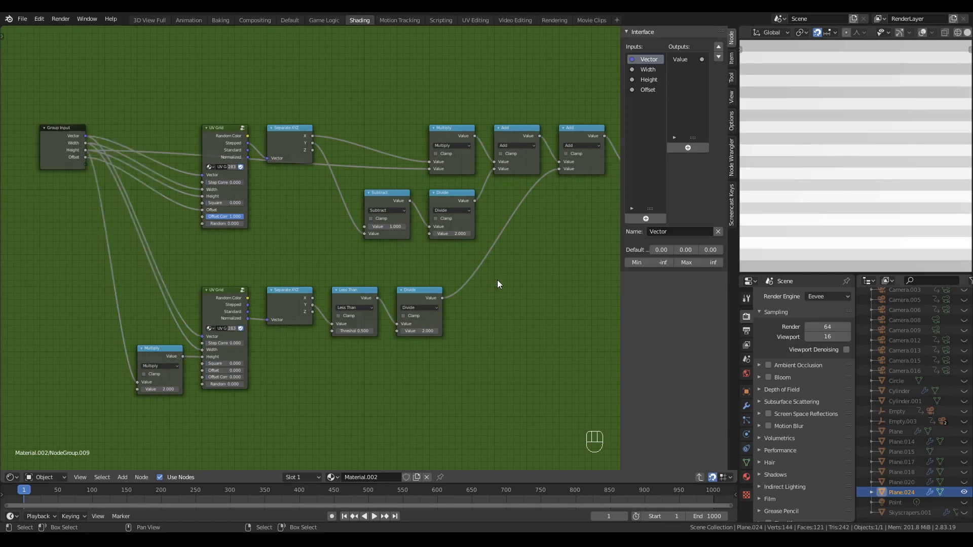
middle_click_drag(497, 284, 371, 269)
middle_click_drag(452, 295, 348, 318)
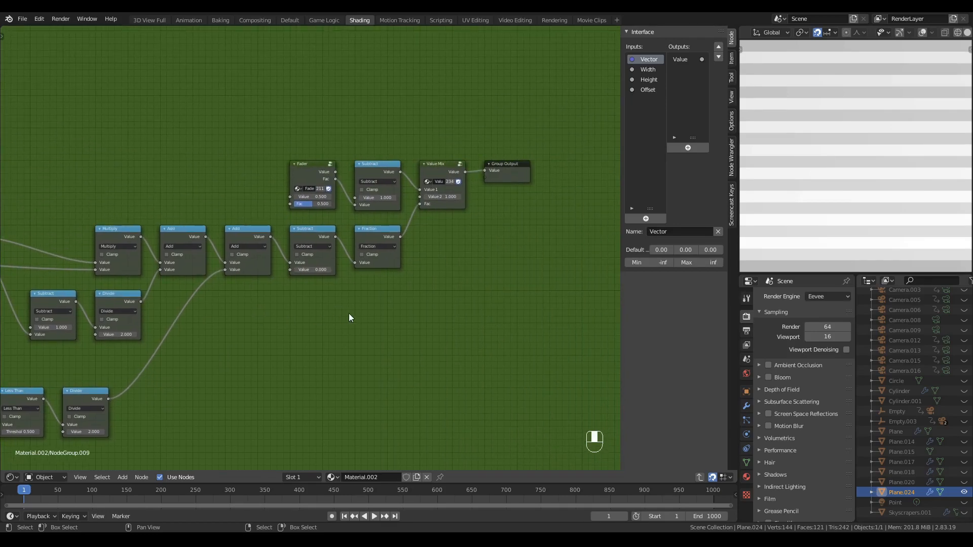
left_click_drag(308, 205, 334, 205)
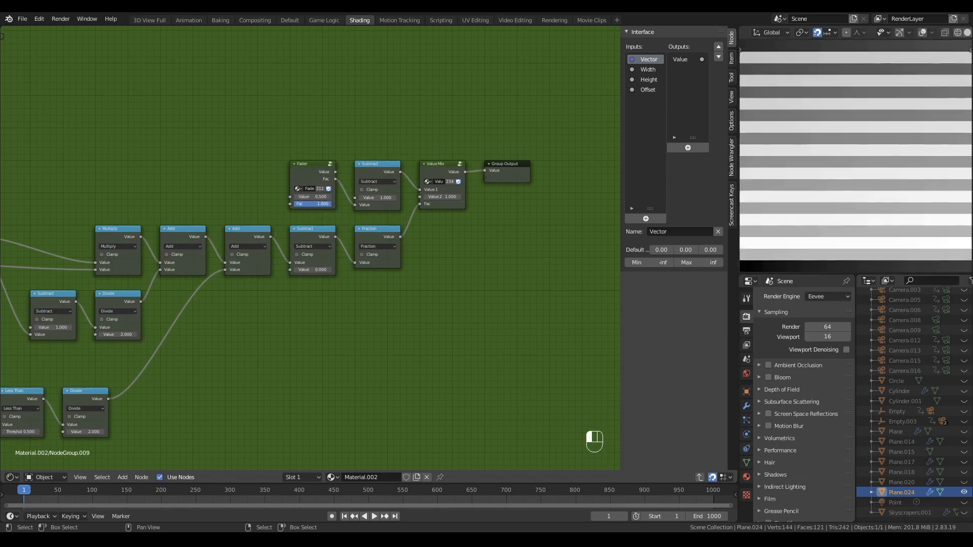
middle_click_drag(317, 278, 436, 237)
left_click_drag(429, 229, 468, 229)
right_click(430, 229)
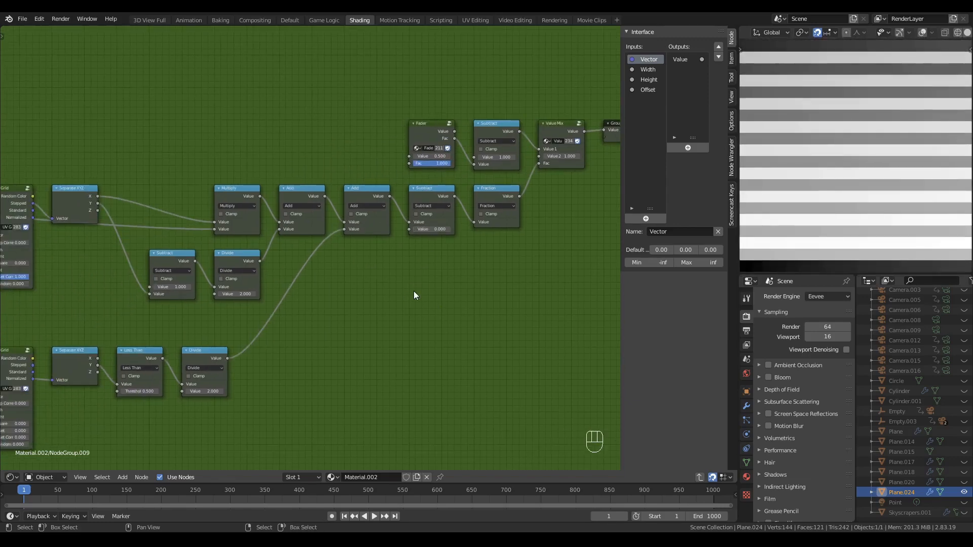
Add a second Group Input node below the Add node that precedes the Subtract and Fraction nodes
key("q")
key("shift+a")
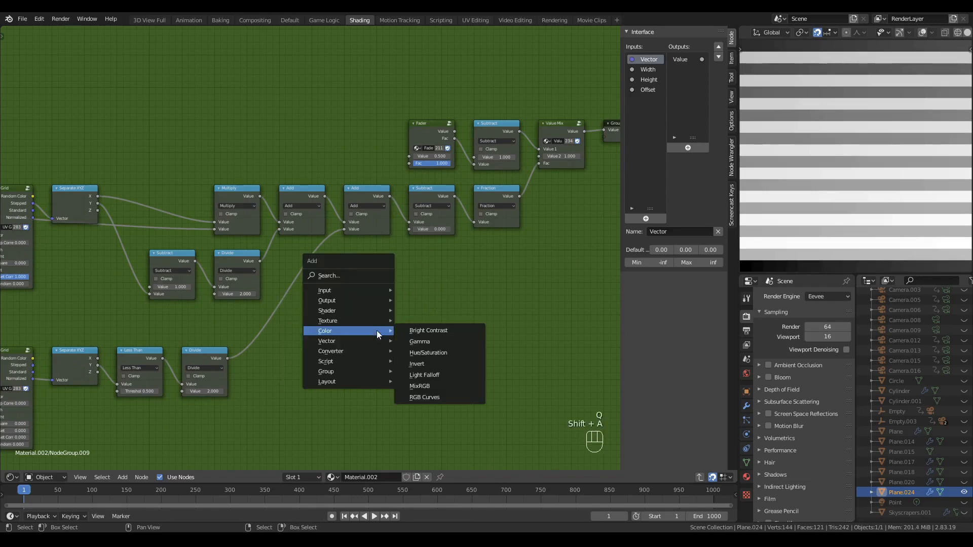
mouse_move(360, 289)
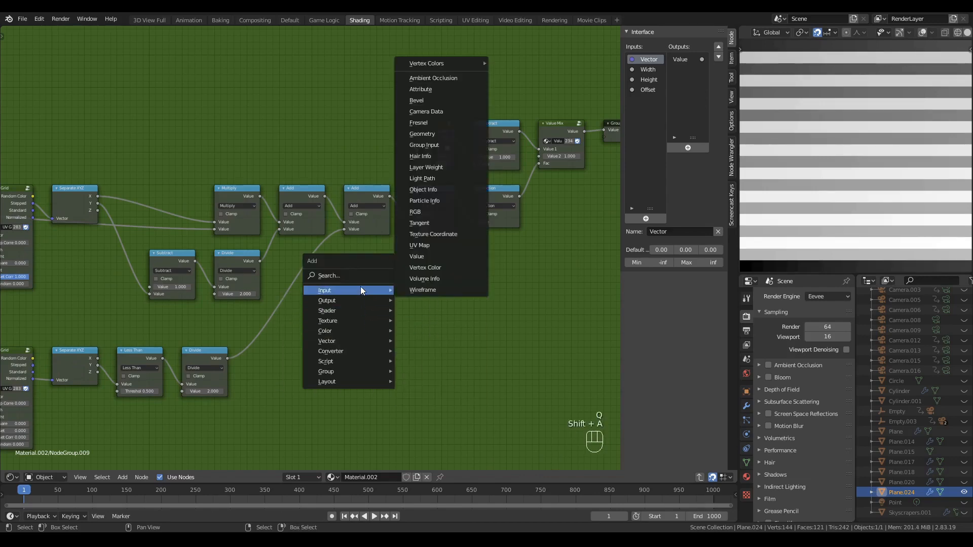
left_click(445, 145)
left_click(407, 267)
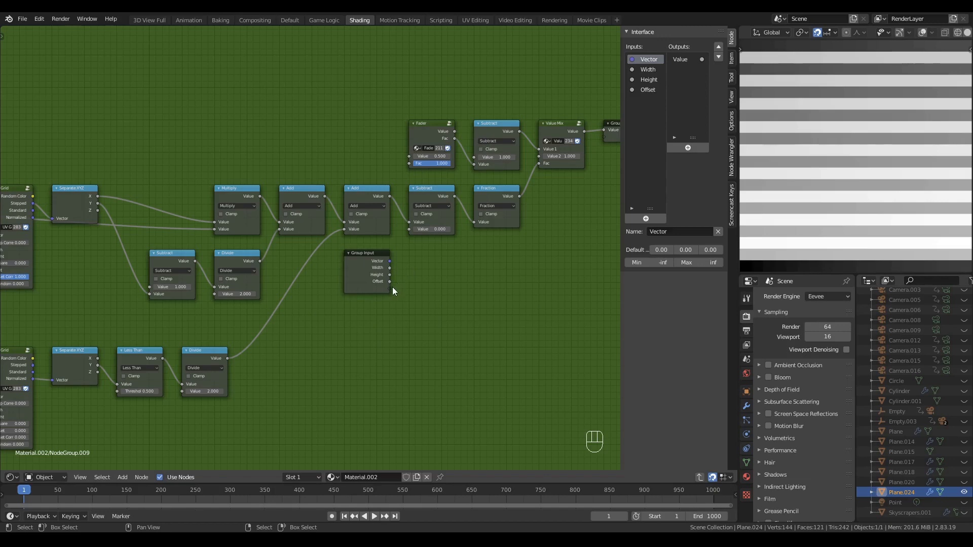
Expose the second value of the Subtract before Fraction as a new group input named Time
left_click_drag(389, 289, 408, 229)
double_click(649, 99)
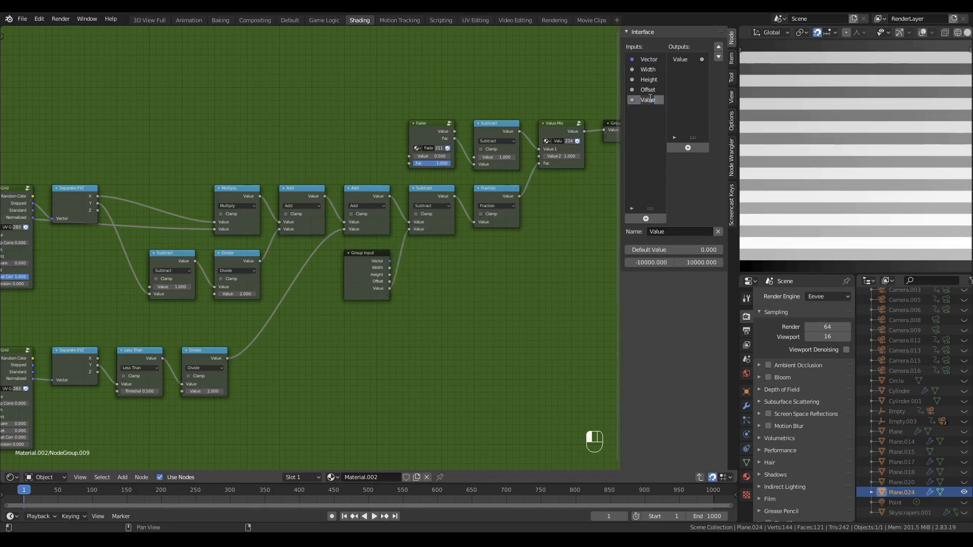
type("Time")
key("Return")
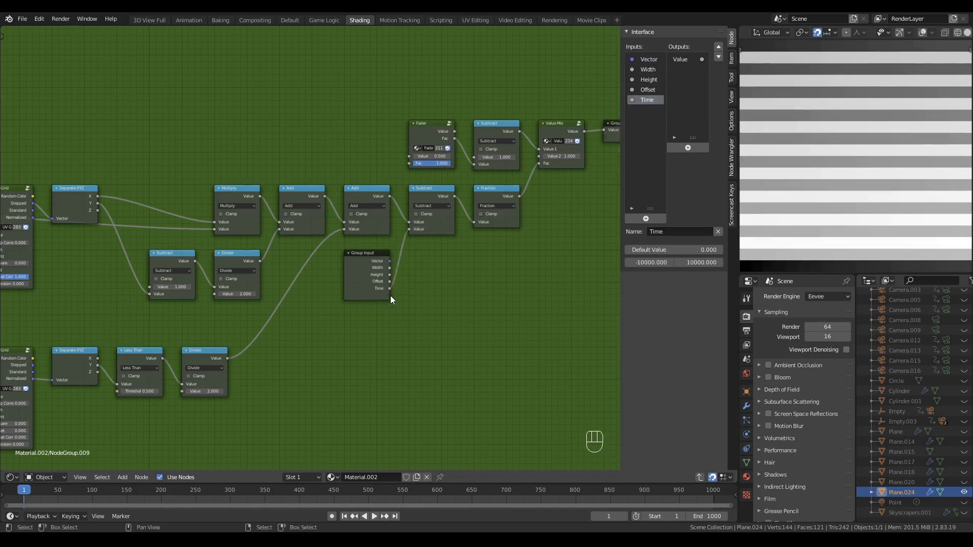
Duplicate the Group Input node beside the Fader and expose the Fader's Fac as a group input named Intensity
key("shift+d")
left_click(374, 137)
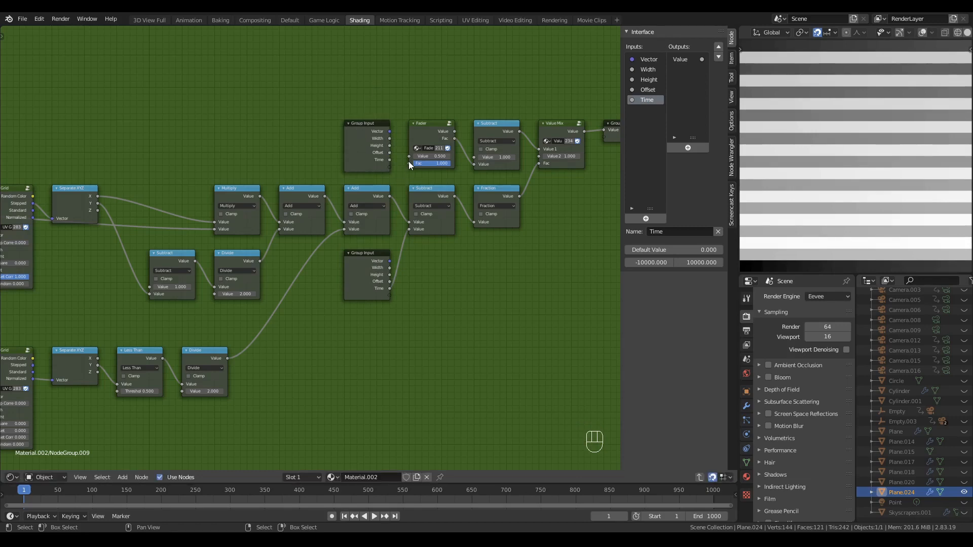
left_click_drag(408, 163, 389, 167)
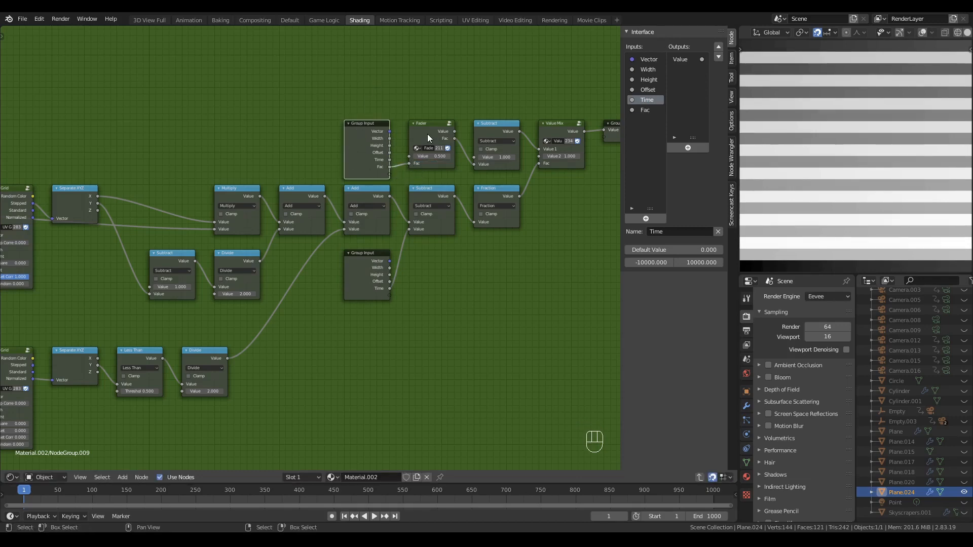
double_click(642, 110)
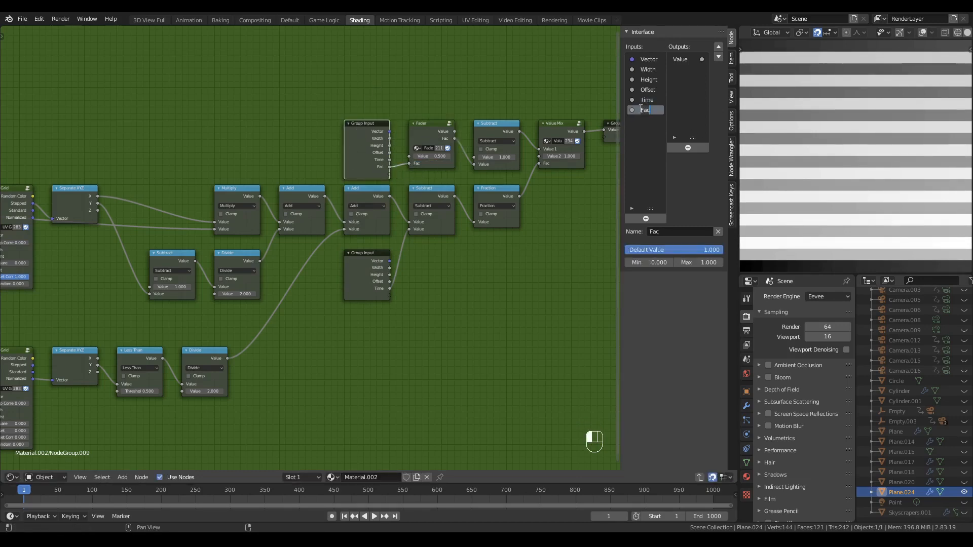
type("Intensity")
key("Return")
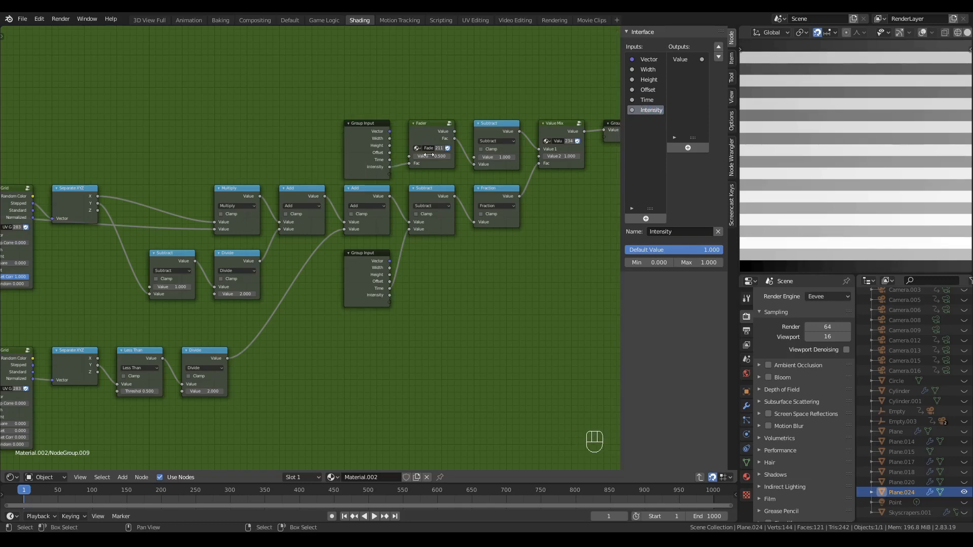
Remove the Fader while keeping its link, move the Group Input next to the Subtract node, and leave the group
left_click(430, 128)
key("ctrl+x")
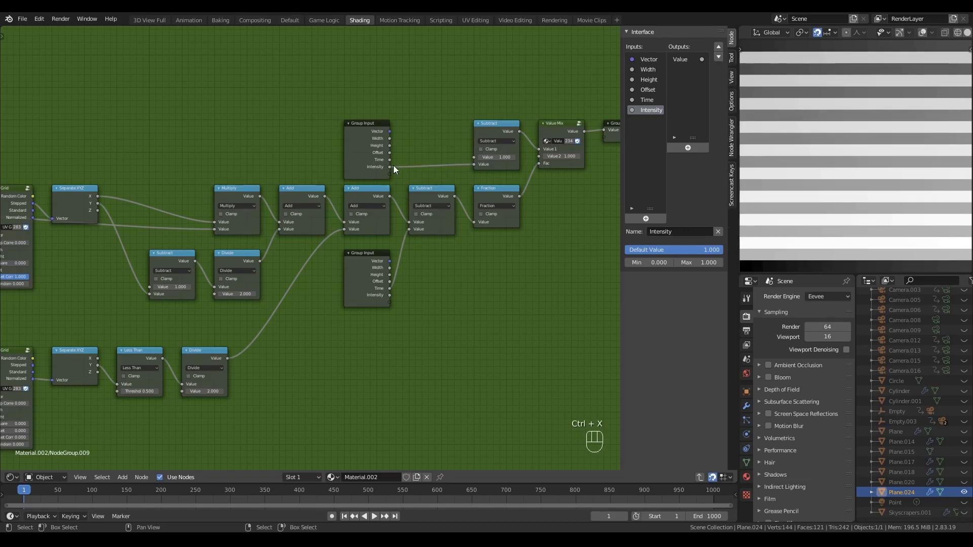
left_click_drag(381, 147, 445, 147)
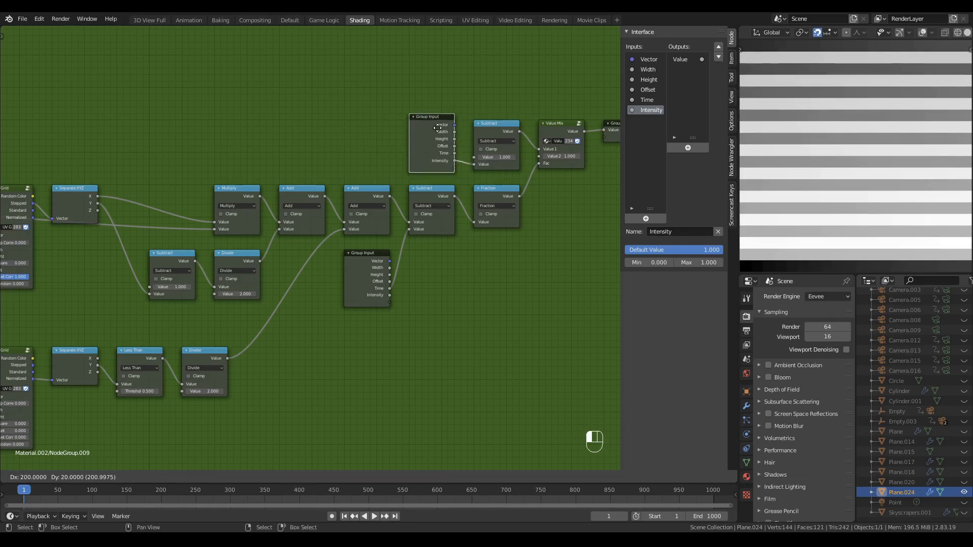
key("ctrl+Tab")
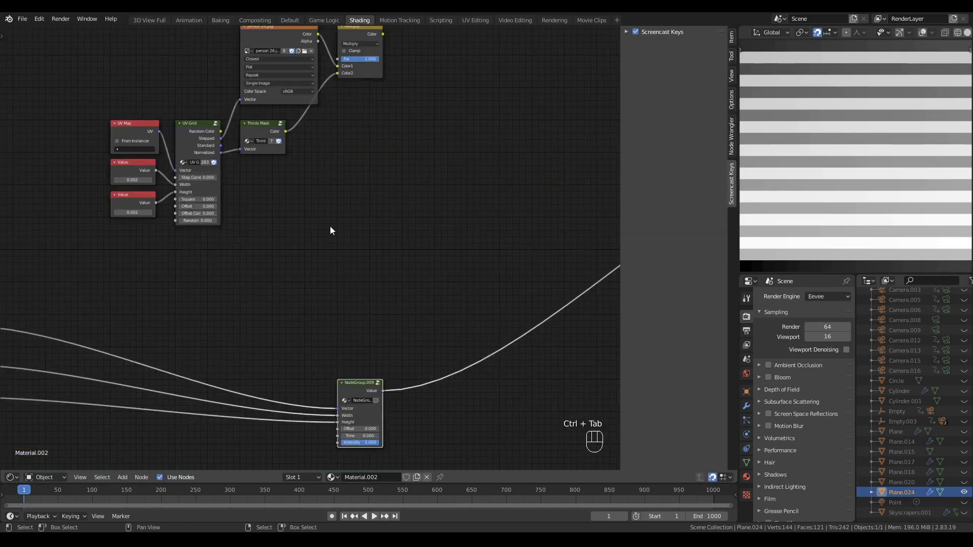
Rename the scan-line node group as CRT Refresh
scroll(330, 231, "up", 2)
left_click_drag(531, 305, 199, 245)
scroll(199, 245, "up", 2)
middle_click_drag(288, 247, 426, 248)
scroll(426, 248, "up", 1)
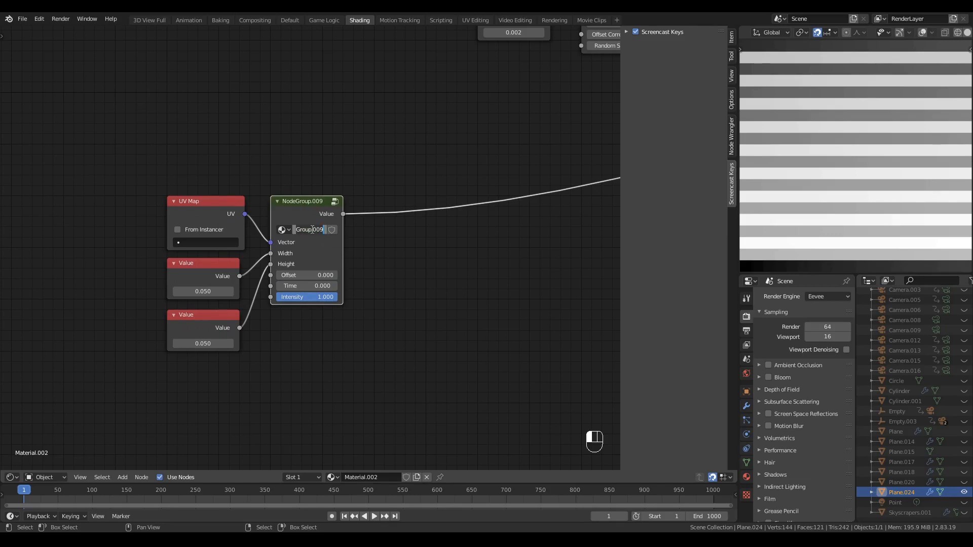
type("CRT")
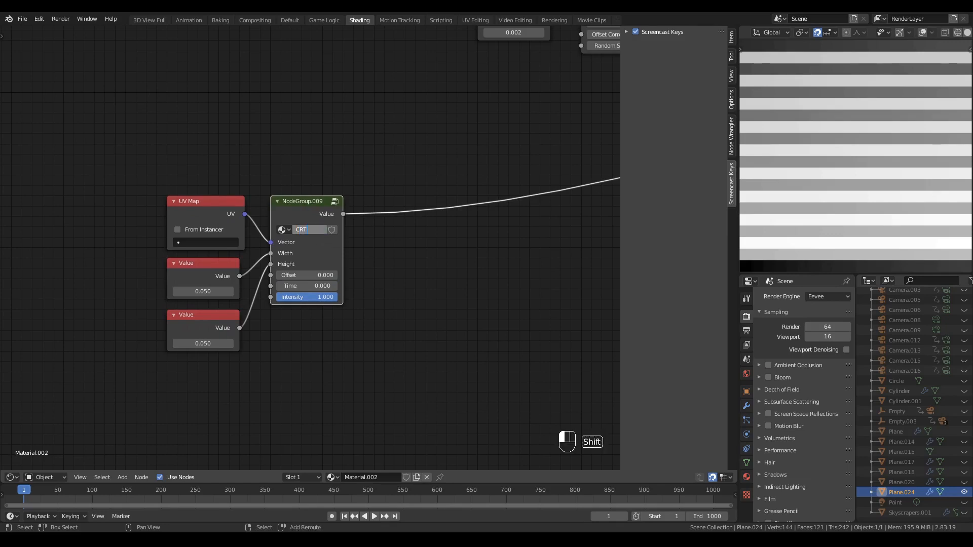
type(" Refresh")
key("Return")
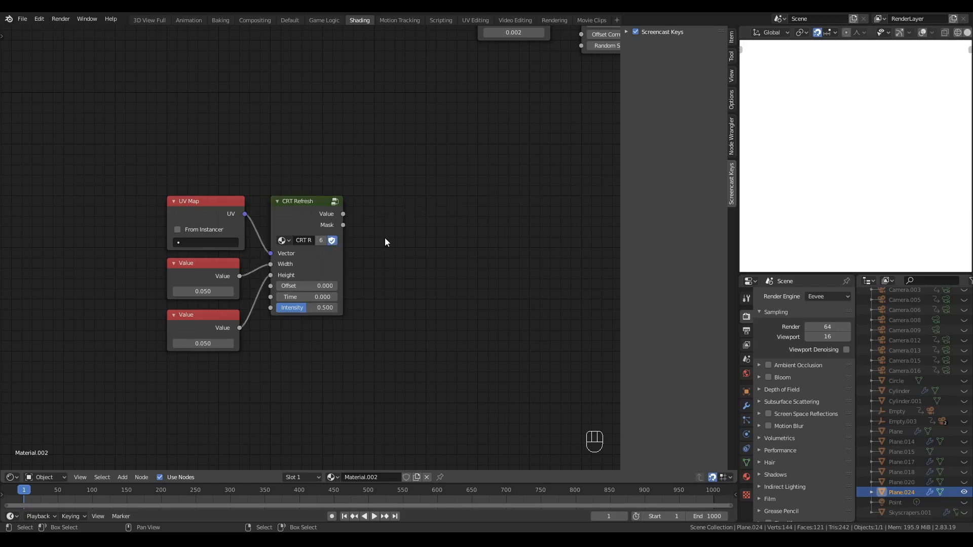
Move the CRT Refresh group with its UV Map and Value nodes directly below the UV Grid setup, and hide the sidebar
scroll(401, 232, "down", 5)
left_click_drag(72, 263, 202, 346)
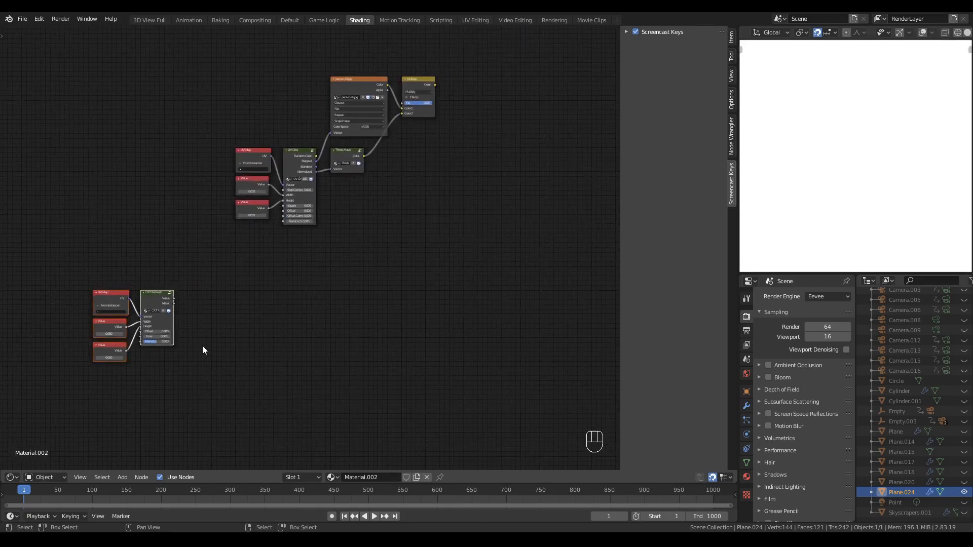
key("g")
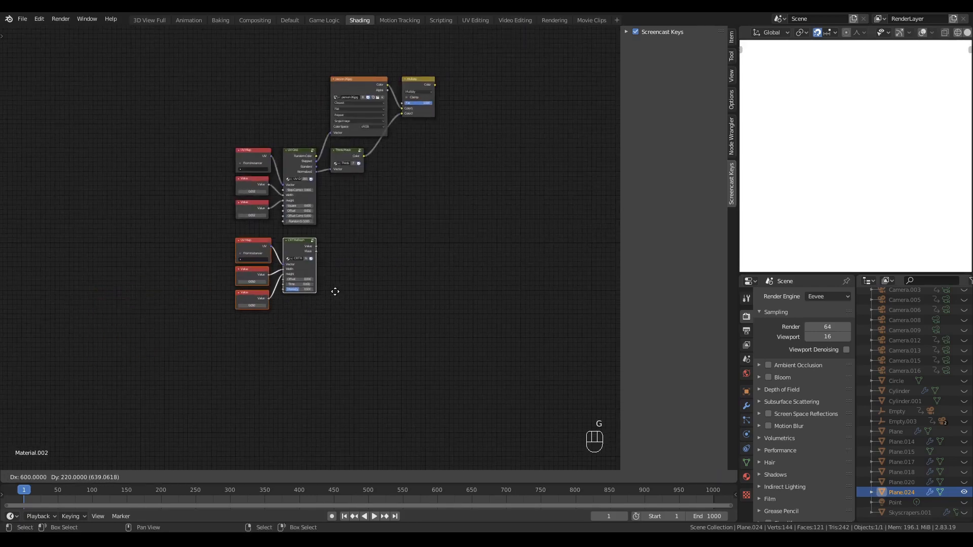
left_click(334, 274)
key("g")
left_click(328, 274)
scroll(411, 237, "up", 4)
middle_click_drag(412, 237, 330, 306)
left_click(370, 276)
key("n")
scroll(336, 275, "up", 2)
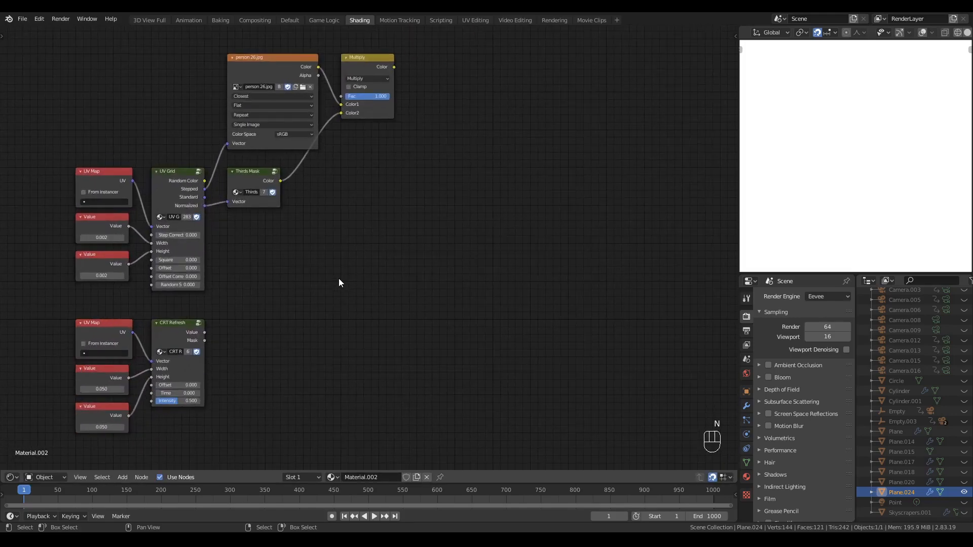
Preview the Multiply node that combines the image and Thirds Mask
left_click(366, 67, "ctrl+shift")
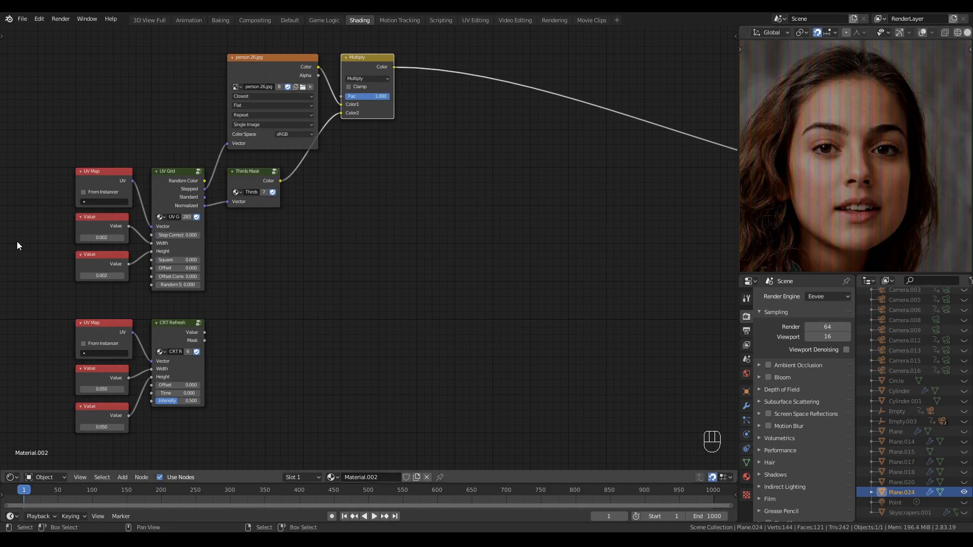
mouse_move(379, 265)
middle_mouse_down()
mouse_move(388, 239)
mouse_move(387, 276)
middle_mouse_up()
scroll(388, 239, "up", 1)
left_click(346, 302)
left_click(170, 337)
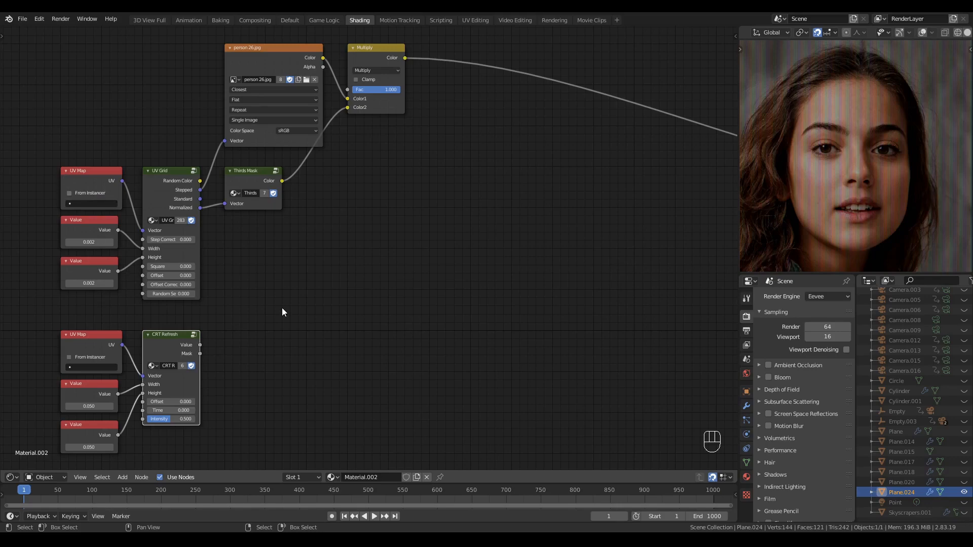
Feed CRT Refresh's Vector, Width and Height from the UV Grid's UV Map and 0.002 Value nodes, and delete its old input nodes
middle_click_drag(282, 311, 287, 283)
left_click_drag(127, 153, 147, 347)
left_click_drag(123, 202, 152, 355)
left_click_drag(123, 242, 150, 364)
left_click_drag(37, 304, 90, 411)
key("x")
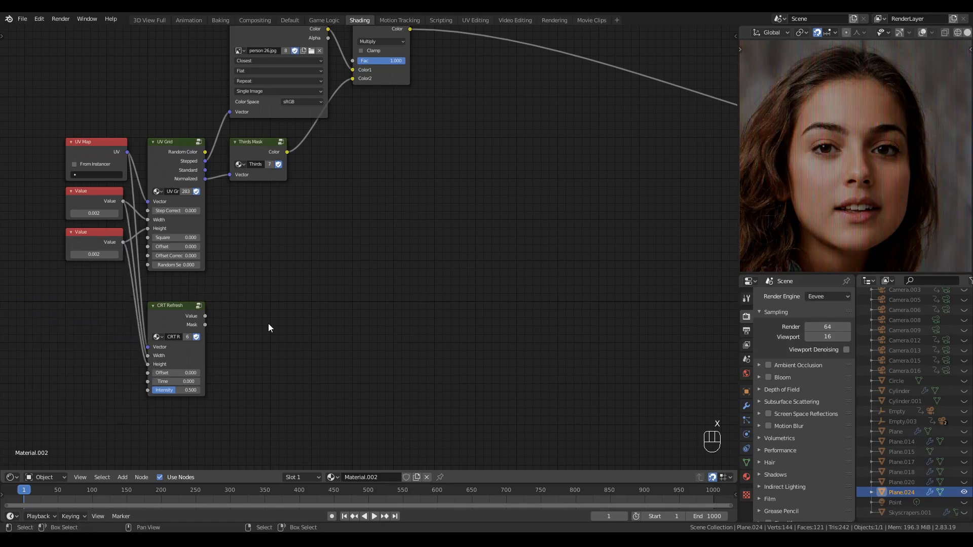
Insert a MixRGB node on the output link after the Multiply node
key("Home")
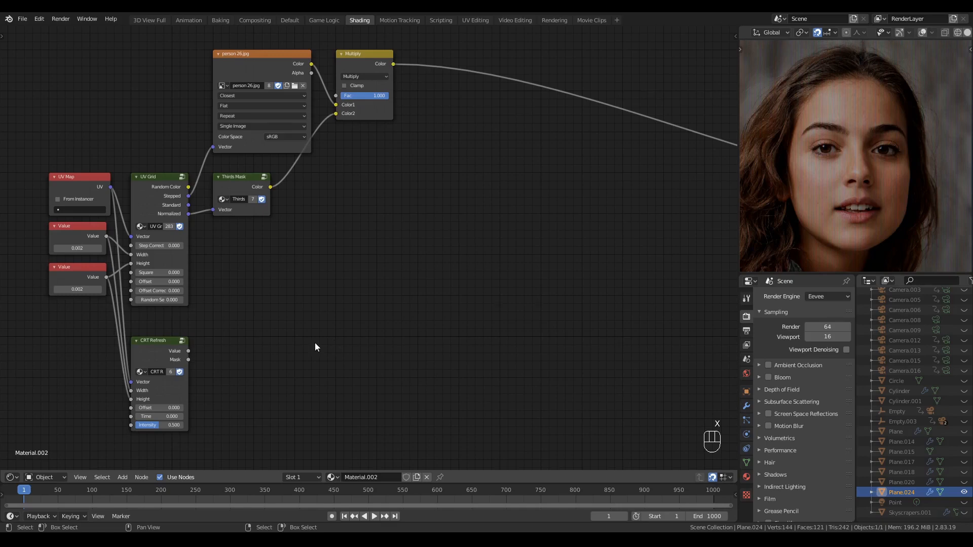
left_click_drag(188, 350, 502, 288)
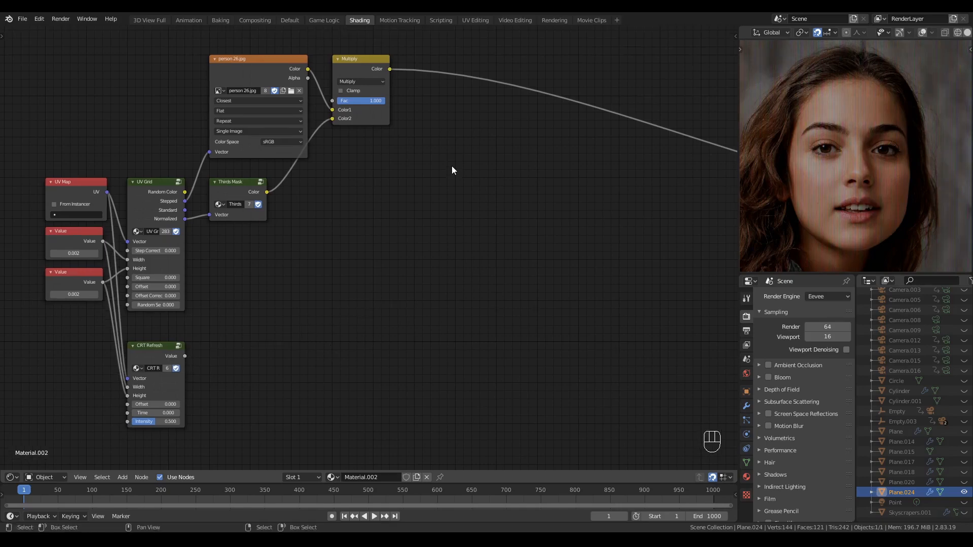
key("shift+a")
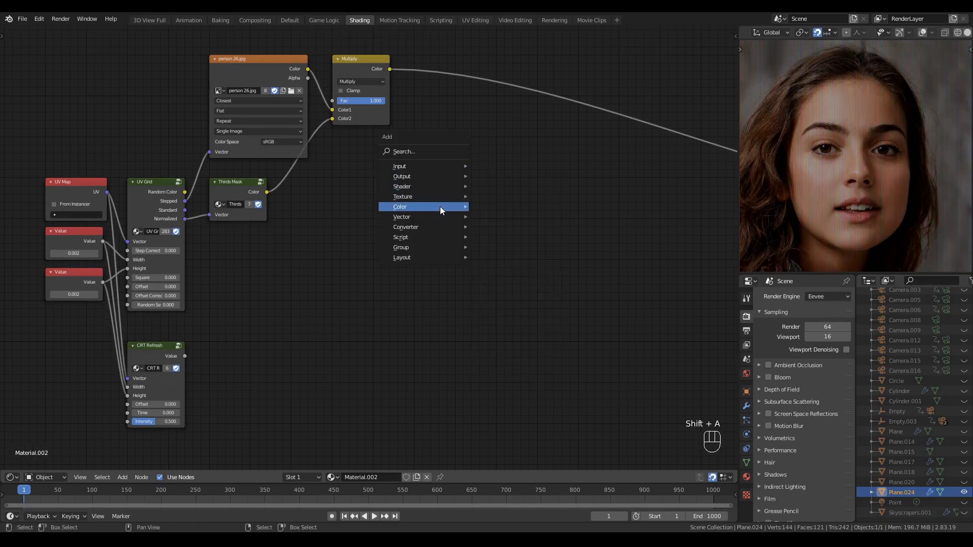
mouse_move(440, 206)
left_click(501, 263)
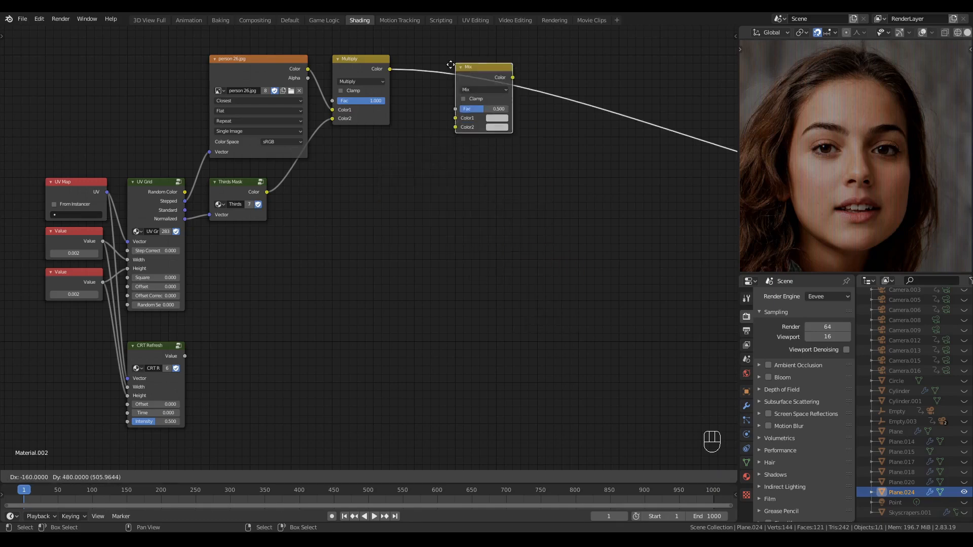
left_click(451, 56)
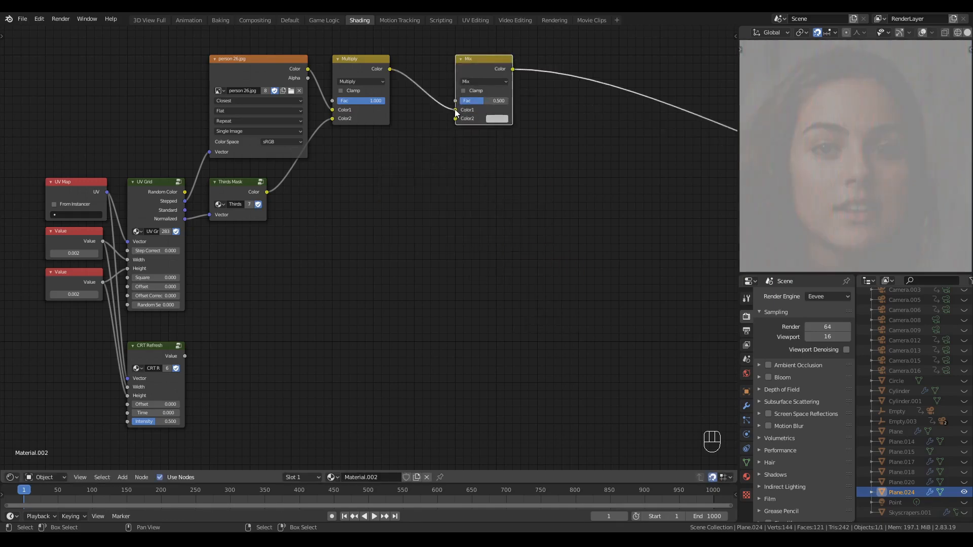
Wire the Multiply color into the Mix's Color2 and CRT Refresh's Value into its Fac, with Color1 set to black
left_click_drag(455, 111, 457, 119)
left_click(493, 110)
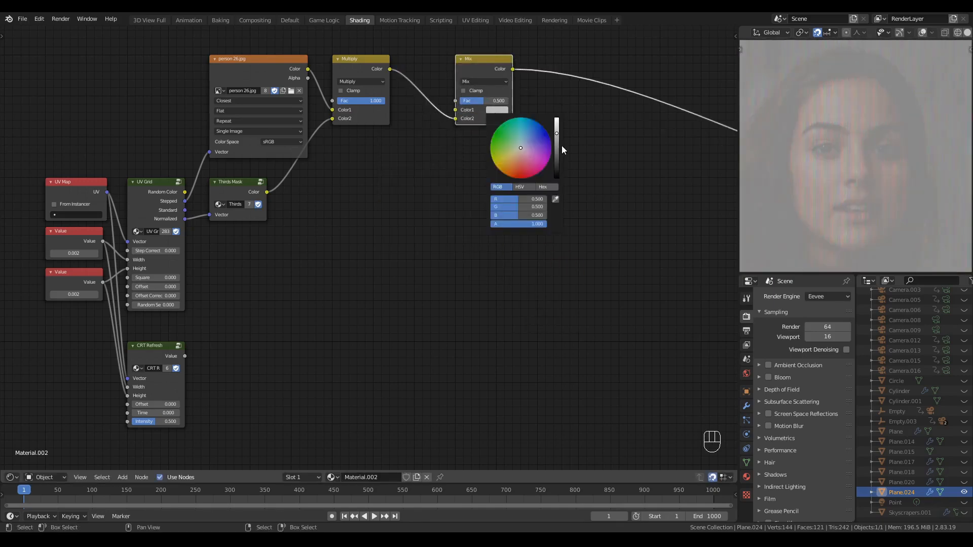
left_click_drag(557, 152, 555, 180)
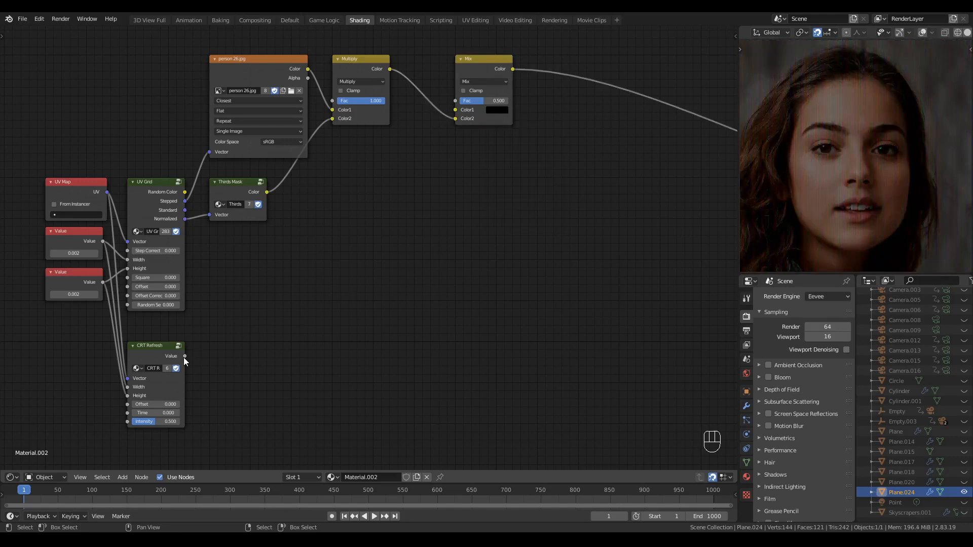
left_click_drag(185, 355, 455, 100)
left_click_drag(480, 59, 525, 61)
Set CRT Refresh's Intensity to 1 and test sliding its Time value while checking the screen preview close up and from afar
scroll(841, 194, "up", 8)
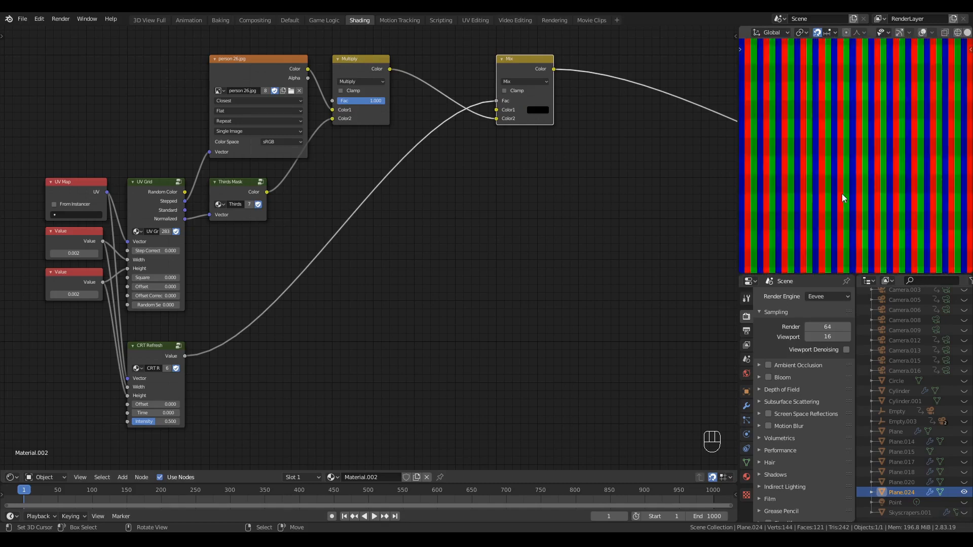
left_click_drag(154, 413, 214, 408)
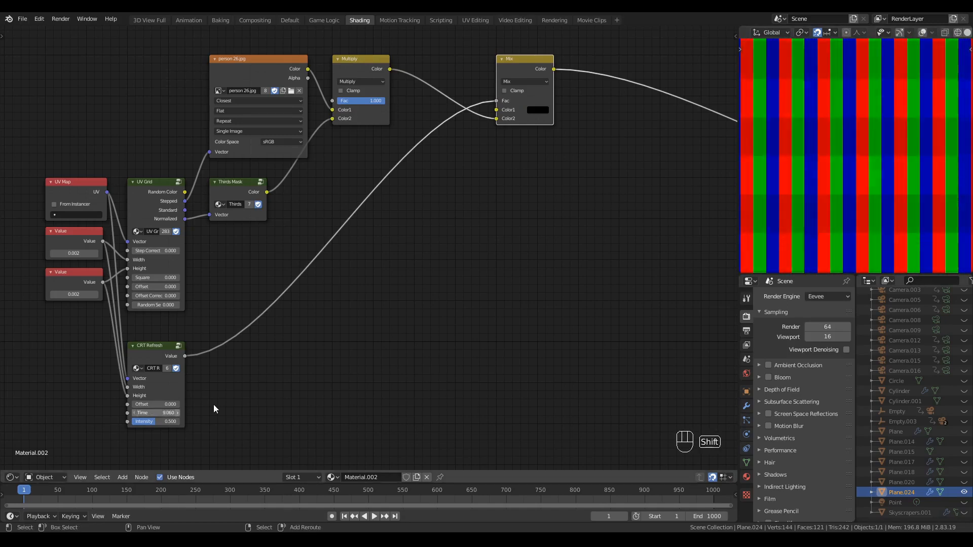
scroll(846, 165, "down", 6)
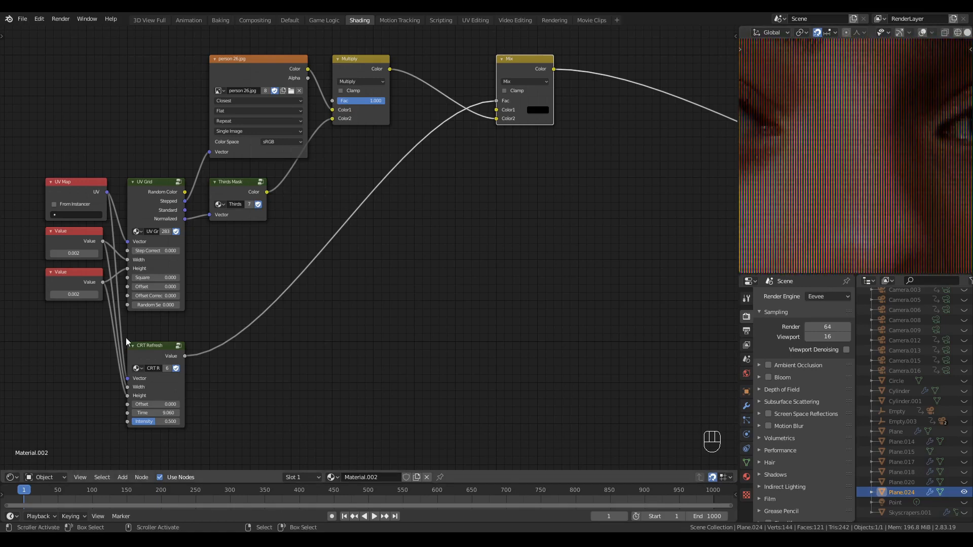
left_click_drag(155, 413, 181, 422, "shift")
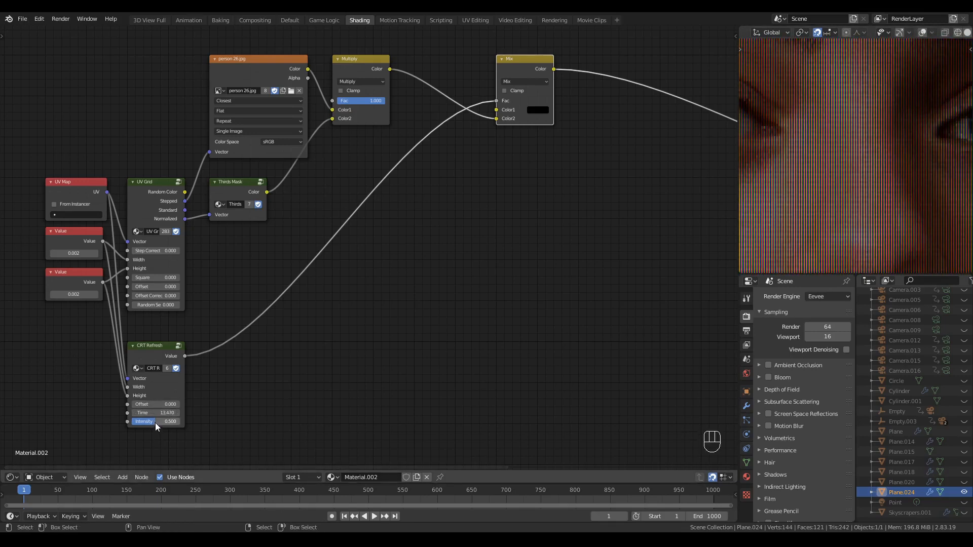
scroll(749, 187, "down", 6)
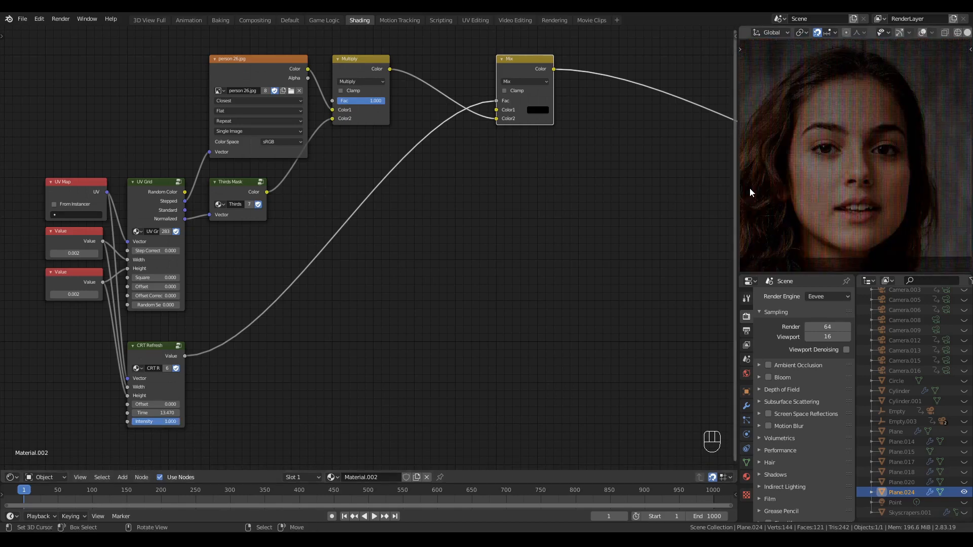
left_click_drag(152, 412, 228, 397, "shift")
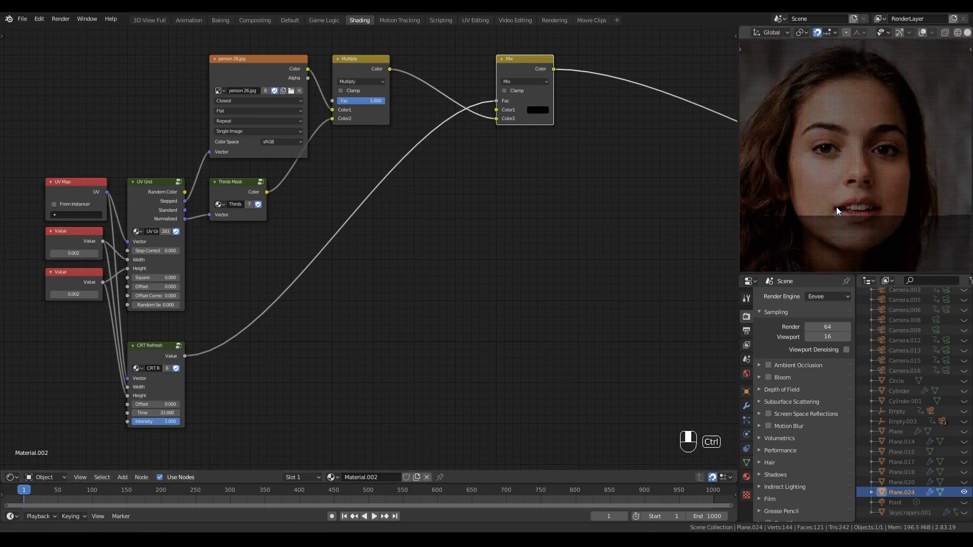
Move the Mix node farther away from the Multiply node to make room between them
key("alt+a")
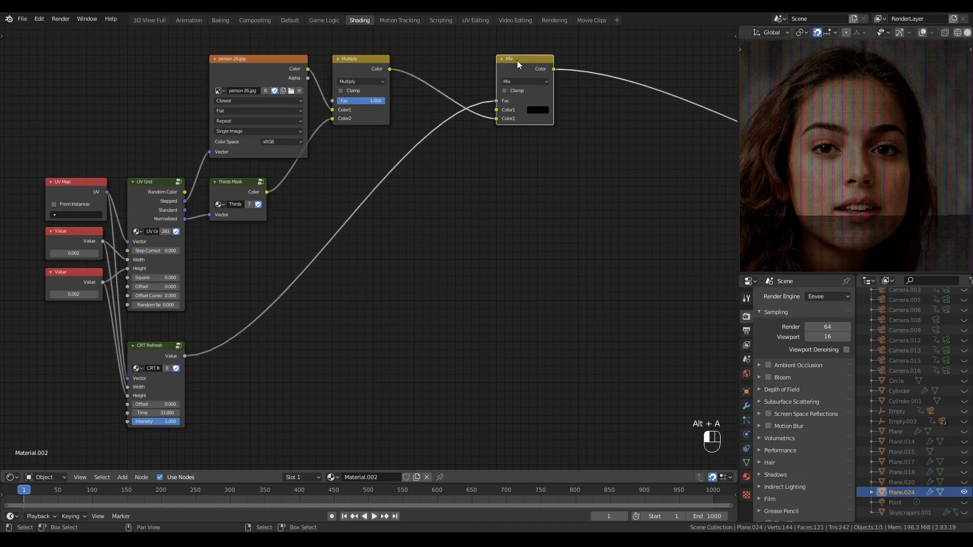
left_click_drag(517, 60, 599, 60)
middle_click_drag(322, 229, 321, 233)
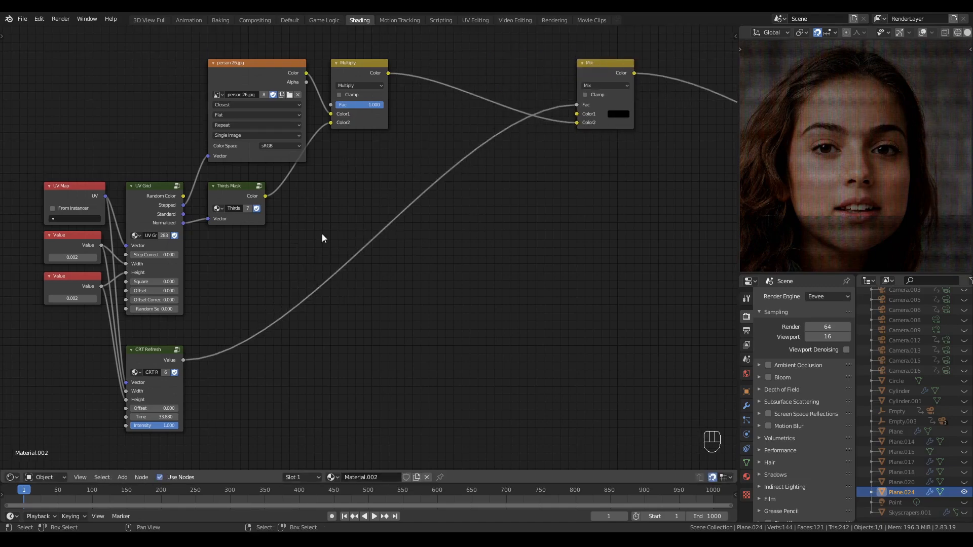
middle_click_drag(437, 294, 438, 297)
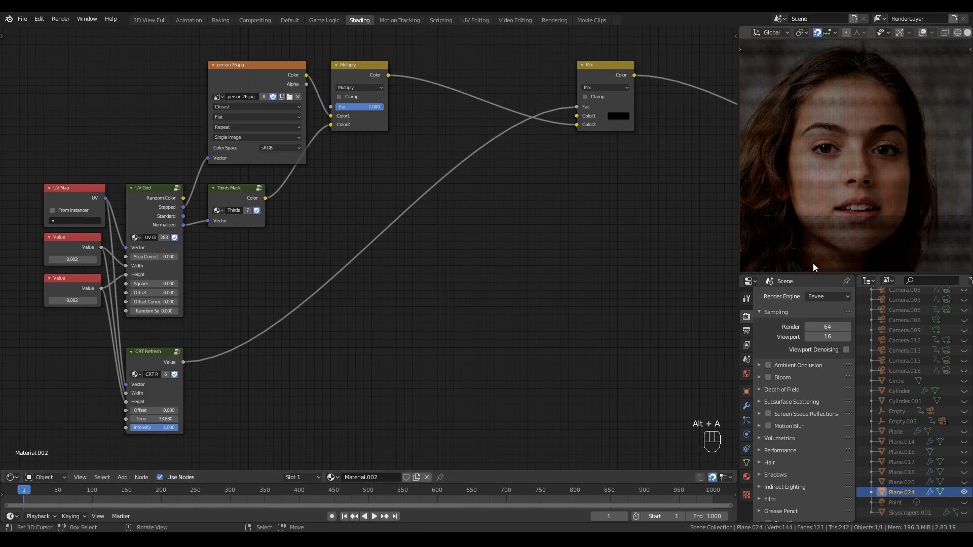
key("alt+a")
Set the UV Grid's Step Correct to 1 and reset CRT Refresh's Time to 0
left_click_drag(17, 260, 80, 306)
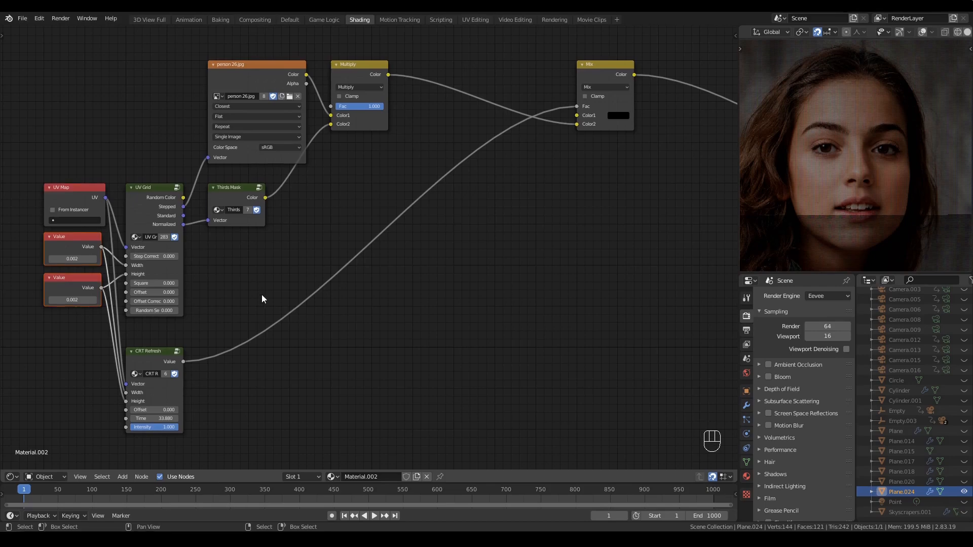
left_click_drag(144, 255, 178, 256)
left_click(151, 197)
left_click(224, 279)
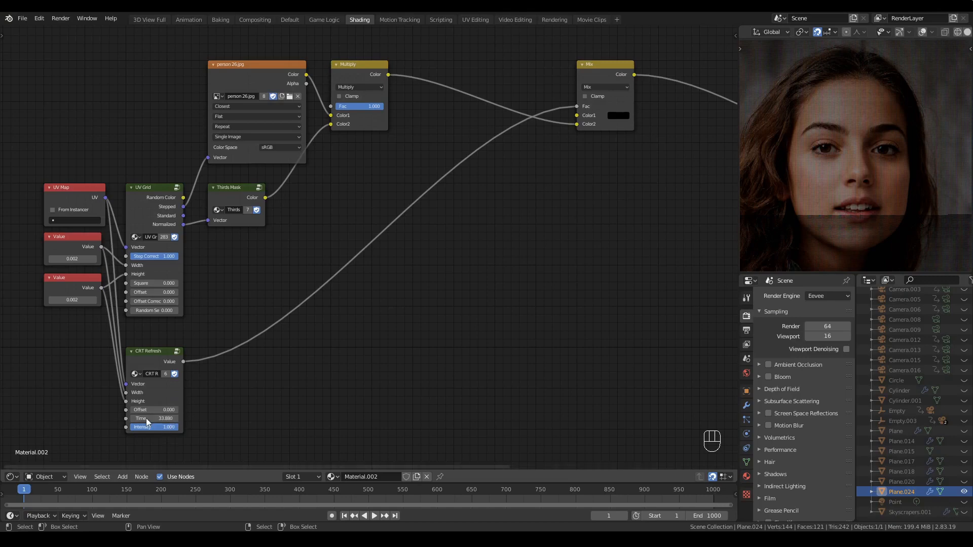
key("BackSpace")
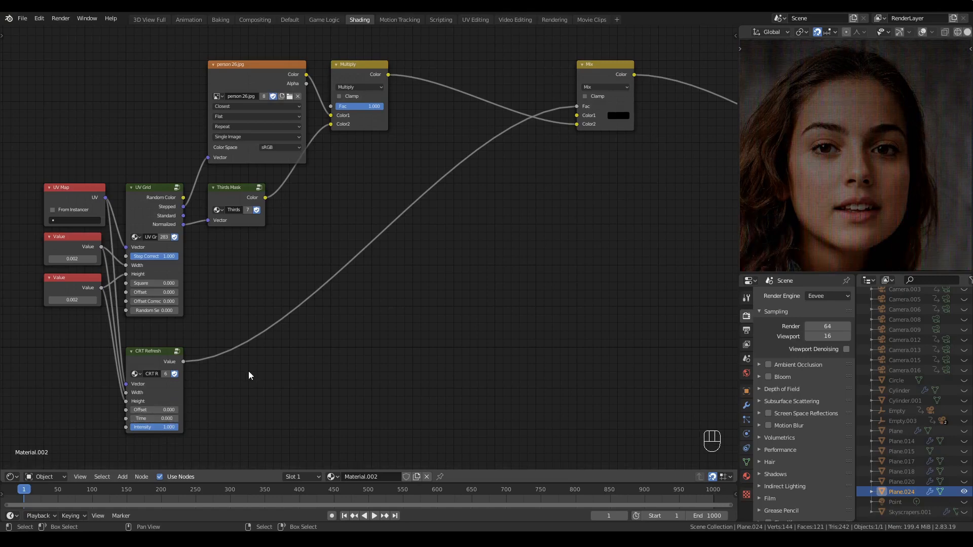
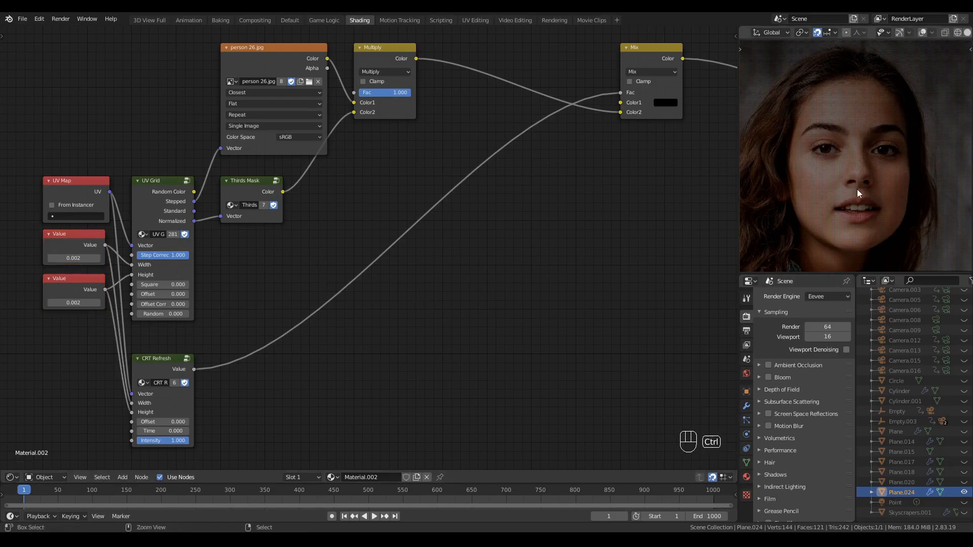
Preview the Multiply and Mix outputs in turn and compare the brightness of the screen close up and from afar
mouse_move(856, 190)
middle_mouse_down("ctrl")
mouse_move(856, 199)
mouse_move(853, 189)
middle_mouse_up("ctrl")
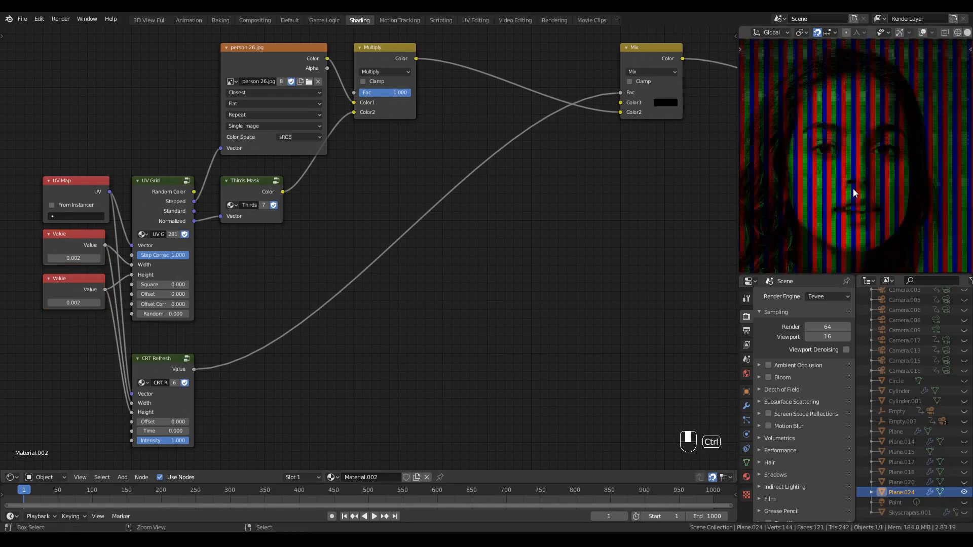
left_click(382, 48)
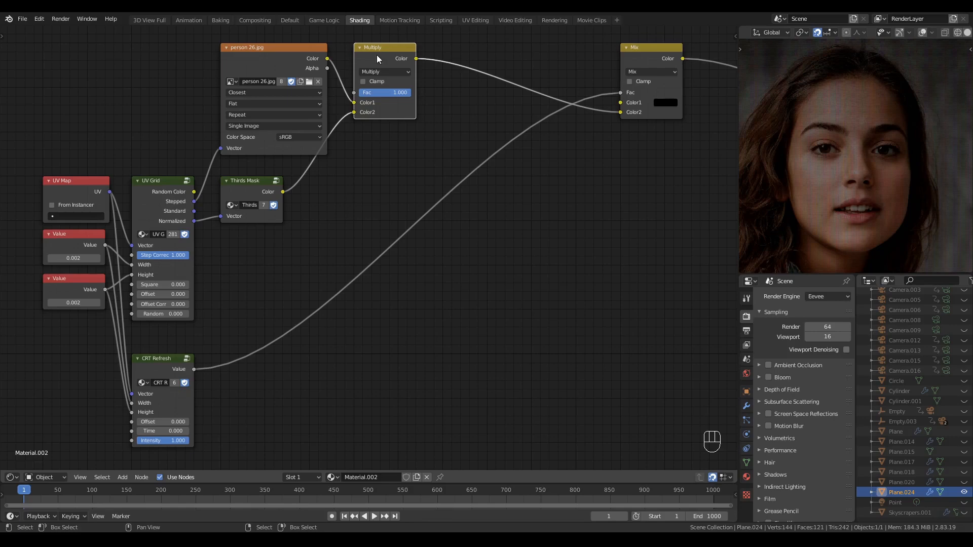
left_click(247, 187)
left_click(586, 189)
left_click(650, 53)
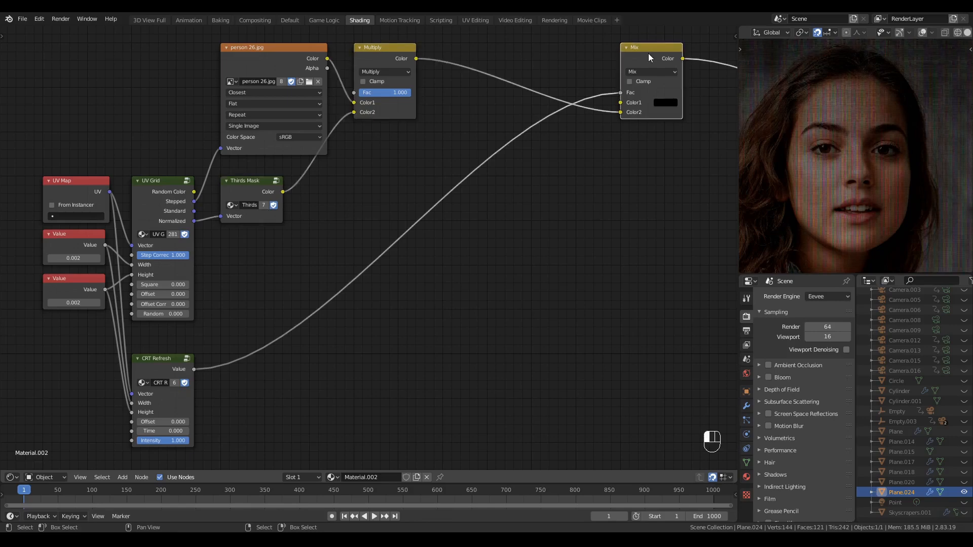
left_click(528, 214)
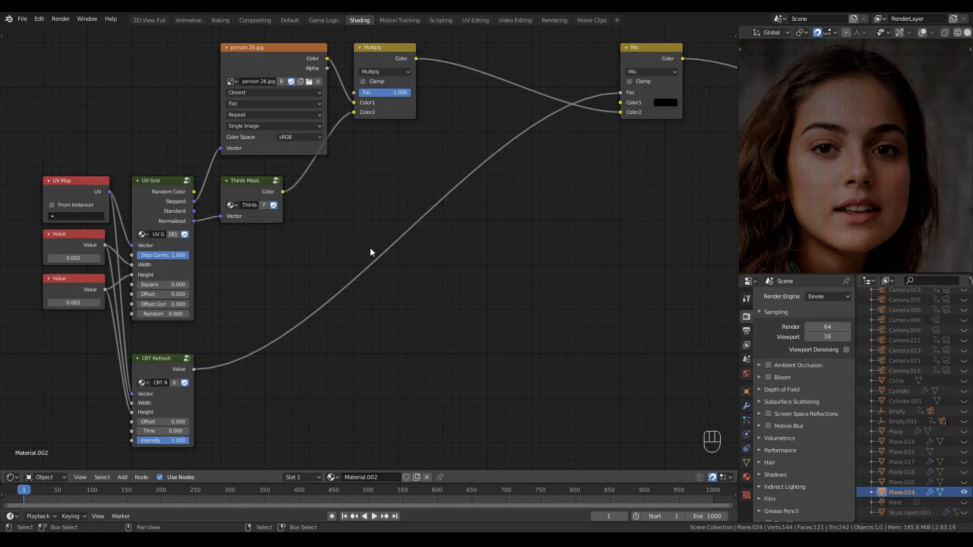
left_click(650, 48)
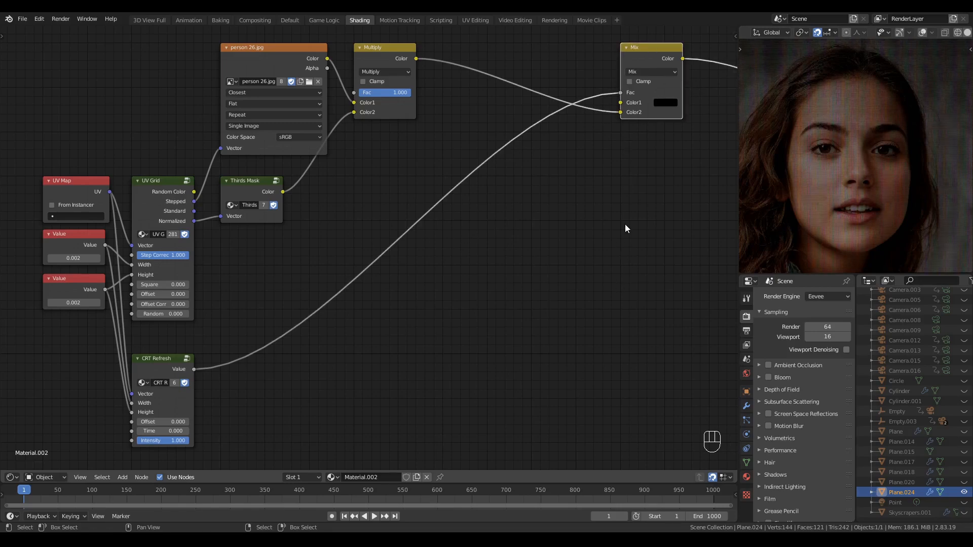
left_click(550, 283)
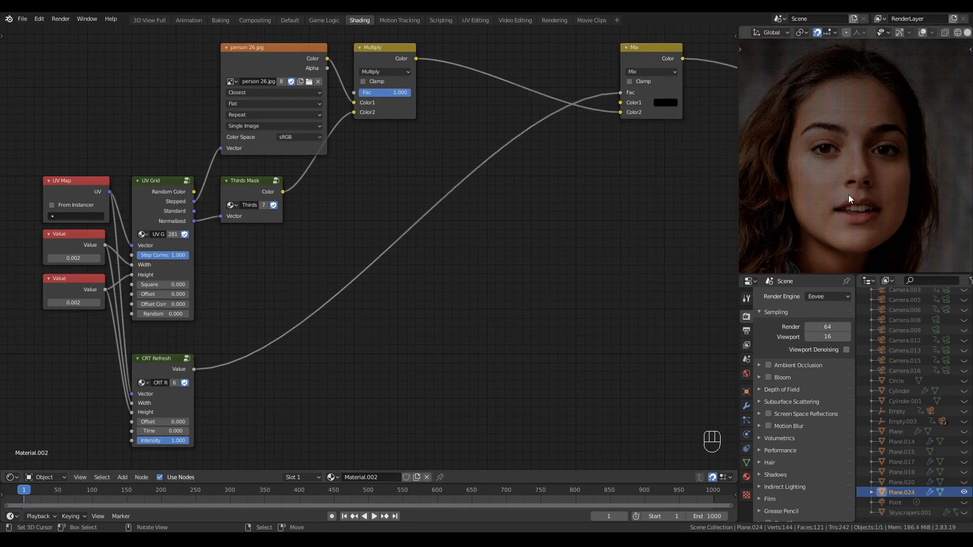
scroll(850, 178, "up", 10)
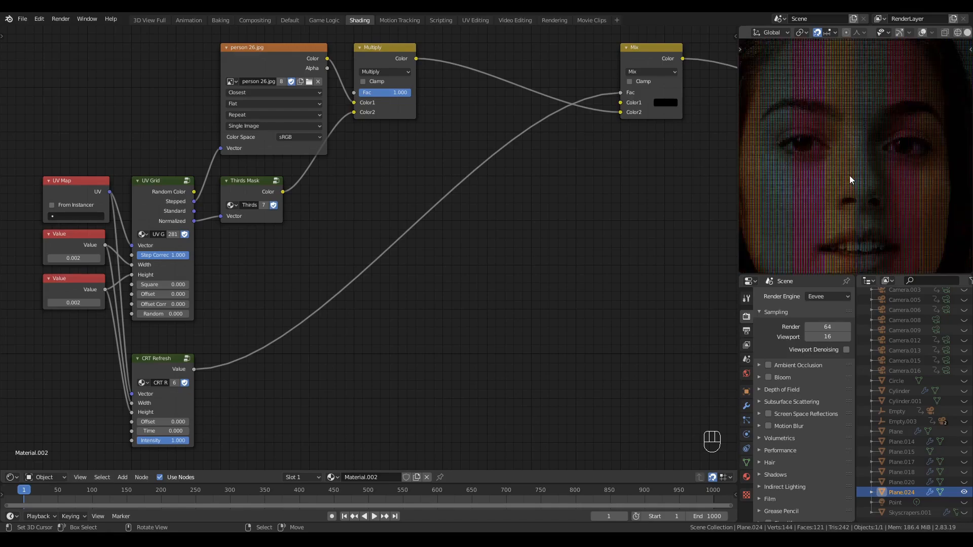
scroll(850, 175, "down", 10)
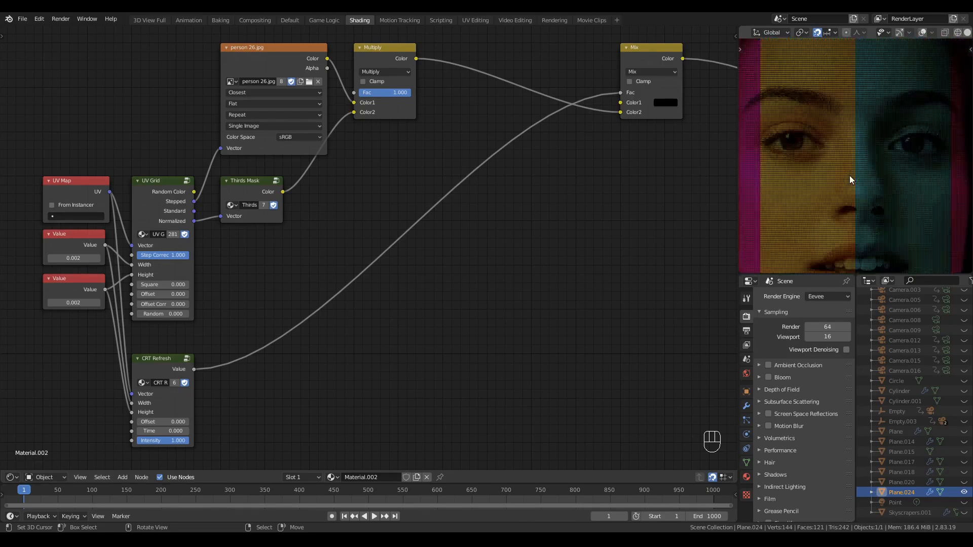
scroll(849, 177, "up", 2)
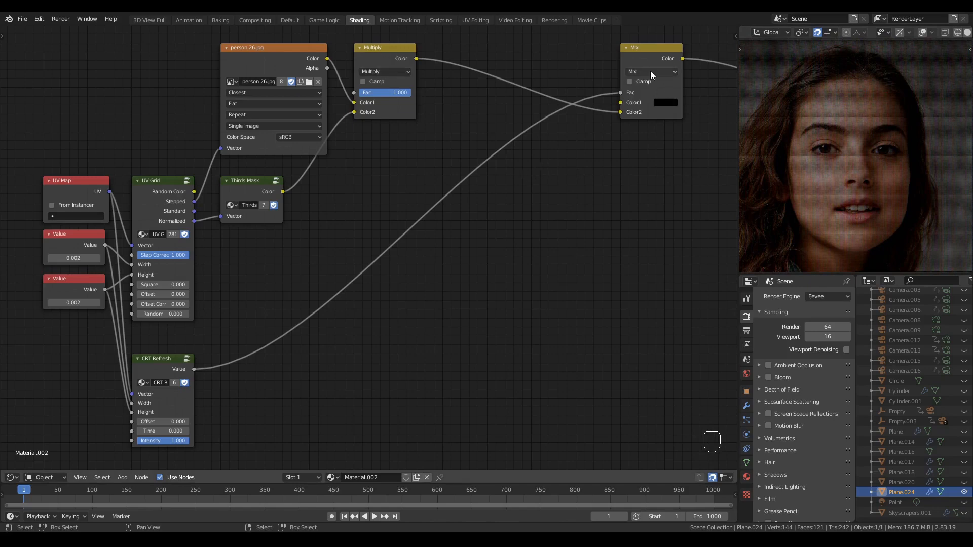
Duplicate the Mix node into the empty space below and set the copy's blending mode to Divide
left_click(644, 49)
key("shift+d")
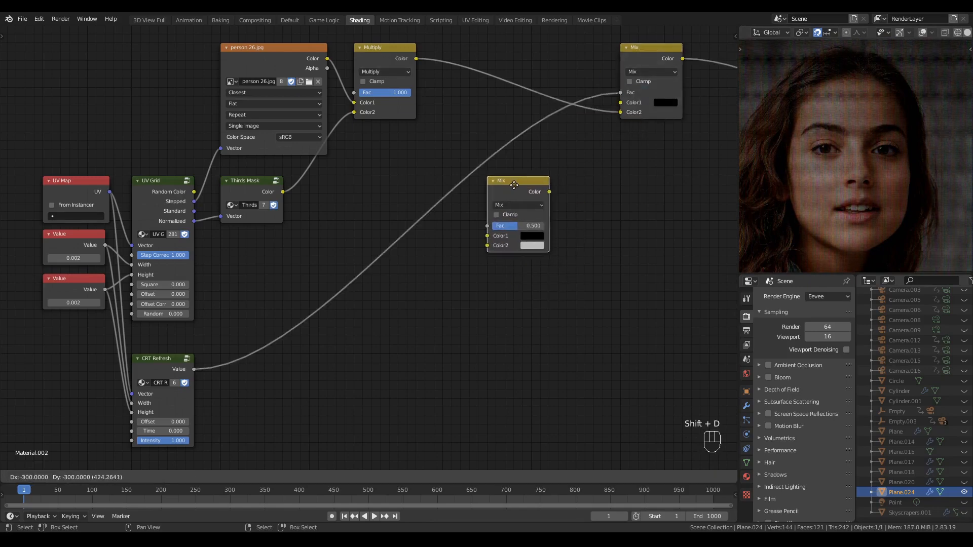
left_click(513, 182)
left_click(512, 205)
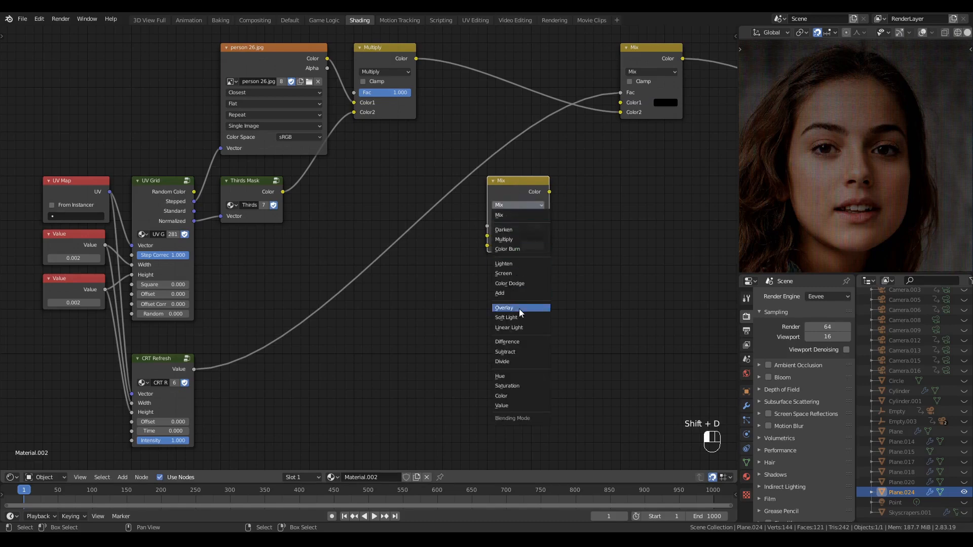
left_click(512, 360)
Set the Divide node's Color2 to 0.1 in R, G and B, and insert the node between Multiply and Mix
left_click(531, 245)
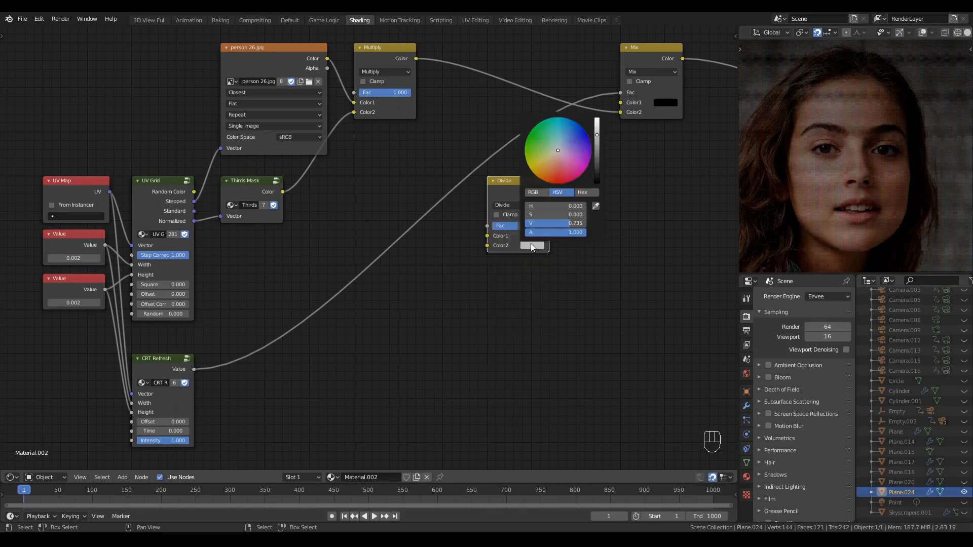
left_click_drag(558, 207, 559, 224)
type(".1")
key("Return")
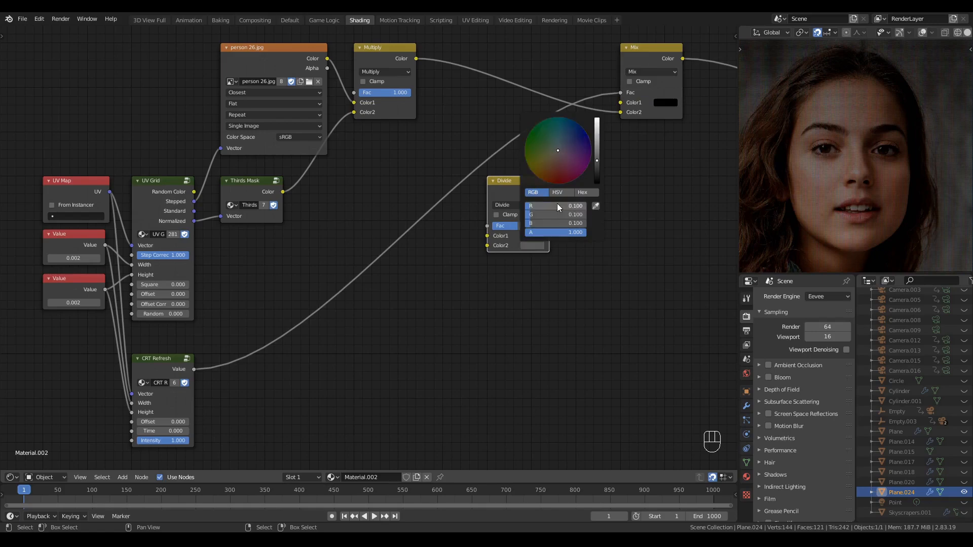
left_click(512, 287)
left_click_drag(497, 180, 496, 48)
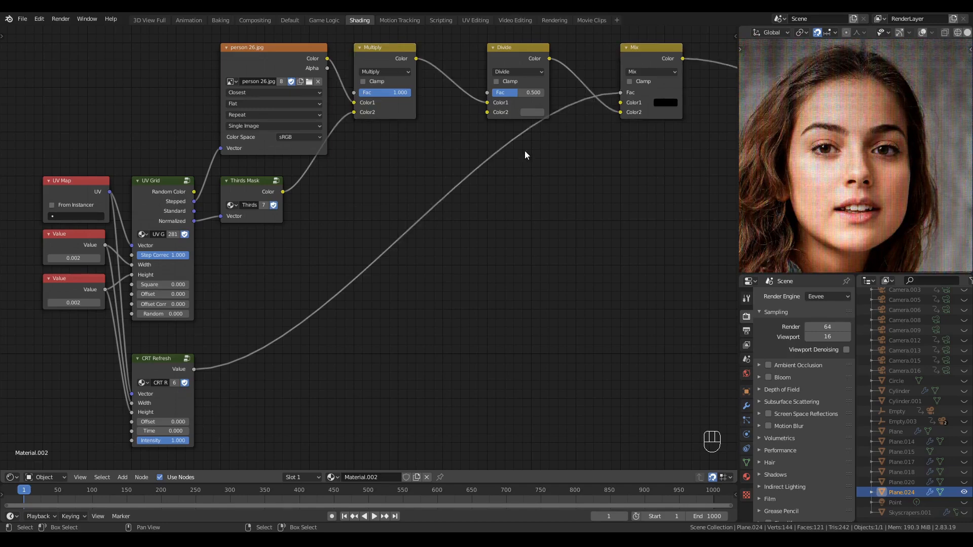
Adjust the Divide node's Fac to about 0.433, comparing the Mix result with the plain image's brightness
mouse_move(518, 93)
left_mouse_down()
mouse_move(544, 93)
mouse_move(491, 93)
mouse_move(533, 93)
left_mouse_up()
left_click(298, 56, "ctrl+shift")
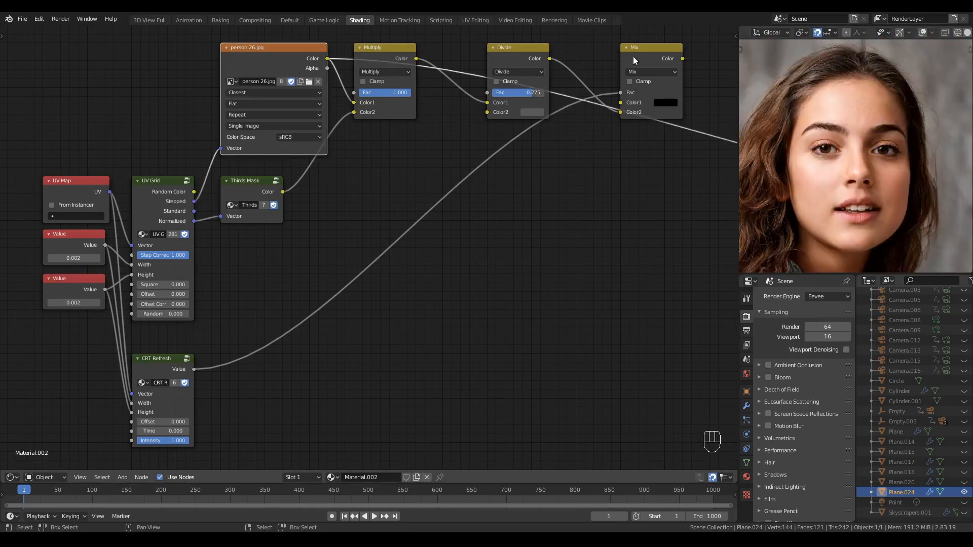
left_click(649, 49, "ctrl+shift")
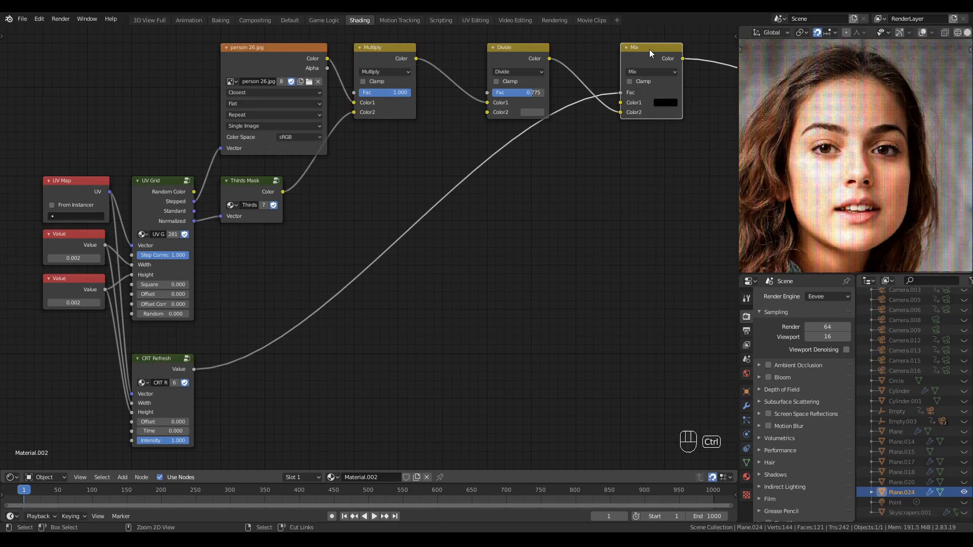
left_click_drag(532, 96, 514, 96)
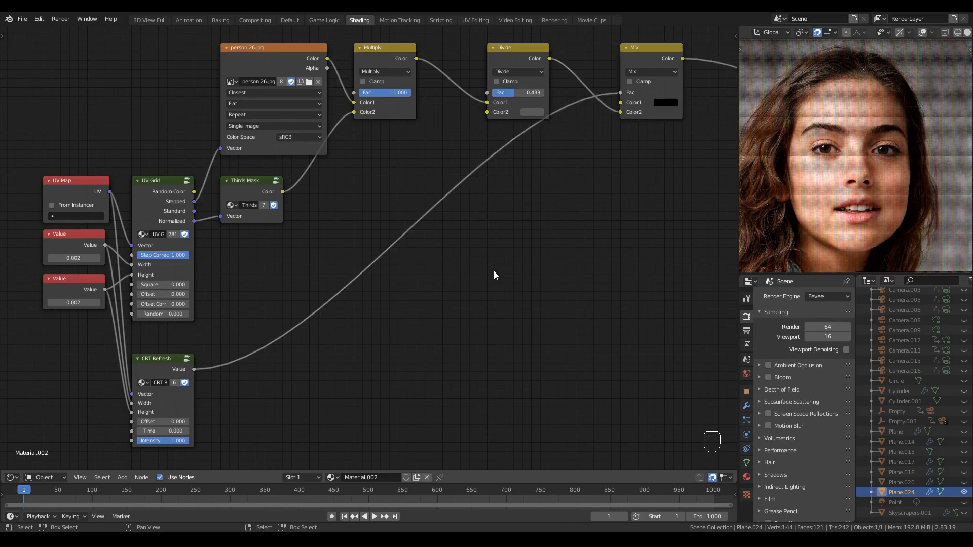
Set both Value nodes to 0.1 together and check the enlarged pixels in the screen preview
left_click_drag(17, 246, 98, 350)
left_click(74, 258)
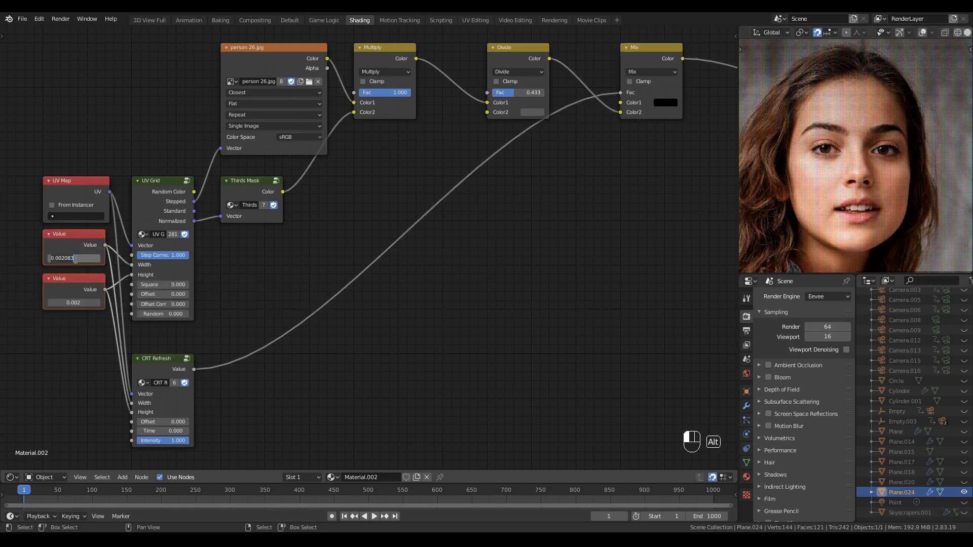
type("0.1")
key("alt+Return")
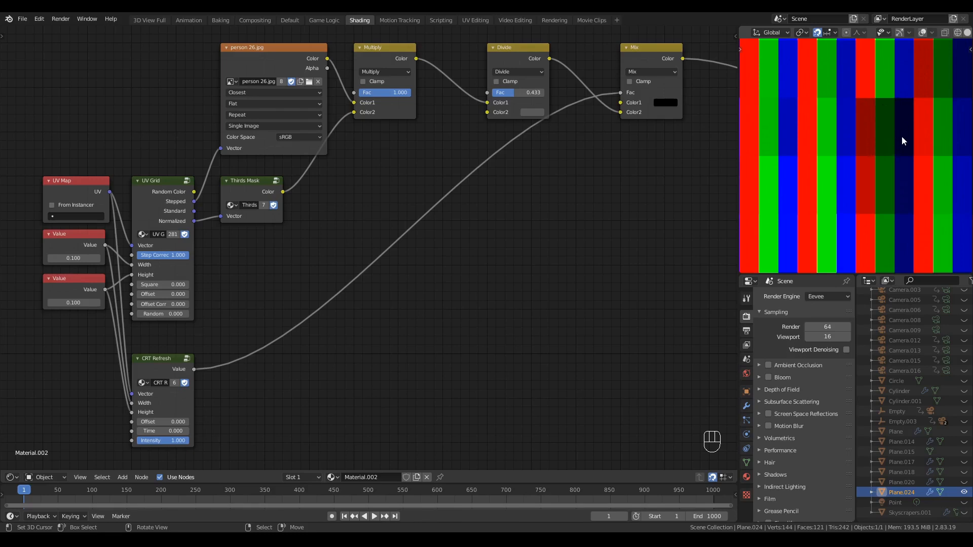
scroll(866, 142, "down", 4)
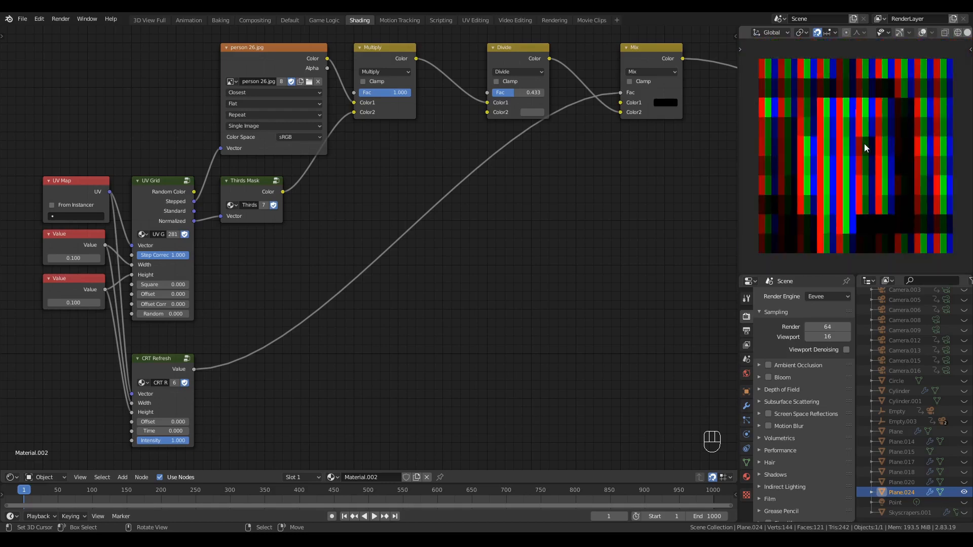
scroll(863, 145, "up", 1)
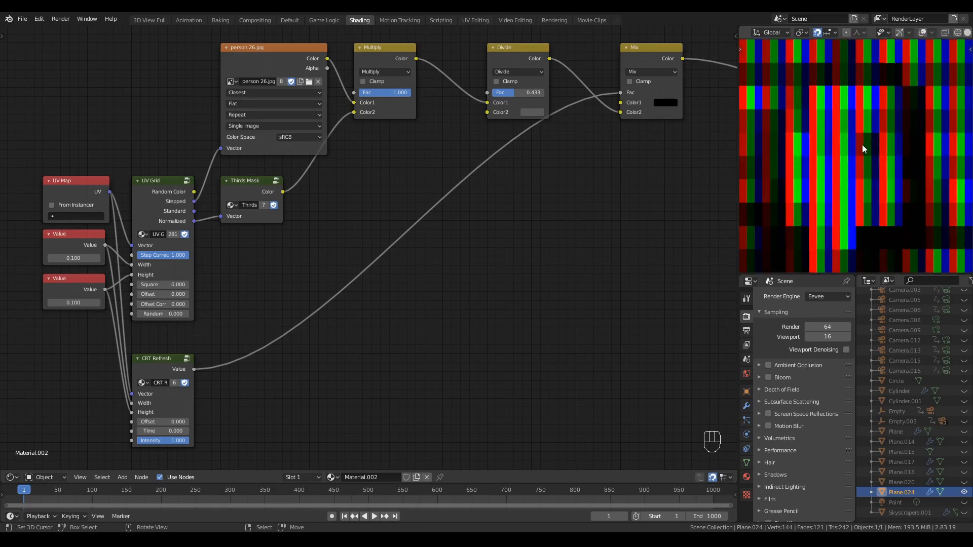
scroll(862, 144, "up", 4)
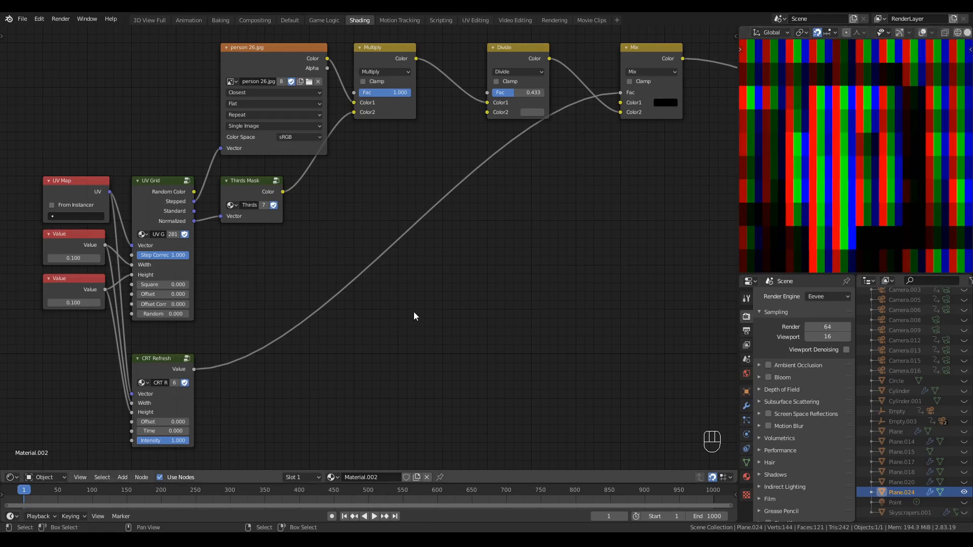
Move both Value nodes farther away from the UV Grid to make room for more nodes
middle_click_drag(279, 279, 419, 270)
left_click_drag(109, 242, 210, 288)
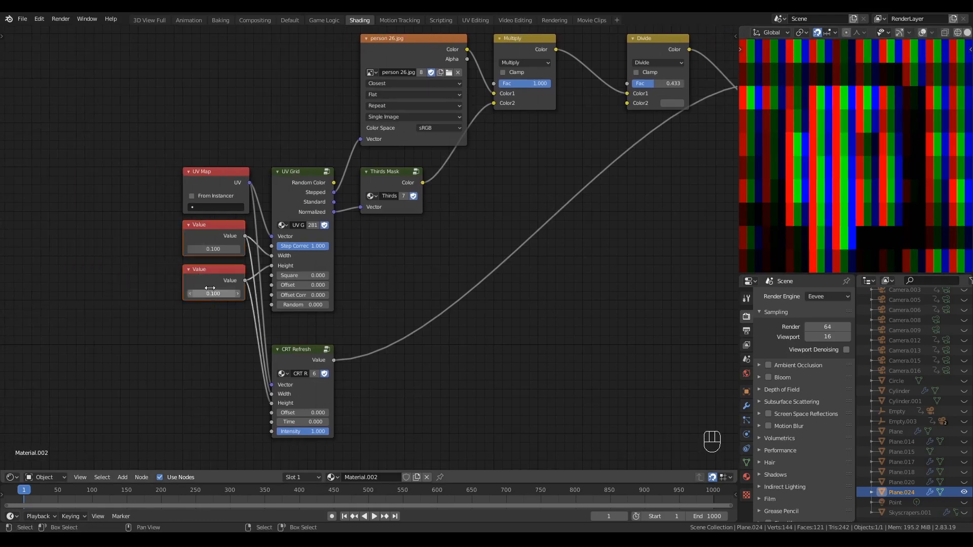
key("g")
key("x")
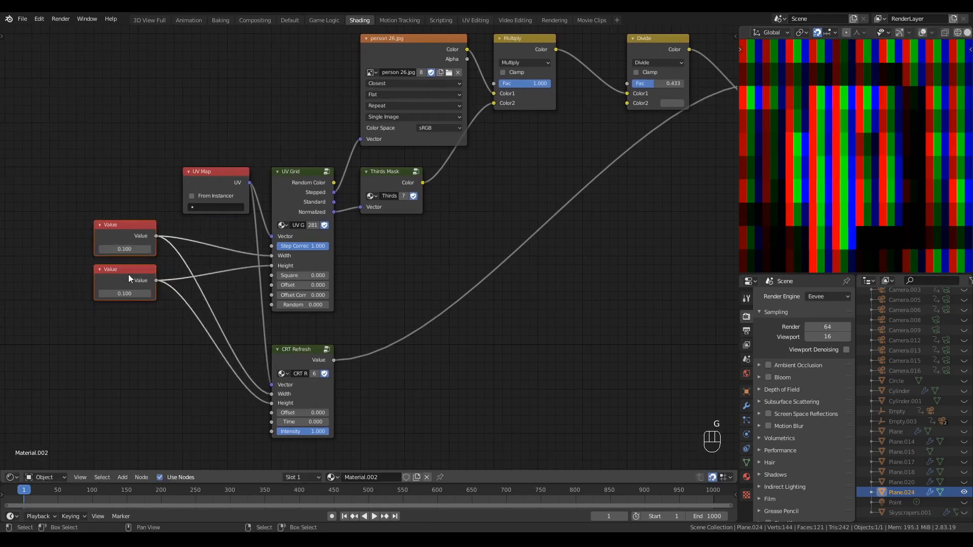
left_click(36, 269)
Add a reroute to each Value node's outgoing links and place both just before the UV Grid's Width and Height inputs
left_click(91, 263)
right_click_drag(116, 268, 172, 224, "shift")
key("g")
left_click(273, 231)
right_click_drag(138, 262, 204, 326, "shift")
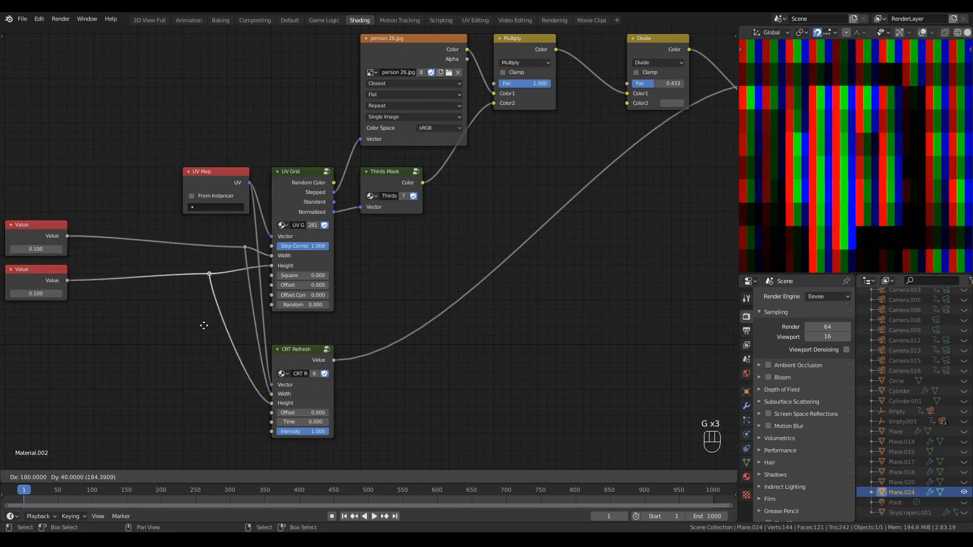
key("g")
middle_click_drag(170, 317, 243, 298)
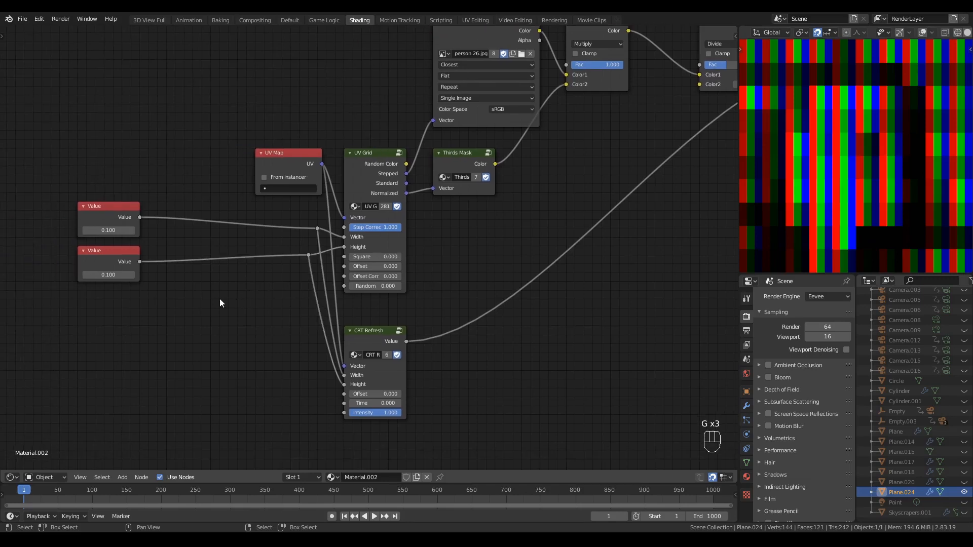
Insert a Math node after the Value node feeding Height, set it to Divide, and enter 3 as its second value
key("shift+a")
left_click(183, 296)
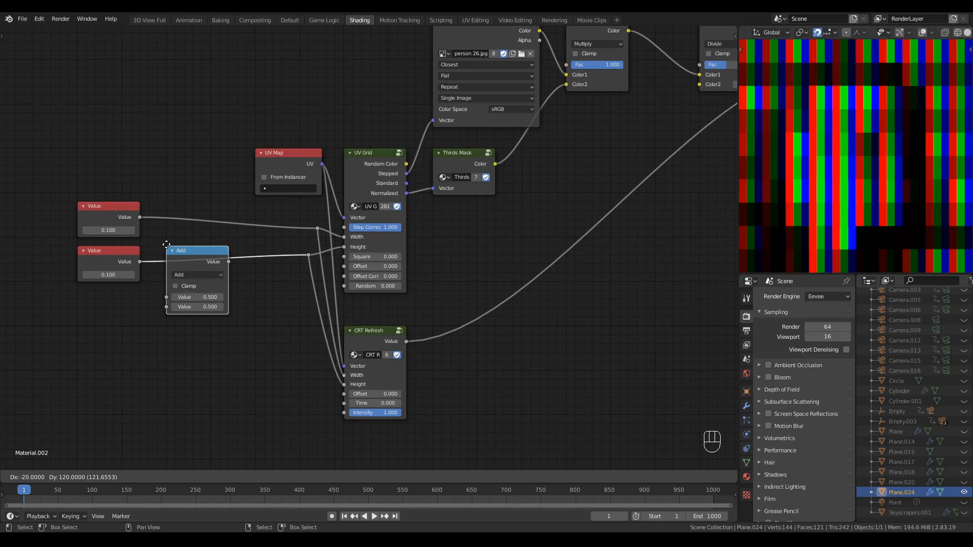
left_click(167, 245)
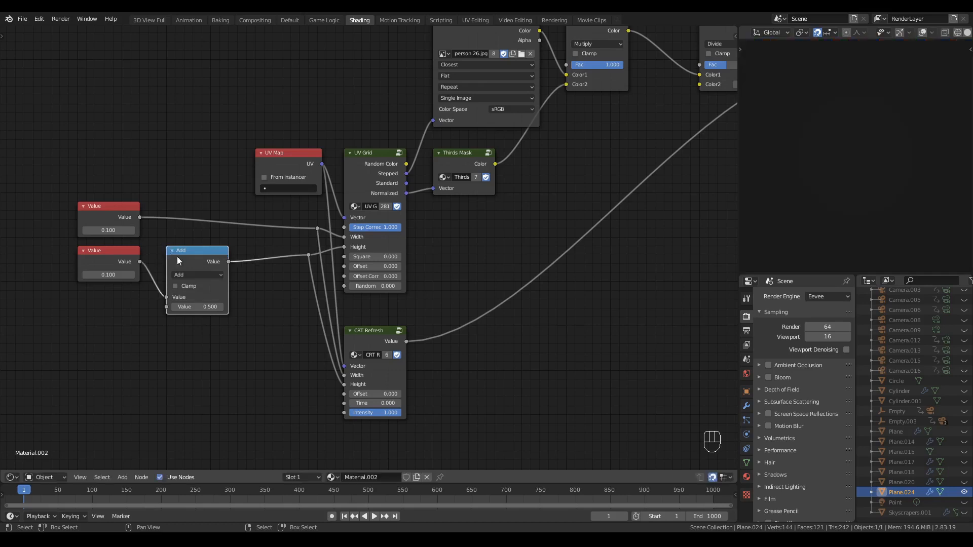
left_click(188, 276)
left_click(192, 306)
left_click(197, 307)
type("3")
key("Return")
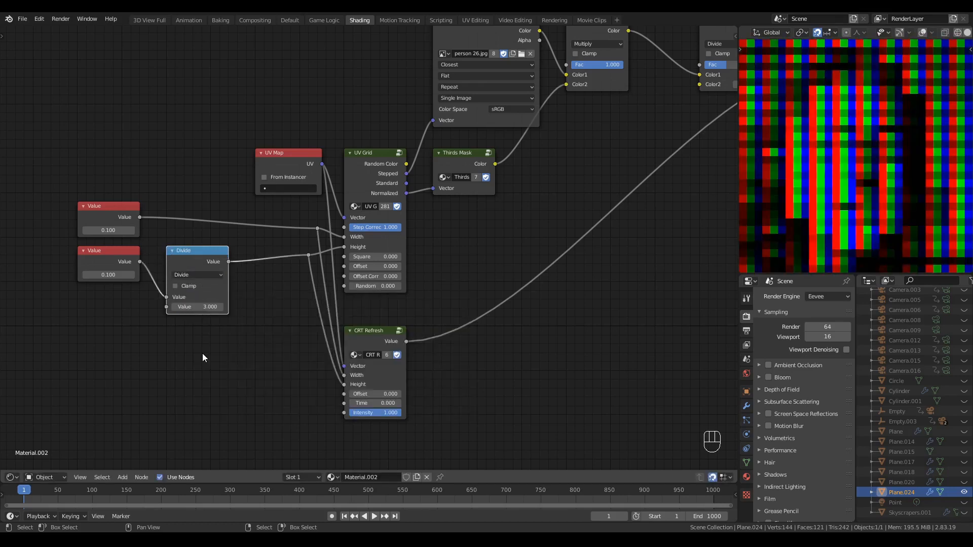
Preview the image texture's own output and examine how the colors are sampled within each pixel
scroll(330, 205, "down", 2)
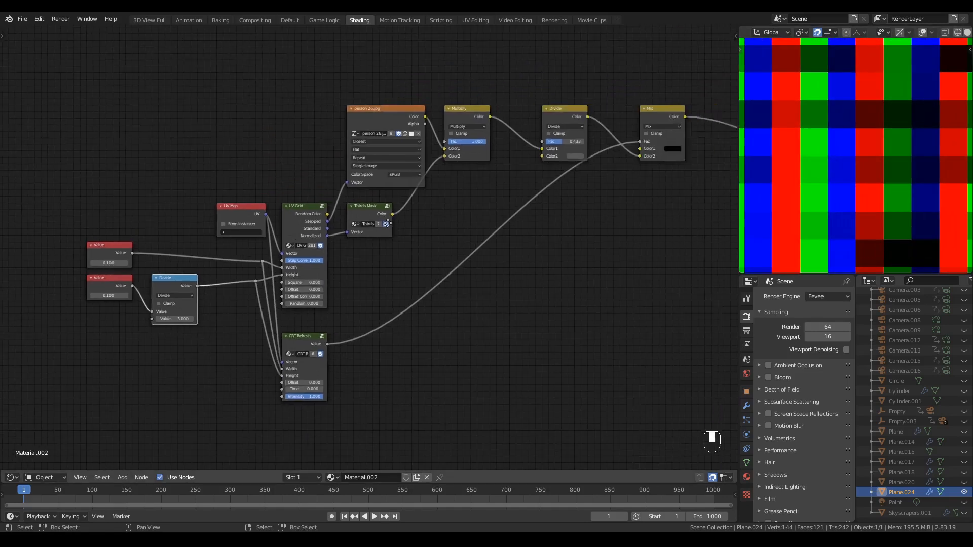
scroll(818, 181, "down", 2)
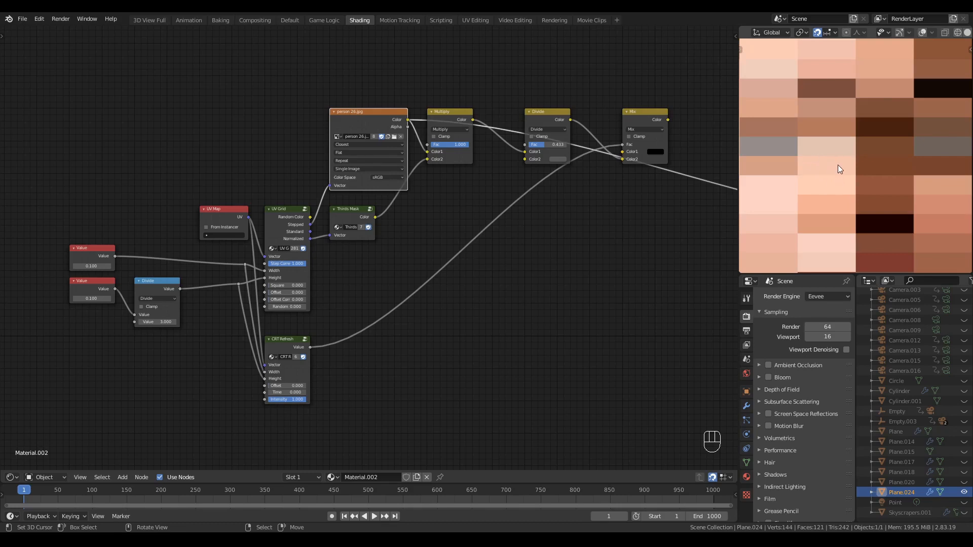
scroll(464, 314, "up", 1)
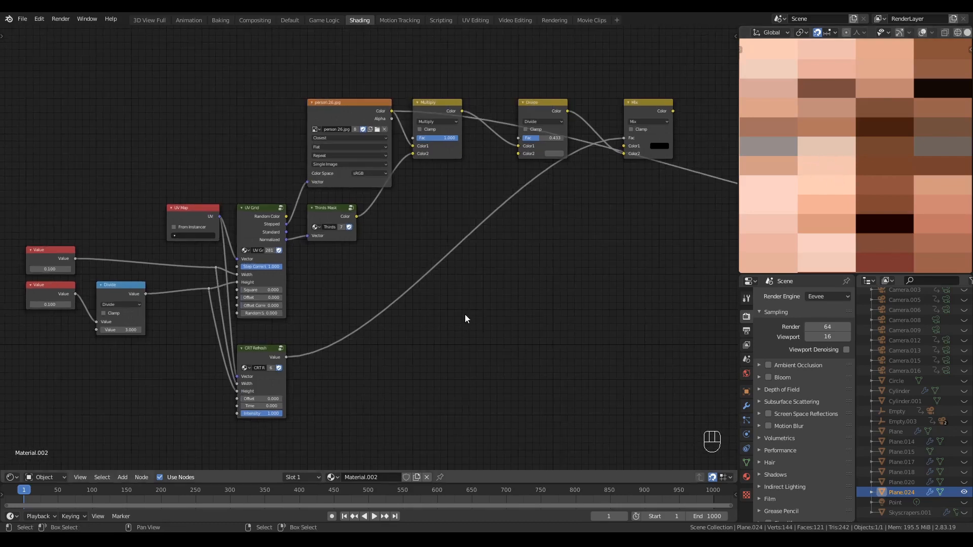
scroll(464, 314, "down", 2, "shift")
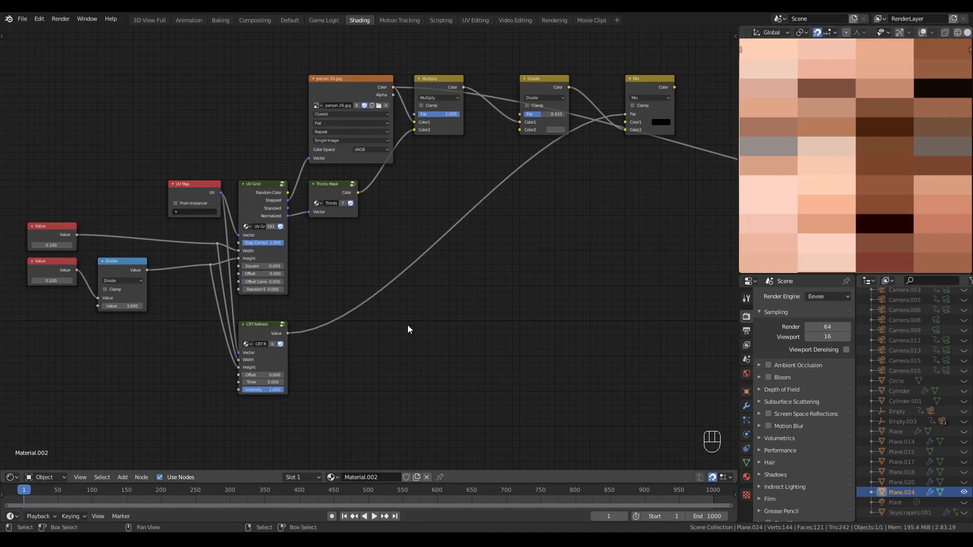
Add a second UV Grid group below the Thirds Mask and feed its Vector from the first grid's Normalized output
key("shift+a")
type("uv grid")
key("Return")
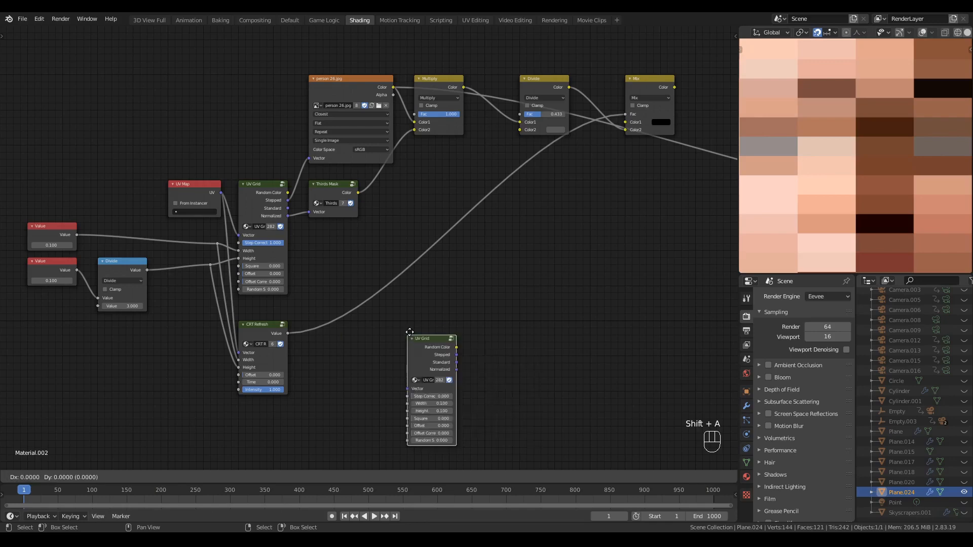
left_click(431, 310)
left_click_drag(287, 216, 426, 361)
left_click_drag(457, 319, 338, 241)
Preview the second UV Grid's Normalized output and set its Width to 0.333 and Height to 1
left_click(333, 238, "ctrl+shift")
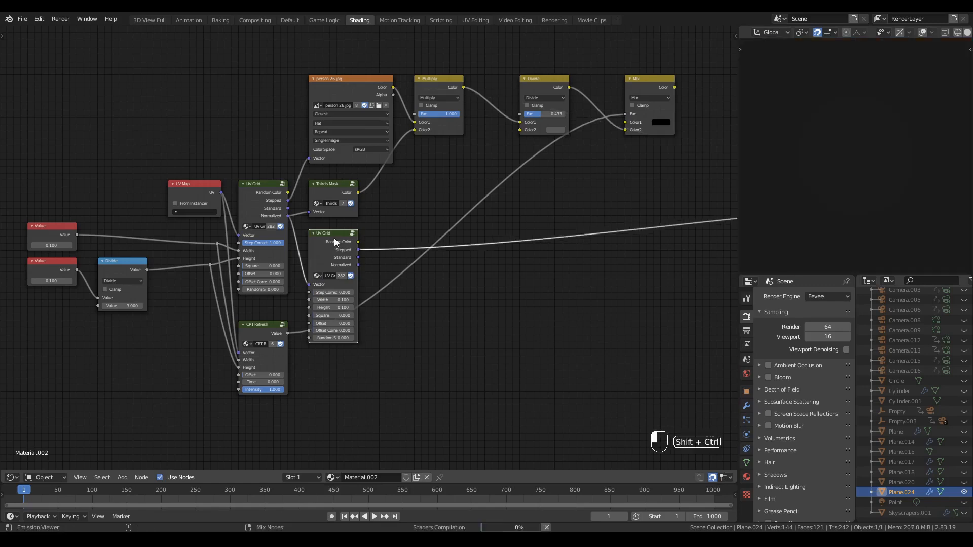
left_click(333, 239, "ctrl+shift")
left_click(333, 238, "ctrl+shift")
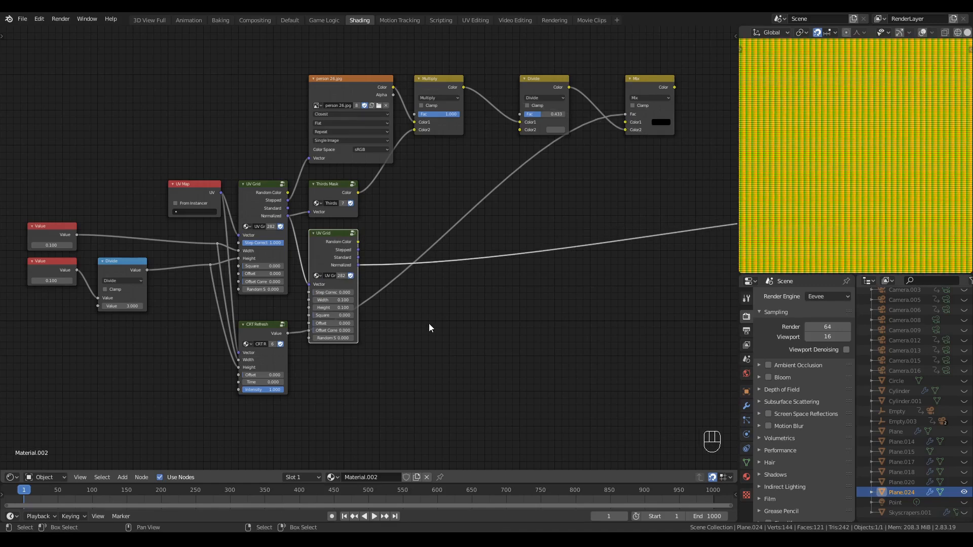
left_click(327, 300)
key("Tab")
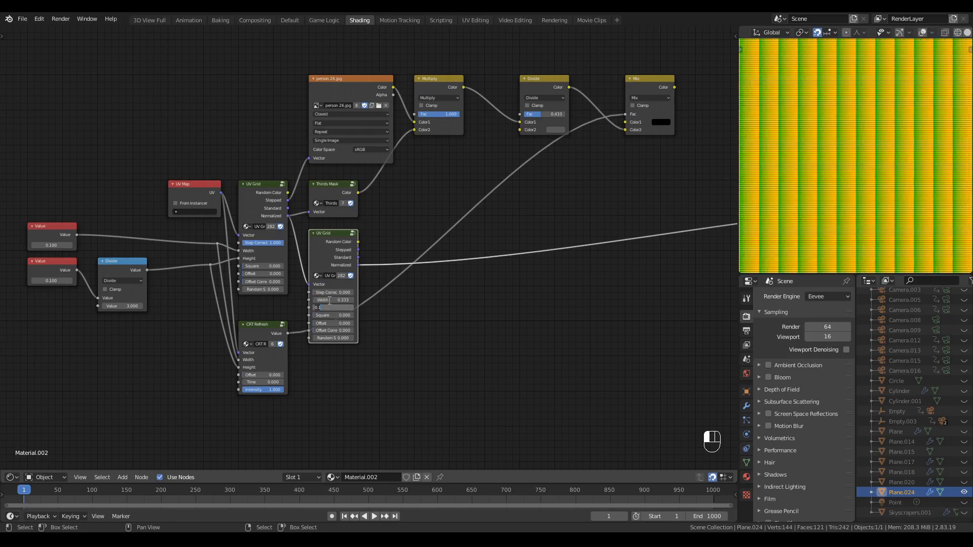
key("Return")
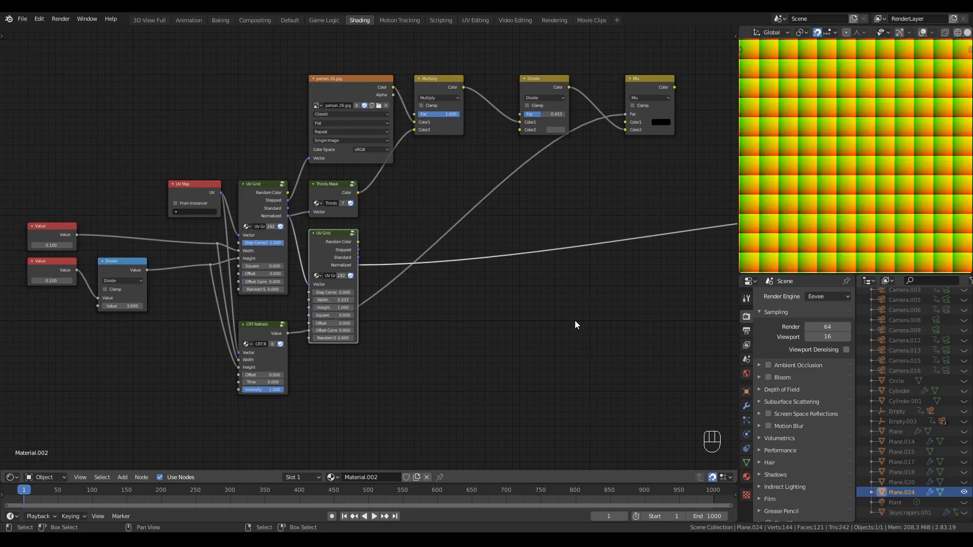
left_click(482, 311)
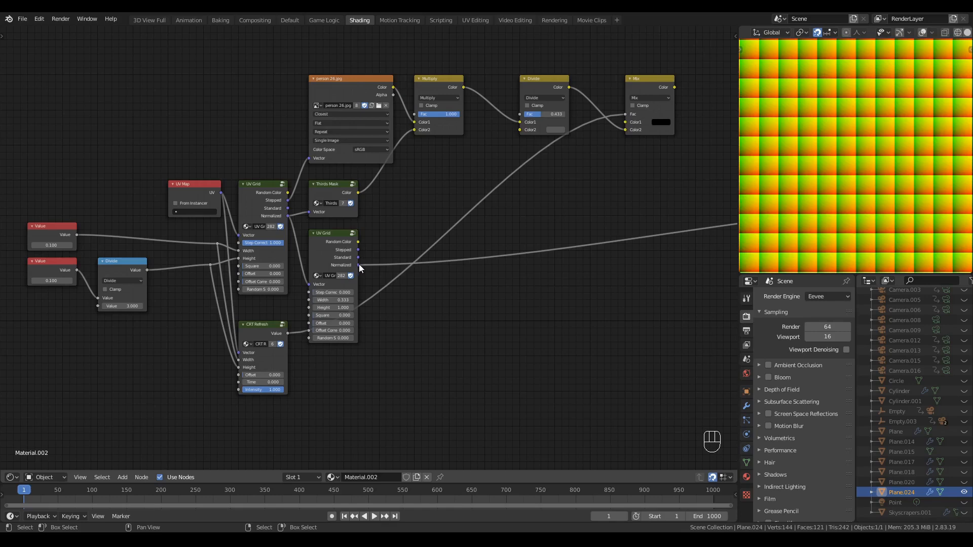
Insert a UV Distance group on the previewed Normalized link and place it beside the second UV Grid
key("shift+a")
left_click(447, 307)
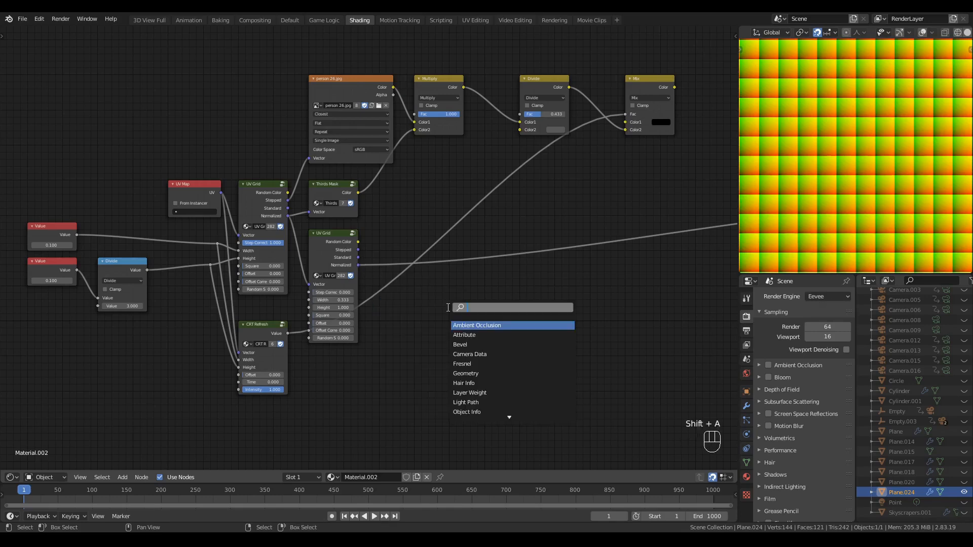
type("uv dis")
key("Return")
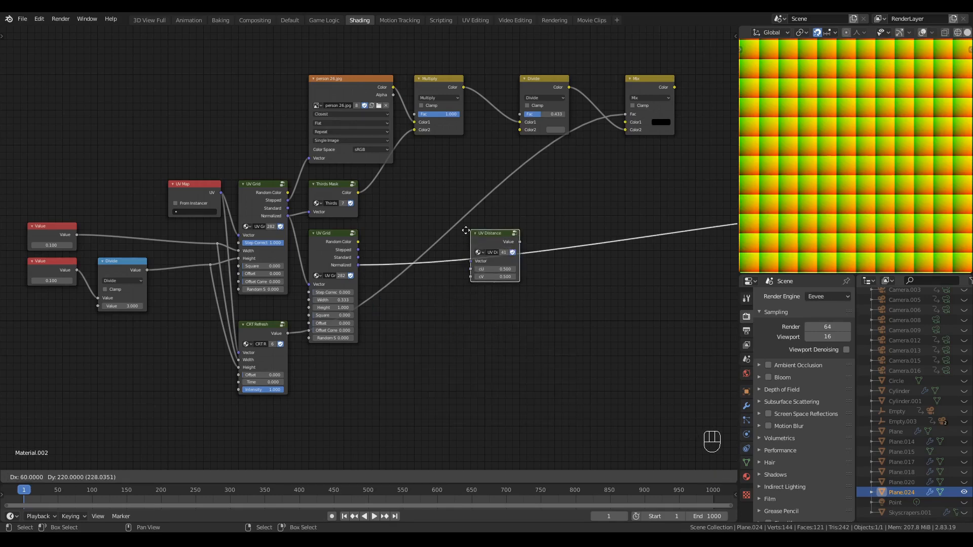
left_click(465, 230)
left_click_drag(486, 234, 395, 234)
Add a Math node after UV Distance and set it to Less Than with a 0.5 threshold
key("q")
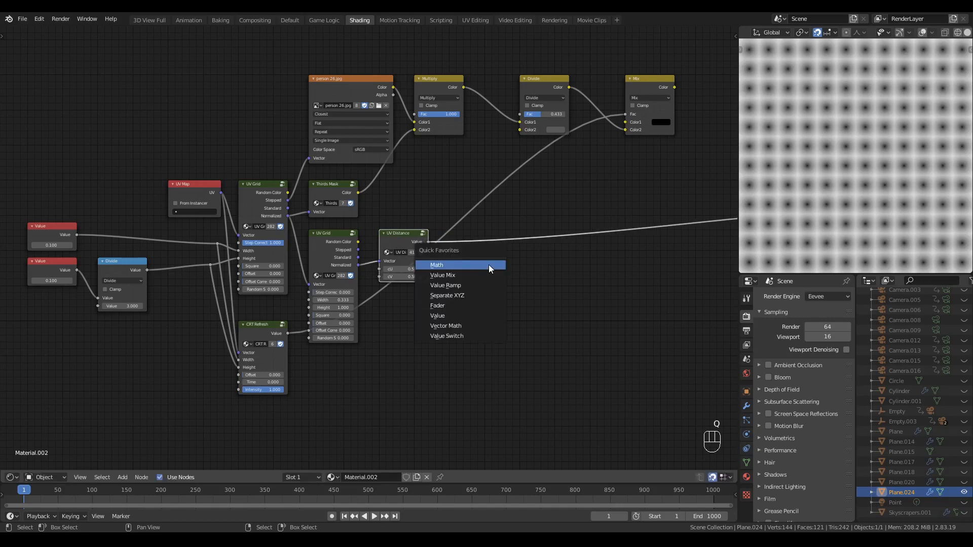
left_click(490, 265)
left_click(469, 256)
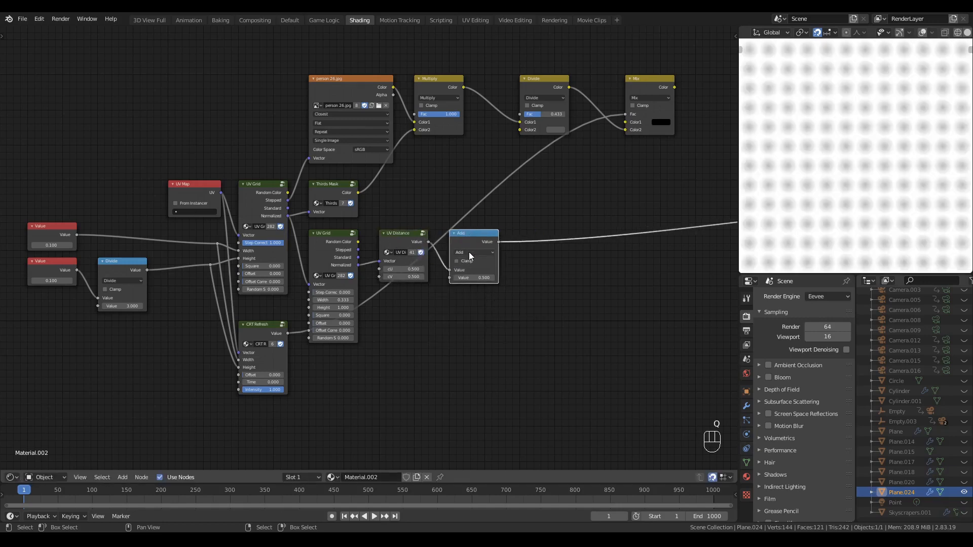
left_click(473, 252)
left_click(532, 313)
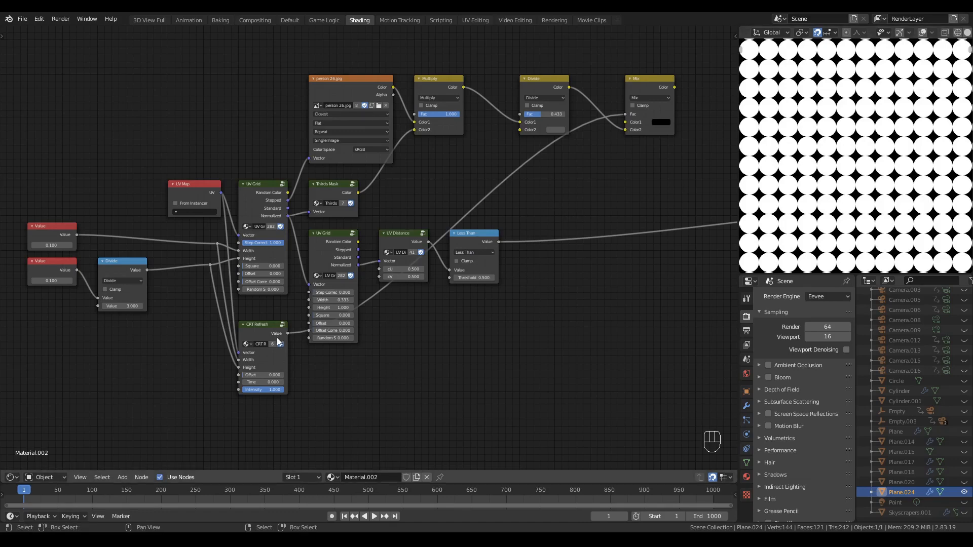
left_click(645, 85)
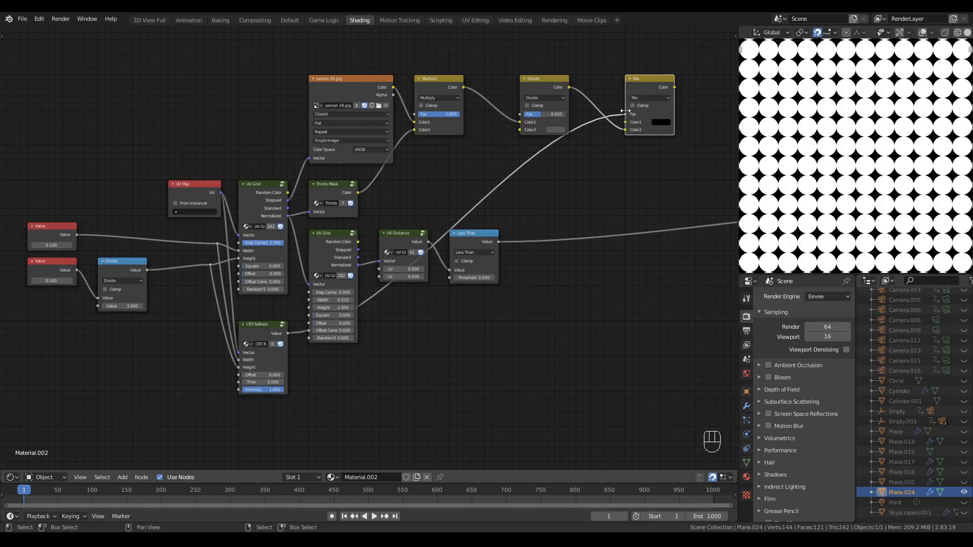
left_click(261, 332)
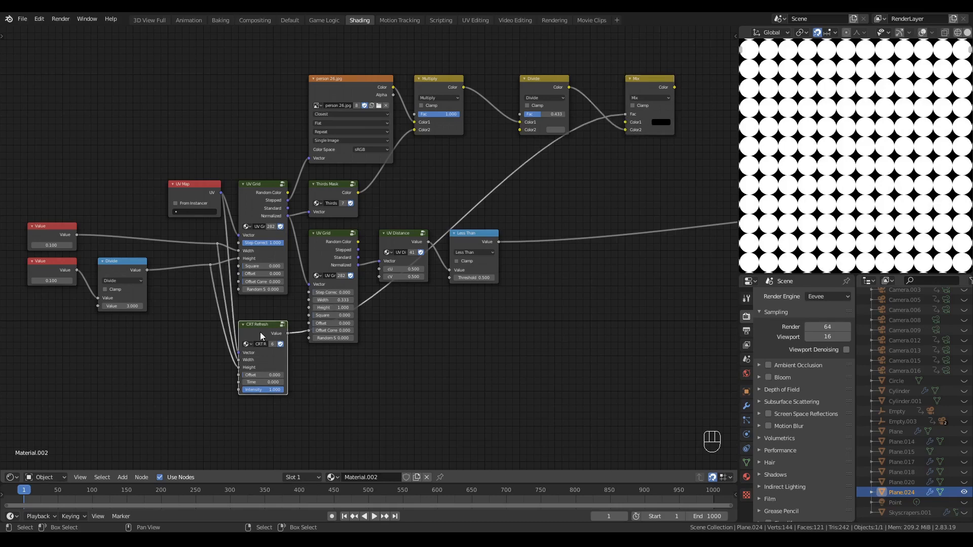
key("g")
right_click(262, 404)
Insert a Math node between CRT Refresh and the Mix factor, place it after Less Than, and set it to Multiply
key("q")
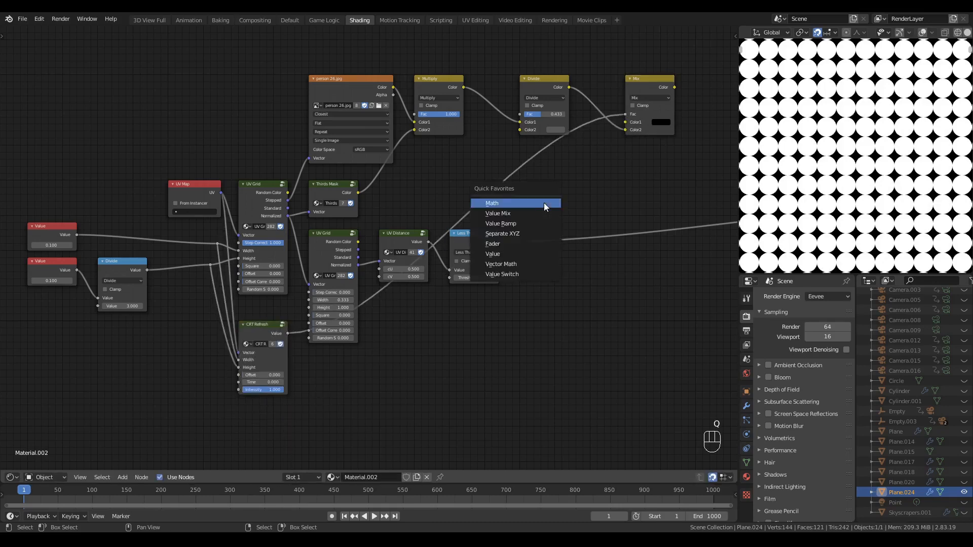
left_click(542, 203)
left_click(520, 192)
key("g")
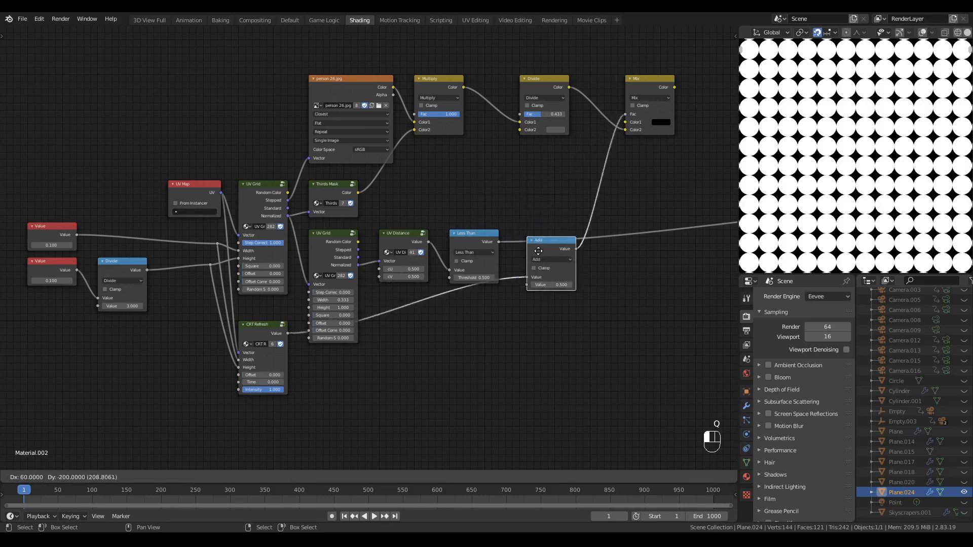
left_click(537, 256)
left_click(537, 253)
key("m")
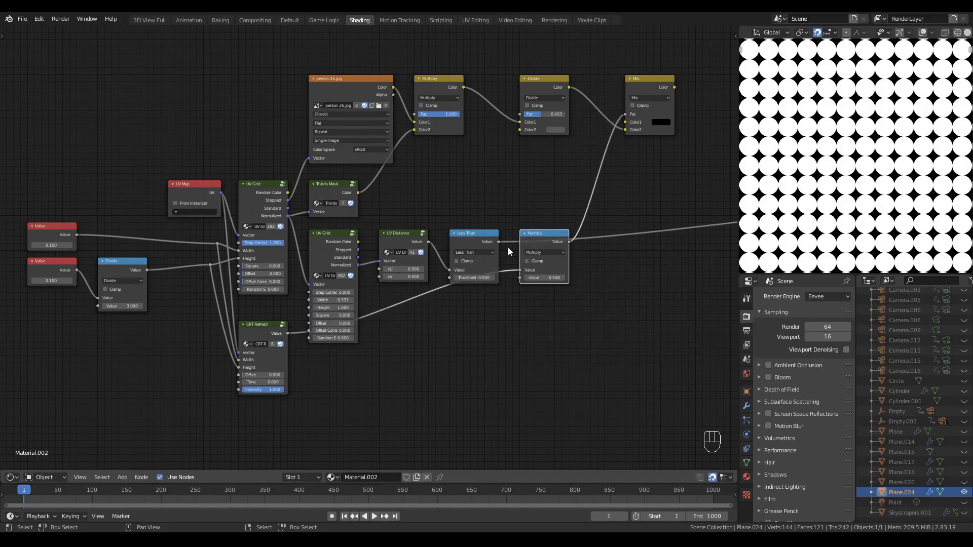
Connect Less Than's output to the Math Multiply node's second value and preview the Mix node's result
left_click_drag(499, 242, 520, 278)
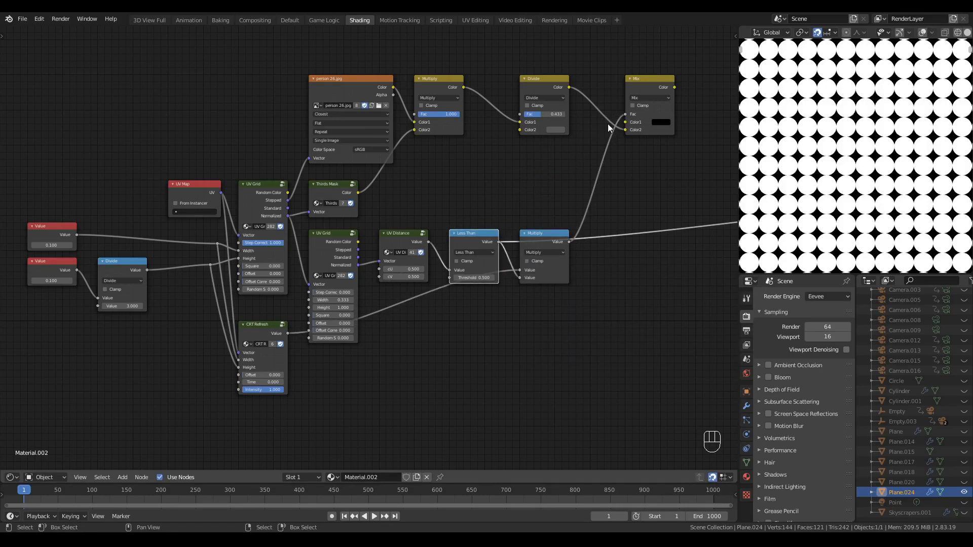
left_click(649, 79, "ctrl+shift")
scroll(823, 204, "down", 5)
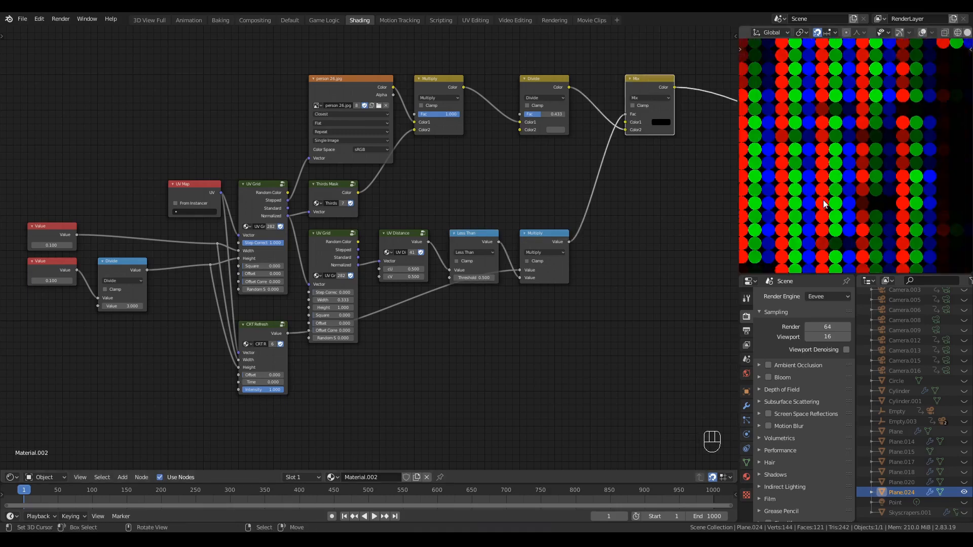
scroll(823, 204, "up", 5)
Set the first UV Grid's Offset Correct to 1 and its Offset to 0.5
left_click(262, 304)
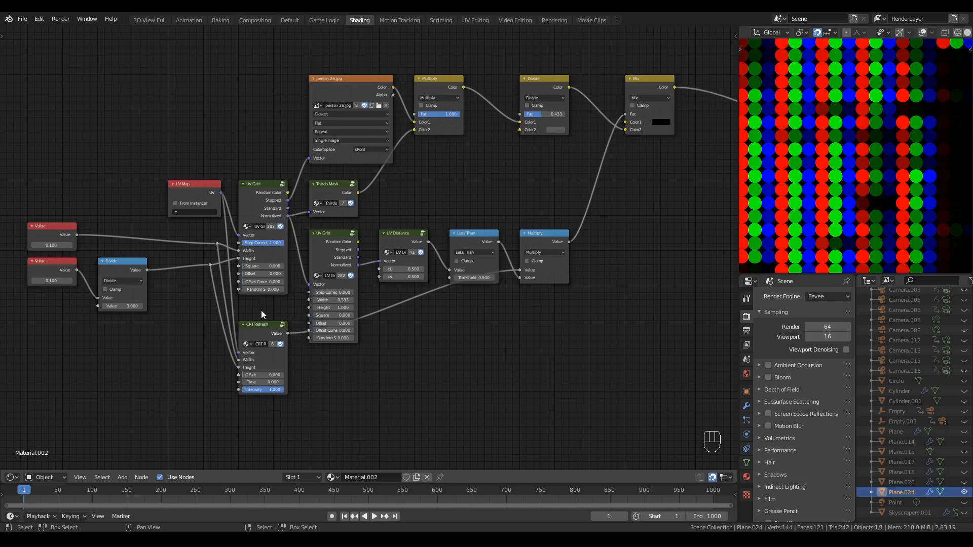
left_click_drag(257, 282, 275, 274)
left_click(255, 273)
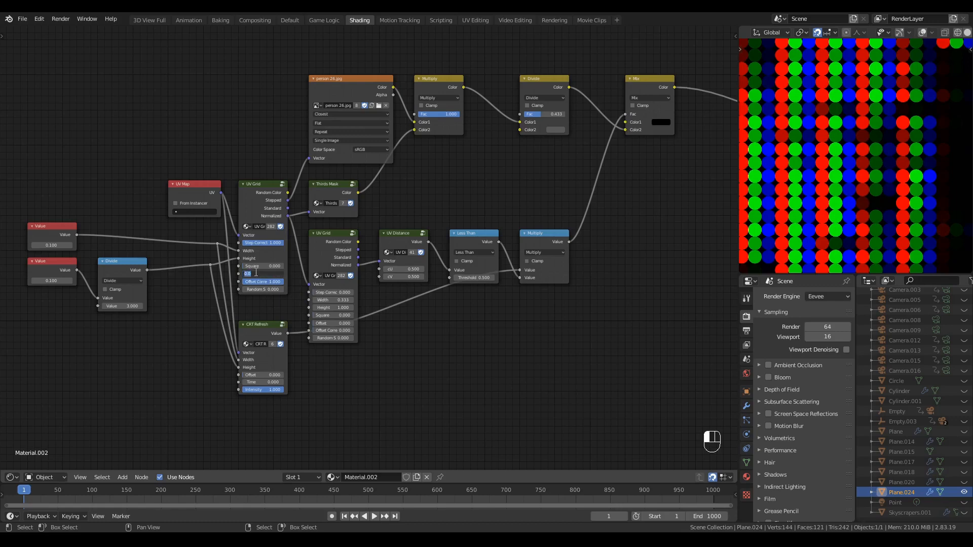
type(".5")
key("Return")
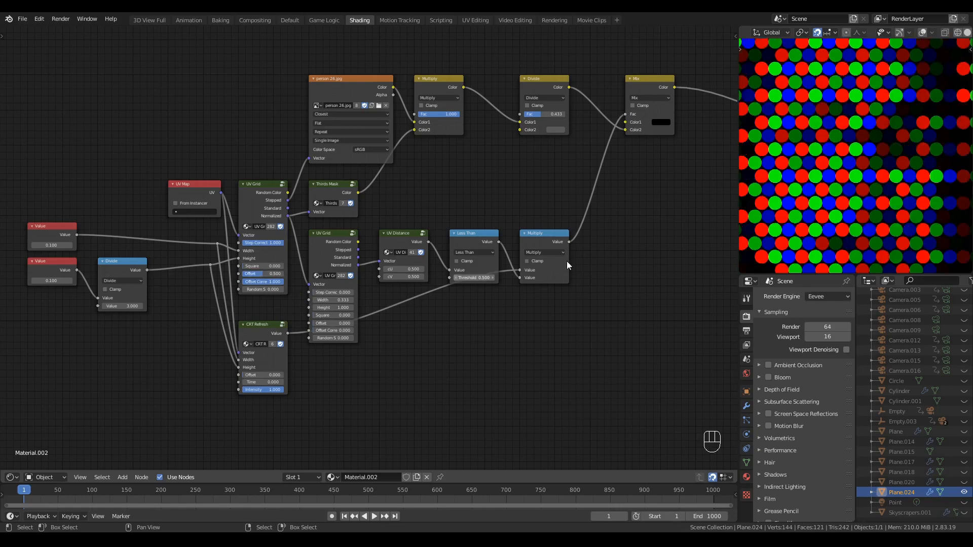
Set both Value nodes to 1/480
scroll(860, 171, "down", 2)
scroll(859, 170, "up", 1)
middle_click_drag(859, 170, 860, 170, "ctrl")
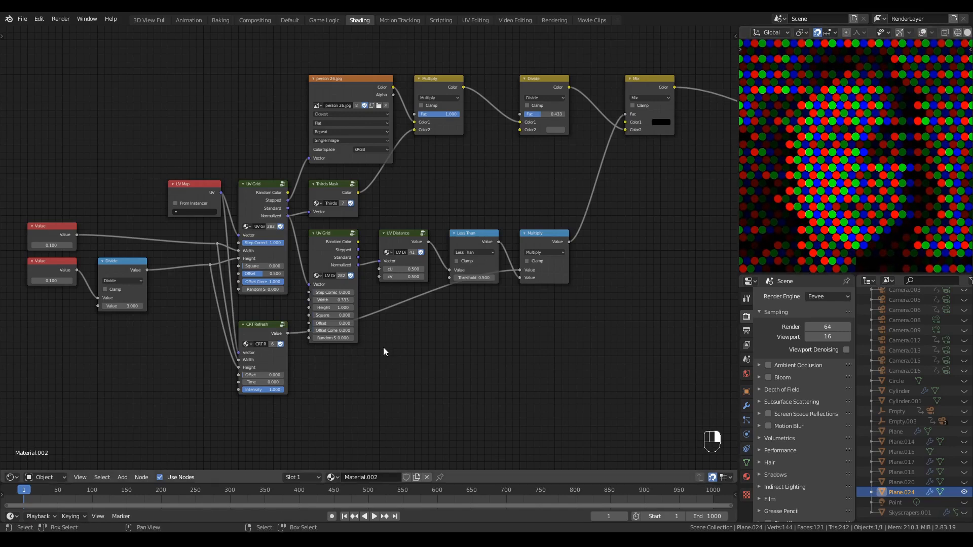
left_click(46, 245)
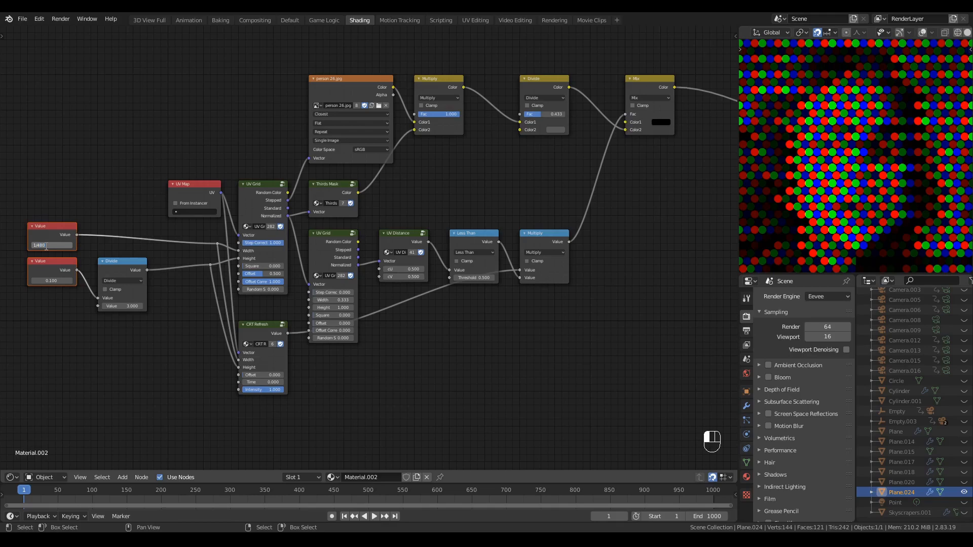
type("1/480")
key("Return")
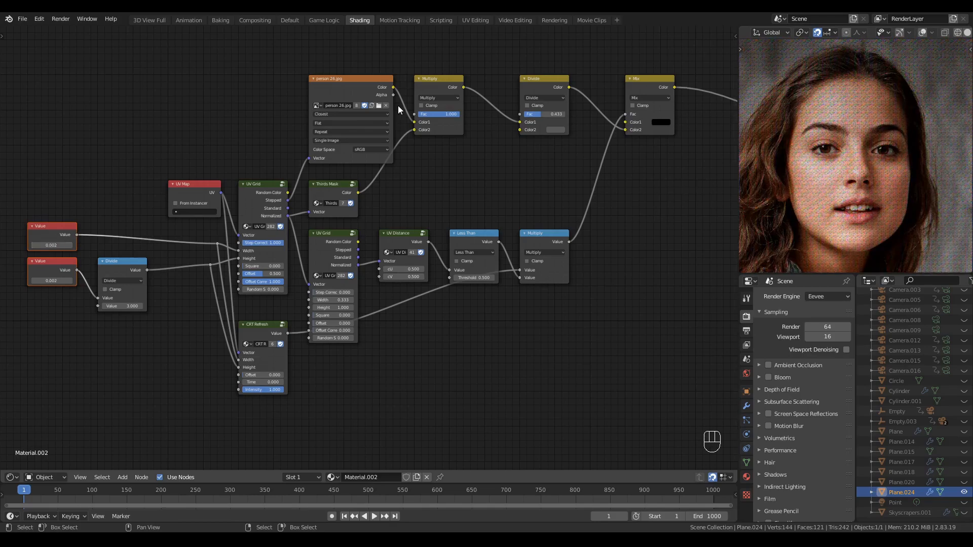
Compare the image texture's own output with the Mix result and set the Divide color node's factor to 0.550
left_click(372, 78, "ctrl+shift")
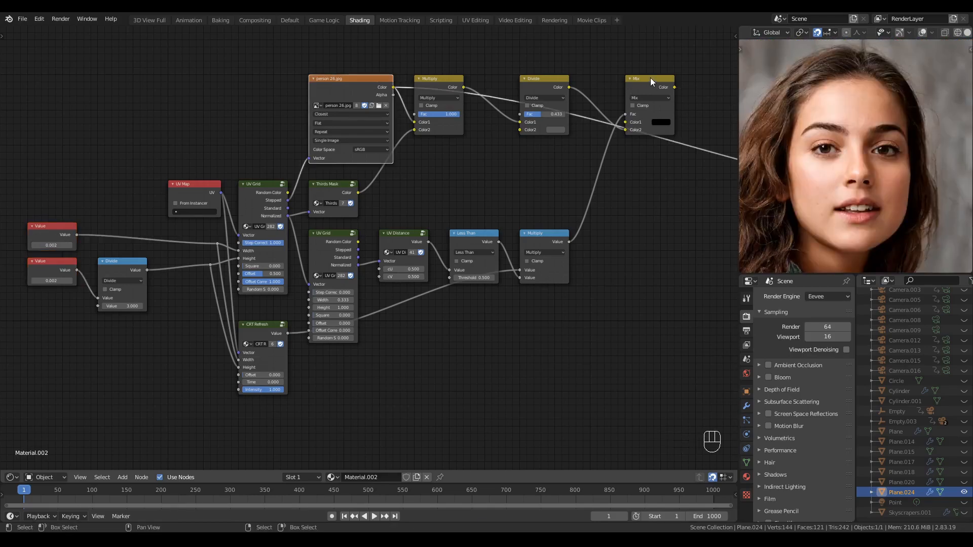
left_click(650, 77, "ctrl+shift")
left_click_drag(561, 113, 571, 114)
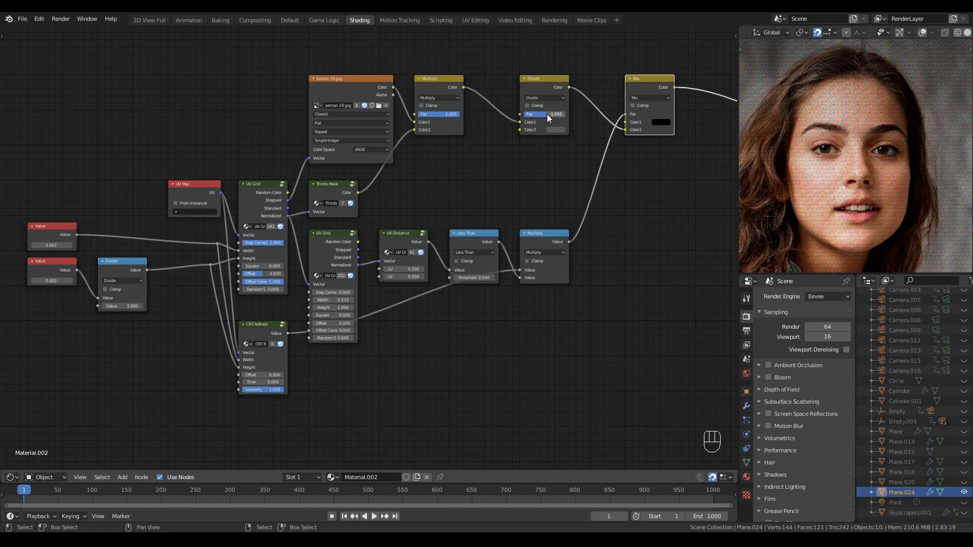
Scrub the CRT Refresh group's Time value to examine the scan line movement, and cancel the change
scroll(319, 416, "up", 2)
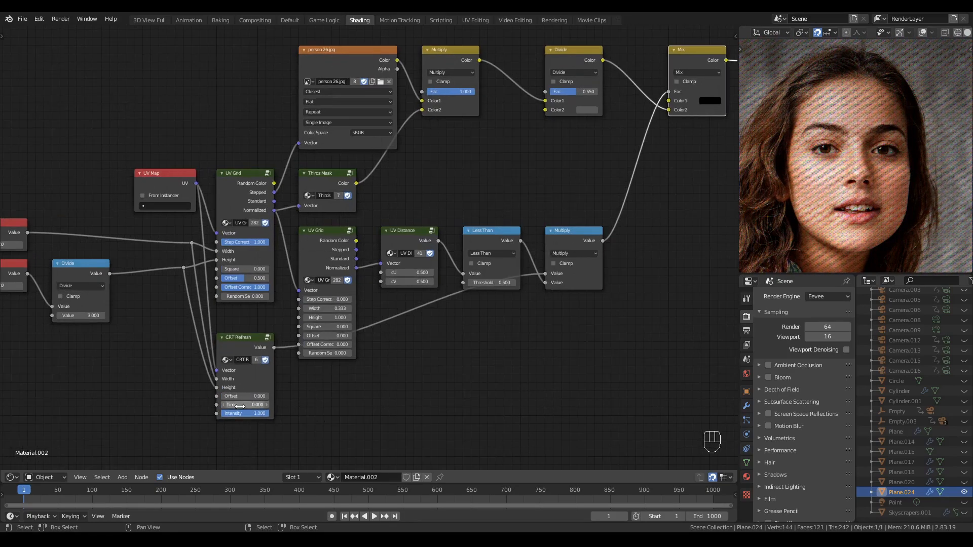
left_click_drag(245, 405, 285, 405, "shift")
right_click(285, 405)
key("alt+a")
scroll(445, 350, "down", 2)
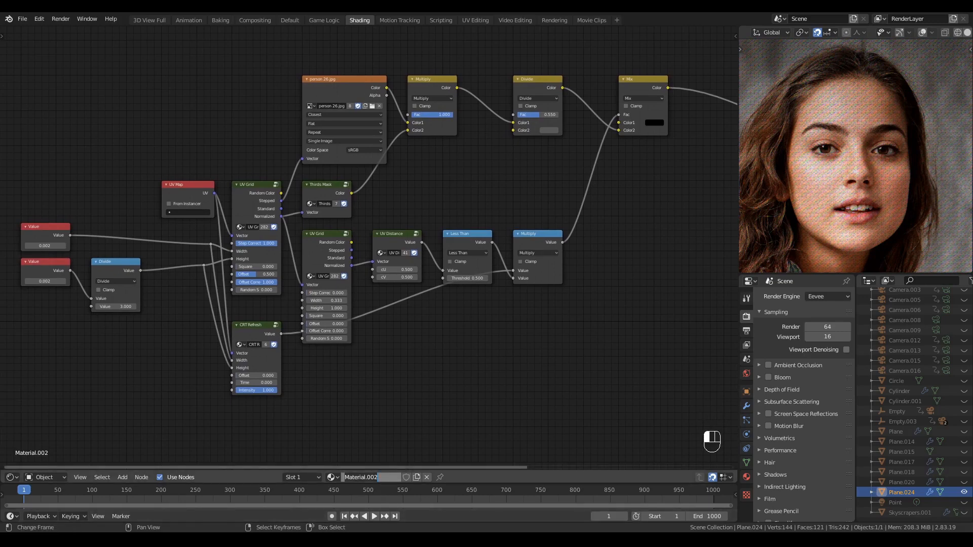
Rename the material as PC CRT and create a duplicate of it
double_click(361, 477)
type("PC")
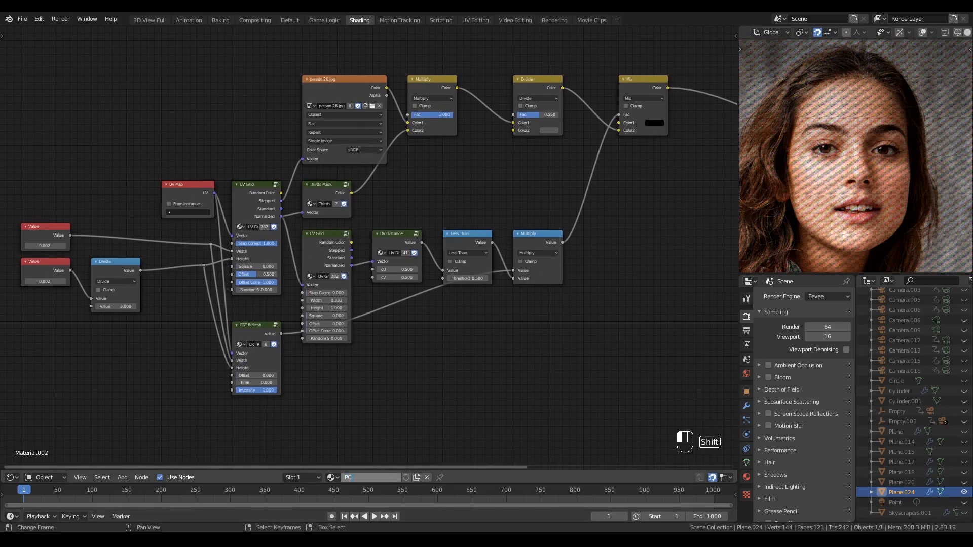
type(" CRT")
key("Return")
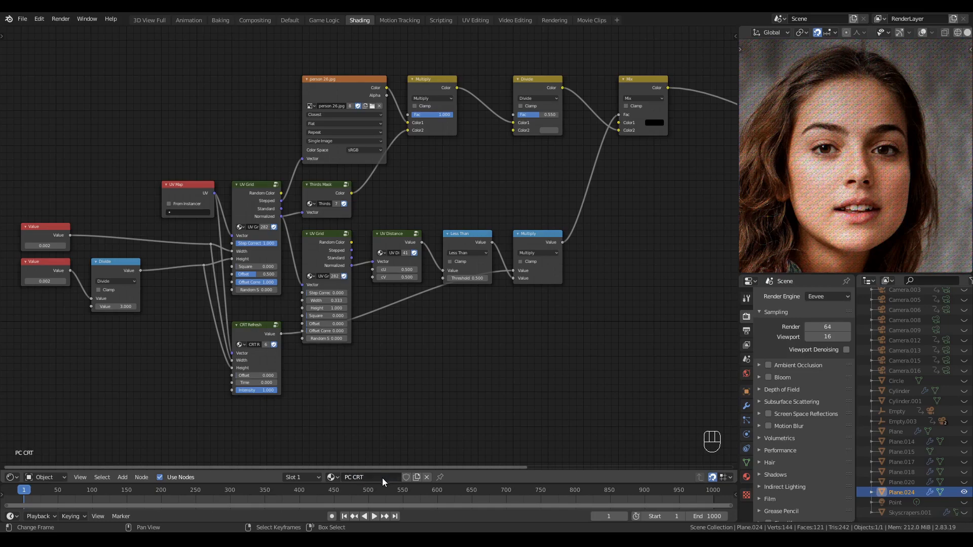
left_click(417, 477)
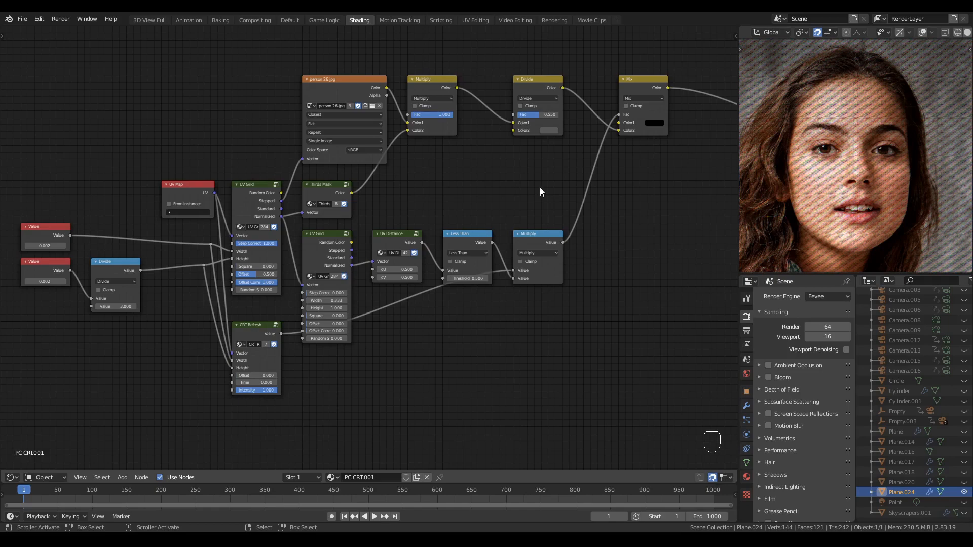
Dissolve the Divide math node while keeping its links, and move both Value nodes closer to the UV Grid
left_click(103, 273)
key("ctrl+x")
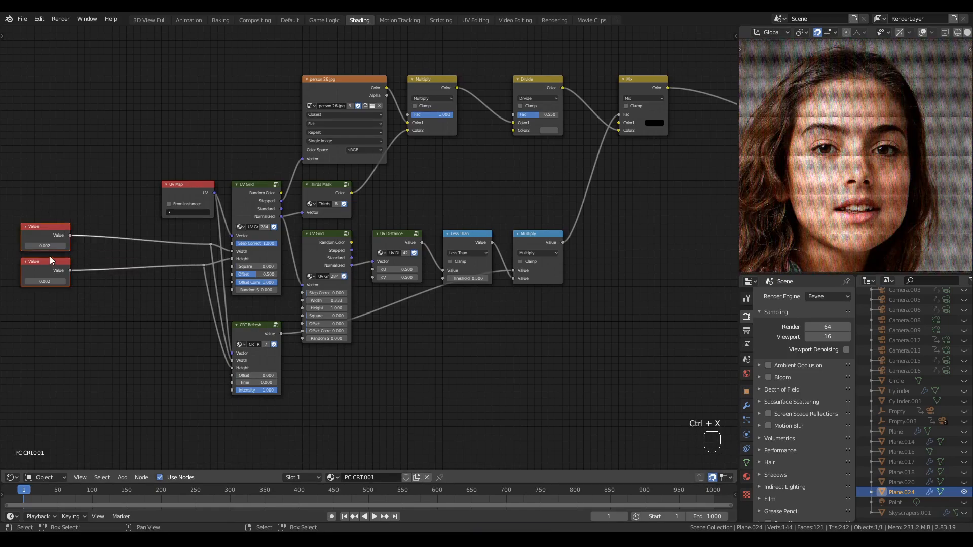
key("g")
left_click(154, 274)
Dissolve the reroutes on the Value nodes' links and move both Value nodes slightly farther from the UV Grid
left_click_drag(189, 235, 219, 305)
key("ctrl+x")
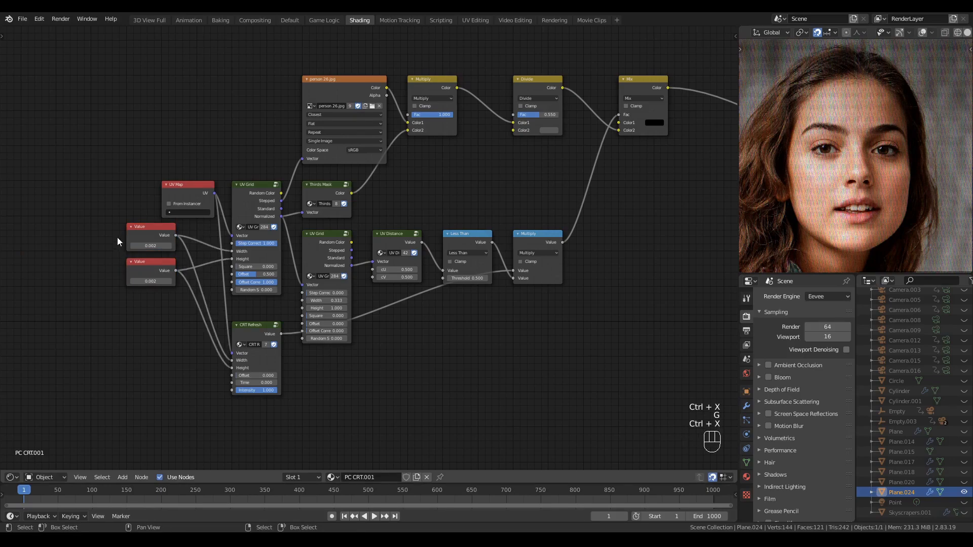
left_click_drag(105, 231, 132, 285)
left_click_drag(143, 241, 106, 230)
left_click(127, 287)
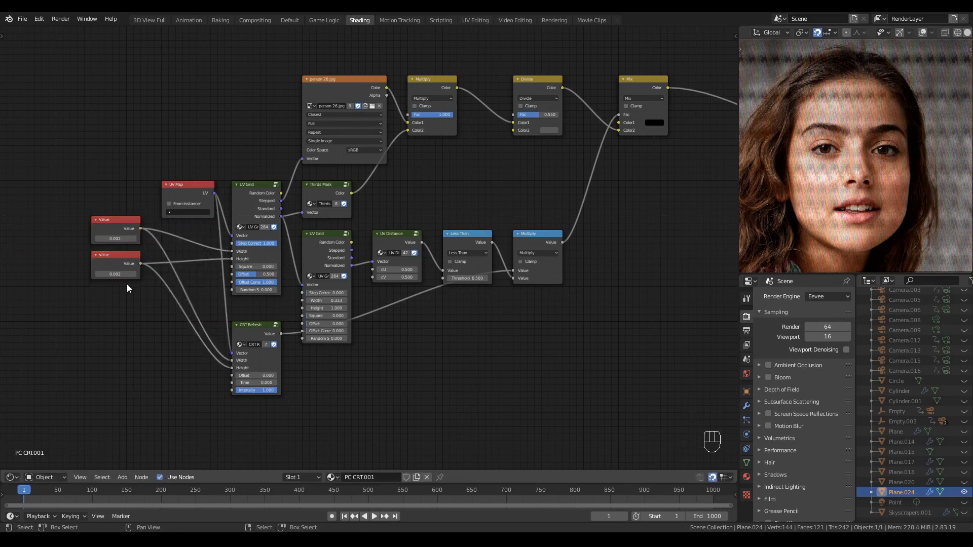
left_click(115, 226)
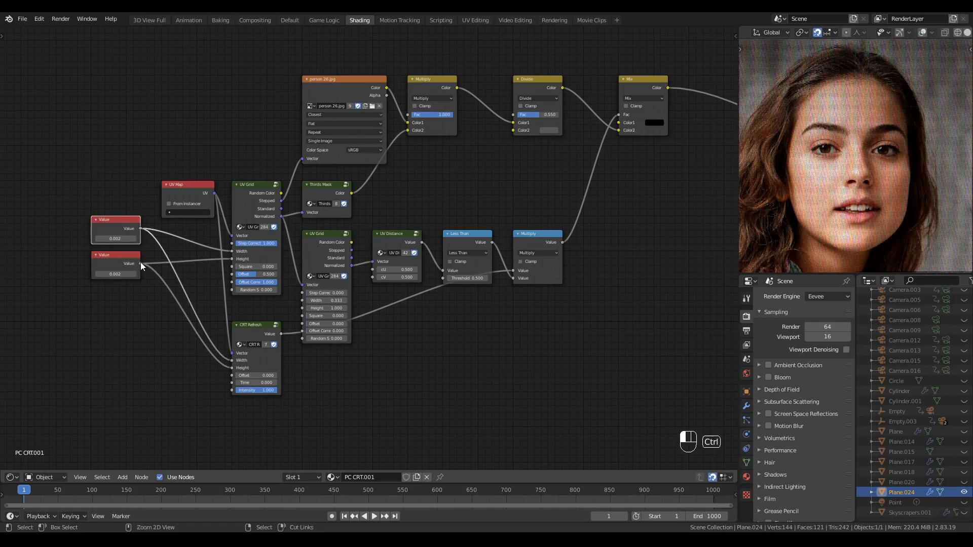
Drive the Width and Height inputs of the UV Grid and CRT Refresh from one Value node and delete the spare Value node
left_click_drag(141, 262, 170, 259, "ctrl")
left_click(114, 256)
key("x")
Dissolve the Multiply math node, then the UV Distance and Less Than nodes
left_click(409, 347)
left_click(537, 242)
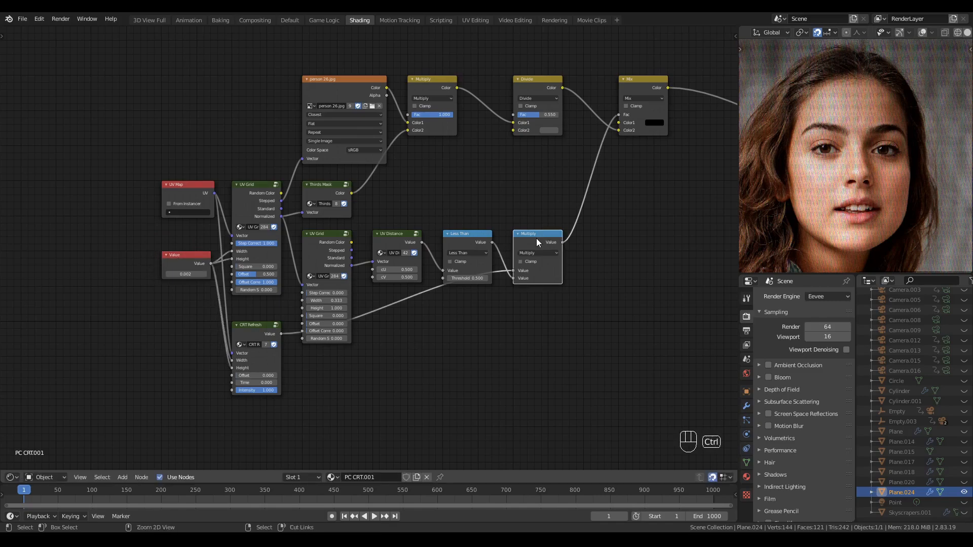
key("ctrl+x")
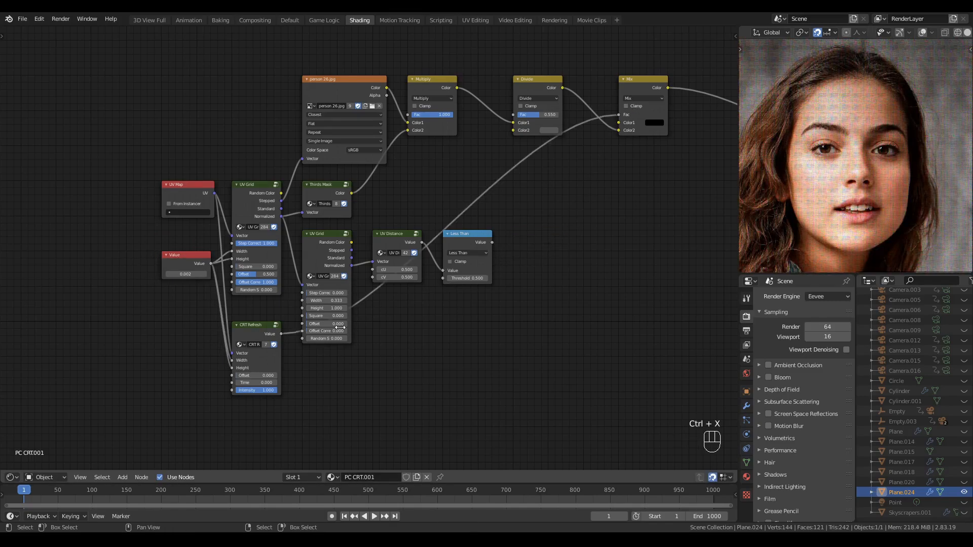
left_click_drag(567, 236, 390, 322)
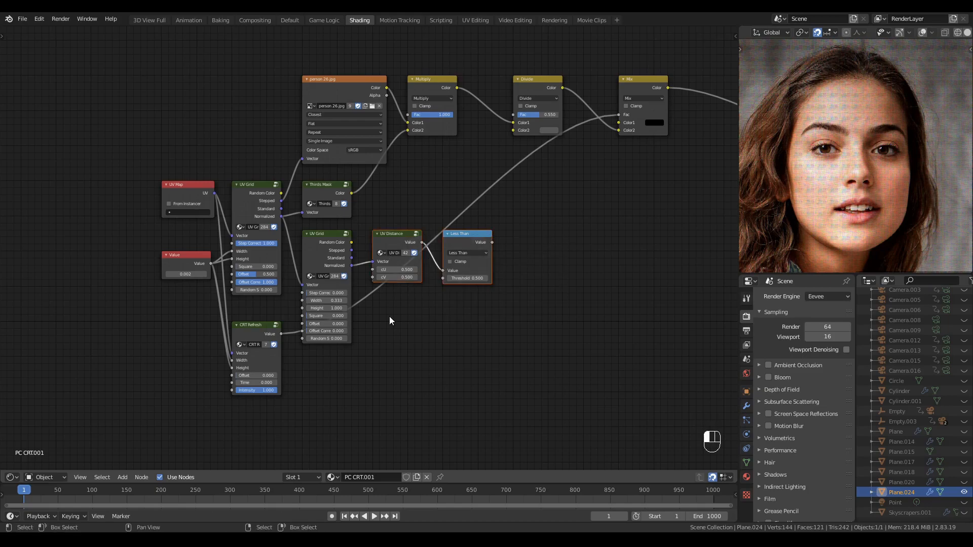
key("ctrl+x")
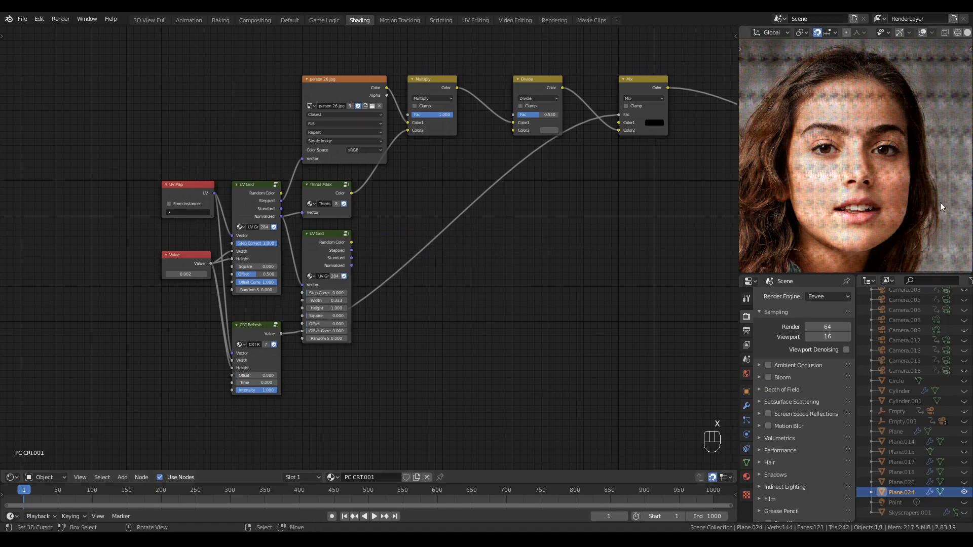
Set the Value node to 0.05 and set the first UV Grid's Offset and offset correction to 0
left_click(185, 274)
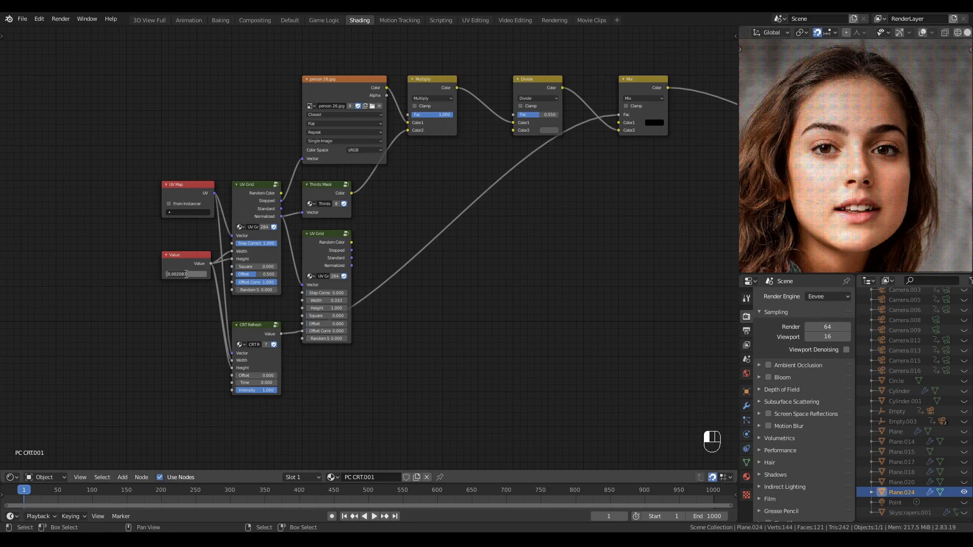
type("0.05")
key("Return")
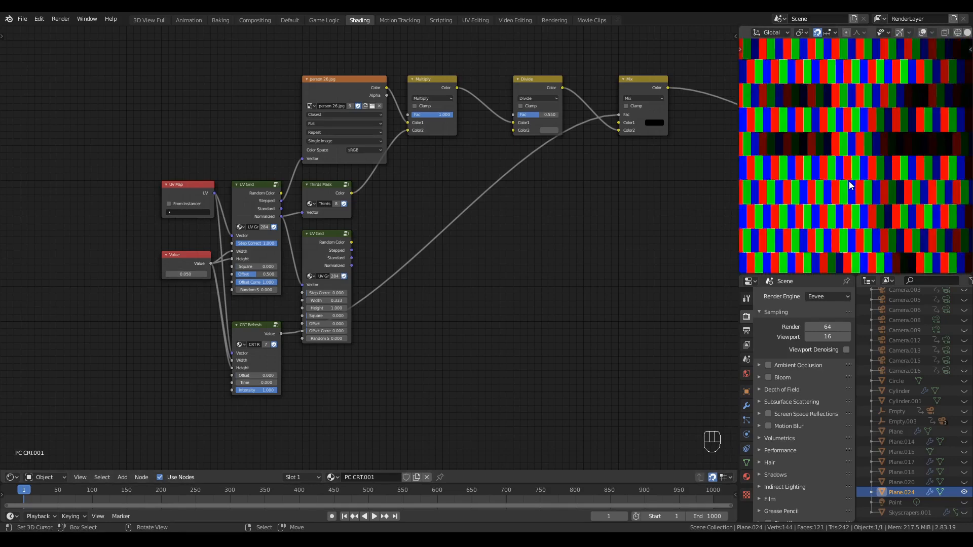
scroll(851, 186, "up", 3)
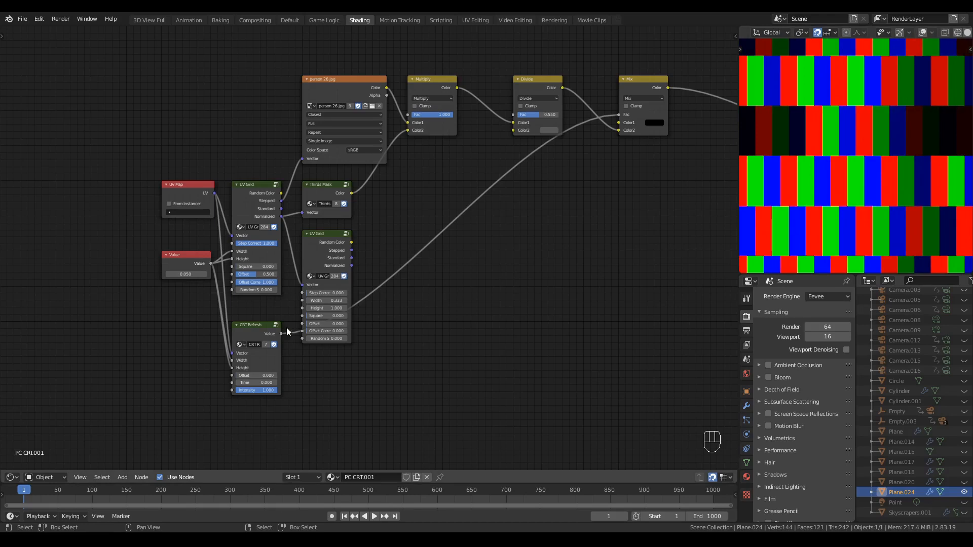
left_click_drag(268, 282, 237, 274)
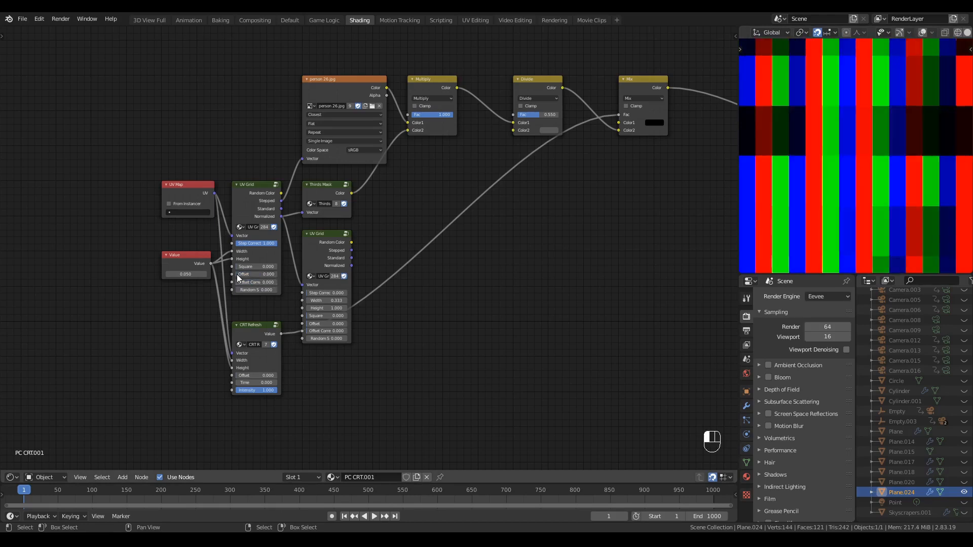
Add a Separate XYZ node beside the second UV Grid, feed it from that grid's Standard output, and preview its X output
middle_click_drag(424, 296, 397, 286)
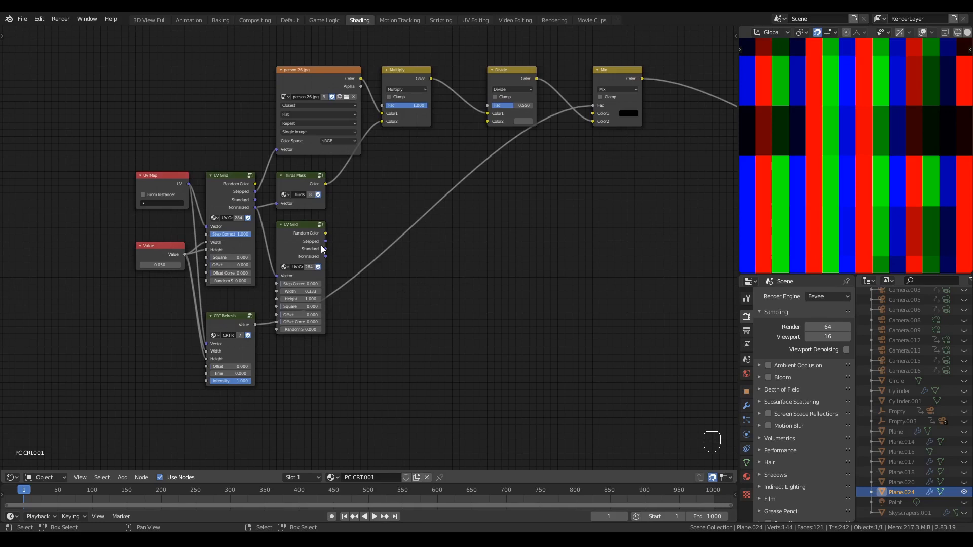
left_click(299, 239)
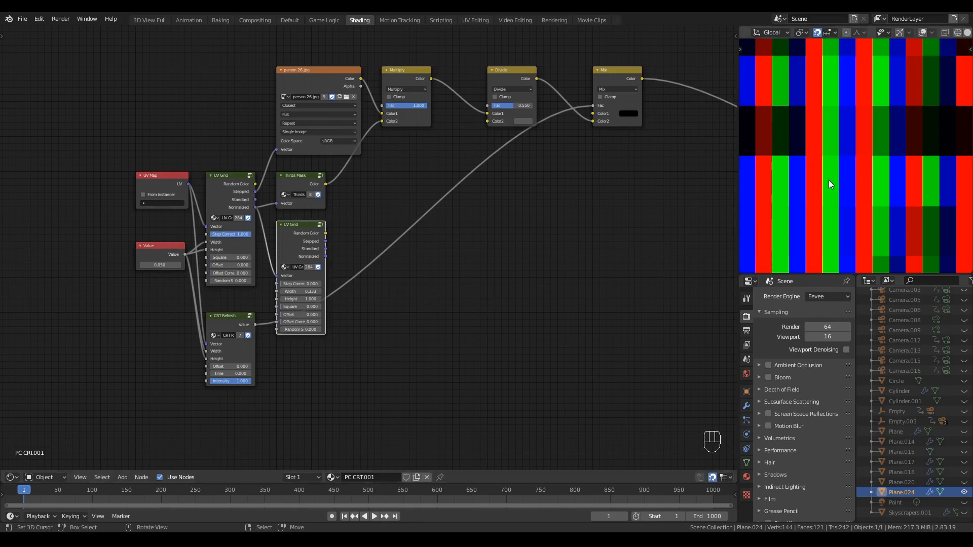
left_click(410, 303)
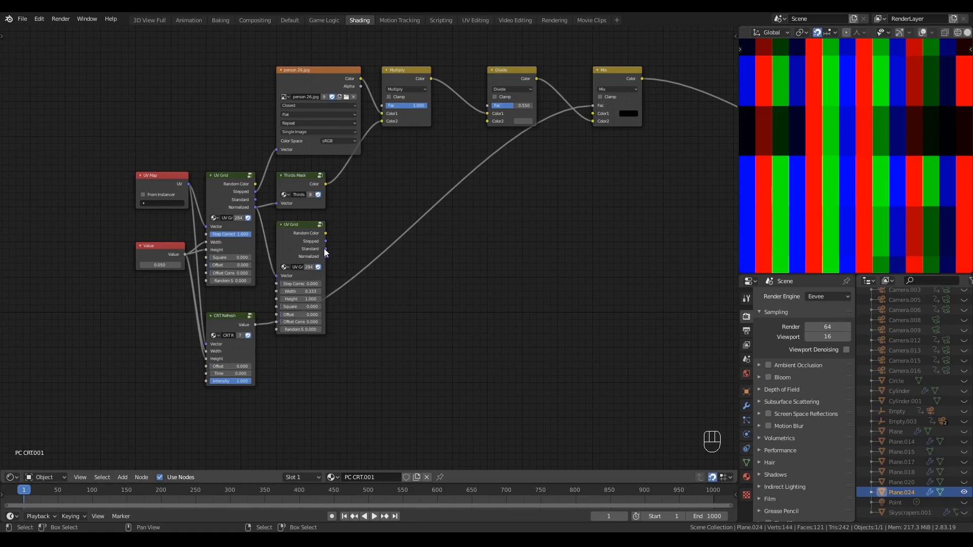
left_click_drag(325, 249, 474, 267)
key("q")
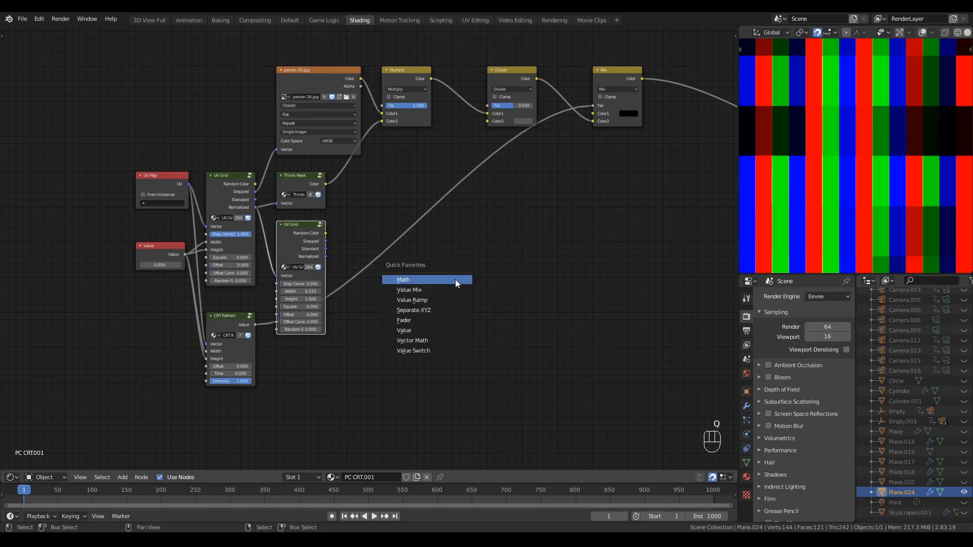
left_click(444, 310)
left_click_drag(326, 248, 423, 296)
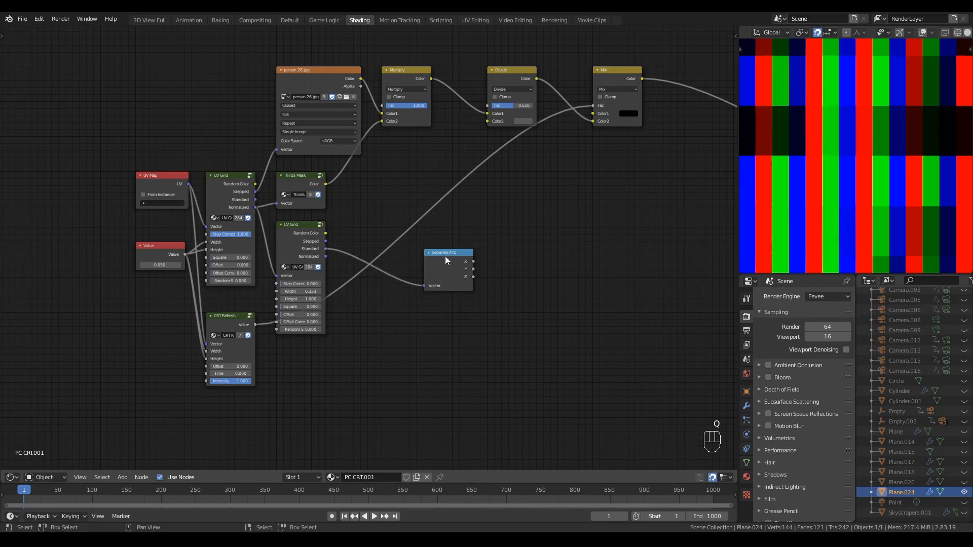
left_click_drag(445, 257, 368, 228)
left_click(369, 228, "ctrl+shift")
Add a UV Profile node after Separate XYZ, with X feeding its Input, and preview its Mask output
key("shift+a")
left_click(434, 264)
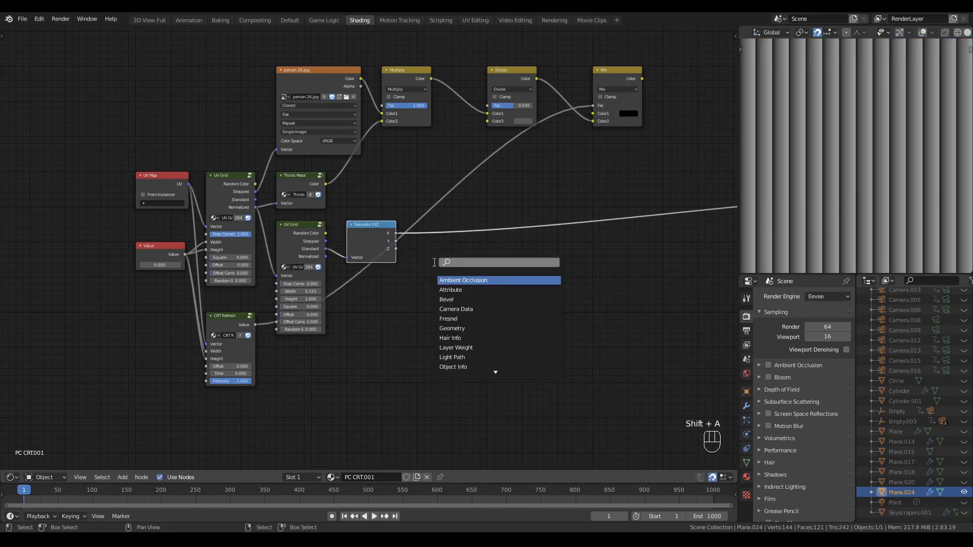
type("profi")
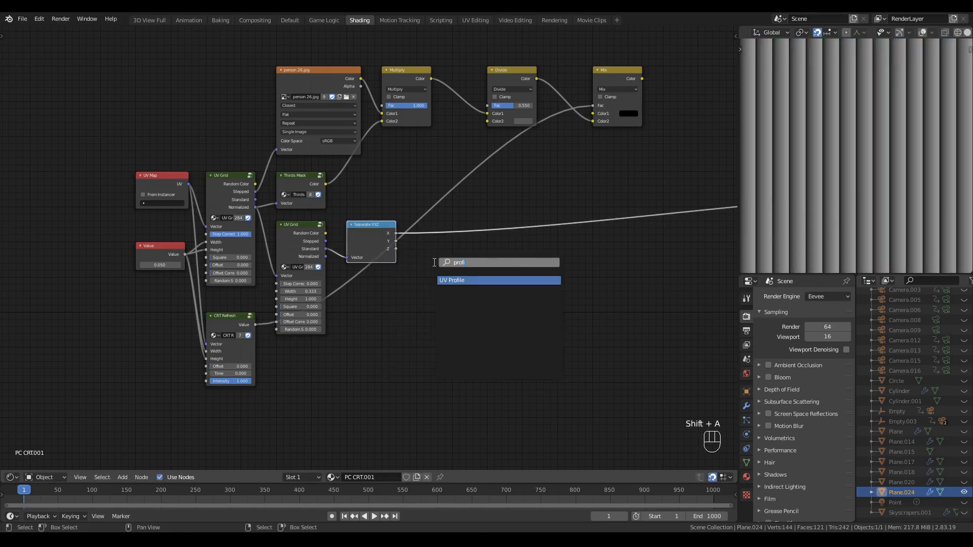
key("Return")
left_click(449, 214)
left_click_drag(456, 231, 428, 231)
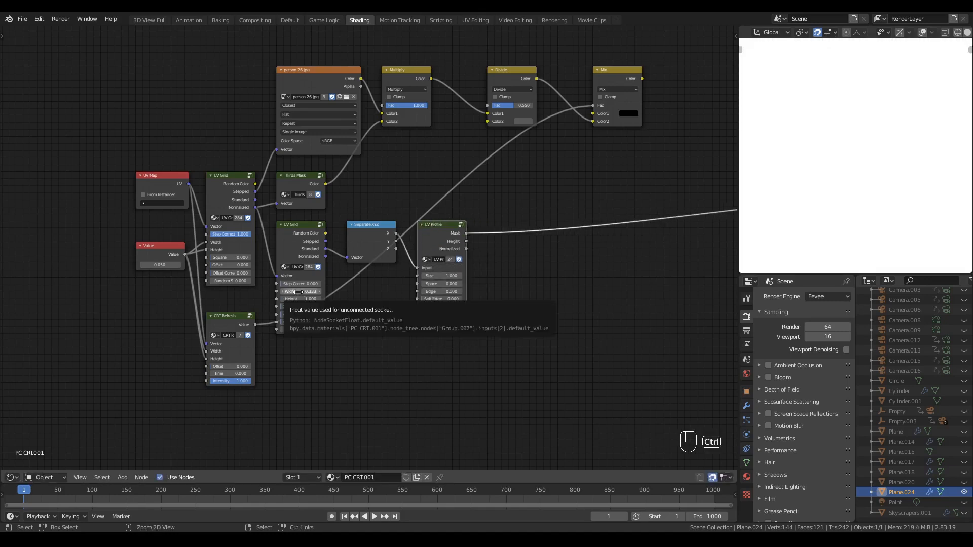
Copy the Width value of the second UV Grid
key("ctrl+c")
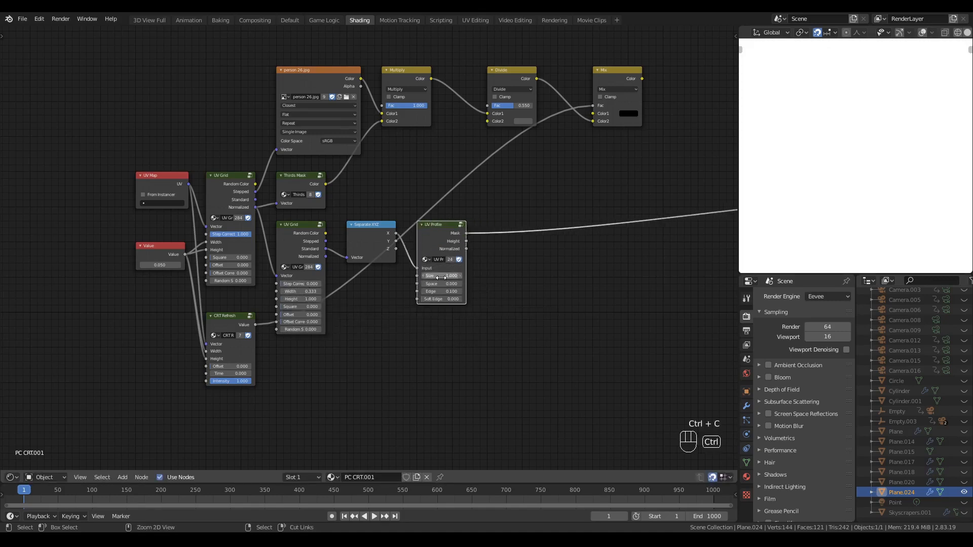
Set the UV Profile node's Size to 0.333 and its Space to 0.050
key("ctrl+v")
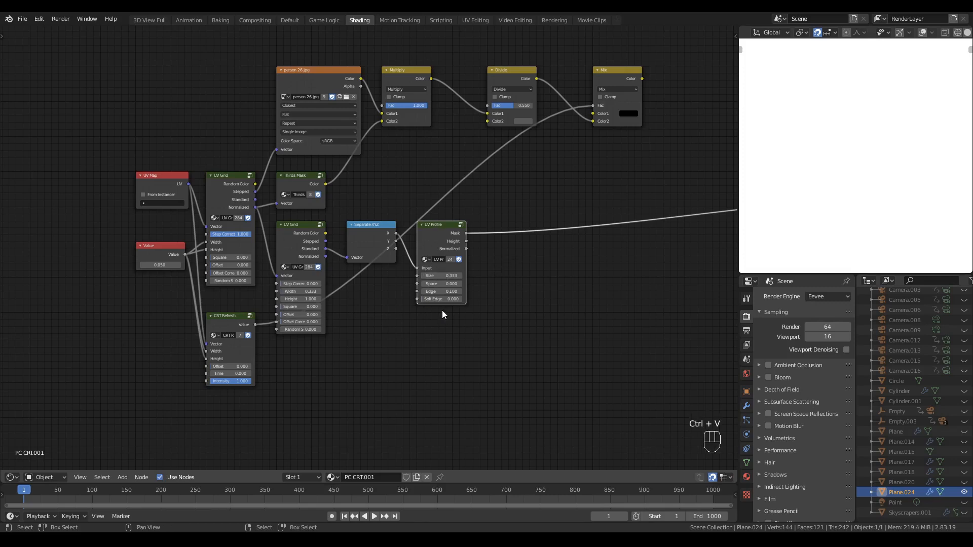
mouse_move(439, 284)
left_mouse_down()
mouse_move(456, 284)
mouse_move(448, 284)
left_mouse_up()
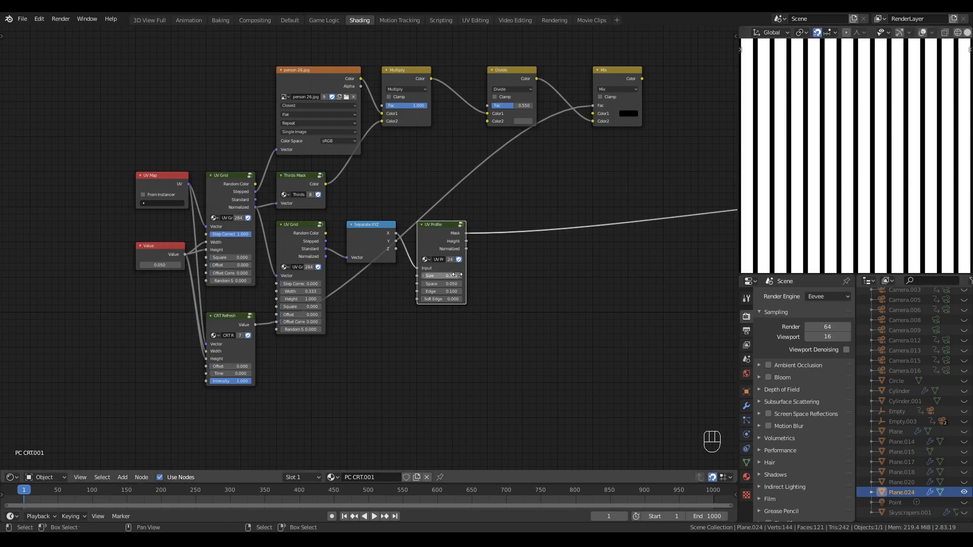
left_click(507, 276)
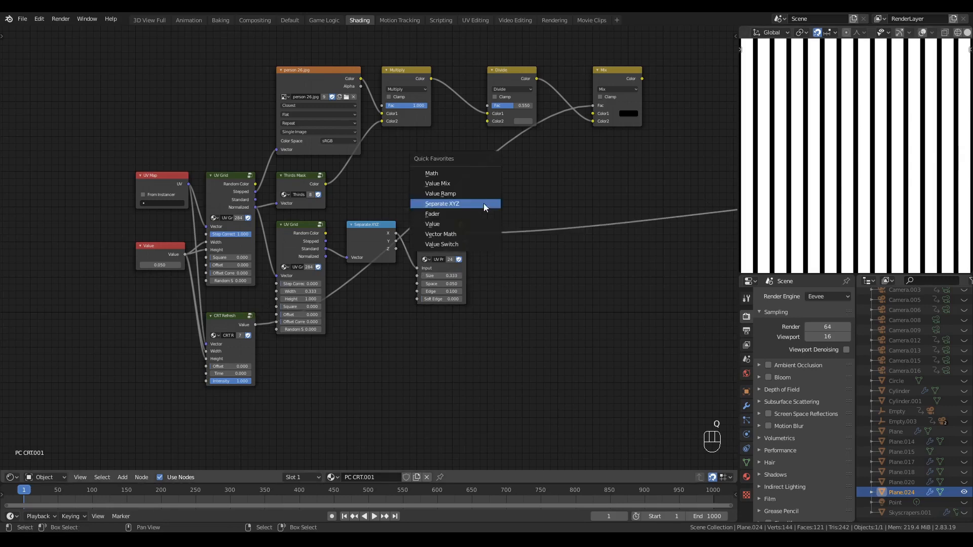
Insert a Math node set to Multiply on the CRT Refresh link, multiply it by UV Profile's Mask, and preview the Mix node
left_click(476, 175)
left_click(508, 231)
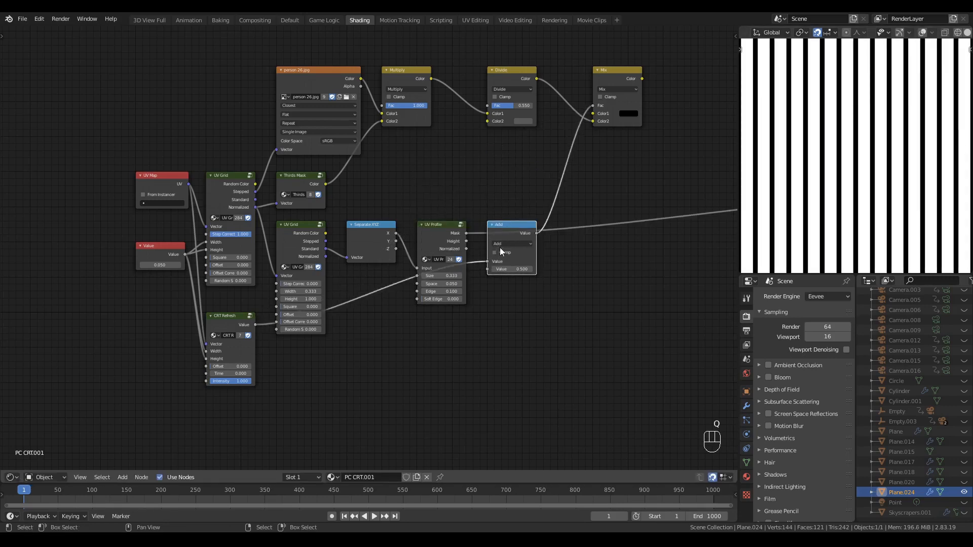
left_click(507, 244)
left_click(502, 274)
right_click_drag(454, 232, 496, 266, "alt")
left_click(612, 77, "ctrl+shift")
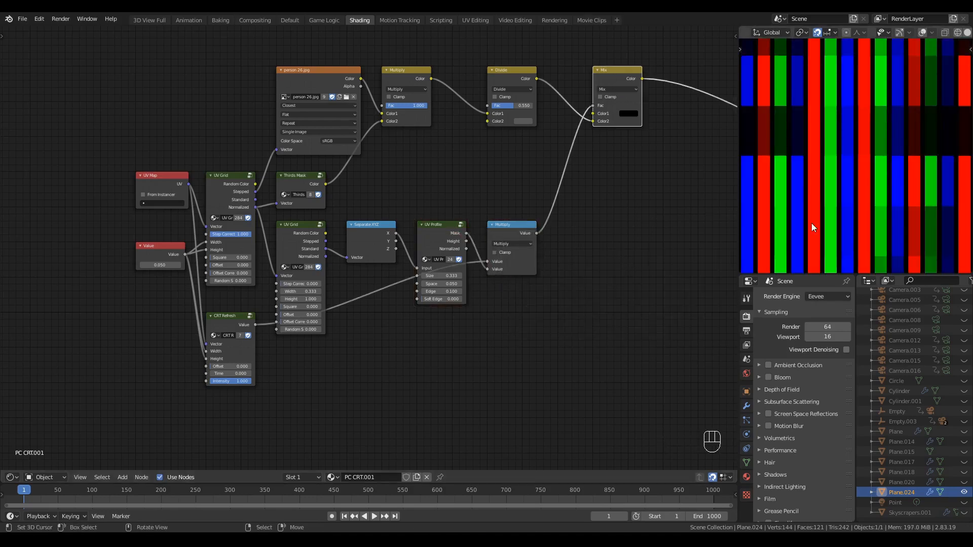
Try the shared Value node at 0.002 and test varying the CRT Refresh node's Time
scroll(811, 229, "up", 4)
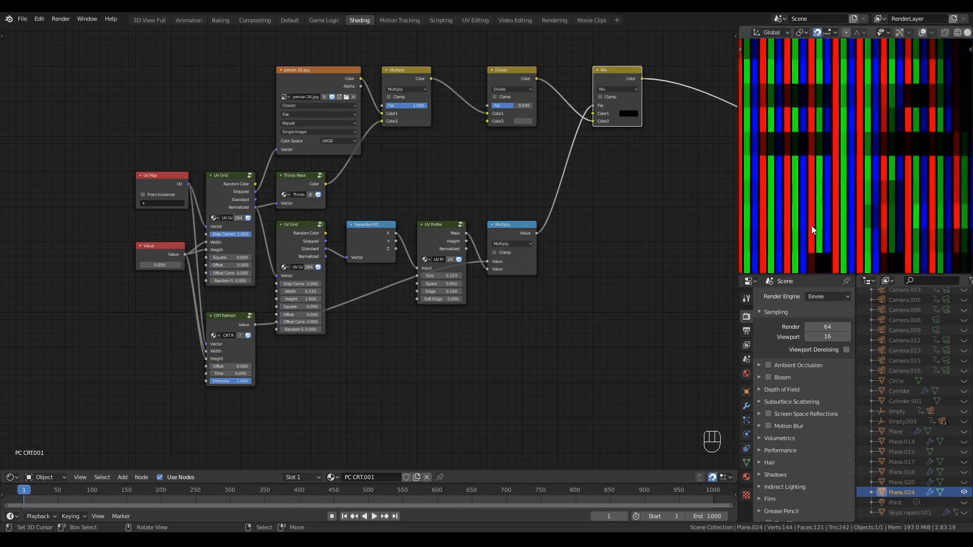
scroll(811, 226, "down", 5)
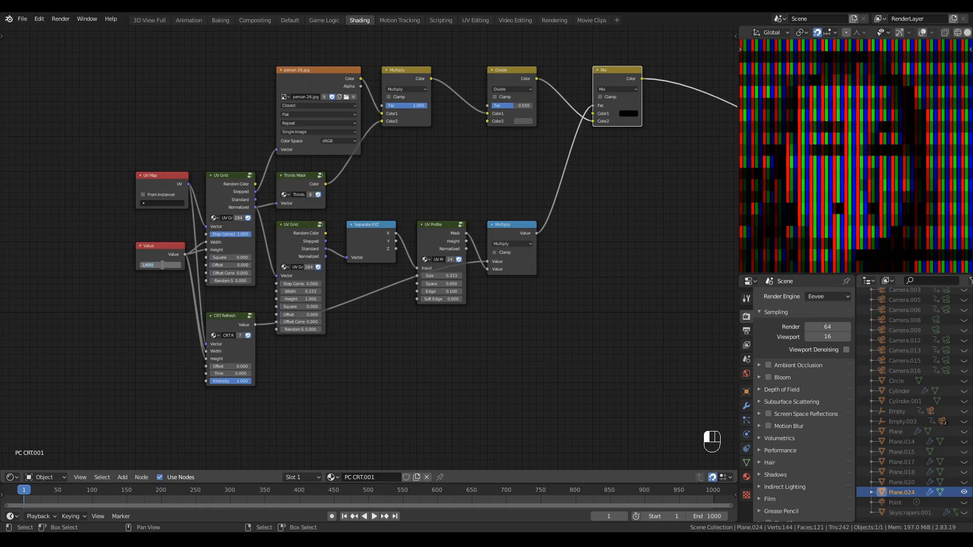
key("Return")
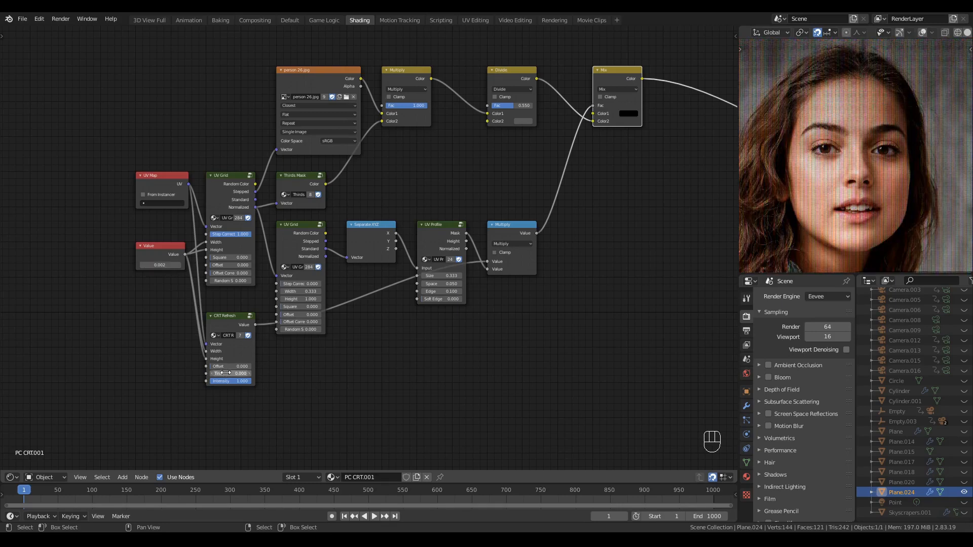
left_click_drag(225, 373, 277, 373, "shift")
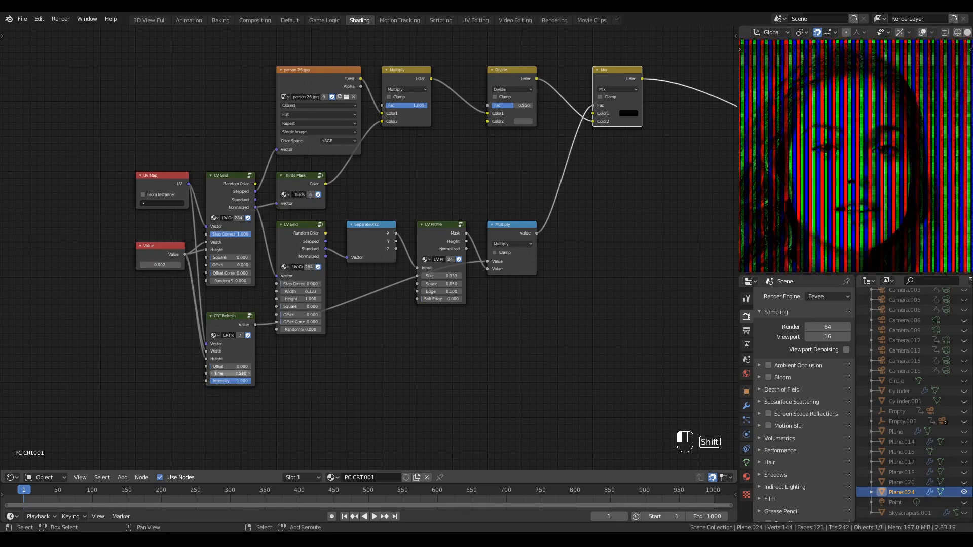
key("Escape")
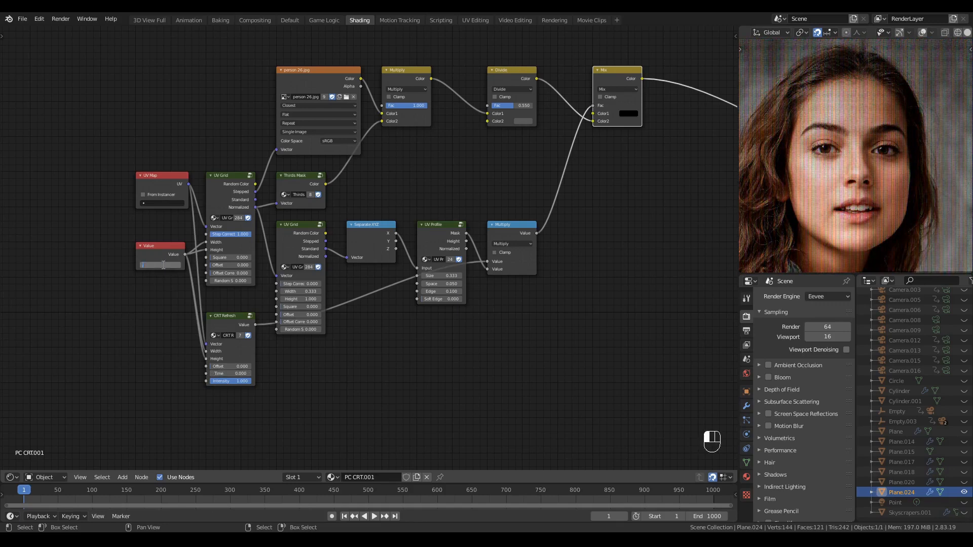
Set the shared Value node to 0.1
key("Return")
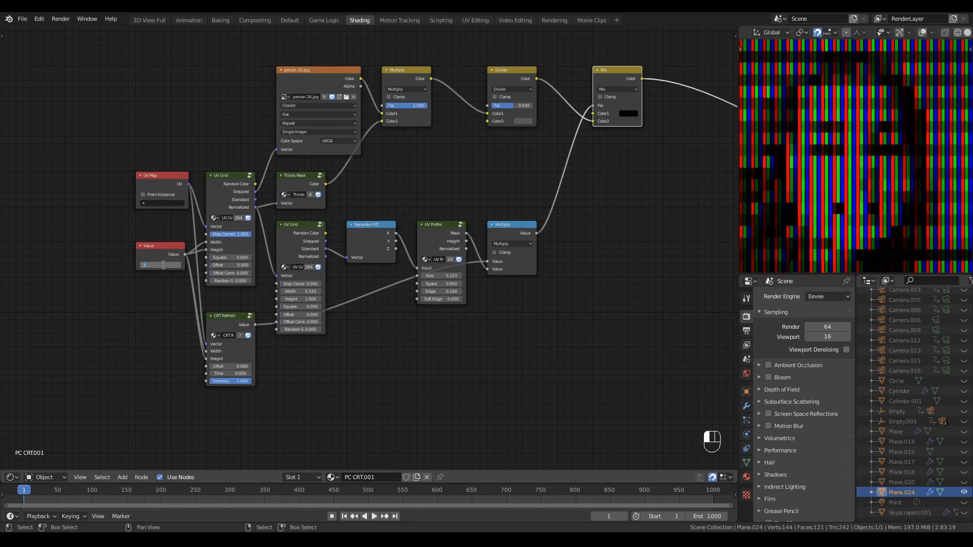
key("Return")
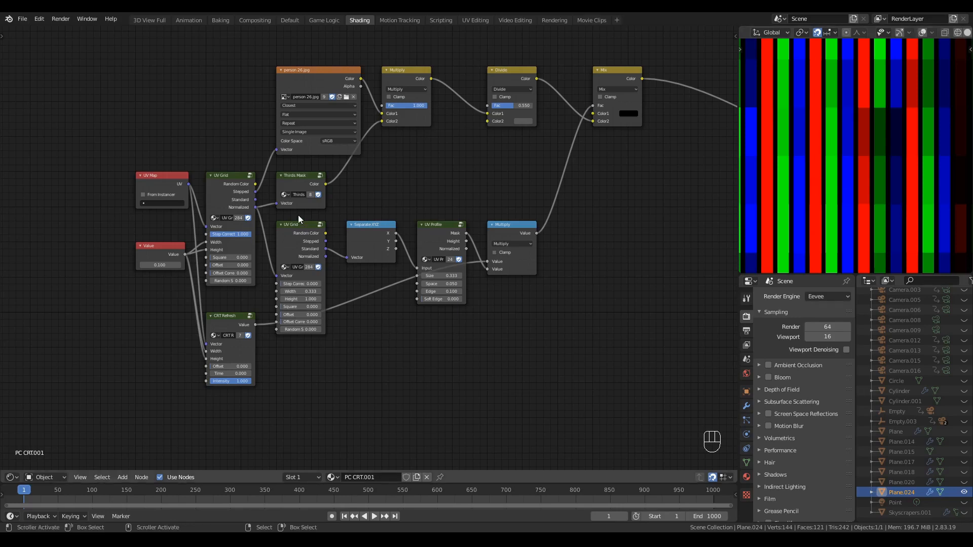
Move the Thirds Mask, the lower UV Grid chain and the color mixing nodes to the right, leaving a wide gap after the first column
left_click_drag(299, 219, 456, 307)
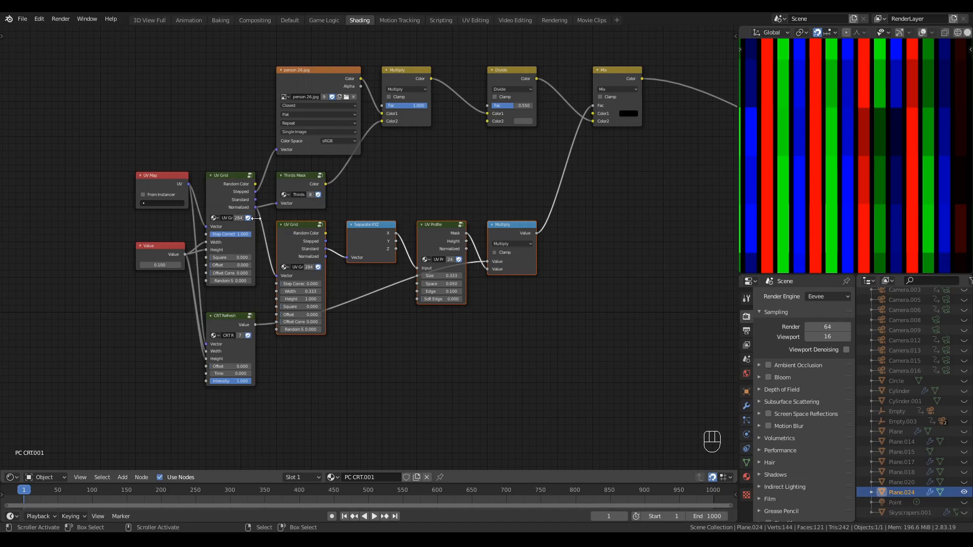
key("g")
key("x")
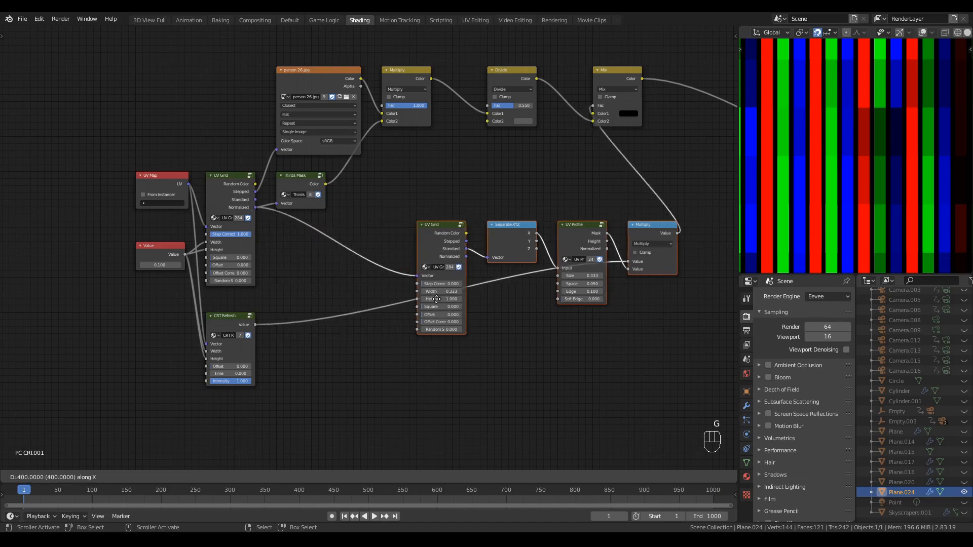
right_click(506, 311)
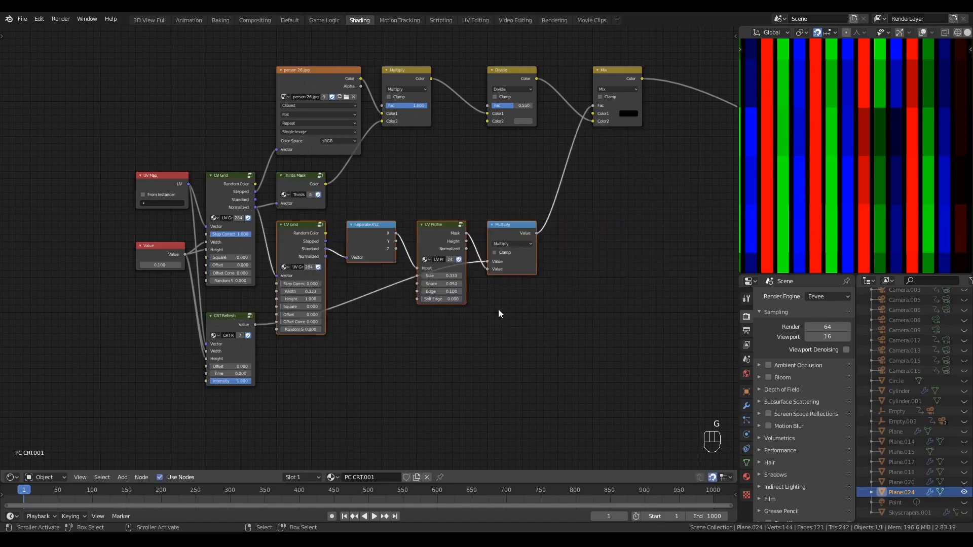
left_click(287, 200, "shift")
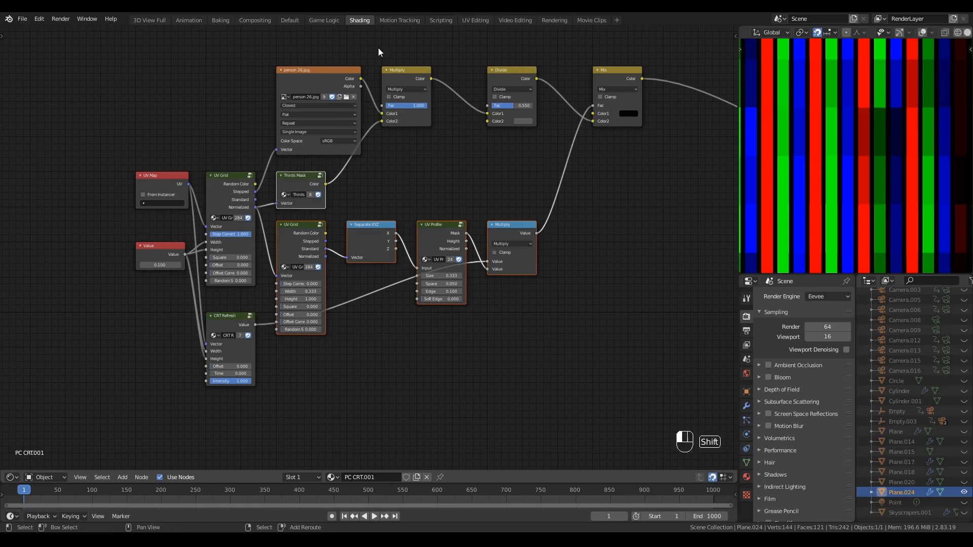
left_click_drag(379, 53, 735, 195, "shift")
key("g")
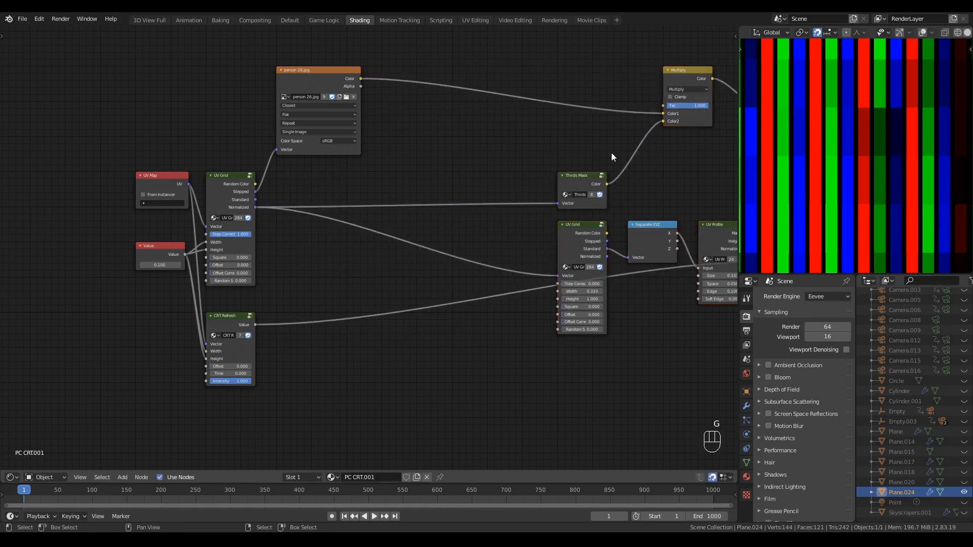
Join the two Normalized links to Thirds Mask and the second UV Grid with a reroute placed just before those nodes
mouse_move(438, 242)
right_mouse_down("shift")
mouse_move(373, 266)
mouse_move(384, 248)
right_mouse_up("shift")
key("g")
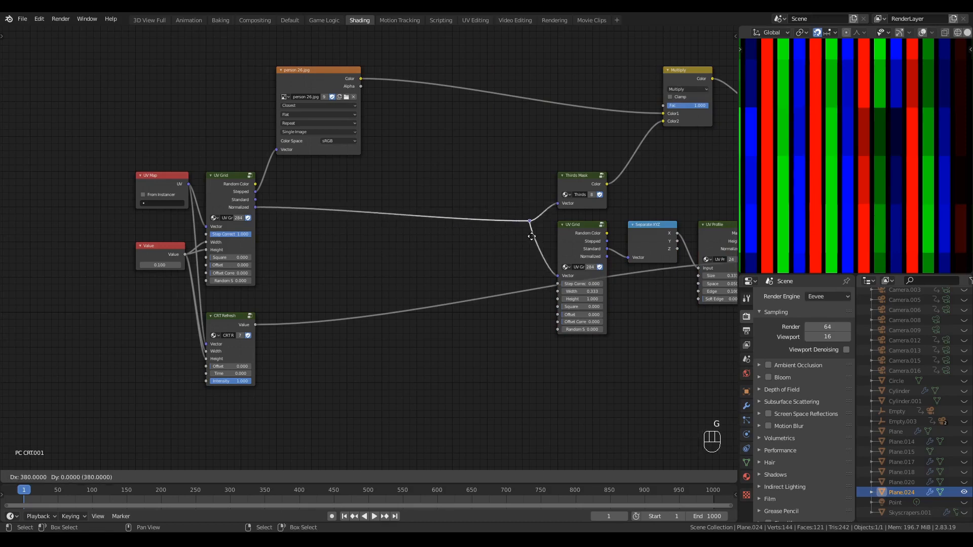
left_click(545, 230)
left_click(453, 241)
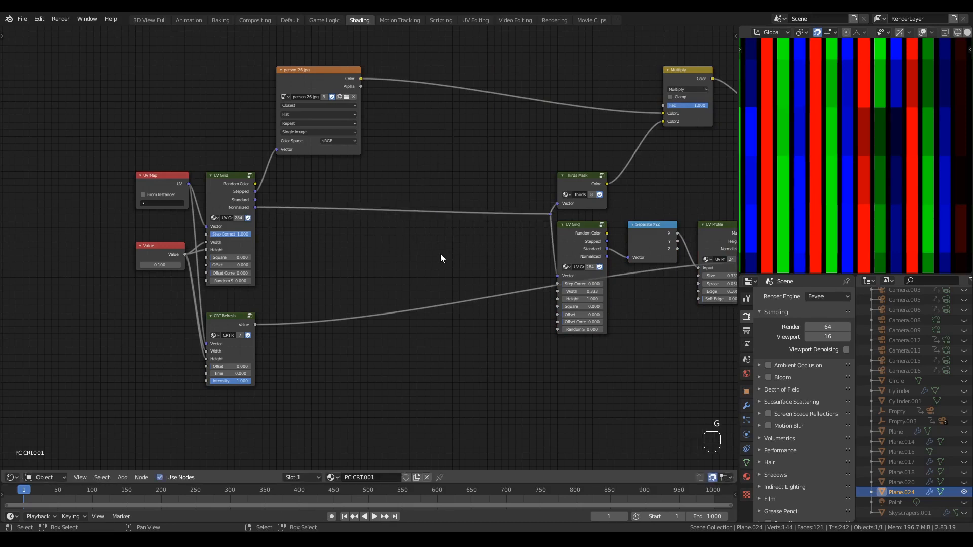
Insert two Vector Math nodes in series on the Normalized link ahead of the reroute, setting the first one to Subtract
key("q")
left_click(396, 324)
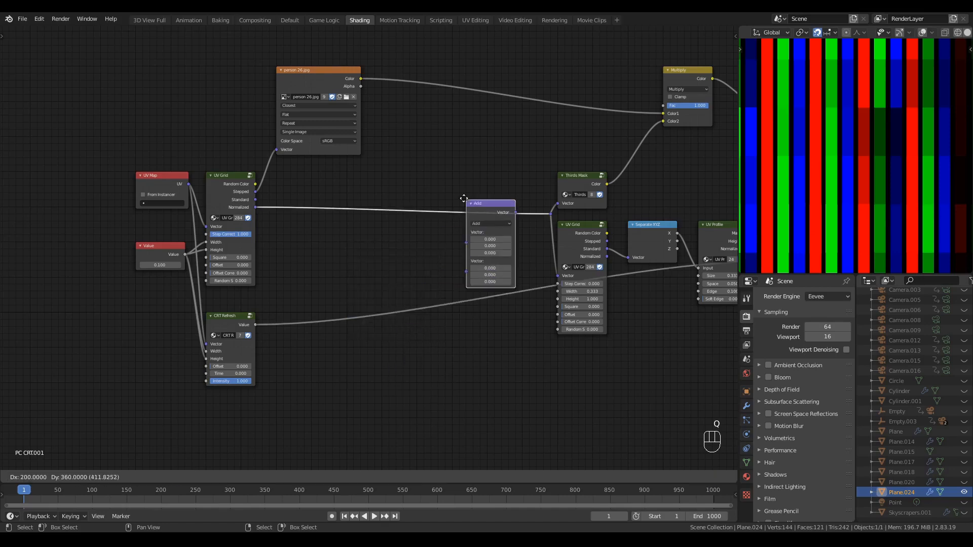
left_click(486, 170)
key("shift+d")
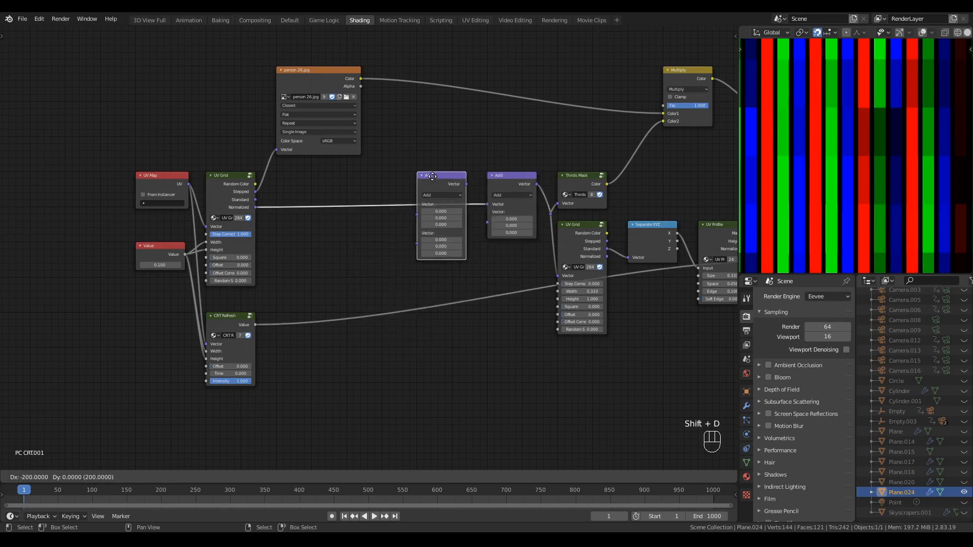
left_click(439, 195)
left_click(440, 195)
left_click(439, 205)
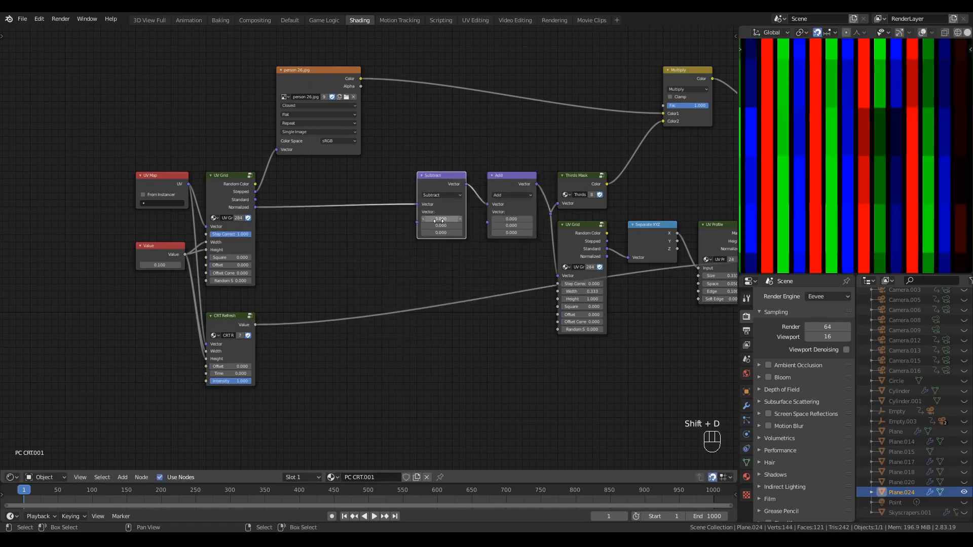
Set the second Vector Math node to Divide with all three divisor values at 1, and dissolve the reroute after it
left_click(509, 195)
left_click(509, 224)
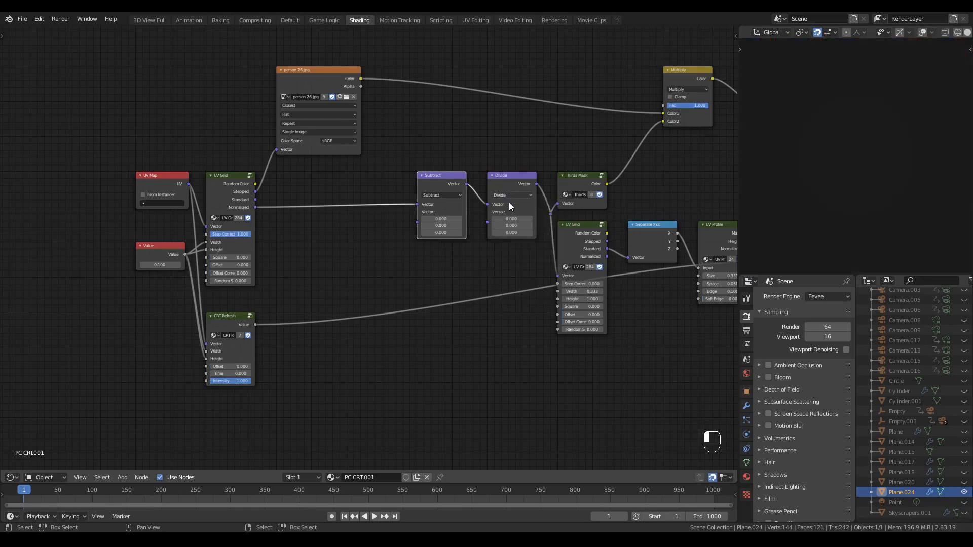
left_click_drag(510, 219, 503, 270)
type("1")
key("Return")
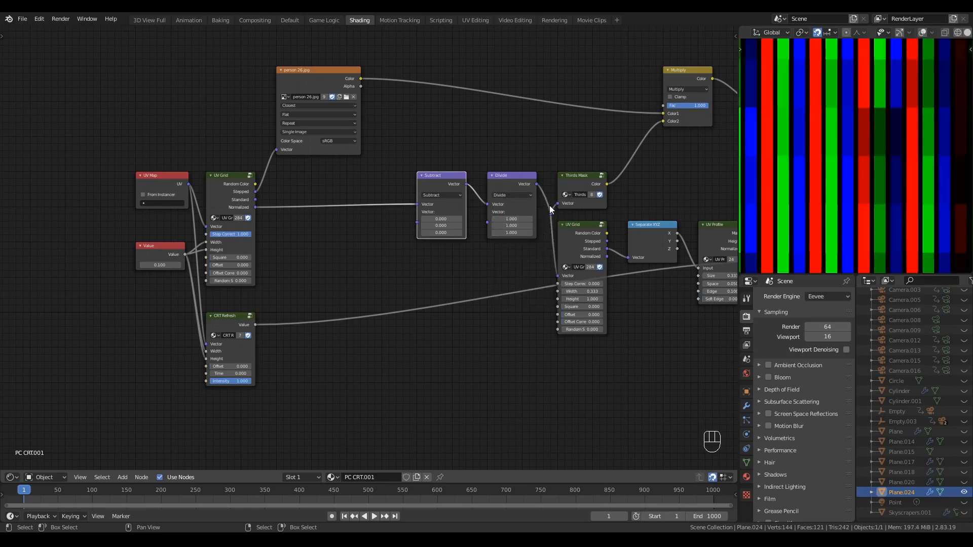
left_click(549, 214)
key("ctrl+x")
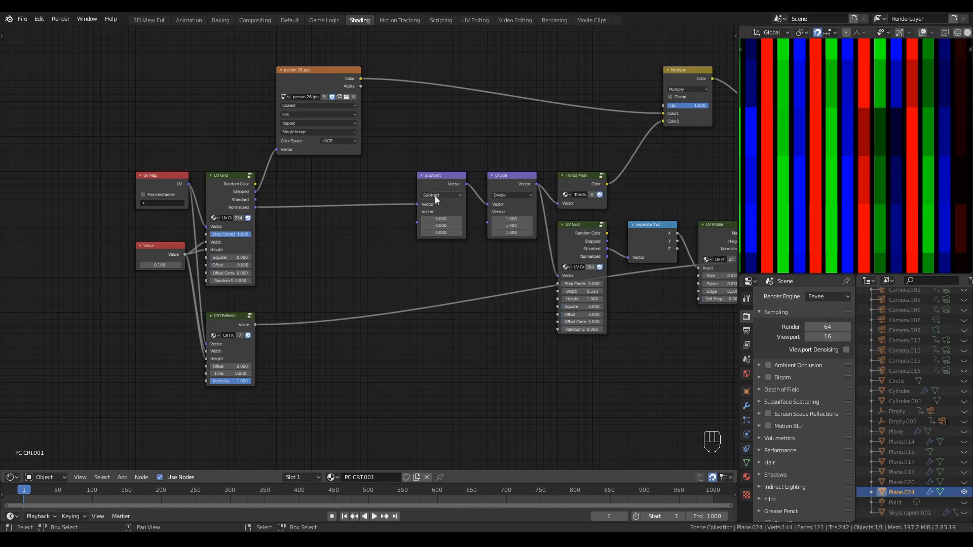
Test shifting the stripe pattern with the X values of the Subtract and Divide nodes, setting Subtract's X to 0.120
mouse_move(436, 218)
left_mouse_down("shift")
mouse_move(456, 219)
mouse_move(420, 219)
mouse_move(436, 219)
left_mouse_up("shift")
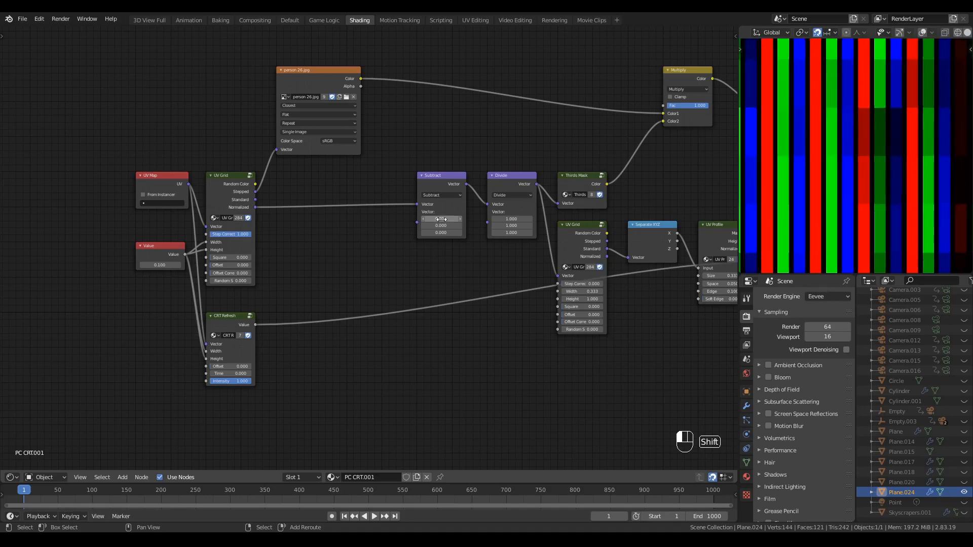
mouse_move(511, 218)
left_mouse_down("shift")
mouse_move(502, 218)
mouse_move(511, 218)
left_mouse_up("shift")
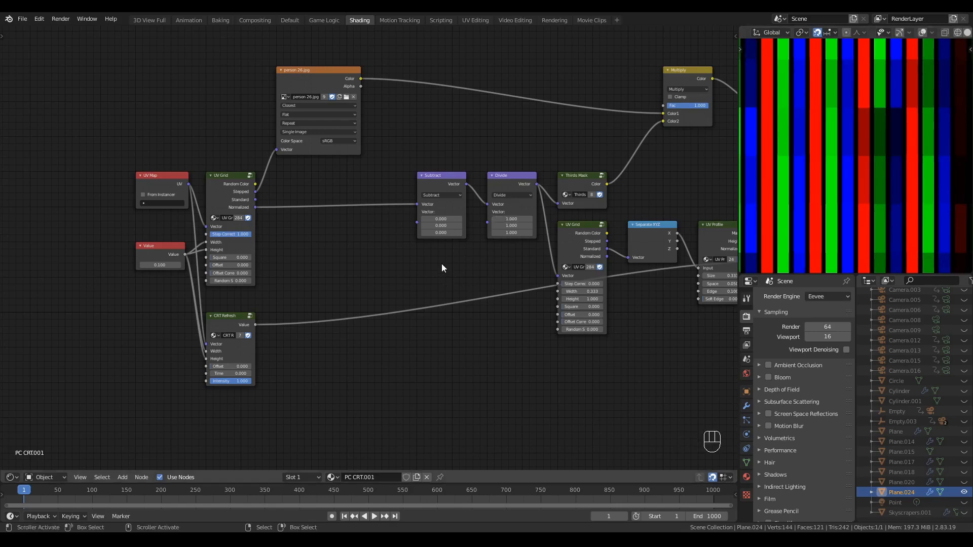
left_click_drag(441, 219, 458, 219, "shift")
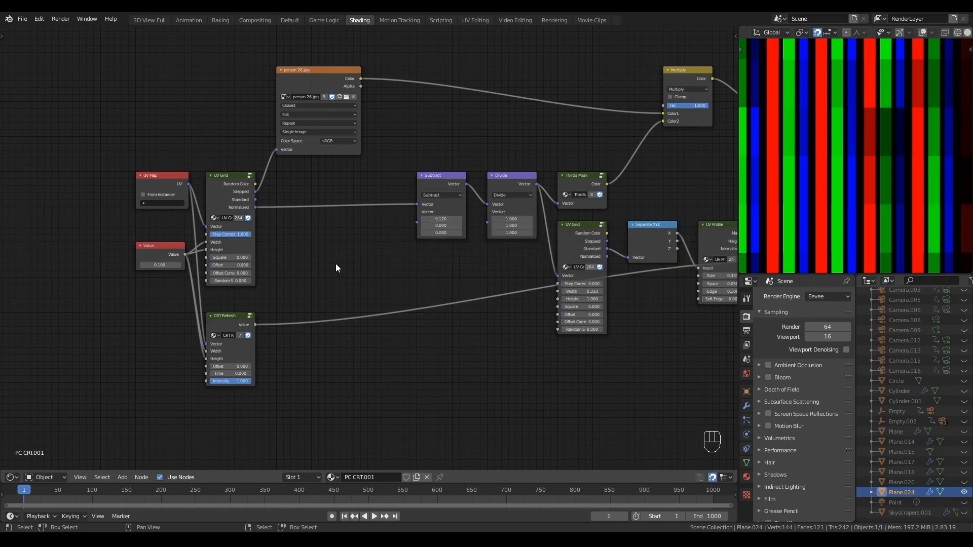
Add a Fader node group in the gap beside the first UV Grid, below the Normalized link
key("q")
left_click(290, 241)
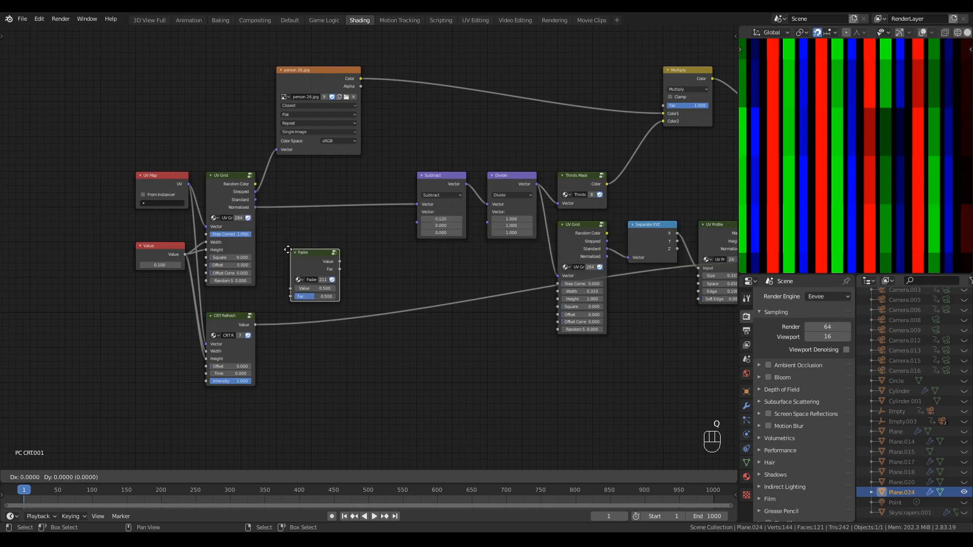
left_click(272, 241)
left_click(385, 238)
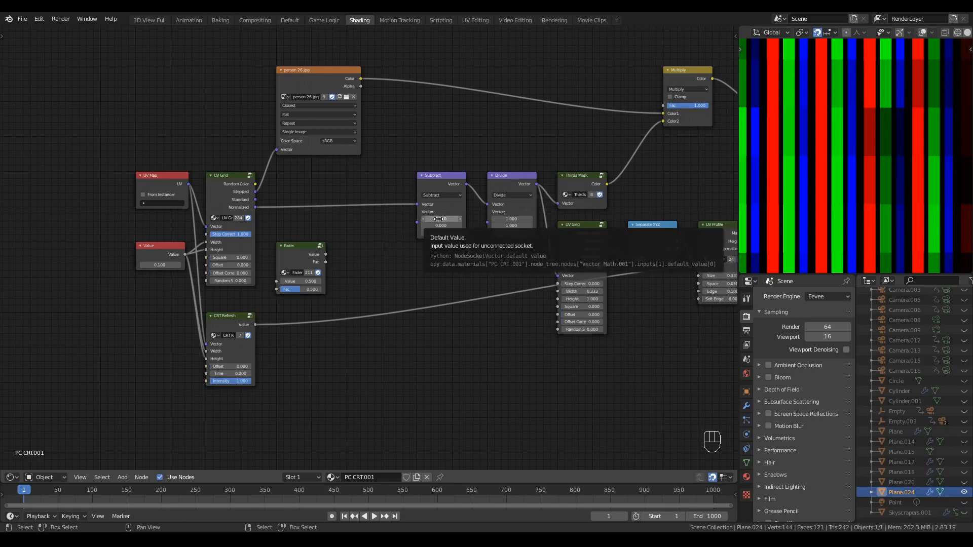
Add a Combine XYZ node between the Fader and Subtract nodes
key("q")
key("Escape")
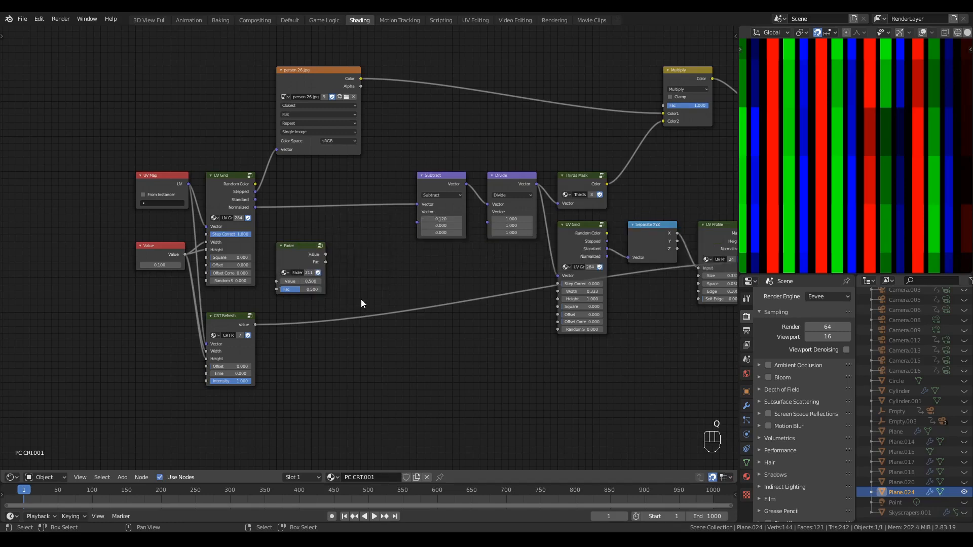
key("shift+a")
mouse_move(359, 375)
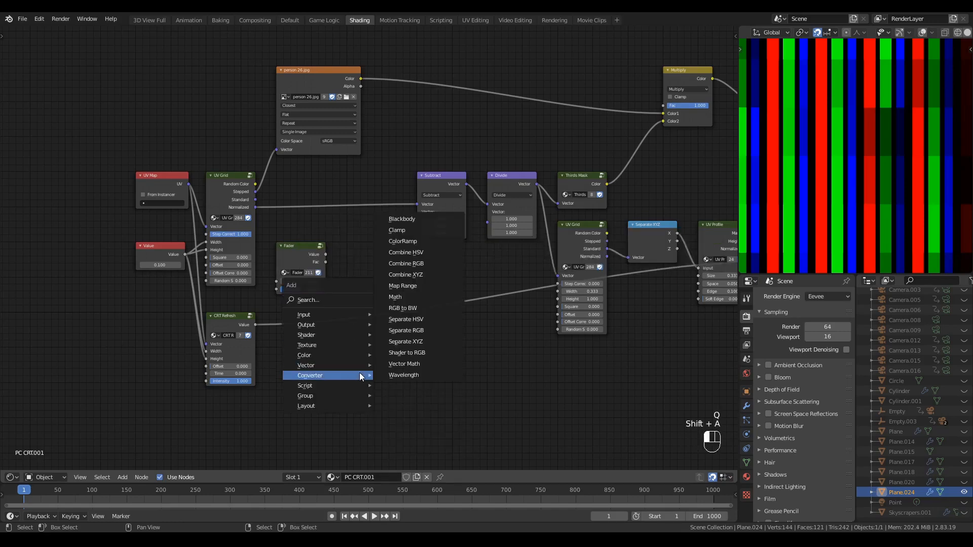
left_click(415, 274)
left_click(333, 275)
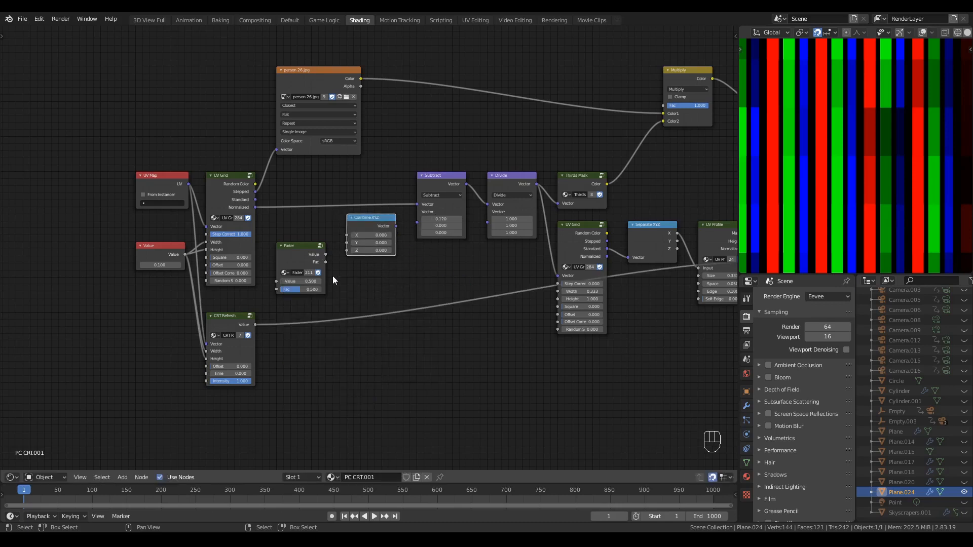
Feed the Fader's Fac output through Combine XYZ's X into Subtract's second vector, and set the Fader's Fac to 0
left_click_drag(326, 261, 365, 218)
left_click_drag(304, 290, 283, 289)
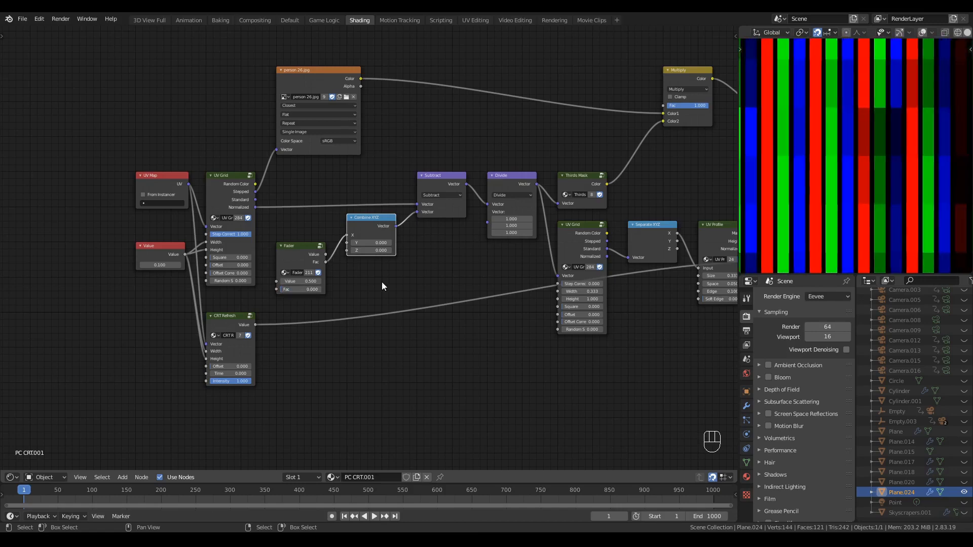
left_click(382, 281)
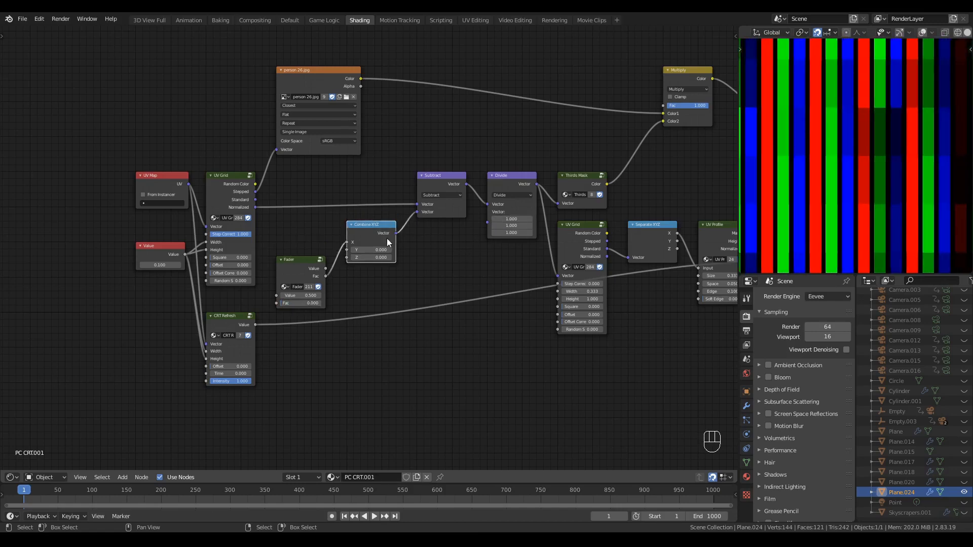
Duplicate the Combine XYZ node below Subtract, feed it into Divide's second vector, and set its X, Y and Z to 1
key("shift+d")
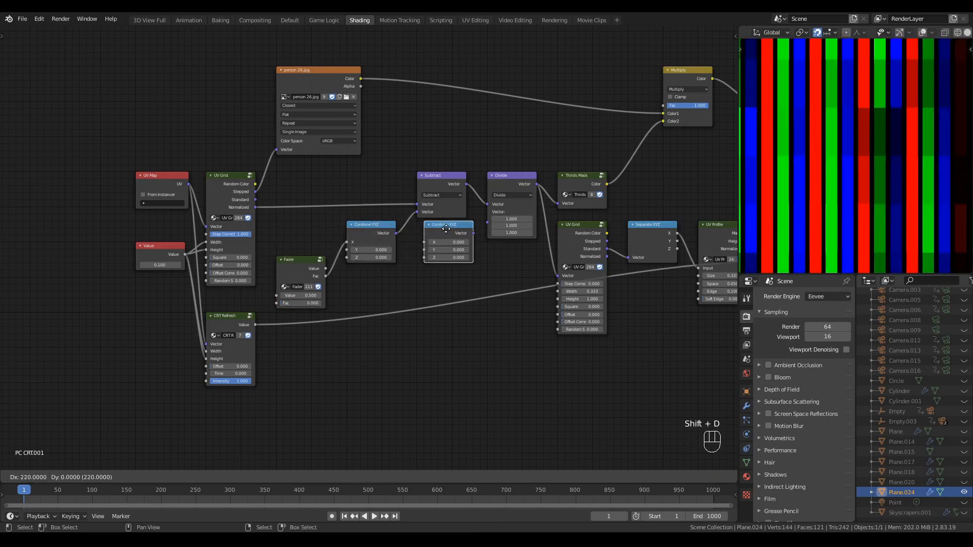
left_click(436, 228)
key("shift+d")
left_click_drag(443, 228, 488, 212)
type("1")
key("Return")
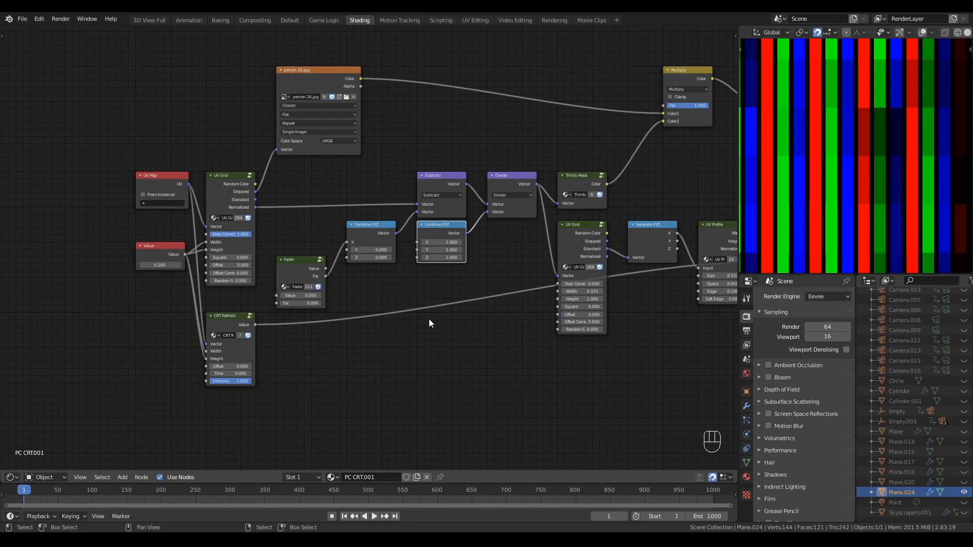
Lower the Fader slightly and add a Math Multiply node below the Combine XYZ nodes that multiplies the Fader's Fac output by 2
left_click_drag(294, 272, 294, 282)
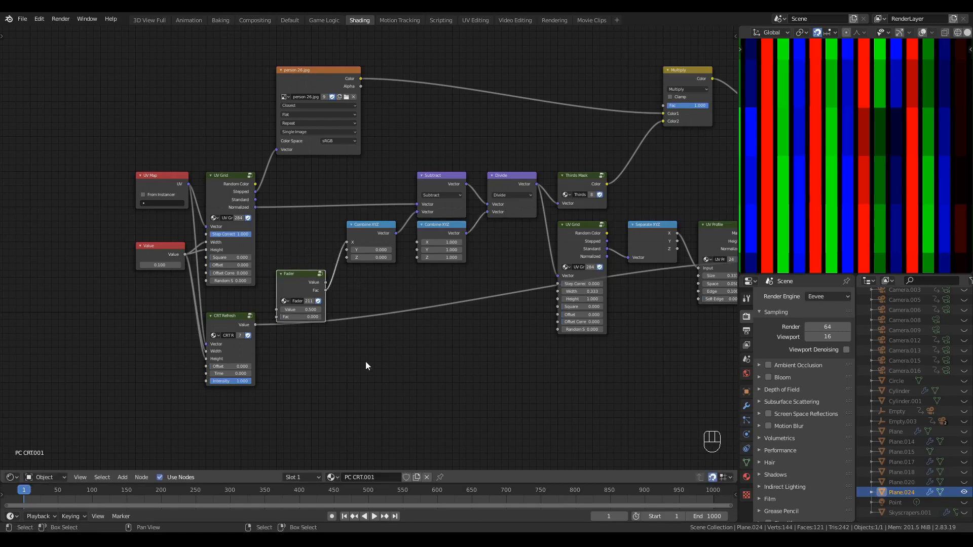
key("q")
key("q")
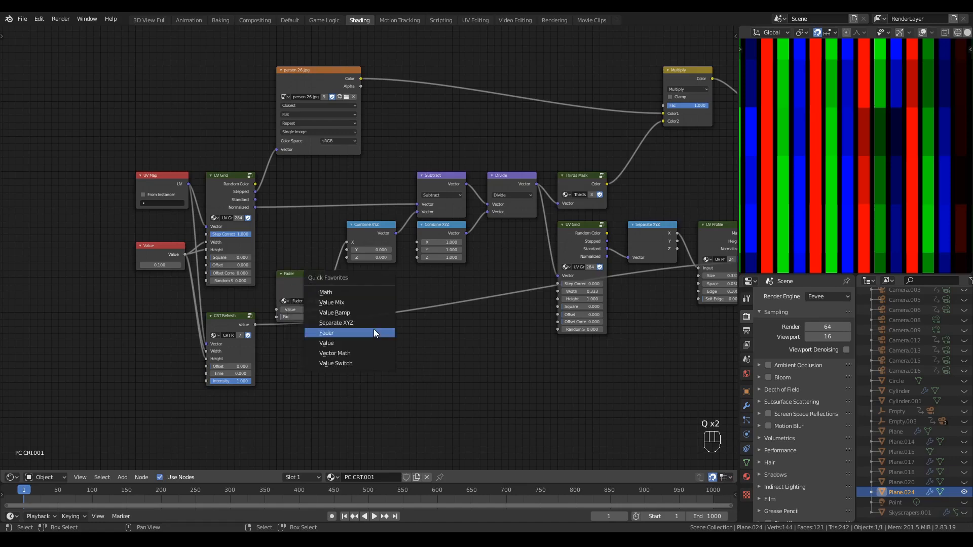
left_click(364, 296)
left_click(372, 359)
left_click(371, 357)
left_click(370, 376)
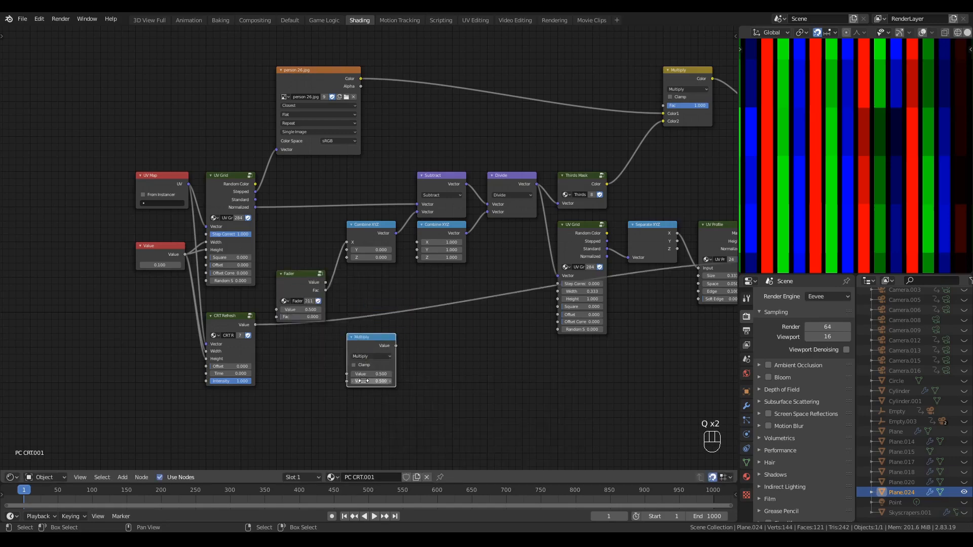
left_click(372, 381)
type("2")
left_click_drag(326, 290, 346, 374)
Duplicate Multiply as a Subtract node computing 1 minus Multiply's output, and feed the result into the second Combine XYZ's X
left_click(371, 347)
key("shift+d")
left_click(462, 347)
left_click(442, 357)
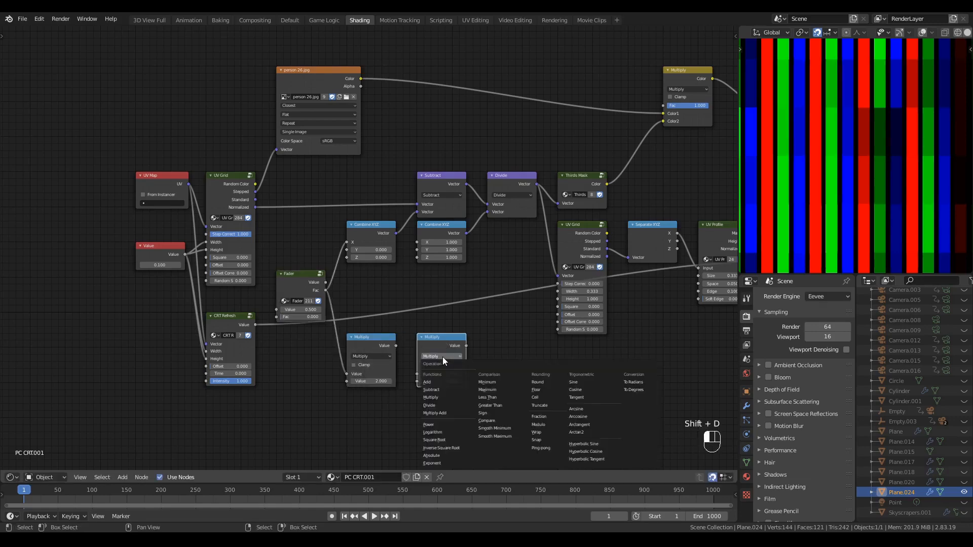
left_click(441, 368)
left_click(435, 374)
type("1")
key("Return")
left_click_drag(396, 345, 417, 381)
left_click_drag(465, 345, 418, 242)
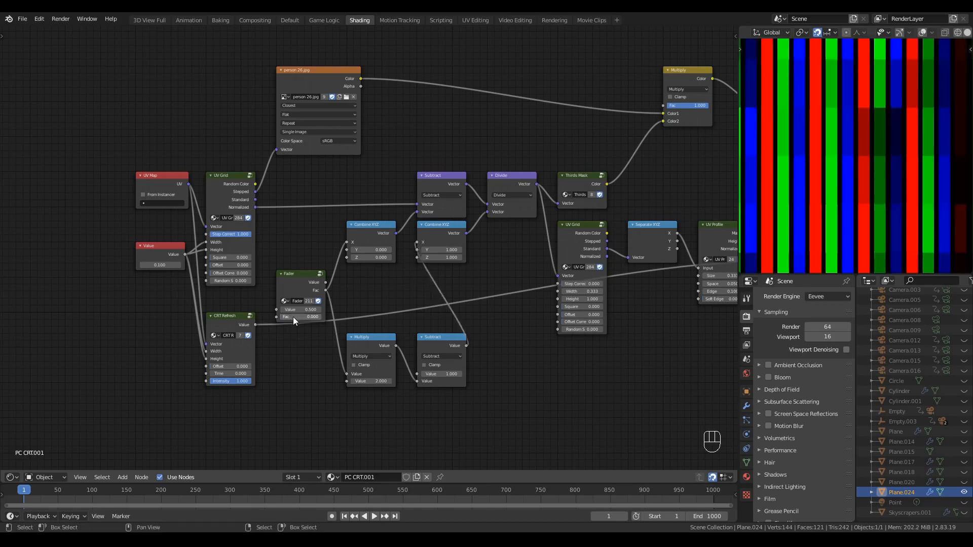
Raise the Fader's Fac to 0.032 and the UV Profile's Space to 0.060 to tune the stripe spacing
mouse_move(293, 317)
left_mouse_down("shift")
mouse_move(368, 317)
mouse_move(283, 320)
left_mouse_up("shift")
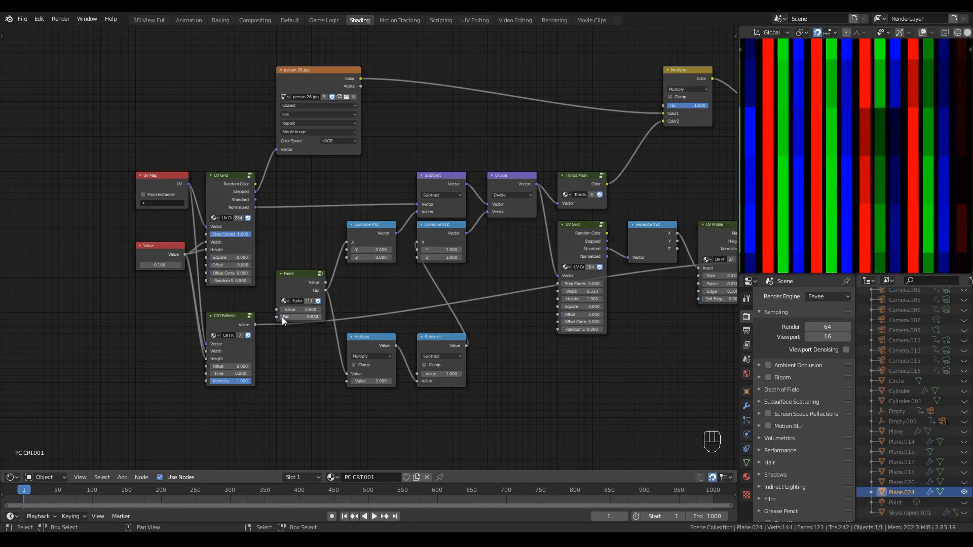
middle_click_drag(633, 299, 523, 304)
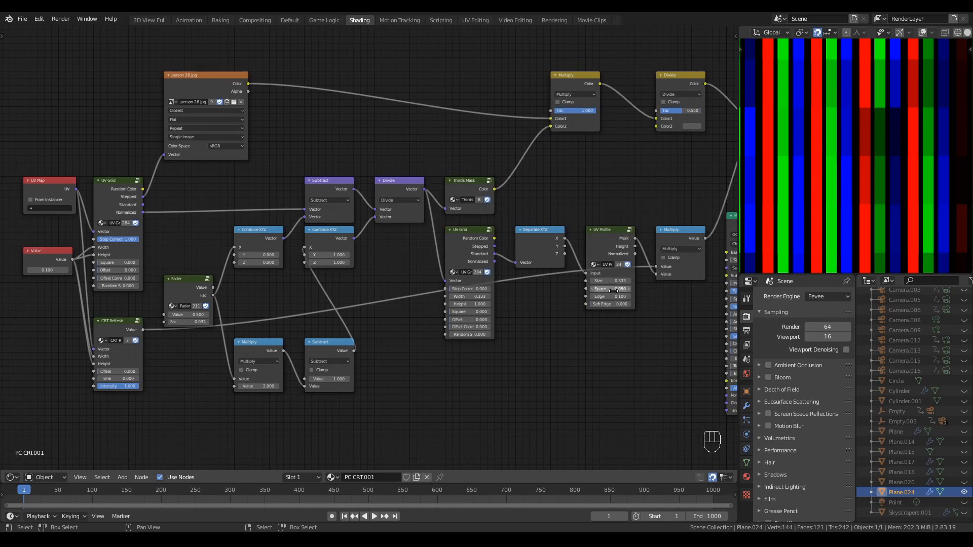
key("shift")
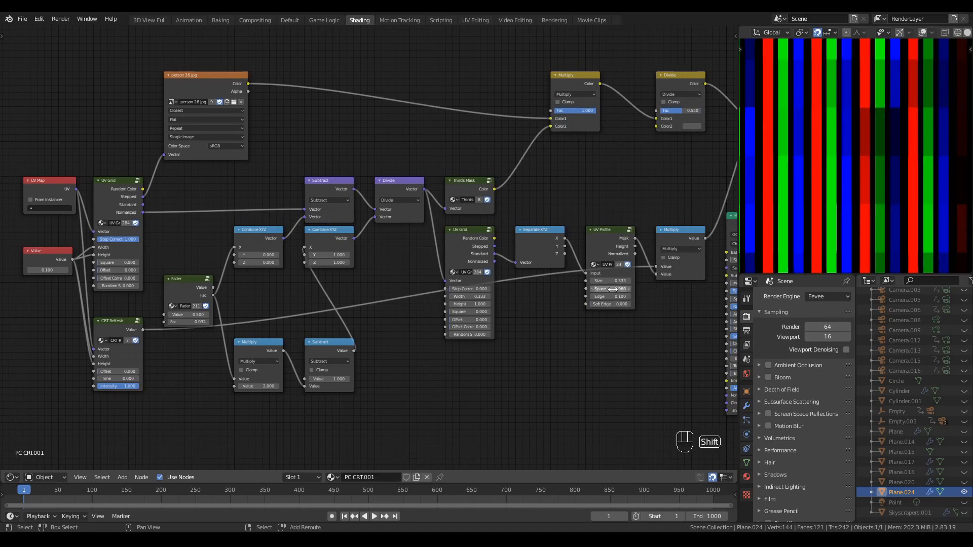
mouse_move(862, 178)
middle_mouse_down("ctrl")
mouse_move(852, 190)
mouse_move(852, 179)
middle_mouse_up("ctrl")
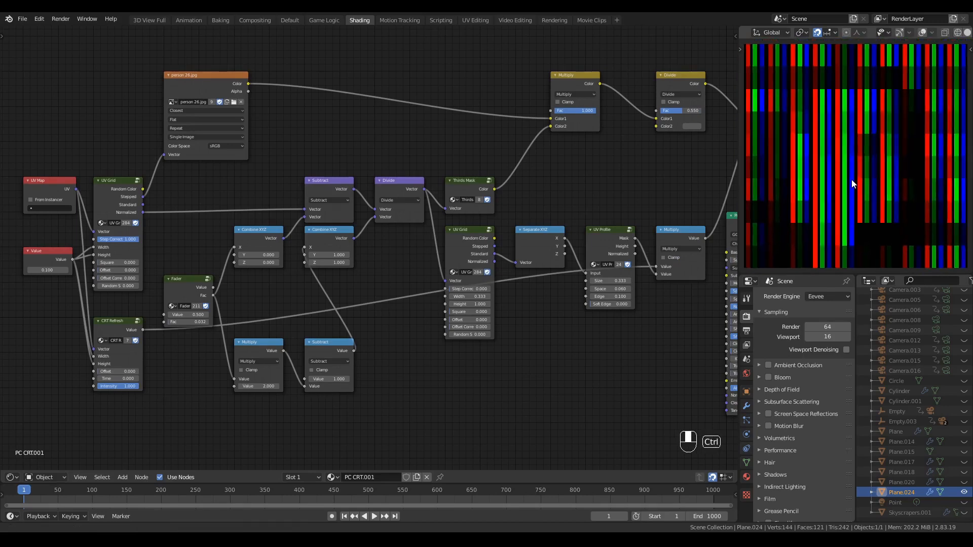
Set the Value node that drives the pixel size to 1/480
left_click(49, 267)
type("1/48")
key("Return")
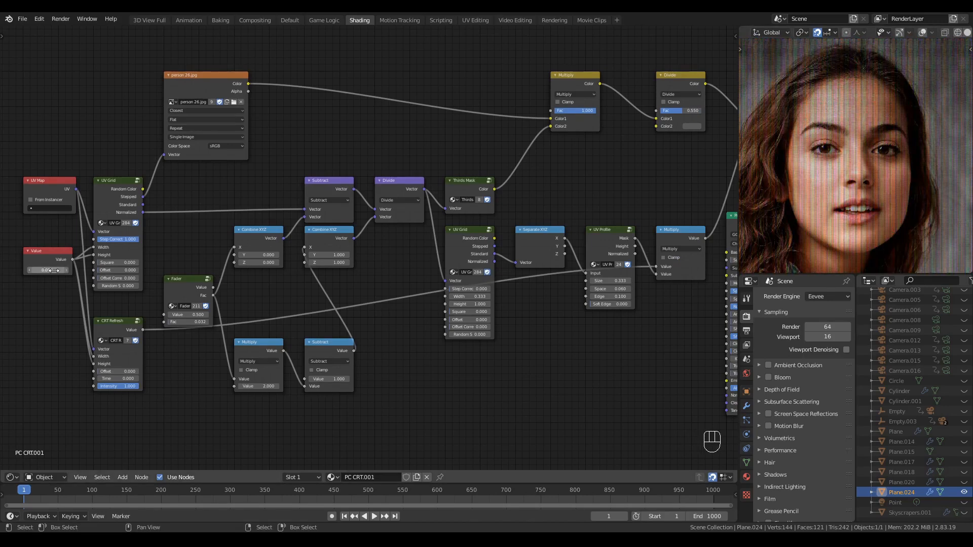
Preview the plain image texture for comparison, restore the Mix node preview, and raise the colour Divide node's Fac to about 0.67
left_click(225, 75, "ctrl+shift")
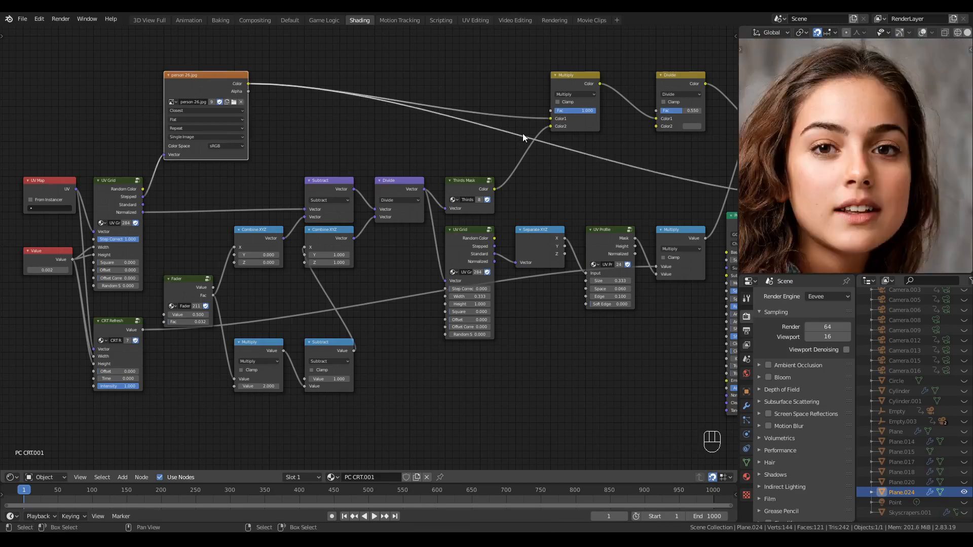
key("Home")
left_click(668, 104, "ctrl+shift")
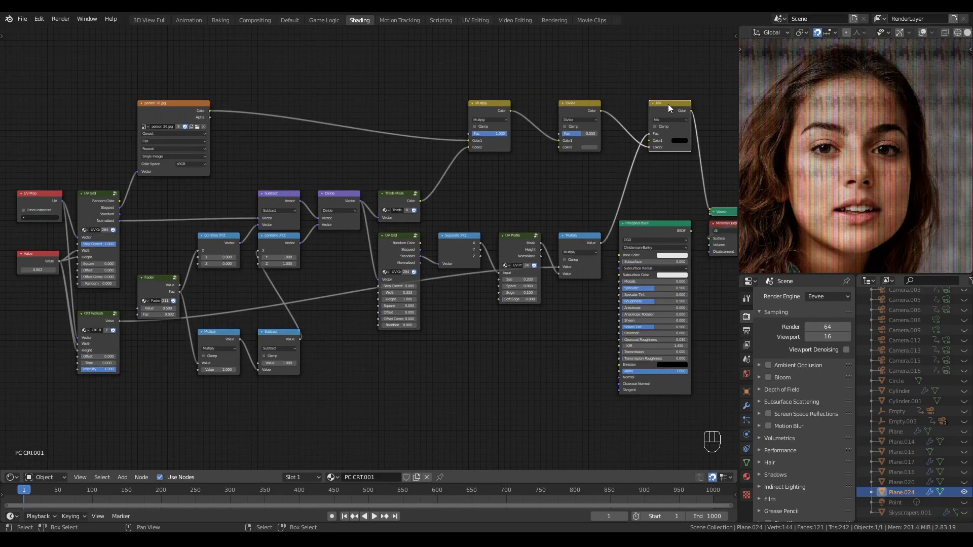
left_click_drag(584, 134, 610, 133, "shift")
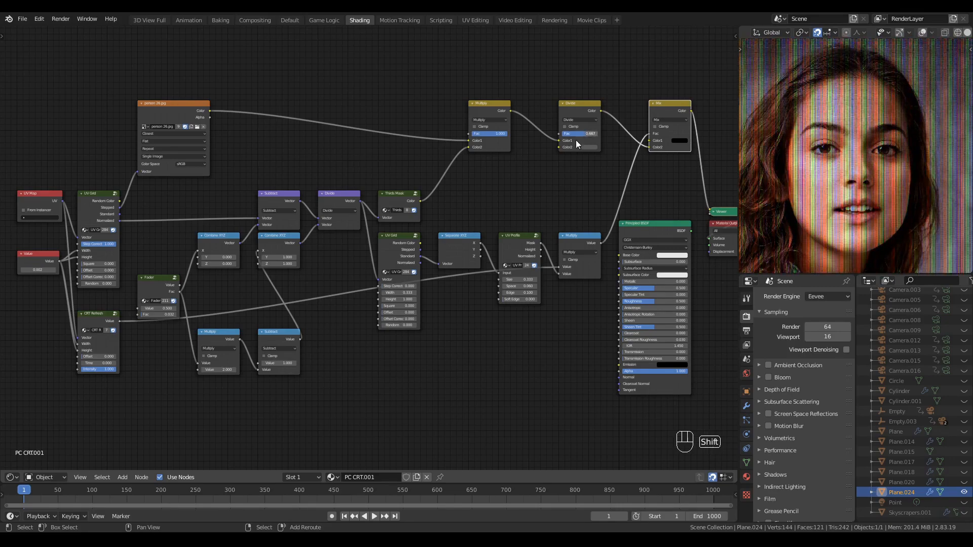
Test the refresh animation by varying the CRT Refresh node's Time value
scroll(122, 382, "up", 3)
middle_click_drag(122, 382, 211, 372)
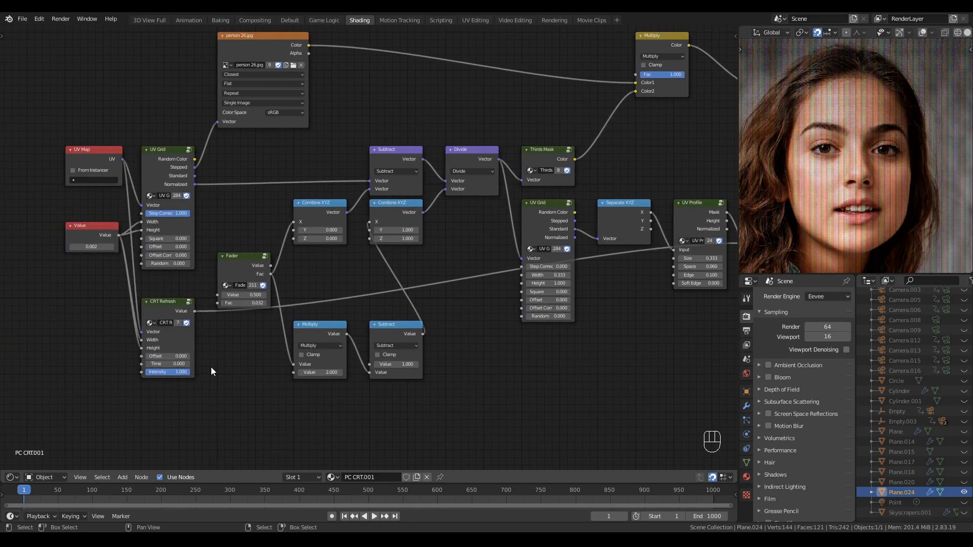
left_click_drag(168, 364, 200, 363, "shift")
right_click(168, 364)
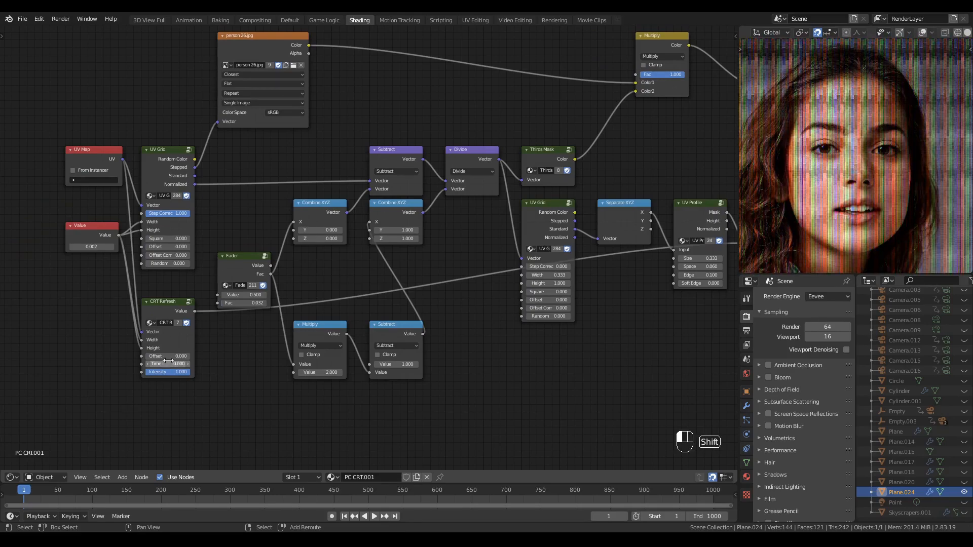
Rename the material as Trinitron CRT and give it a fake user
scroll(363, 297, "down", 2)
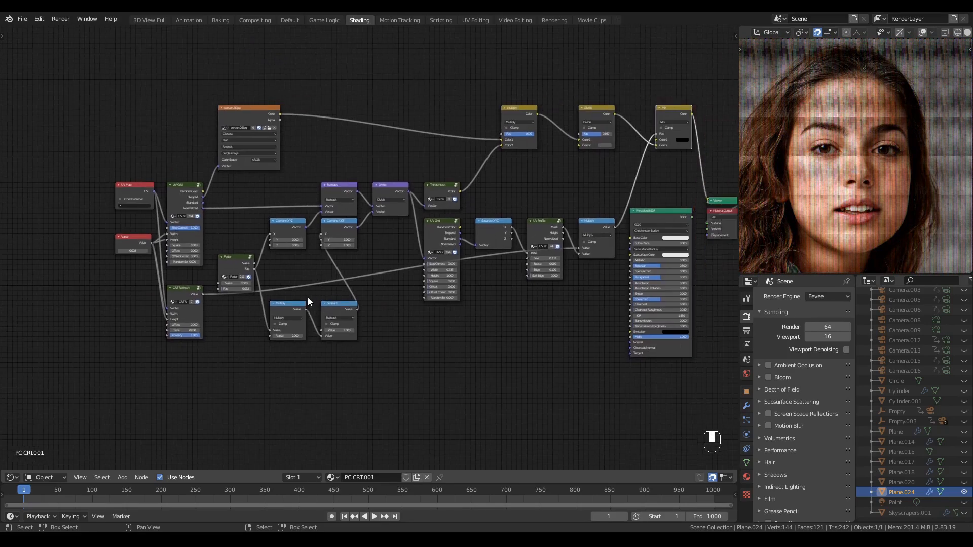
scroll(373, 436, "up", 1)
middle_click_drag(362, 371, 270, 381)
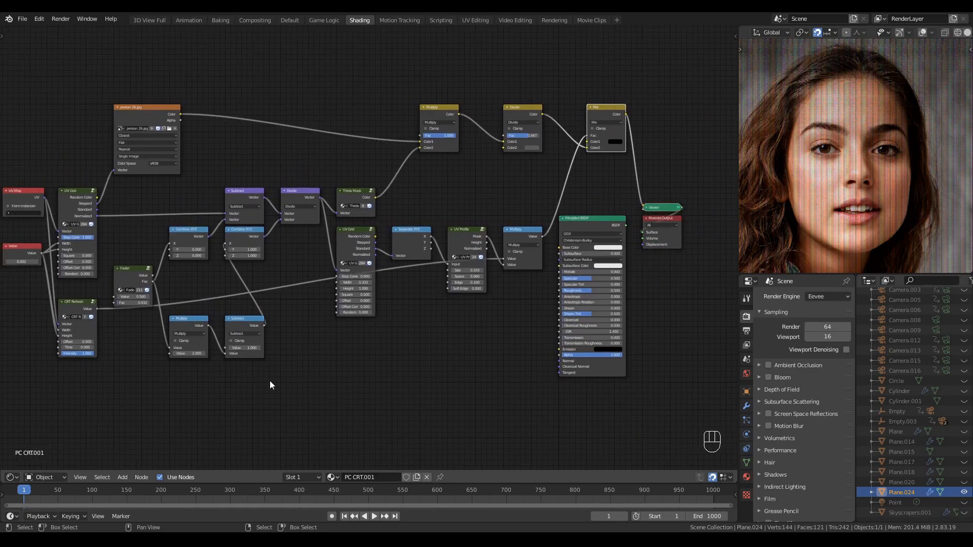
middle_click_drag(386, 433, 410, 420)
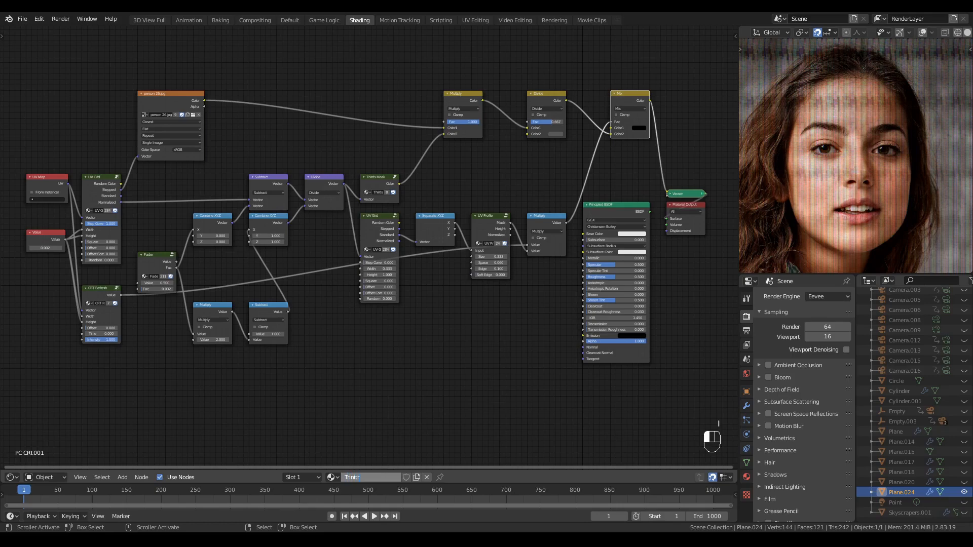
type("CRT")
left_click(406, 477)
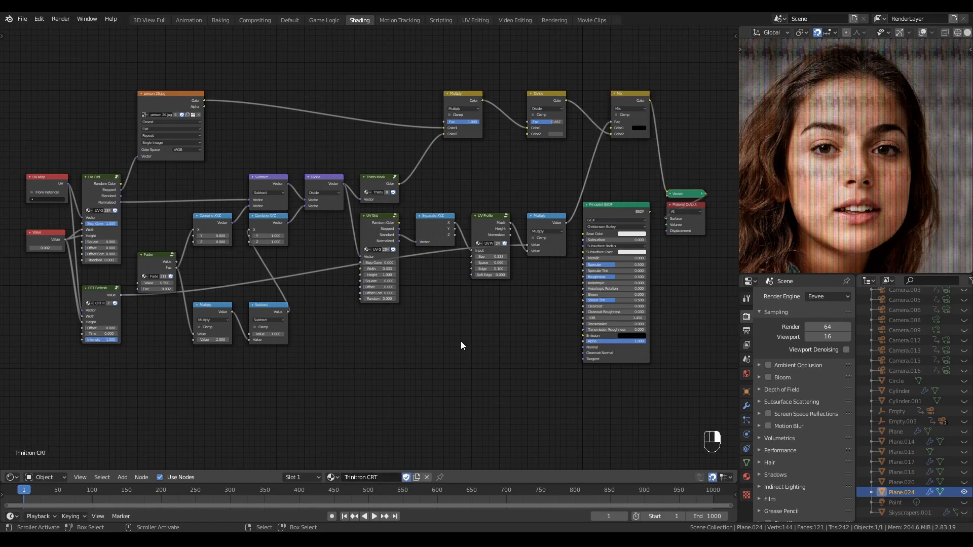
Assign the PC CRT material to the plane as a separate copy and frame its CRT nodes
left_click(332, 478)
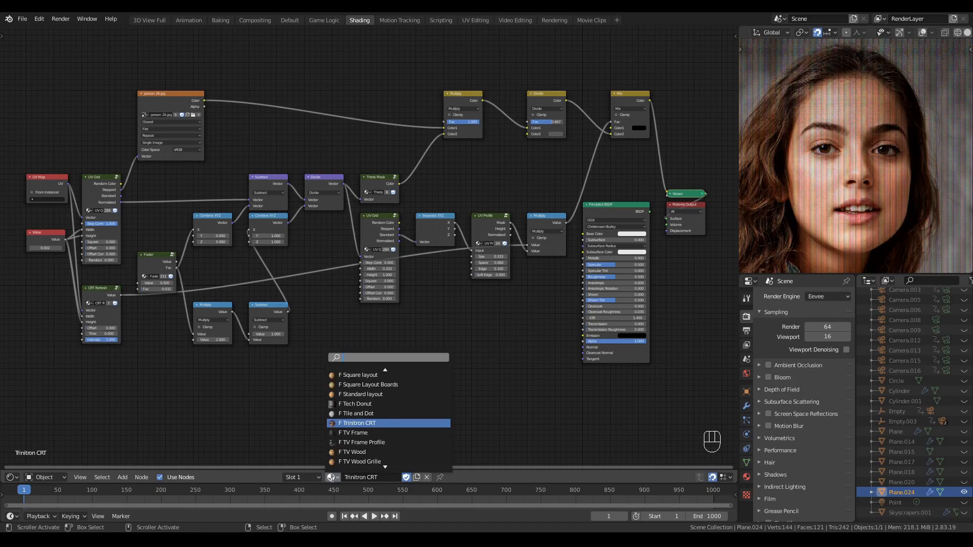
type("pc crt")
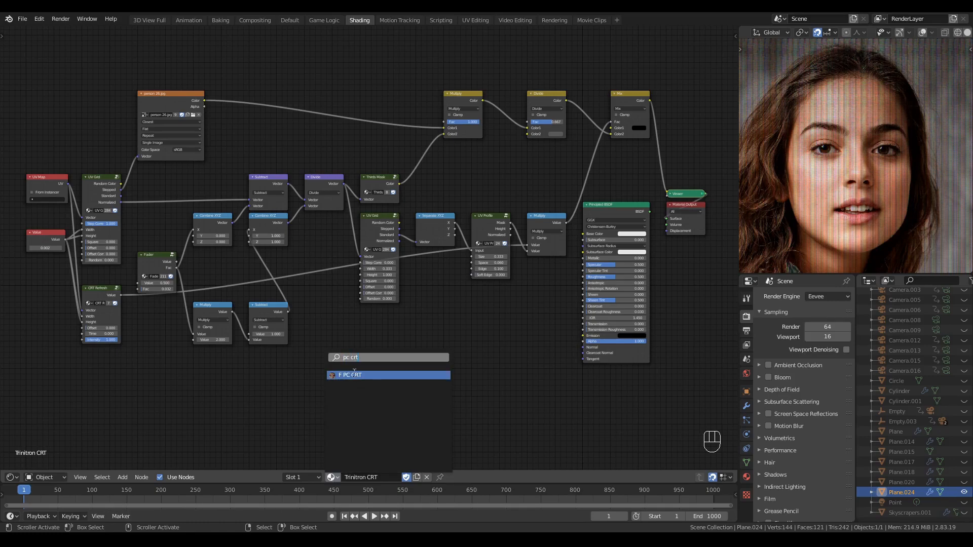
left_click(354, 375)
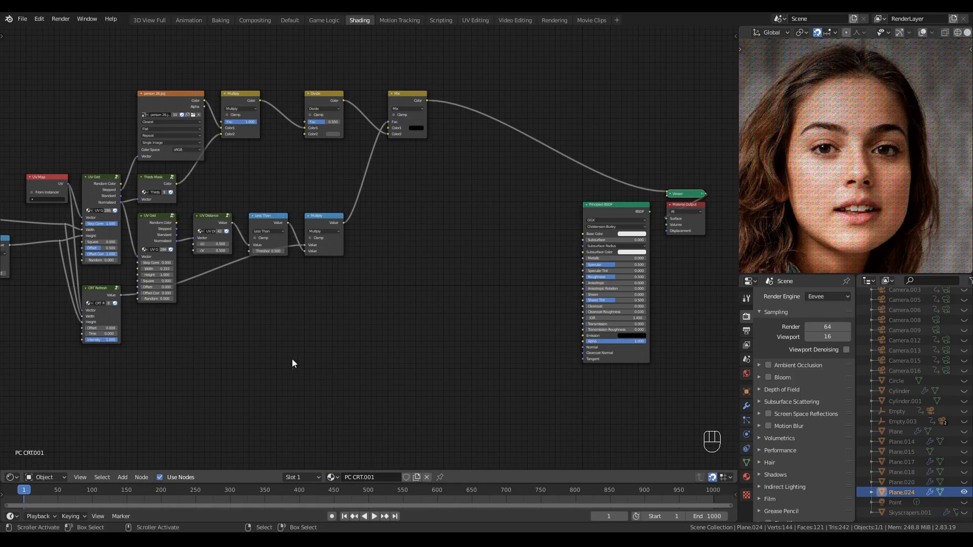
middle_click_drag(292, 358, 437, 363)
left_click_drag(603, 63, 165, 311)
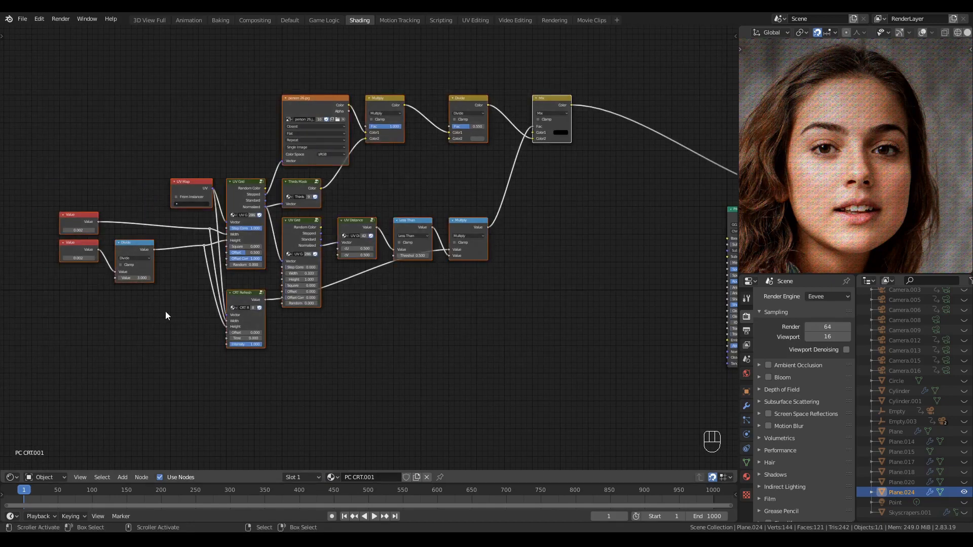
key("KP_Decimal")
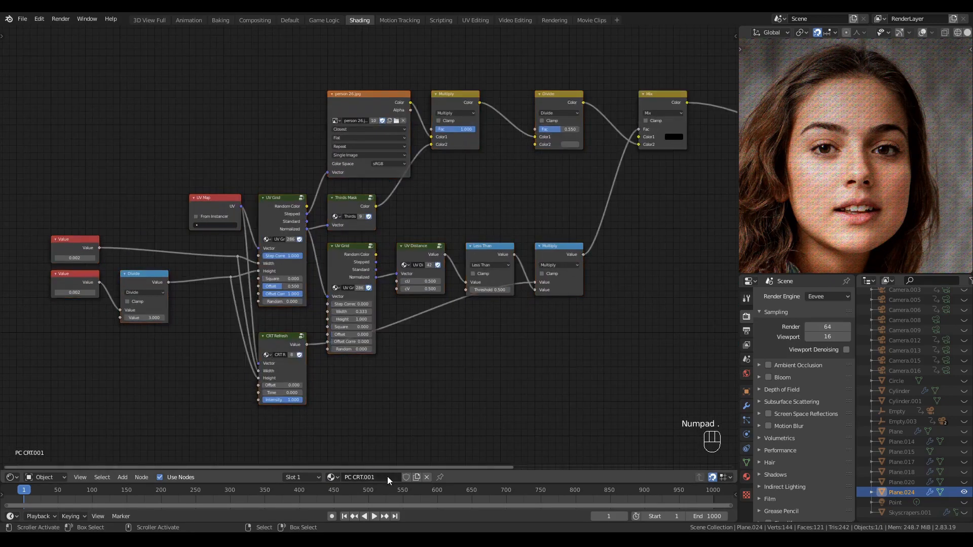
Rename the copied material as TV CRT and give it a fake user
left_click(389, 480)
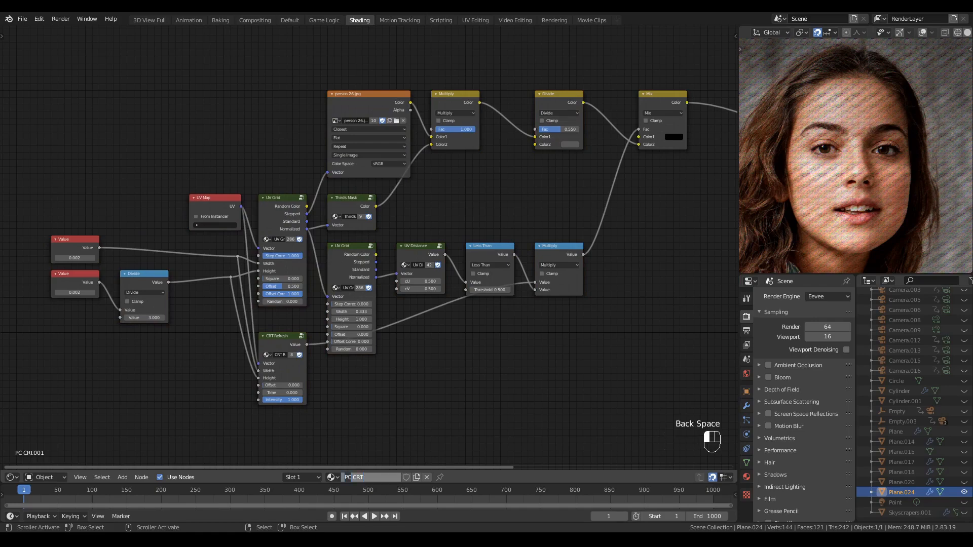
type("TV")
key("Return")
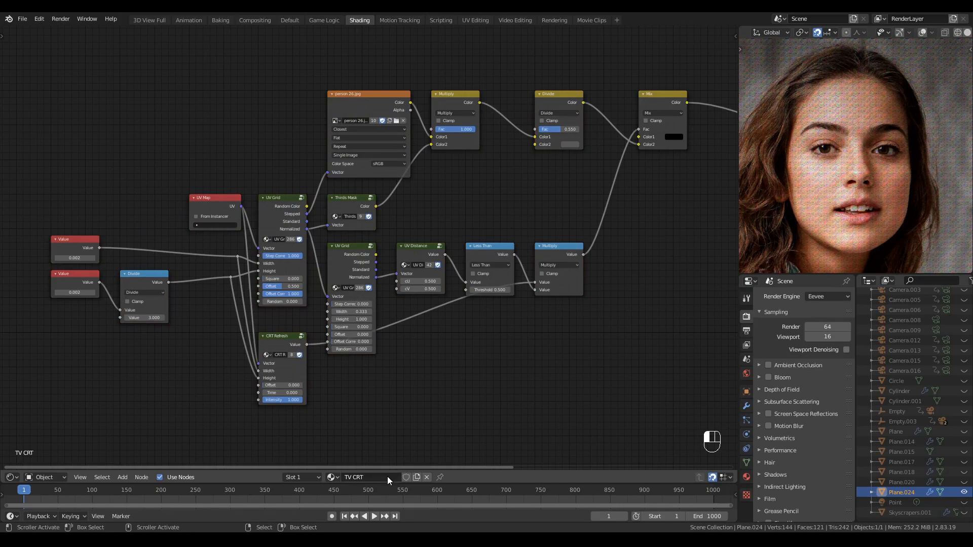
left_click(406, 477)
Set both Value nodes that drive the grid's width and height to 0.05
scroll(416, 375, "up", 2)
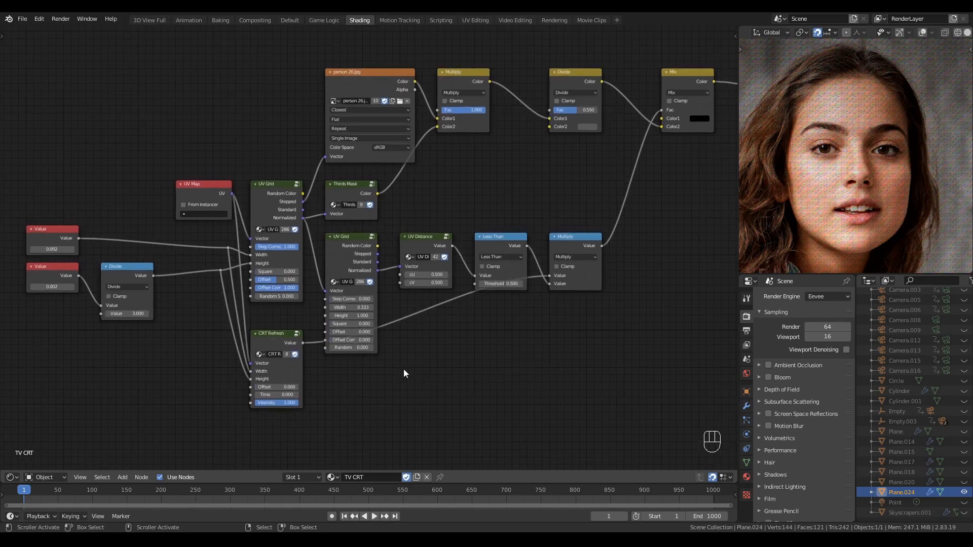
middle_click_drag(403, 370, 403, 371)
left_click_drag(49, 221, 25, 357)
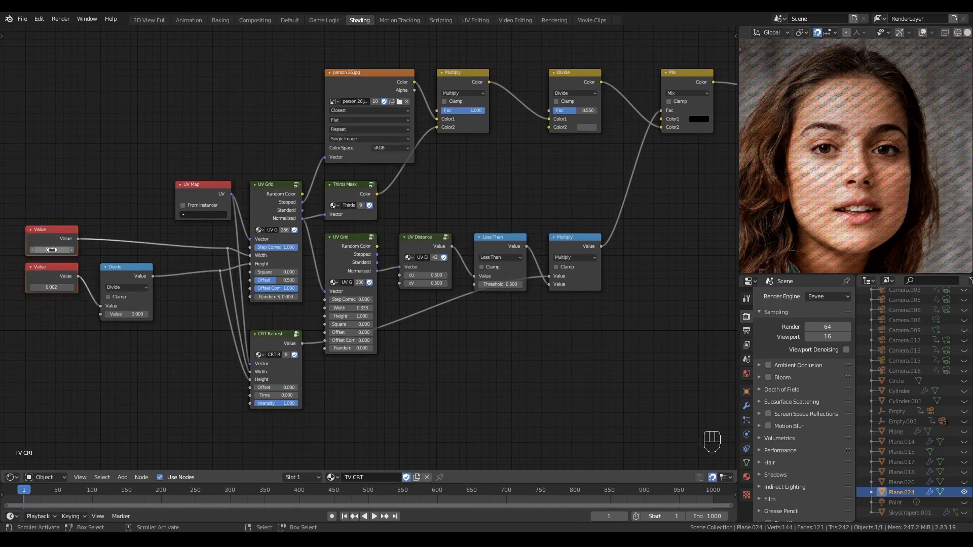
double_click(53, 250)
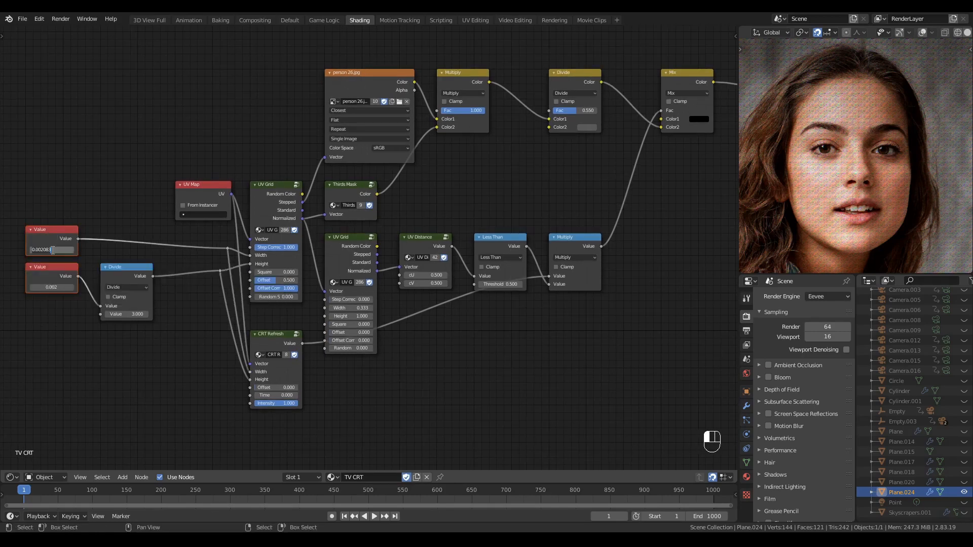
type(".05")
key("Return")
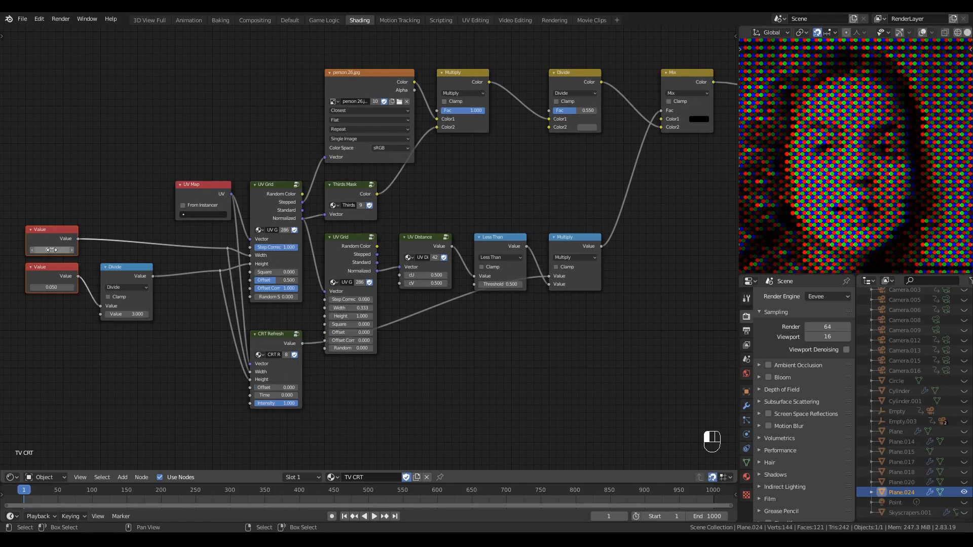
Dissolve the Divide node after the lower Value node, keeping that Value connected to the UV Grid's Height
left_click(125, 269)
key("ctrl+x")
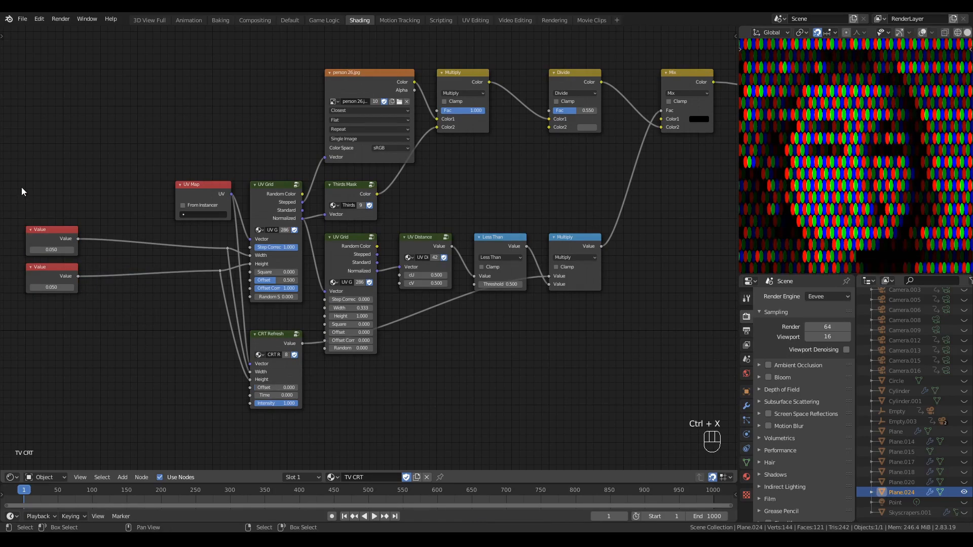
left_click_drag(21, 191, 91, 356)
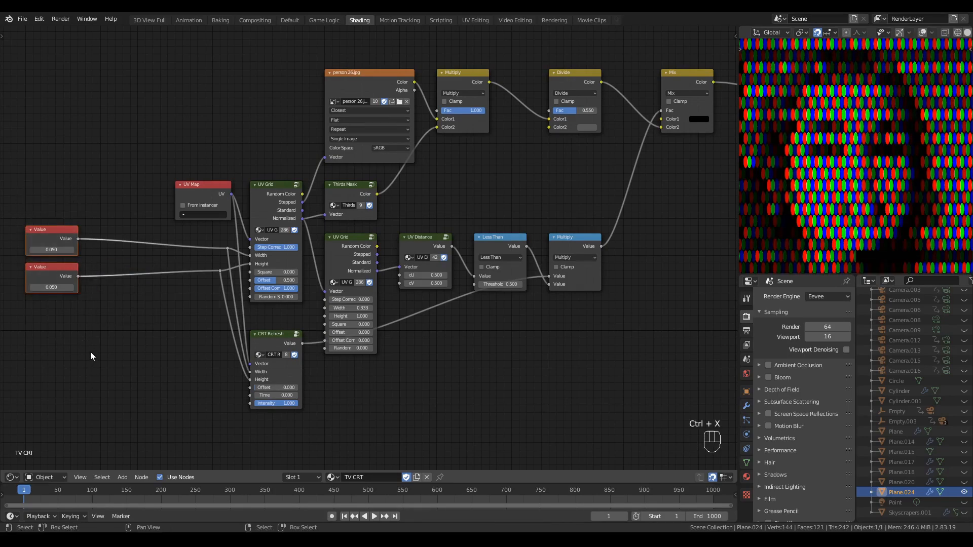
left_click(99, 301)
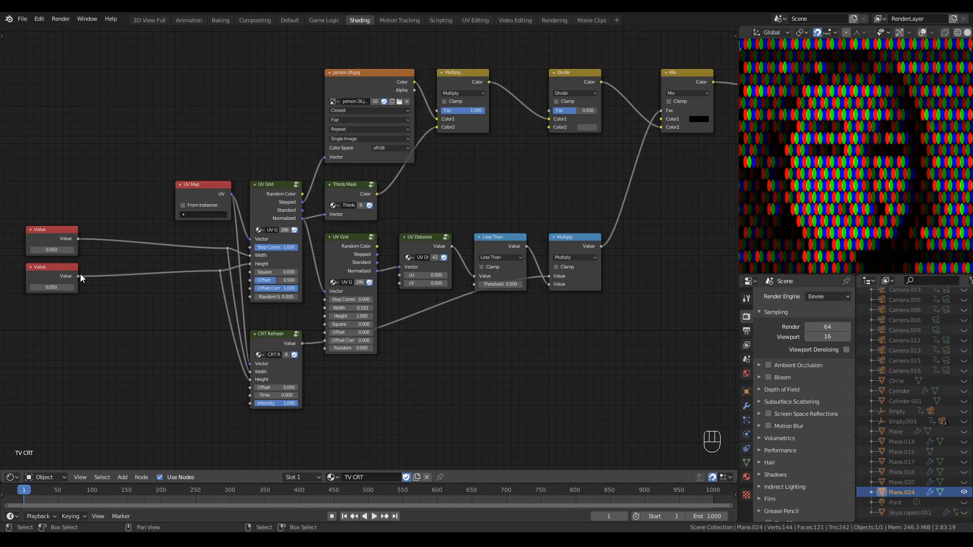
Merge the two Value nodes: move the lower one's links to the upper, remove the reroutes and spare Value, and place it below UV Map
left_click_drag(78, 276, 79, 239, "ctrl")
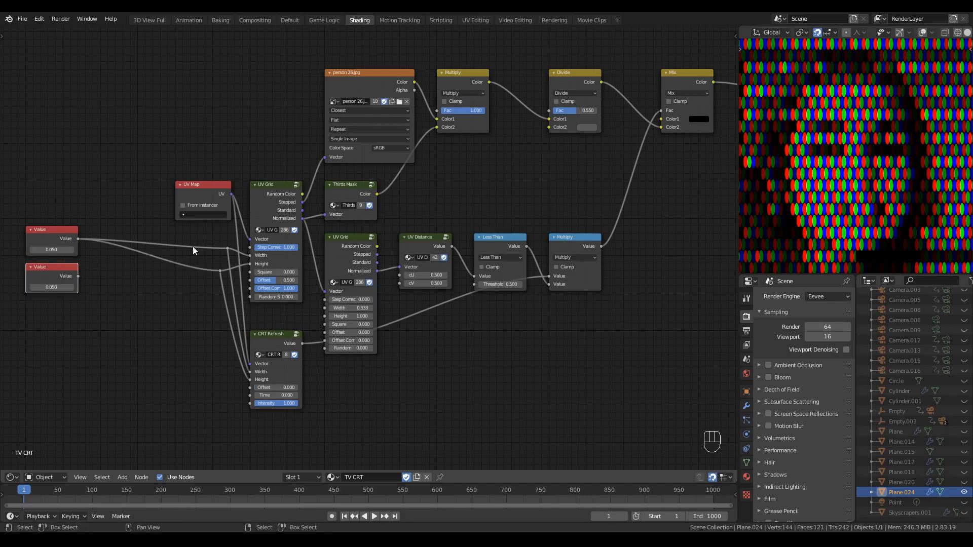
left_click_drag(198, 232, 228, 282)
key("ctrl+x")
left_click(41, 271)
key("x")
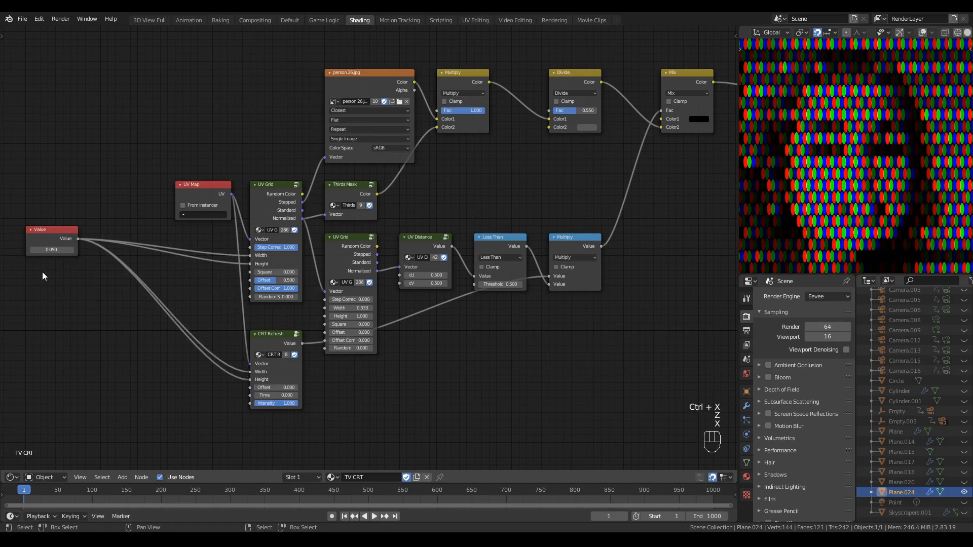
left_click_drag(36, 232, 185, 300)
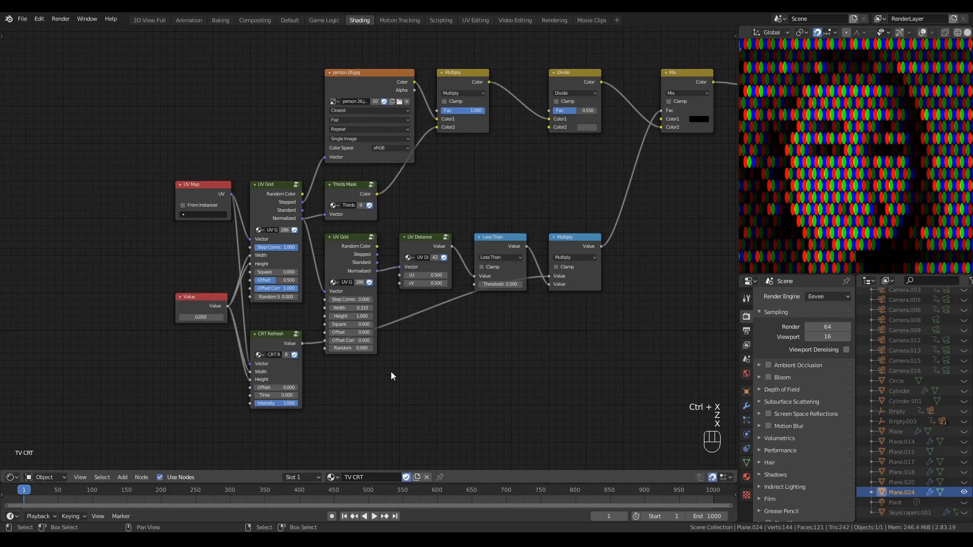
Dissolve the Multiply math node before the Mix factor and delete the UV Distance and Less Than nodes
scroll(391, 376, "right", 5)
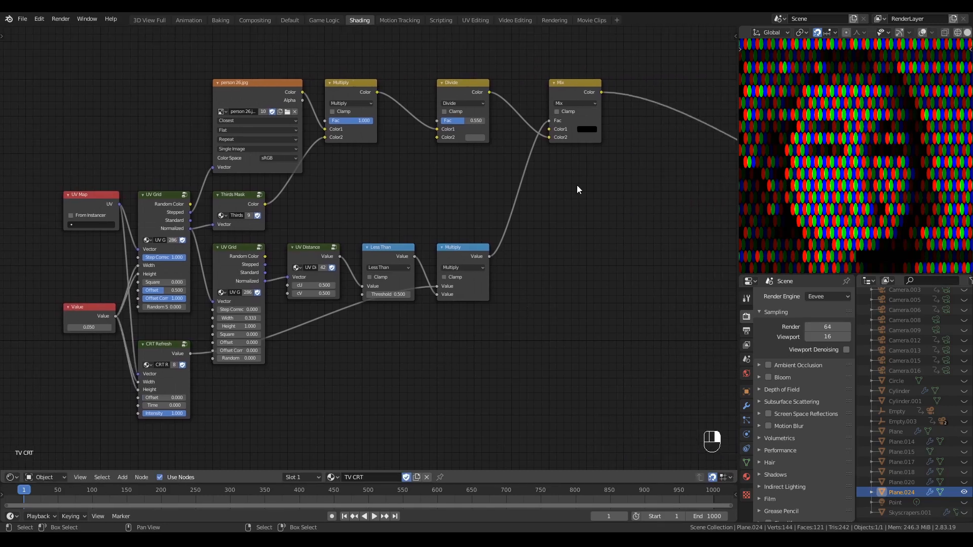
left_click(470, 255)
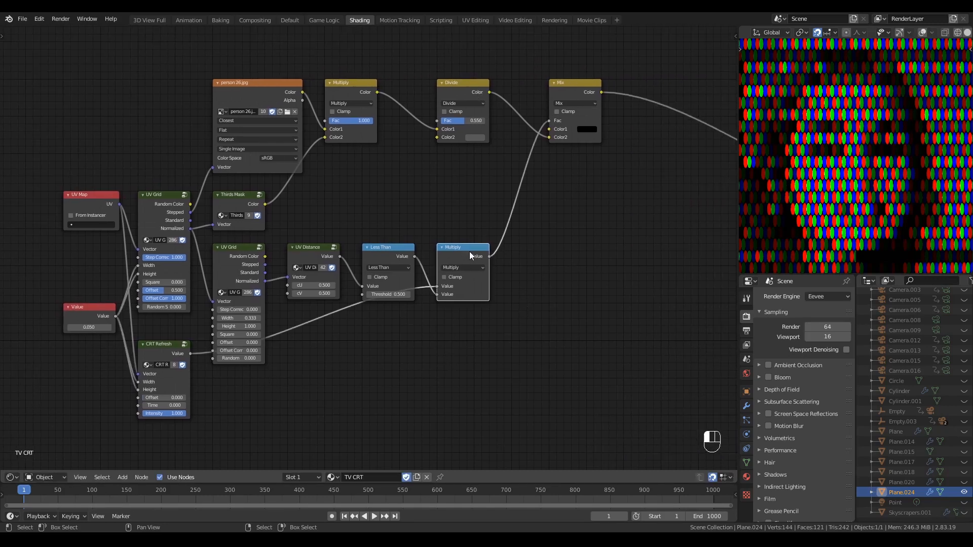
key("ctrl+x")
left_click_drag(426, 233, 317, 296)
key("x")
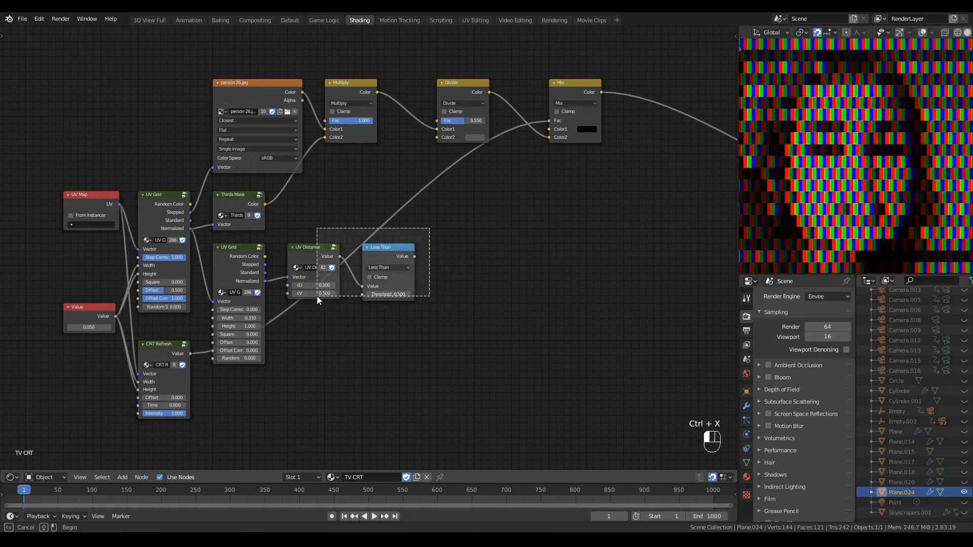
Set the first UV Grid's Offset to 0
middle_click_drag(370, 311, 403, 300)
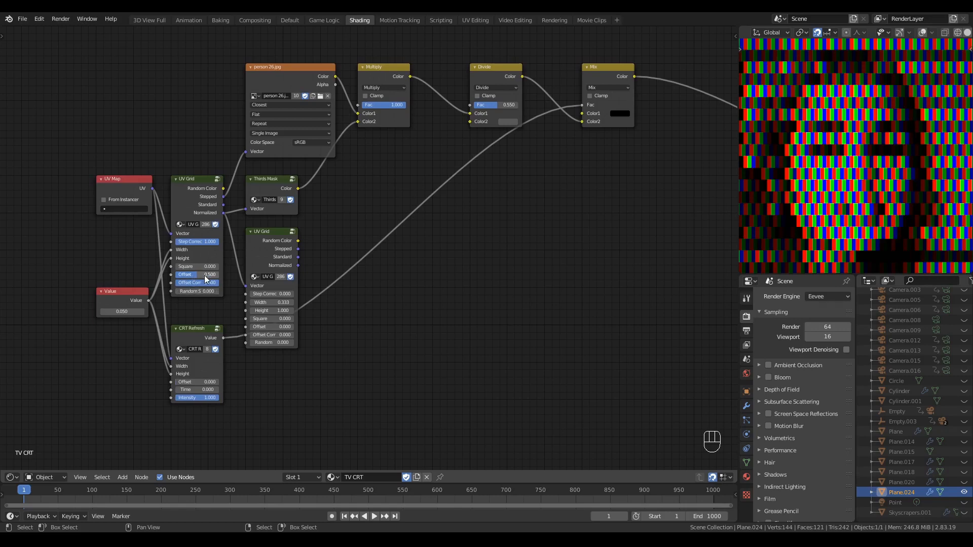
left_click_drag(206, 278, 172, 278)
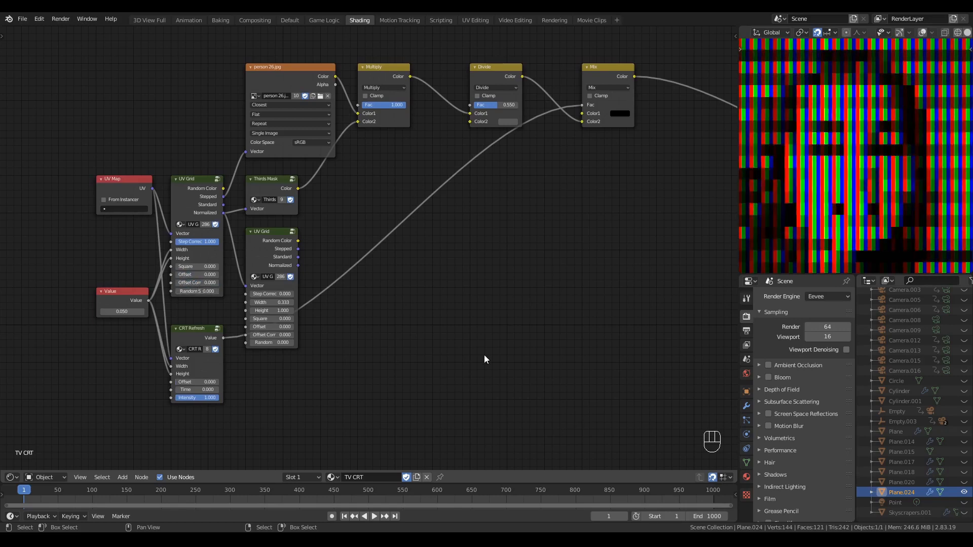
Add a UV Brick node group in the empty space beyond the second UV Grid
middle_click_drag(477, 339, 462, 335)
scroll(458, 364, "up", 1)
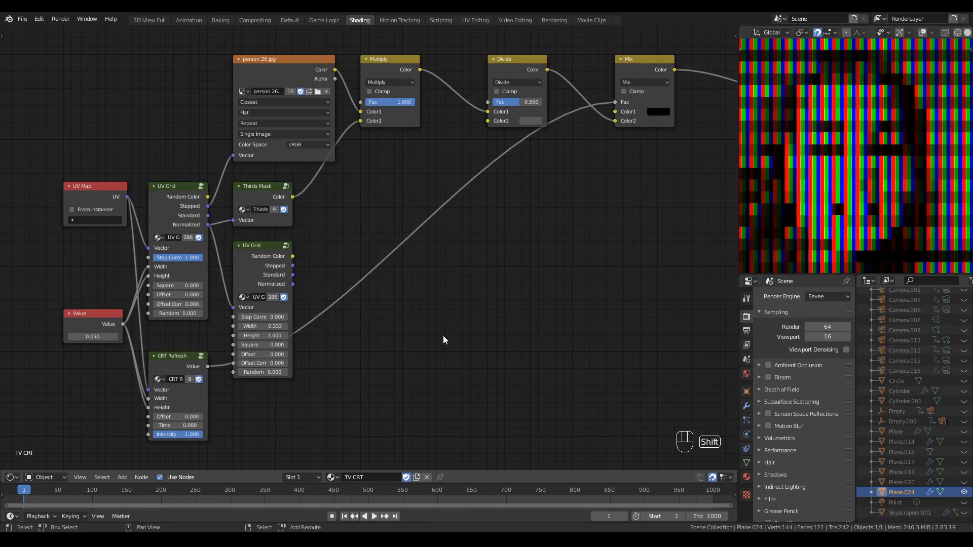
key("shift+a")
type("bric")
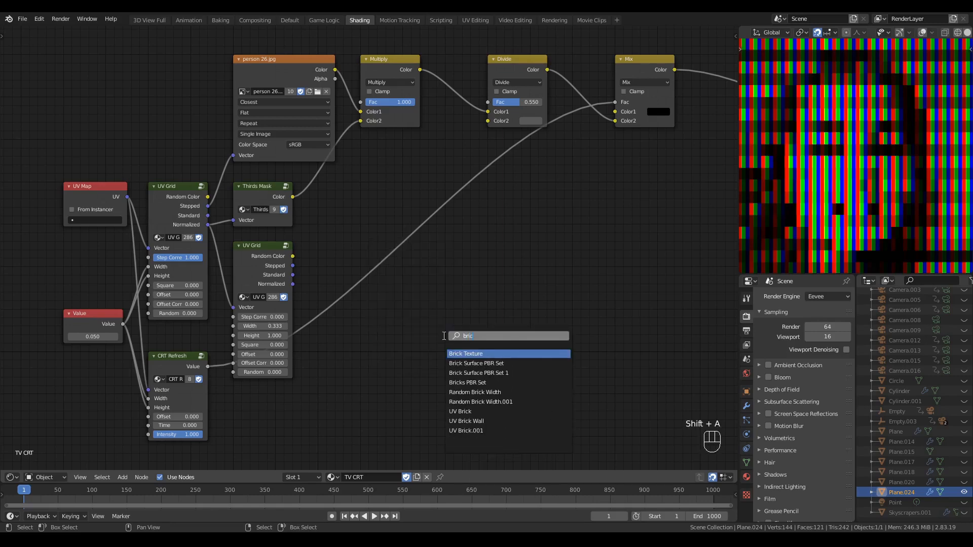
type("k")
key("Down")
key("Down")
key("Down")
key("Down")
key("Down")
key("Down")
key("Down")
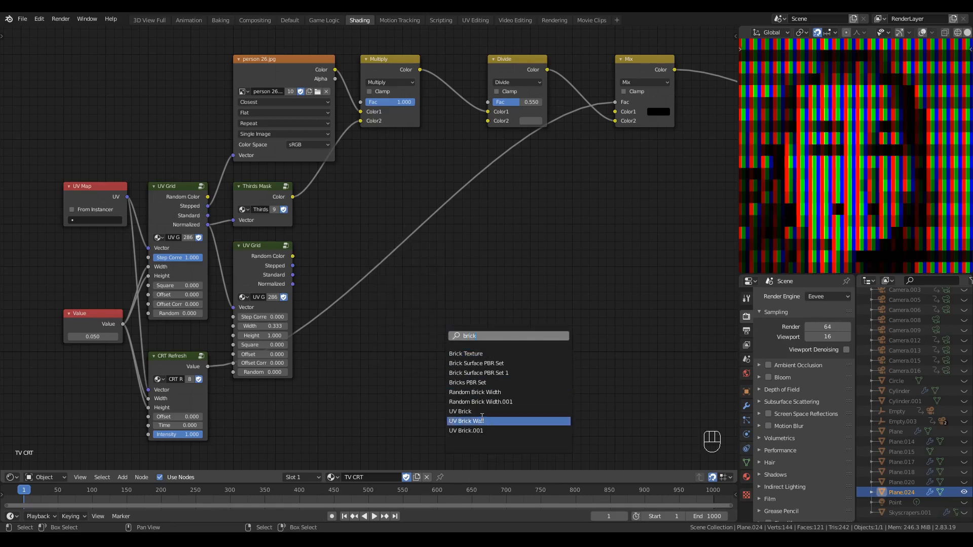
key("Up")
key("Return")
left_click_drag(437, 281, 428, 273)
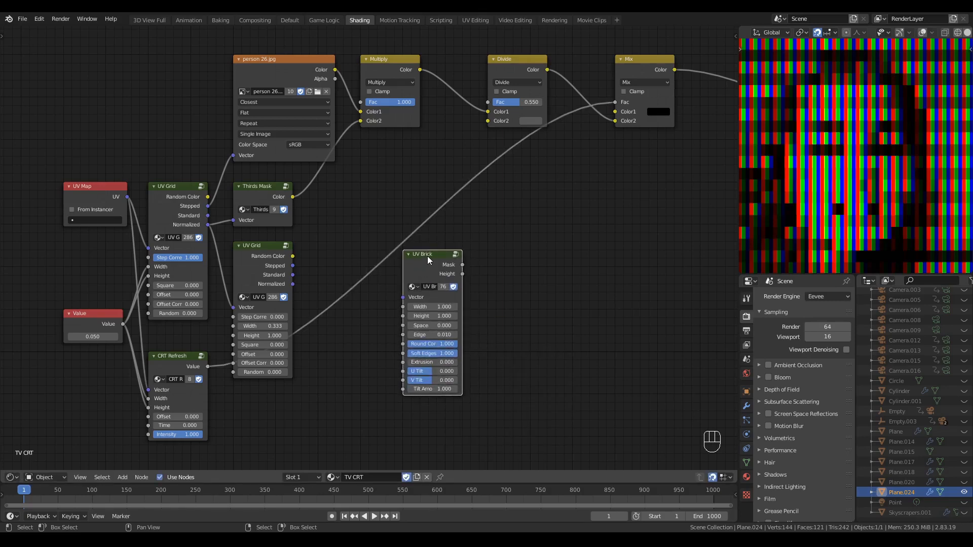
Connect the second UV Grid's Standard output to the UV Brick's Vector and place the UV Brick right beside that grid
left_click(326, 272)
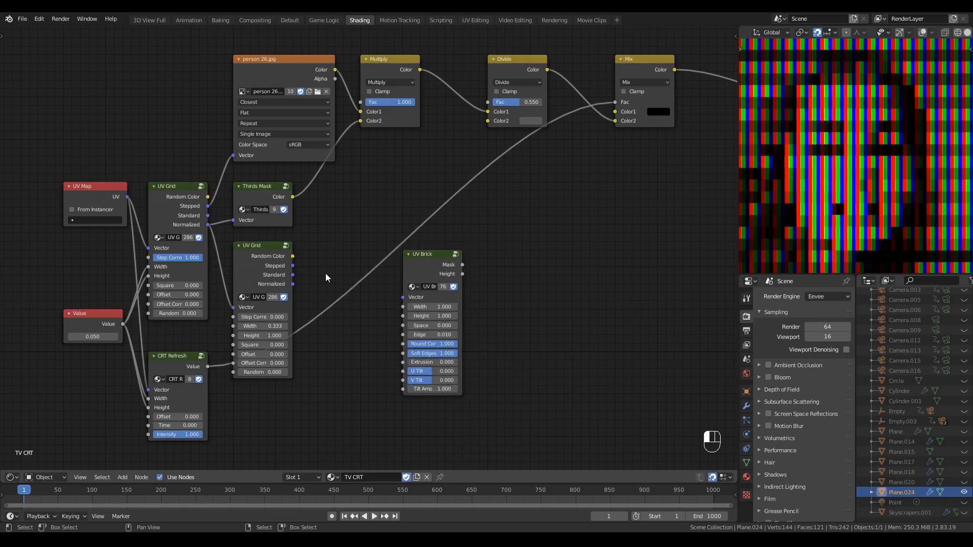
left_click(430, 262)
left_click_drag(292, 275, 402, 297)
left_click_drag(426, 253, 341, 241)
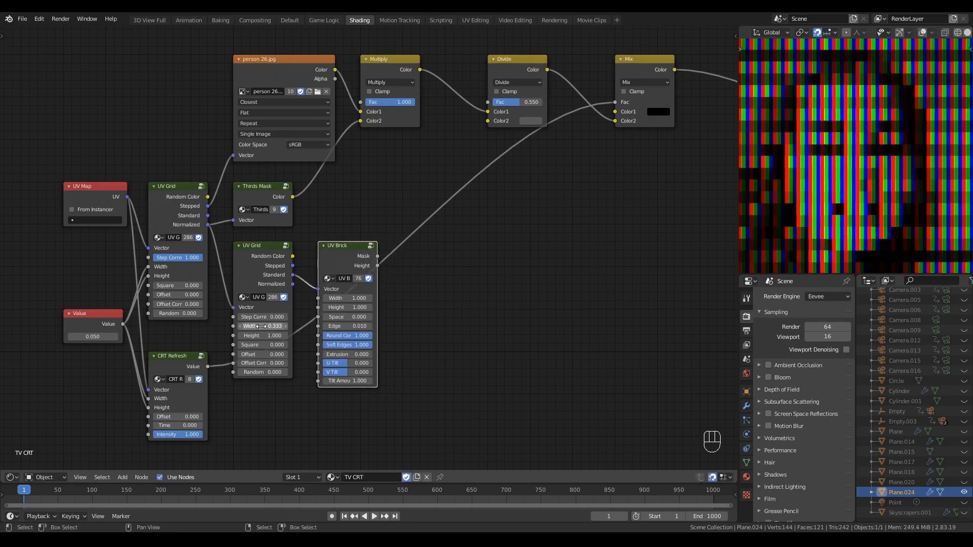
Match the UV Brick's size to the second UV Grid, with Width 0.333 and Height 1
key("ctrl+c")
key("ctrl+v")
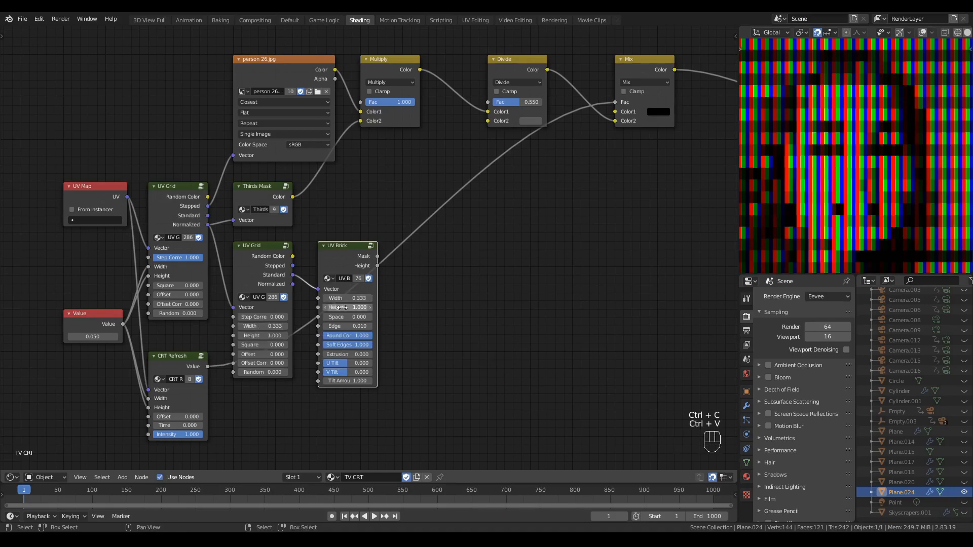
left_click(345, 307)
left_click(452, 330)
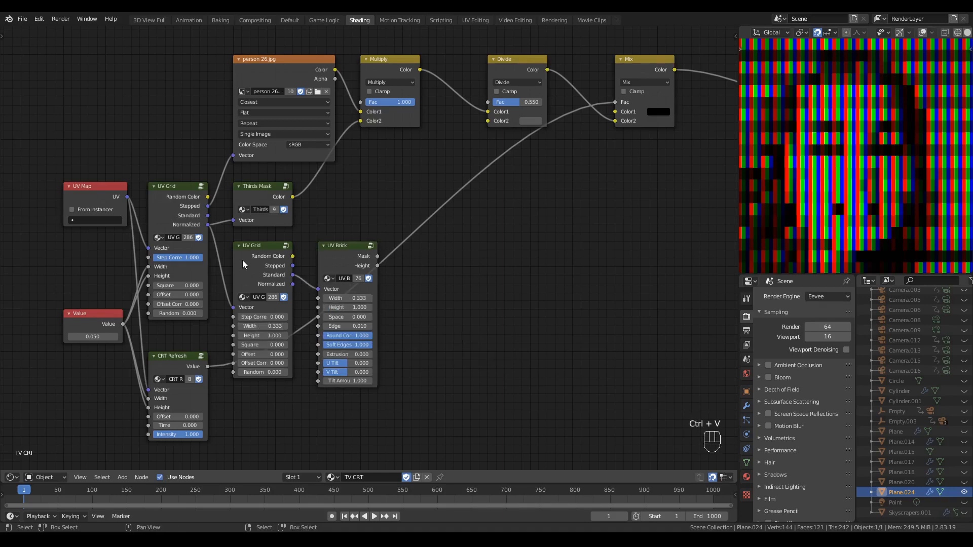
Preview the UV Brick's Mask output on the plane and set its Space to 0.070
left_click(266, 257)
left_click(488, 293)
left_click(353, 258, "ctrl+shift")
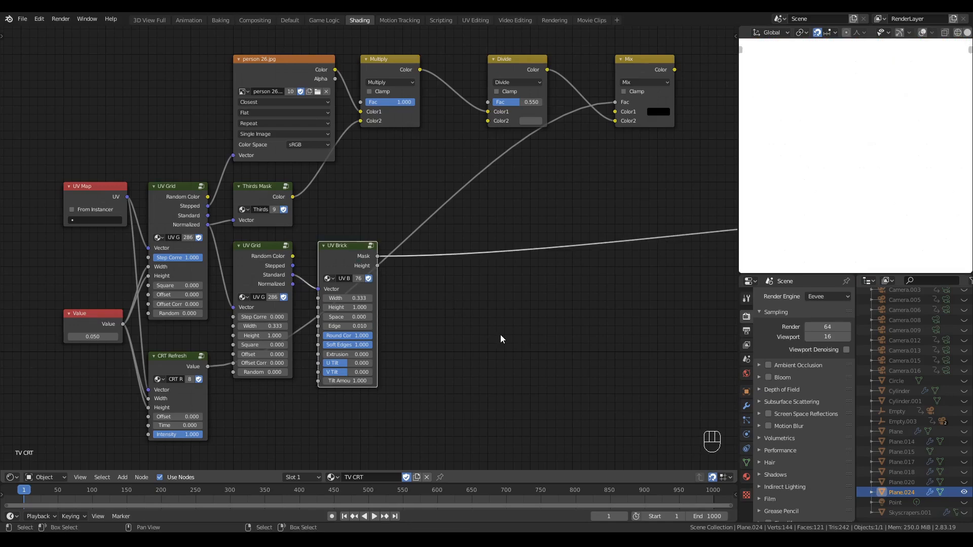
left_click_drag(348, 317, 360, 317, "shift")
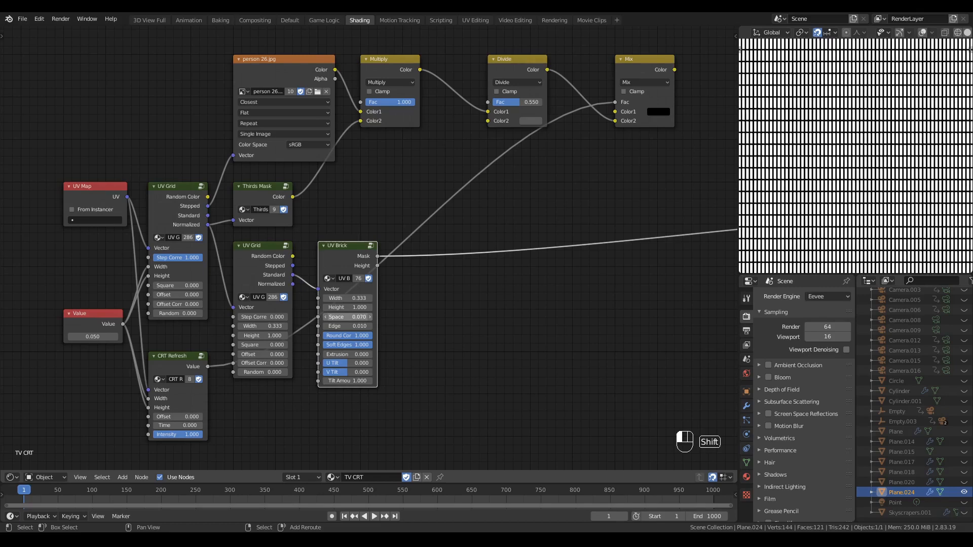
scroll(850, 214, "up", 10)
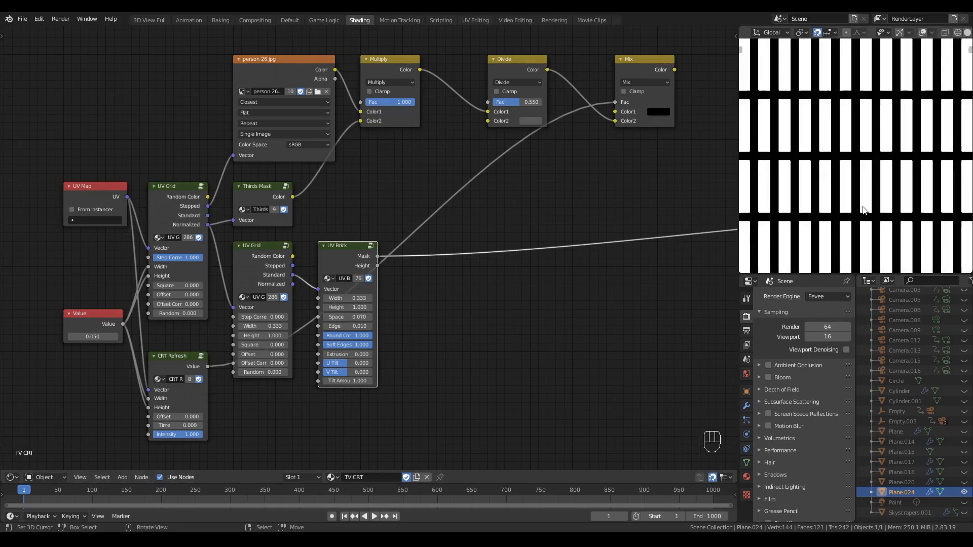
scroll(858, 231, "up", 1)
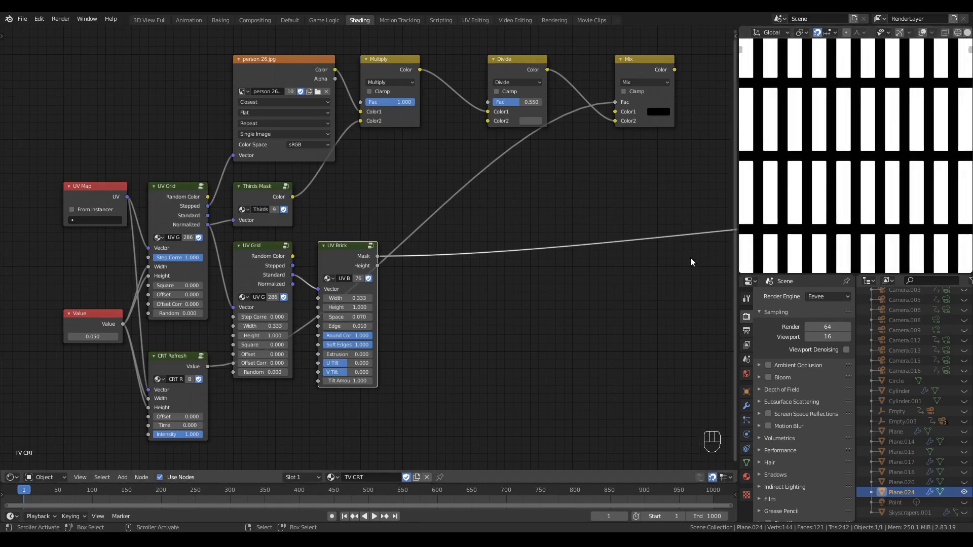
Move the UV Brick below the Divide node to leave a gap before it, and set its Edge to 0.100
left_click_drag(340, 250, 509, 250)
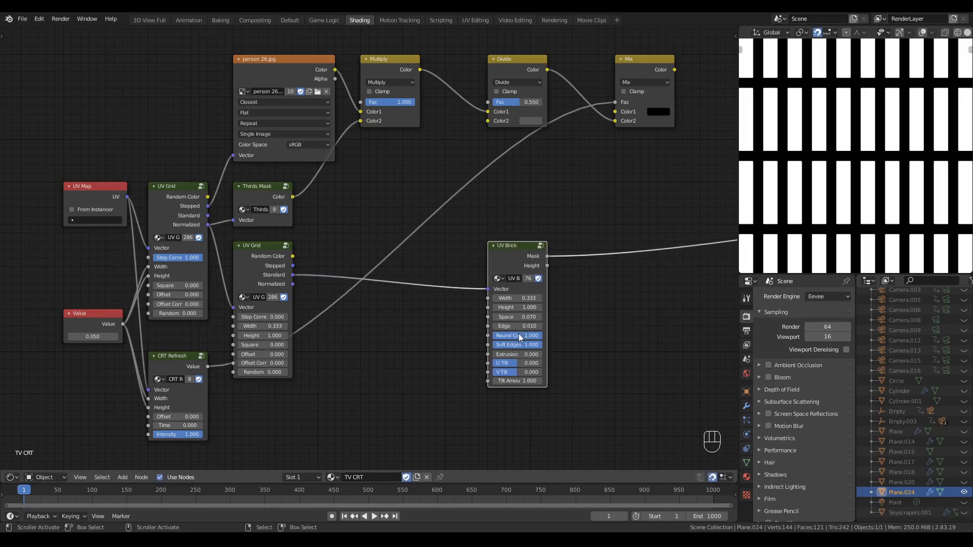
left_click_drag(517, 326, 534, 326, "shift")
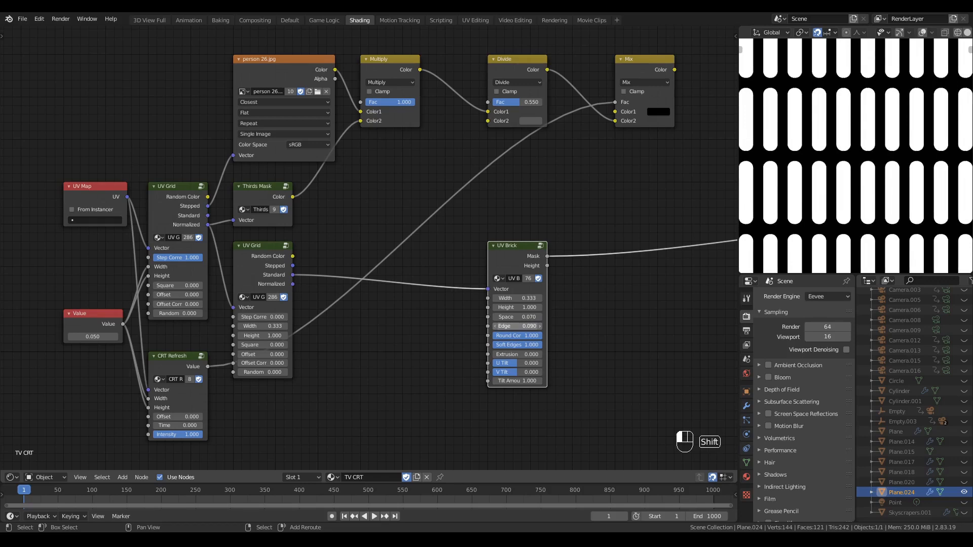
left_click_drag(535, 326, 547, 328, "shift")
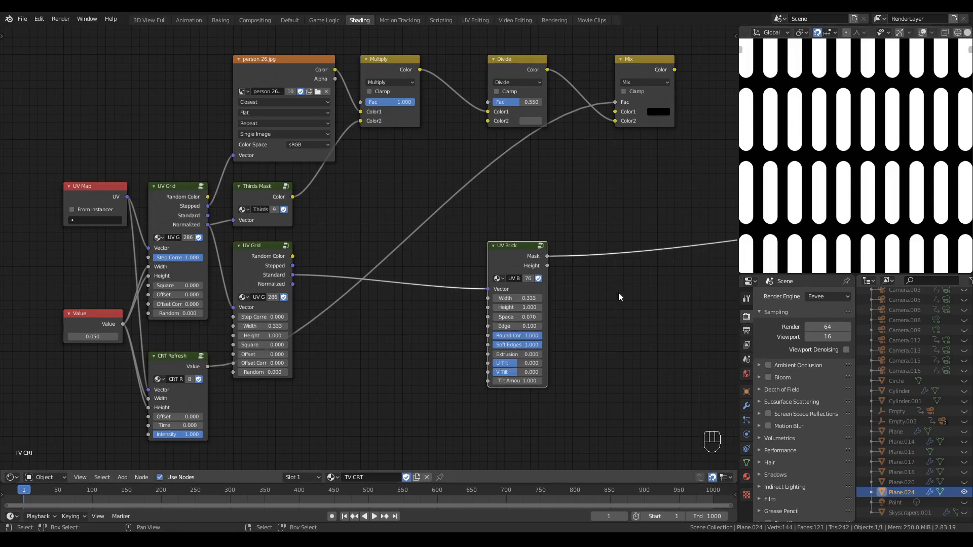
Add a Fader node between the second UV Grid and the UV Brick, and set its Value to 0.167
left_click(421, 292)
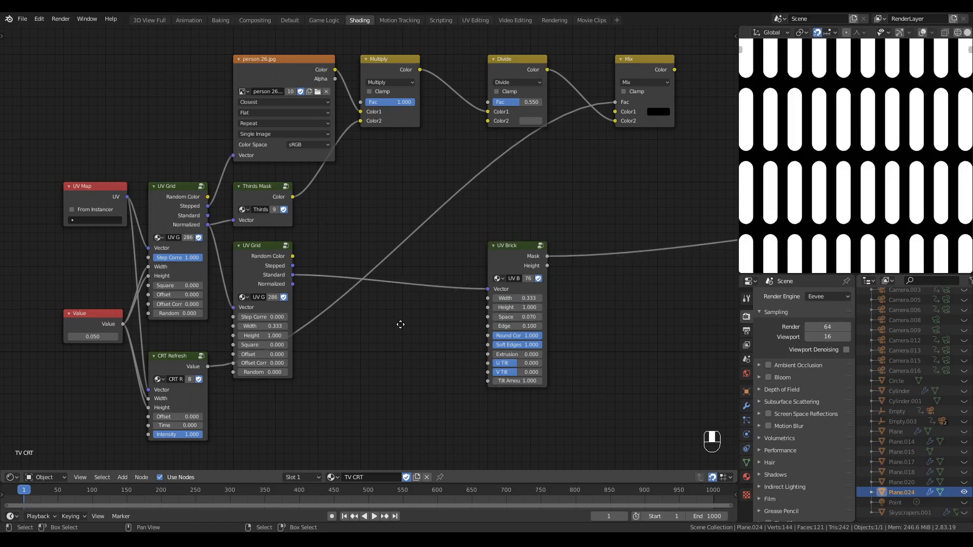
middle_click_drag(401, 324, 403, 281)
left_click(388, 315)
key("q")
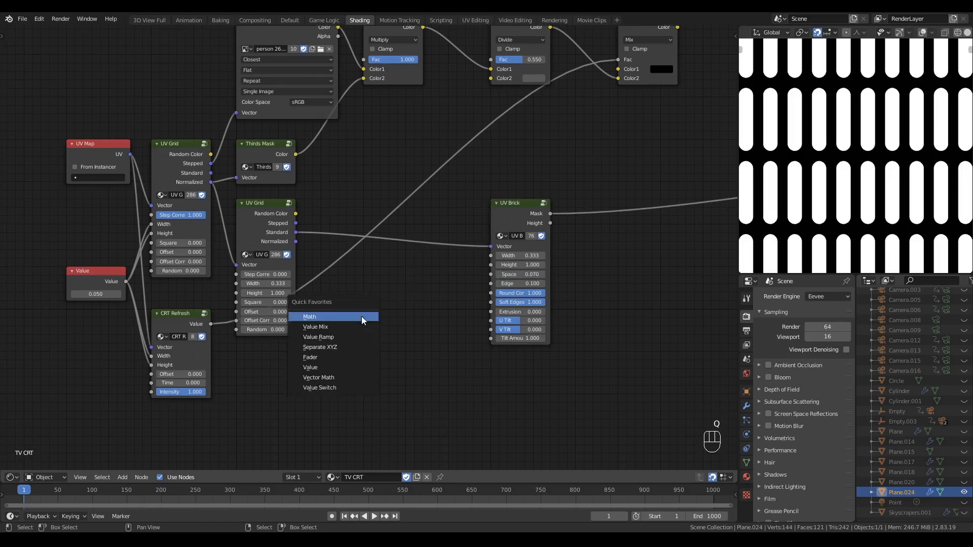
left_click(345, 367)
left_click(325, 288)
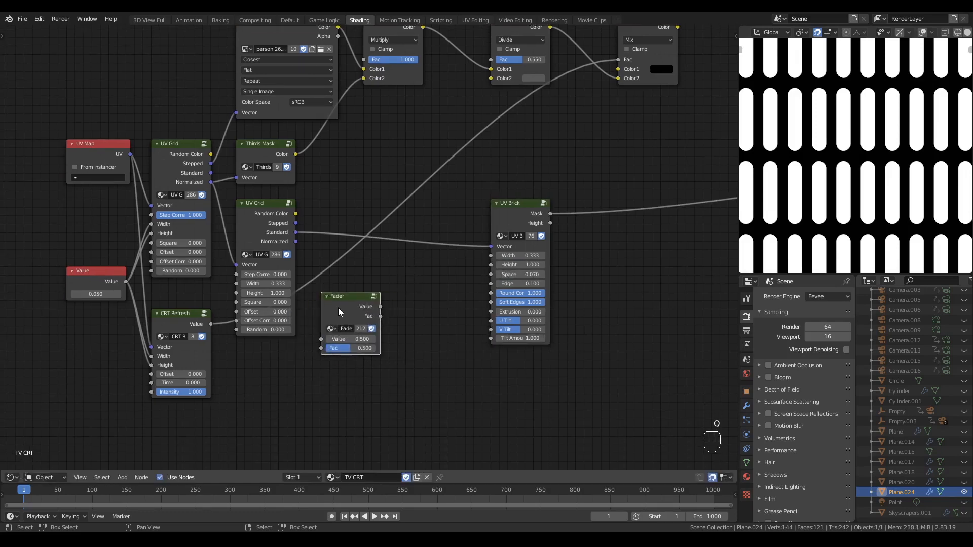
left_click_drag(340, 297, 341, 311)
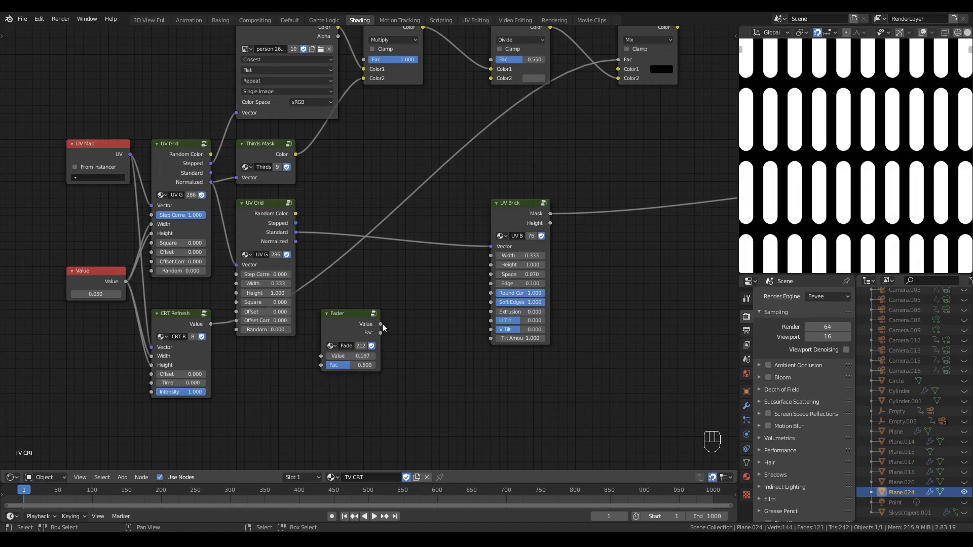
Drive the UV Brick's Space with the Fader's Value output and set the Fader's Fac to 0.525
left_click_drag(381, 324, 490, 274)
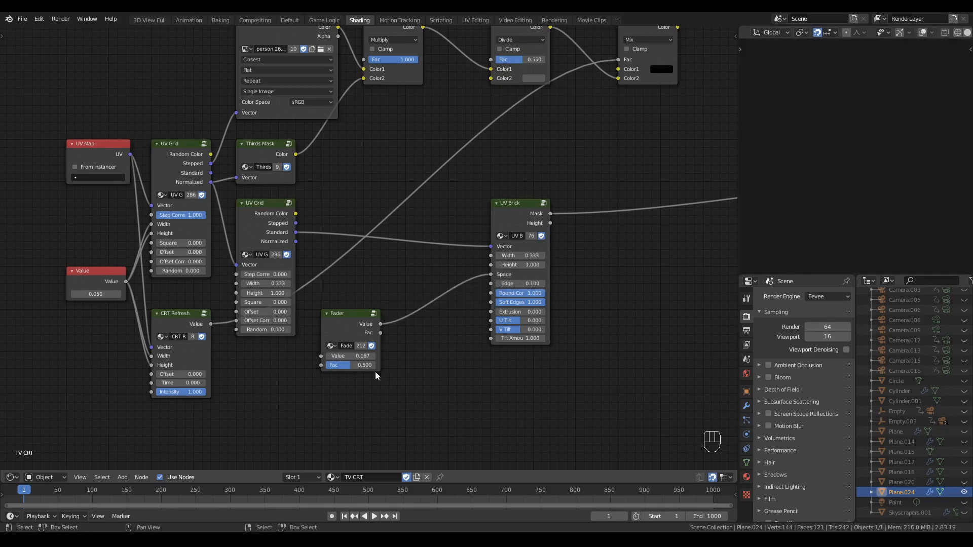
mouse_move(353, 365)
left_mouse_down()
mouse_move(385, 365)
mouse_move(354, 368)
left_mouse_up()
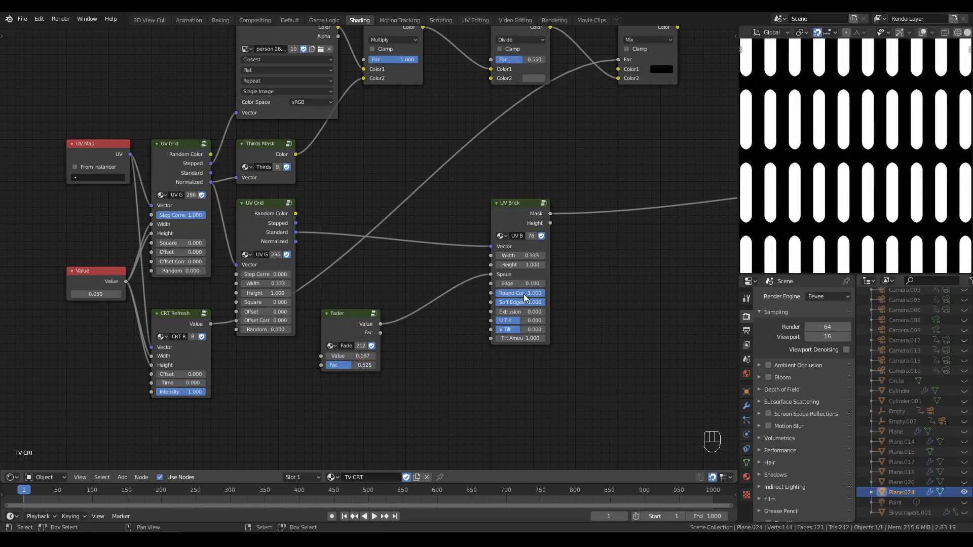
Try square subpixels by setting the UV Brick's Round Corners to 0 and the Fader's Fac to 0.417
left_click_drag(528, 294, 472, 294)
left_click_drag(351, 366, 377, 365)
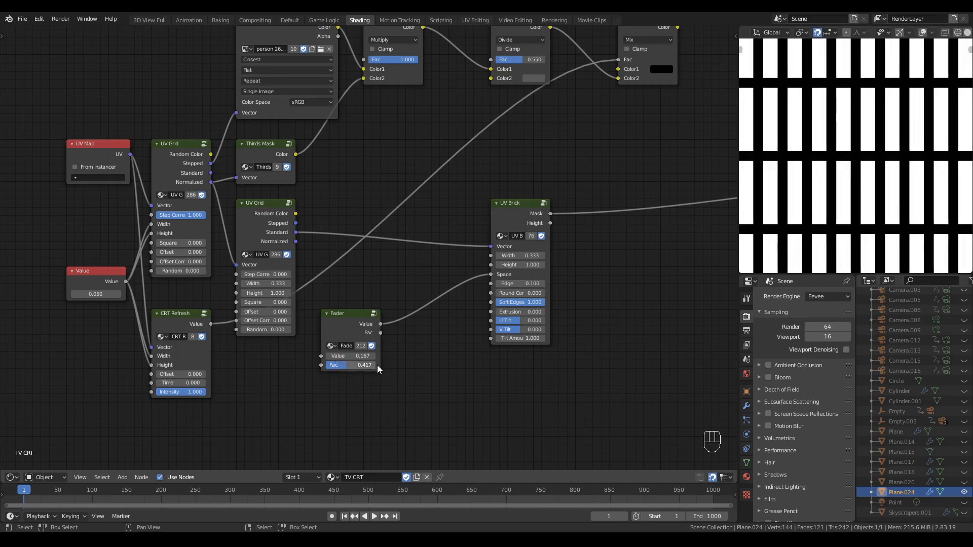
Add a Math node between the Fader and the UV Brick and set its operation to Subtract
key("q")
left_click(401, 305)
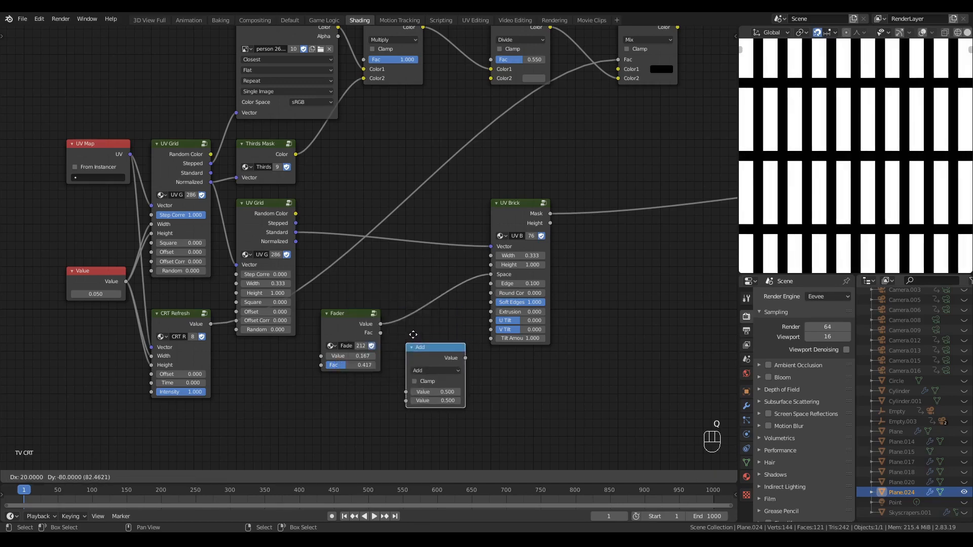
left_click(400, 329)
left_click_drag(430, 343, 432, 335)
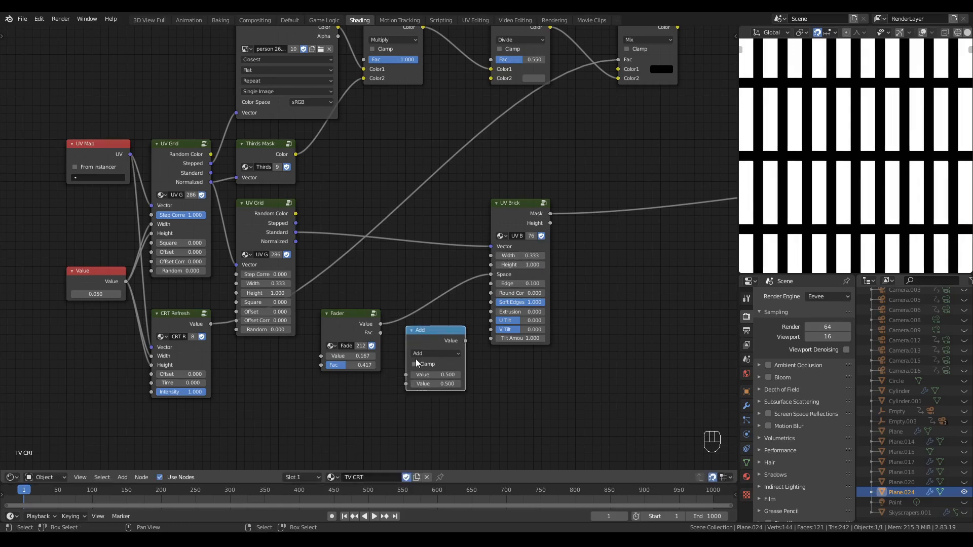
left_click(431, 353)
left_click(423, 394)
Subtract the Fader's Value from 0.167, feed the result into the UV Brick's Edge, and set Round Corners to 1
left_click(436, 374)
type("0.5")
left_click_drag(385, 322, 410, 387)
left_click_drag(453, 345, 545, 293)
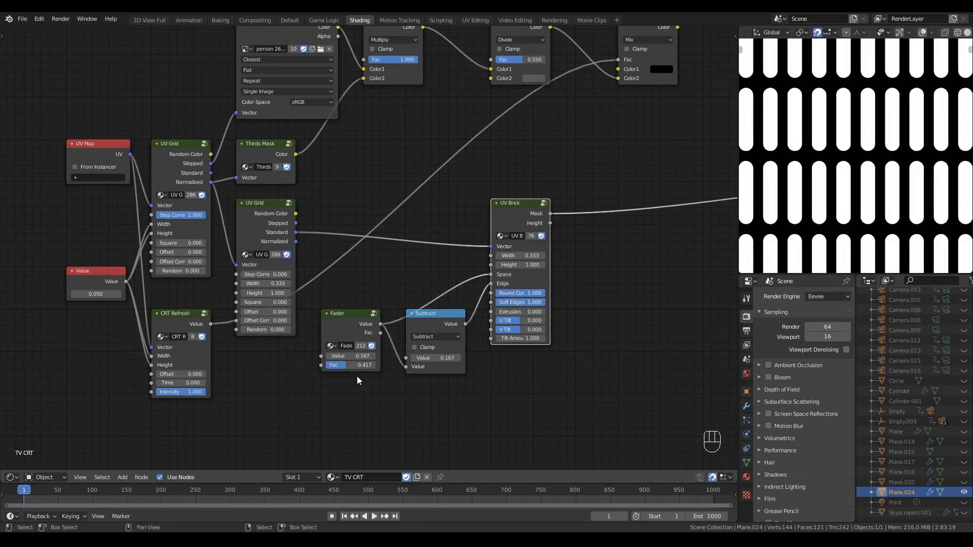
Set the Fader's Fac to 0.275 to tighten the spacing between the rounded subpixels
mouse_move(347, 366)
left_mouse_down()
mouse_move(361, 365)
mouse_move(331, 365)
mouse_move(367, 366)
mouse_move(339, 366)
left_mouse_up()
key("Home")
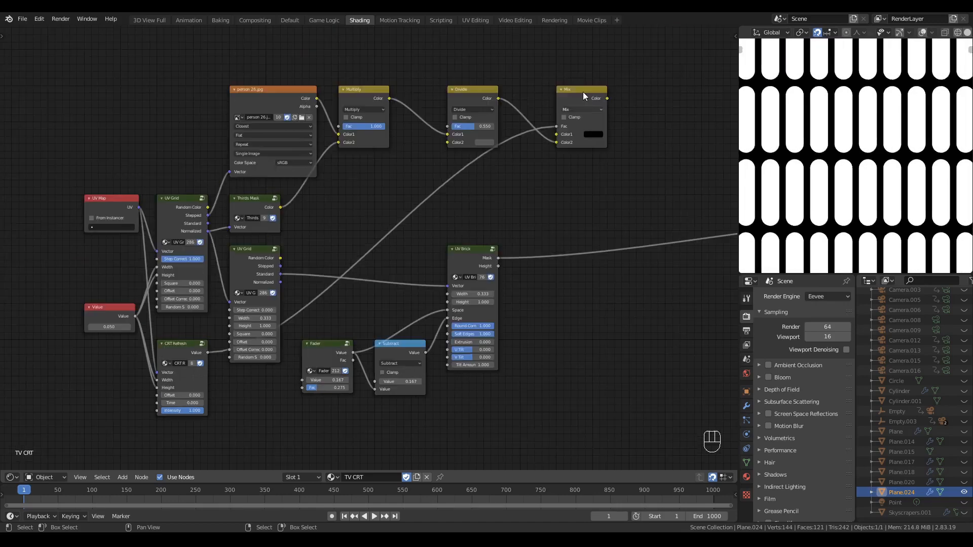
scroll(505, 211, "up", 1)
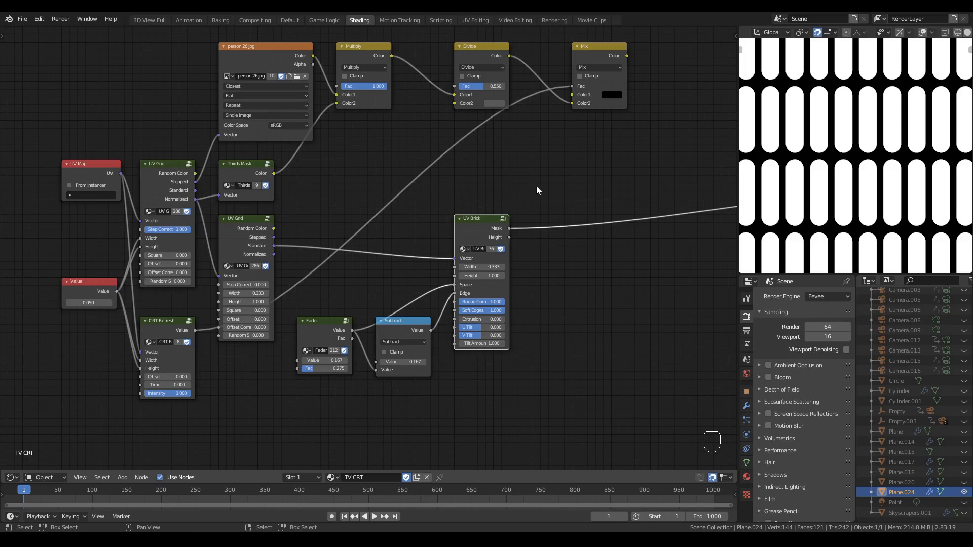
Multiply the CRT Refresh value by the UV Brick's Mask with a Math node driving the Mix node's Fac, and preview the Mix output
key("q")
left_click(533, 171)
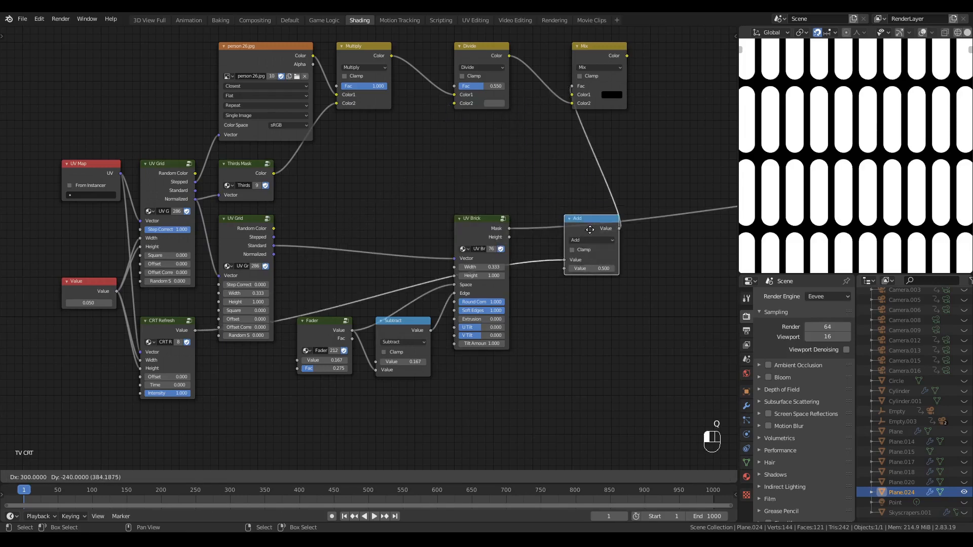
left_click(552, 238)
left_click(551, 238)
left_click(555, 259)
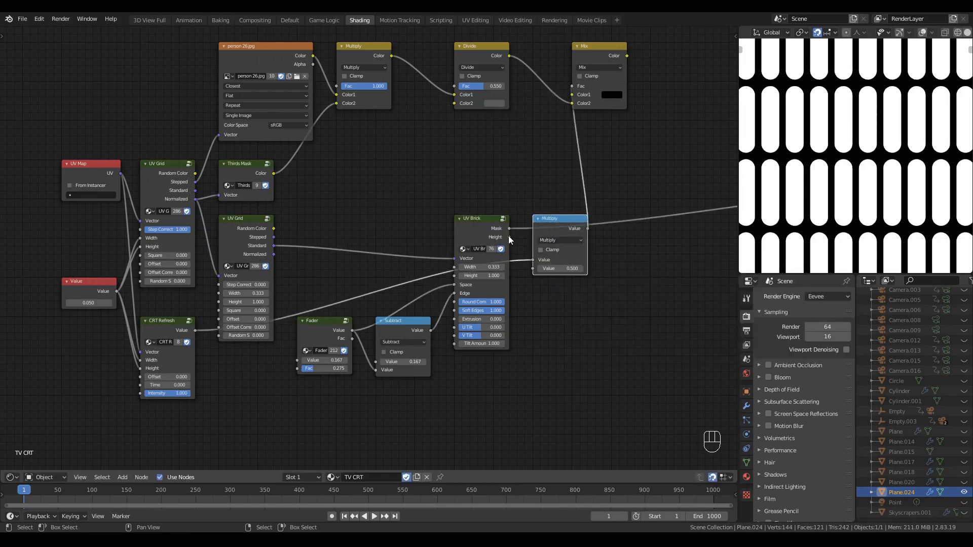
left_click_drag(509, 228, 535, 270)
left_click(597, 54, "ctrl+shift")
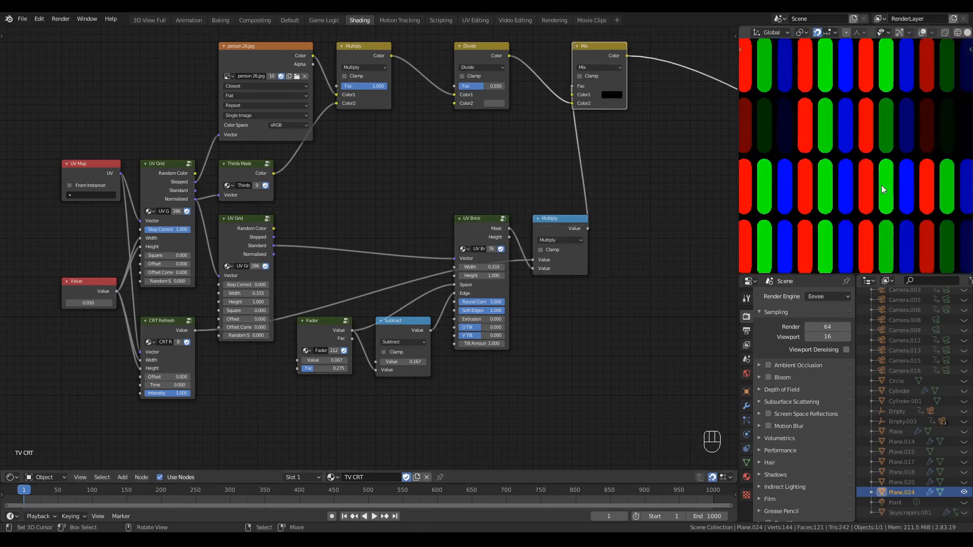
scroll(883, 190, "down", 10)
scroll(856, 197, "up", 1)
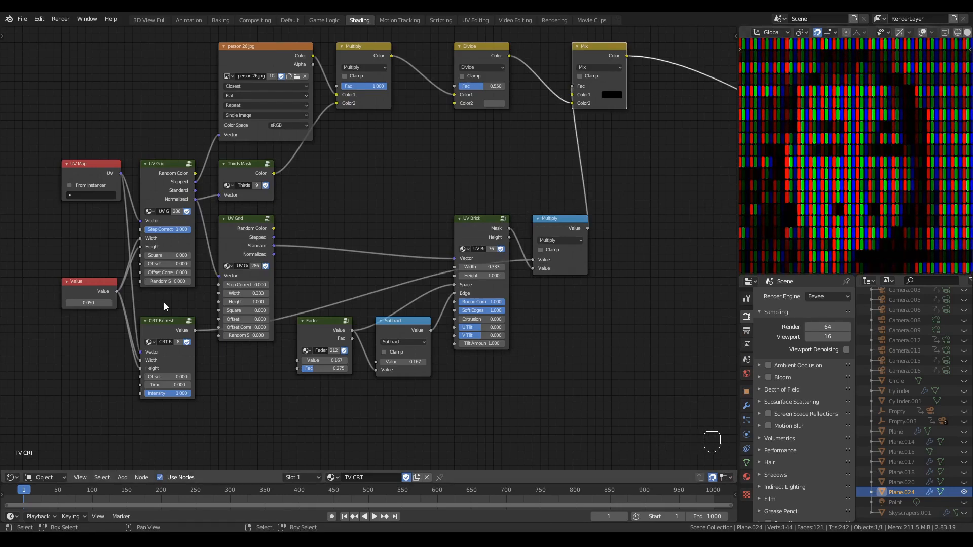
Try a Value of 0.002 in the shared Value node and inspect the face image close up and from a distance
left_click_drag(162, 385, 269, 385, "shift")
right_click(167, 385)
key("Return")
scroll(867, 190, "up", 10)
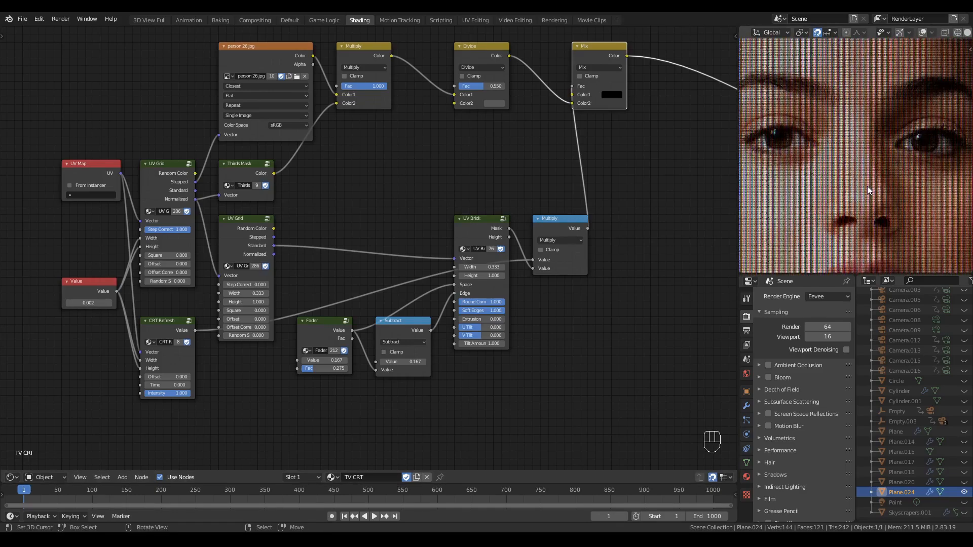
scroll(868, 190, "down", 10)
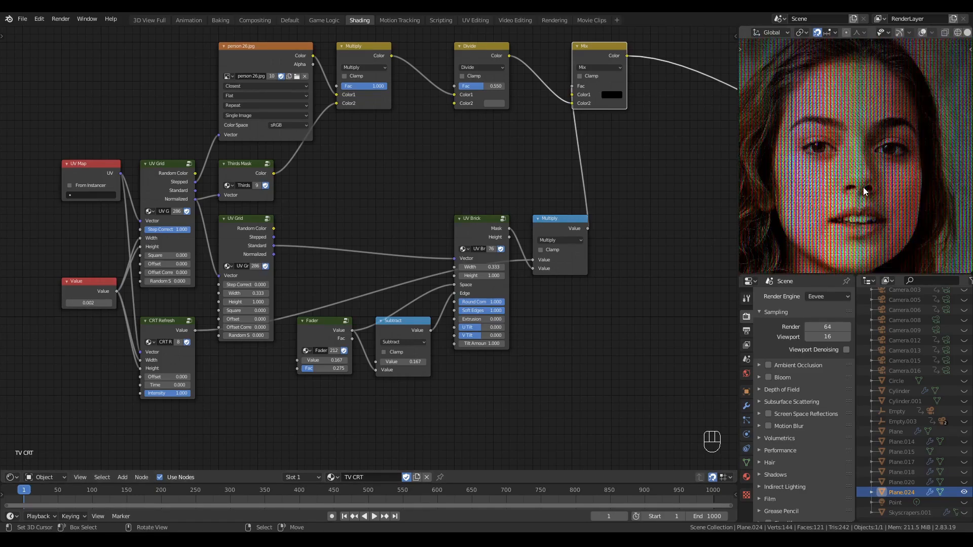
scroll(862, 187, "up", 2)
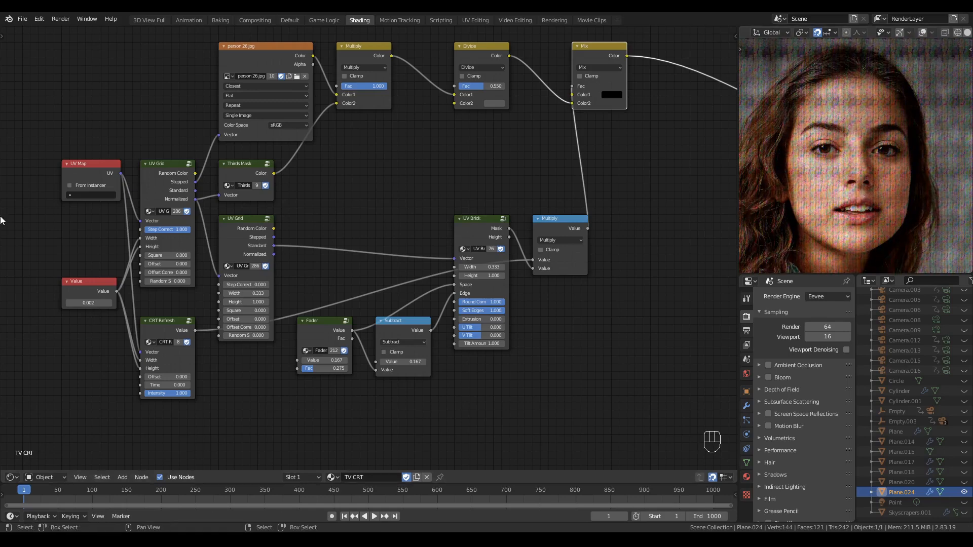
Set the shared Value node to 0.05 and inspect the alignment of the enlarged subpixels
double_click(88, 303)
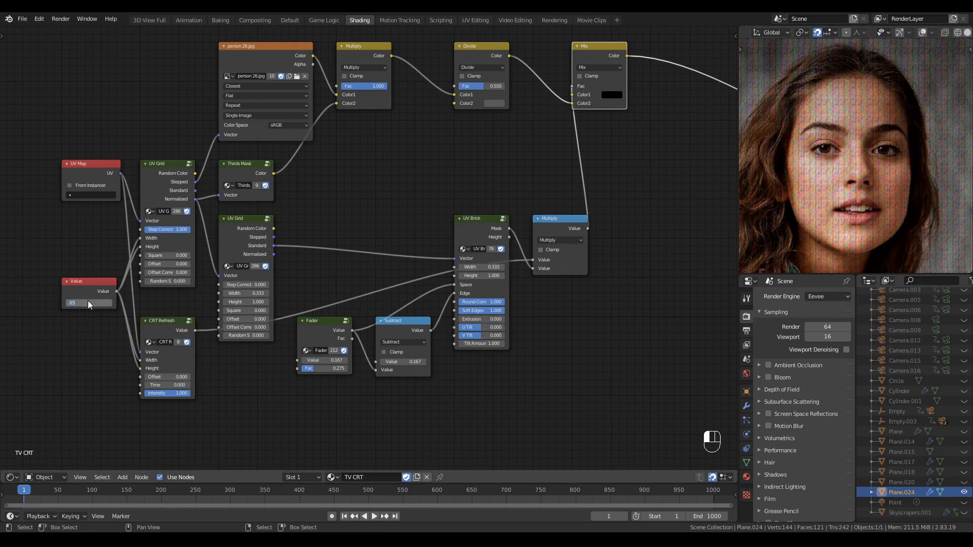
type(".05")
key("Return")
scroll(861, 192, "up", 4)
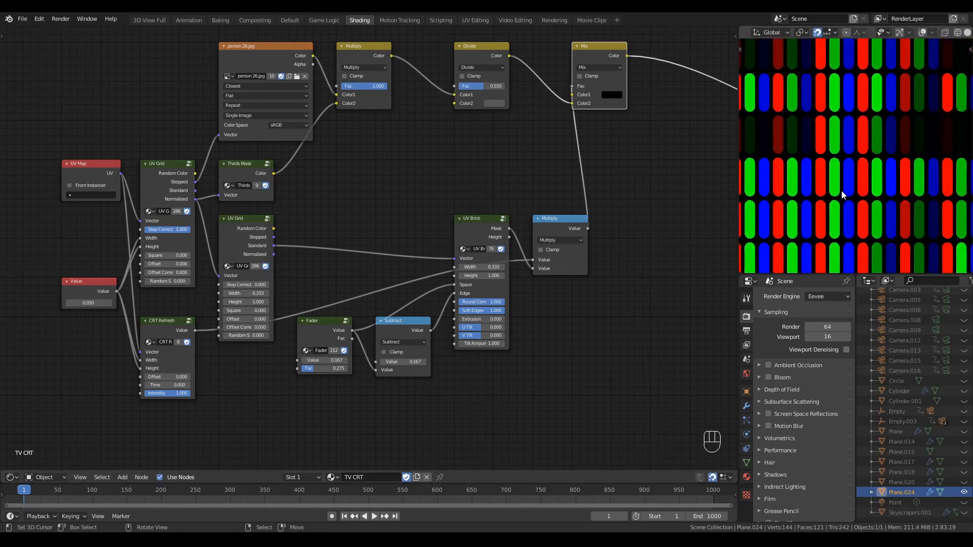
scroll(842, 194, "down", 1)
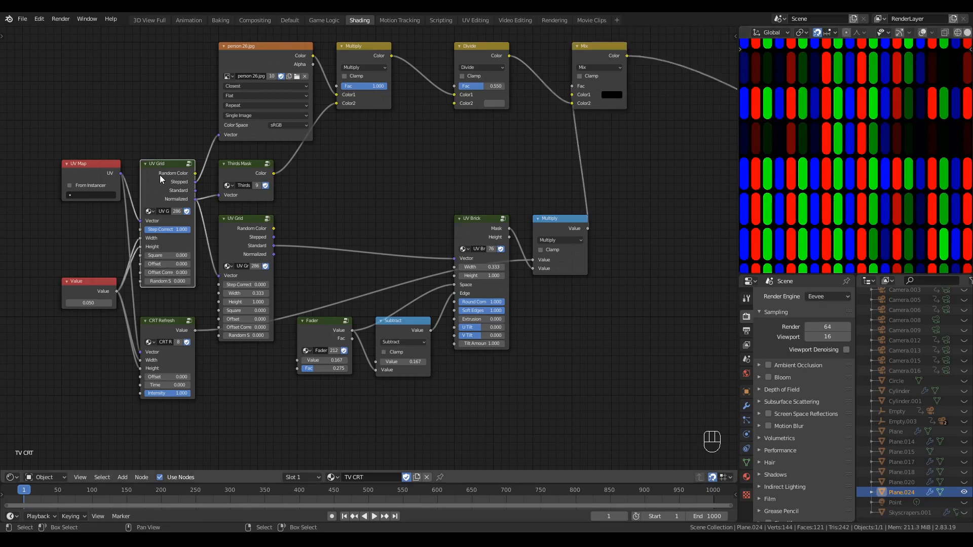
scroll(866, 212, "down", 8)
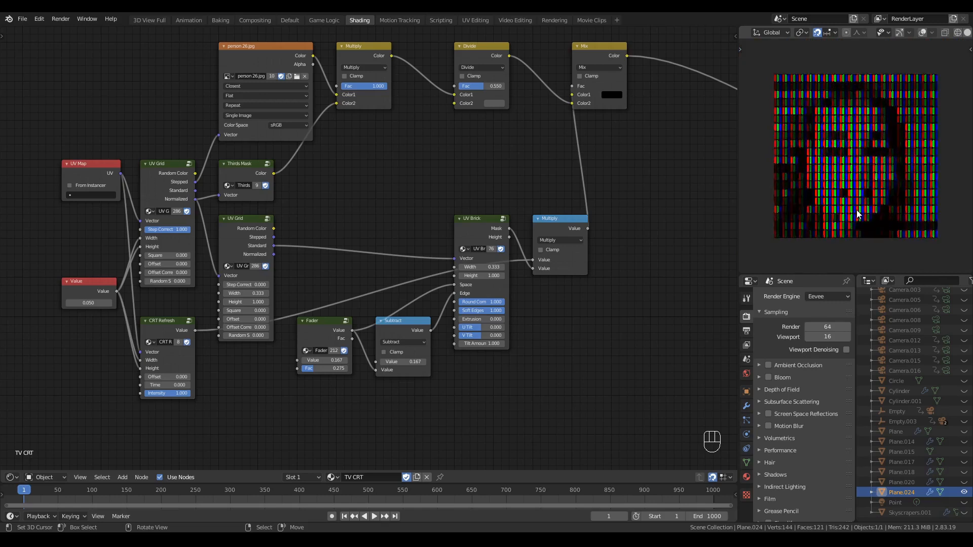
scroll(857, 205, "up", 4)
middle_click_drag(857, 205, 858, 208, "ctrl")
scroll(231, 234, "down", 4)
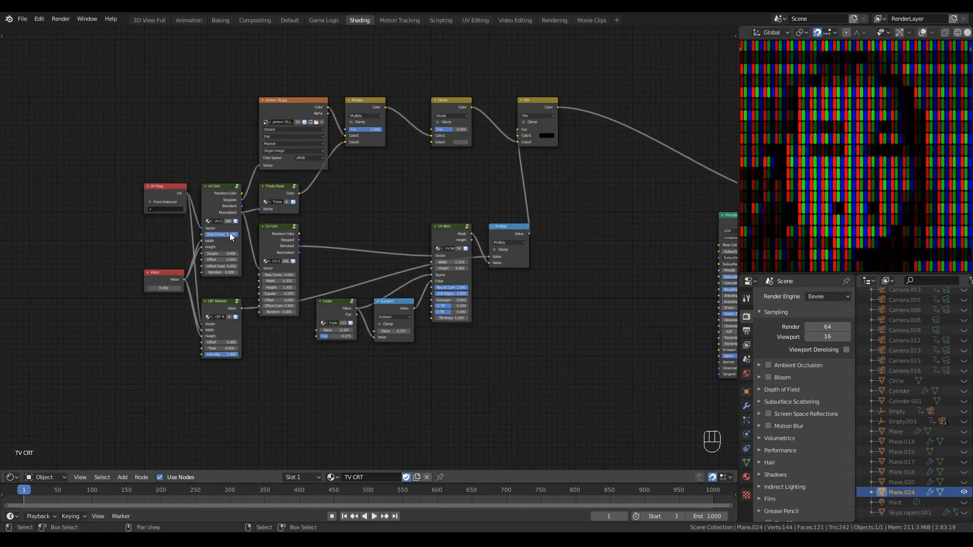
Move the Value node far ahead of the UV Map and gather its four links through a reroute beside the UV Grid and CRT Refresh
middle_click_drag(231, 234, 566, 222)
middle_click_drag(349, 223, 404, 218)
scroll(405, 219, "up", 4)
left_click(622, 263)
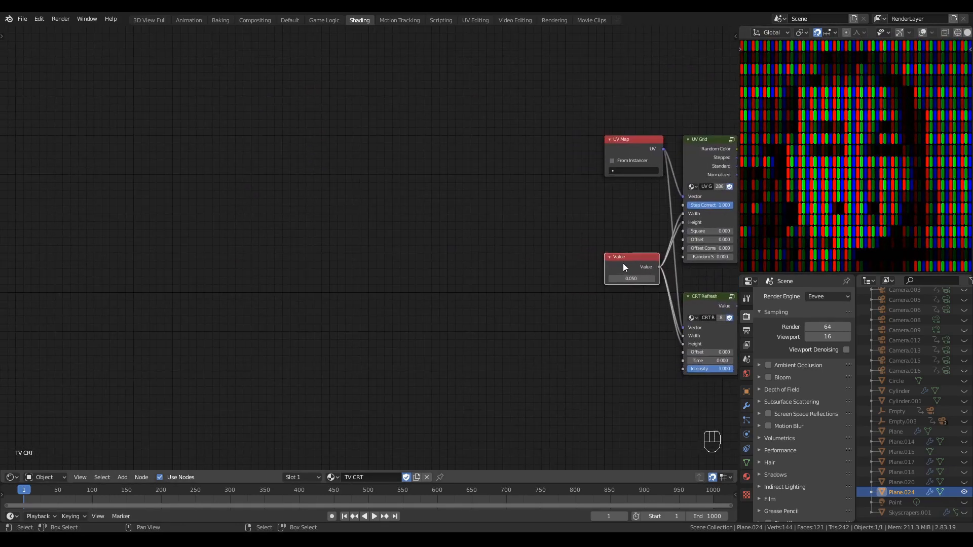
key("g")
left_click(36, 321)
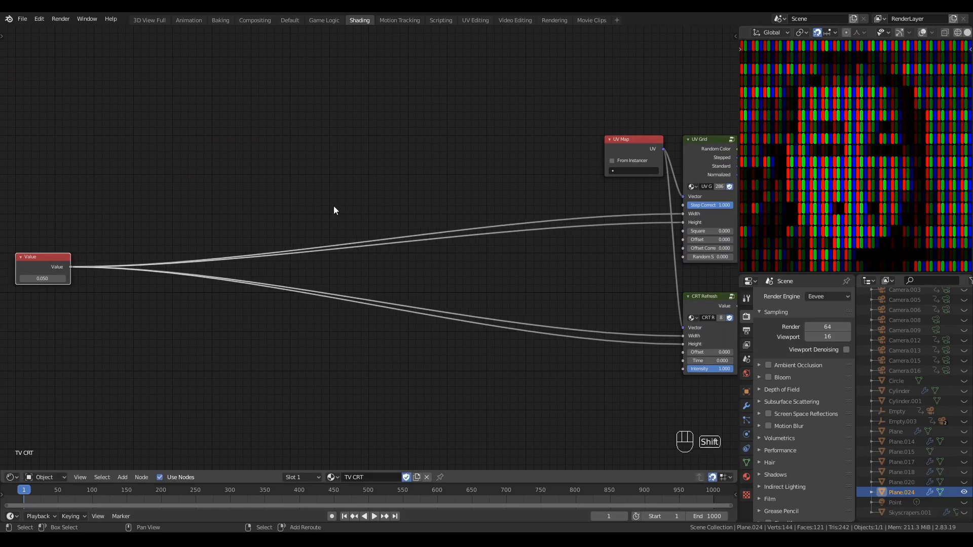
right_click_drag(334, 207, 338, 338, "shift")
key("g")
left_click(636, 352)
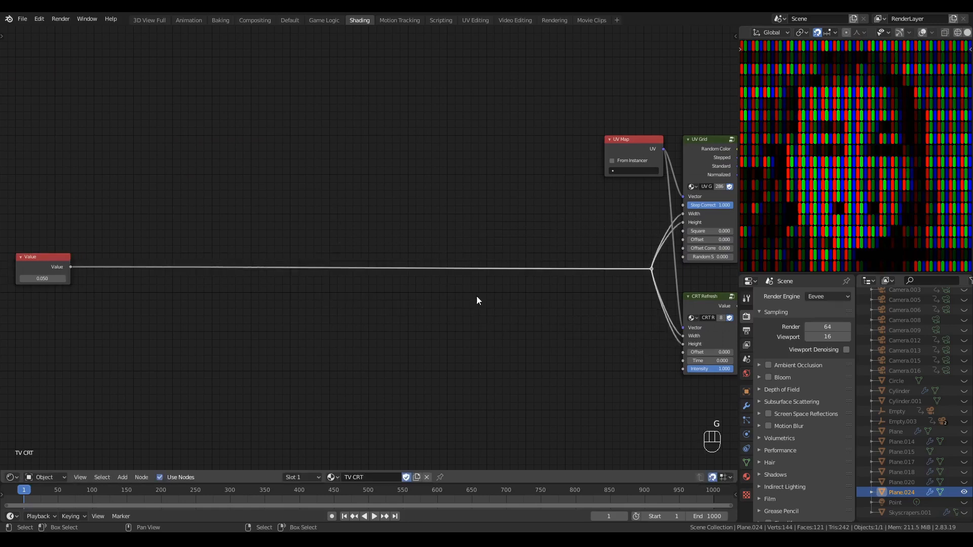
Add another UV Map and UV Grid in the gap, connecting UV to the grid's Vector and the Value node to its Width
key("shift+a")
left_click(169, 170)
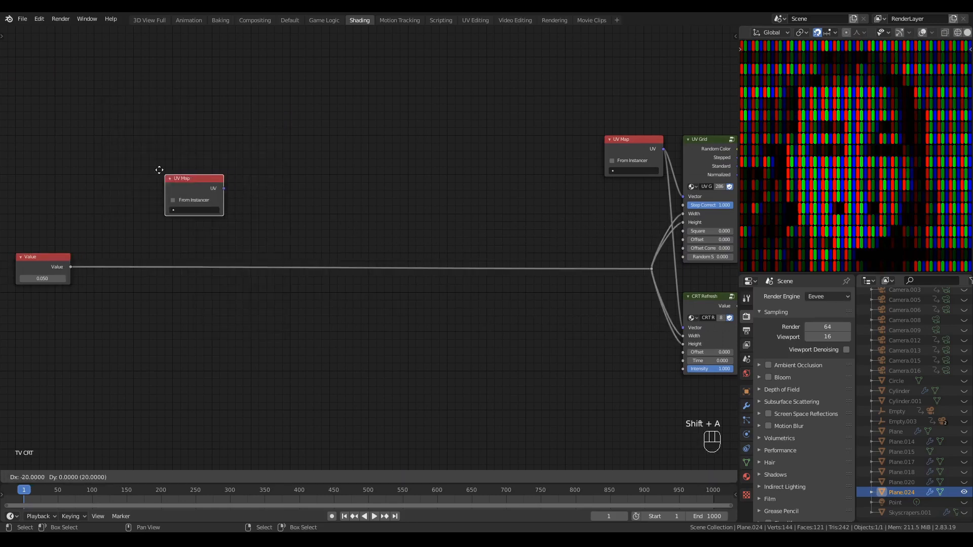
left_click(89, 131)
key("shift+a")
type("grid")
key("Return")
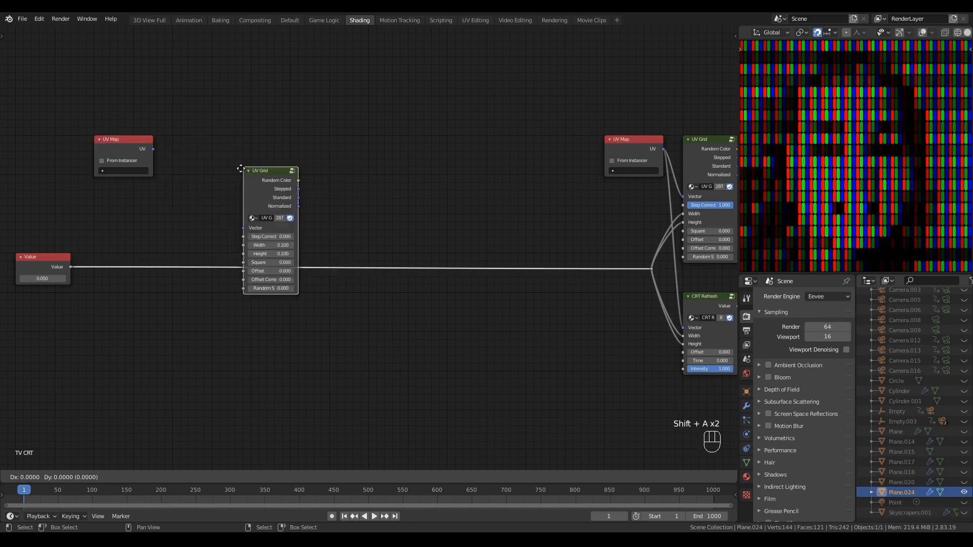
left_click(171, 140)
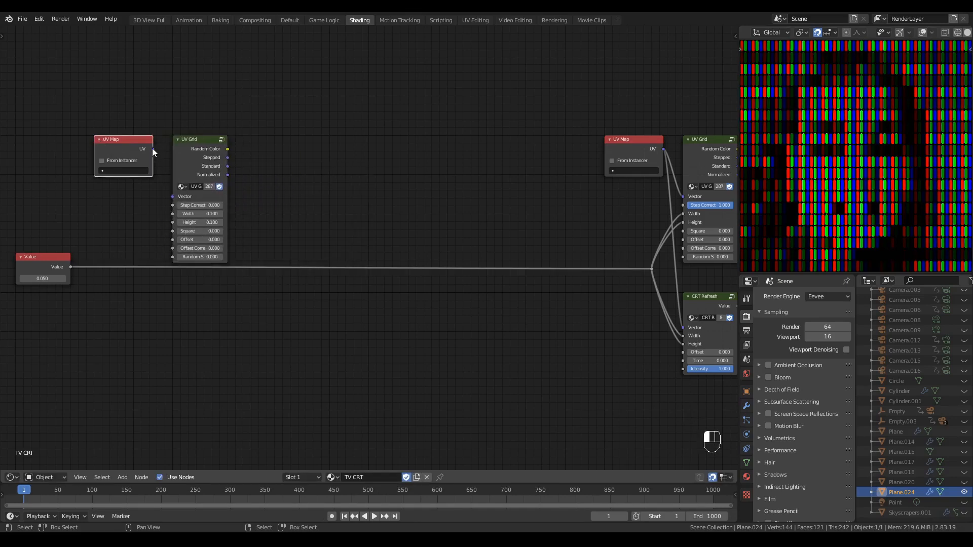
left_click_drag(152, 149, 173, 197)
left_click_drag(71, 266, 174, 213)
Insert a Math node set to Multiply by 2 between the Value node and the new UV Grid's Width
key("q")
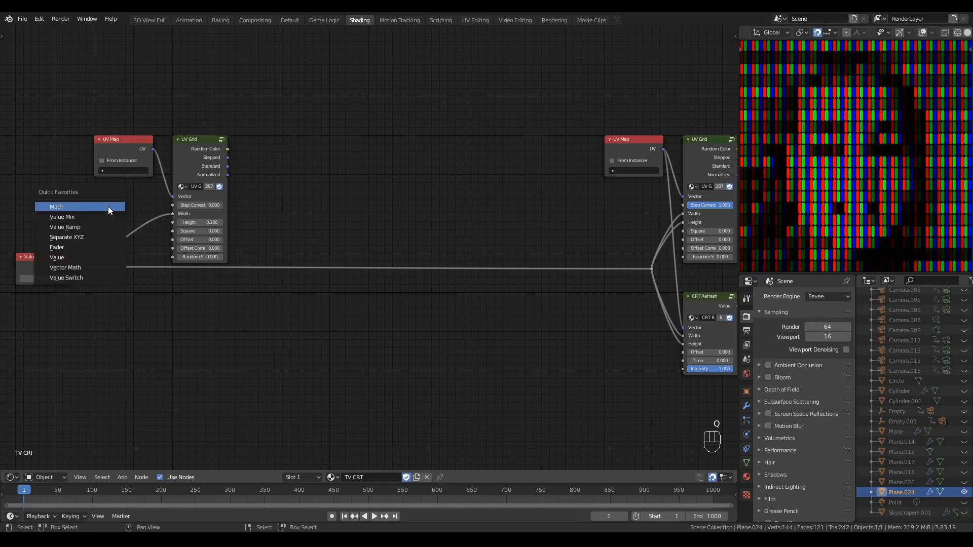
left_click(90, 207)
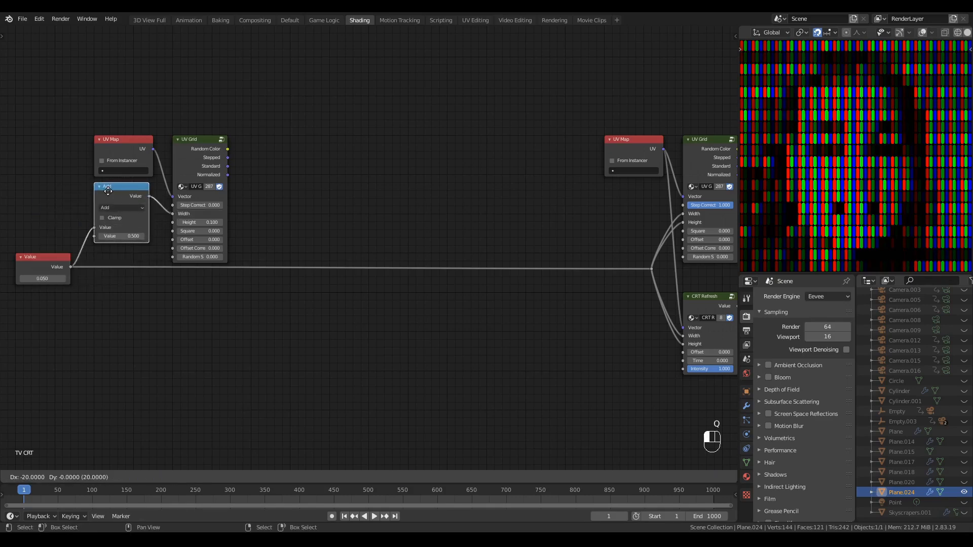
left_click(117, 209)
left_click(117, 209)
key("m")
double_click(124, 236)
type("2")
key("Return")
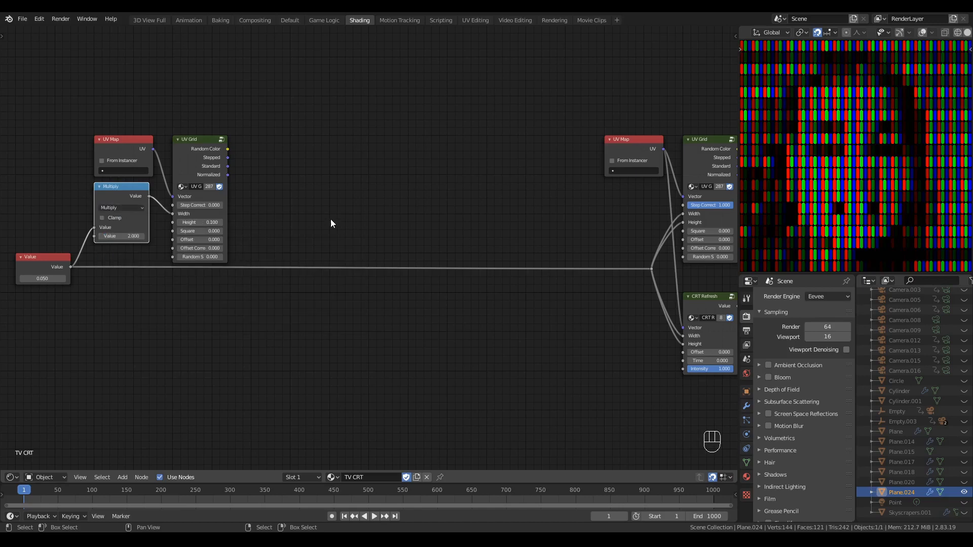
Preview the new UV Grid's Normalized output and insert a Separate XYZ node after it, outputting X
left_click(204, 149, "ctrl+shift")
left_click(204, 150, "ctrl+shift")
left_click(204, 150, "ctrl+shift")
key("q")
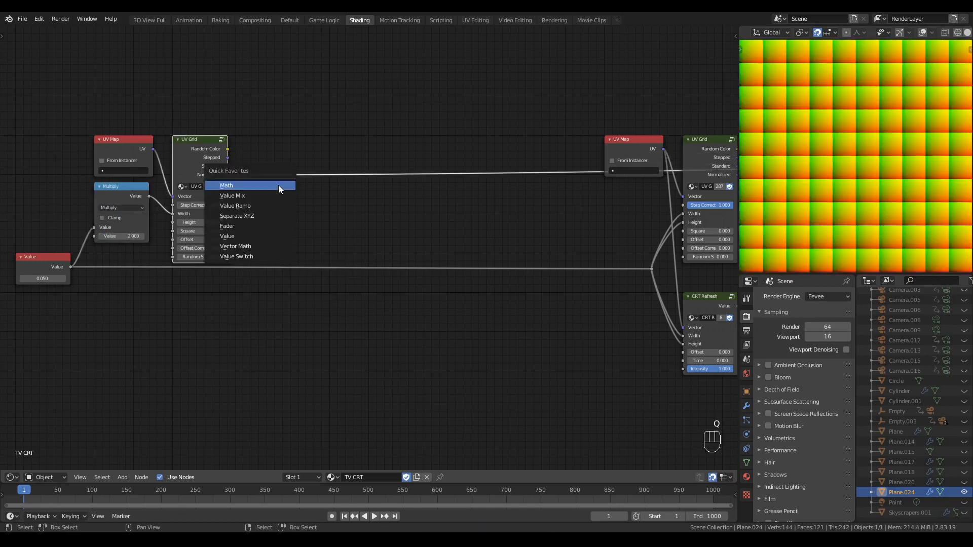
left_click(272, 207)
left_click(248, 131)
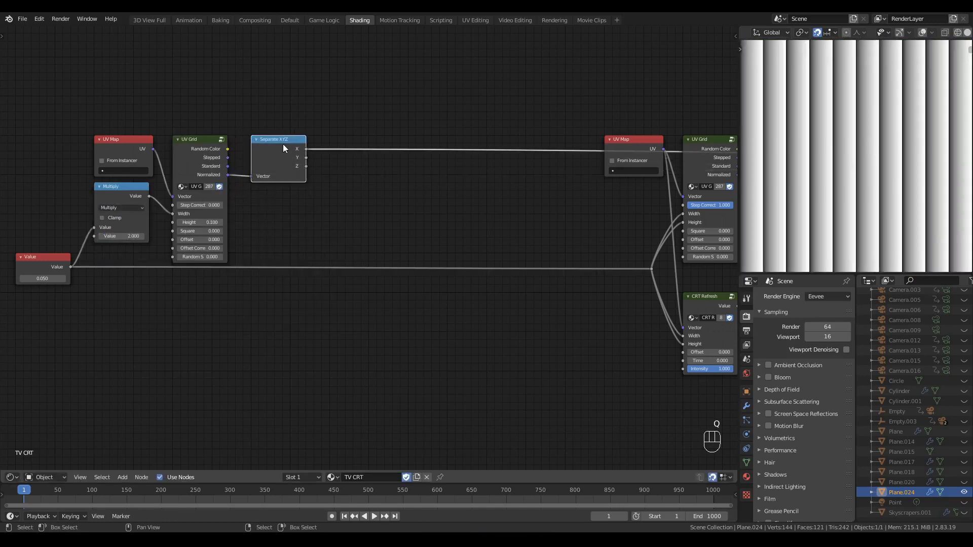
Insert a Math node after the Separate XYZ's X output and set its operation to Less Than
key("q")
key("q")
left_click(330, 130)
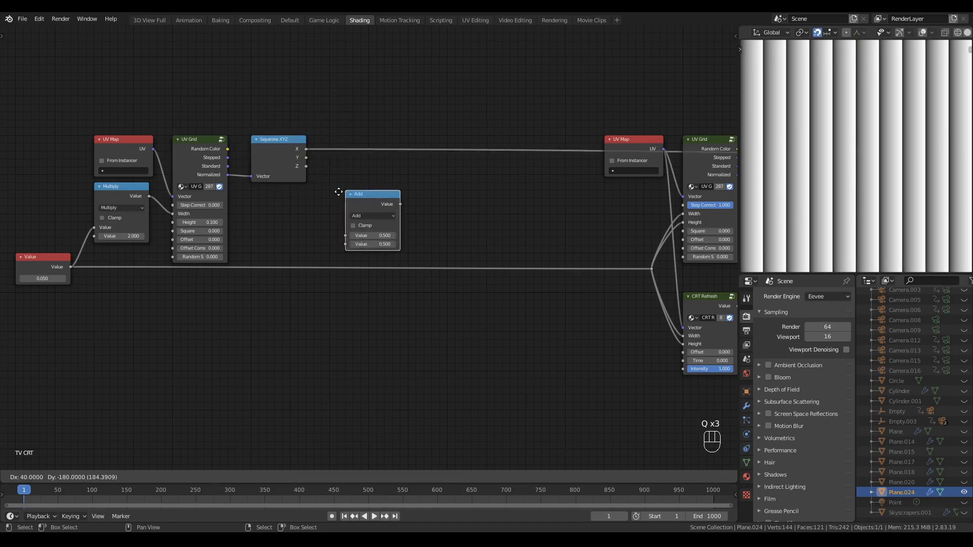
left_click(349, 162)
scroll(348, 162, "down", 13, "ctrl")
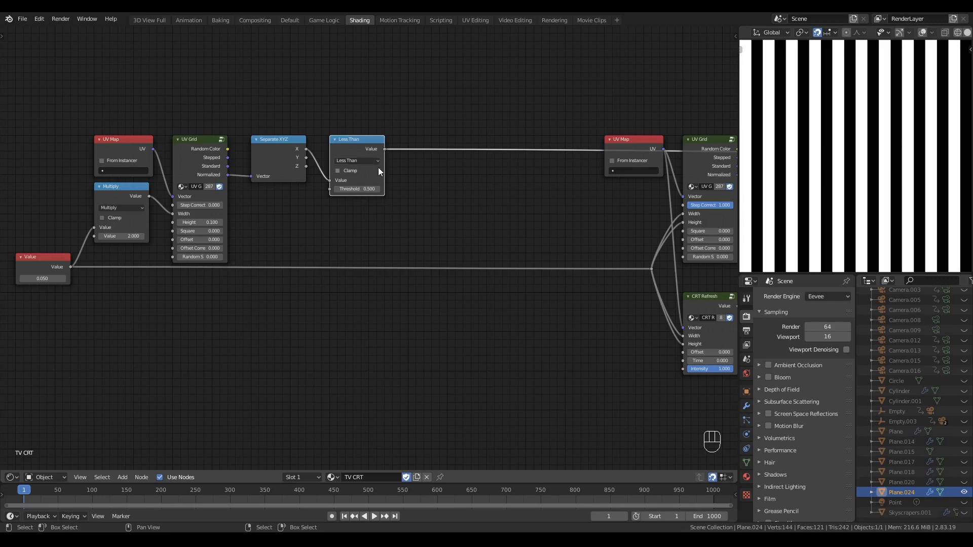
Insert another Math node after the Less Than node and set its operation to Multiply
key("q")
left_click(437, 190)
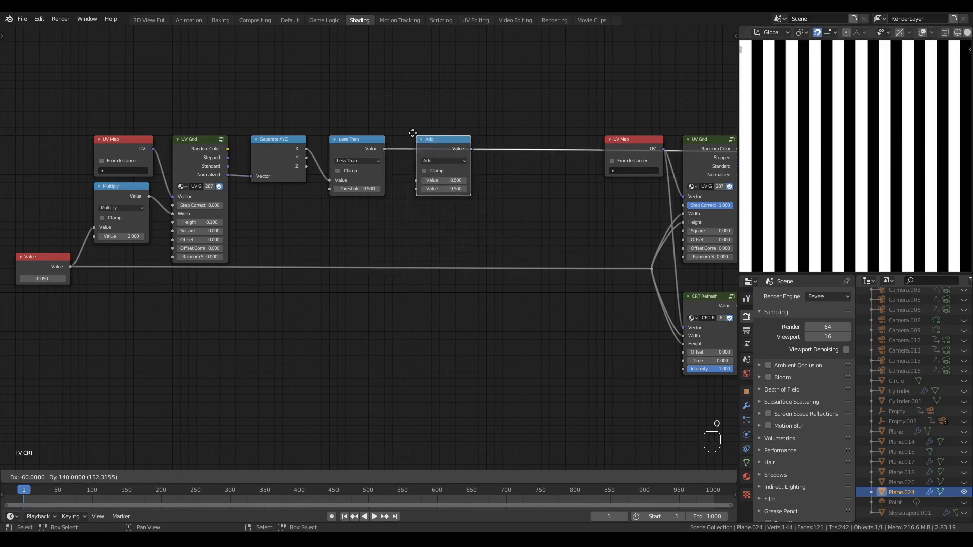
left_click(408, 132)
left_click(430, 161)
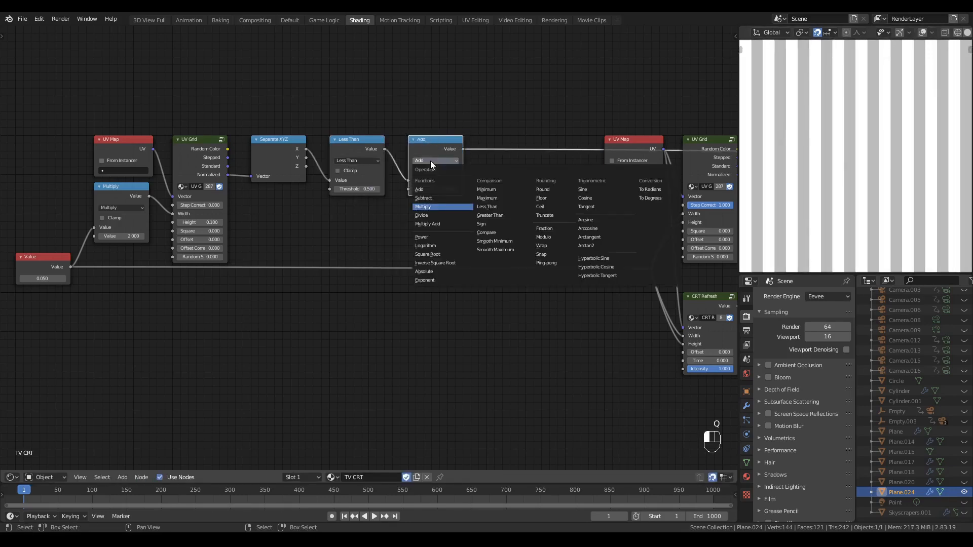
left_click(423, 206)
Duplicate the Multiply node as a Divide that halves the shared Value, and feed its result into the Multiply after Less Than
key("shift+d")
left_click(360, 205)
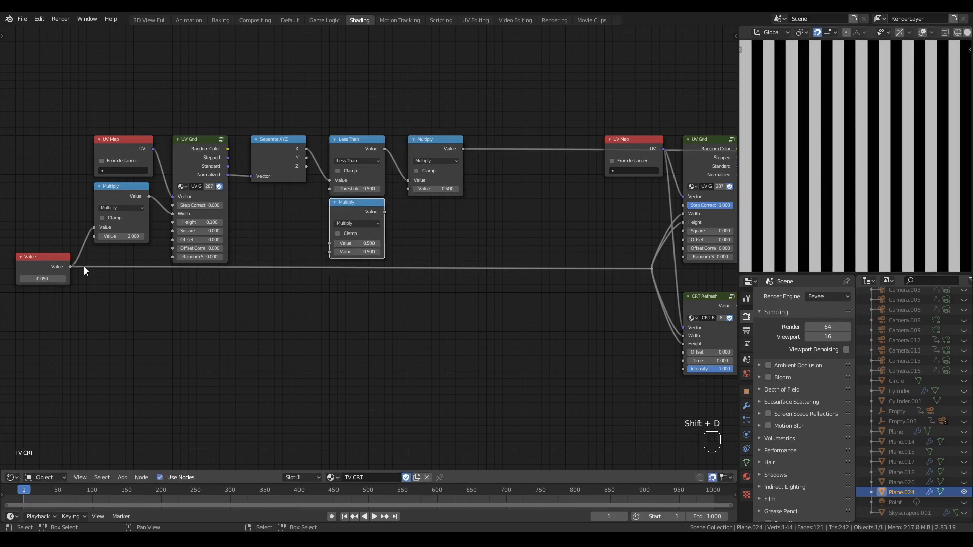
left_click_drag(71, 267, 409, 245)
left_click(349, 224)
left_click(349, 232)
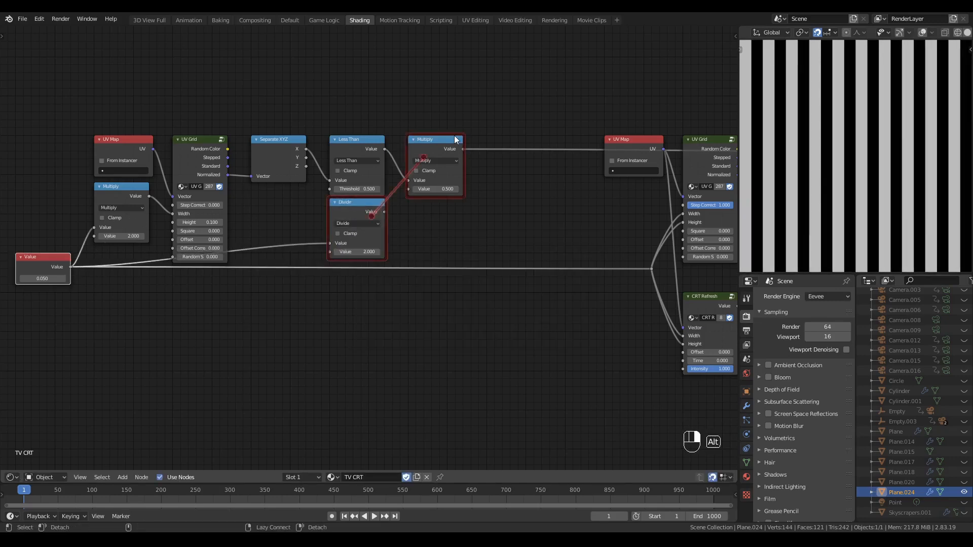
right_click_drag(454, 135, 454, 136, "alt")
Select the new stripe mask nodes, from their UV Map through the final Multiply, and move them straight down below the Value link
scroll(451, 233, "down", 3)
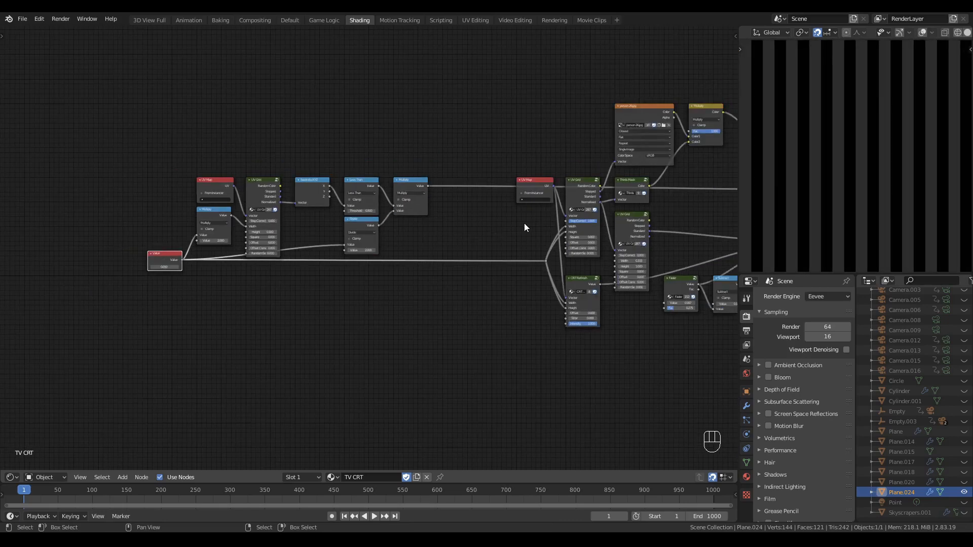
scroll(516, 224, "up", 3)
left_click_drag(445, 113, 154, 332)
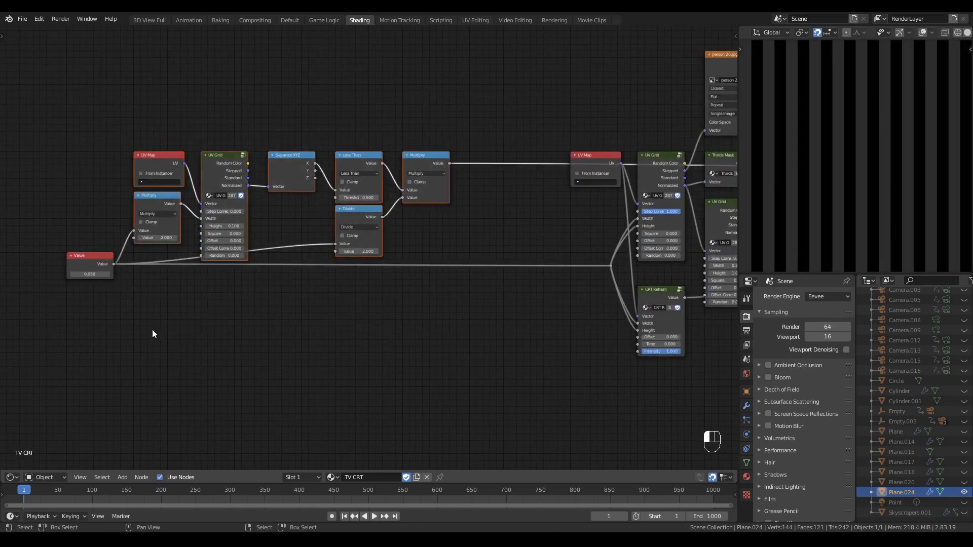
key("g")
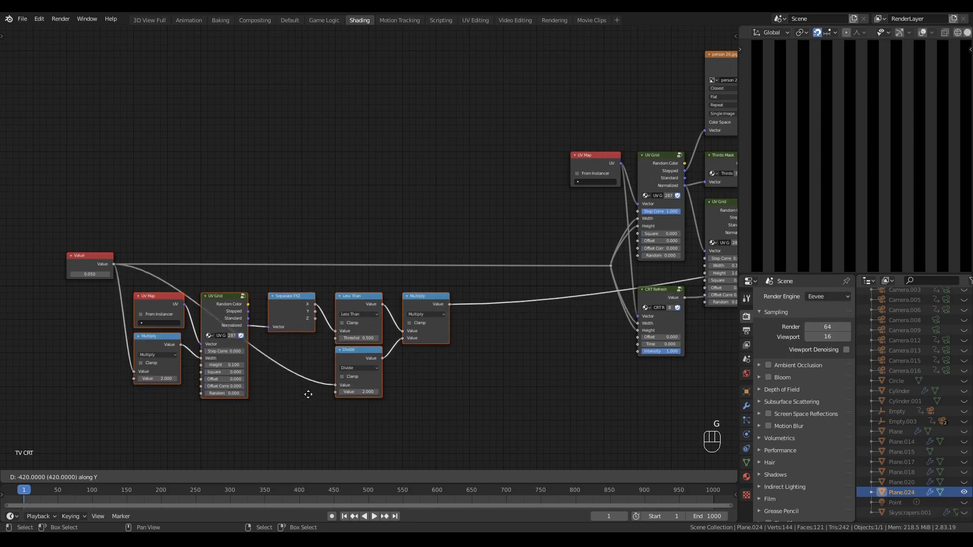
left_click(308, 392)
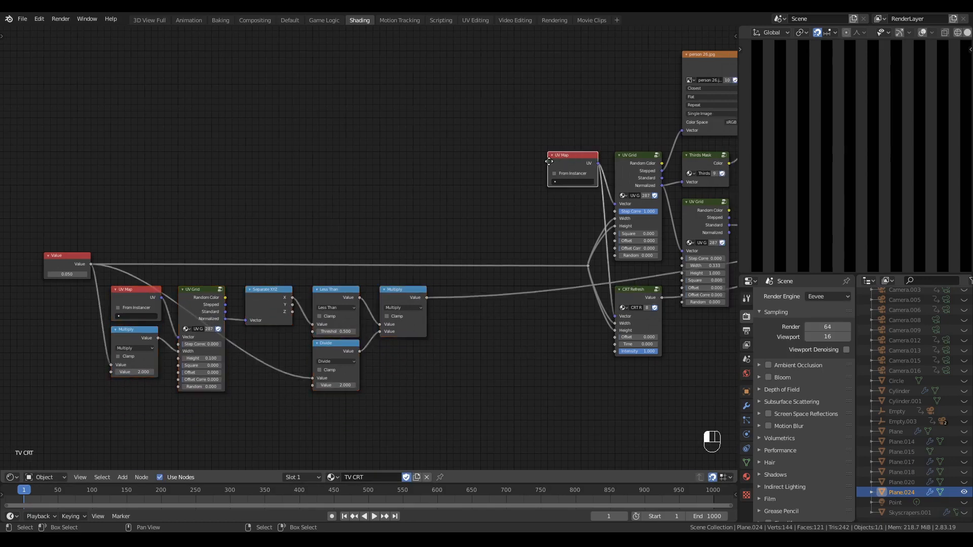
Move the main UV Map node farther ahead of the UV Grid and gather its two links through a reroute
left_click_drag(589, 181, 488, 181)
right_click_drag(487, 177, 572, 184, "shift")
key("g")
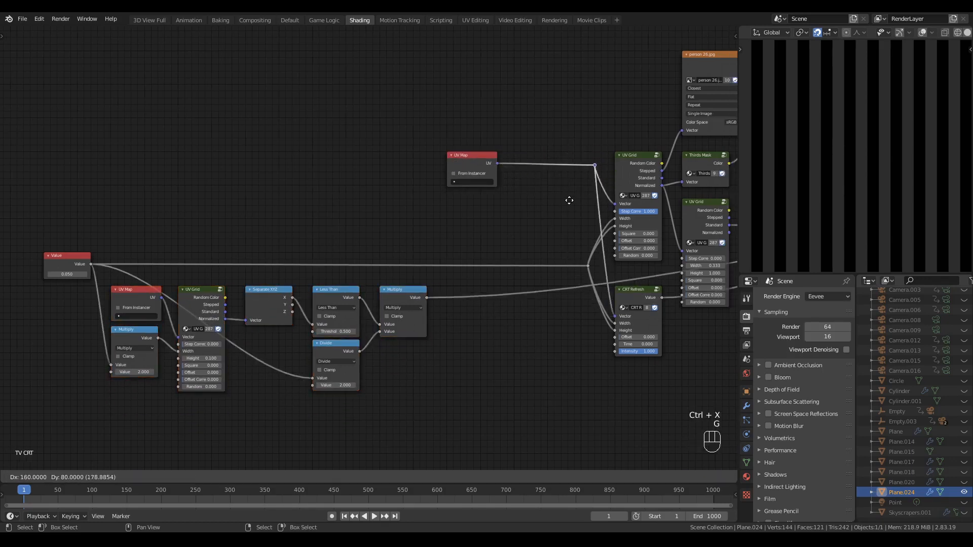
left_click(535, 200)
Insert a Vector Math Add node on the link between the main UV Map and its reroute
key("q")
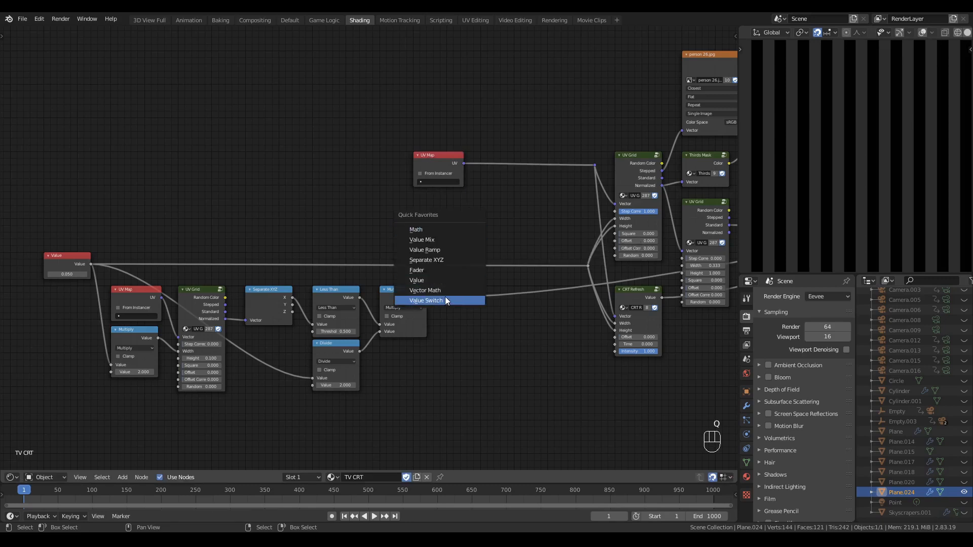
left_click(430, 290)
left_click(541, 151)
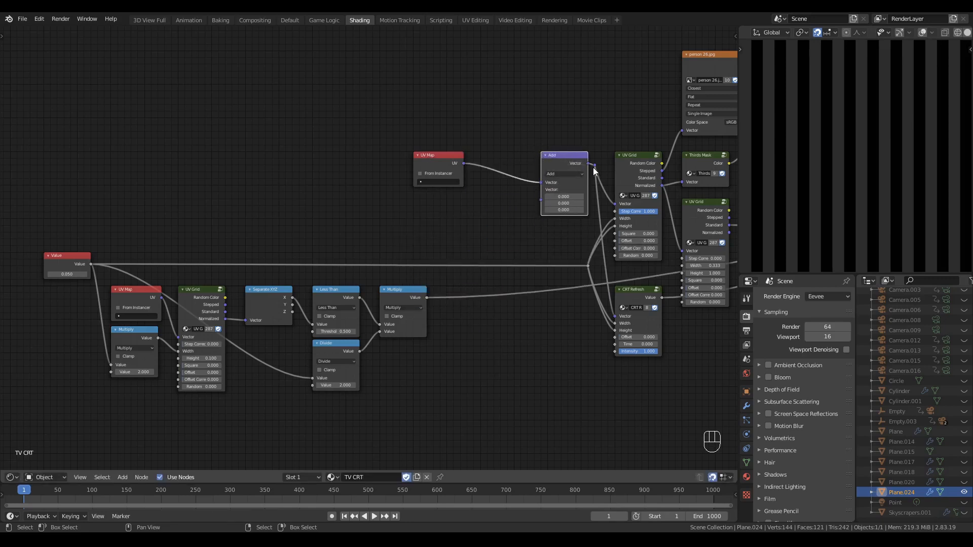
left_click_drag(578, 166, 585, 167)
Add a Combine XYZ node, feed the stripe mask's final Multiply into its Y, and connect its Vector to the Add's second input
key("q")
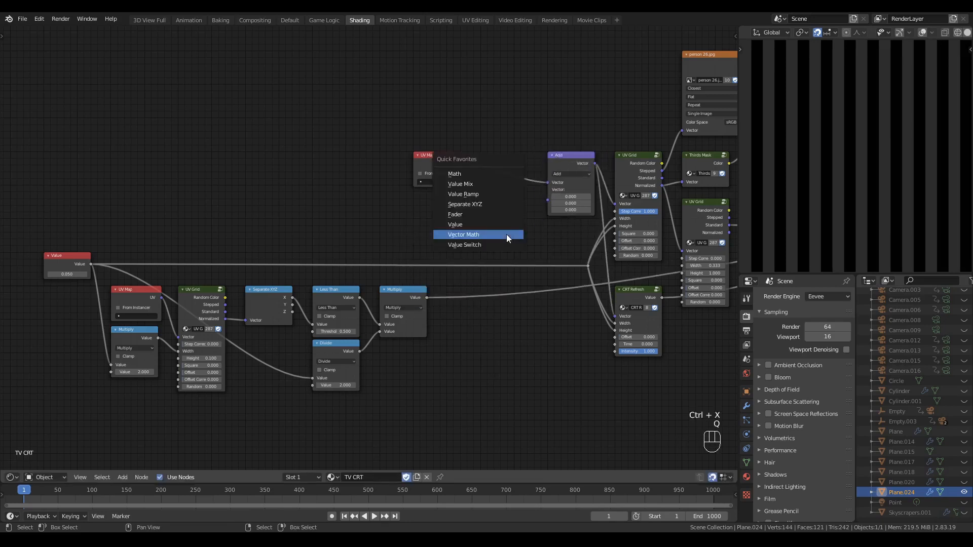
key("q")
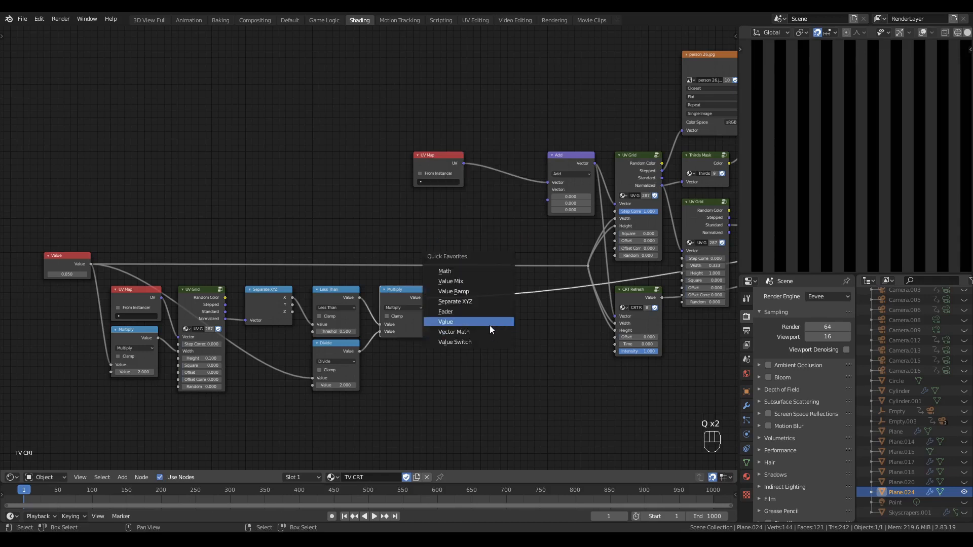
key("shift+a")
mouse_move(470, 431)
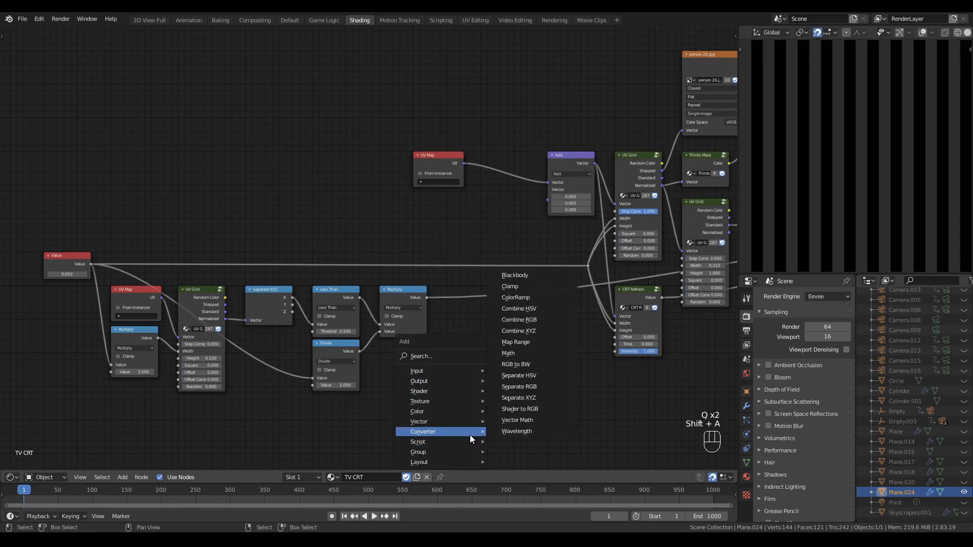
left_click(514, 331)
left_click(464, 257)
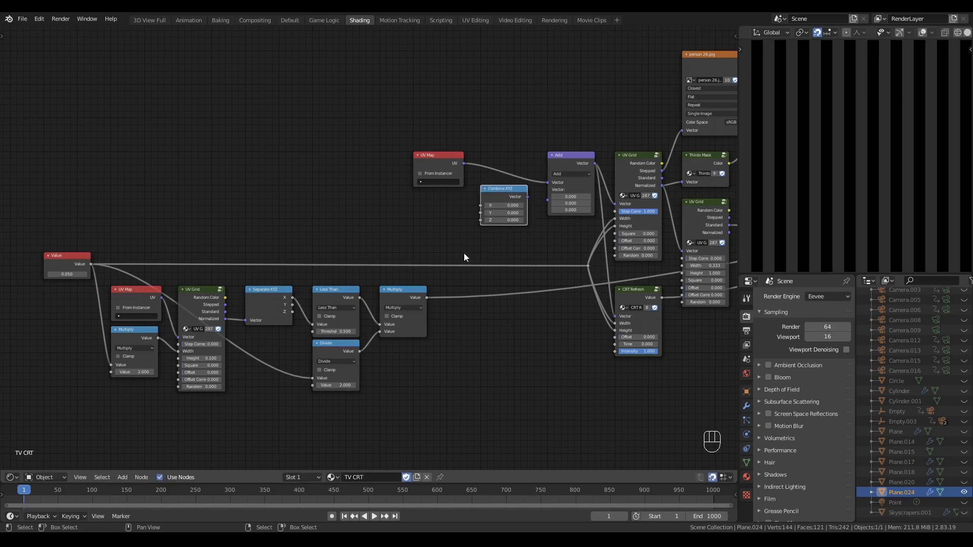
left_click_drag(426, 298, 483, 214)
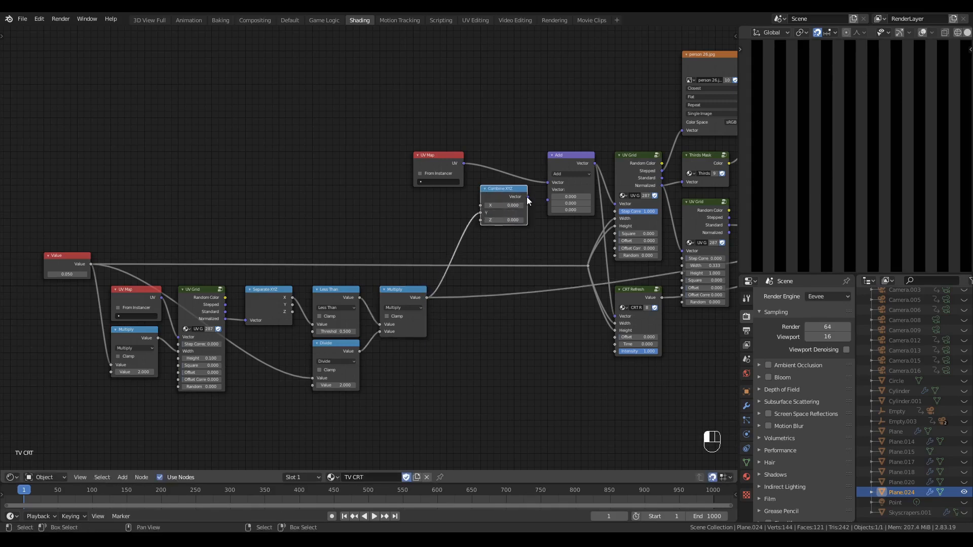
left_click_drag(549, 199, 549, 199)
left_click(537, 236)
Preview the final Mix node's color output on the screen plane
key("Home")
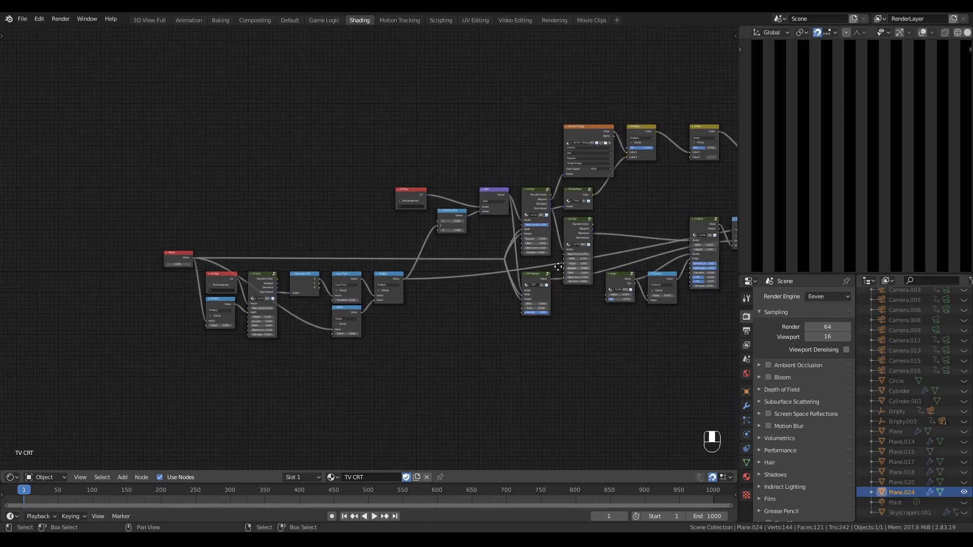
scroll(500, 231, "up", 1)
left_click(494, 137, "ctrl+shift")
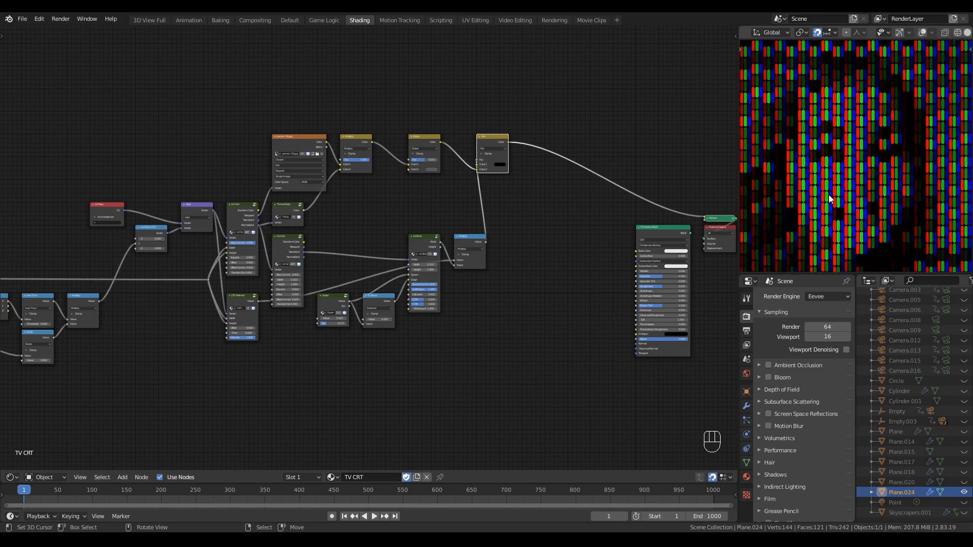
Select all nodes from the Value node through the first UV Grid and CRT Refresh, and move them away from the image texture to free space
middle_click_drag(409, 204, 554, 190)
scroll(458, 190, "up", 2)
left_click_drag(563, 151, 127, 445)
key("g")
left_click(514, 233)
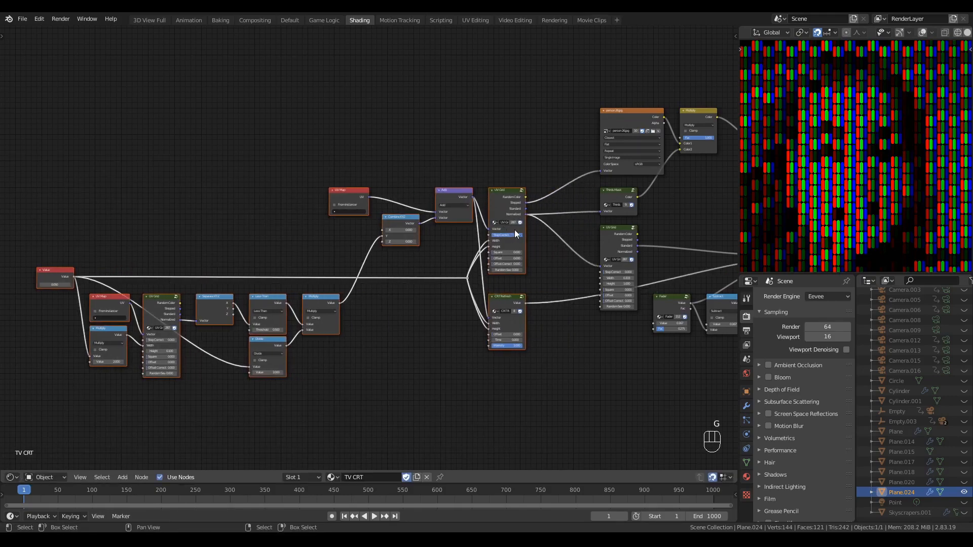
Duplicate the vector Add as a Subtract between UV Grid's Stepped output and the image texture, with Combine XYZ as its second input
scroll(512, 204, "up", 2)
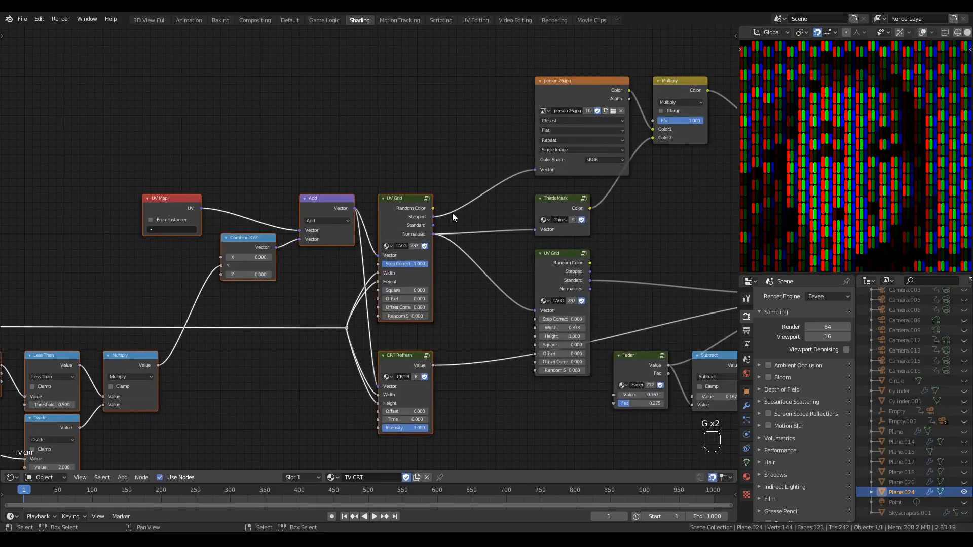
left_click(488, 187)
middle_click_drag(487, 183, 499, 210)
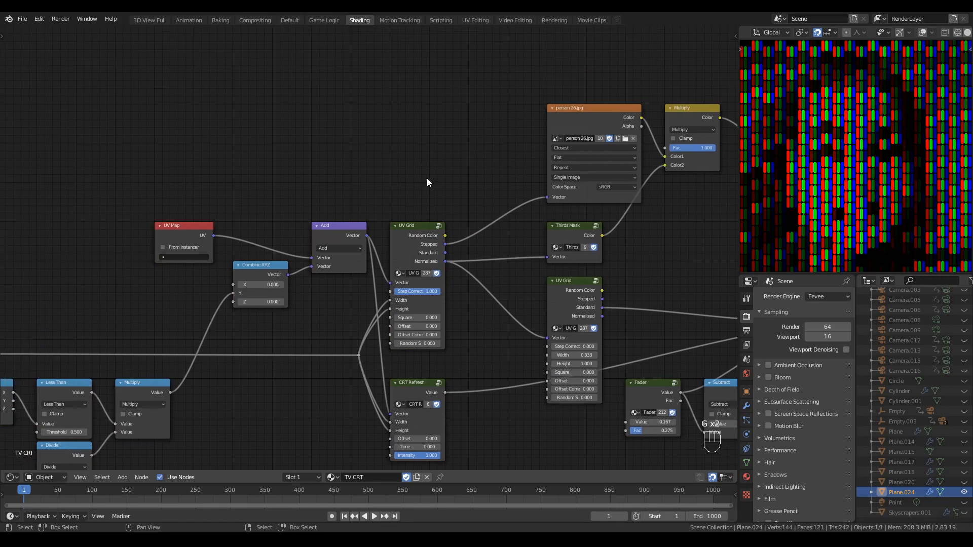
left_click(335, 236)
key("shift+d")
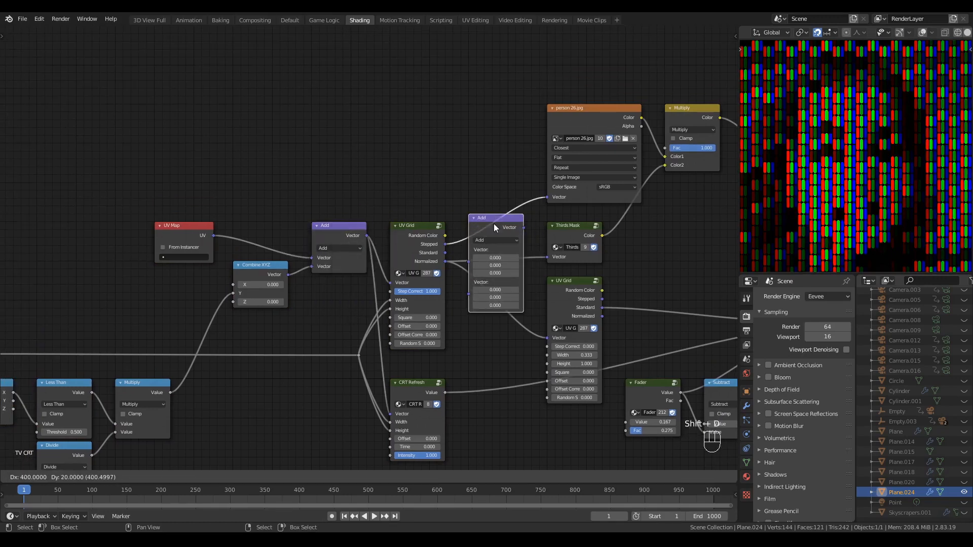
left_click(493, 229)
left_click(493, 247)
left_click(493, 257)
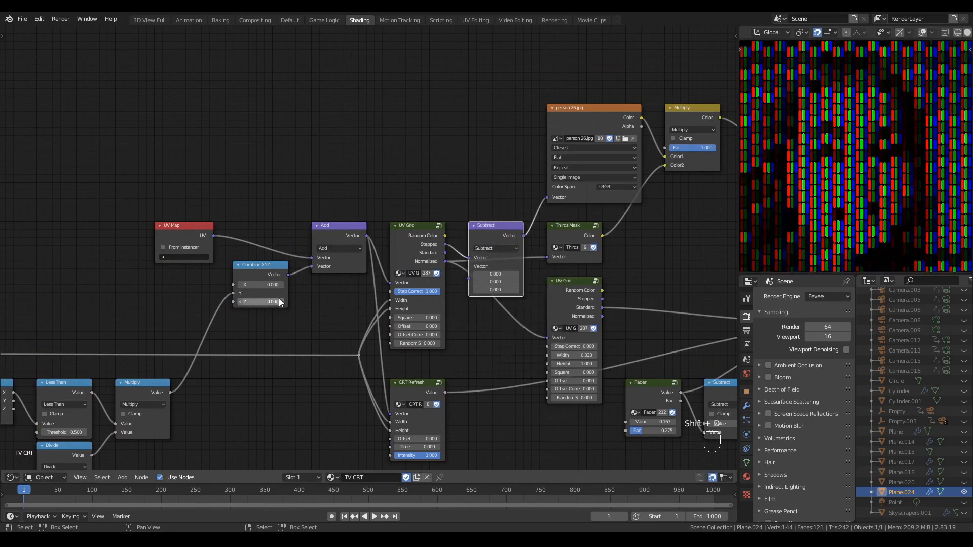
left_click_drag(287, 275, 464, 281)
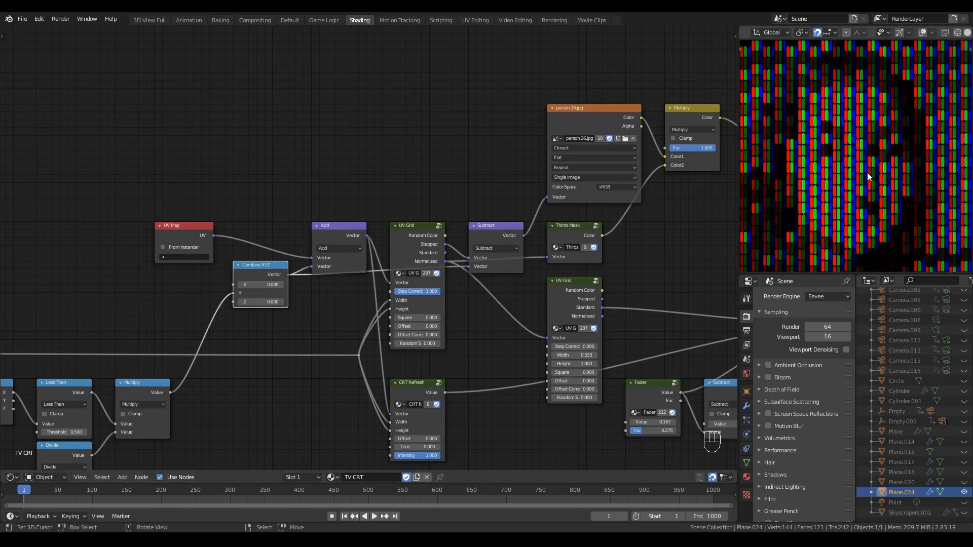
Set the shared Value to 0.002 and inspect the fine subpixel pattern up close
scroll(341, 307, "down", 5)
middle_click_drag(112, 352, 298, 323)
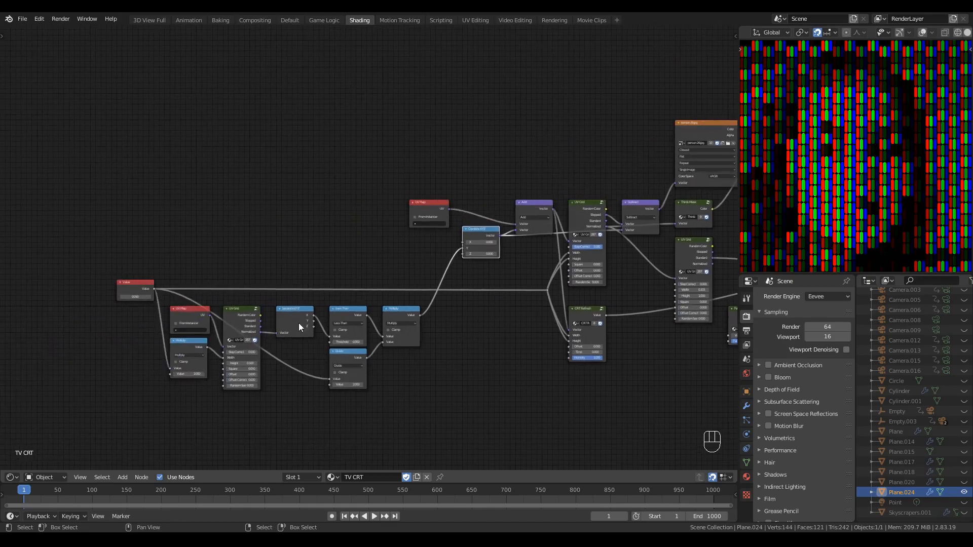
scroll(243, 304, "up", 2)
middle_click_drag(190, 302, 261, 259)
scroll(258, 259, "up", 1)
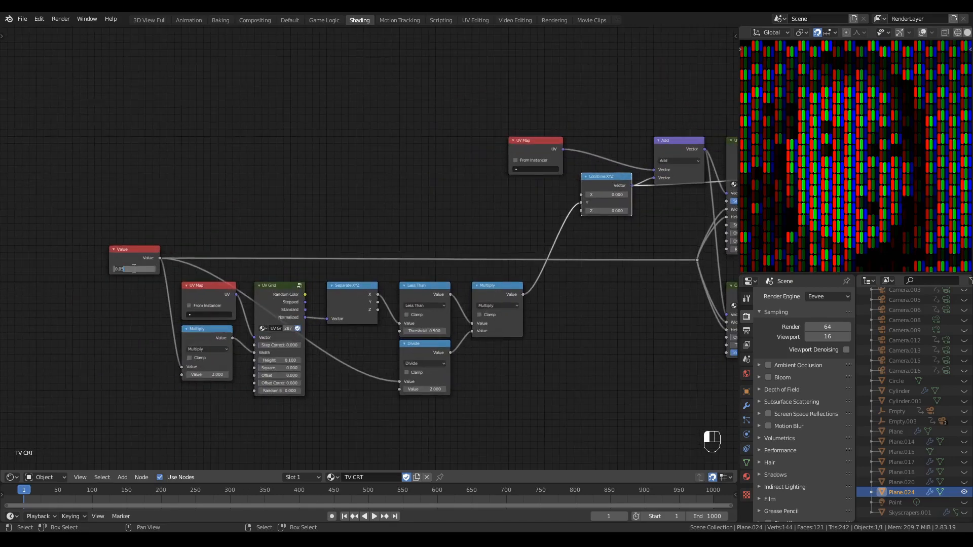
type("0")
key("Return")
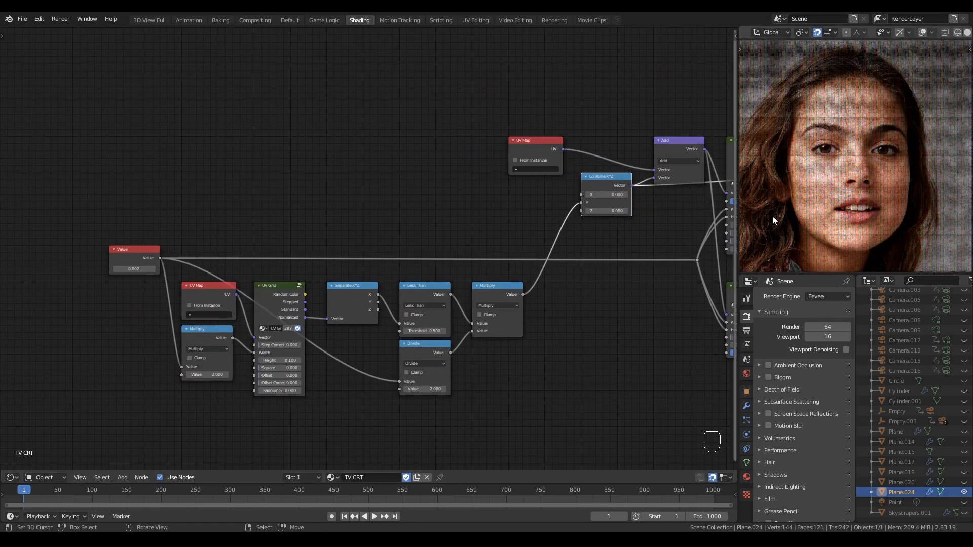
scroll(831, 214, "up", 5)
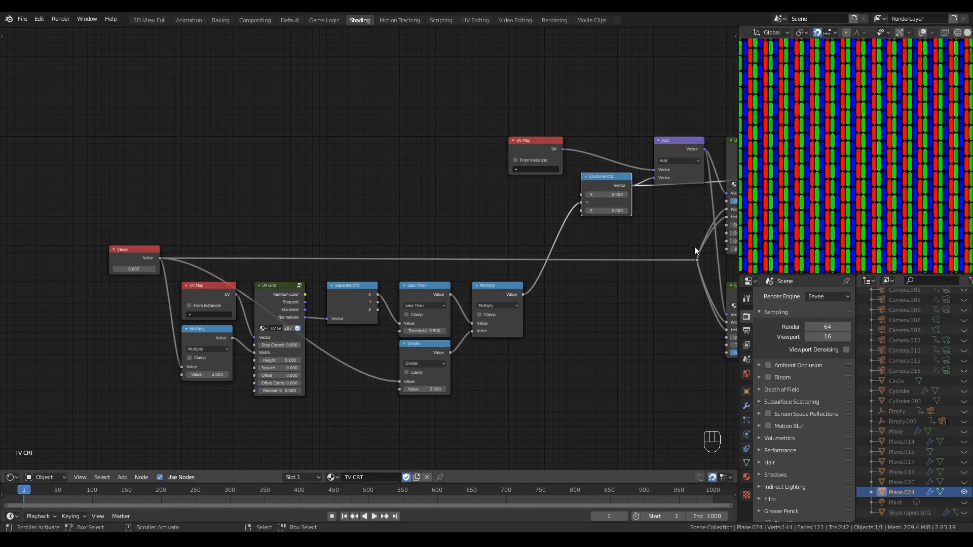
Set the shared Value to 0.100 to enlarge the screen cells
scroll(846, 222, "down", 5)
middle_click_drag(643, 269, 309, 285)
scroll(270, 308, "down", 4)
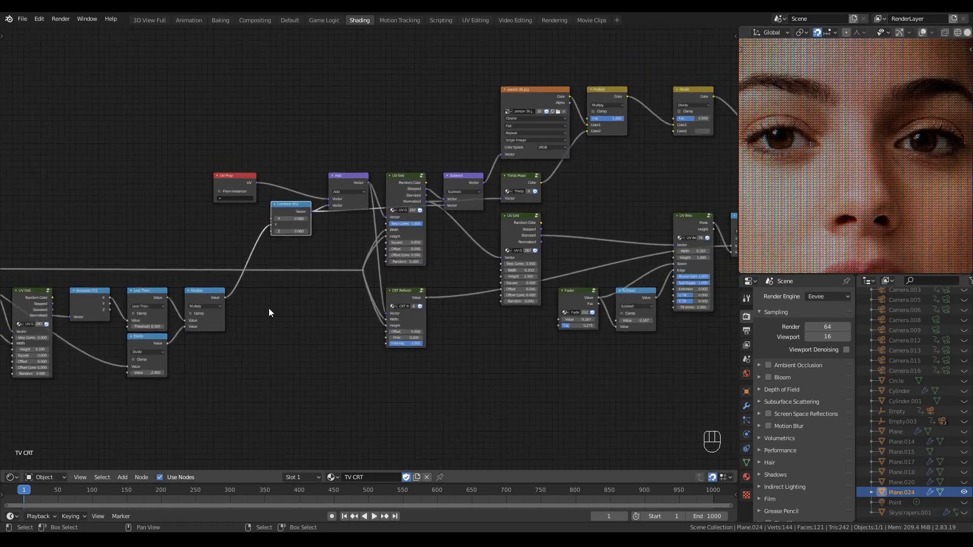
middle_click_drag(161, 356, 251, 320)
middle_click_drag(456, 341, 356, 347)
scroll(376, 338, "up", 8)
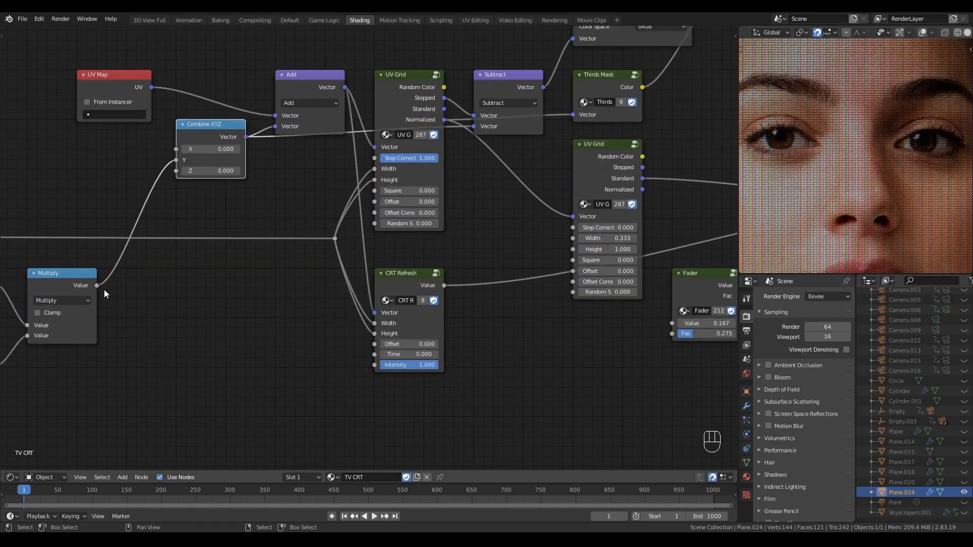
scroll(104, 290, "down", 3)
middle_click_drag(104, 289, 377, 292)
middle_click_drag(72, 265, 154, 273)
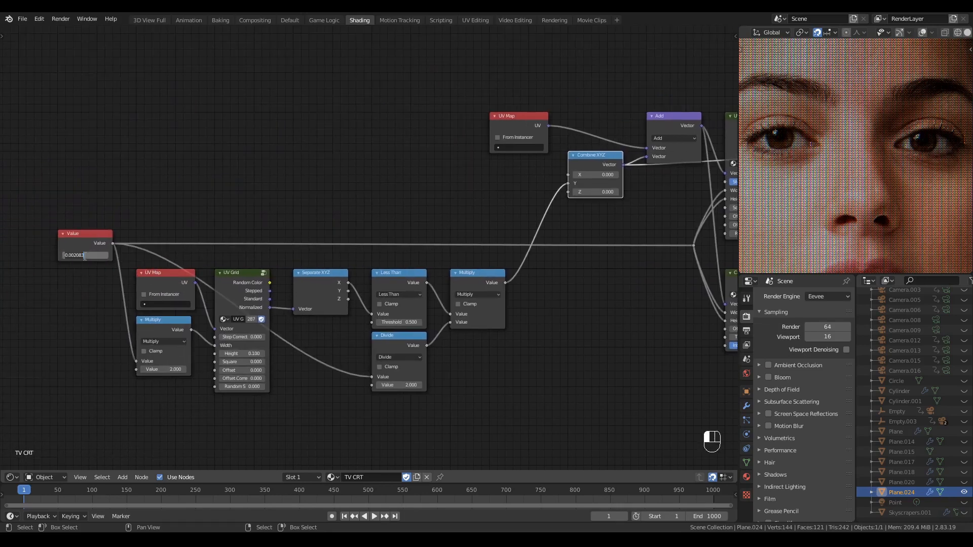
key("Return")
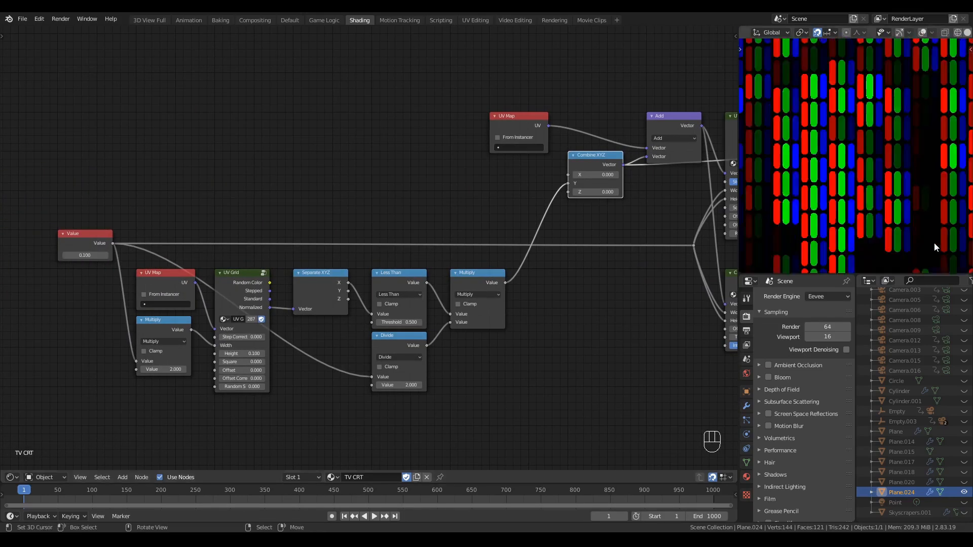
Scrub the CRT Refresh node's Time to preview the refresh effect on the large cells, and cancel the change
middle_click_drag(519, 255, 360, 228)
middle_click_drag(480, 284, 328, 315)
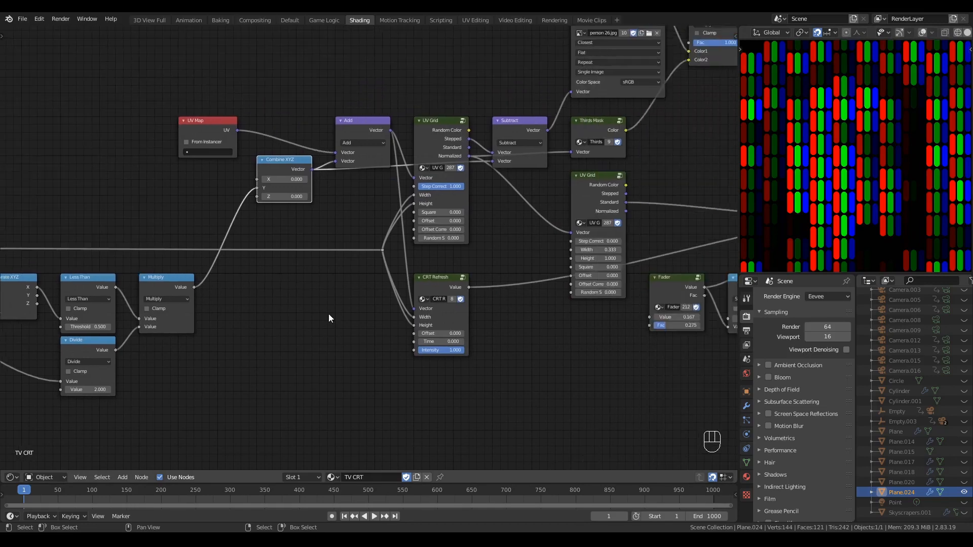
left_click_drag(440, 342, 937, 342, "shift")
key("Escape")
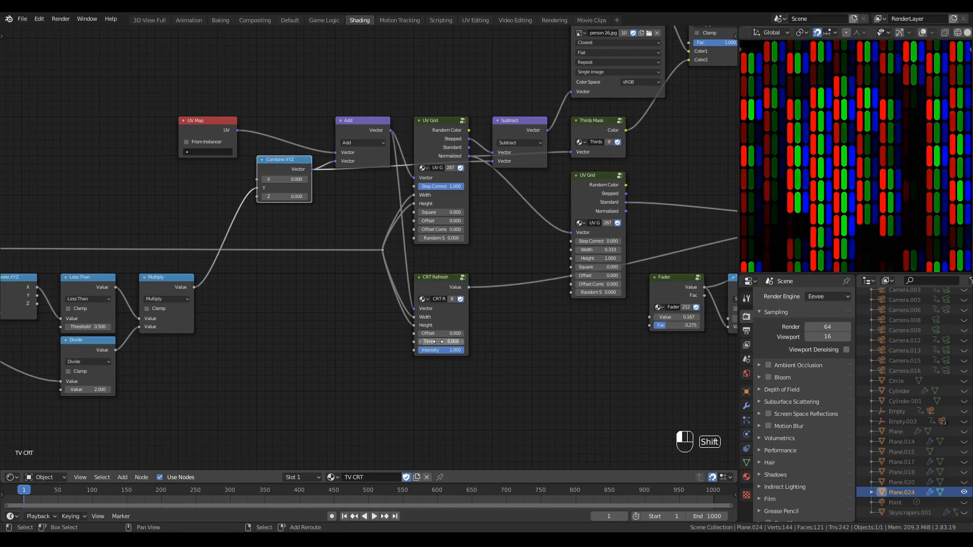
Return the shared Value to a fine cell size, preview the CRT Refresh Time, and deselect all nodes
middle_click_drag(227, 334, 249, 324)
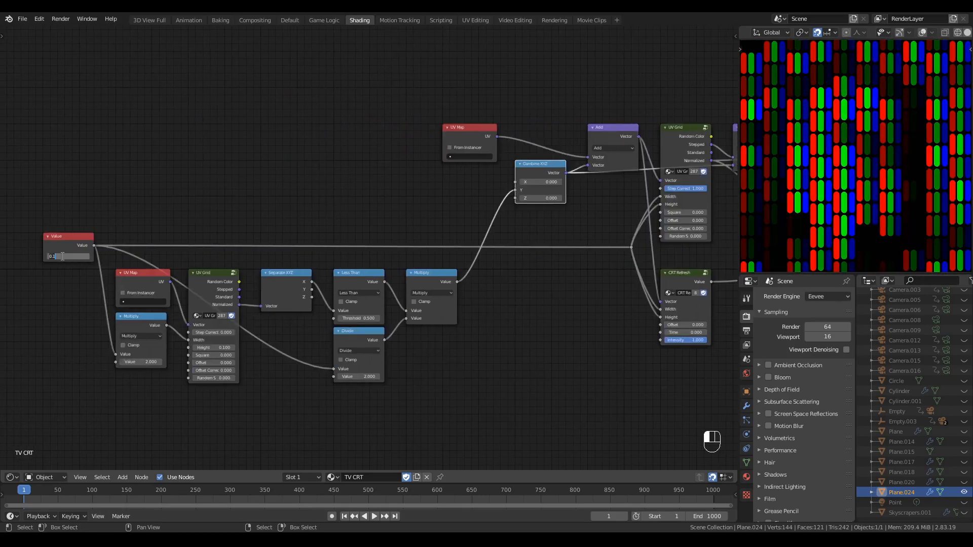
key("Return")
middle_click_drag(435, 306, 223, 330)
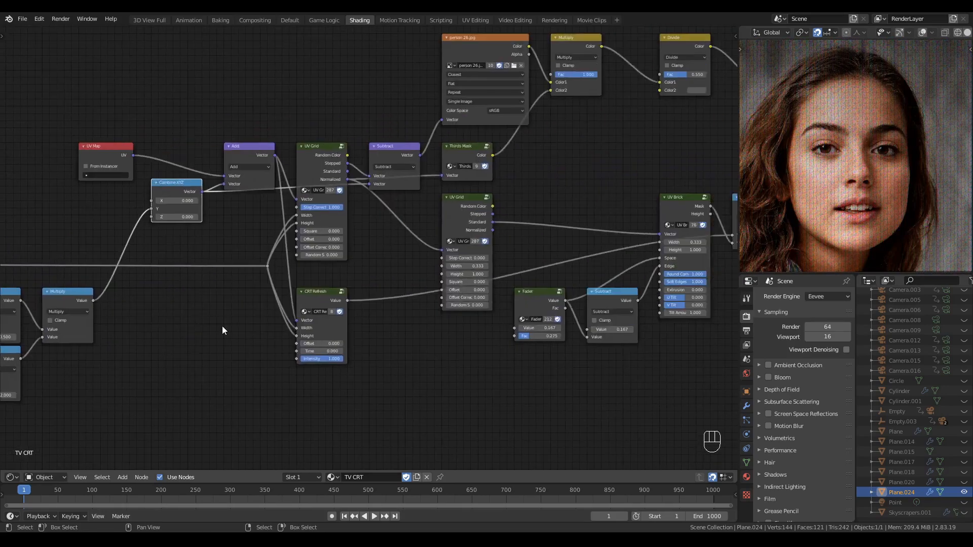
mouse_move(309, 352)
left_mouse_down("shift")
mouse_move(405, 352)
mouse_move(317, 352)
left_mouse_up("shift")
scroll(414, 357, "down", 5)
key("alt+a")
scroll(423, 353, "down", 1)
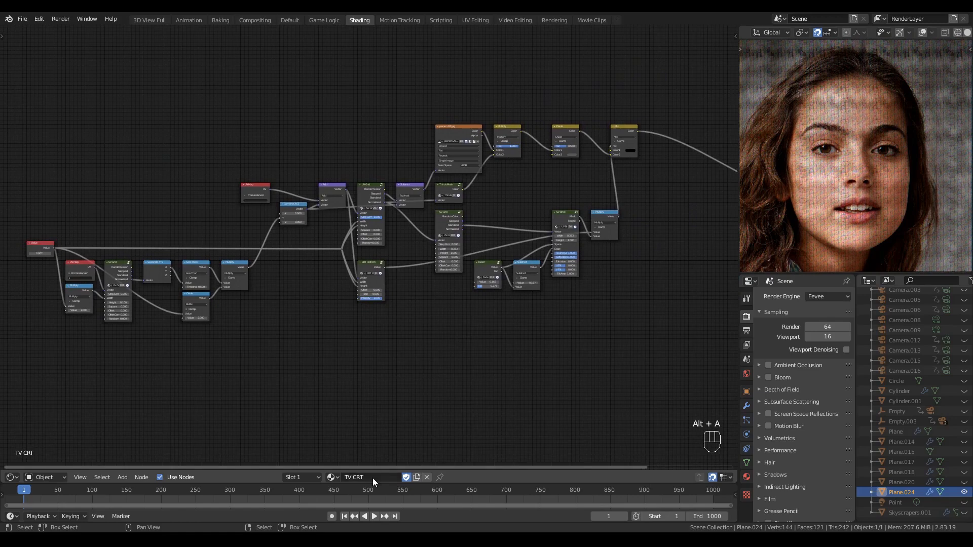
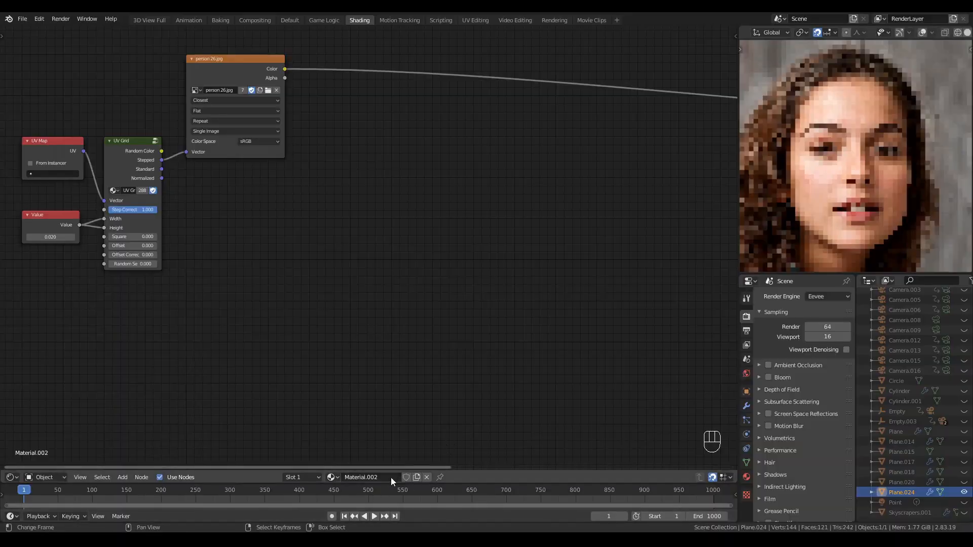
left_click_drag(309, 40, 1, 374)
middle_click_drag(280, 255, 299, 263)
left_click(290, 265)
scroll(291, 266, "up", 1)
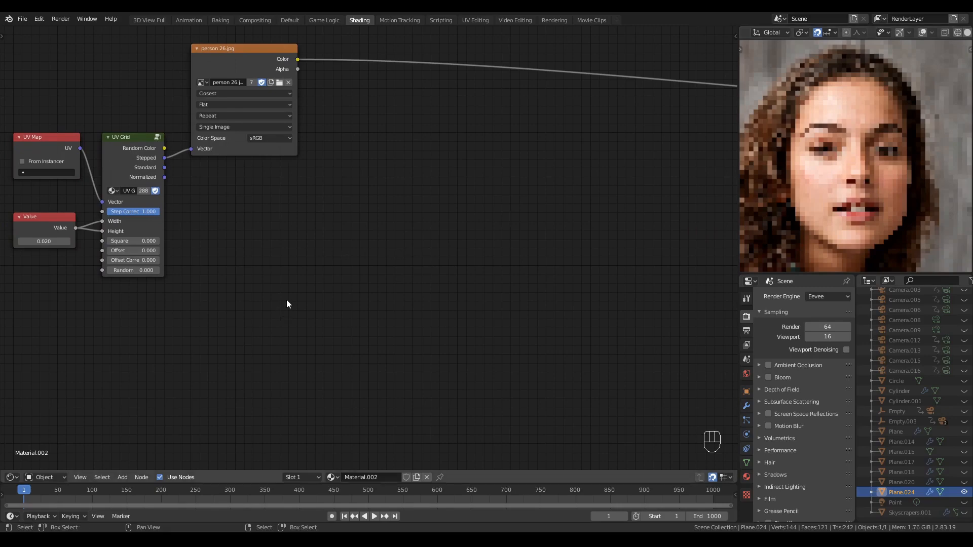
Add the UV Distance group node to Material.002
key("shift+a")
key("s")
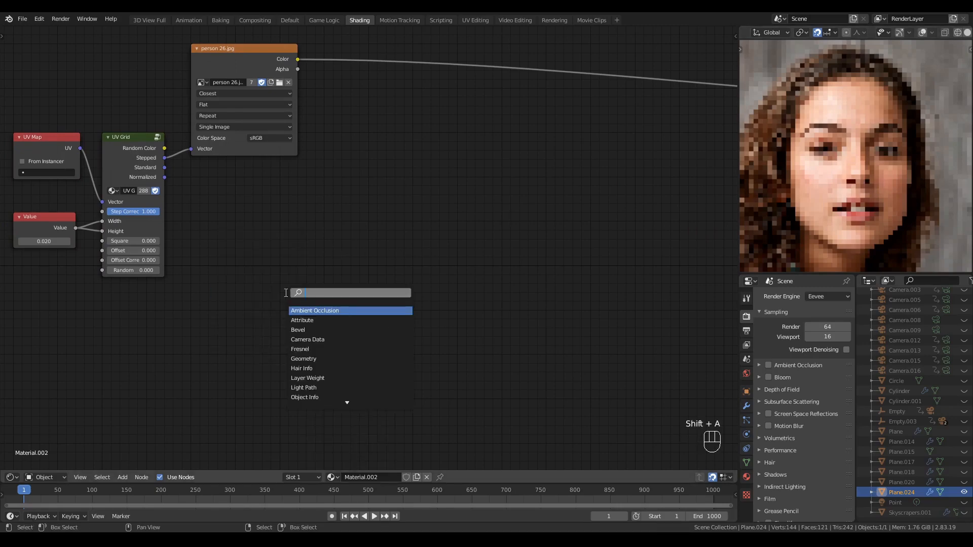
key("Return")
Open the UV Distance group to examine its inner nodes and return to the main material
key("Tab")
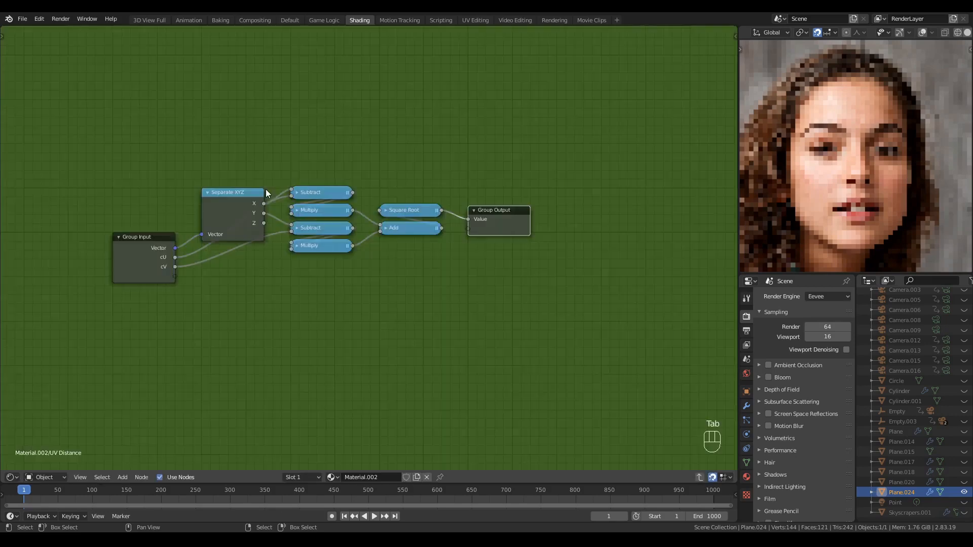
left_click_drag(323, 148, 357, 325)
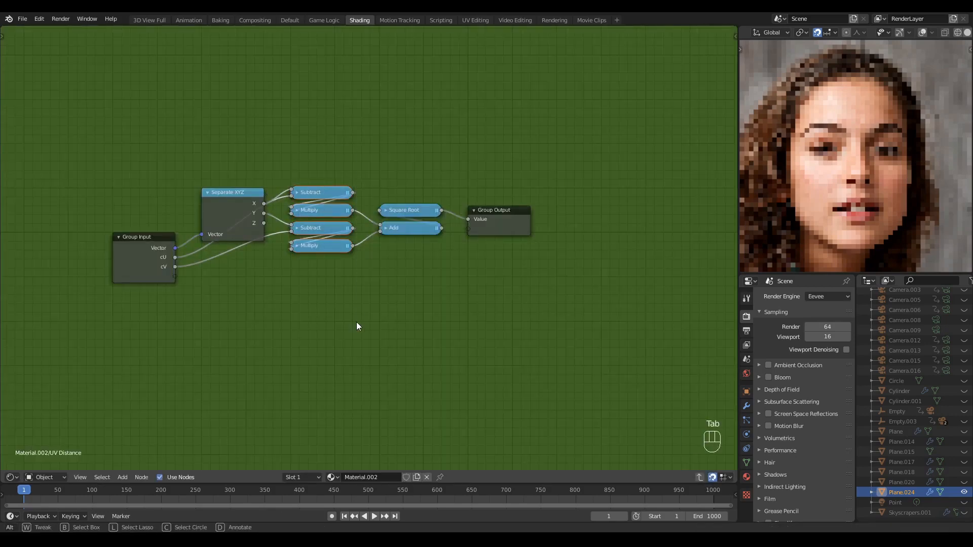
key("alt+a")
key("ctrl+Tab")
Add a Separate XYZ node below the image texture, feed it from UV Grid's Normalized output, and preview its X output
left_click_drag(261, 183, 353, 140)
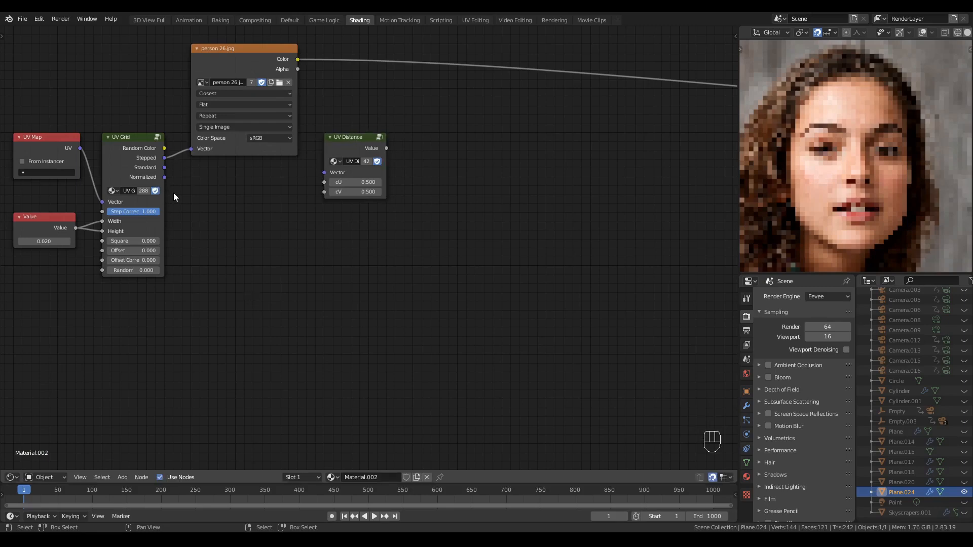
key("q")
left_click(240, 239)
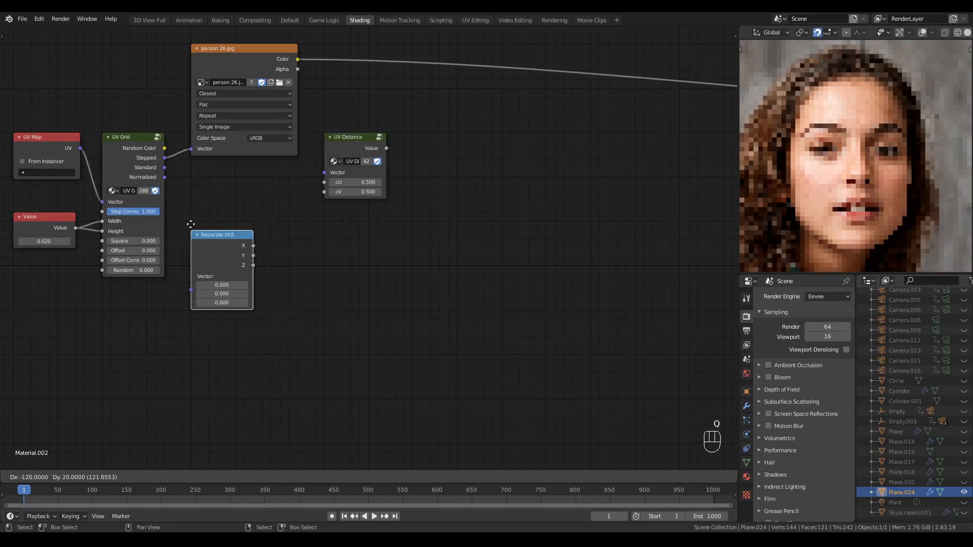
left_click(182, 208)
left_click_drag(165, 177, 191, 276)
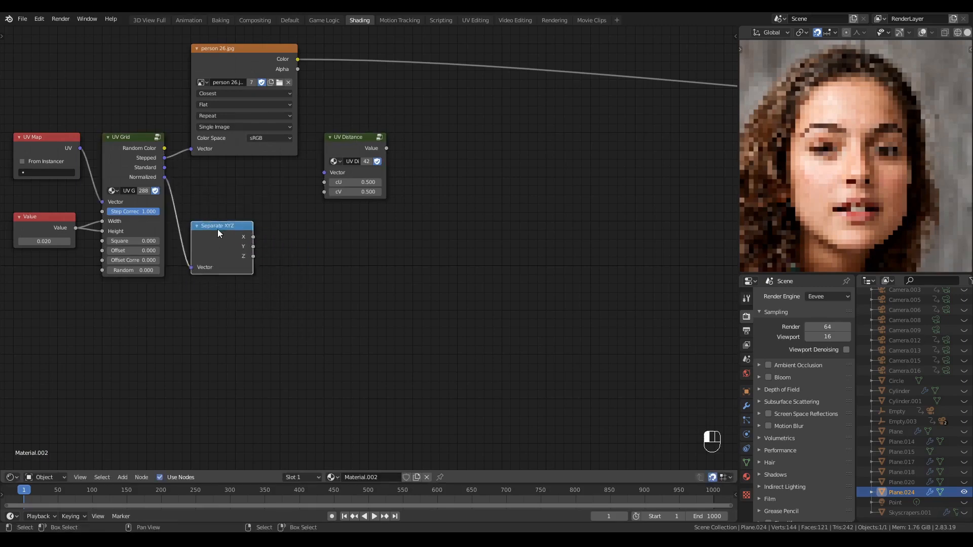
left_click_drag(217, 228, 218, 273)
left_click(235, 278, "ctrl+shift")
Insert a Math node set to Subtract with value 0.500 after the Separate XYZ node's X output
key("q")
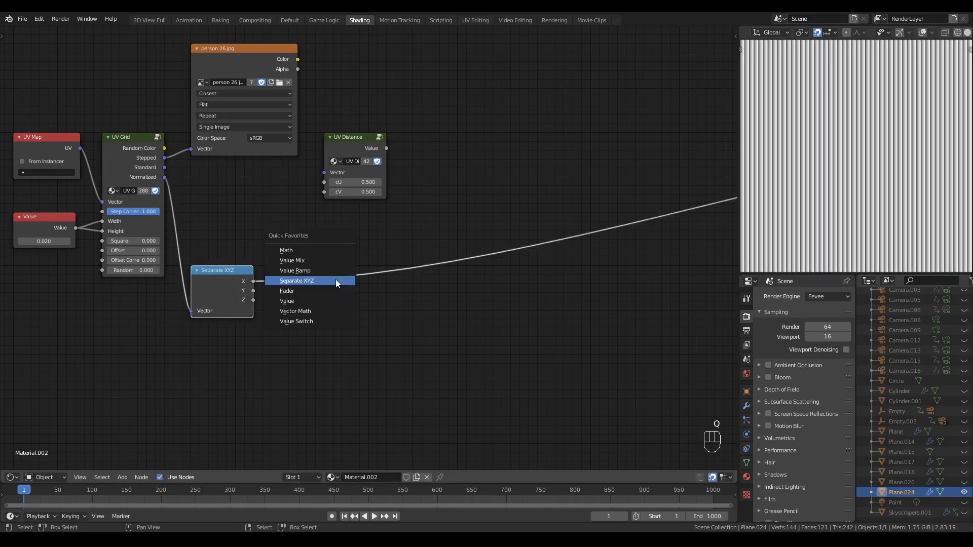
left_click(314, 260)
right_click(312, 248)
key("q")
left_click(306, 242)
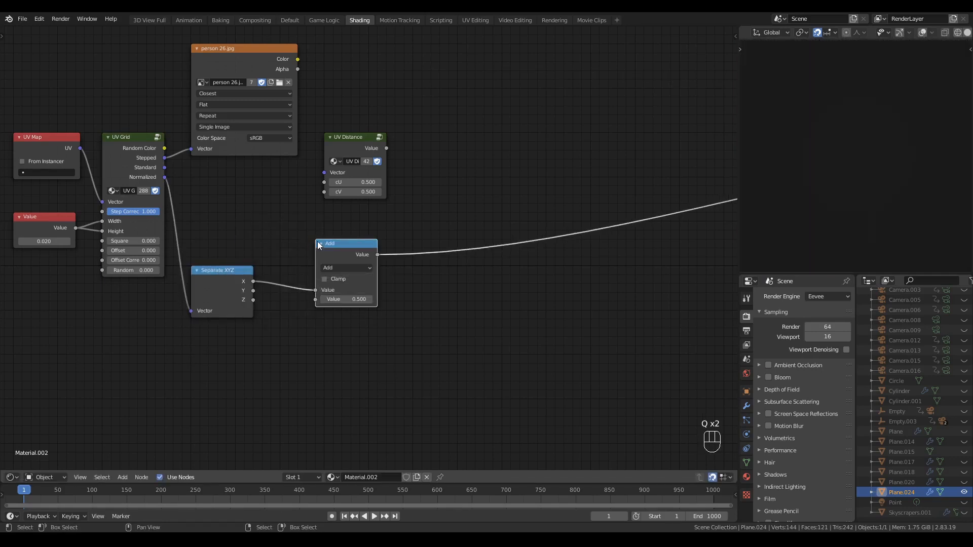
left_click(305, 248)
left_click(305, 247)
left_click(315, 257)
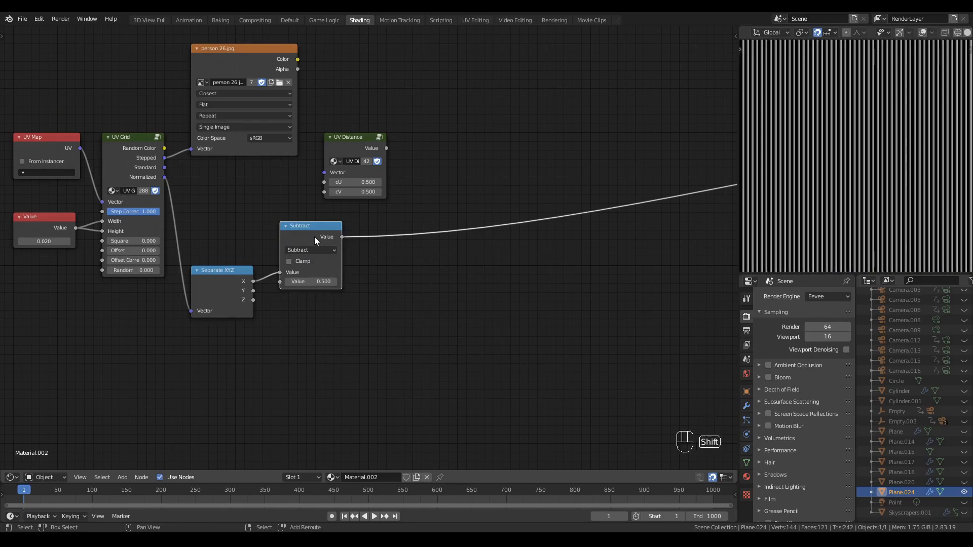
Duplicate the Subtract node below the original and connect the Separate XYZ node's Y output to it
key("shift+d")
left_click(314, 325)
left_click_drag(252, 291, 281, 361)
Insert an Arctan2 Math node after the upper Subtract node and connect the lower Subtract node to its second input
key("q")
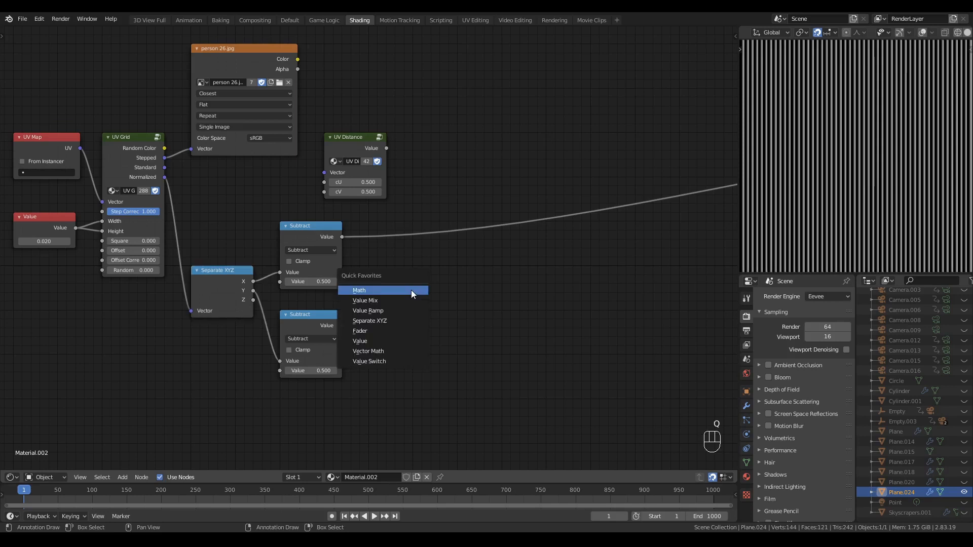
left_click(412, 289)
left_click(369, 217)
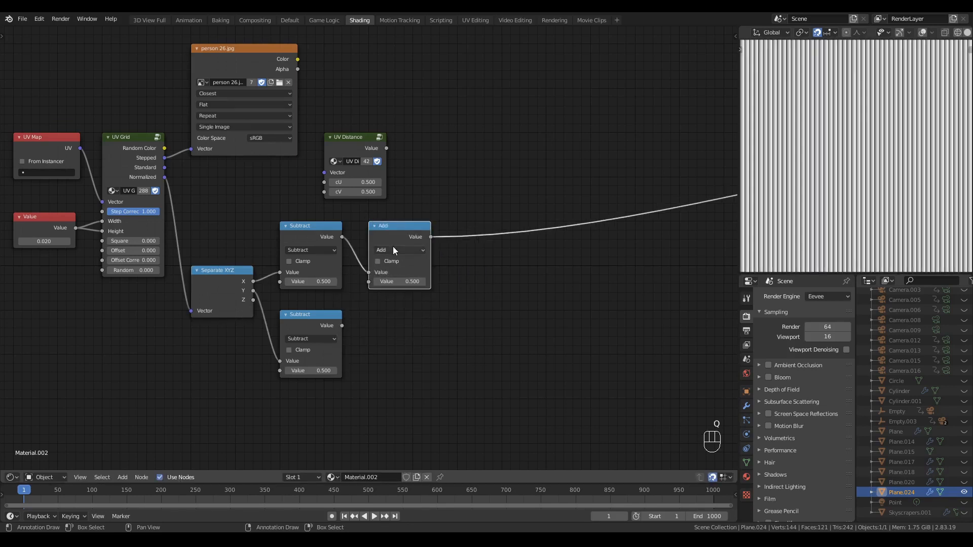
left_click(394, 250)
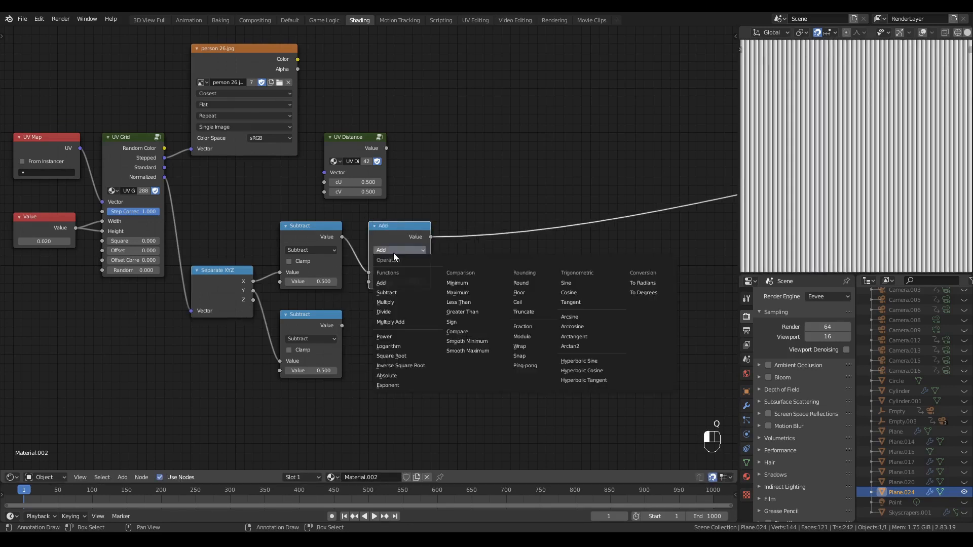
left_click(585, 346)
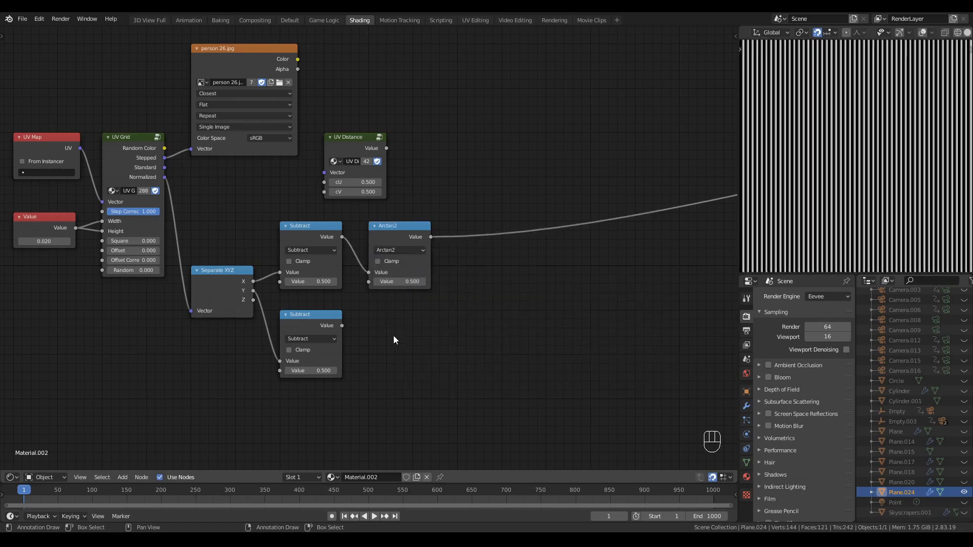
left_click_drag(342, 325, 369, 281)
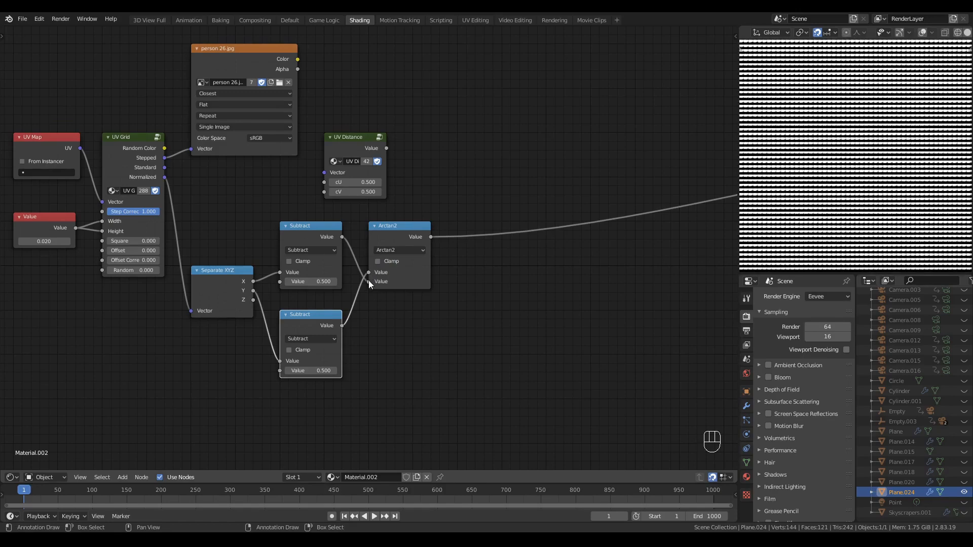
Insert a Math node after Arctan2, set it to Divide and its second value to 6.283
key("q")
left_click(469, 266)
left_click(461, 223)
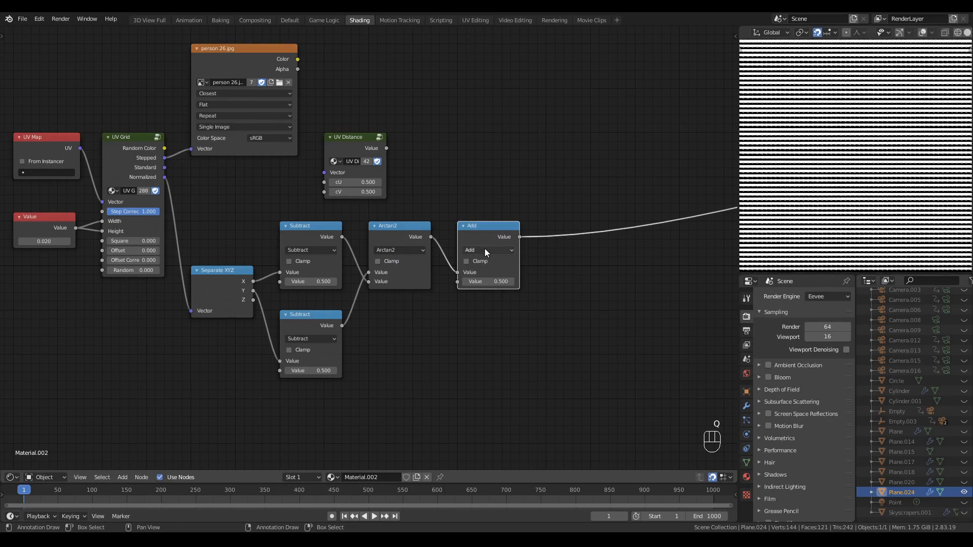
left_click(485, 250)
left_click(494, 288)
left_click(494, 281)
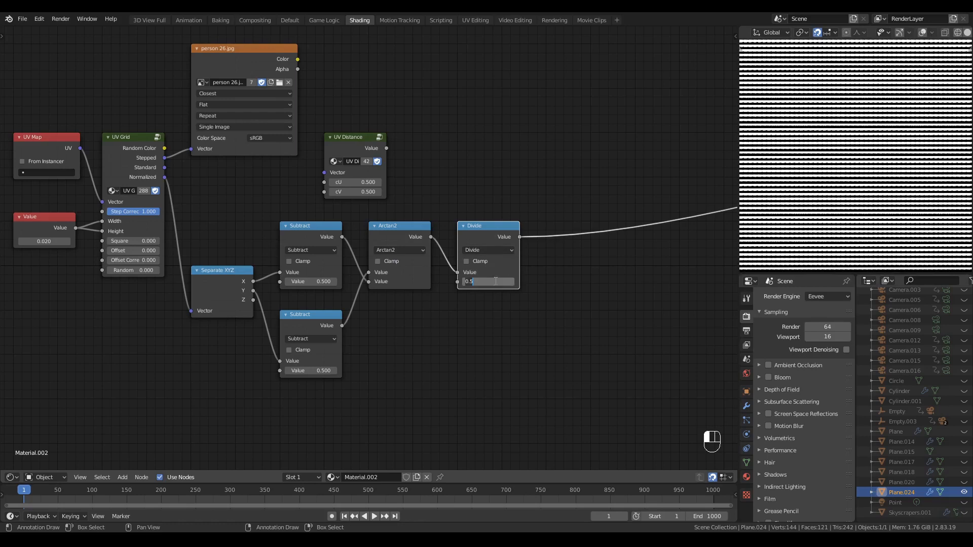
key("Return")
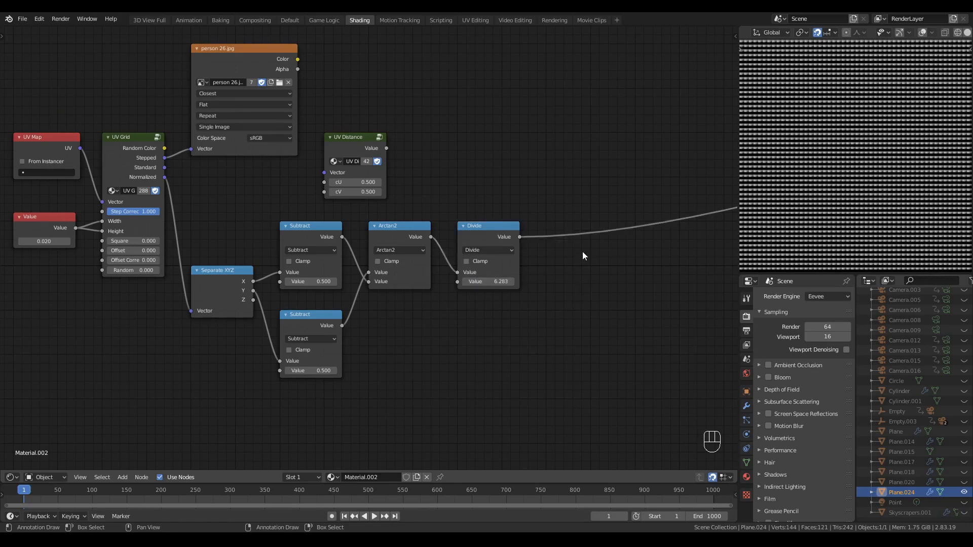
Insert an Add Math node with value 0.500 after Divide and inspect the cells' angle gradient up close in the viewport
key("q")
left_click(573, 275)
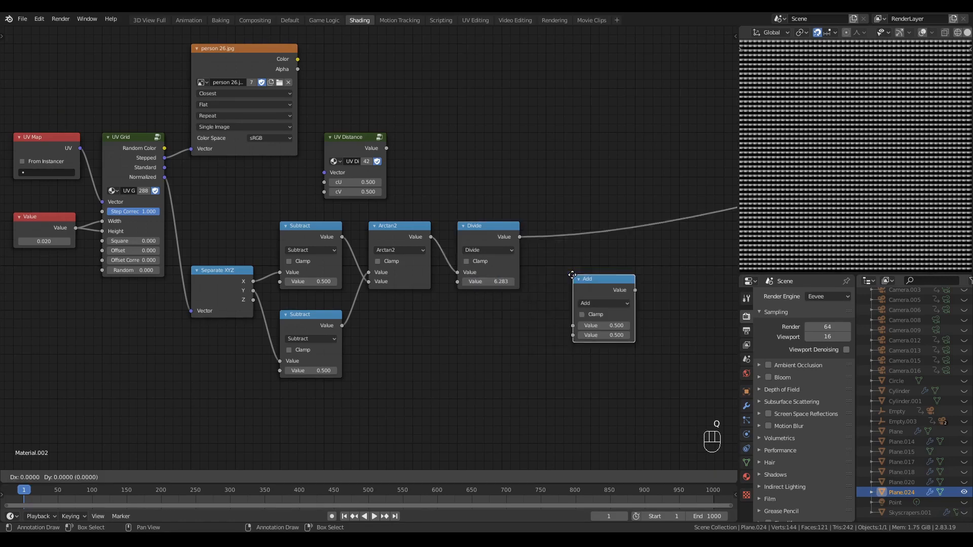
left_click(545, 221)
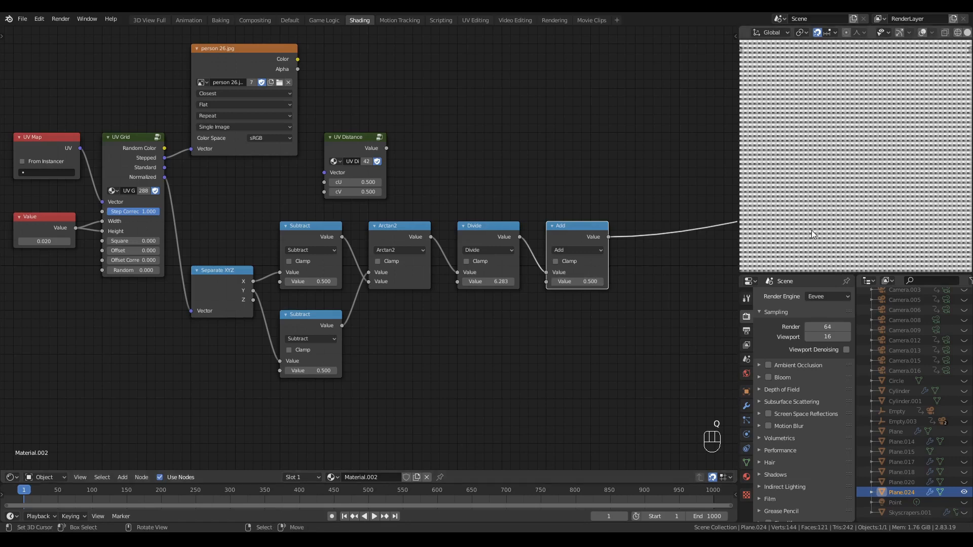
scroll(861, 202, "up", 10)
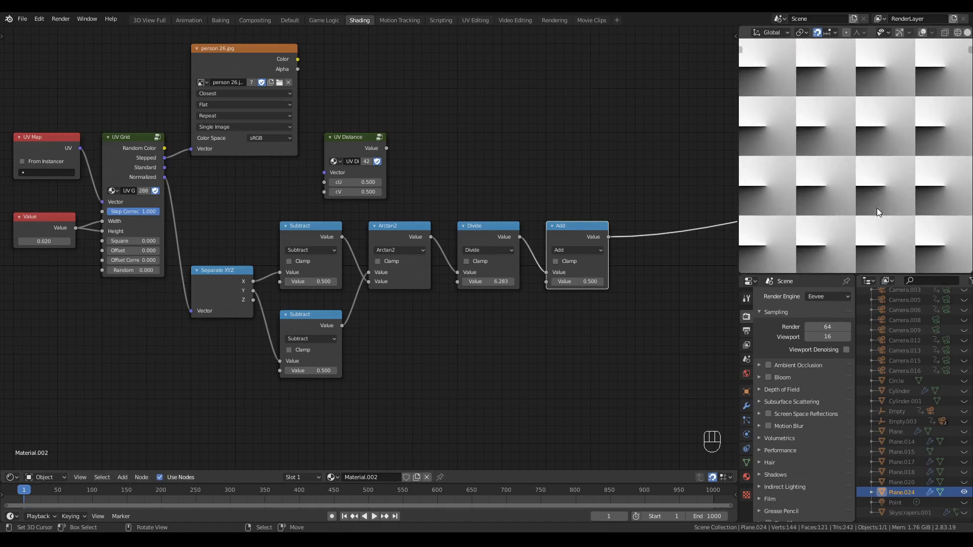
scroll(861, 205, "down", 10)
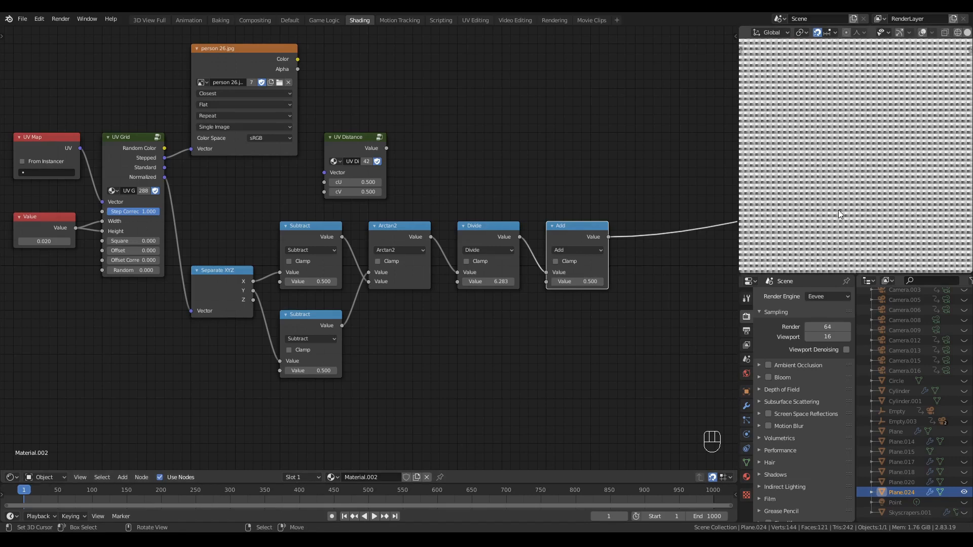
Group the Separate XYZ, both Subtract, Arctan2, Divide and Add nodes into one node group
left_click(366, 380)
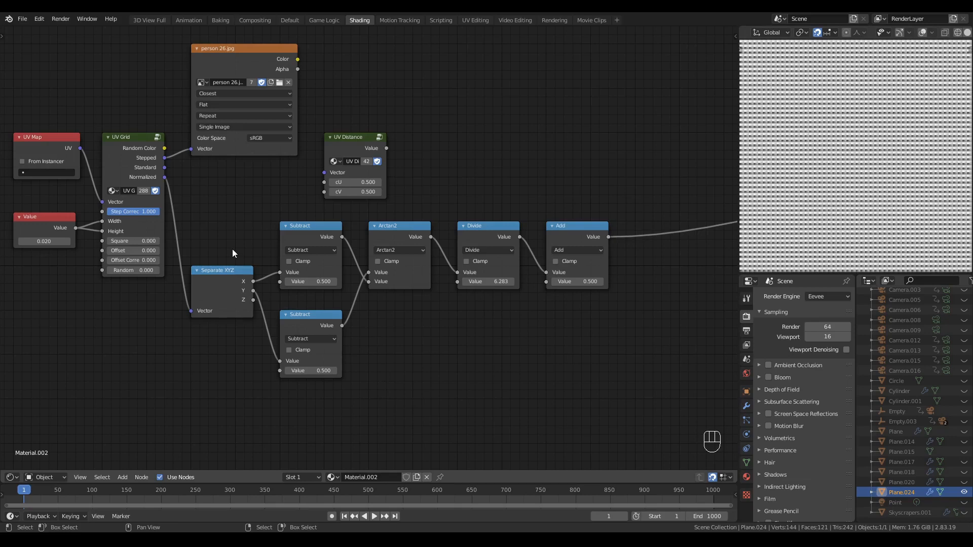
left_click_drag(232, 239, 641, 398)
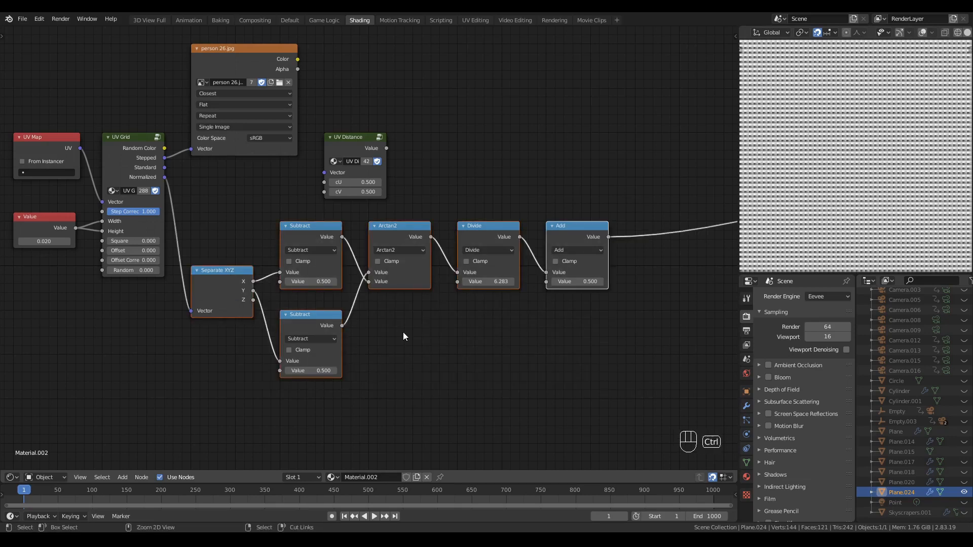
key("ctrl+g")
scroll(403, 332, "down", 5)
left_click(196, 167)
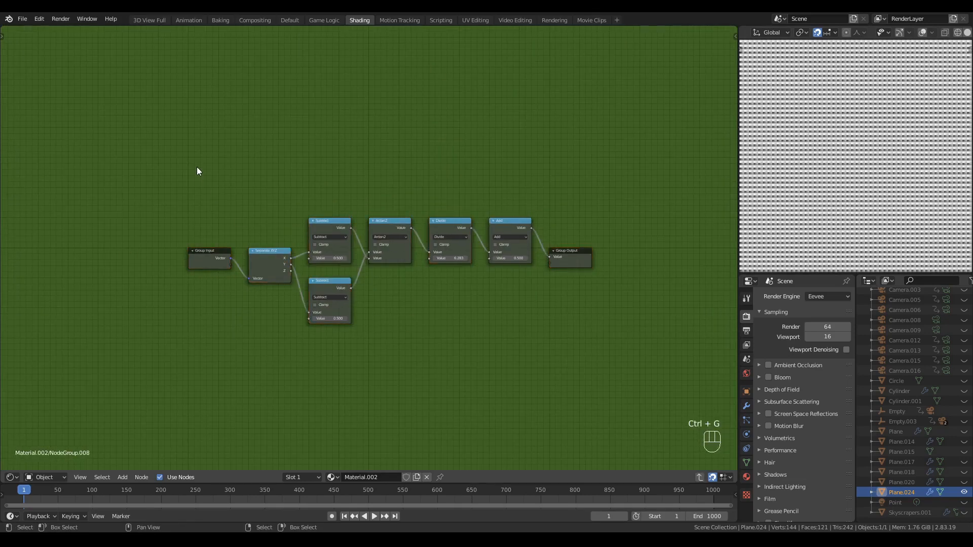
scroll(197, 167, "up", 5)
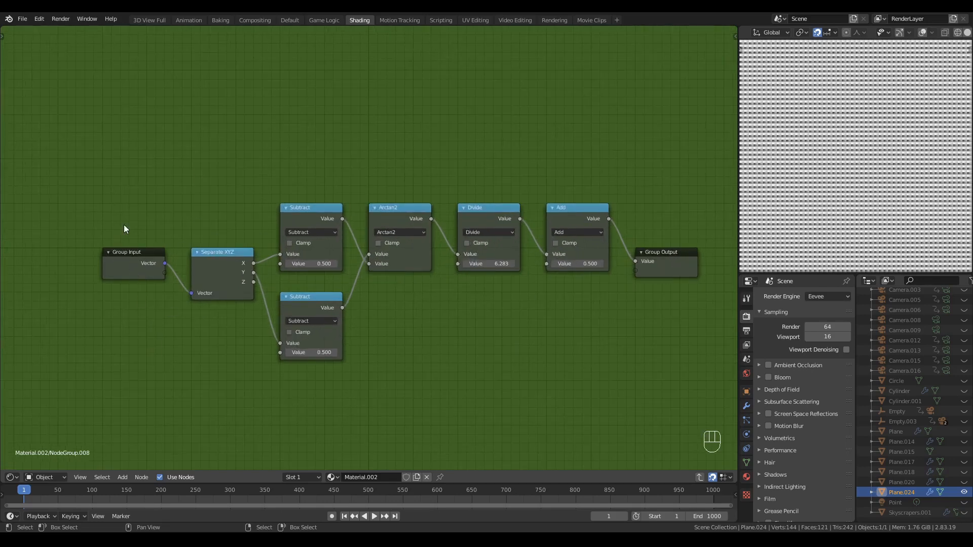
Expose the second values of both Subtract nodes as group inputs named cU and cV, and return to the main material
left_click_drag(129, 255, 280, 264)
left_click_drag(165, 345, 280, 352)
key("n")
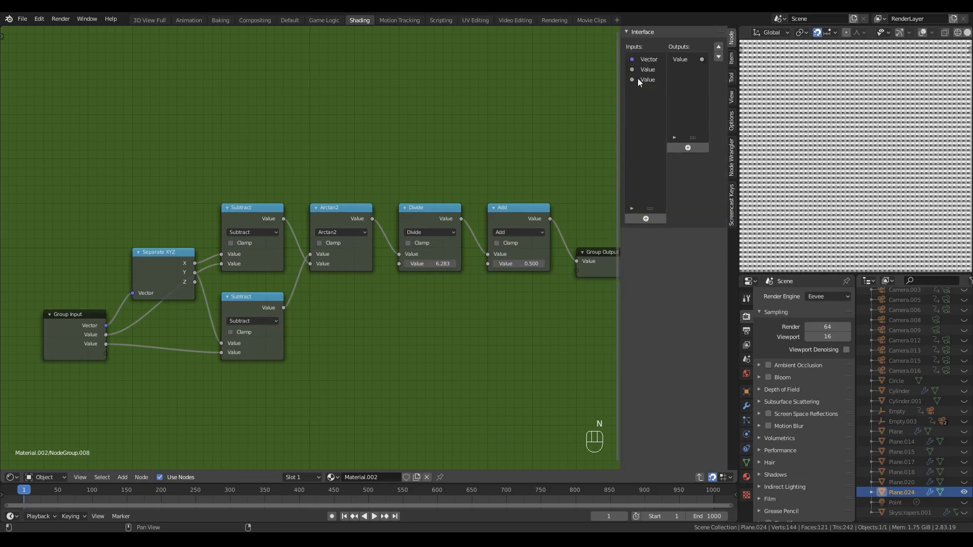
left_click(649, 69)
type("cU")
key("Tab")
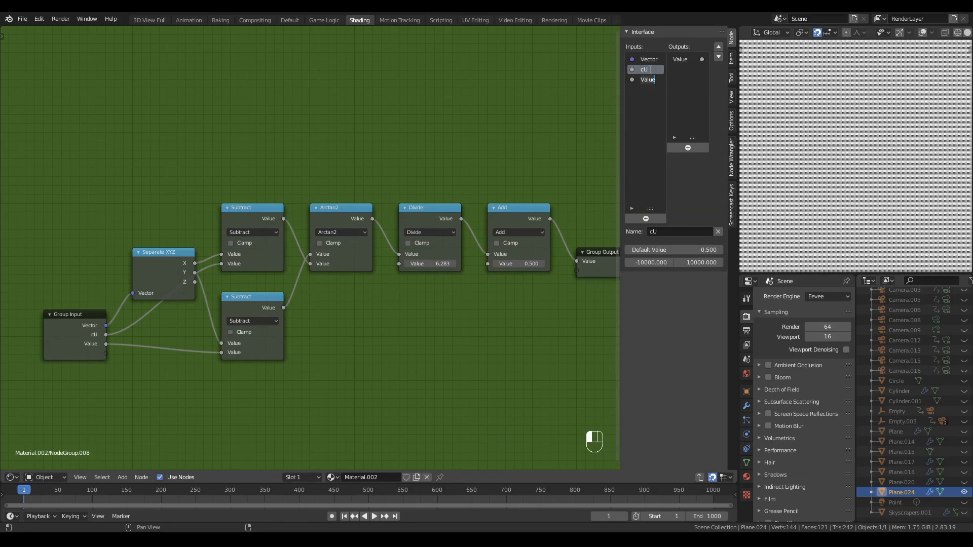
type("cVn")
key("ctrl+Tab")
Align the new group node below UV Distance, rename its node group UV Angle and enable its fake user
left_click_drag(378, 272, 349, 274)
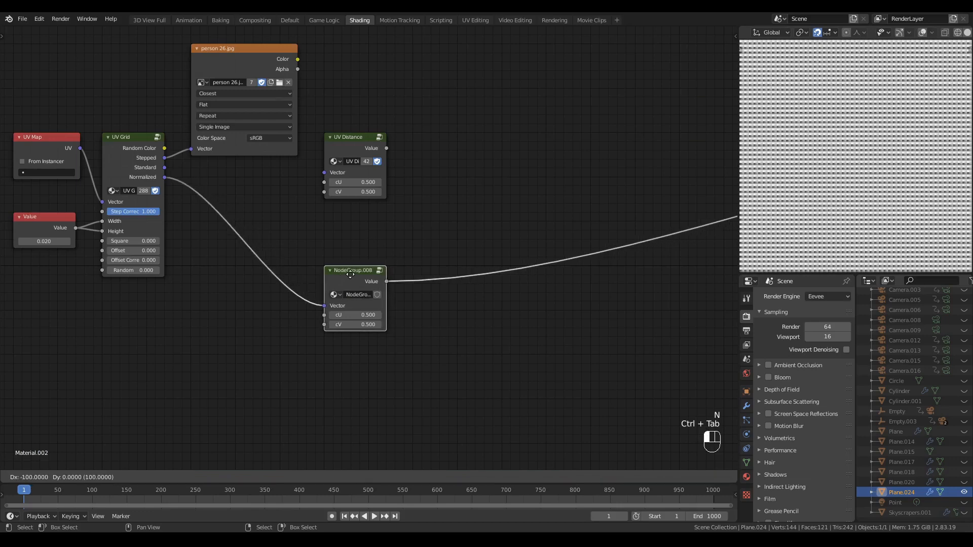
left_click(356, 294)
type("UV")
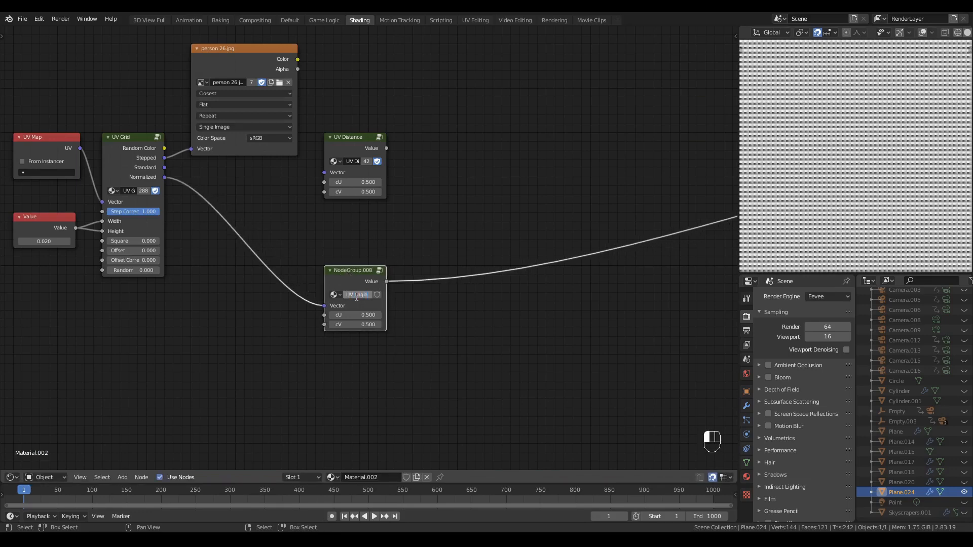
type(" Angle")
key("Return")
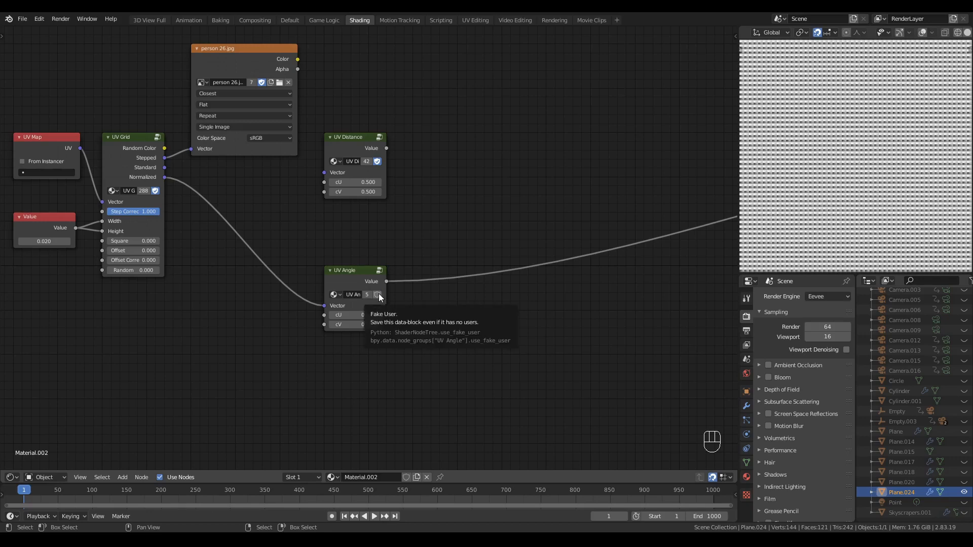
left_click(379, 294)
left_click(356, 279)
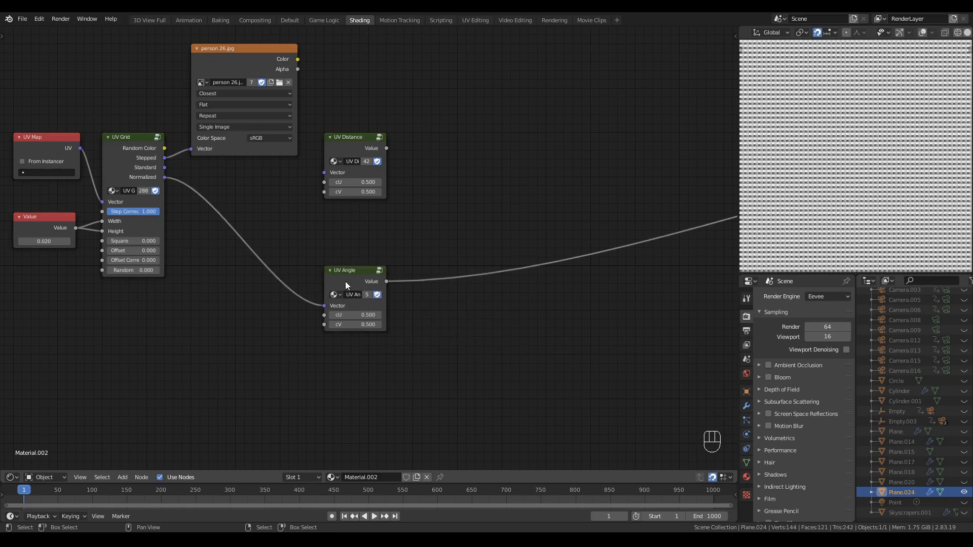
Stack the UV Distance and UV Angle nodes directly below the image texture, beside UV Grid
left_click_drag(348, 286, 213, 227)
left_click(434, 199)
left_click_drag(249, 253, 249, 298)
left_click_drag(361, 148, 227, 193)
middle_click_drag(366, 150, 358, 216)
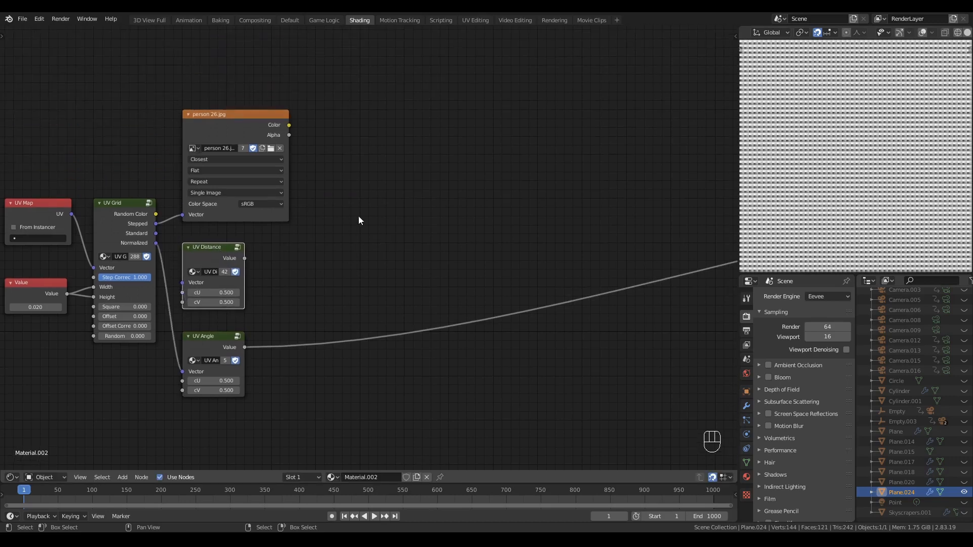
Preview the person 26.jpg image texture and insert a Separate RGB node after its Color output
left_click(260, 122, "ctrl+shift")
scroll(862, 187, "up", 6)
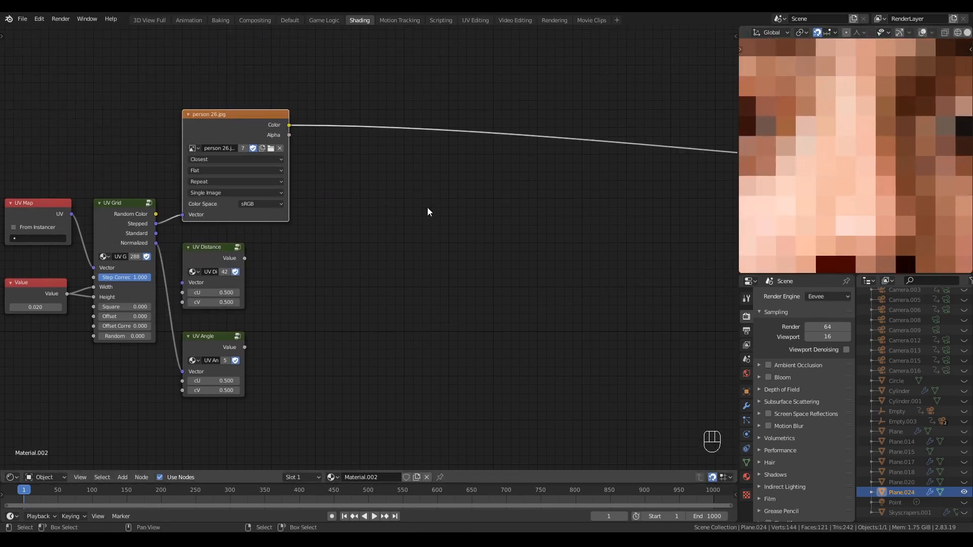
key("shift+a")
mouse_move(400, 251)
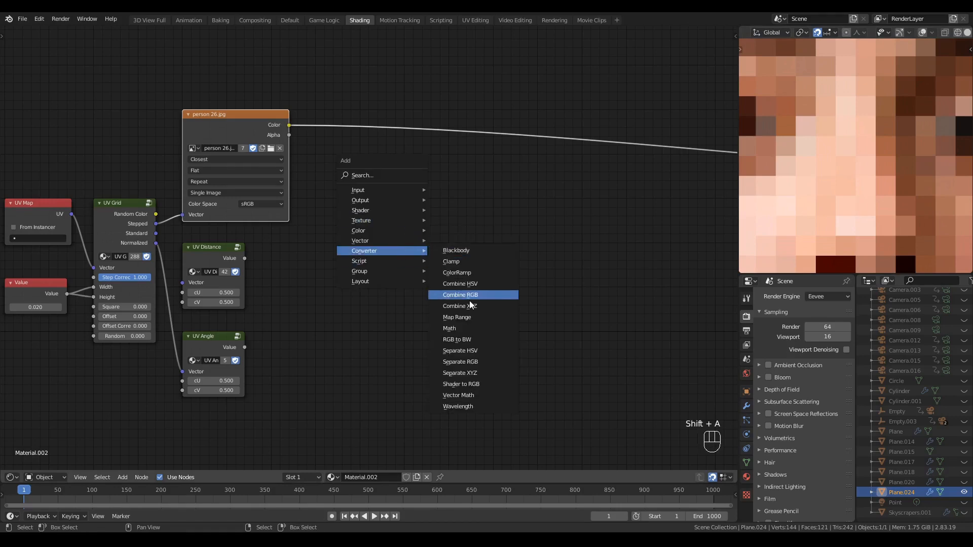
left_click(467, 362)
left_click(312, 116)
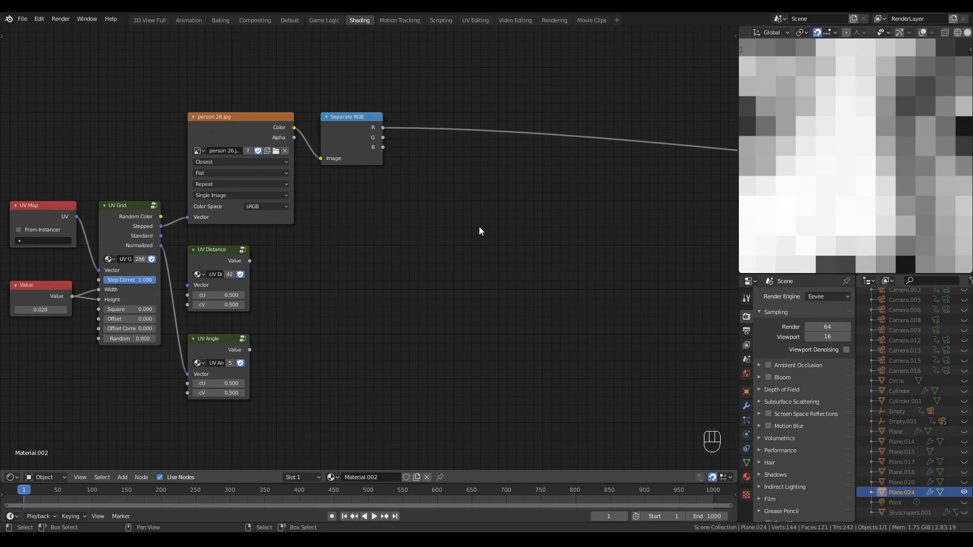
Insert an Add math node after Separate RGB's R output and connect the G output to its second value
key("shift+a")
left_click(449, 206)
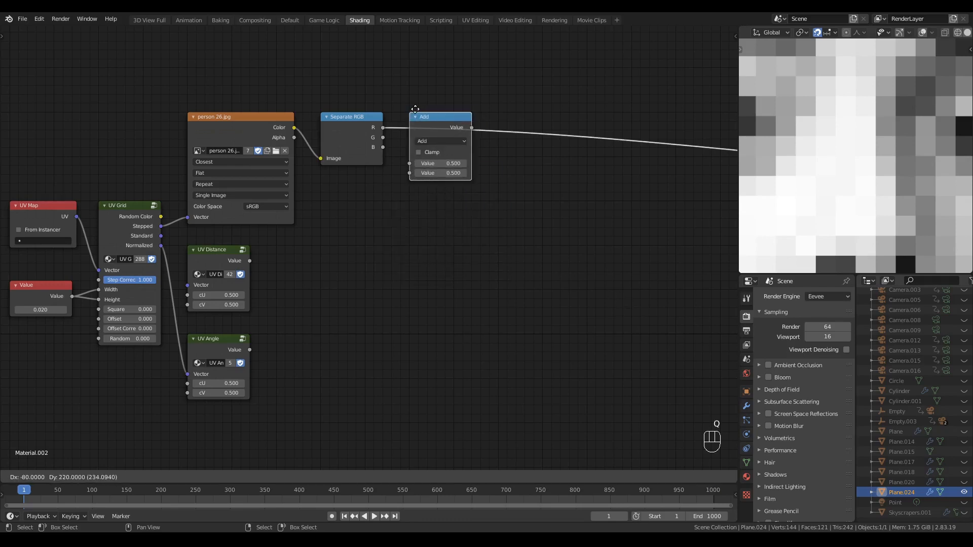
left_click(415, 109)
left_click_drag(435, 120, 424, 95)
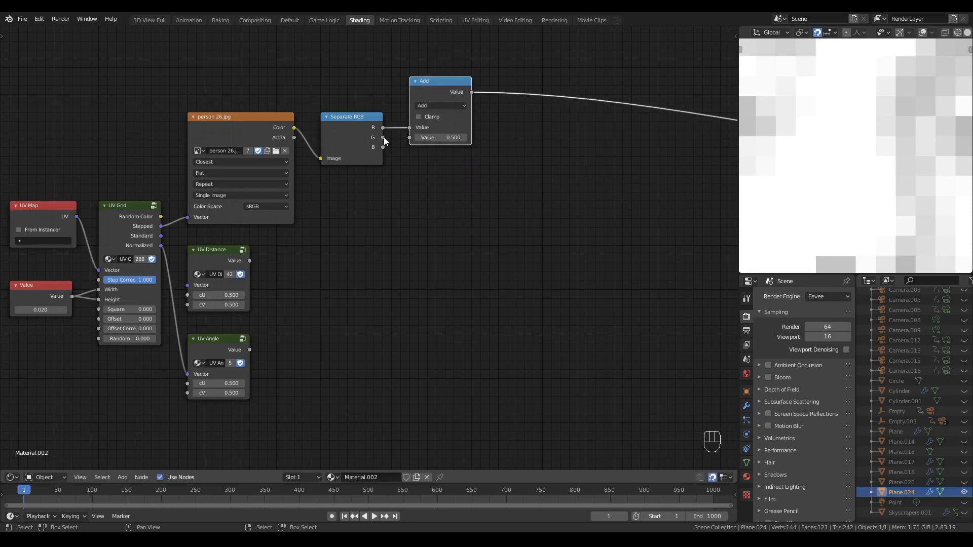
left_click_drag(384, 138, 409, 137)
Duplicate the Add node onto its output link and connect Separate RGB's B output to the copy's second value
key("shift+d")
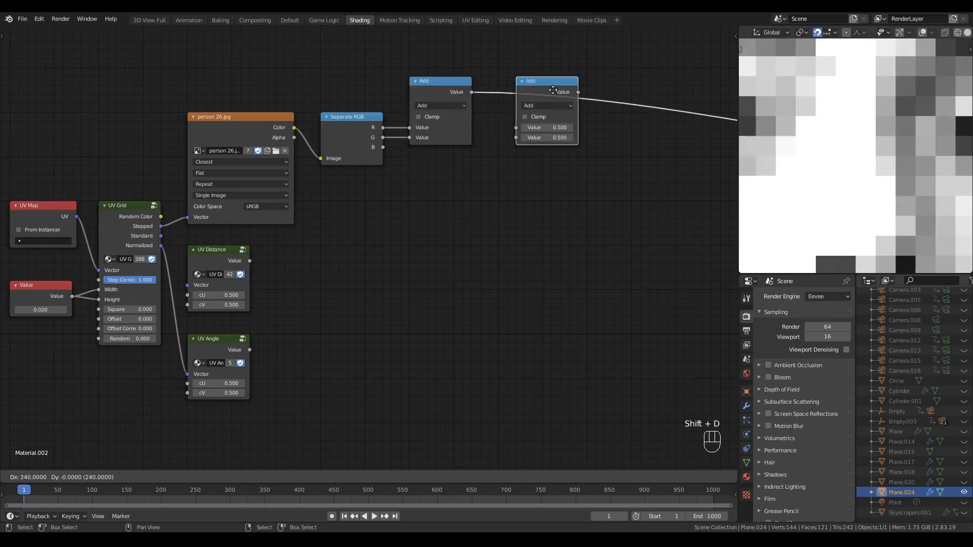
left_click(536, 91)
left_click_drag(383, 147, 508, 138)
left_click(524, 253)
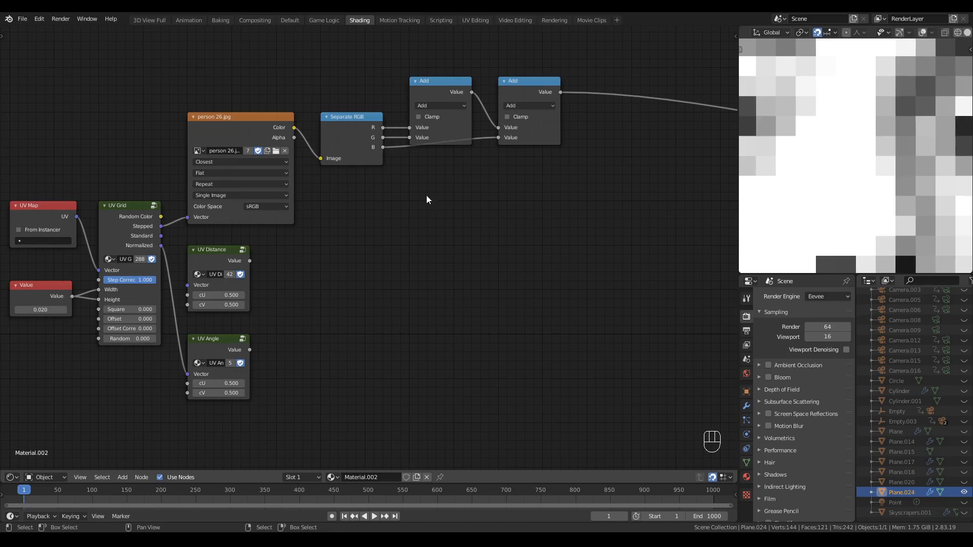
Collapse both Add nodes and stack them vertically right beside the Separate RGB node
middle_click_drag(478, 244, 468, 288)
left_click_drag(419, 92, 600, 203)
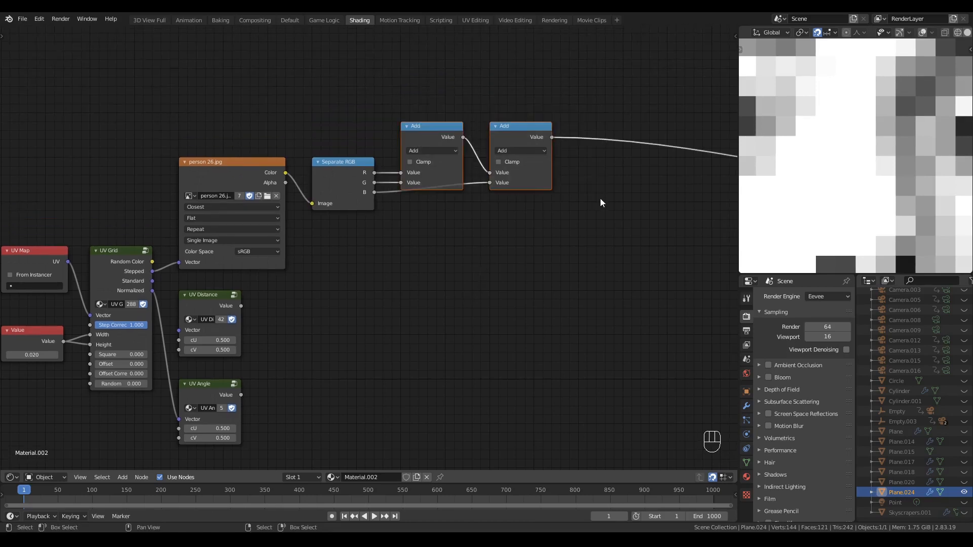
left_click_drag(549, 137, 598, 183)
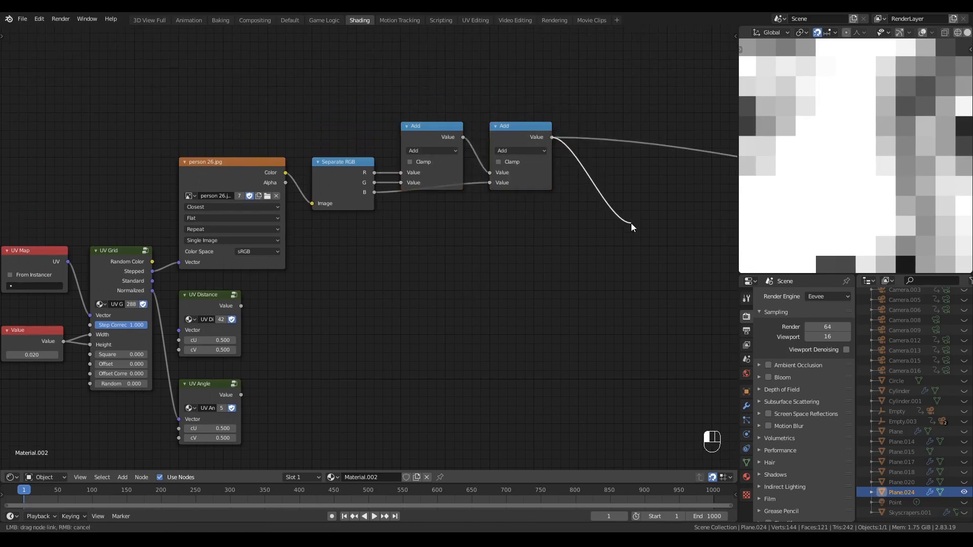
left_click_drag(631, 224, 632, 224)
left_click_drag(430, 104, 546, 188)
key("h")
key("r")
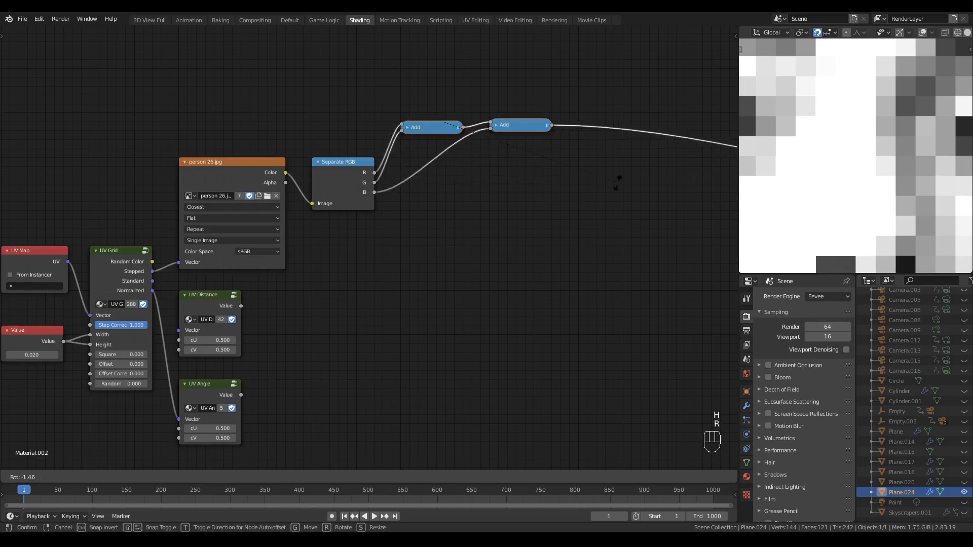
left_click(388, 291, "ctrl")
key("s")
left_click(476, 116, "ctrl")
key("g")
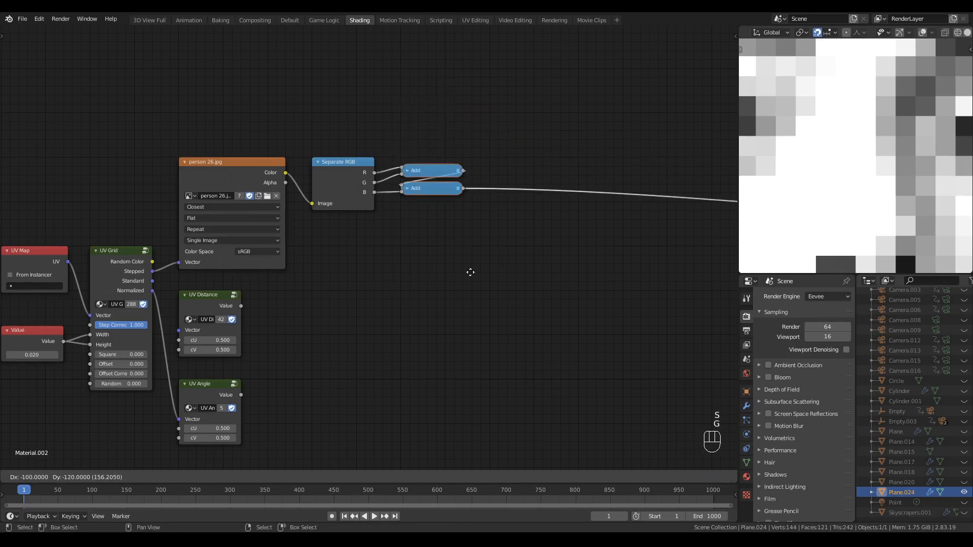
left_click(470, 274)
left_click(548, 214)
Add a Divide math node that divides the R channel by the summed channels, and preview its result
key("q")
left_click(528, 105)
left_click(529, 69)
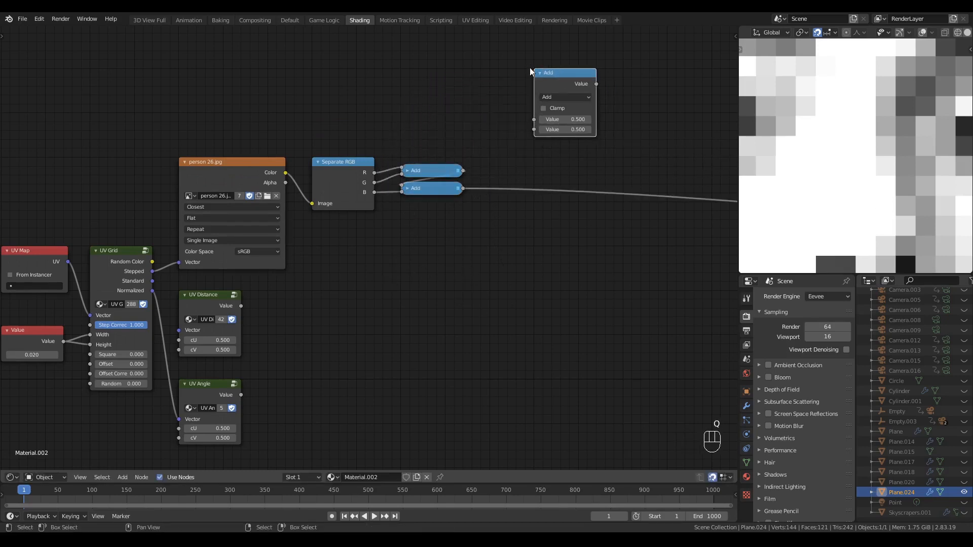
left_click(562, 97)
key("d")
left_click_drag(554, 80, 510, 79)
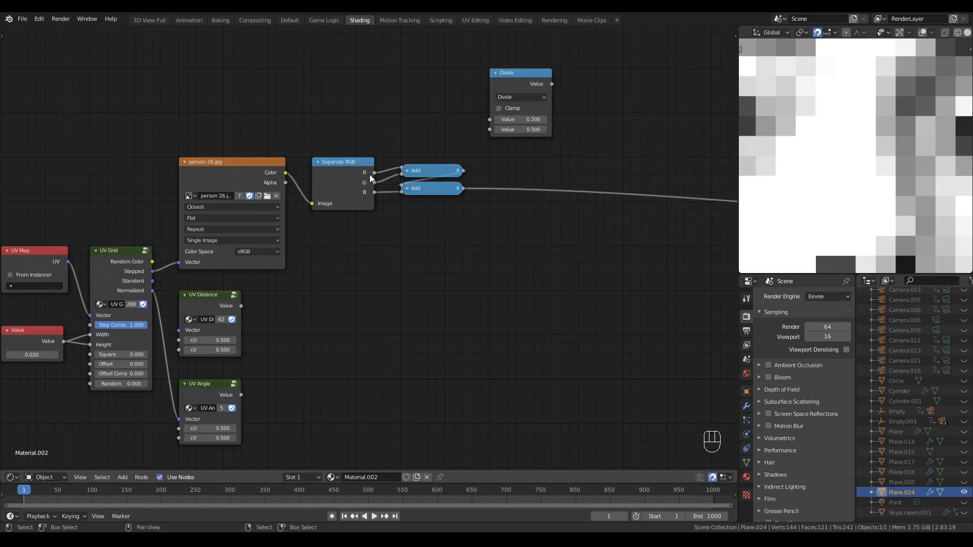
left_click_drag(374, 173, 491, 120)
left_click_drag(462, 188, 492, 139)
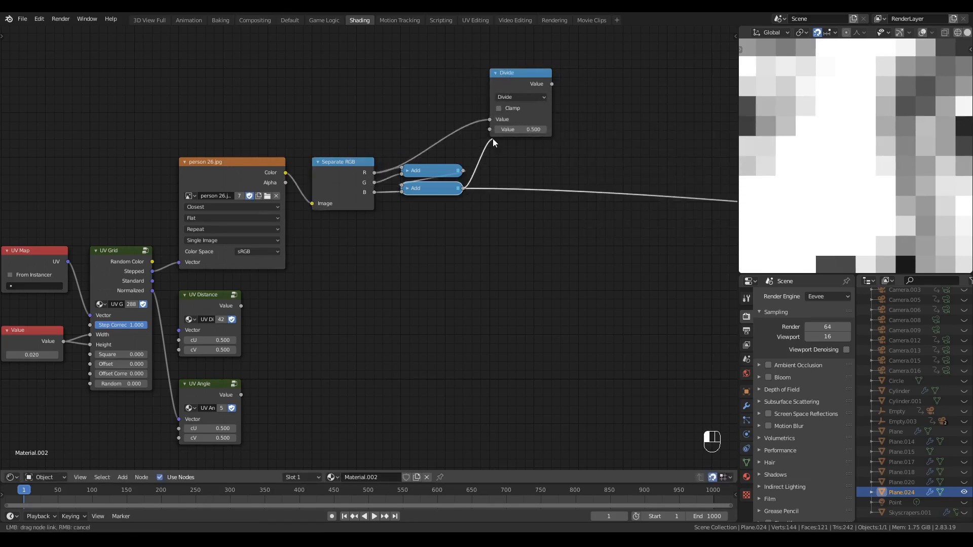
left_click(522, 77, "ctrl+shift")
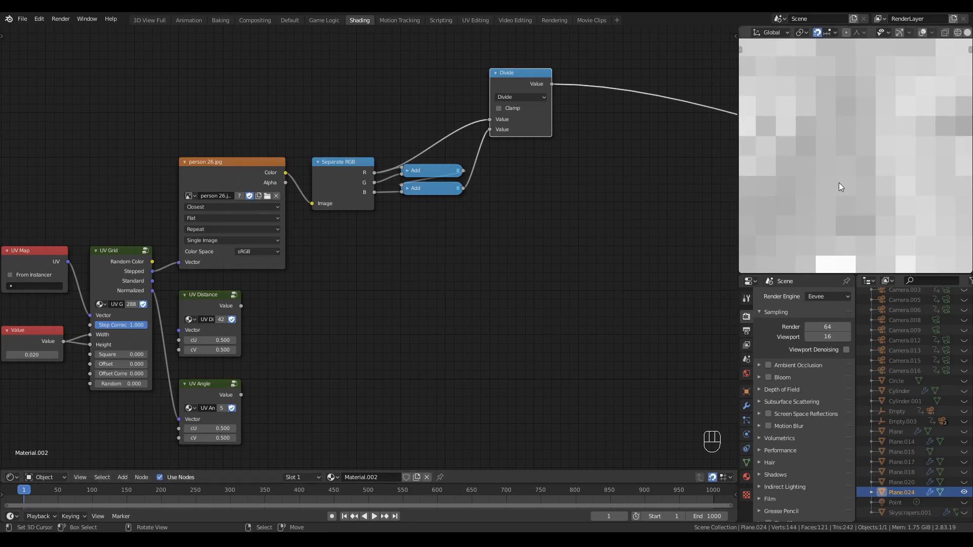
Duplicate the Divide node below the original with its sum link kept, feed it the G channel, and preview the original Divide again
middle_click_drag(518, 78, 429, 83)
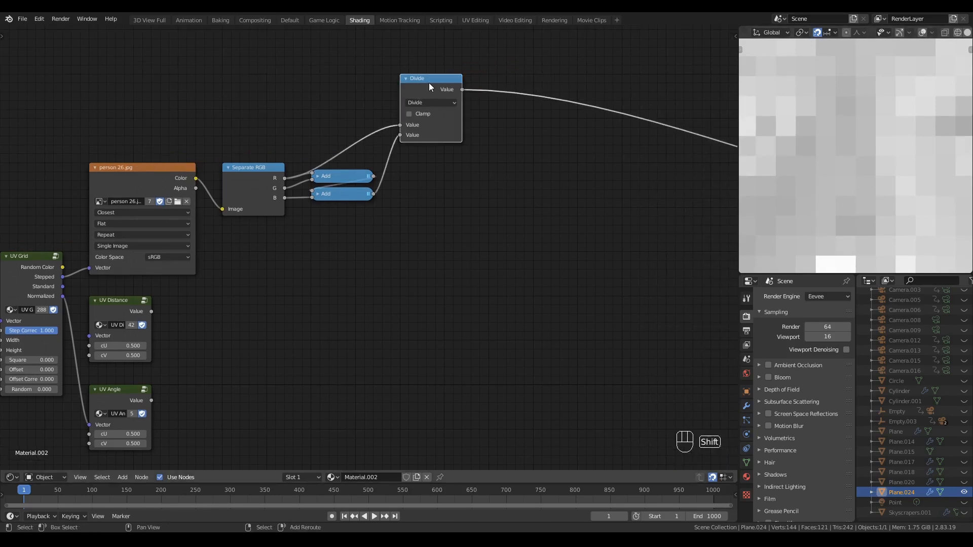
key("shift+d")
left_click(428, 173)
left_click(357, 238)
left_click_drag(284, 188, 400, 223)
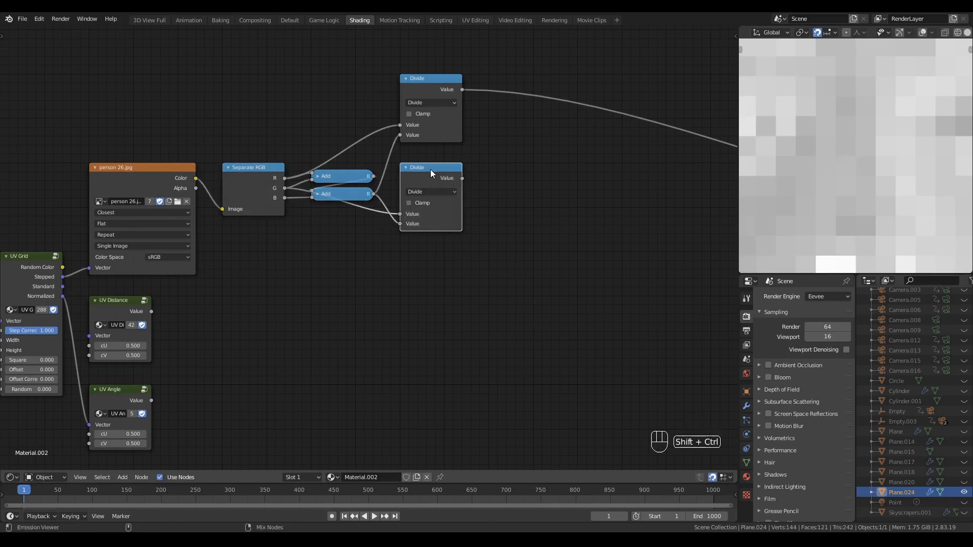
left_click(430, 169, "ctrl+shift")
left_click(506, 197)
left_click(474, 128, "ctrl+shift")
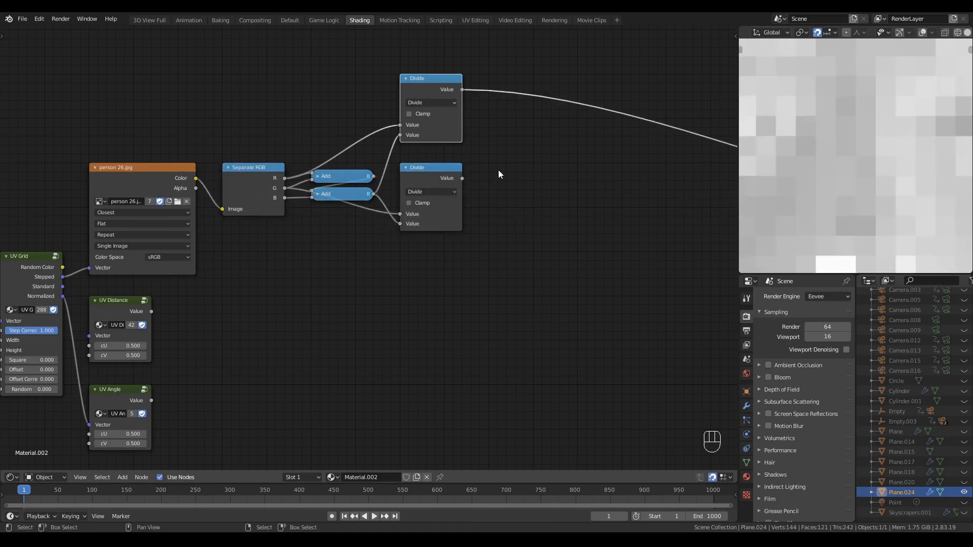
Move the UV Angle node below the Divide nodes and add a Value Mask group node beside it
scroll(506, 189, "down", 1)
middle_click_drag(506, 189, 491, 204)
left_click(493, 206)
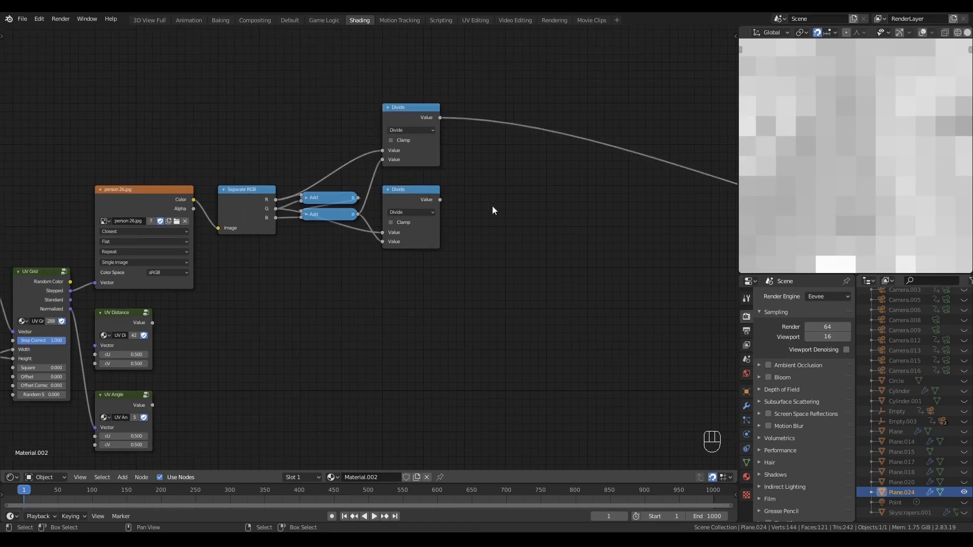
middle_click_drag(492, 209, 497, 210)
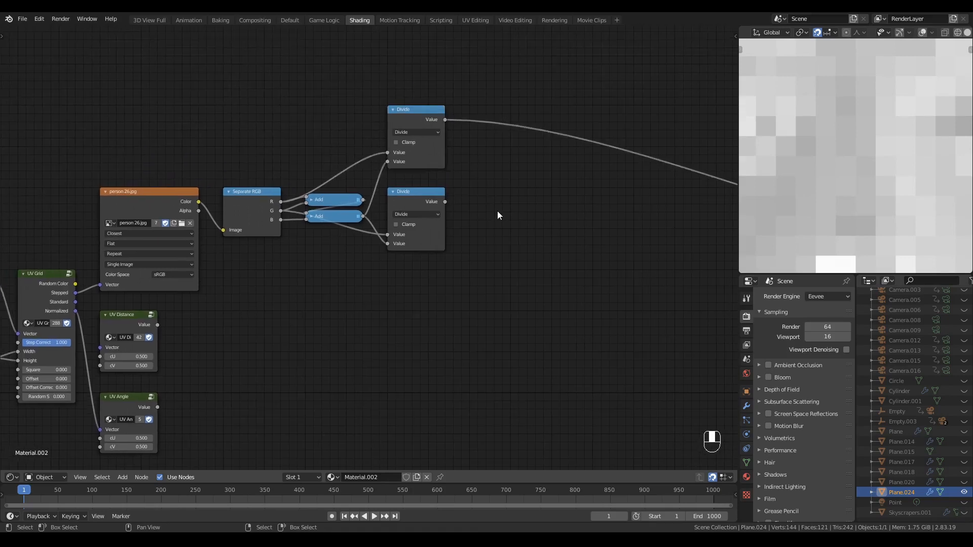
left_click_drag(127, 402, 374, 280)
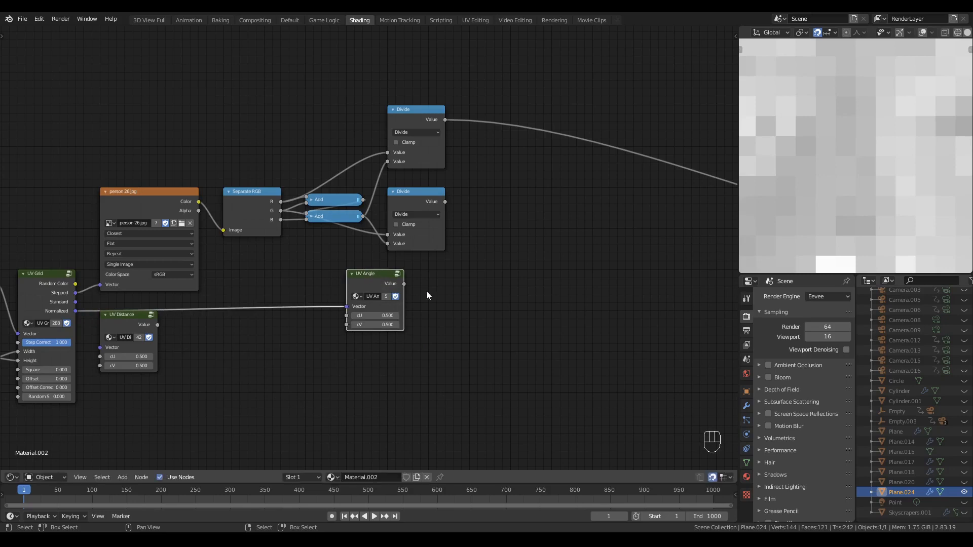
key("shift+a")
type("s")
type("value")
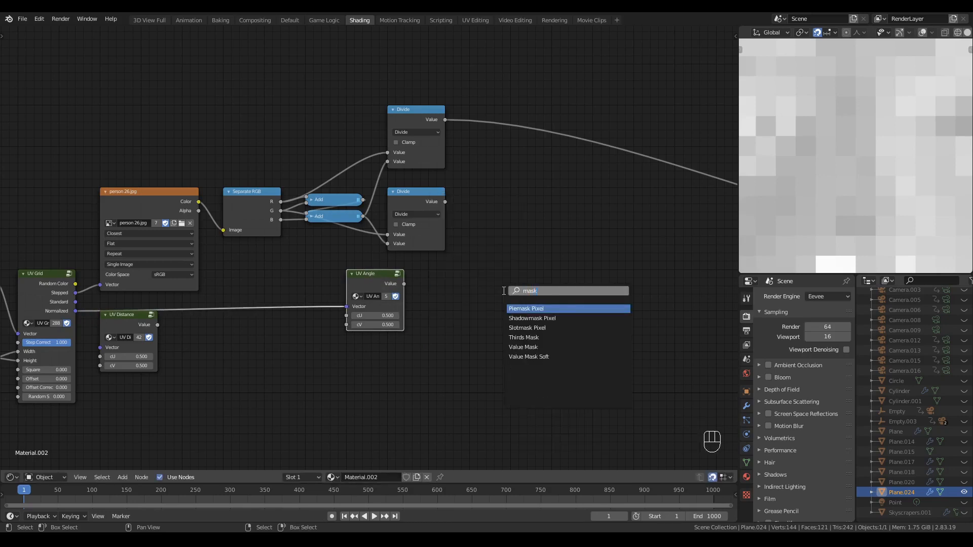
key("Down")
key("Down")
key("Return")
left_click(503, 291)
Connect UV Angle's Value to the Value Mask's Input, place the mask above the Divide nodes, and preview it with Max 0.840
left_click_drag(404, 284, 501, 316)
left_click_drag(371, 275, 332, 276)
left_click(520, 291)
left_click_drag(520, 291, 528, 80)
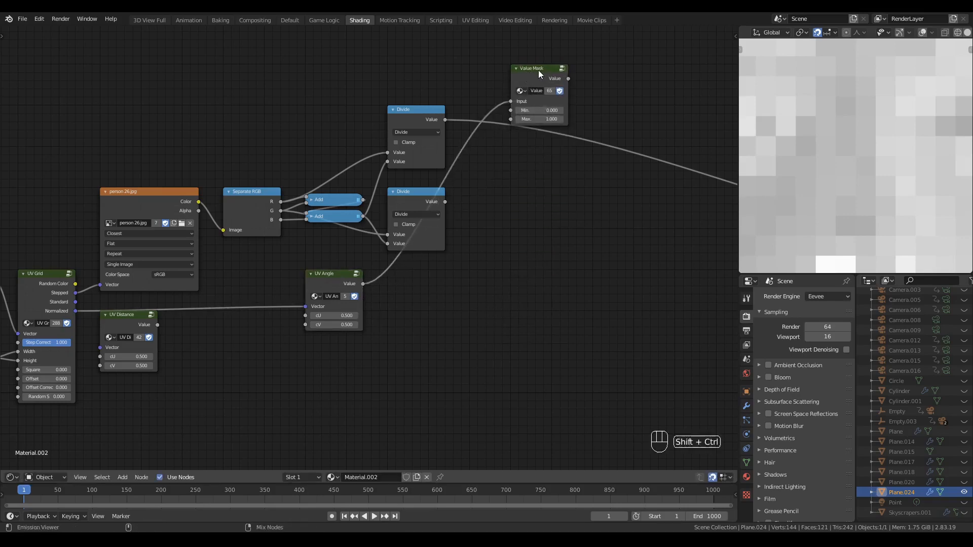
left_click(538, 70, "ctrl+shift")
mouse_move(539, 119)
left_mouse_down("shift")
mouse_move(490, 119)
mouse_move(532, 119)
left_mouse_up("shift")
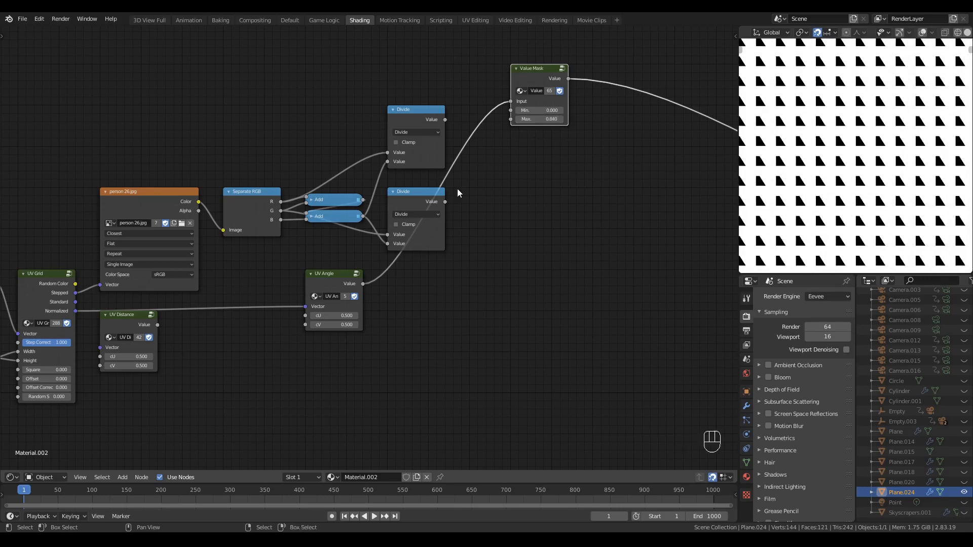
Set the Value node driving the UV Grid's width and height to 1, and frame the whole plane in the viewport
middle_click_drag(185, 373, 267, 358)
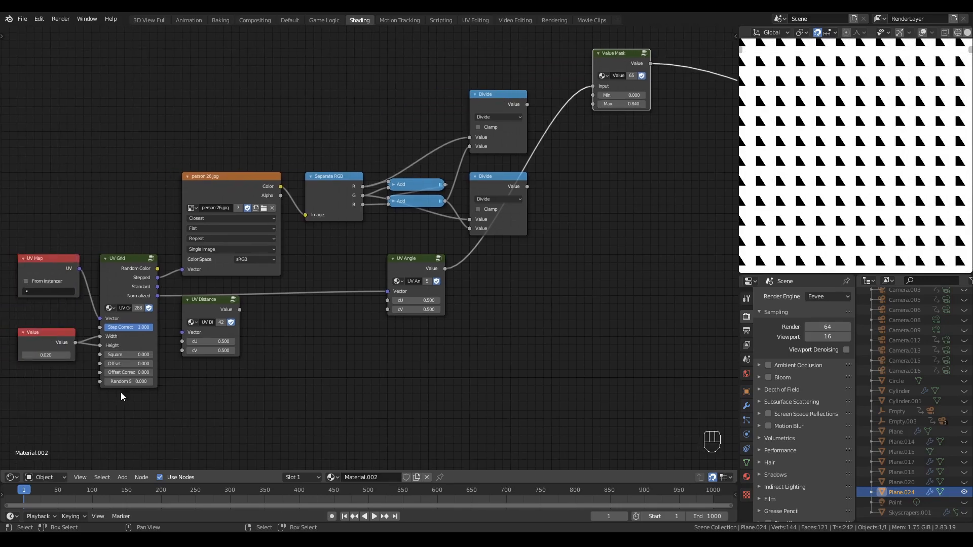
left_click(43, 355)
type("1")
key("Return")
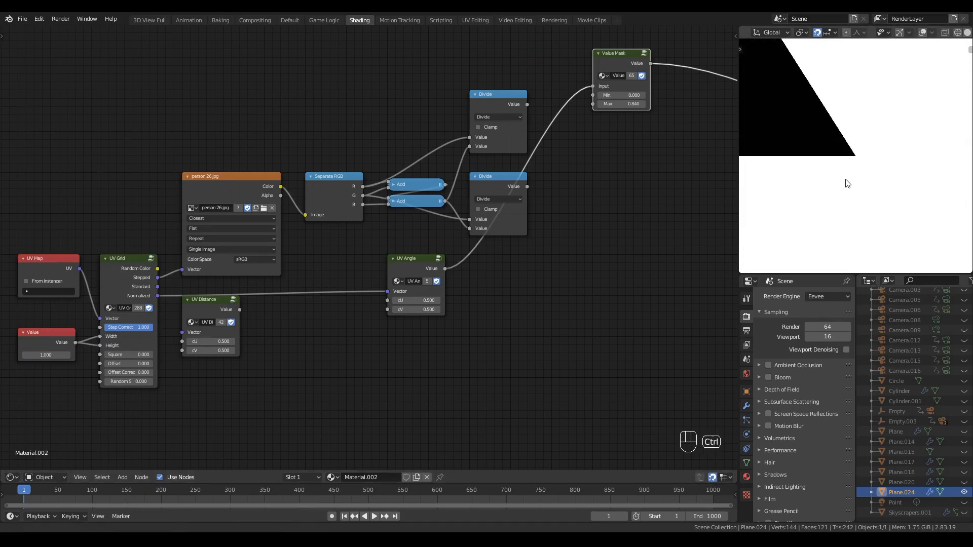
scroll(833, 187, "down", 1)
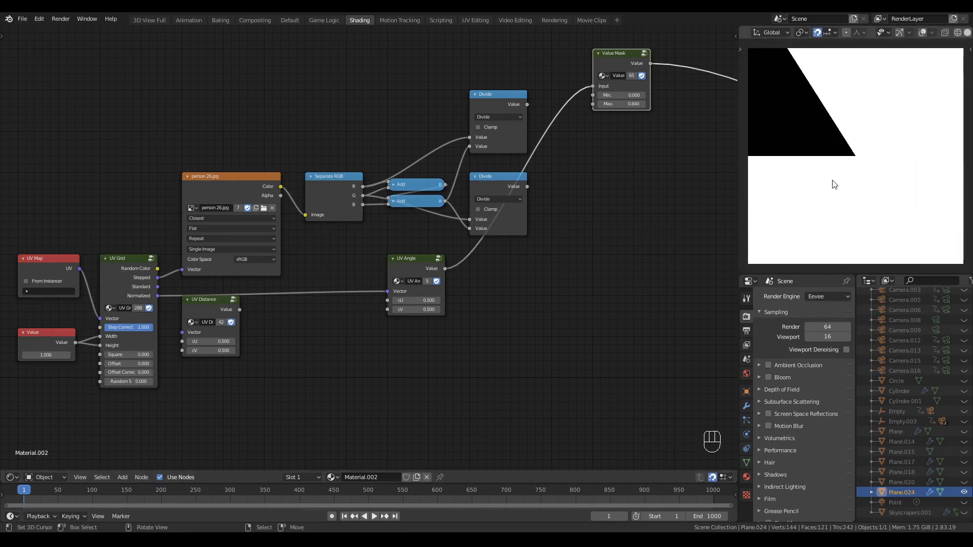
middle_click_drag(832, 182, 831, 178, "ctrl")
left_click(618, 160)
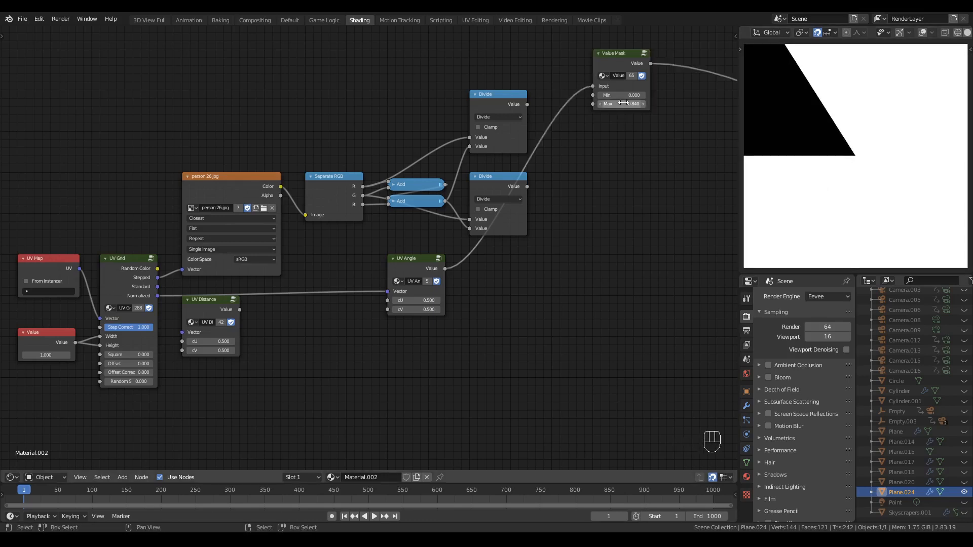
Try the Value Mask's Max at 0.710, set it to 1, and keep Min at 0
left_click_drag(623, 103, 557, 103, "shift")
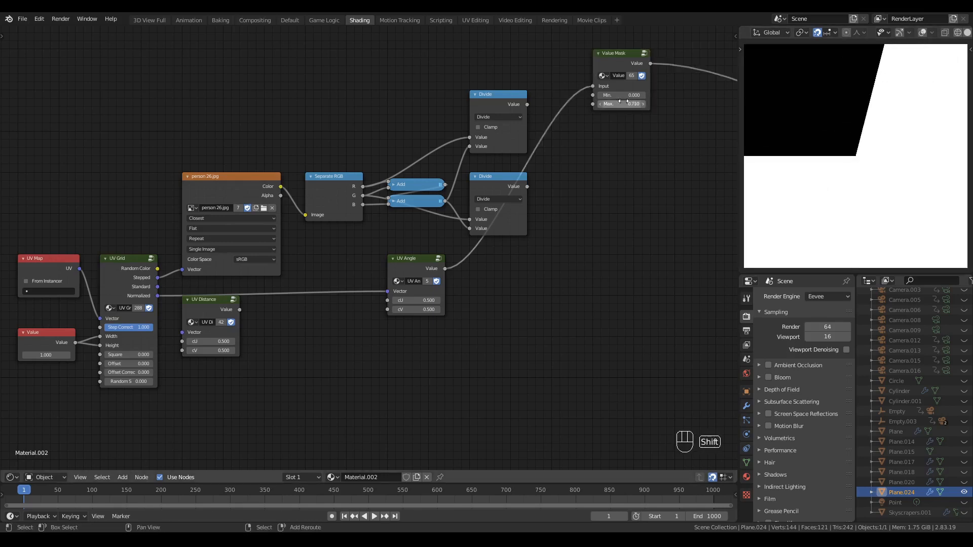
left_click(626, 105)
type("1")
key("KP_Enter")
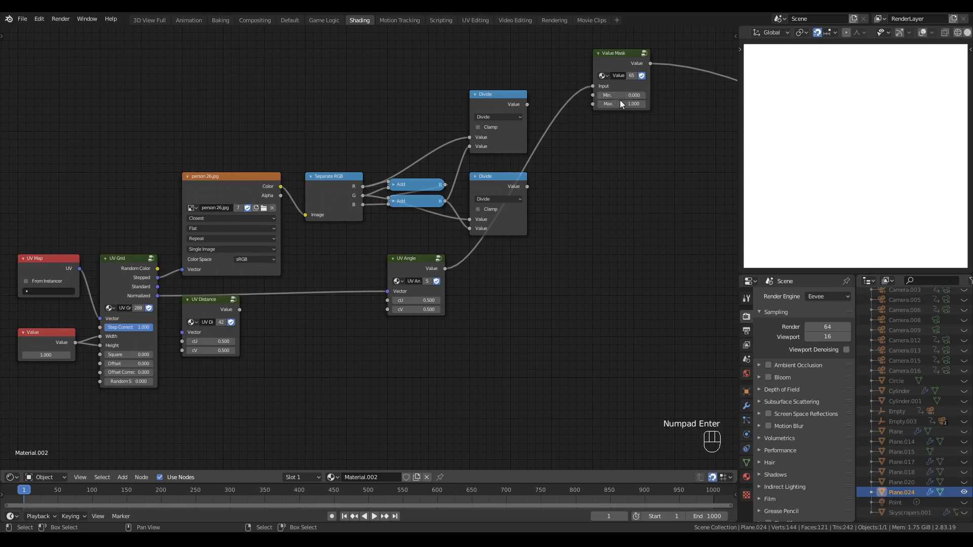
mouse_move(619, 95)
left_mouse_down("shift")
mouse_move(697, 95)
mouse_move(610, 96)
left_mouse_up("shift")
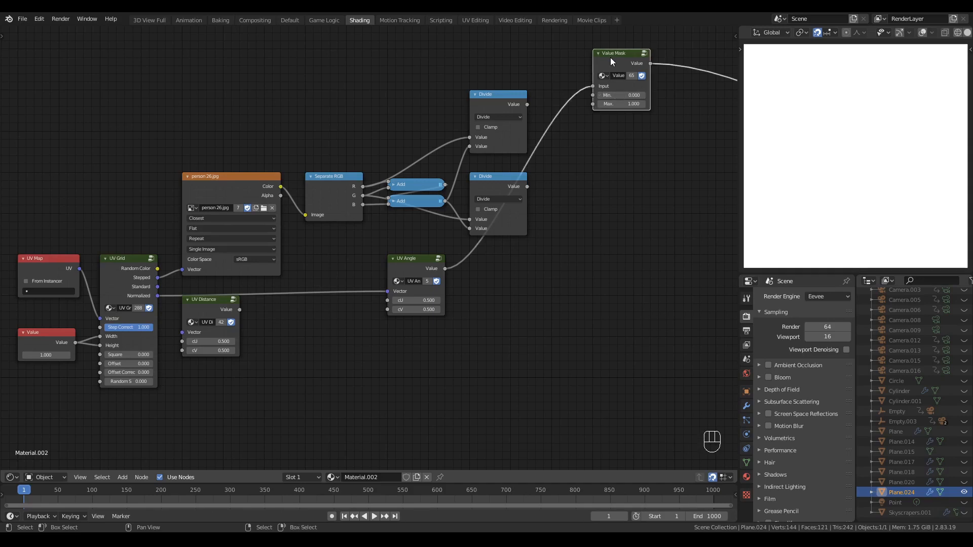
Duplicate the Value Mask twice with its UV Angle input link kept, stacking the copies below the original
middle_click_drag(586, 159, 585, 183)
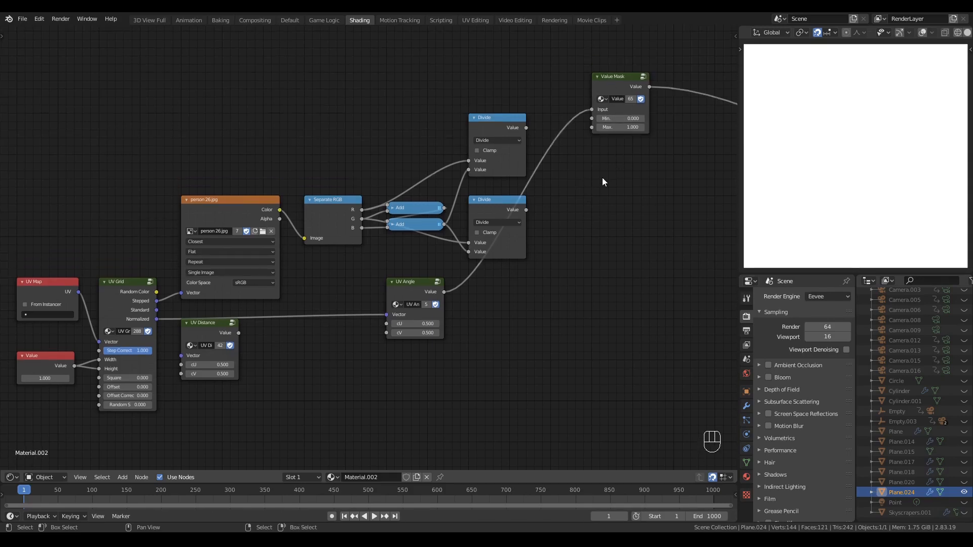
left_click(619, 74)
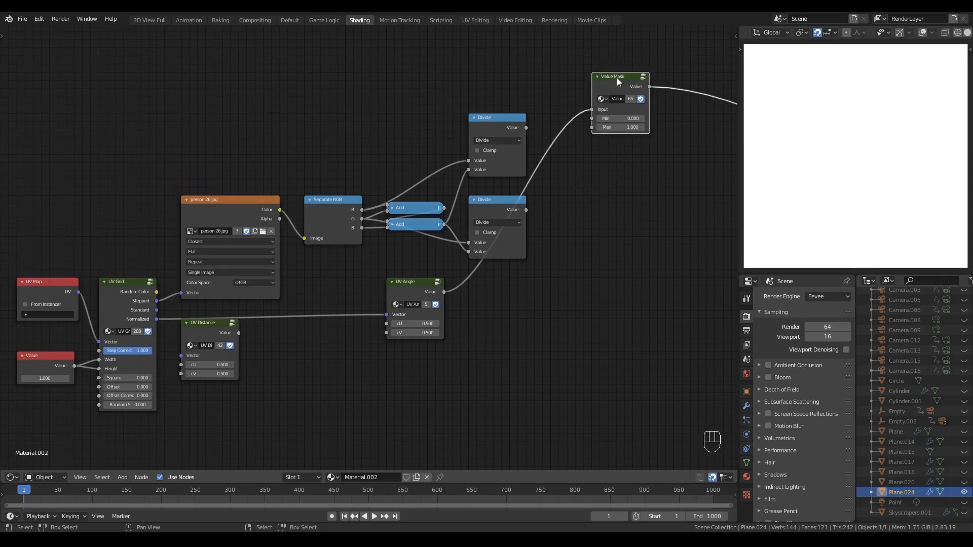
key("shift+d")
key("x")
key("ctrl+shift+d")
left_click(609, 165)
key("ctrl+shift+d")
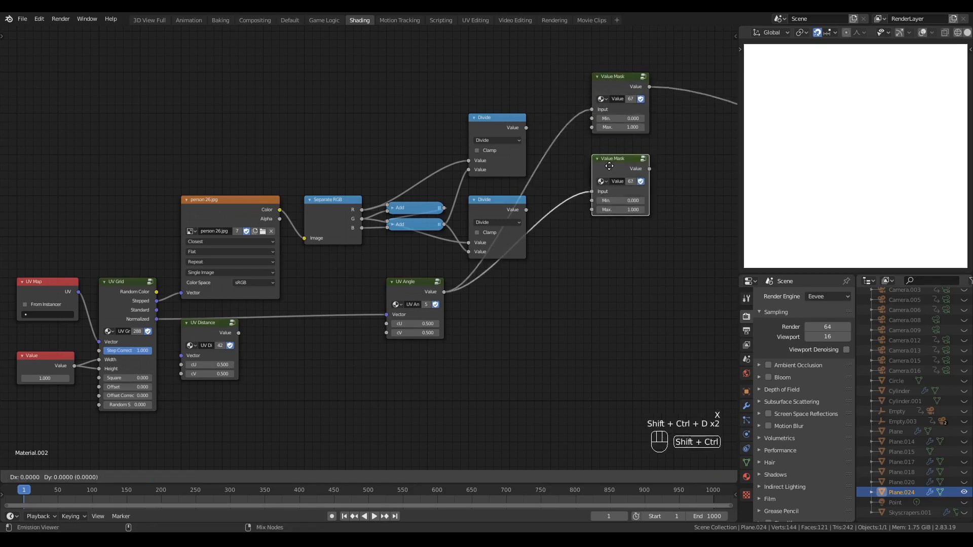
left_click(609, 249)
left_click(667, 152)
middle_click_drag(670, 140, 668, 146)
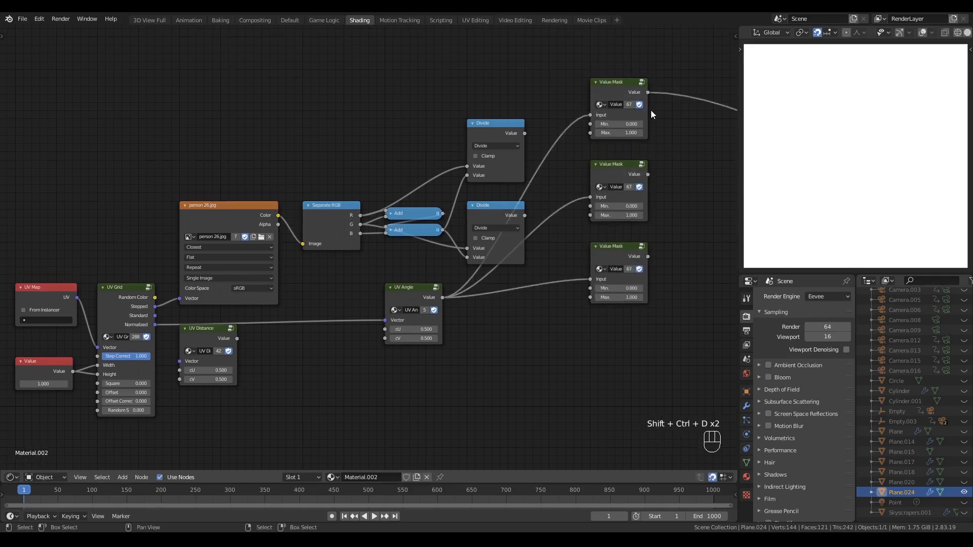
Connect the upper Divide's Value to the top Value Mask's Max and shift all three masks farther from the Divide nodes
left_click(642, 111)
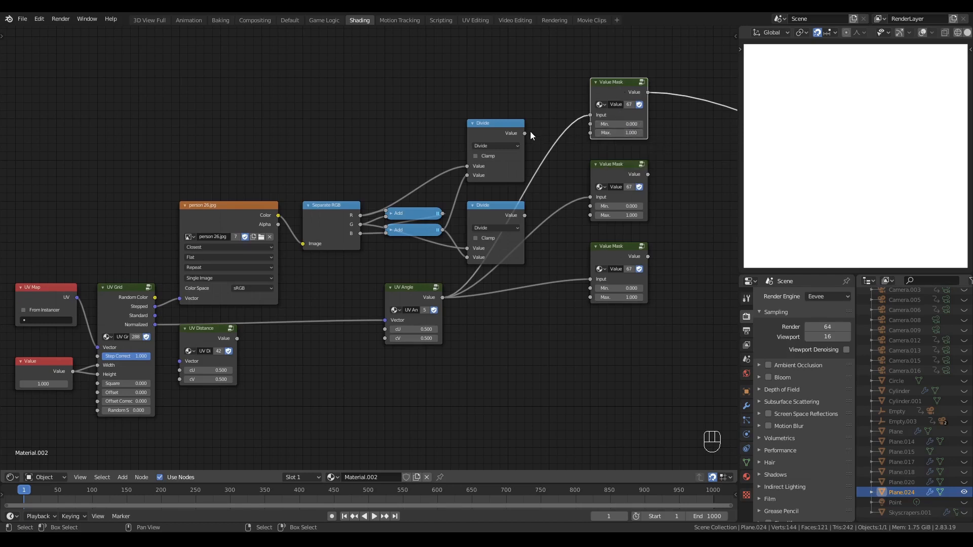
left_click_drag(526, 133, 589, 135)
scroll(589, 136, "down", 1)
middle_click_drag(588, 135, 518, 141)
left_click_drag(524, 67, 595, 352)
key("g")
left_click(595, 159)
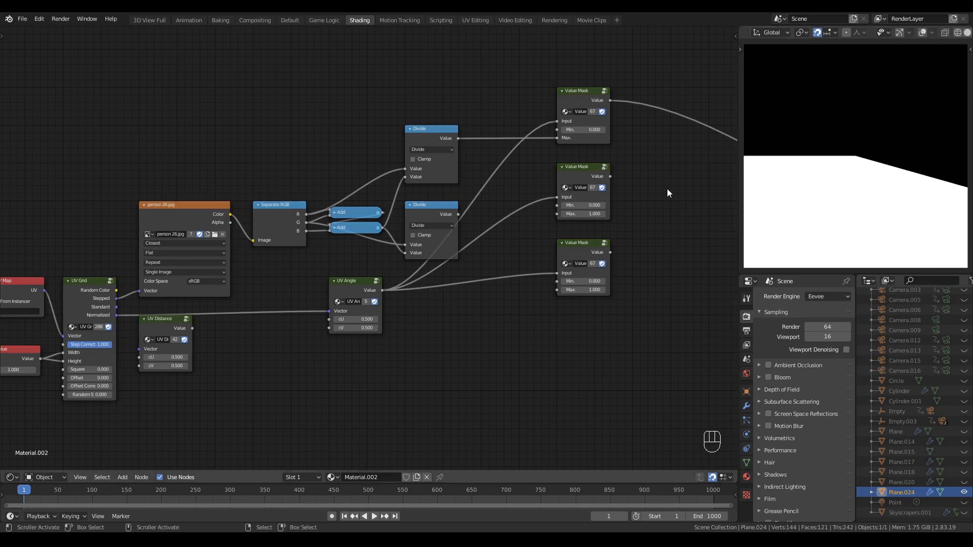
middle_click_drag(663, 191, 626, 202)
scroll(625, 202, "up", 1)
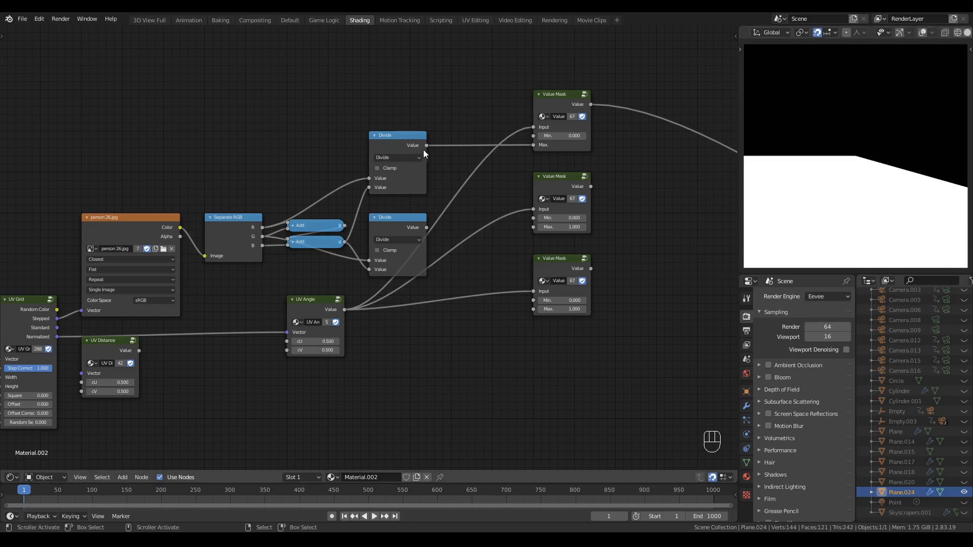
Feed the middle Value Mask's Min from the upper Divide and its Max from a new Math Add node summing both Divides
left_click_drag(426, 146, 533, 218)
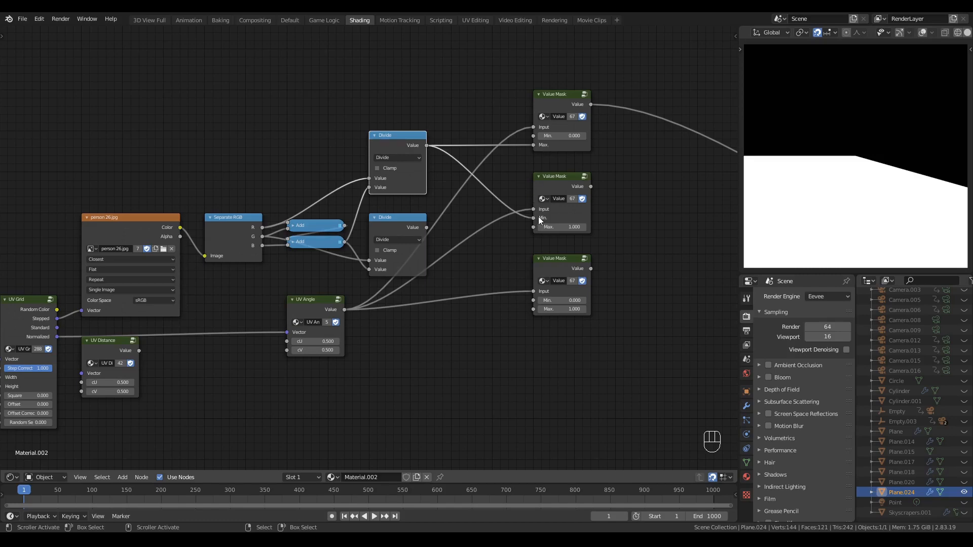
left_click(652, 248)
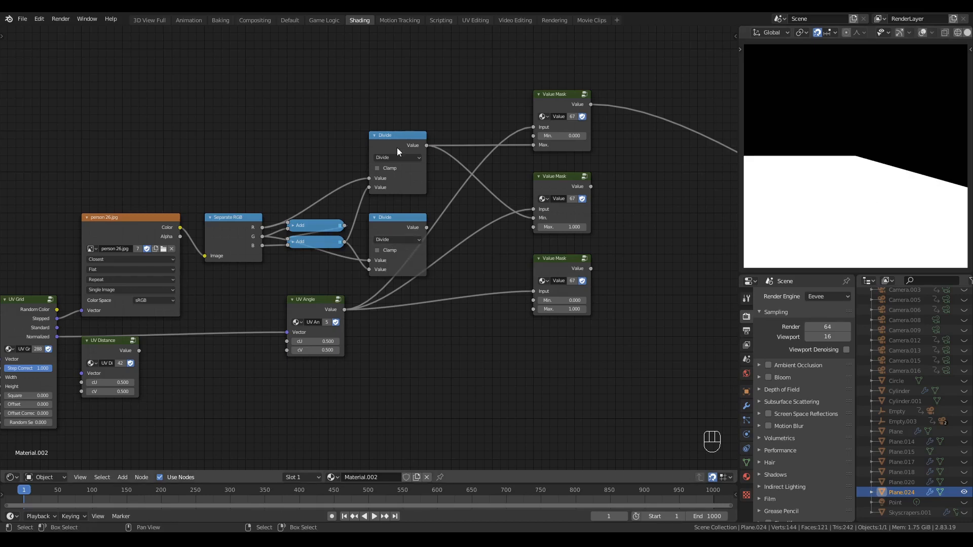
key("q")
left_click(678, 245)
left_click(647, 211)
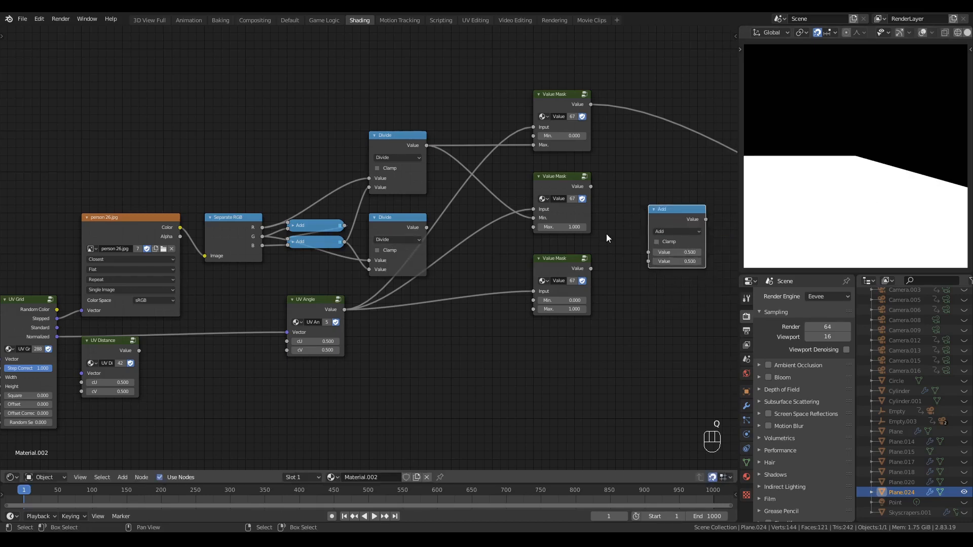
right_click_drag(410, 149, 674, 229, "alt")
right_click_drag(414, 235, 686, 229, "alt")
left_click_drag(682, 223, 533, 227)
left_click(555, 180)
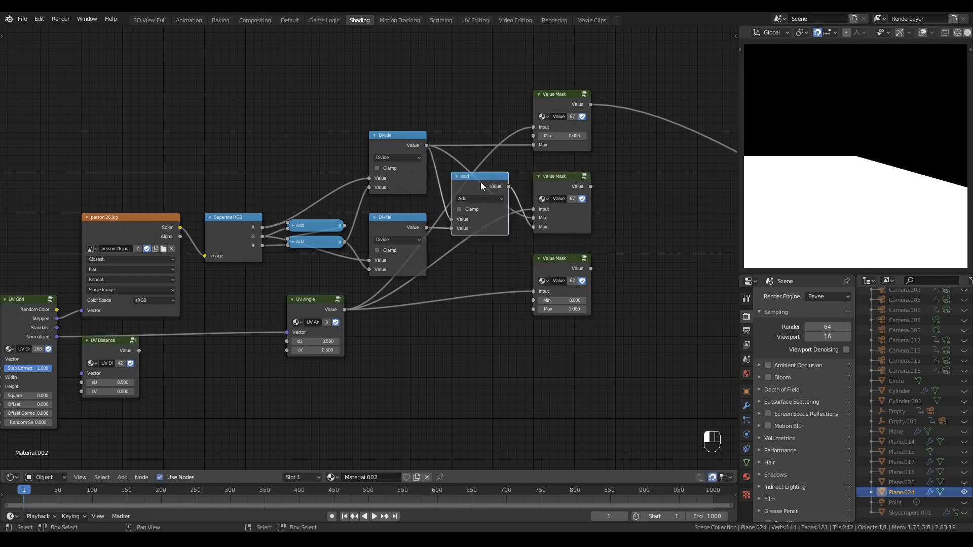
left_click_drag(480, 180, 477, 218)
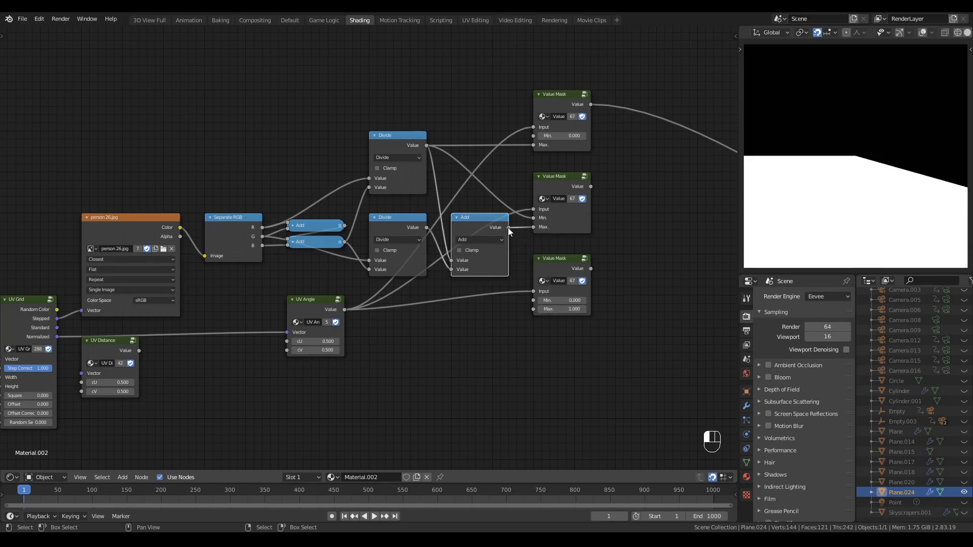
Connect the new Add node's Value to the bottom Value Mask's Min, keeping that mask's Max at 1
left_click_drag(508, 227, 535, 299)
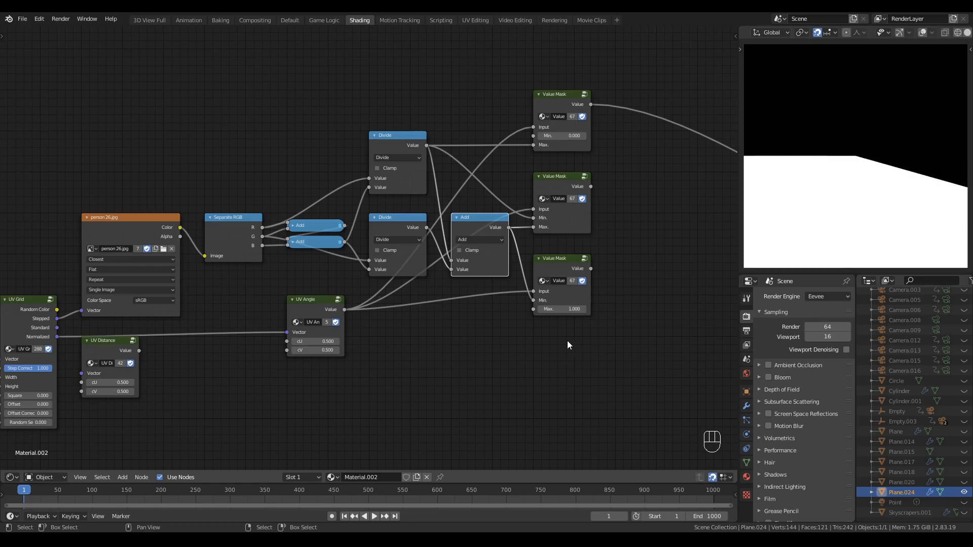
left_click(559, 310)
left_click(665, 146)
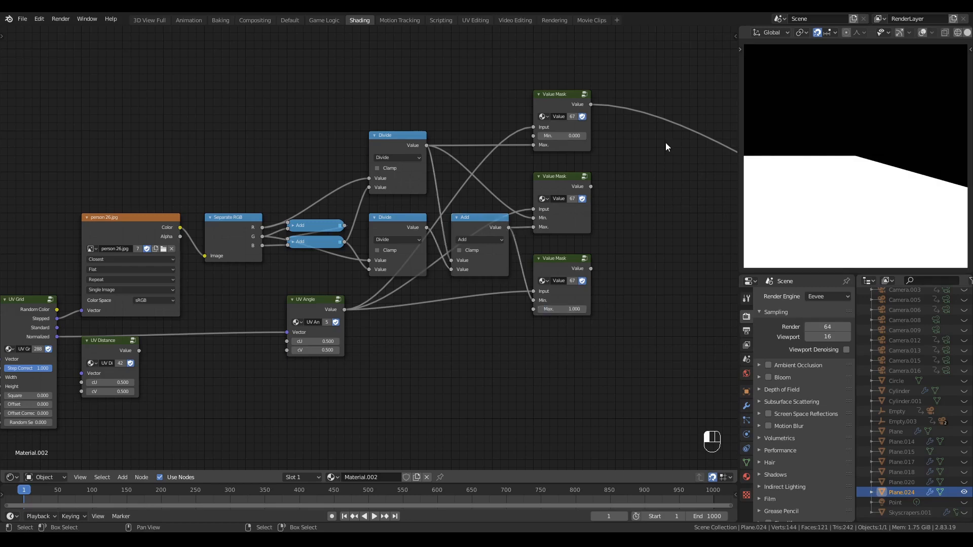
Preview the middle and bottom Value Mask outputs on the plane in turn, ending on the top mask
left_click(561, 109)
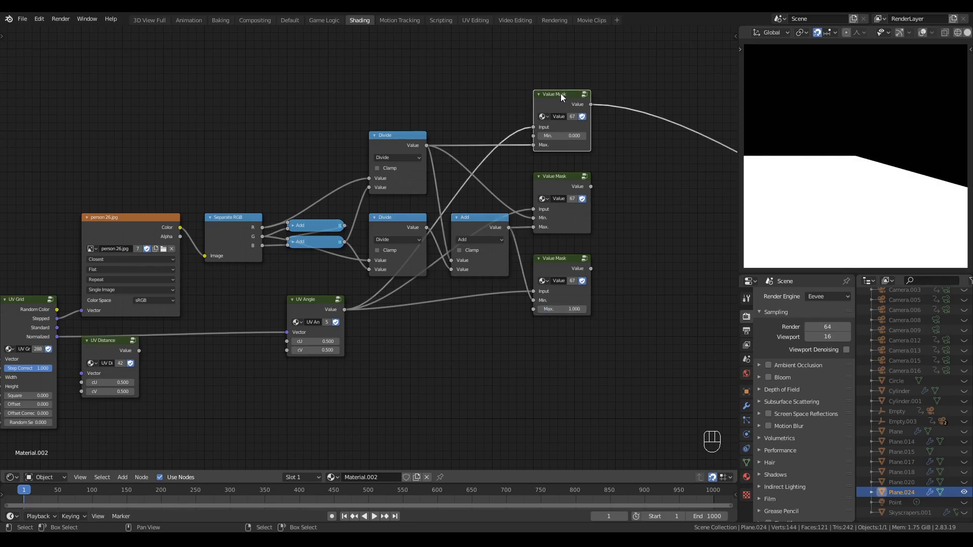
left_click(563, 182, "ctrl+shift")
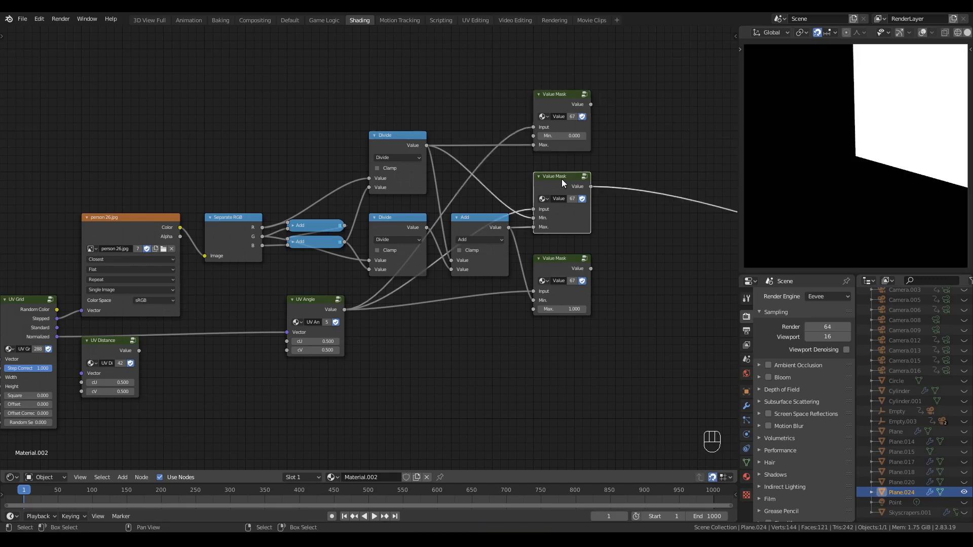
left_click(561, 266, "ctrl+shift")
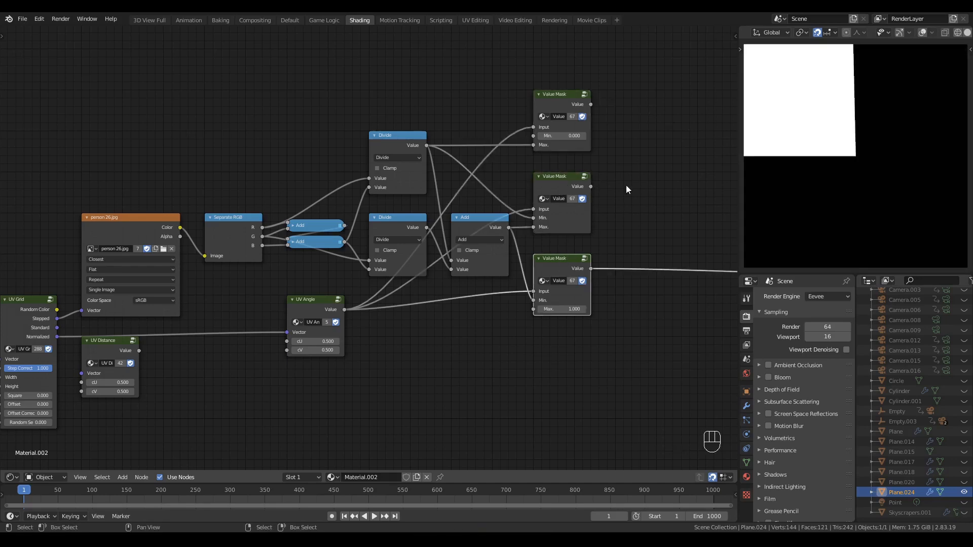
middle_click_drag(625, 185, 562, 206)
left_click(498, 116, "ctrl+shift")
Insert a Combine RGB node after the Value Masks, connecting the top, middle and bottom masks to R, G and B
key("shift+a")
key("shift+a")
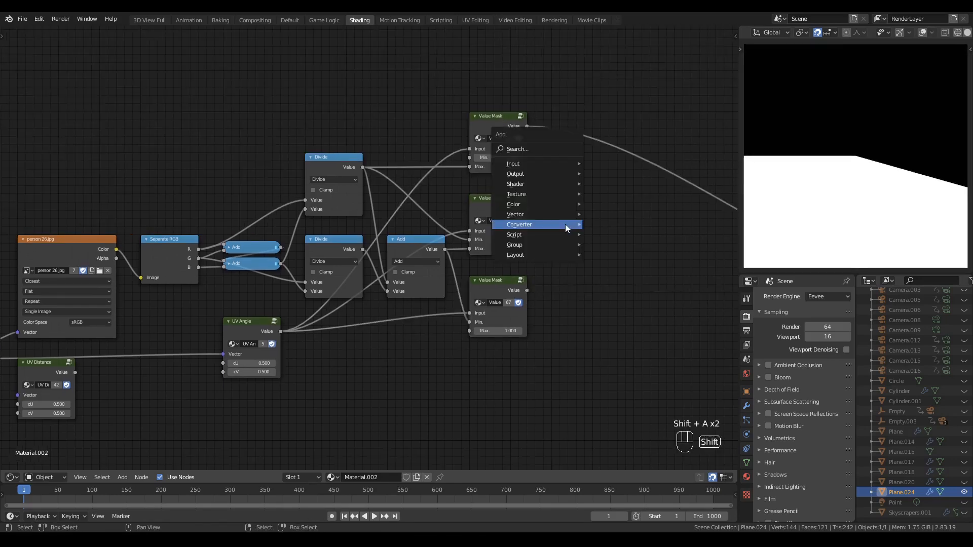
mouse_move(565, 223)
left_click(622, 269)
left_click(602, 147)
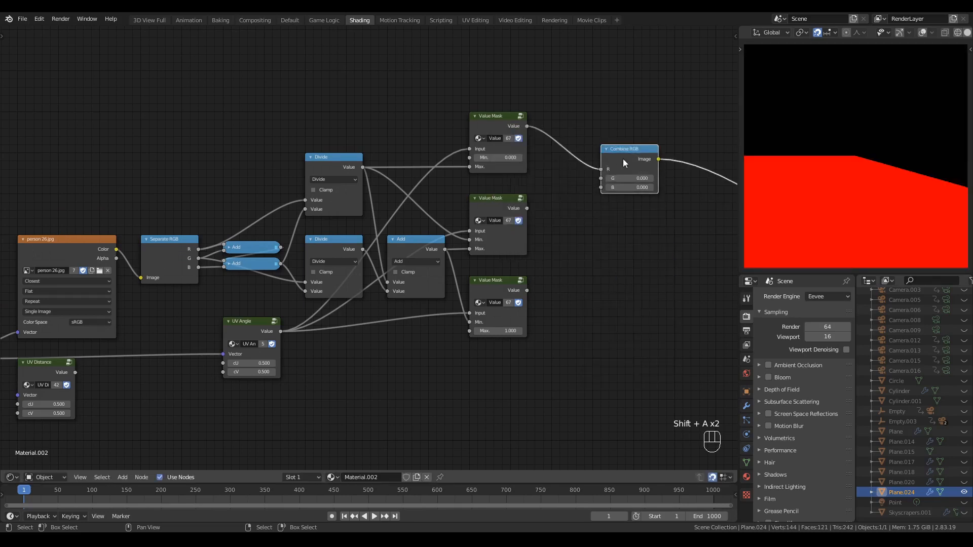
left_click_drag(624, 157, 615, 198)
right_click_drag(514, 211, 603, 227, "alt")
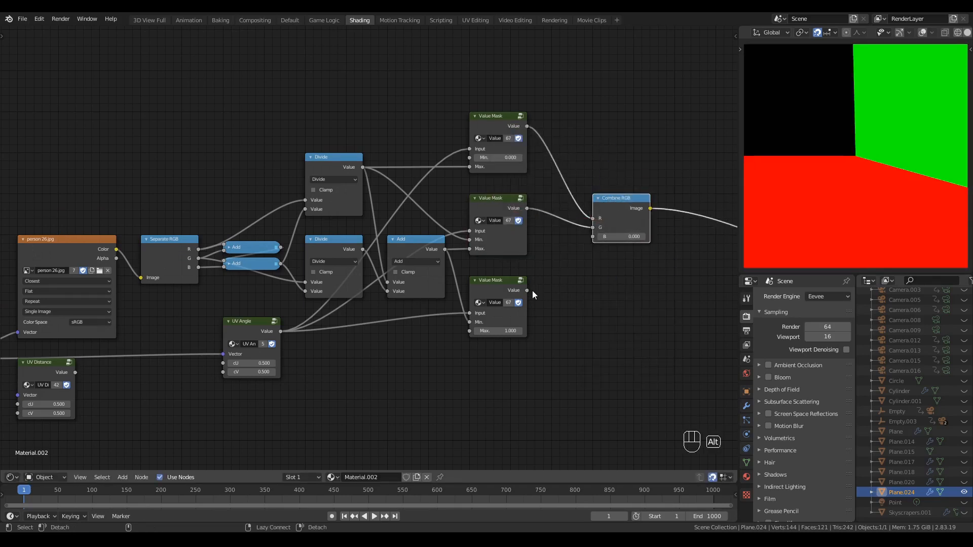
right_click_drag(532, 291, 606, 236, "alt")
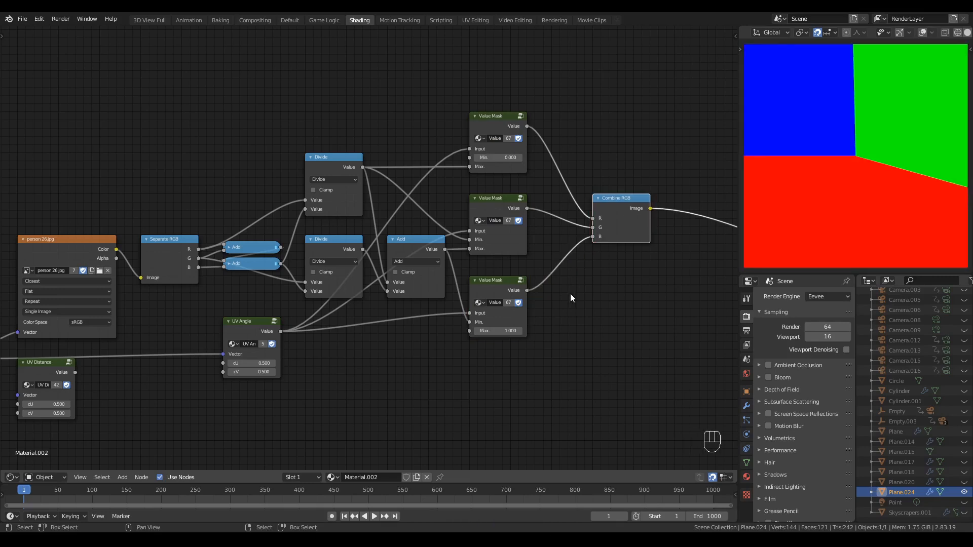
Collapse both Divide nodes and their Add node, and align them in two rows with the collapsed Adds after Separate RGB
middle_click_drag(574, 305, 603, 298)
middle_click_drag(426, 168, 466, 168)
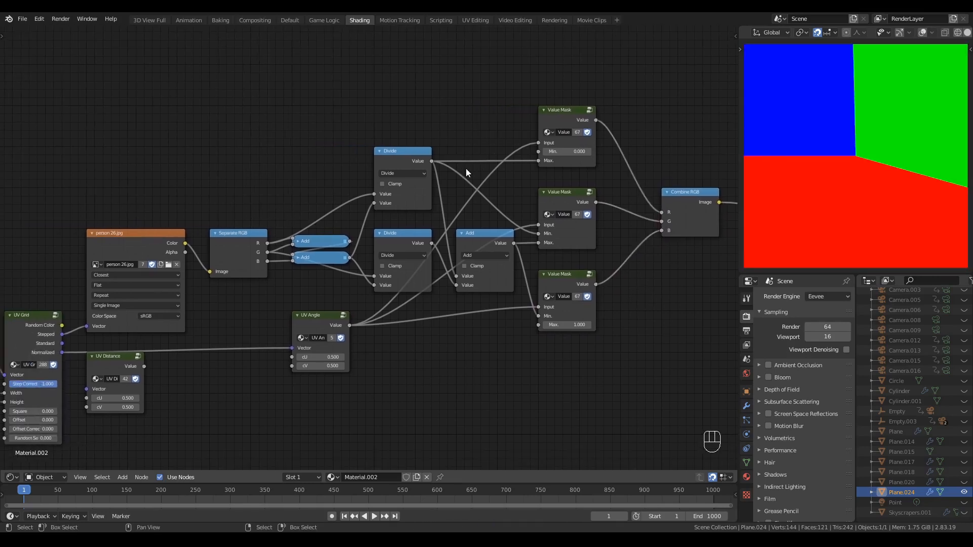
left_click_drag(381, 80, 461, 266)
key("h")
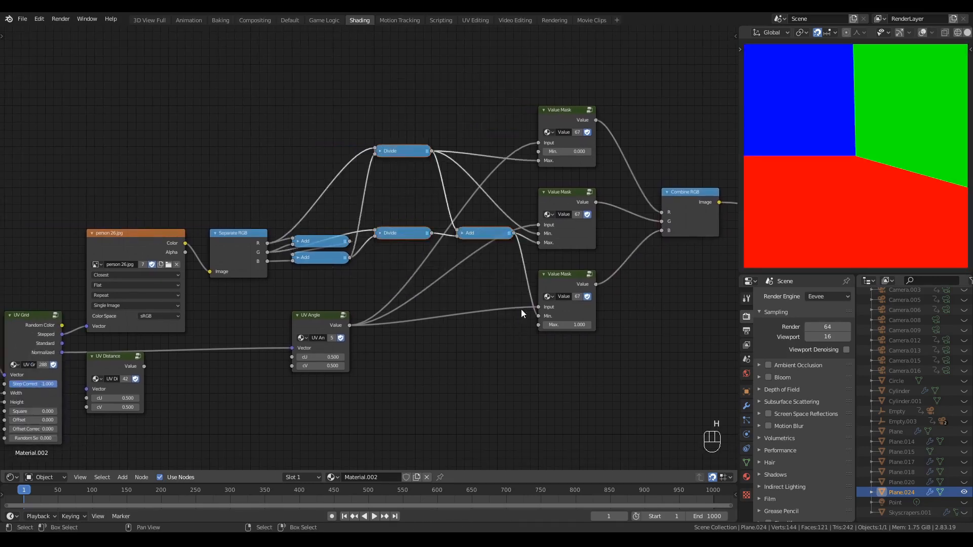
left_click(401, 196)
left_click_drag(403, 152, 469, 242)
left_click_drag(405, 216, 405, 242)
Collapse the three Value Masks, scale their spacing to 0.2 along Y, and align them and Combine RGB with the math nodes
left_click_drag(562, 66, 613, 378)
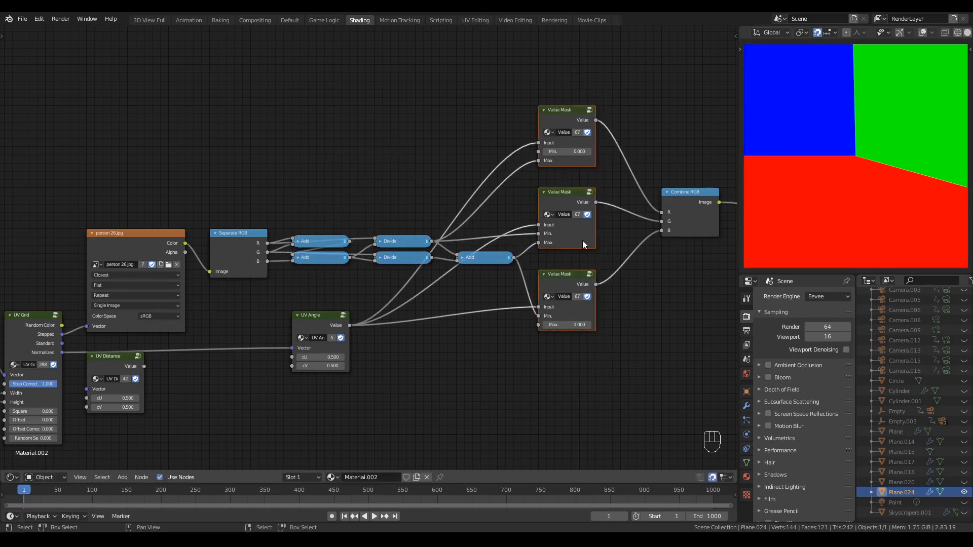
key("h")
key("s")
key("y")
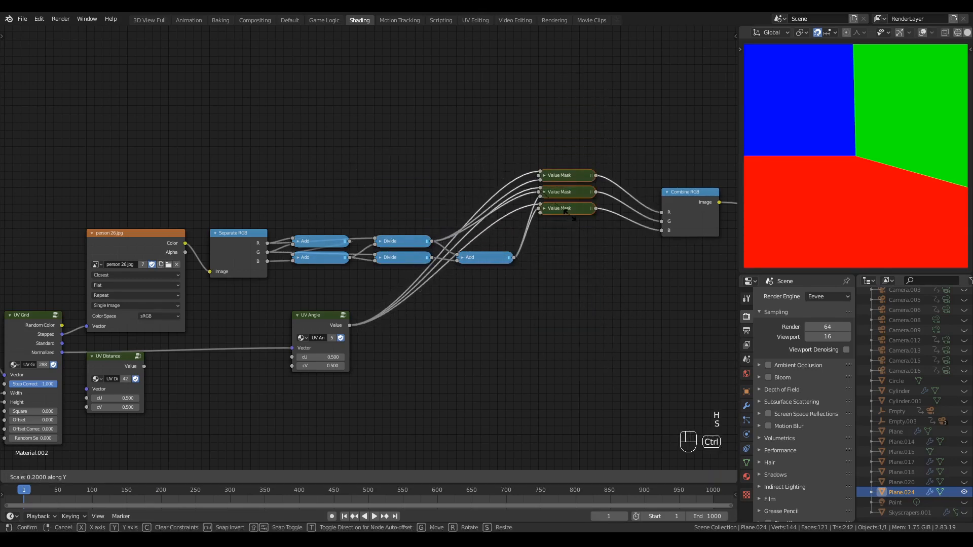
left_click(566, 213)
left_click_drag(564, 208, 564, 266)
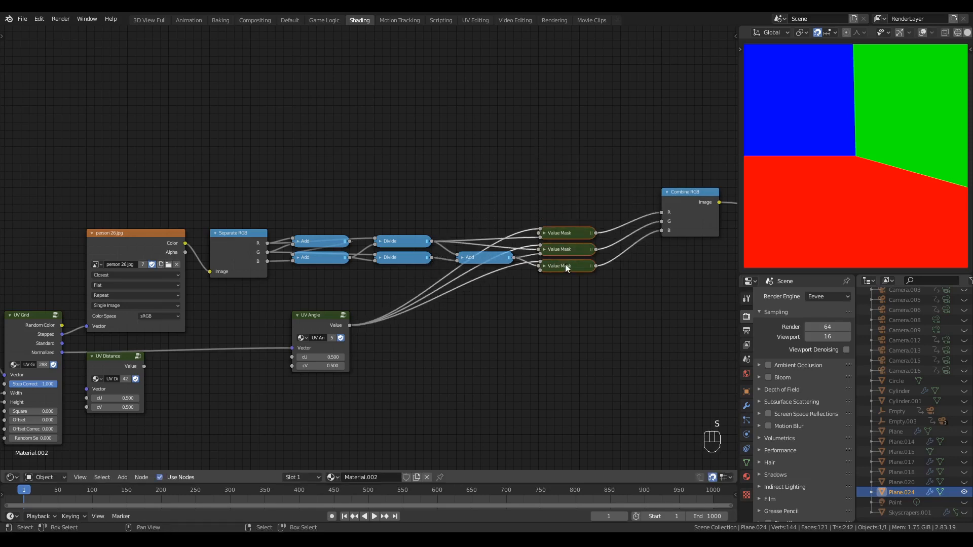
left_click_drag(692, 201, 653, 238)
Set the Value node driving the UV Grid's width and height to 0.01 and inspect the pattern up close on the plane
scroll(457, 346, "down", 1)
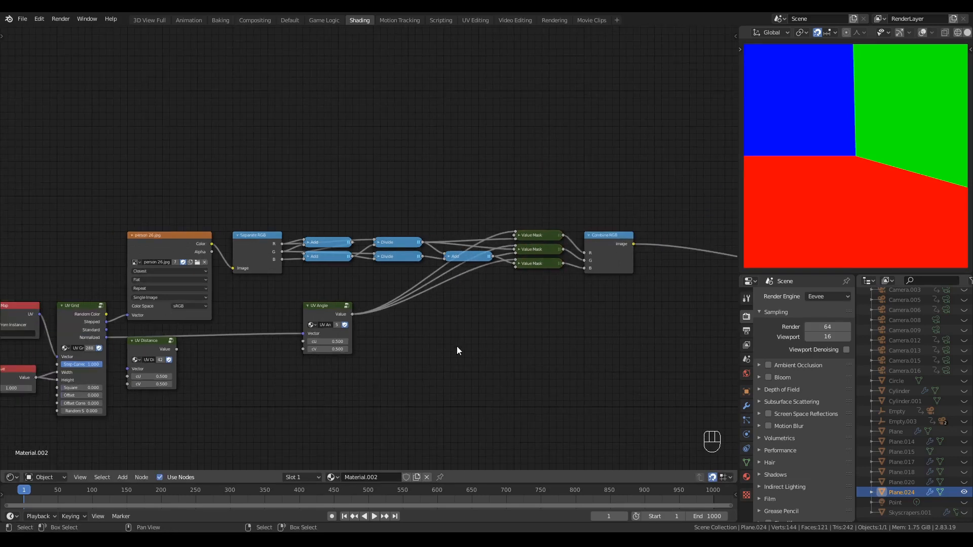
middle_click_drag(457, 345, 428, 276)
scroll(109, 356, "left", 2, "ctrl")
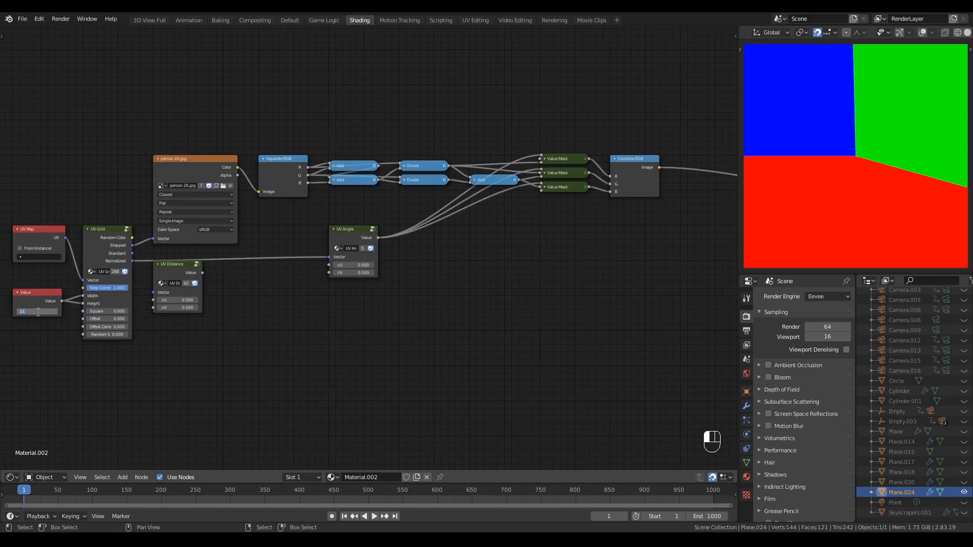
key("Return")
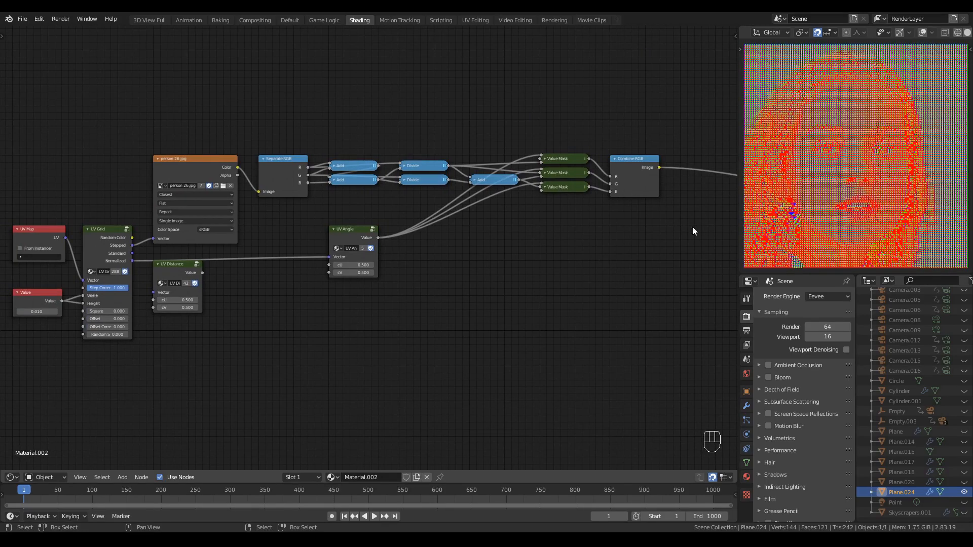
scroll(862, 212, "up", 2)
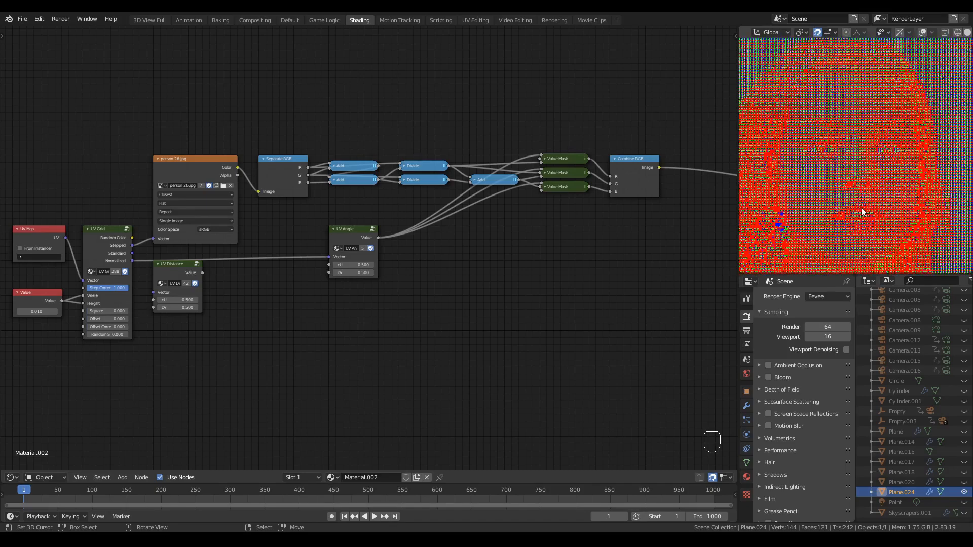
scroll(861, 210, "down", 2)
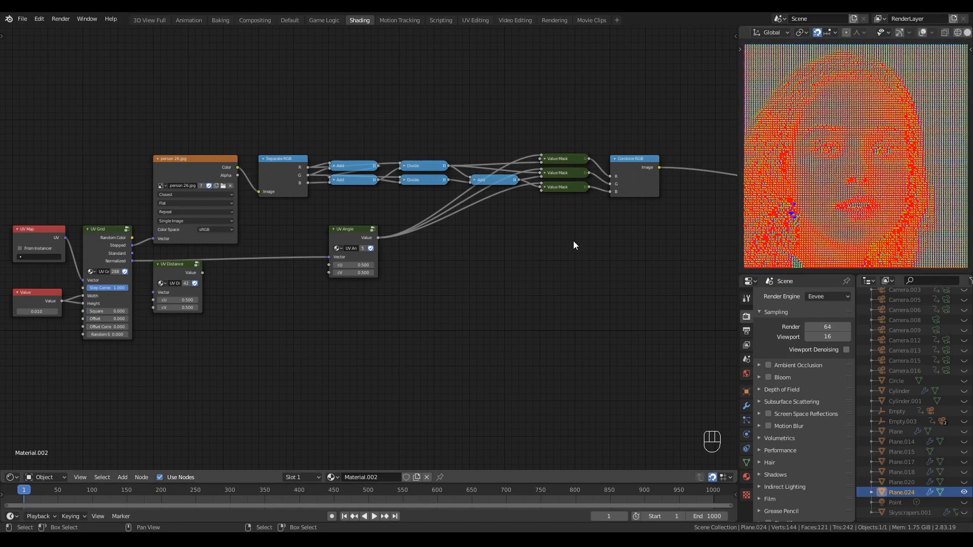
Move UV Angle lower, duplicate Separate RGB with its image link into the gap, and switch the copy to Separate HSV
scroll(573, 245, "down", 2)
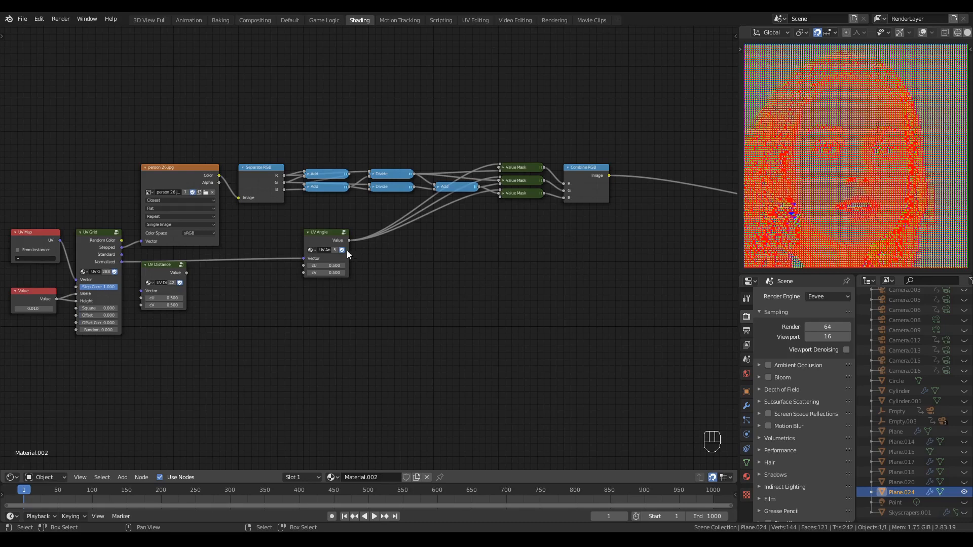
left_click_drag(320, 233, 261, 304)
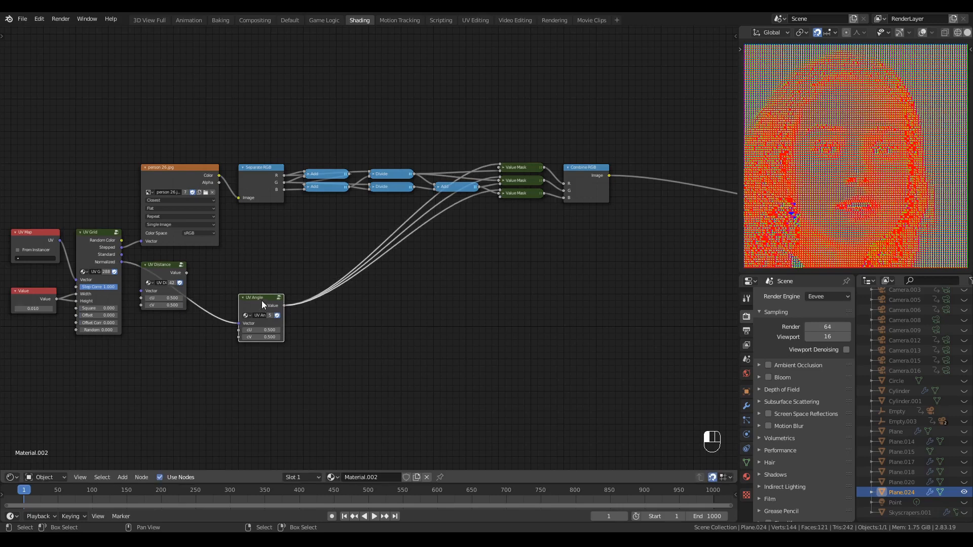
left_click(245, 175)
key("shift+ctrl+d")
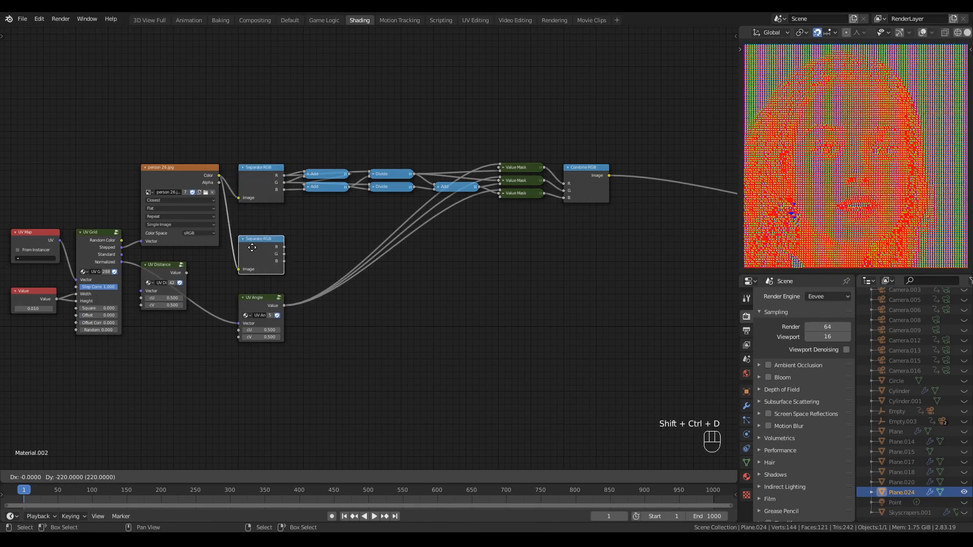
left_click(253, 248)
key("shift+s")
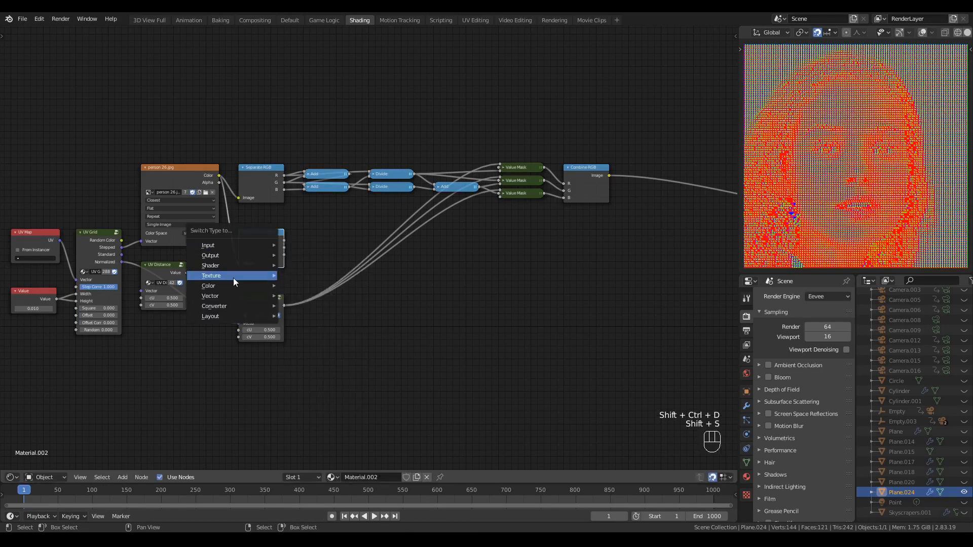
mouse_move(235, 302)
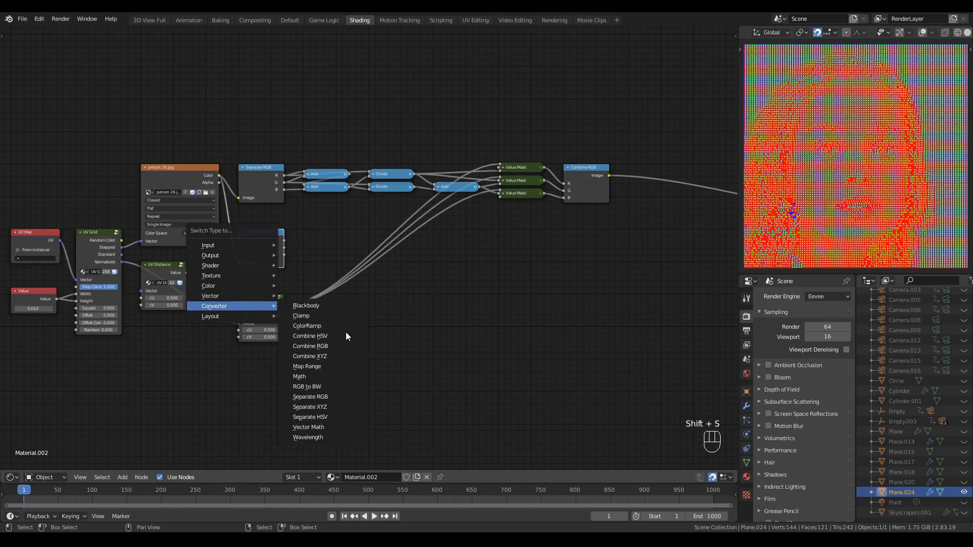
left_click(337, 418)
Add a second Combine RGB below the first and feed its R, G and B from Separate HSV's V through a reroute
scroll(418, 312, "up", 2)
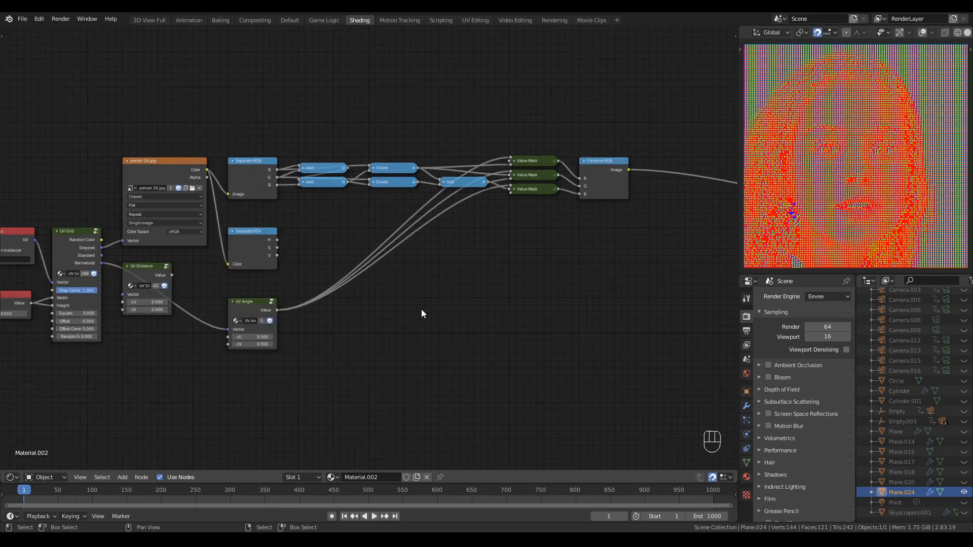
left_click_drag(252, 257, 569, 282)
key("shift+a")
mouse_move(474, 314)
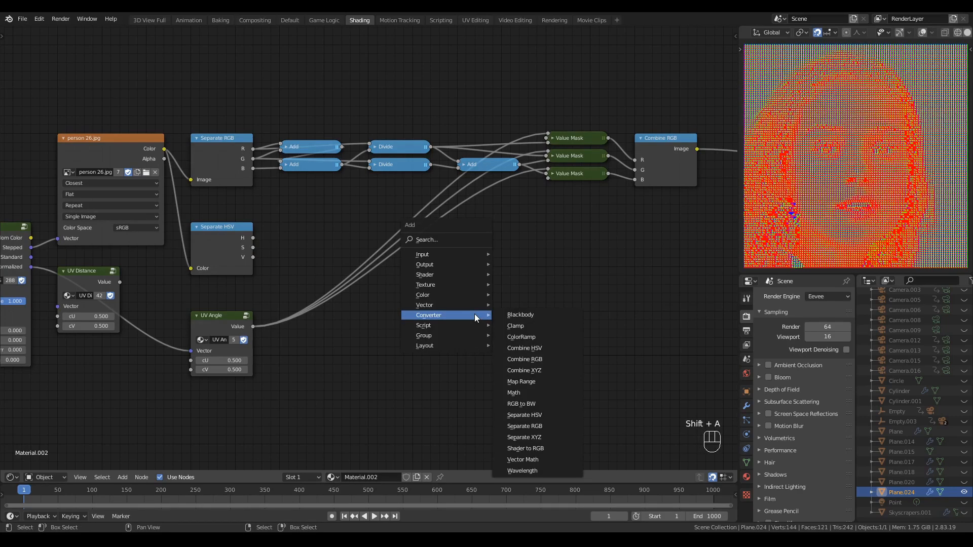
left_click(527, 355)
left_click(456, 216)
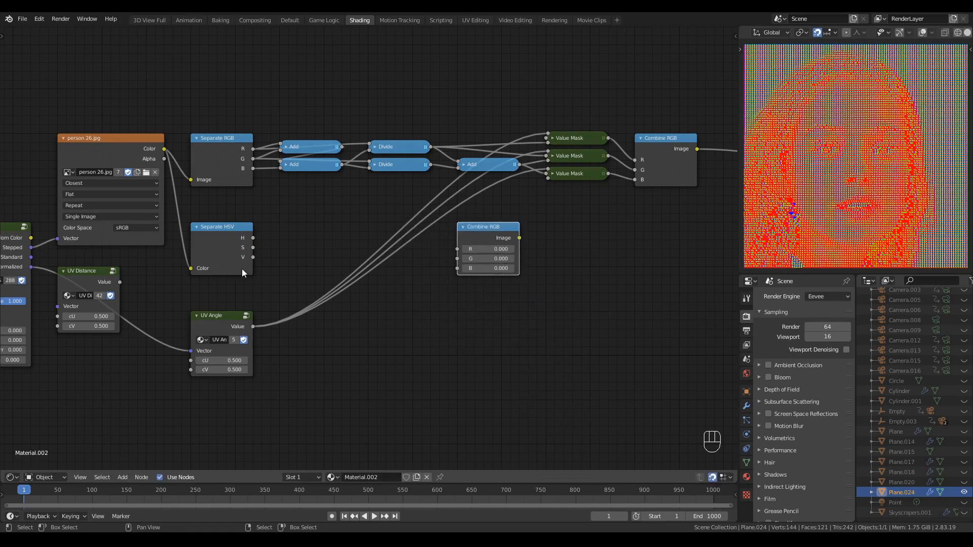
left_click_drag(253, 257, 457, 268)
middle_click_drag(545, 340, 459, 349)
key("g")
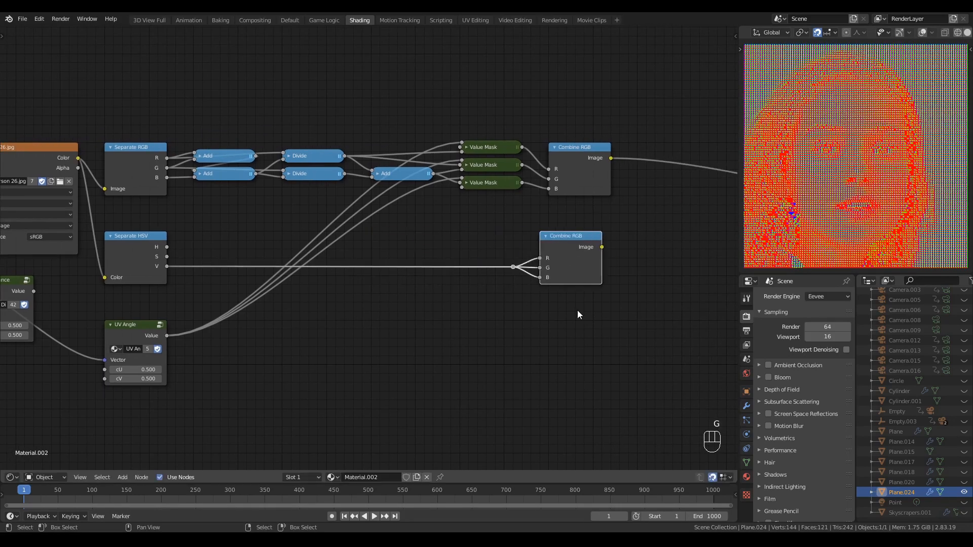
key("g")
Insert a MixRGB node set to Multiply after the first Combine RGB, with the second Combine RGB feeding Color2 and Fac at 1
middle_click_drag(609, 176, 478, 217)
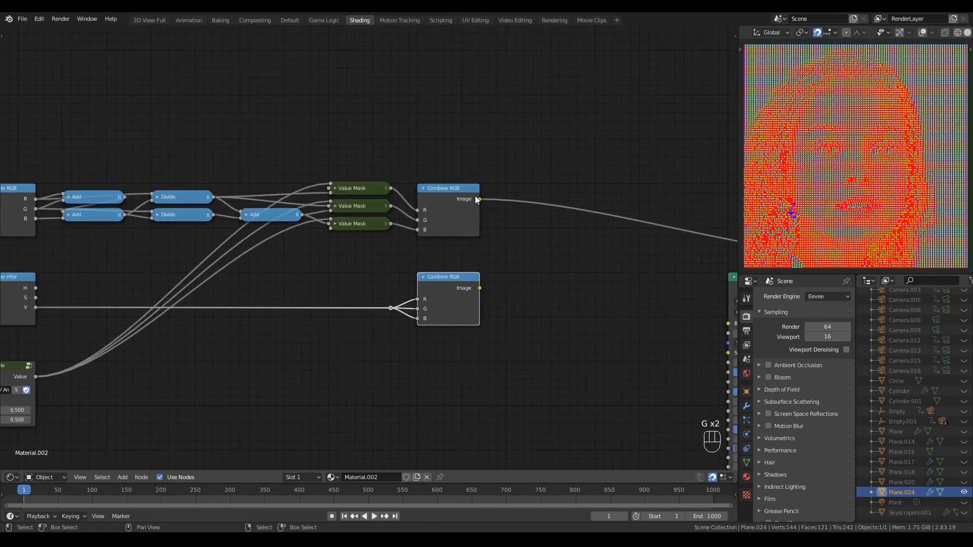
key("shift+a")
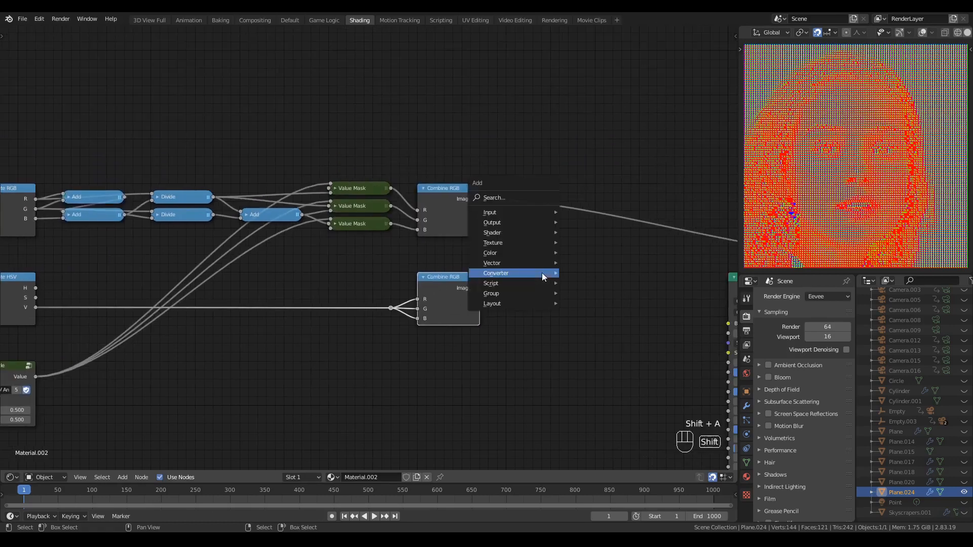
mouse_move(529, 250)
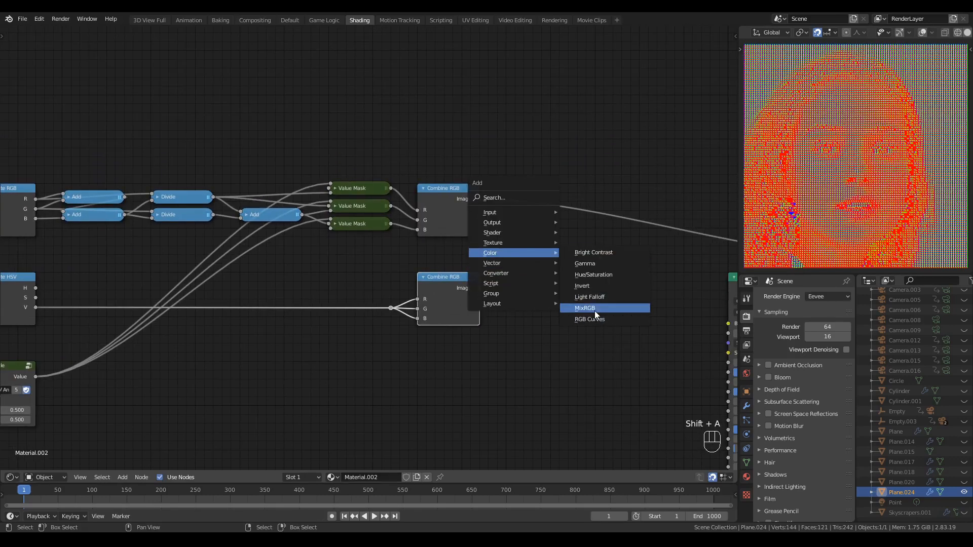
left_click(593, 309)
left_click(541, 156)
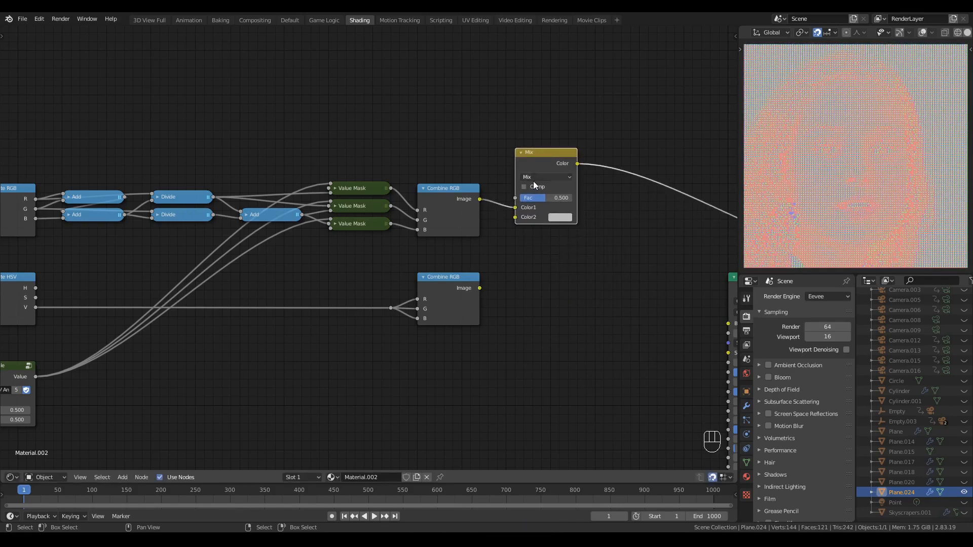
left_click(533, 178)
left_click(537, 197)
left_click_drag(515, 217, 479, 288)
left_click_drag(540, 197, 572, 198)
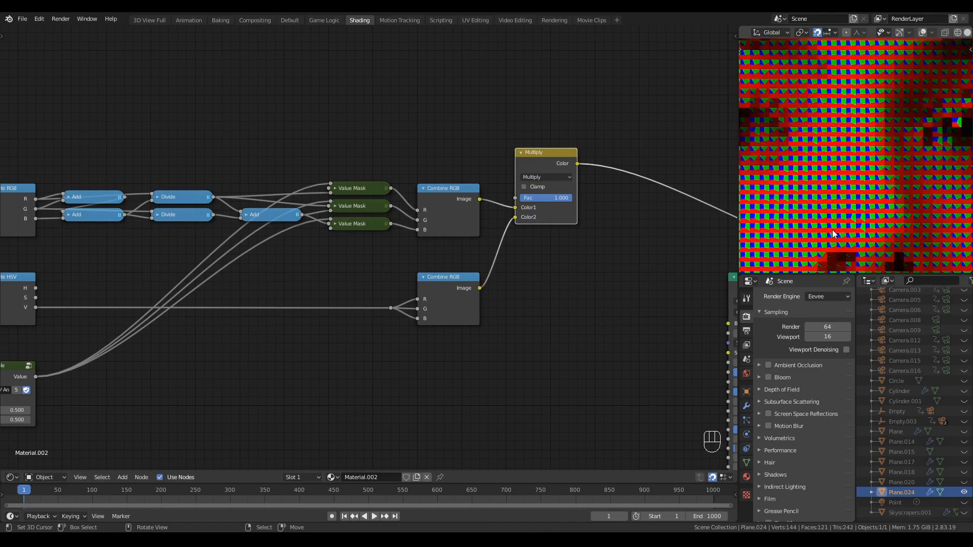
Set the Value node driving the UV Grid's width and height to 0.005 and check the image on the plane
scroll(335, 261, "down", 3)
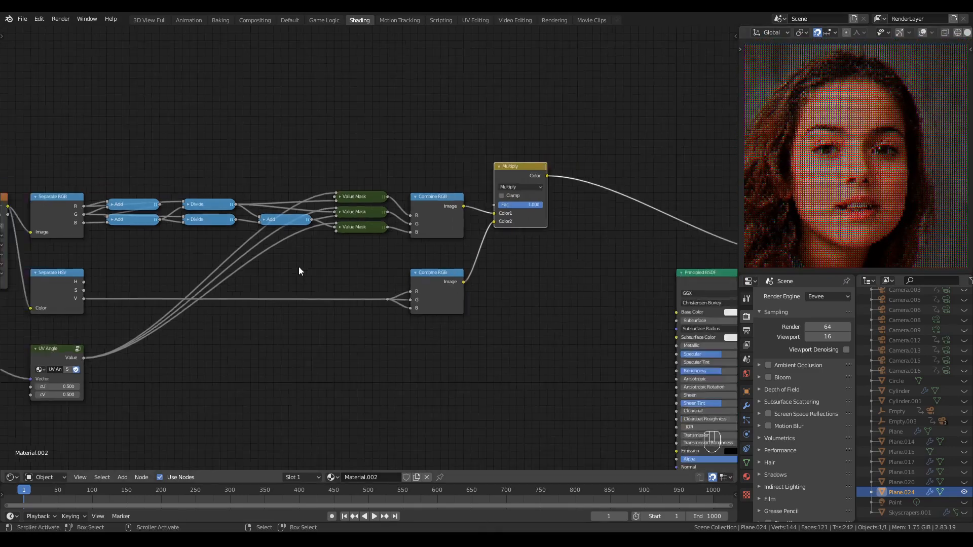
middle_click_drag(38, 308, 213, 267)
middle_click_drag(157, 296, 201, 300)
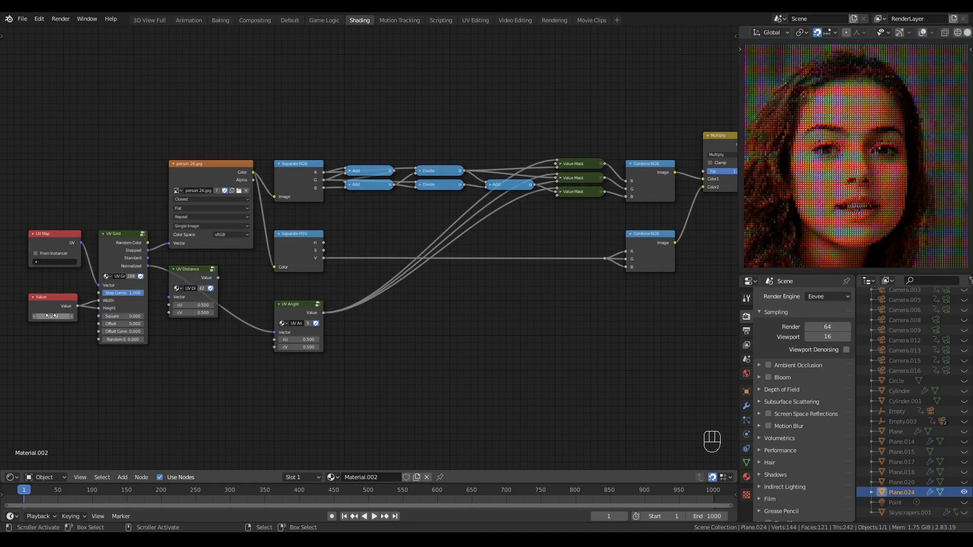
key("Left")
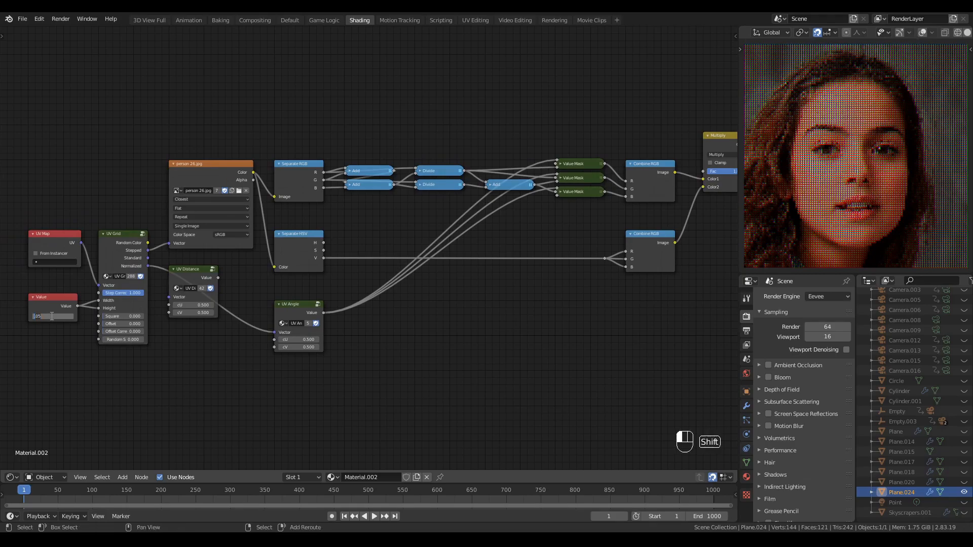
key("Return")
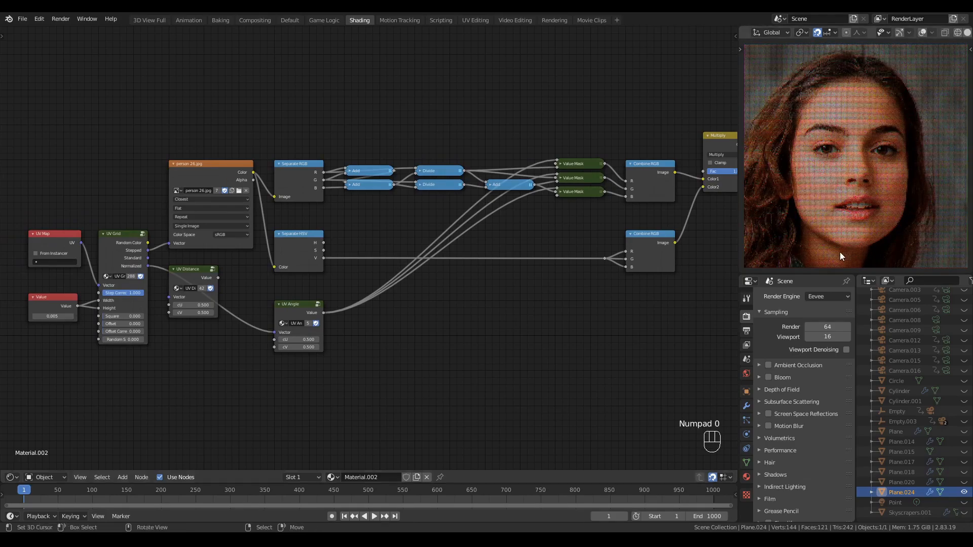
scroll(871, 195, "up", 5)
scroll(869, 199, "down", 5)
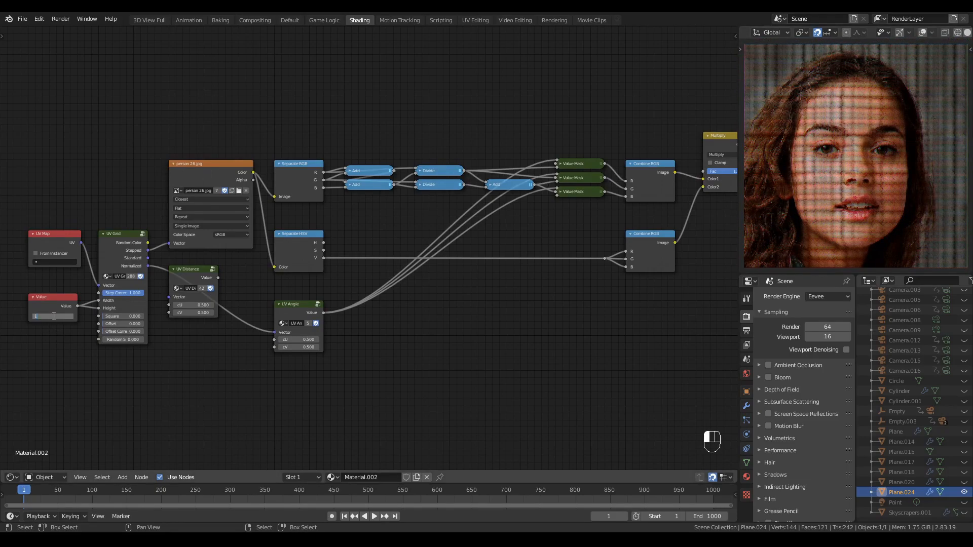
Set the Value node driving the UV Grid's cell size to 0.002 and inspect the pattern up close
key("Return")
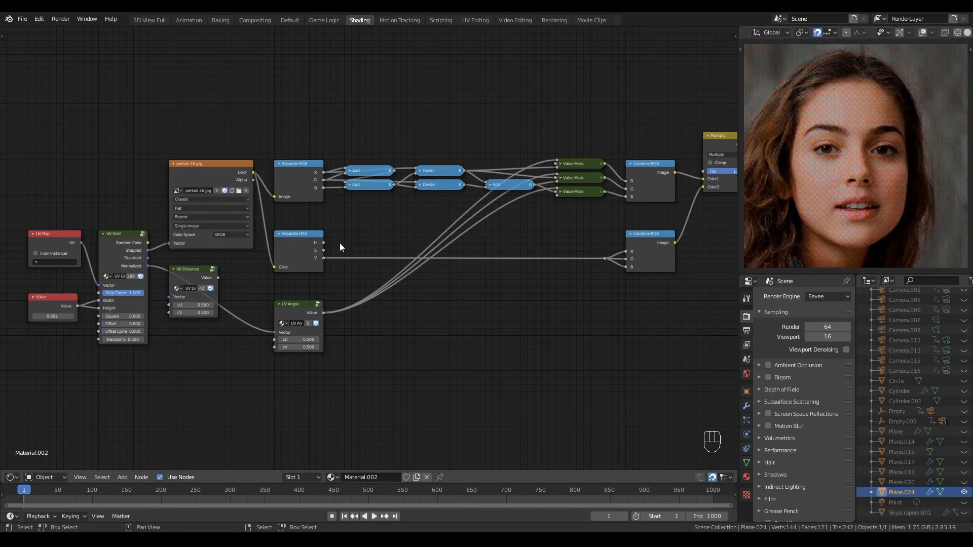
scroll(863, 216, "up", 5)
scroll(864, 221, "down", 5)
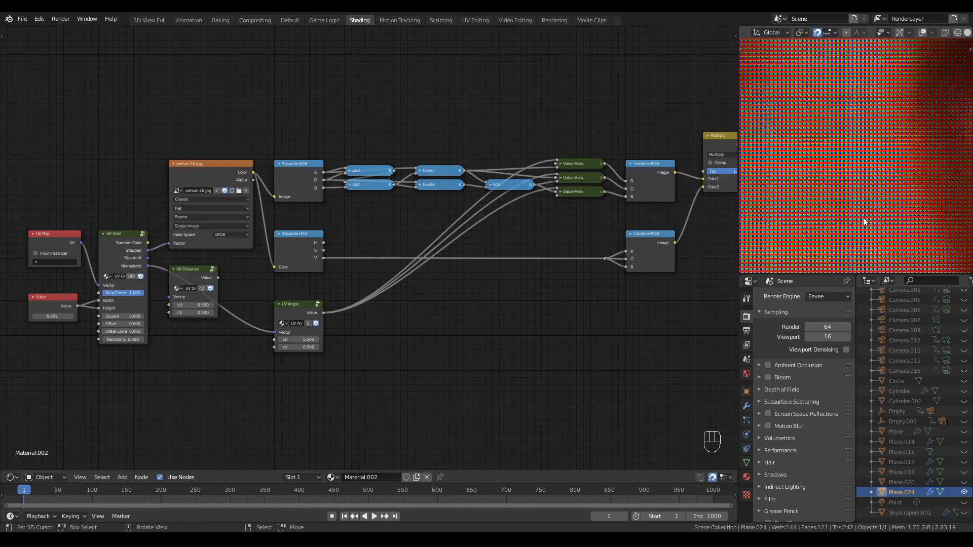
scroll(466, 300, "down", 1)
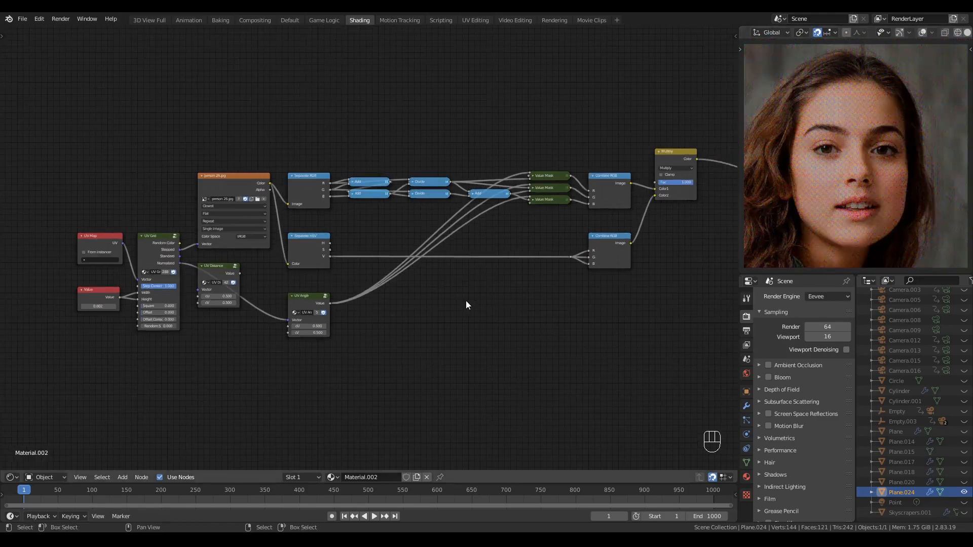
Move the unconnected UV Distance node directly below UV Angle
middle_click_drag(371, 262, 309, 232)
middle_click_drag(384, 310, 387, 266)
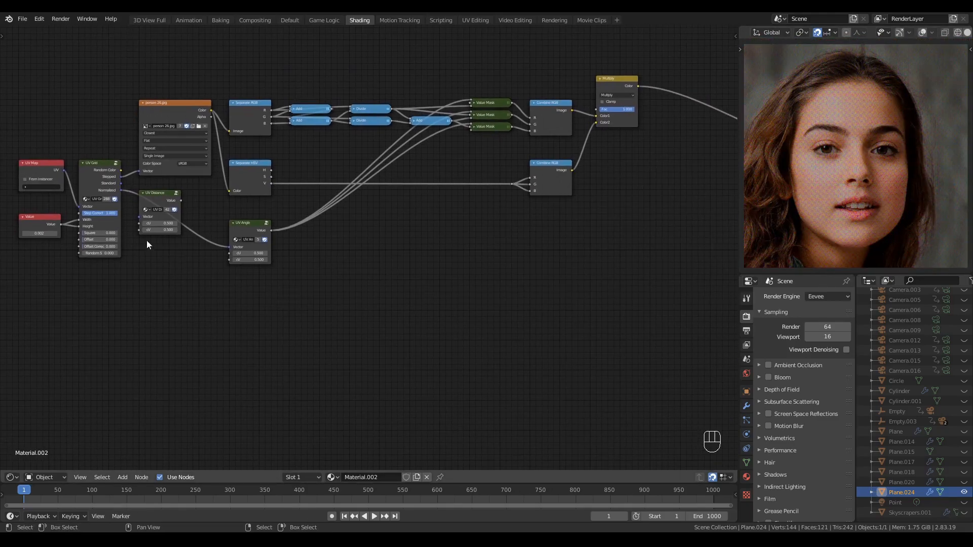
left_click_drag(157, 205, 246, 288)
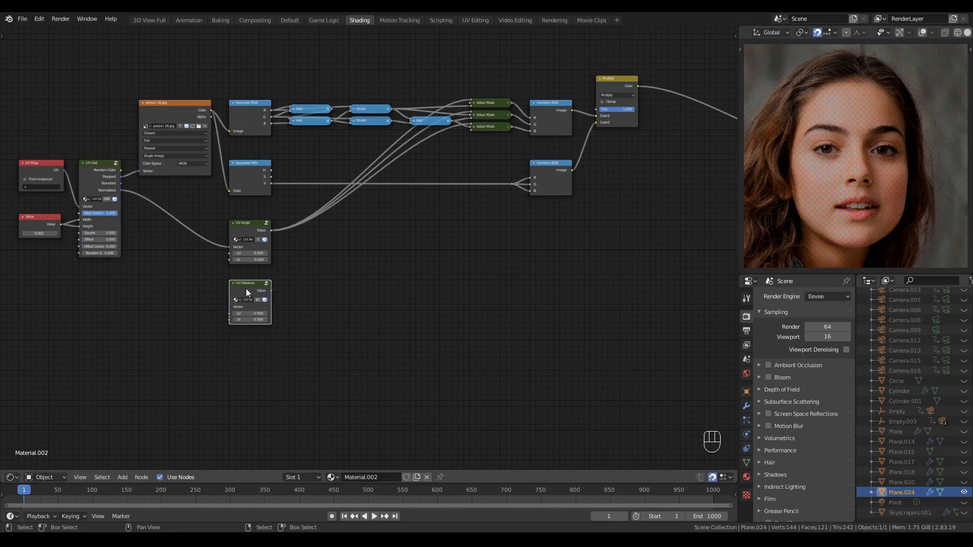
Add a CRT Refresh group node and place it below UV Grid
middle_click_drag(332, 288, 336, 255)
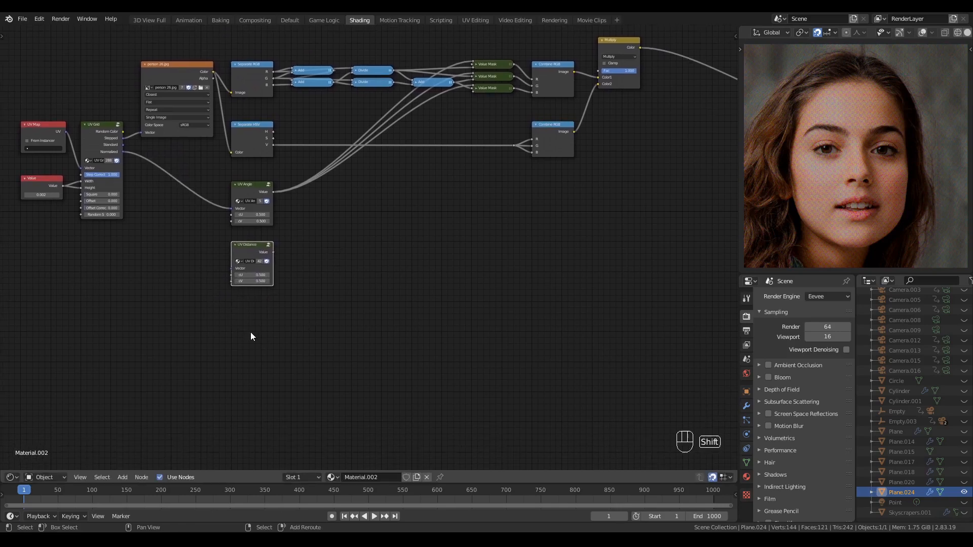
key("shift+a")
type("crt")
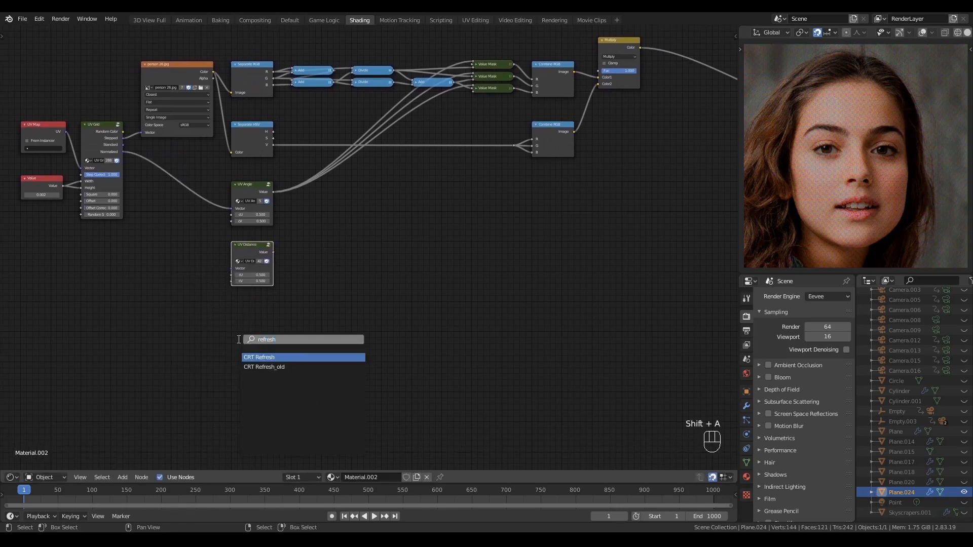
key("Return")
left_click(79, 224)
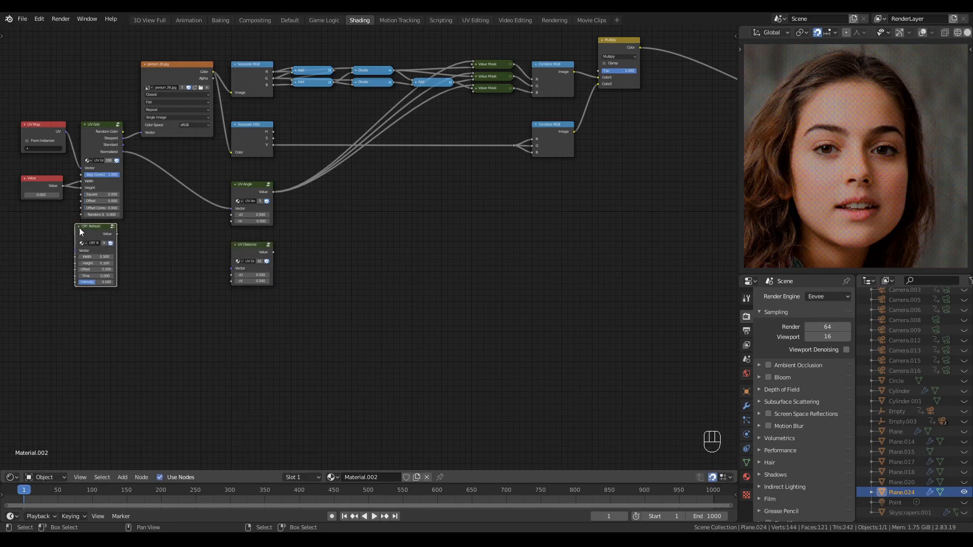
Feed CRT Refresh's Vector from UV Map and its Width and Height from the Value node
right_click_drag(54, 155, 94, 275, "alt")
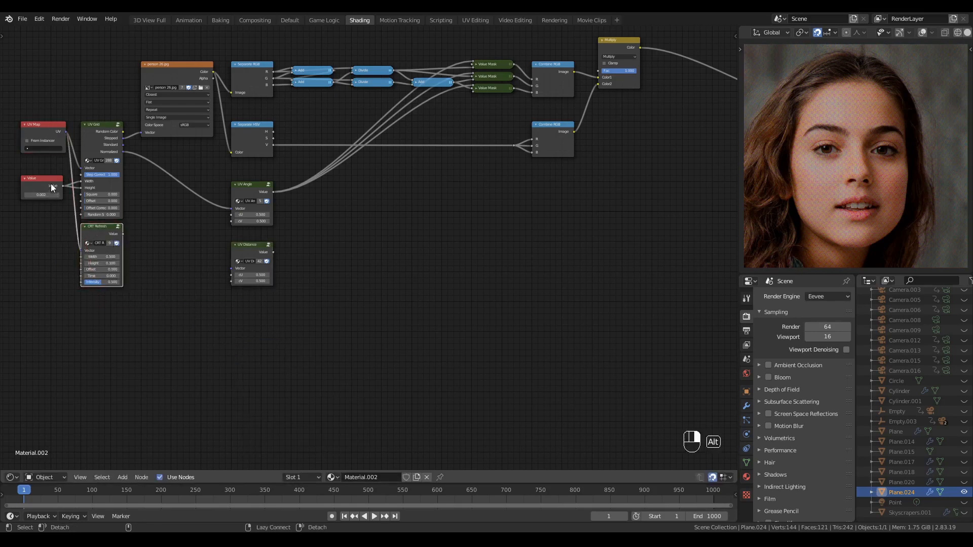
right_click_drag(52, 185, 89, 276, "alt")
right_click_drag(51, 187, 93, 280, "alt")
left_click(180, 310)
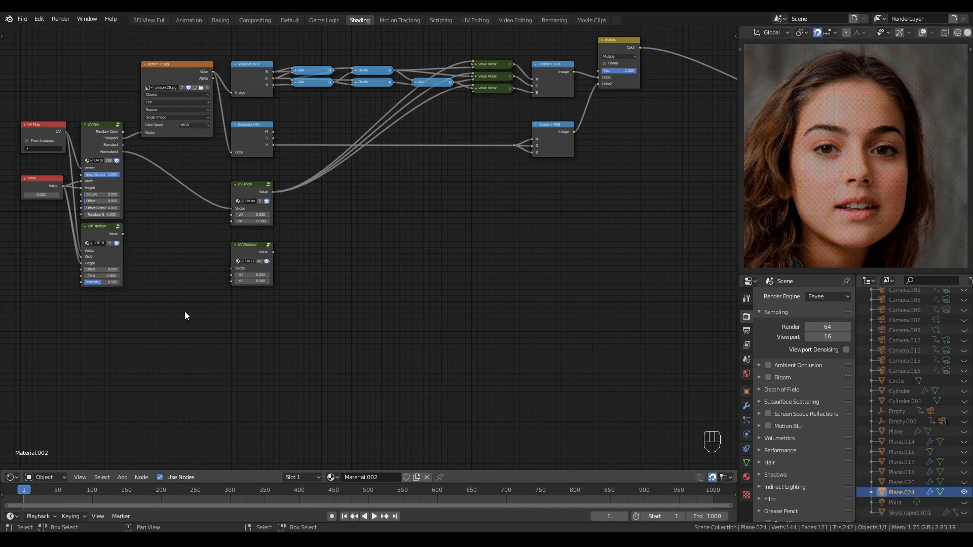
Insert a MixRGB node after Multiply and move the incoming Multiply link from Color1 to Color2
middle_click_drag(461, 274, 460, 324)
middle_click_drag(665, 210, 650, 214)
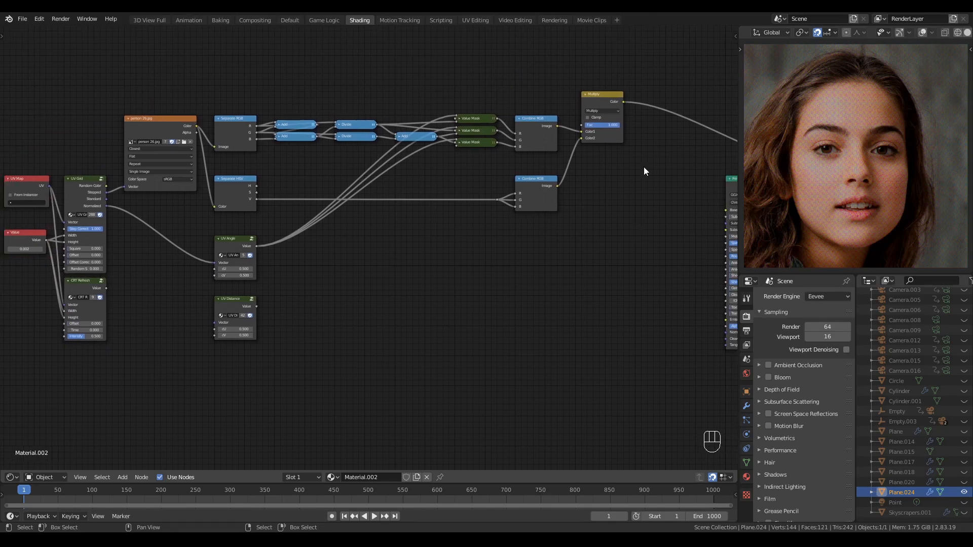
key("shift+a")
mouse_move(654, 196)
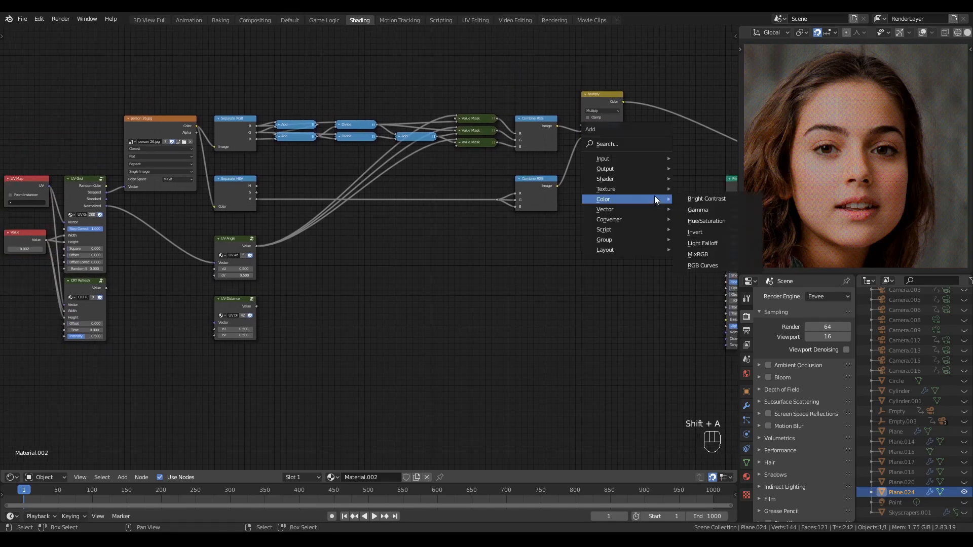
left_click(697, 252)
left_click(670, 94)
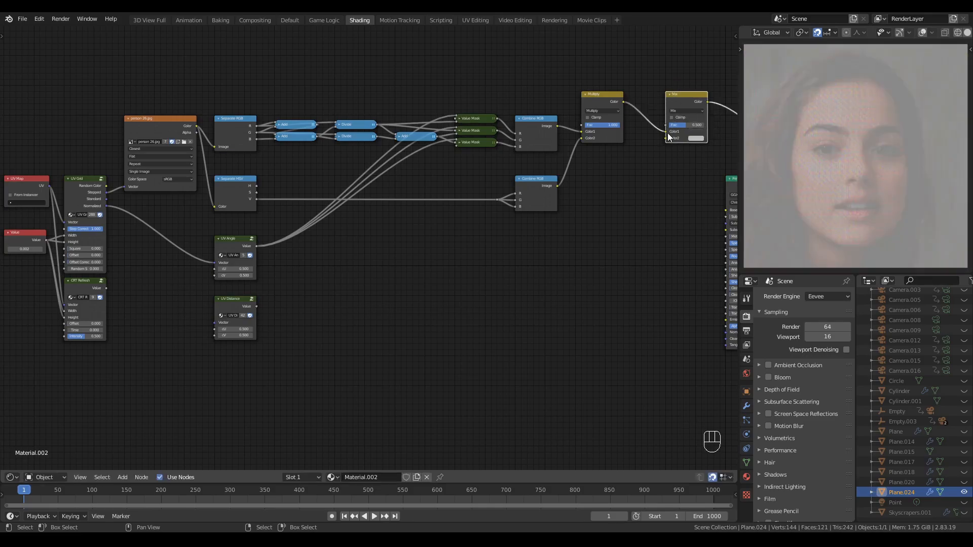
left_click_drag(666, 131, 667, 139)
Set the new Mix node's Color1 to black and drive its Fac with CRT Refresh's Value output
left_click(695, 131)
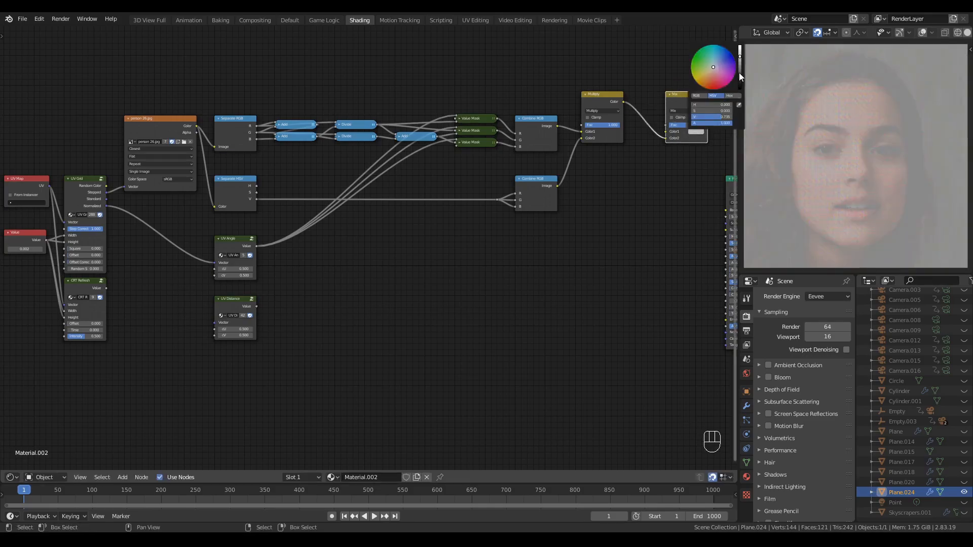
left_click_drag(739, 72, 739, 96)
left_click(572, 208)
left_click_drag(106, 288, 665, 125)
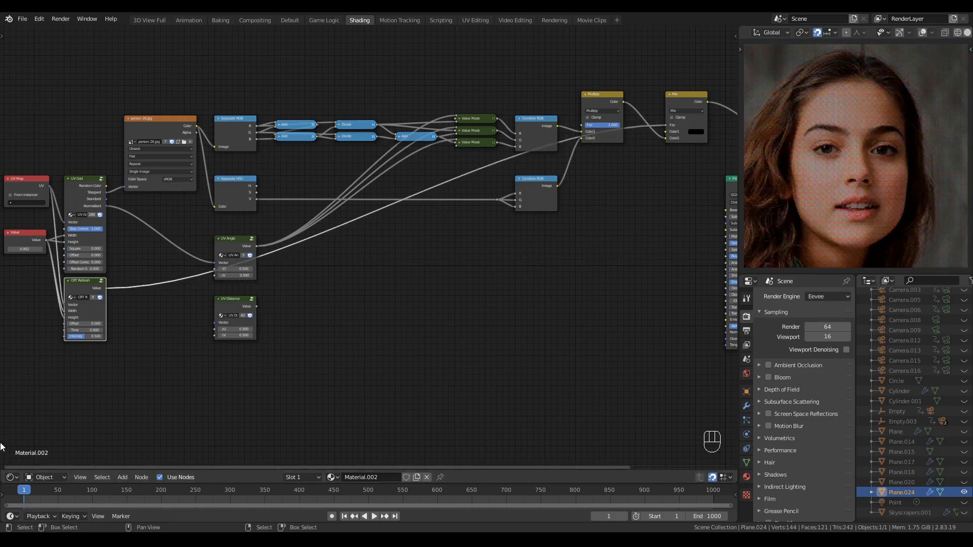
Set CRT Refresh's Intensity to 1 and inspect the scanlines up close on the plane
left_click_drag(85, 336, 102, 330)
right_click(86, 330)
scroll(870, 193, "up", 14)
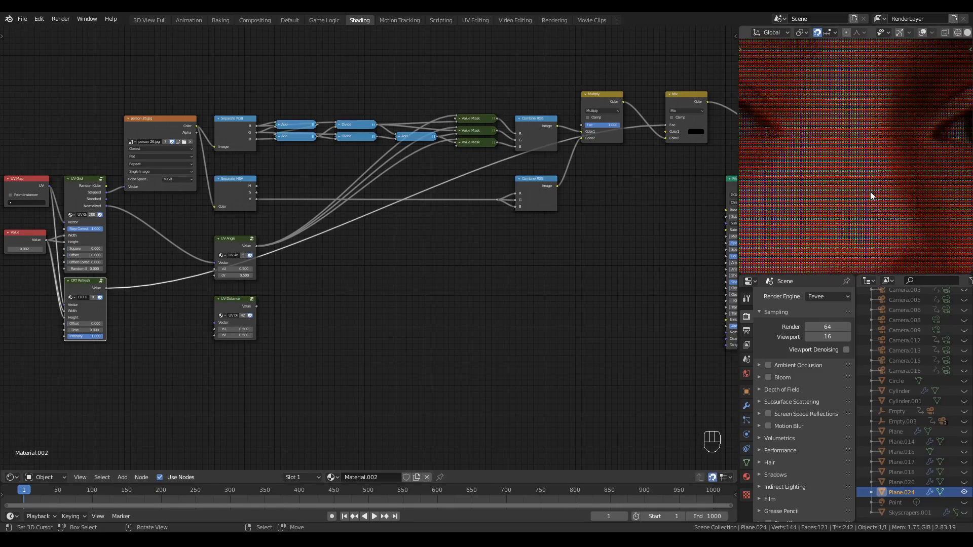
scroll(871, 194, "up", 5)
left_click(192, 315)
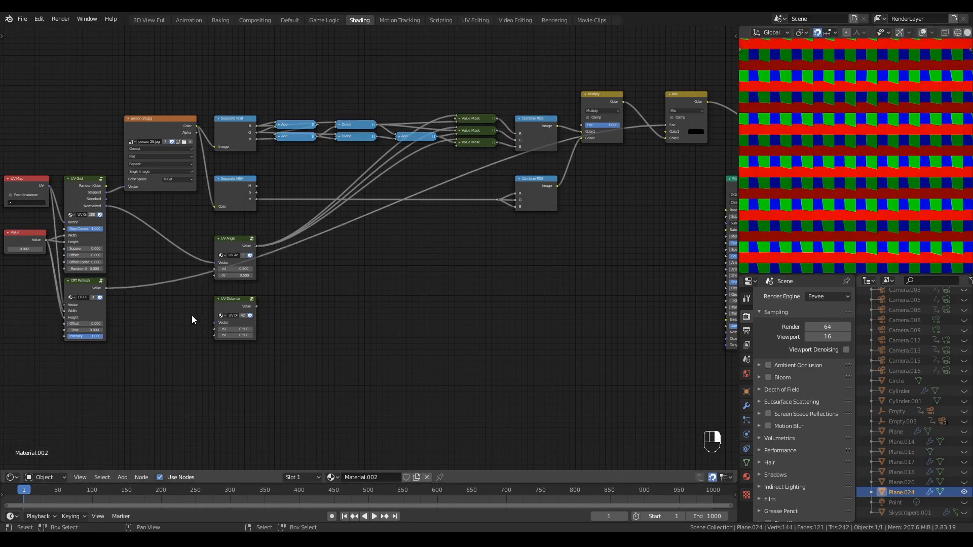
Select all nodes from UV Map through Mix and move them together farther away from the Principled BSDF
left_click_drag(107, 175, 35, 385)
left_click(450, 256)
middle_click_drag(608, 163, 518, 182)
scroll(460, 127, "down", 1)
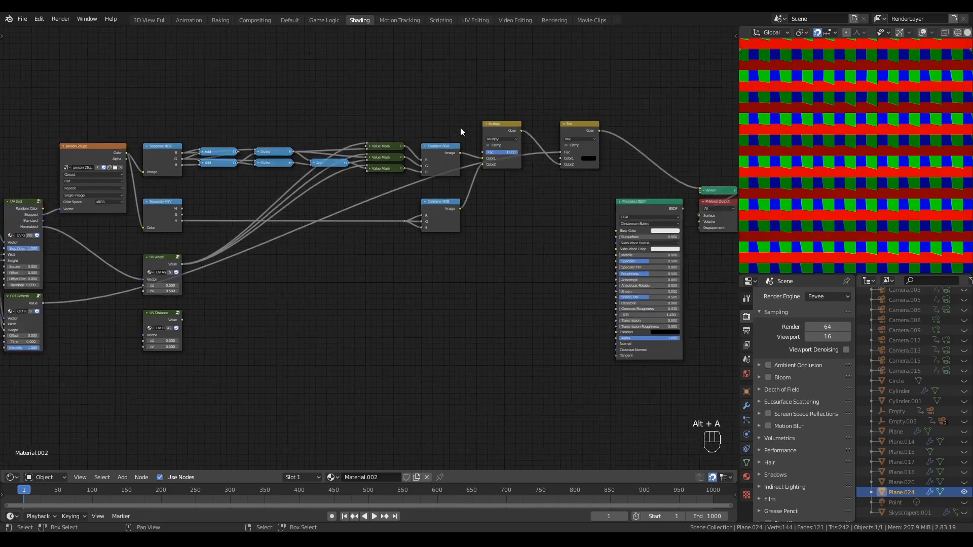
scroll(460, 126, "down", 2)
middle_click_drag(389, 172, 476, 181)
left_click_drag(642, 112, 54, 407)
key("g")
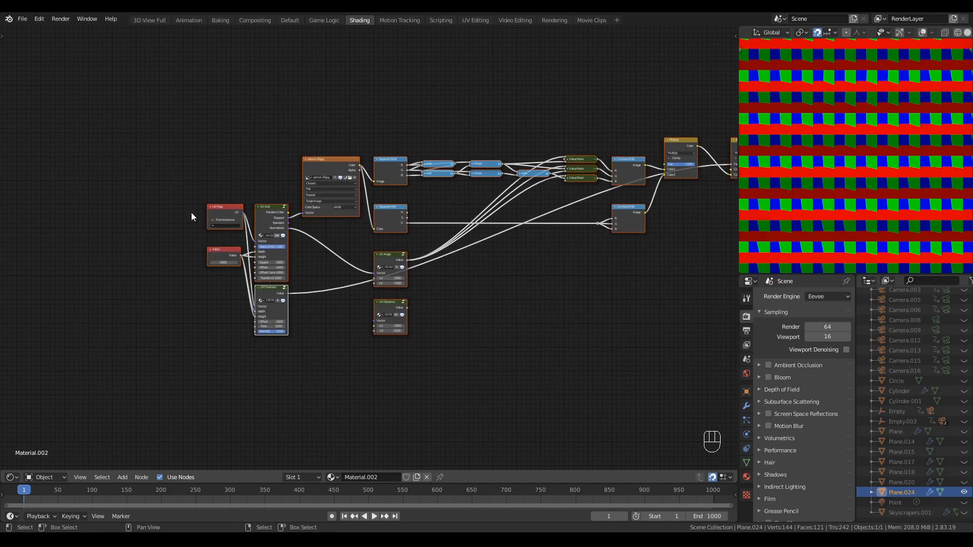
left_click(110, 237)
left_click(456, 281)
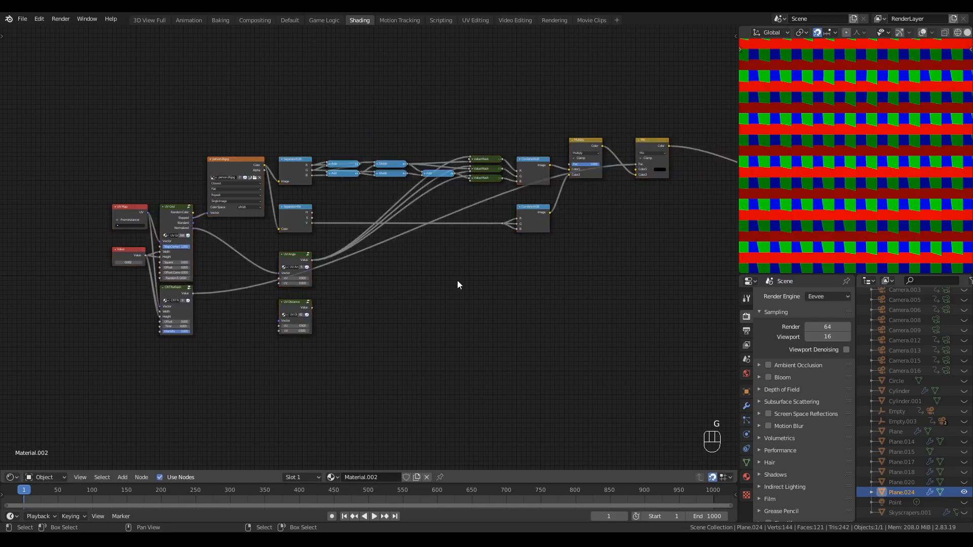
Move the Mix node slightly up and farther from Multiply
scroll(457, 281, "up", 2)
middle_click_drag(687, 191, 603, 215)
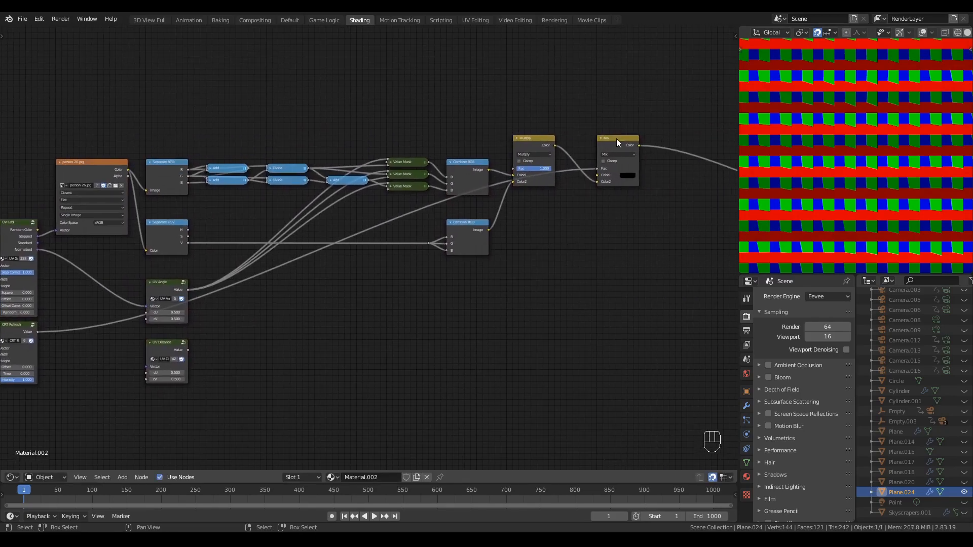
left_click_drag(616, 139, 646, 130)
left_click(532, 254)
Connect UV Grid's Normalized output to the Vector input of UV Distance
middle_click_drag(360, 344, 454, 324)
scroll(445, 322, "up", 2)
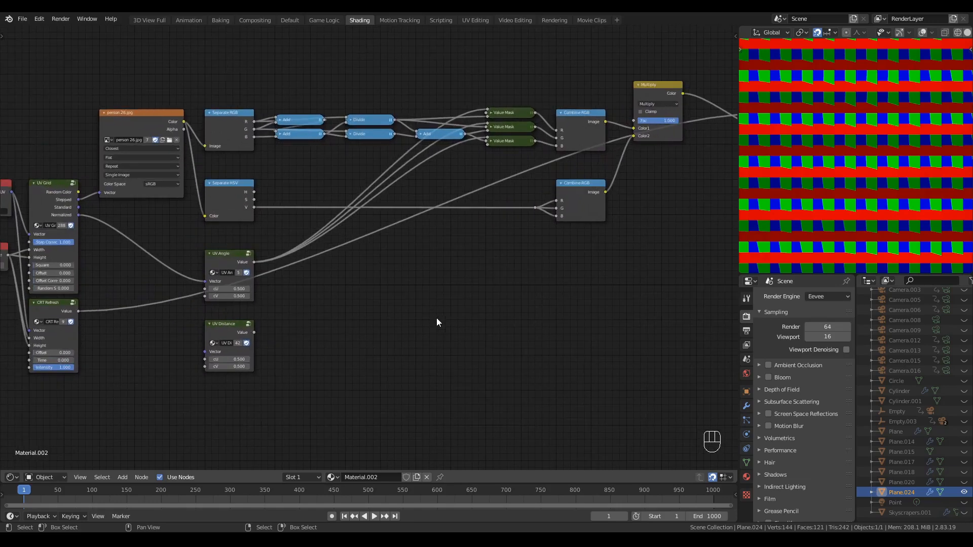
middle_click_drag(335, 320, 430, 310)
scroll(395, 286, "up", 1)
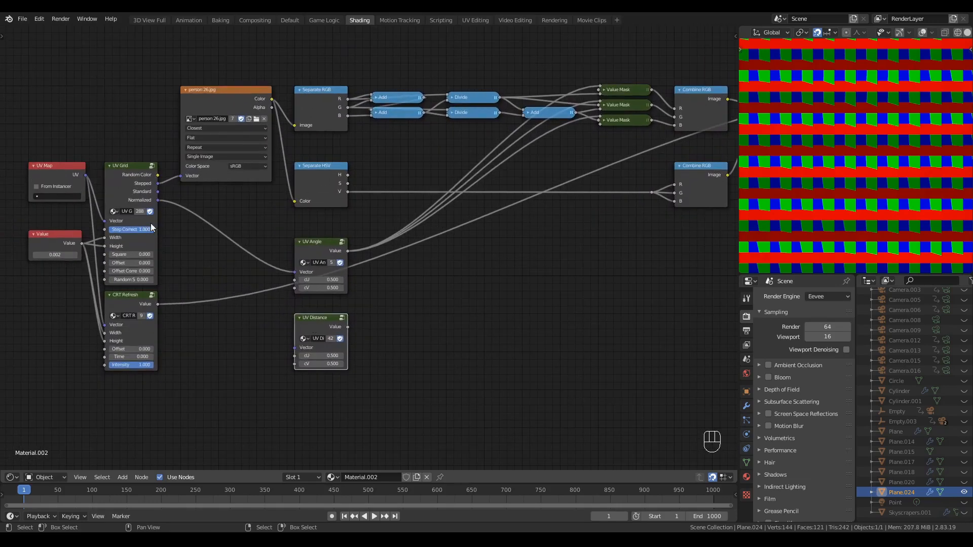
left_click_drag(158, 200, 295, 348)
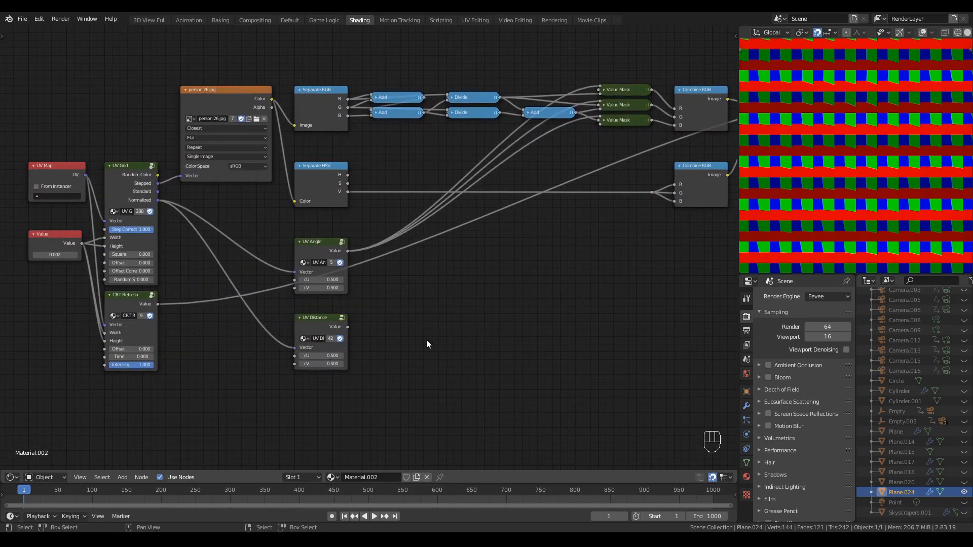
Preview the UV Distance output and insert a Less Than math node with a 0.5 threshold after it
left_click(321, 324, "ctrl+shift")
key("q")
left_click(394, 329)
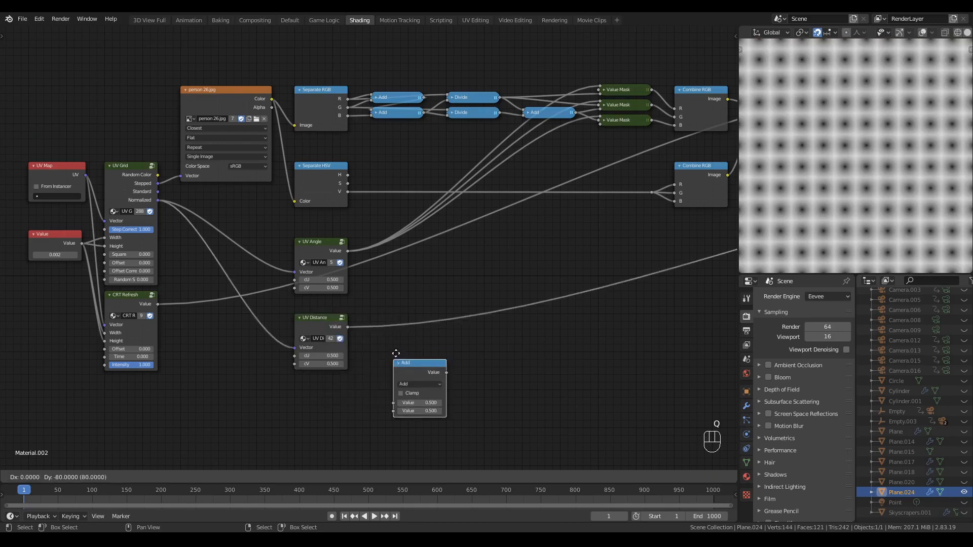
left_click(391, 334)
left_click(390, 339)
left_click(446, 383)
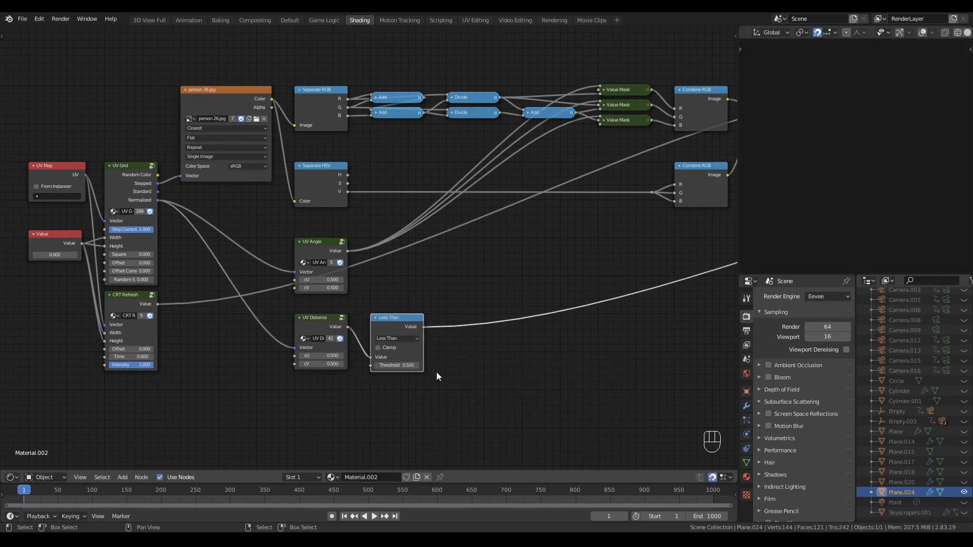
Insert a Multiply math node on the link from CRT Refresh to Mix and feed the Less Than result into its second value
scroll(563, 317, "down", 1)
middle_click_drag(563, 317, 382, 370)
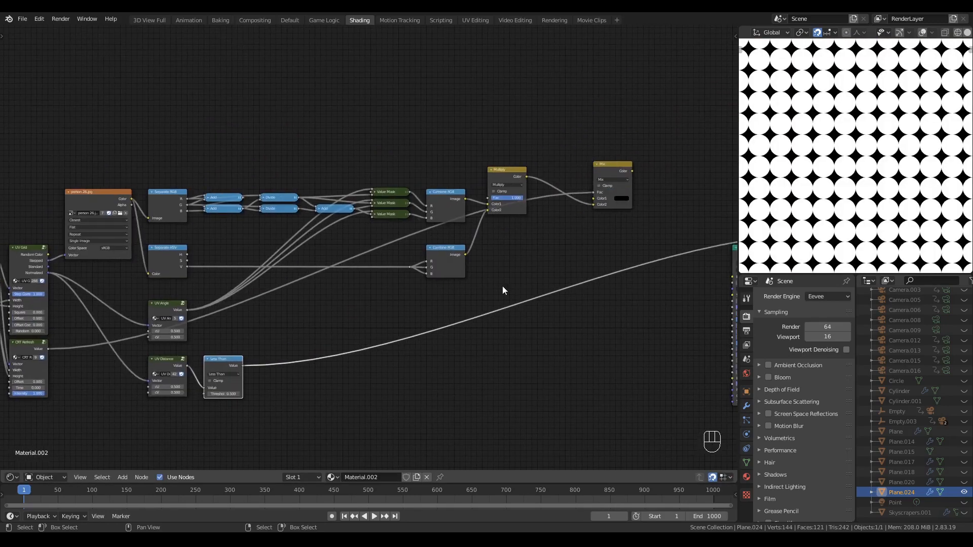
scroll(569, 244, "up", 2)
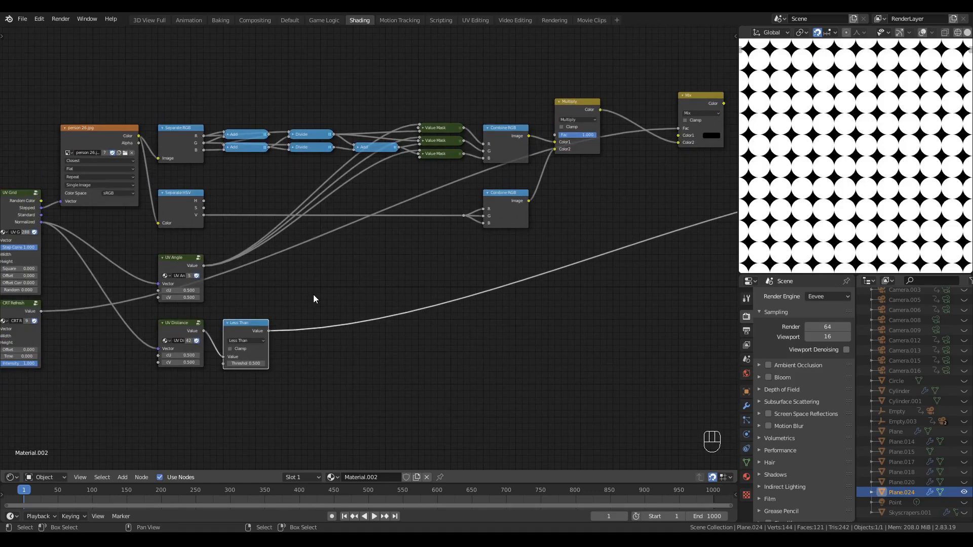
key("q")
left_click(312, 285)
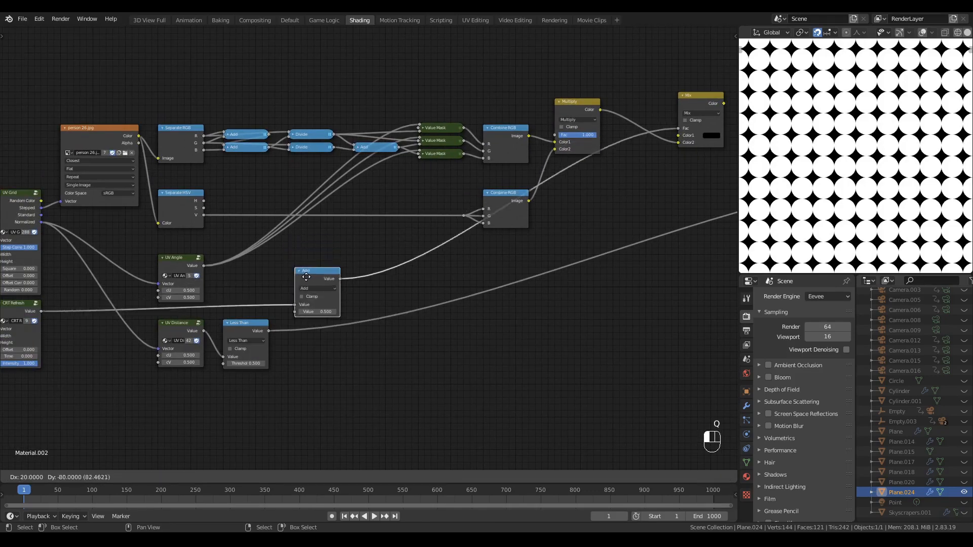
left_click(300, 329)
middle_click_drag(376, 360, 430, 331)
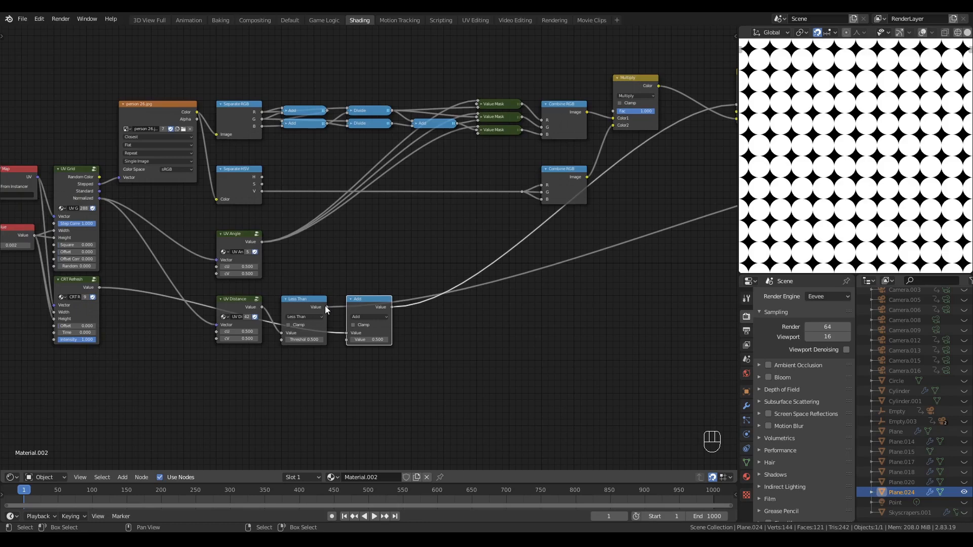
left_click_drag(326, 307, 346, 340)
left_click(367, 317)
key("m")
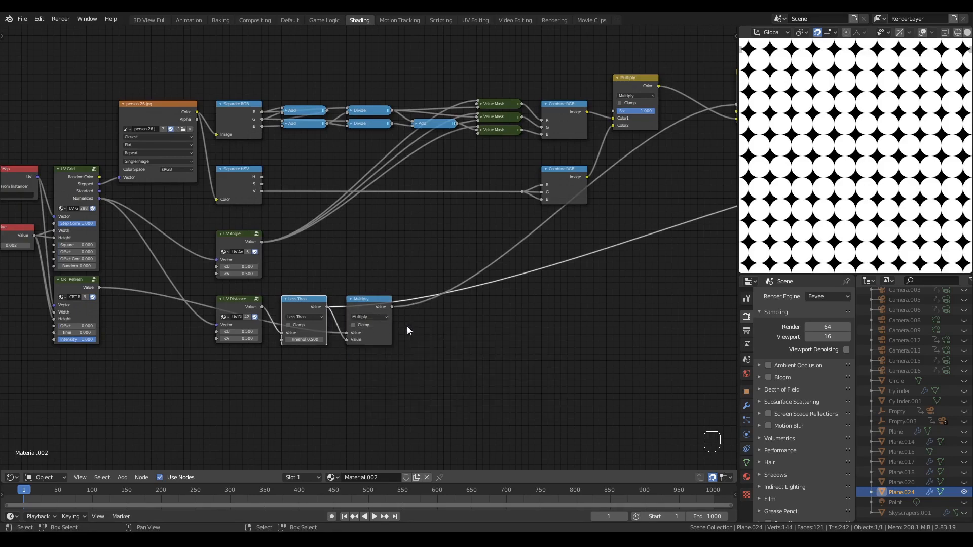
Preview the Mix node's output and inspect the masked cell pattern on the plane from close up and from far away
scroll(398, 316, "down", 1)
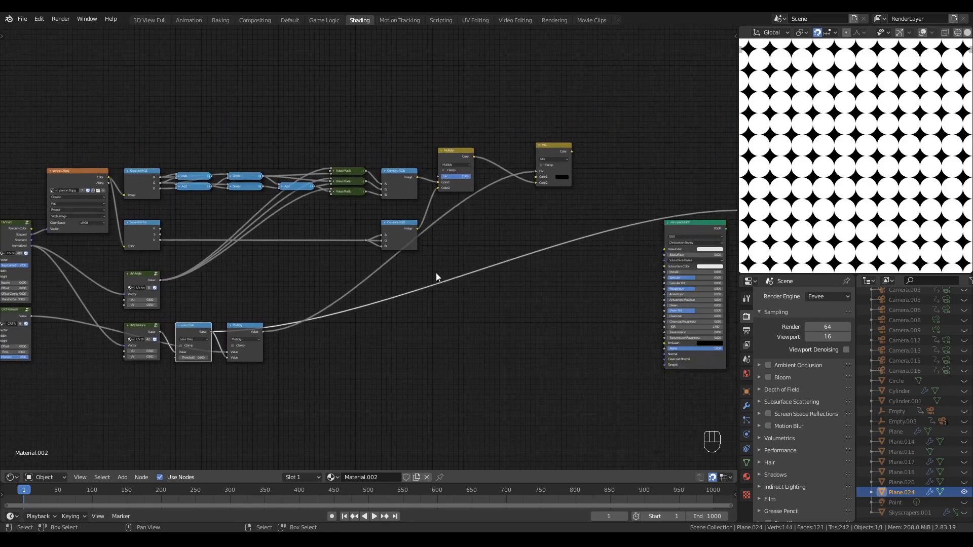
left_click(552, 150, "ctrl+shift")
scroll(838, 193, "down", 5)
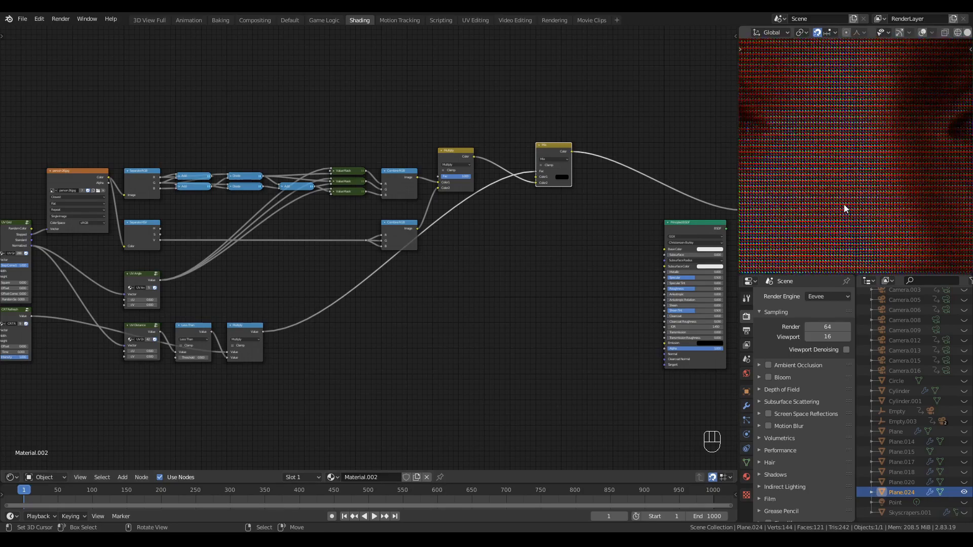
scroll(843, 205, "down", 2)
scroll(843, 205, "up", 7)
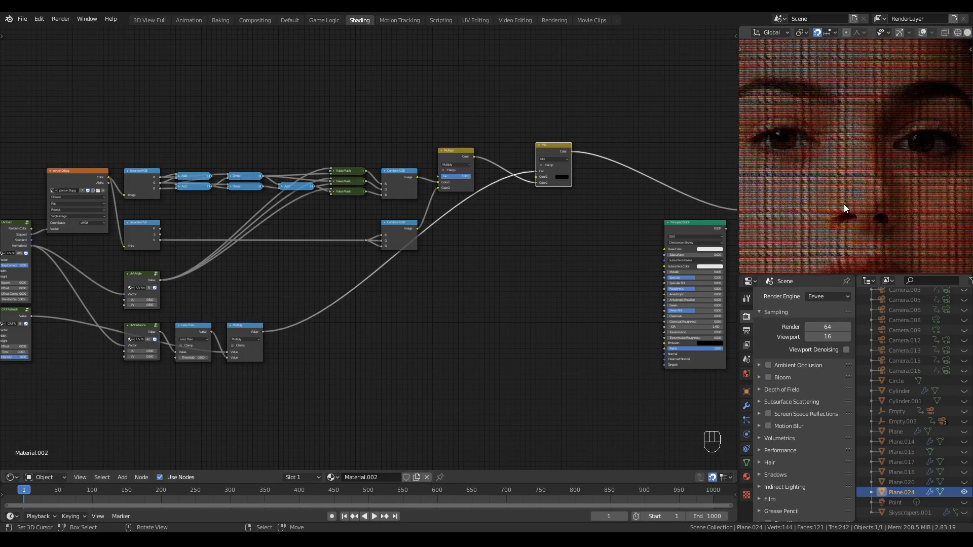
scroll(843, 207, "up", 2)
scroll(843, 208, "down", 6)
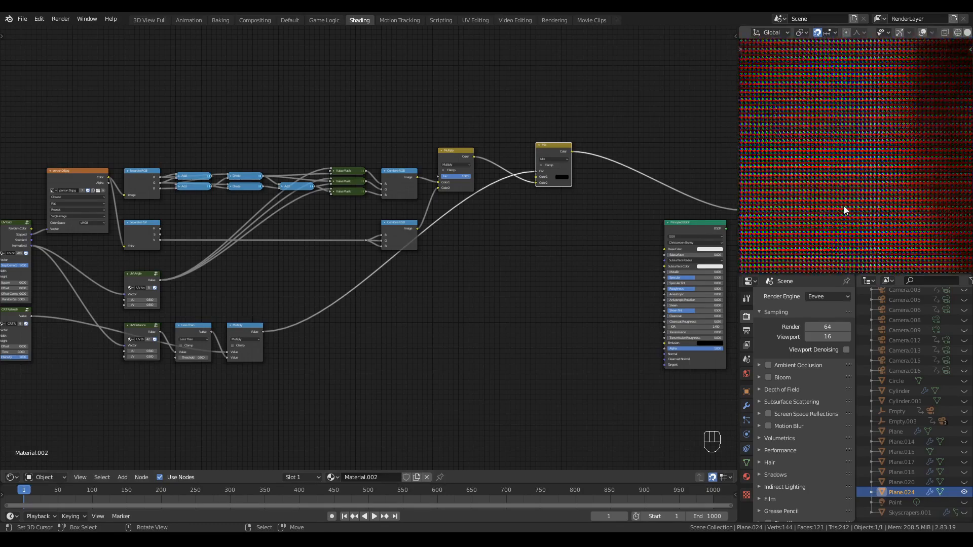
scroll(843, 206, "down", 6)
Switch the image texture node from the portrait photo to the Make Up.png image sequence
left_click(330, 307)
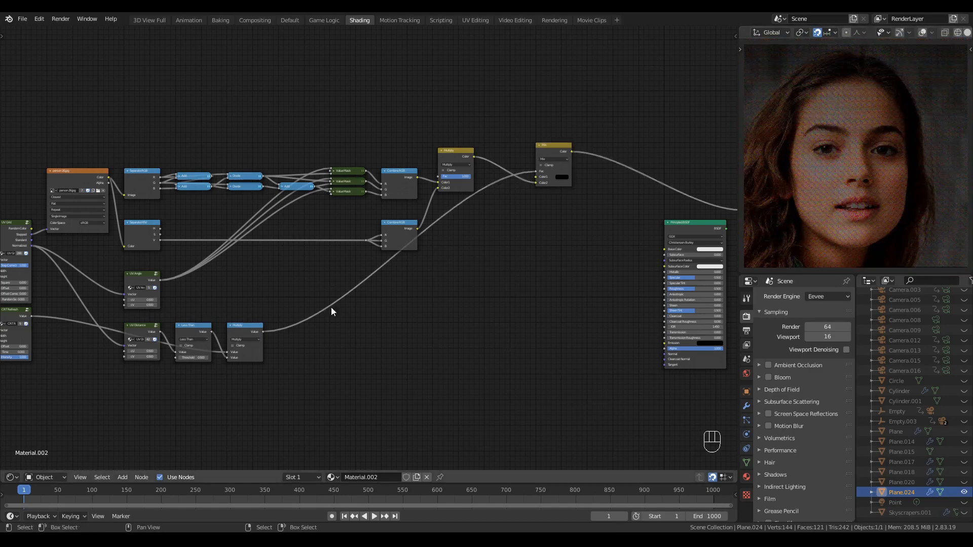
middle_click_drag(331, 307, 505, 288)
scroll(278, 245, "up", 2)
left_click(264, 231)
type("make")
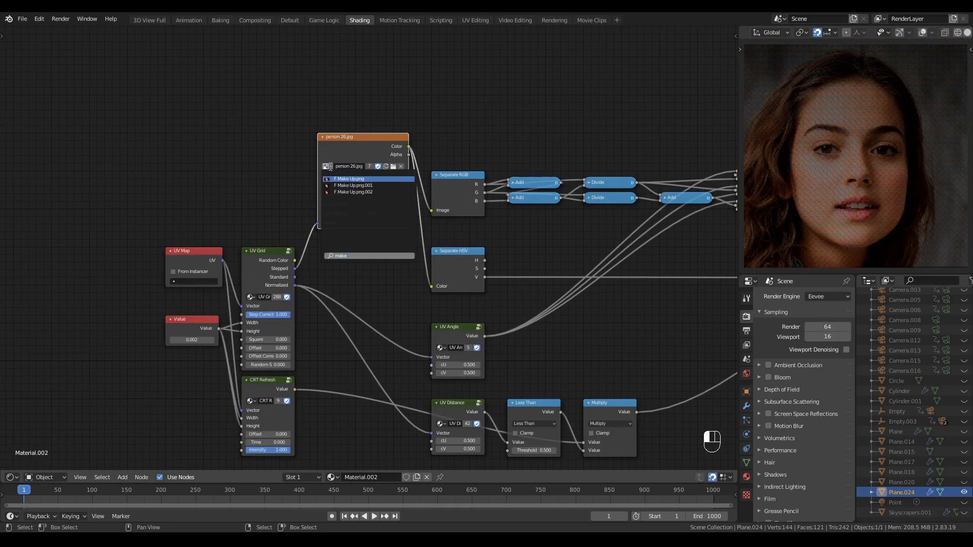
key("Return")
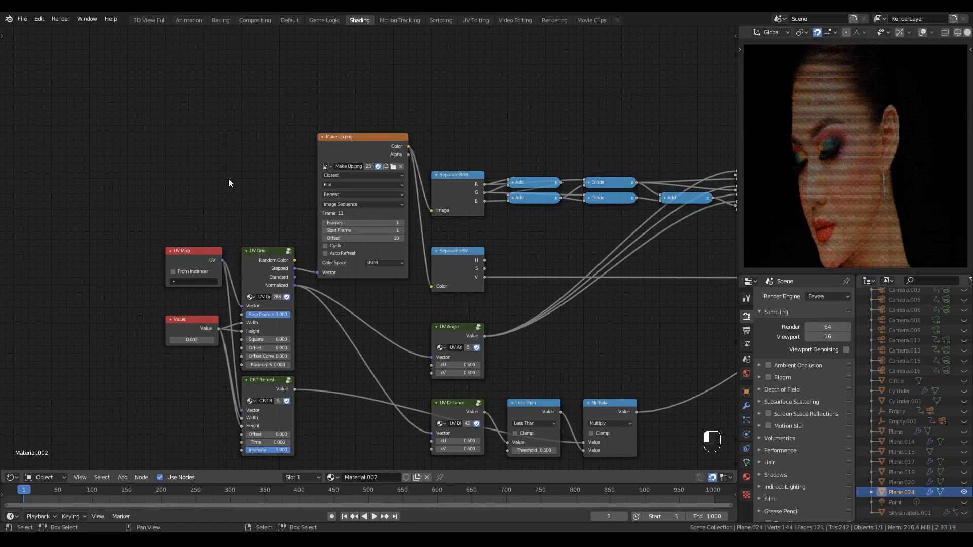
Move UV Map, Value, UV Grid and CRT Refresh horizontally away from the image texture to make room for more nodes
left_click_drag(269, 211, 201, 453)
key("g")
key("x")
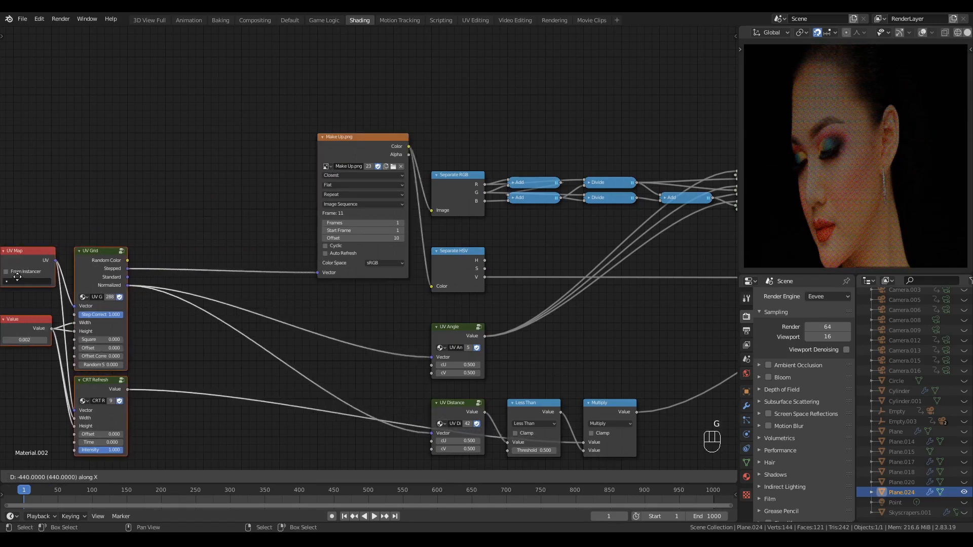
left_click(40, 279)
key("g")
key("x")
left_click(40, 262)
left_click(194, 193)
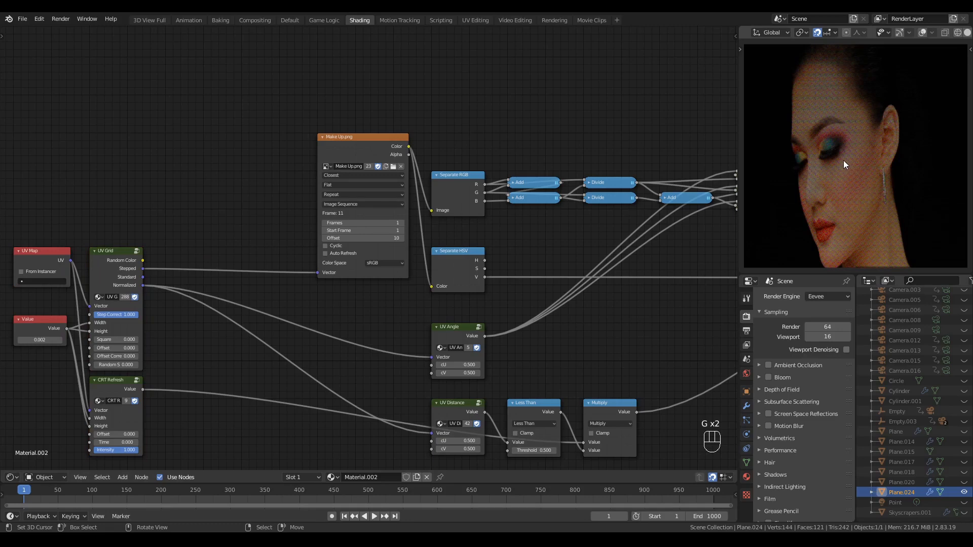
Insert a Divide vector math node between UV Grid and the image texture, dividing by 1920/1080, 1 and 1
key("q")
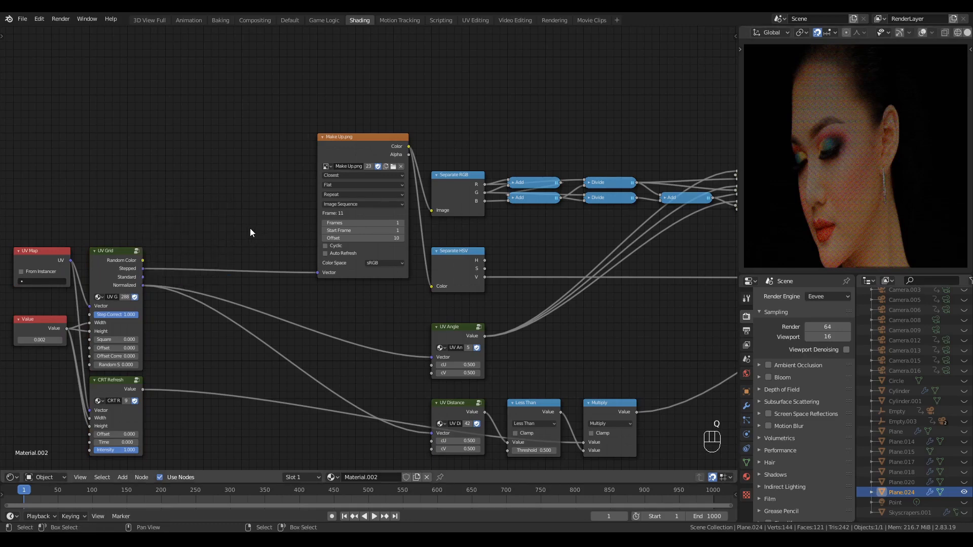
key("q")
left_click(235, 285)
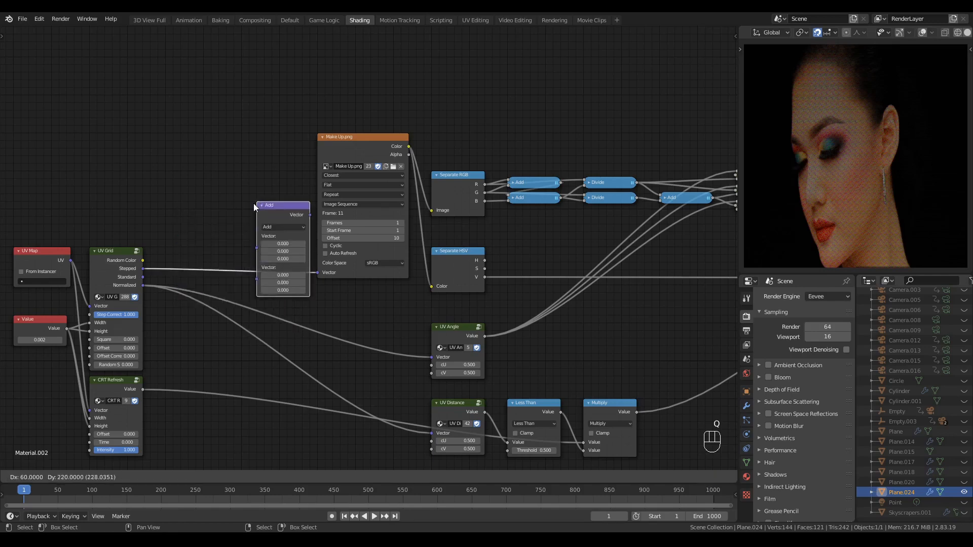
left_click(257, 181)
left_click(257, 197)
left_click(260, 229)
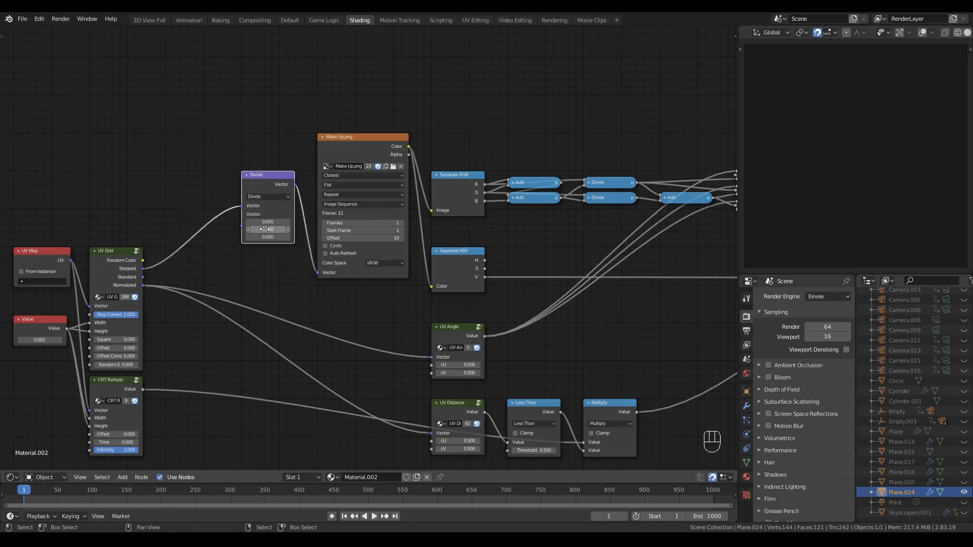
left_click_drag(266, 222, 266, 245)
type("1")
key("Return")
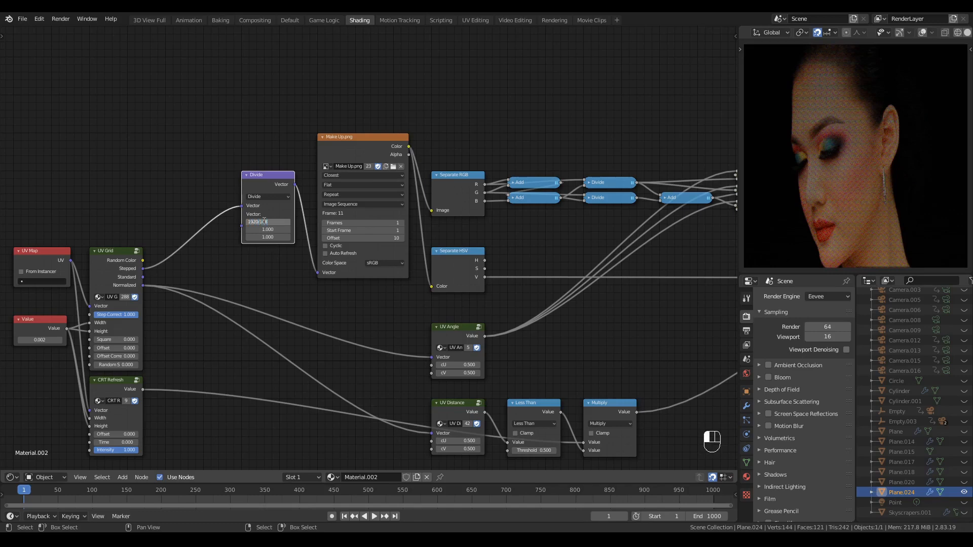
type("0")
key("Return")
Insert a Subtract vector math node before Divide and set its X value to -0.370 to shift the image horizontally
key("q")
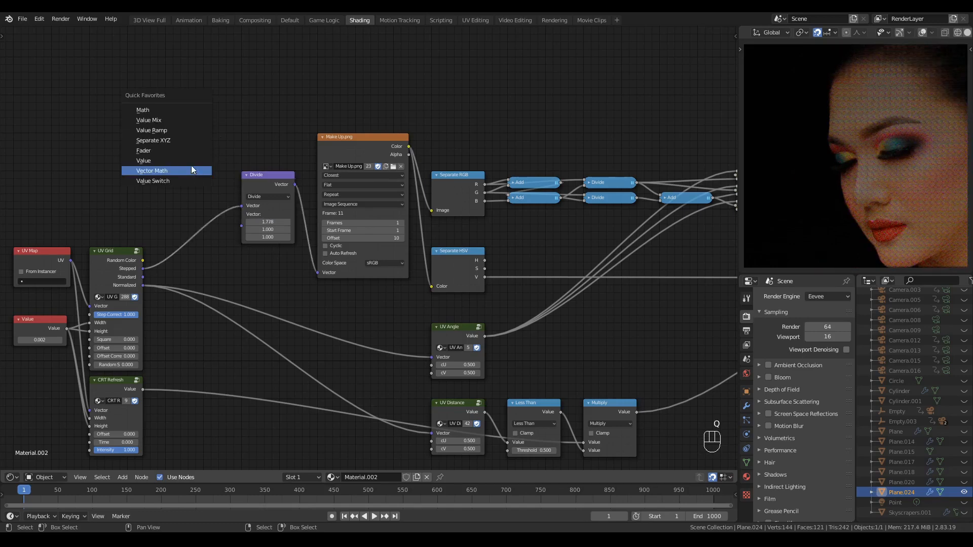
left_click(192, 171)
left_click(187, 195)
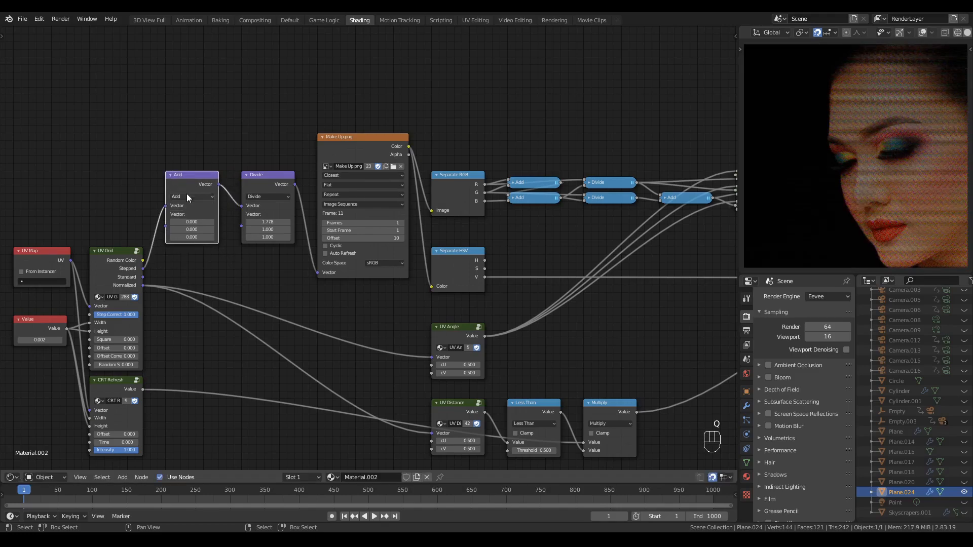
left_click(187, 196)
left_click(190, 214)
left_click_drag(193, 222, 170, 222)
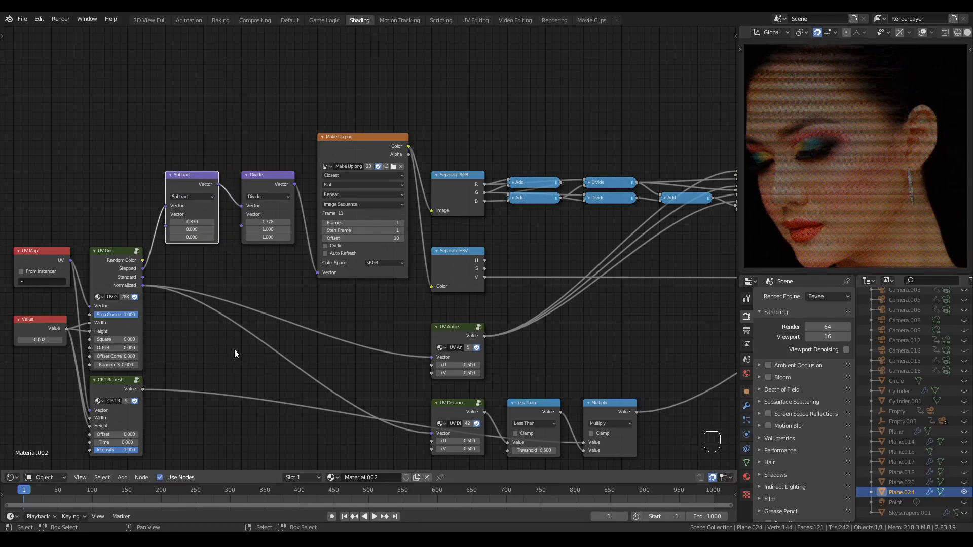
Enable Cyclic and Auto Refresh on the Make Up.png node and test the timeline playback
key("space")
key("space")
key("shift+Left")
left_click_drag(335, 246, 333, 253)
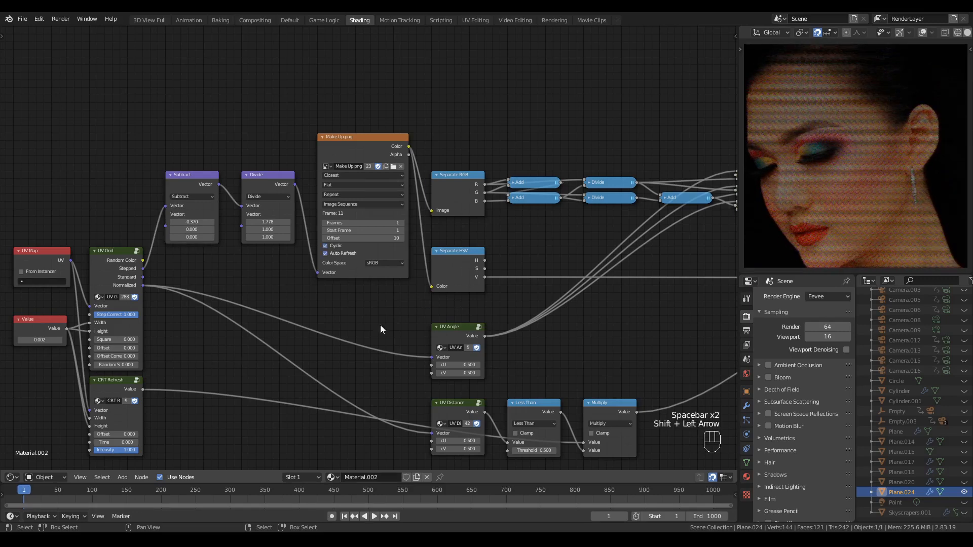
key("space")
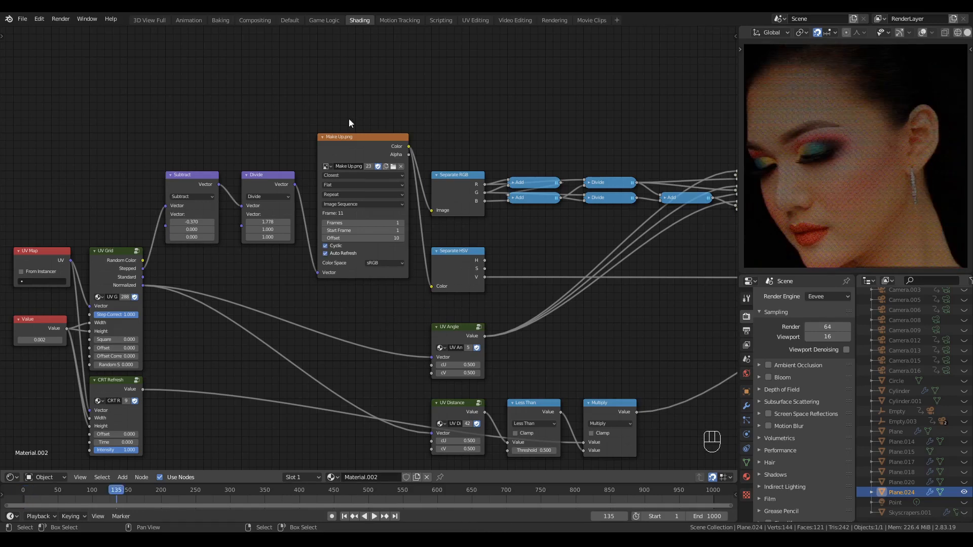
Set the Make Up.png sequence to 197 frames with an offset of 0
left_click_drag(354, 71, 366, 297)
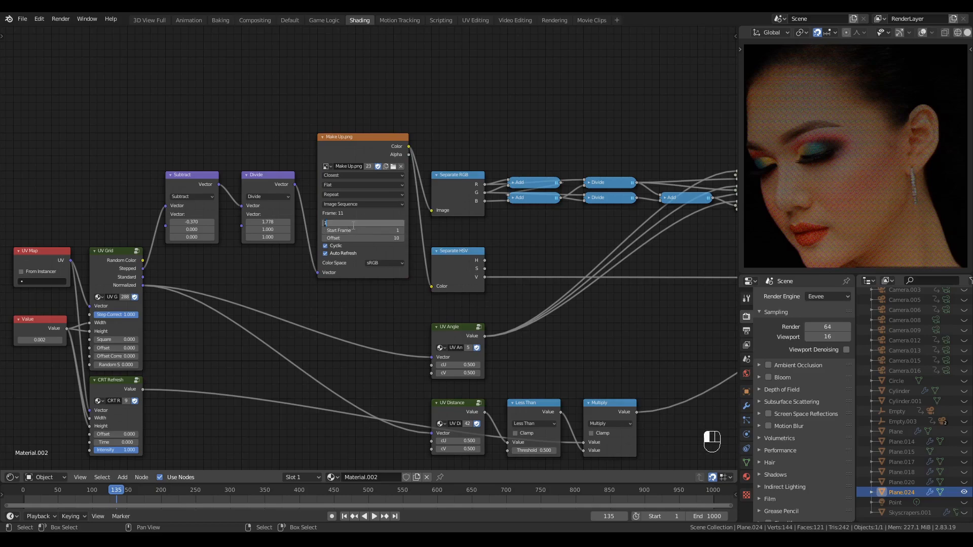
key("Return")
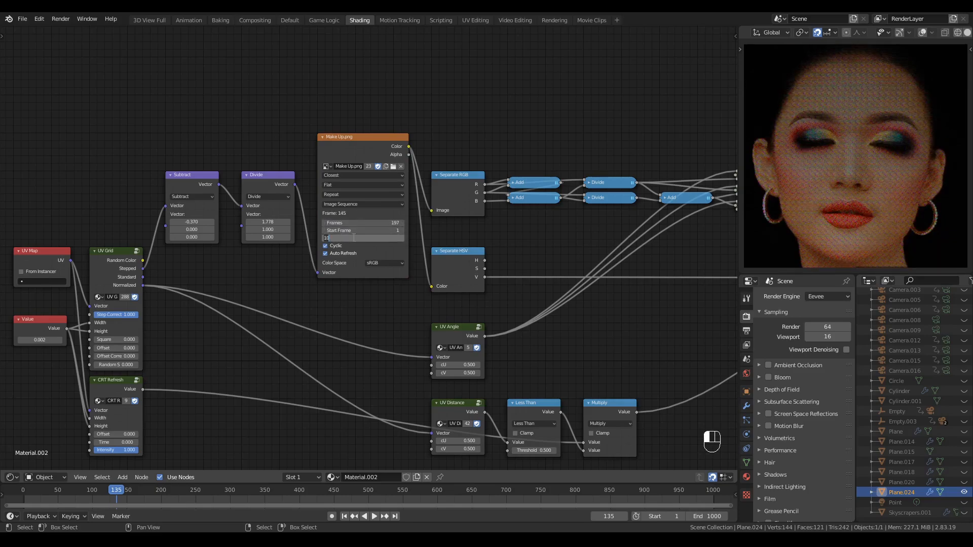
type("0")
key("Return")
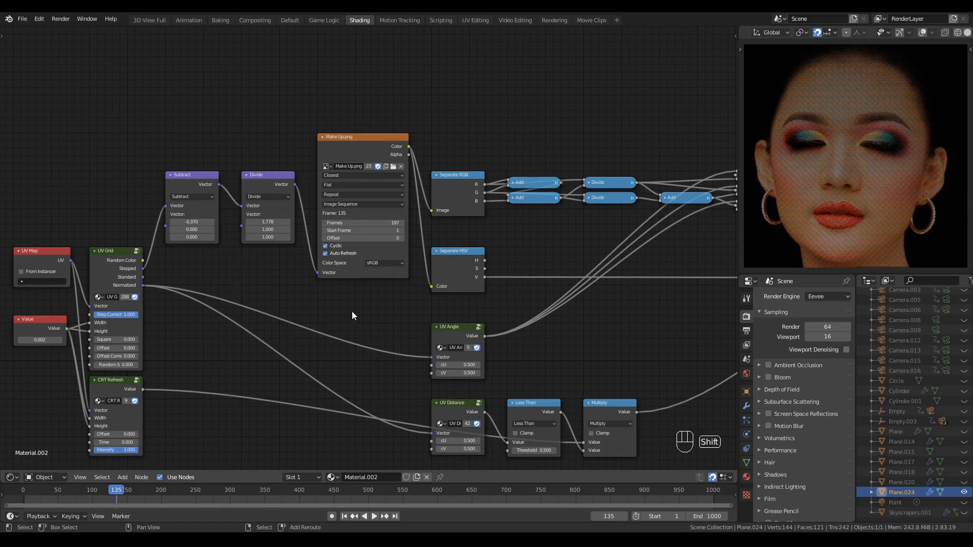
Play the animation from the first frame and examine the image sequence on the pixel screen
key("shift+Left")
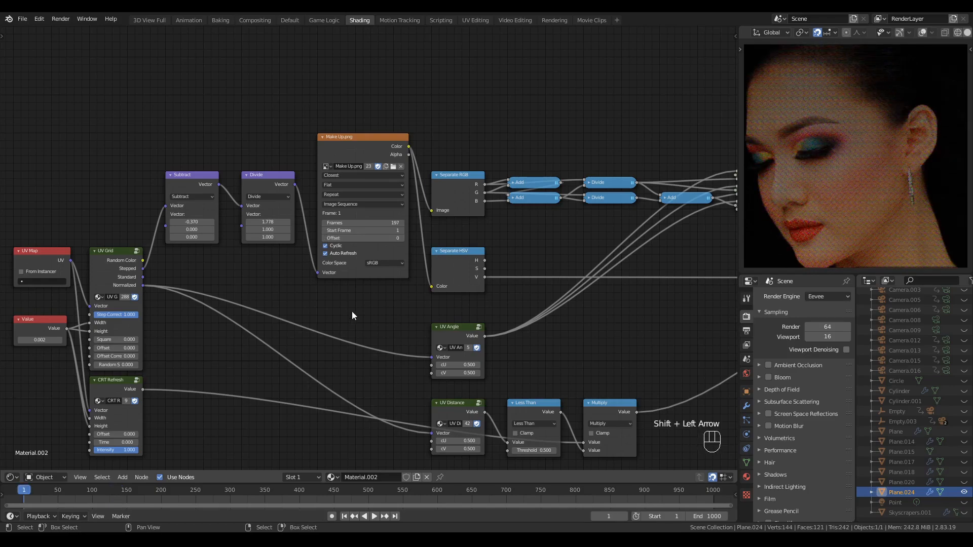
key("space")
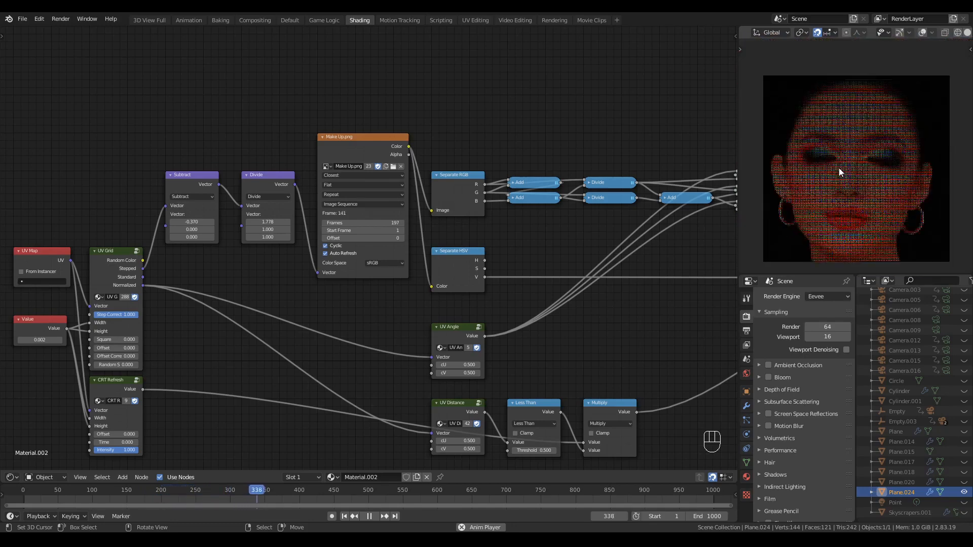
key("space")
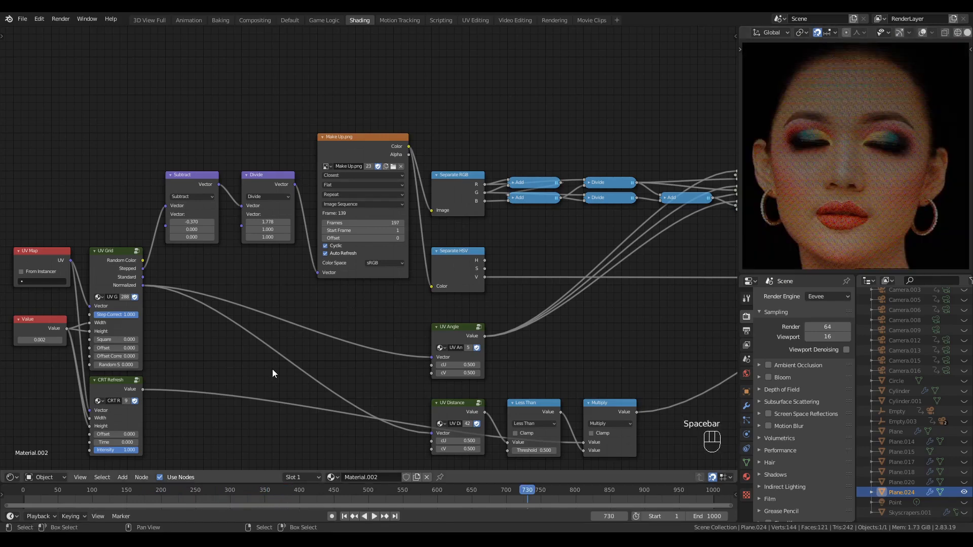
Add a Value node near CRT Refresh and drive it with the expression #frame
scroll(272, 368, "down", 4)
middle_click_drag(289, 355, 306, 285)
key("alt+a")
middle_click_drag(275, 321, 468, 297)
scroll(368, 287, "up", 5)
key("shift+a")
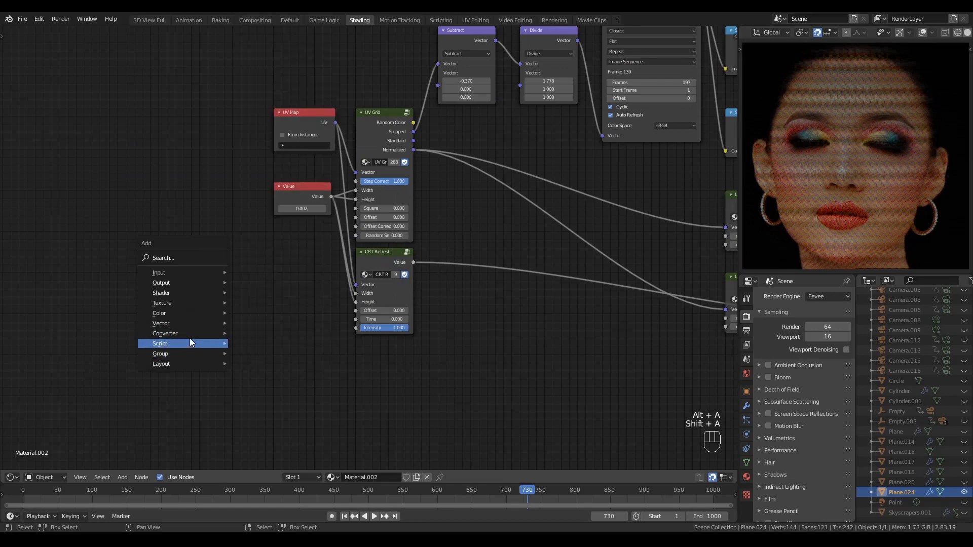
left_click(144, 293)
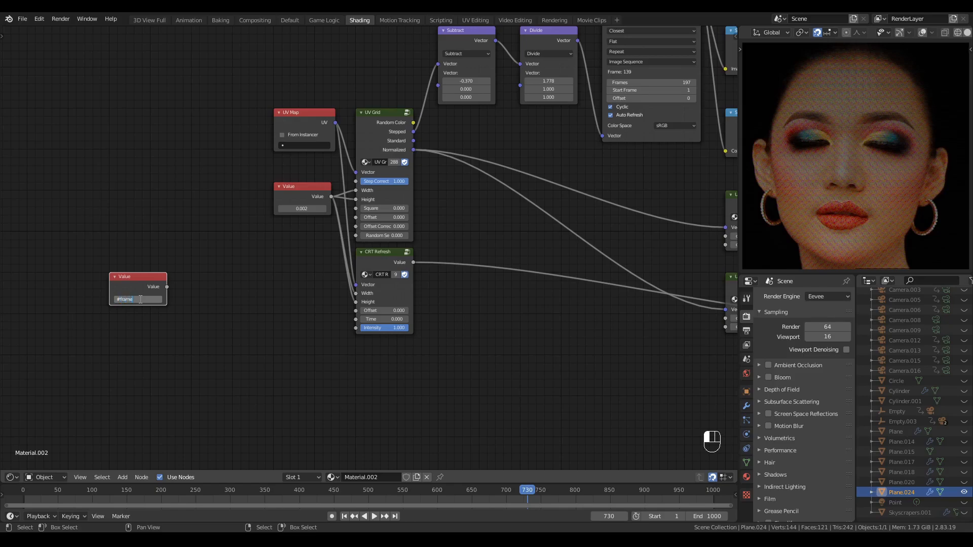
key("Return")
Multiply the #frame value by 1 using a Math node and feed the result into the CRT Refresh Time input
key("q")
left_click(217, 314)
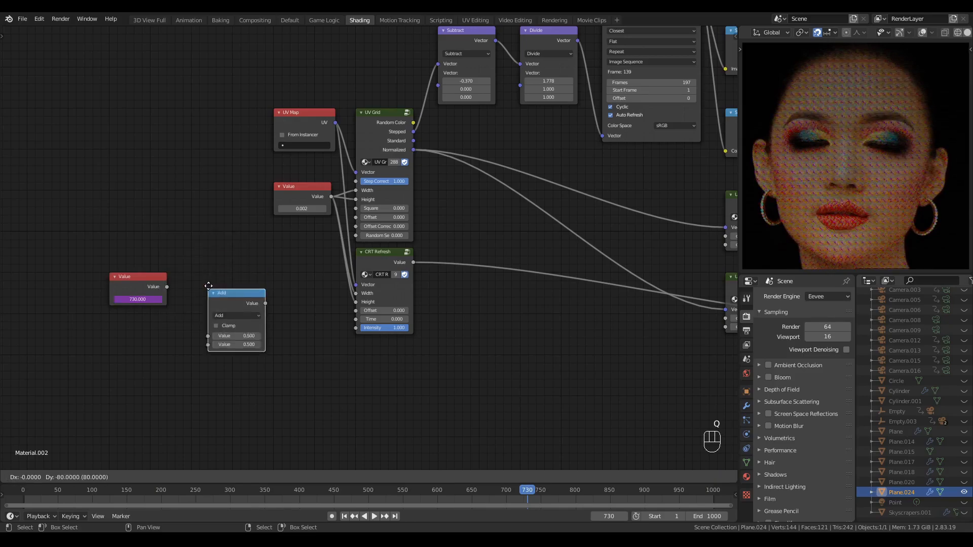
left_click_drag(166, 287, 191, 319)
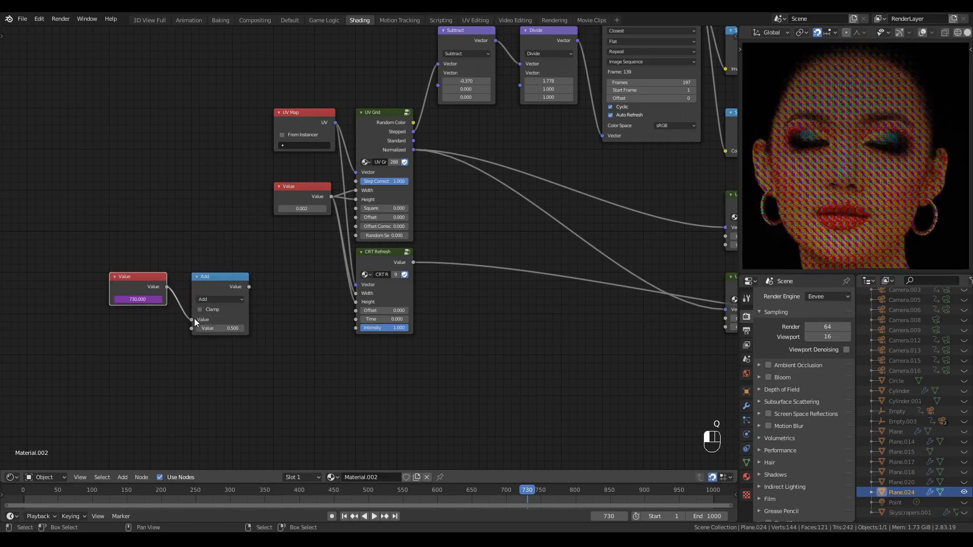
scroll(219, 297, "down", 2, "ctrl")
double_click(223, 328)
type("1")
key("Return")
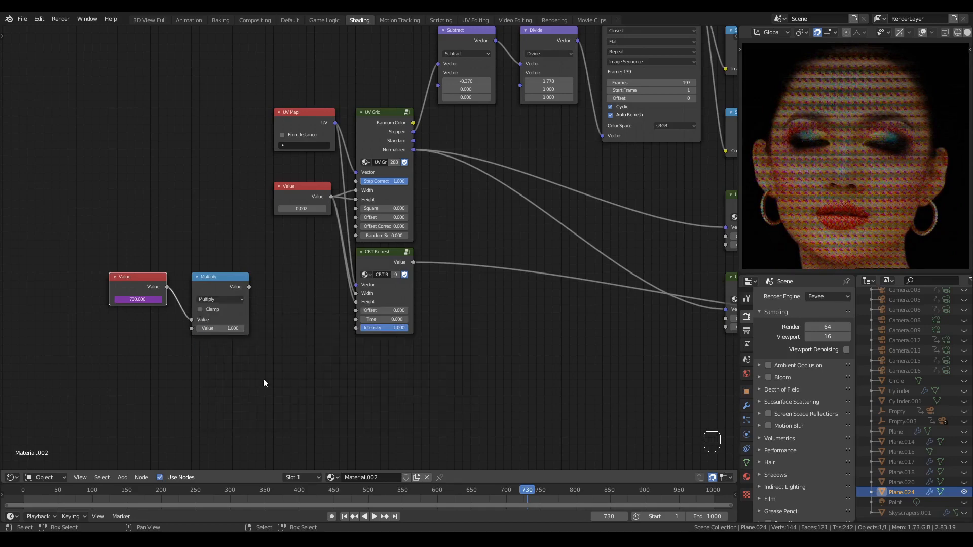
left_click_drag(251, 287, 357, 319)
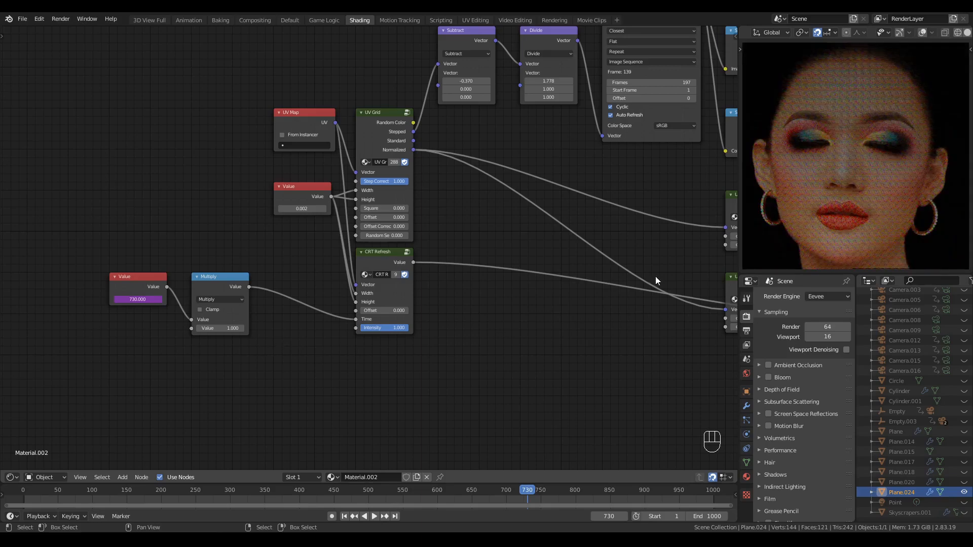
Play the animation and tune the Multiply value to 0.800 and the CRT Refresh Intensity to 0.433
key("space")
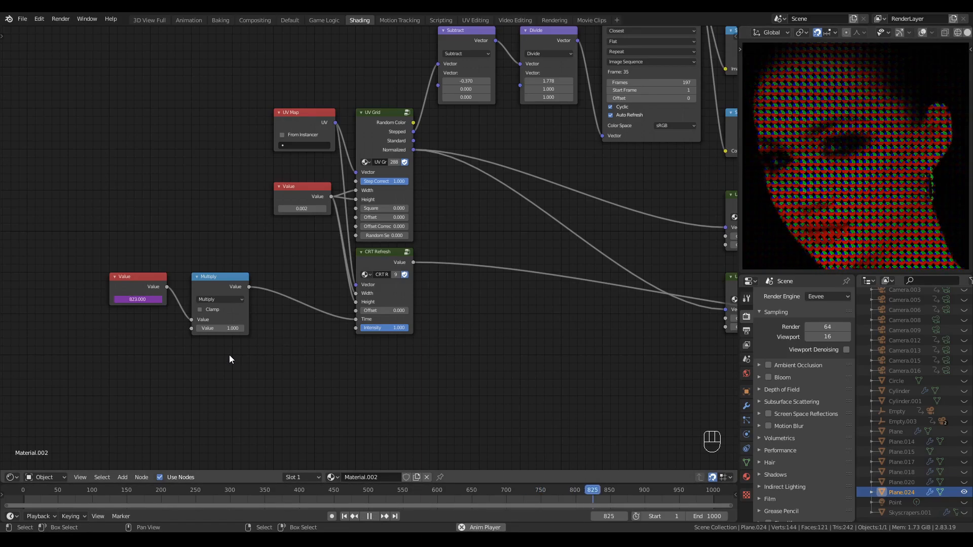
middle_click_drag(238, 337, 315, 315)
scroll(316, 316, "up", 1)
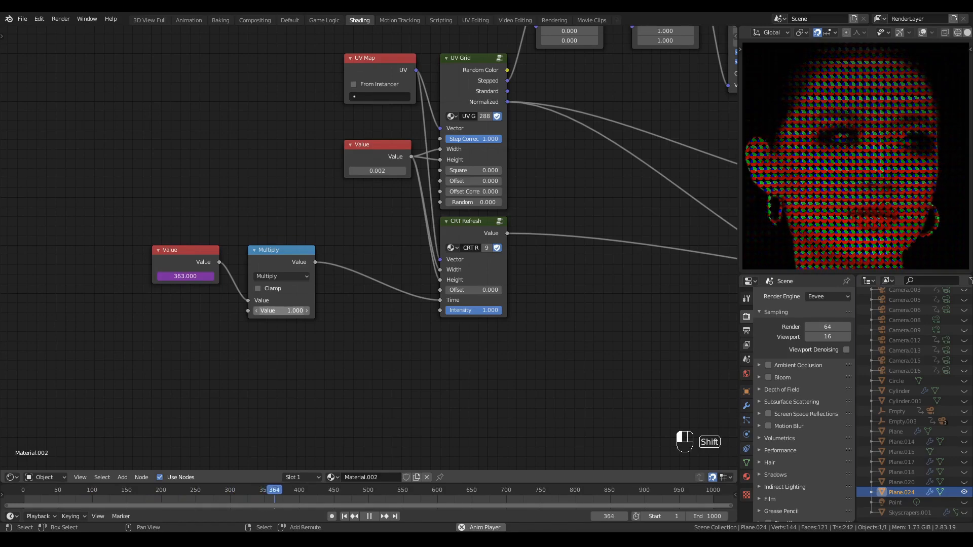
left_click_drag(282, 310, 181, 310, "shift")
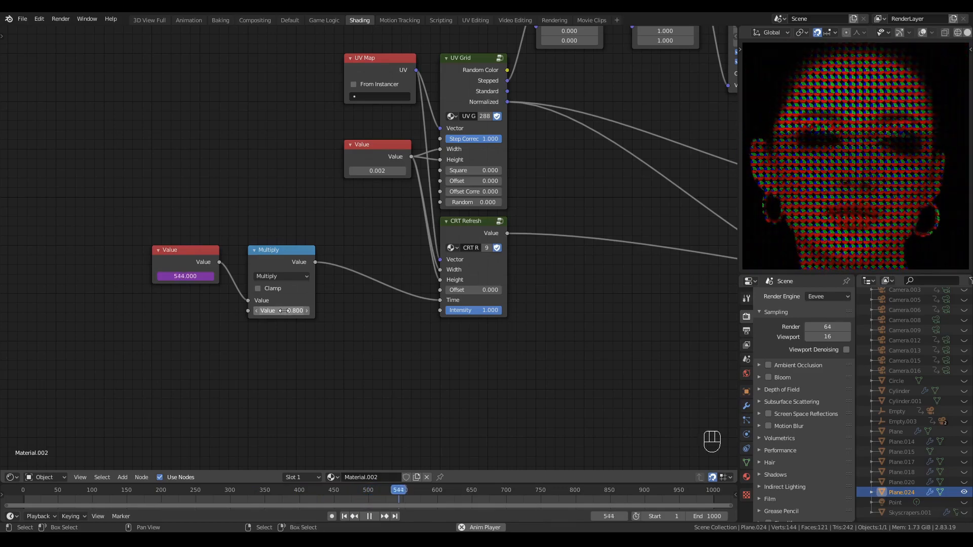
left_click_drag(477, 311, 444, 311)
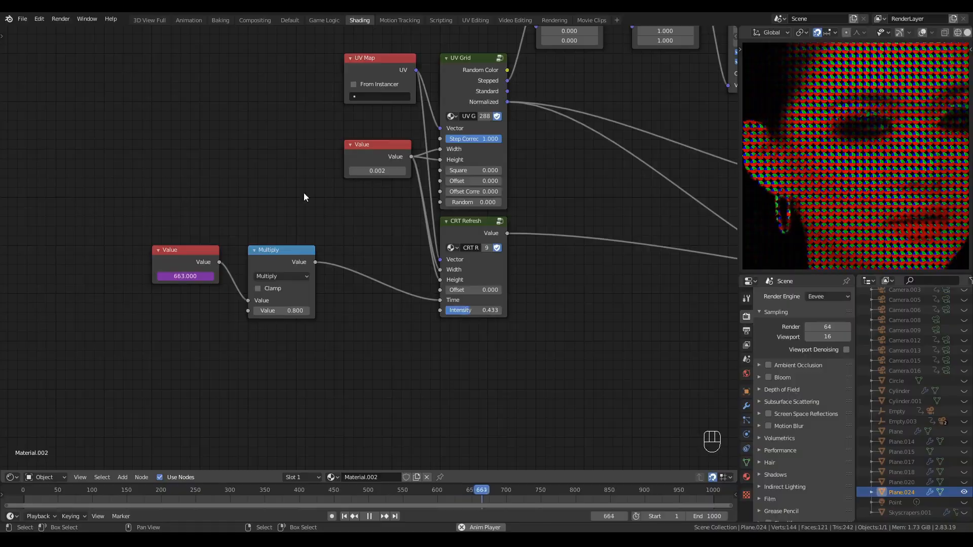
Examine the playing pixel screen in the large Default workspace viewport, both close up and as a whole
middle_click_drag(297, 187, 251, 289)
left_click(292, 20)
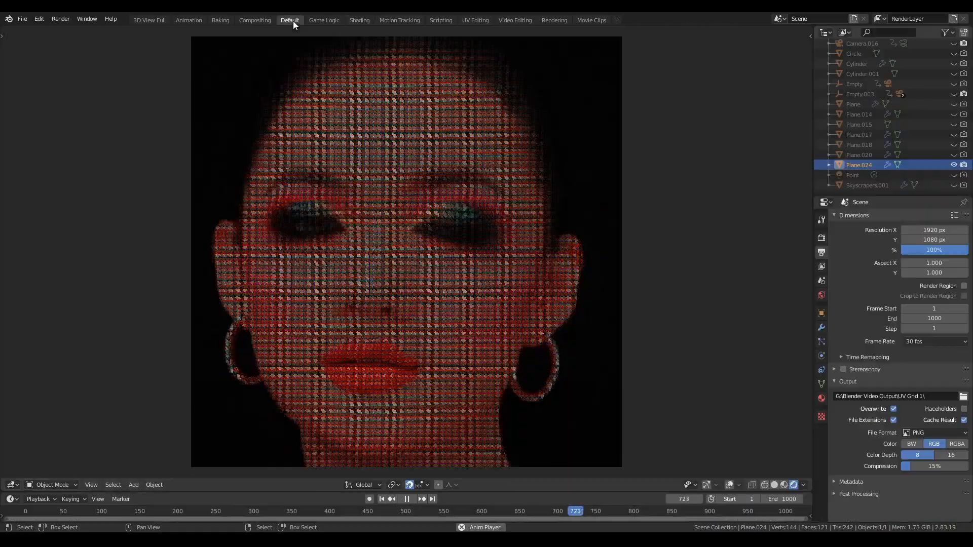
scroll(443, 265, "up", 10)
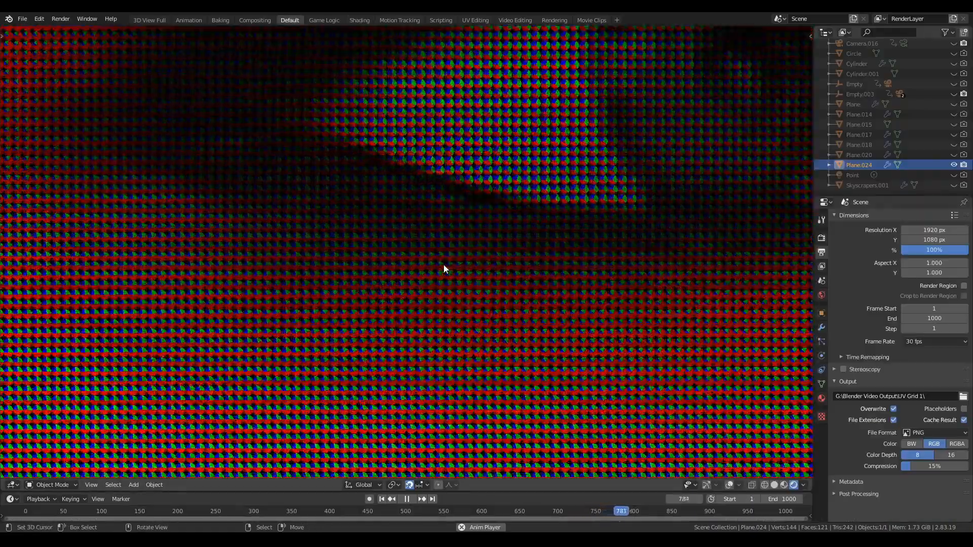
scroll(443, 266, "down", 10)
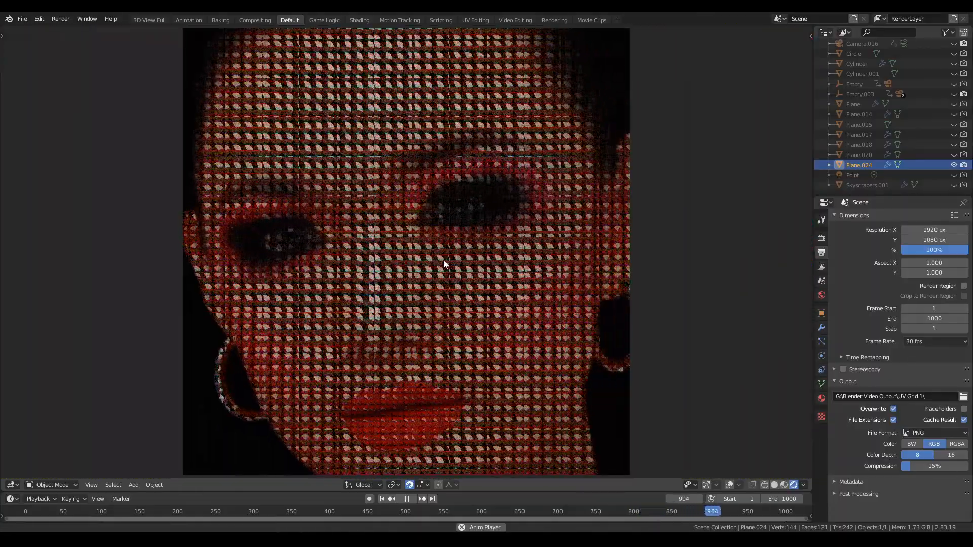
Return to the Shading workspace and inspect the first CRT Demo Material network's pixel pattern close up on the portrait
left_click(359, 20)
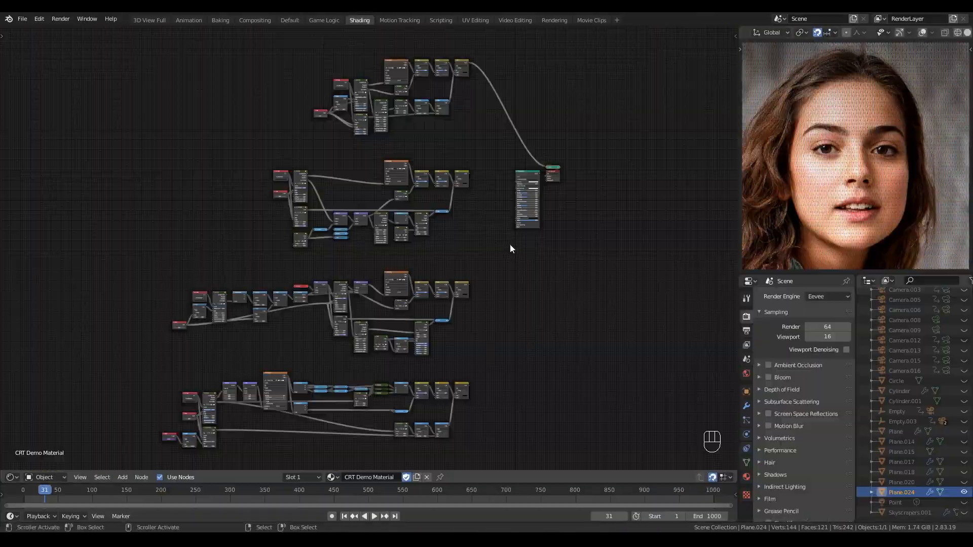
scroll(509, 244, "up", 3)
scroll(512, 237, "up", 3)
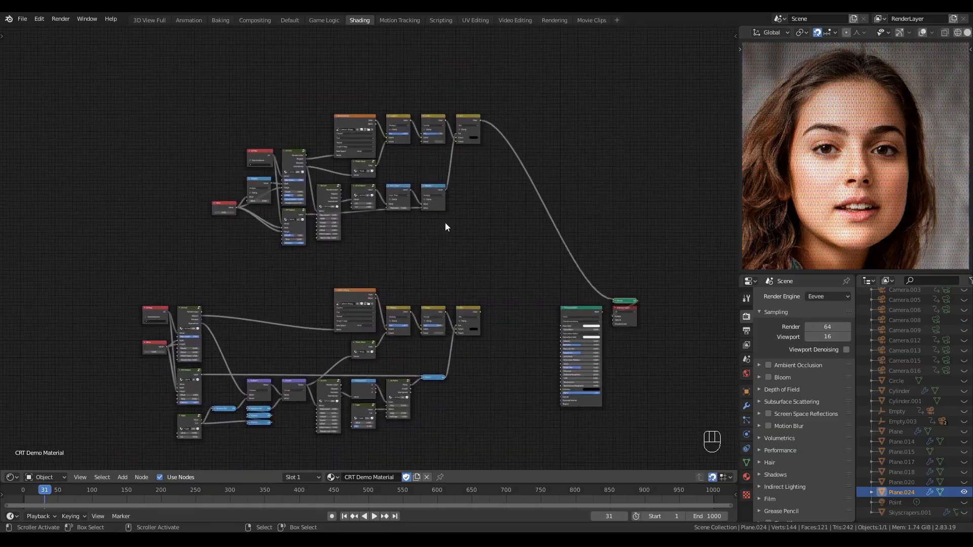
scroll(864, 226, "up", 10)
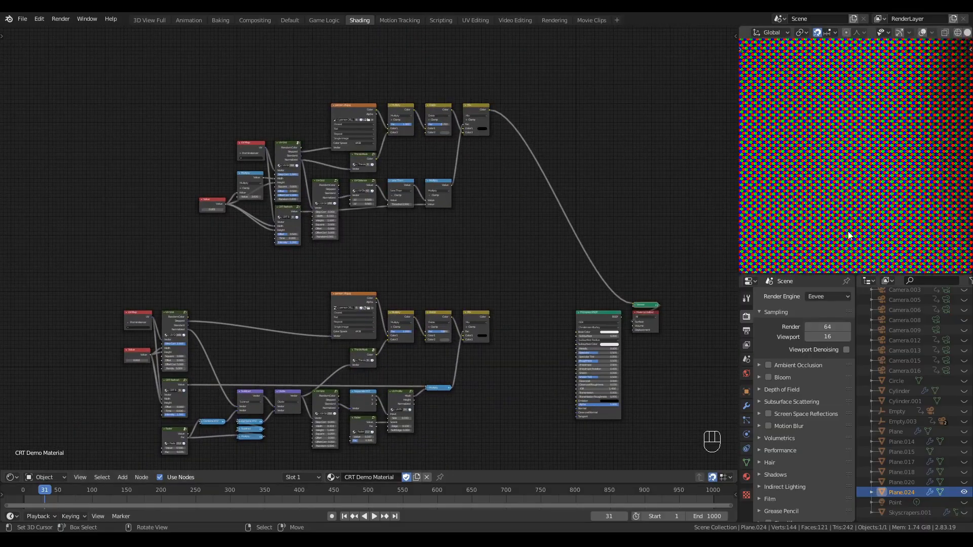
scroll(839, 167, "down", 10)
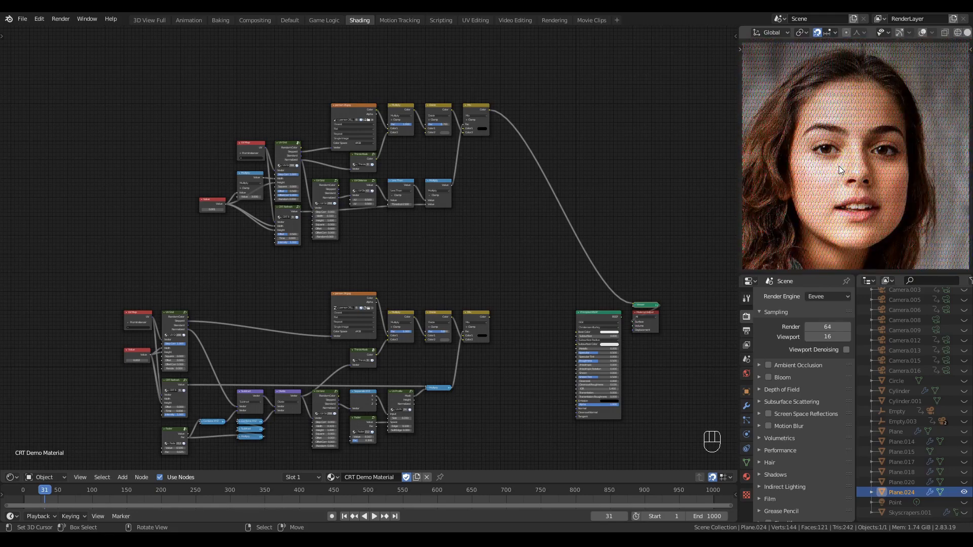
Preview the final Mix node of the second CRT Demo Material network and inspect its pixel pattern close up
left_click(482, 319, "ctrl+shift")
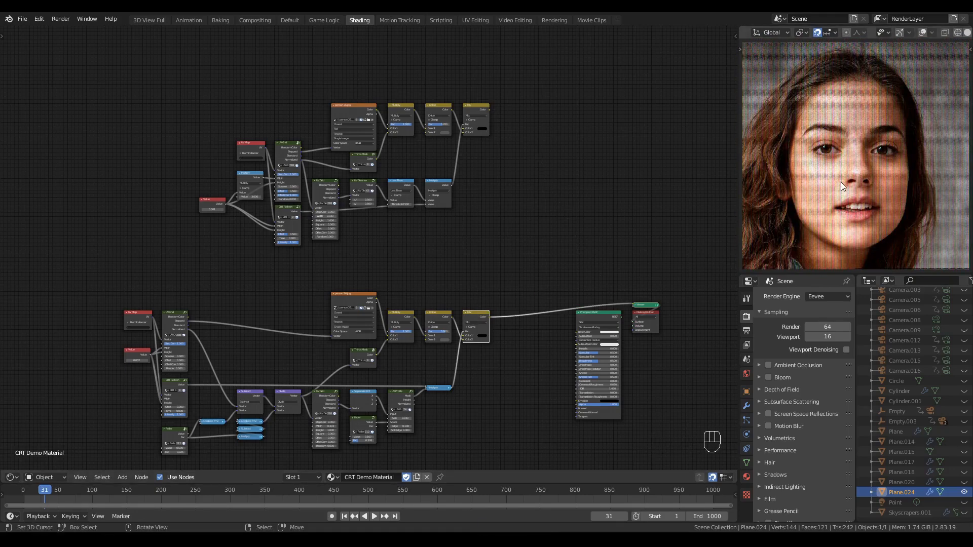
scroll(840, 188, "up", 10)
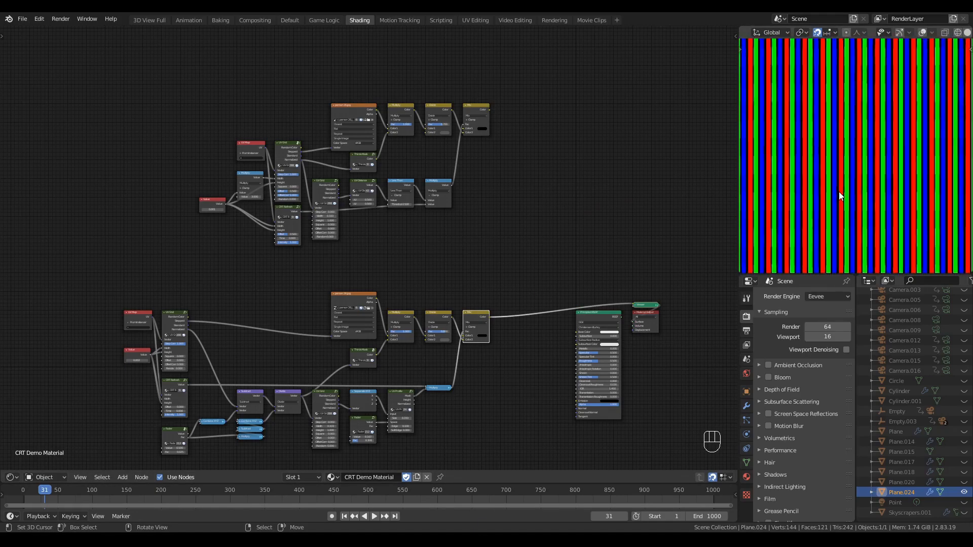
scroll(838, 192, "down", 10)
scroll(838, 198, "down", 1)
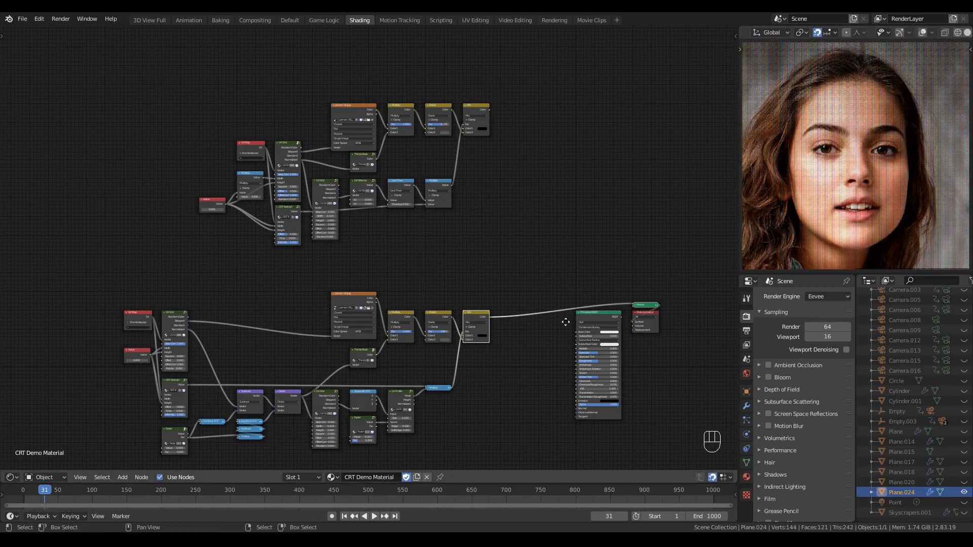
Preview the final Mix node of the third CRT Demo Material network and inspect its pixel pattern close up
middle_click_drag(560, 330, 559, 155)
middle_click_drag(520, 289, 507, 166)
left_click(463, 247, "ctrl+shift")
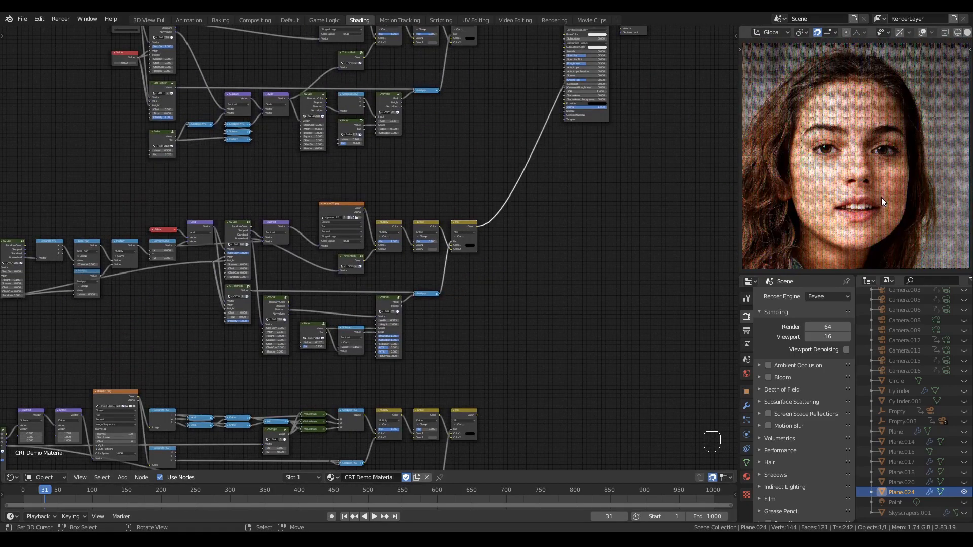
scroll(880, 197, "up", 8)
scroll(860, 198, "down", 8)
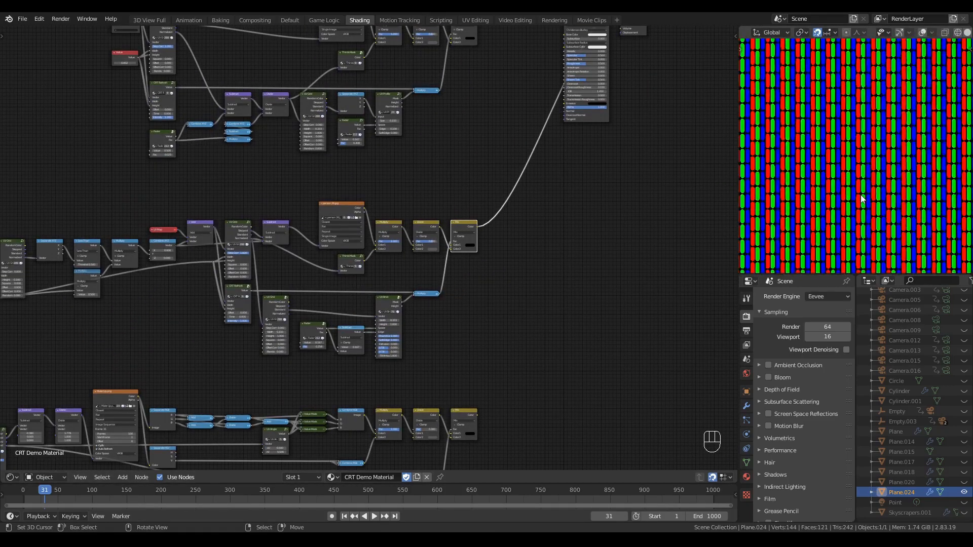
scroll(859, 195, "down", 4)
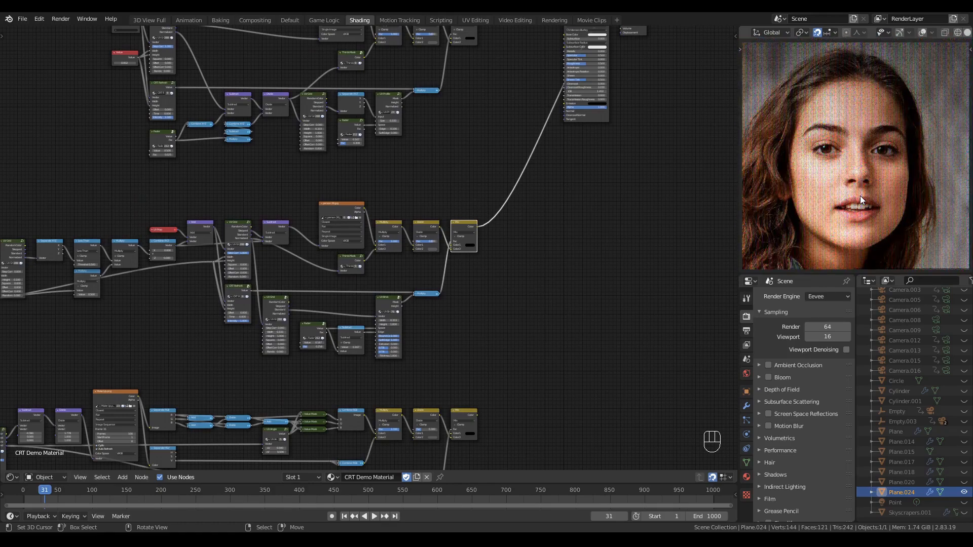
Preview the final Mix node of the fourth CRT Demo Material network and examine its pixel pattern during playback
middle_click_drag(503, 337, 446, 277)
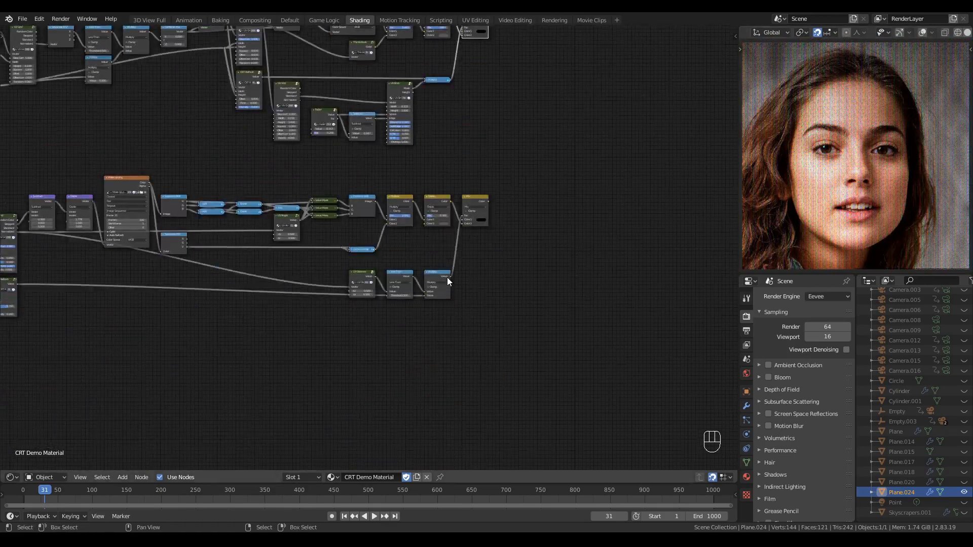
left_click(478, 198, "ctrl+shift")
key("space")
scroll(854, 198, "up", 5)
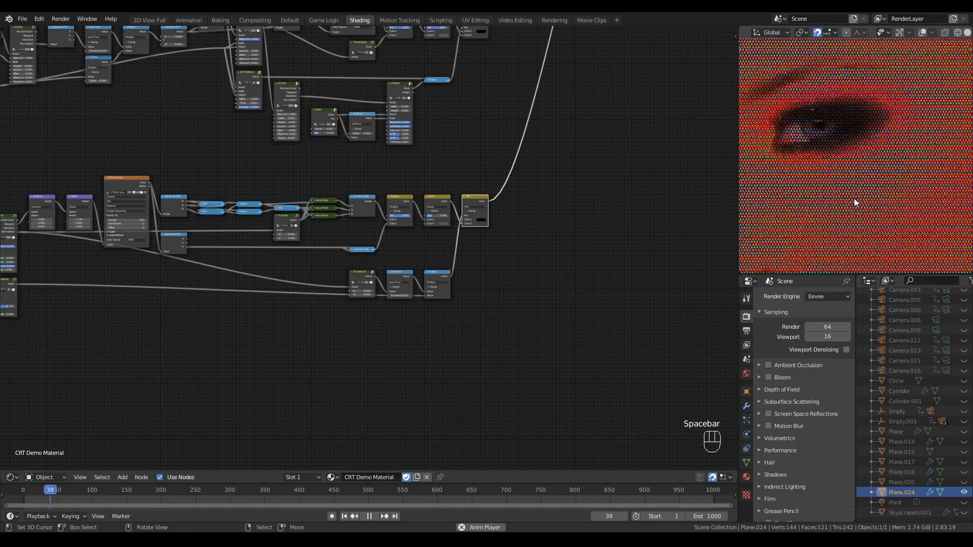
scroll(854, 202, "up", 5)
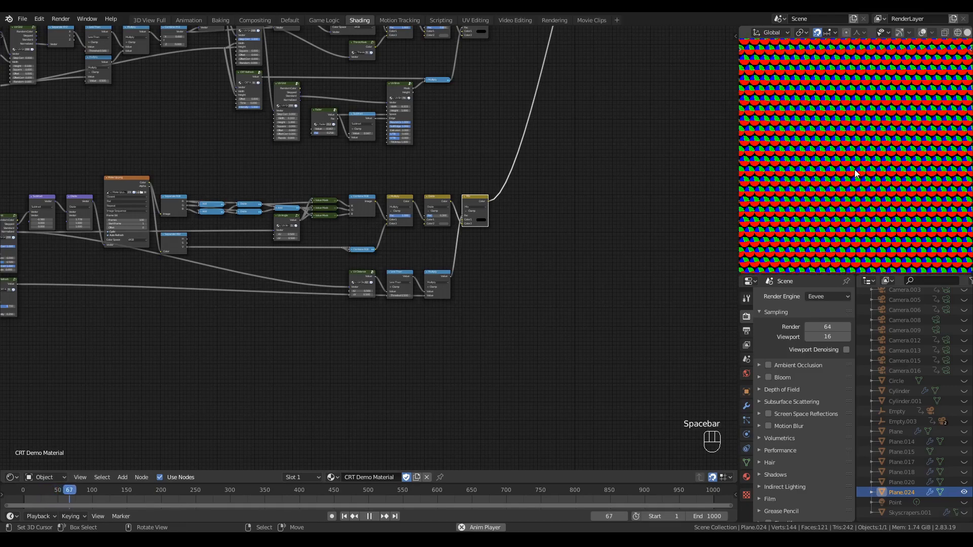
scroll(854, 174, "down", 10)
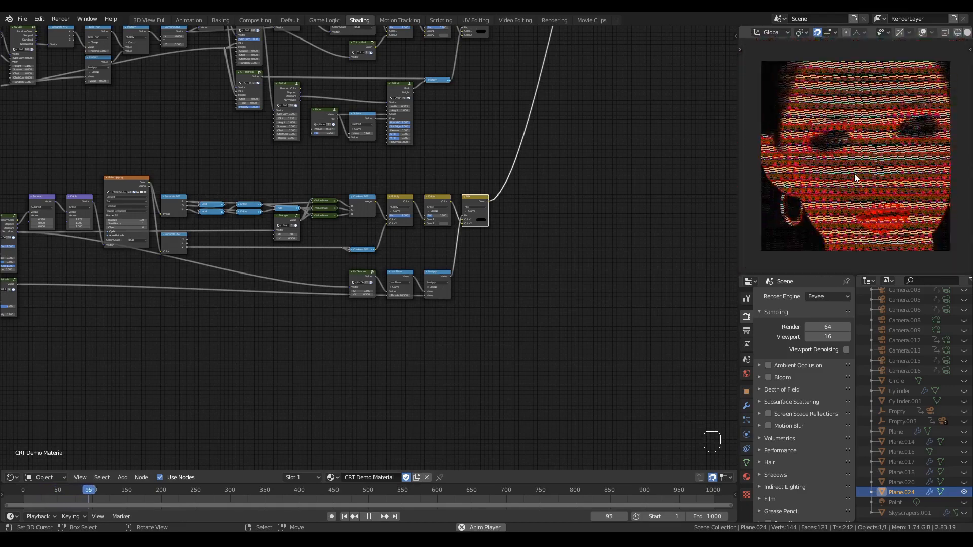